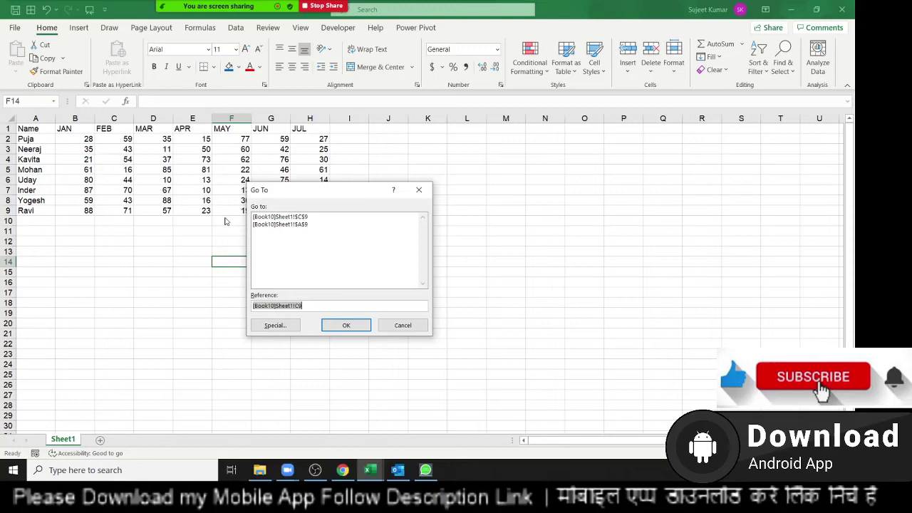
Close the Go To box and dismiss the meeting options.
key(Escape)
click(480, 15)
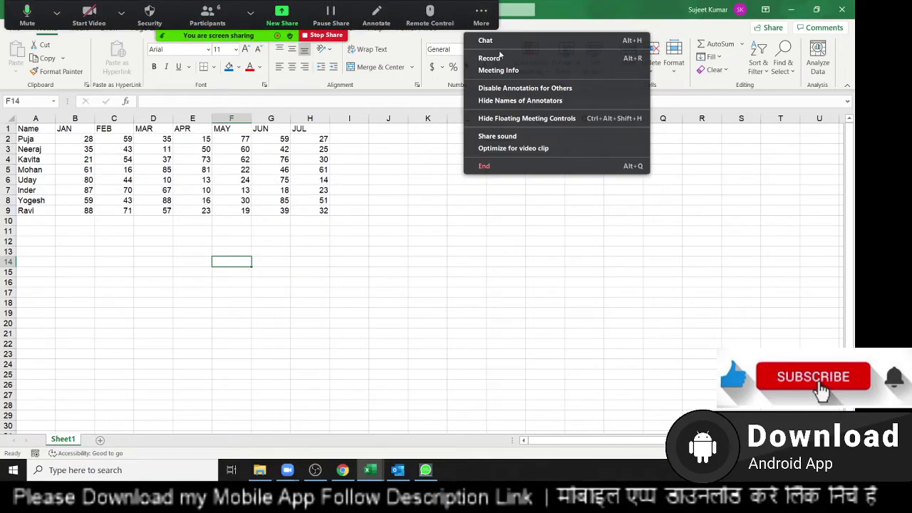
click(582, 397)
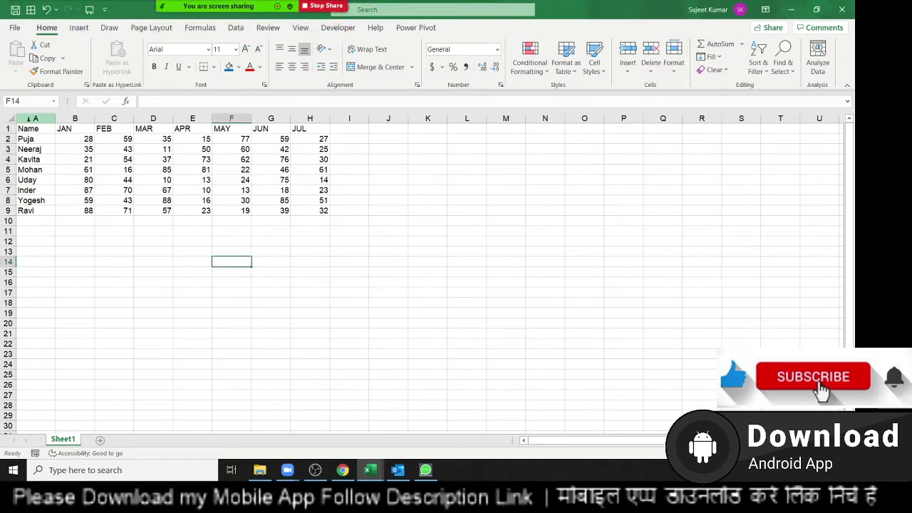
Insert a clustered column chart of the A1:H9 score table.
drag(28, 129, 290, 210)
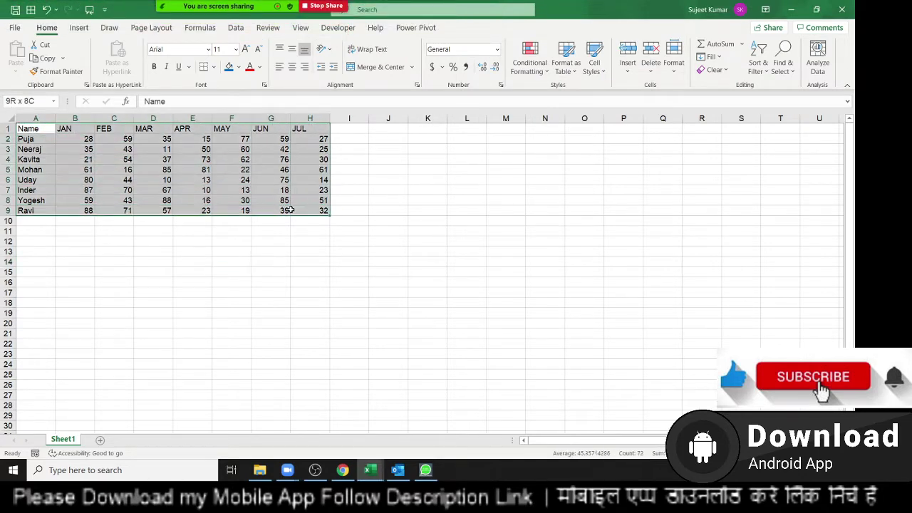
click(75, 27)
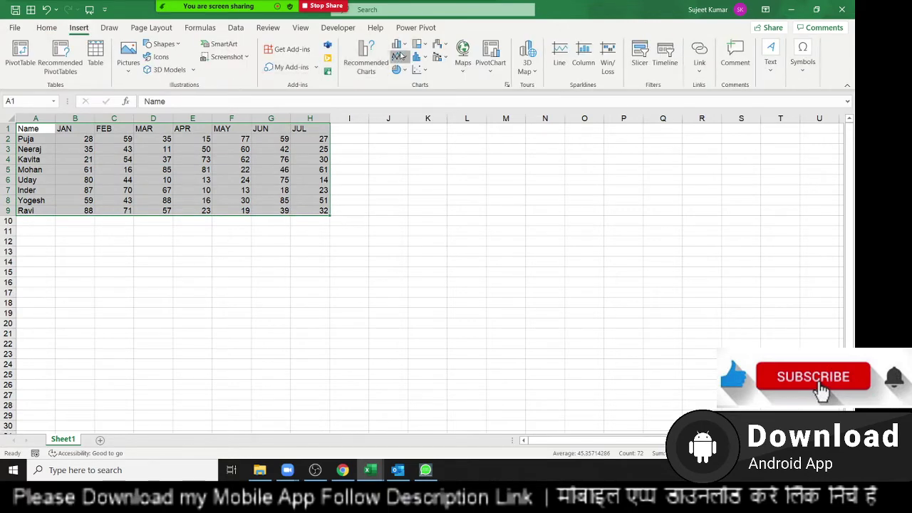
click(397, 59)
click(401, 49)
click(400, 50)
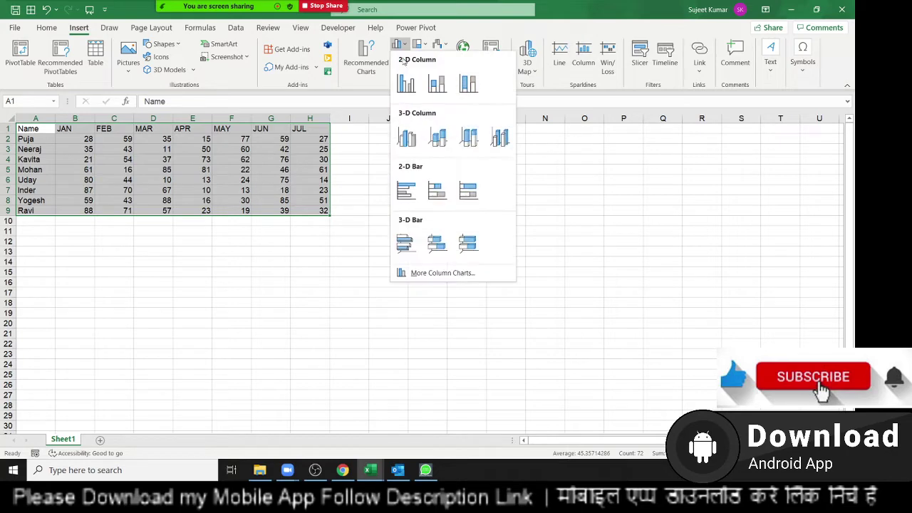
click(408, 85)
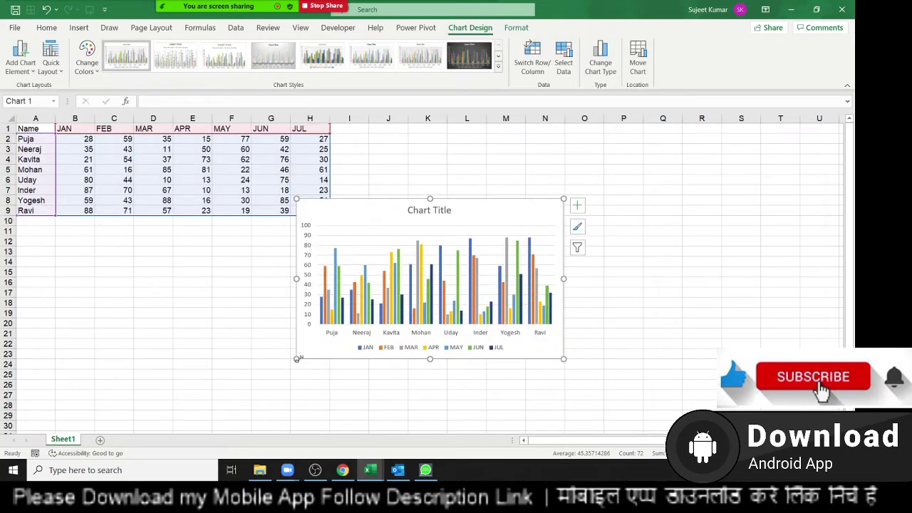
Enlarge the chart, then delete it.
drag(297, 360, 111, 374)
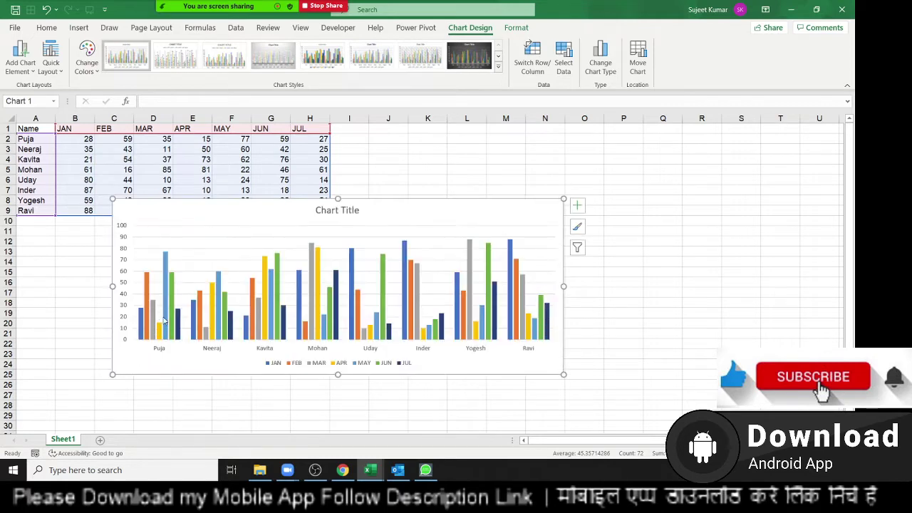
mouse_move(163, 321)
key(Delete)
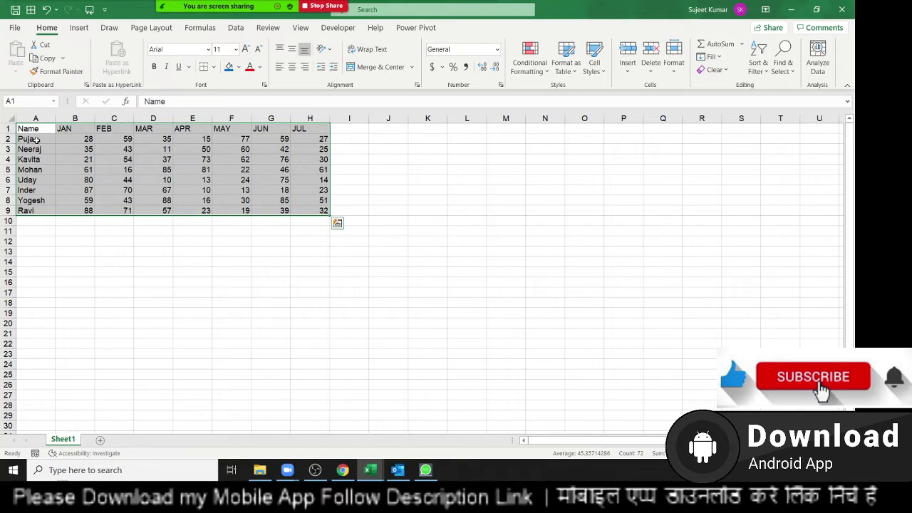
key(Escape)
key(ctrl+Home)
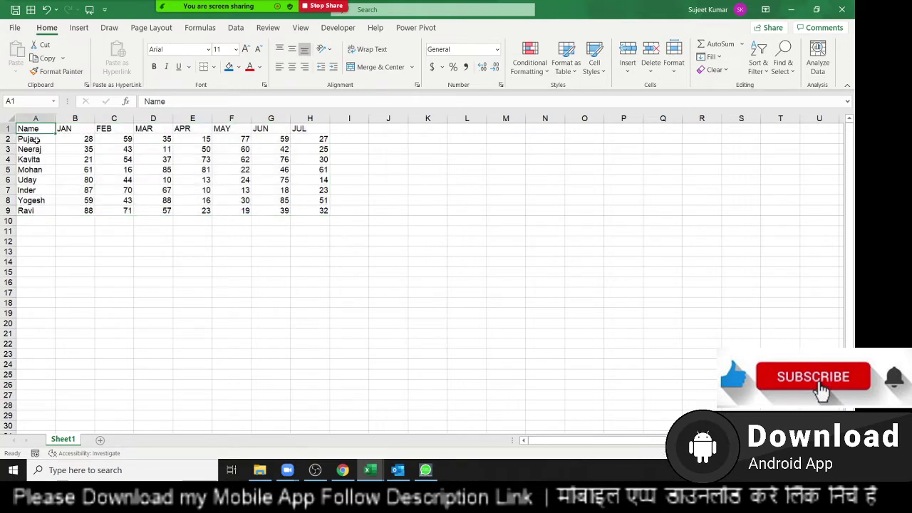
key(ctrl+shift+Right)
key(shift+Down)
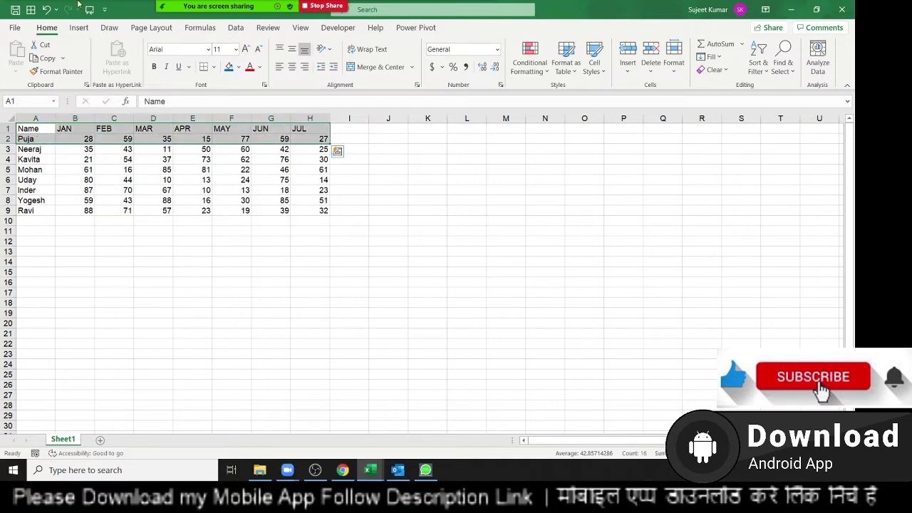
click(79, 29)
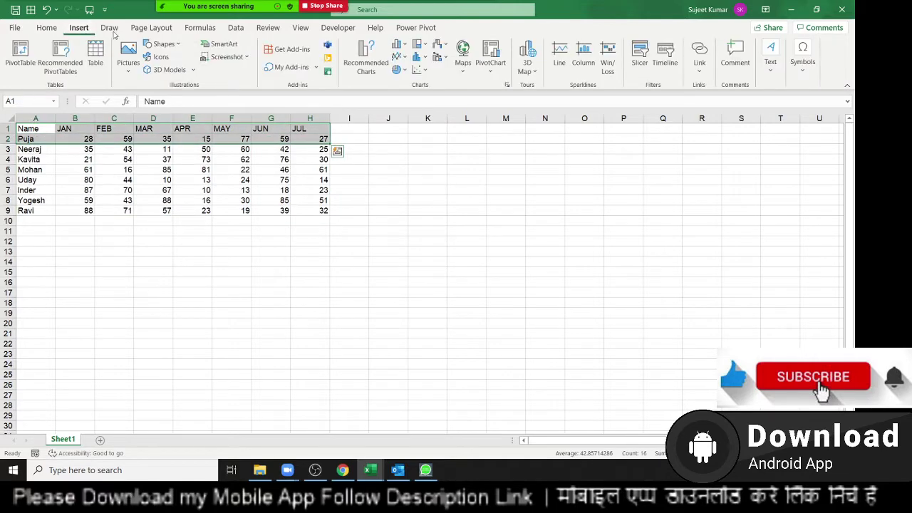
click(399, 45)
click(411, 85)
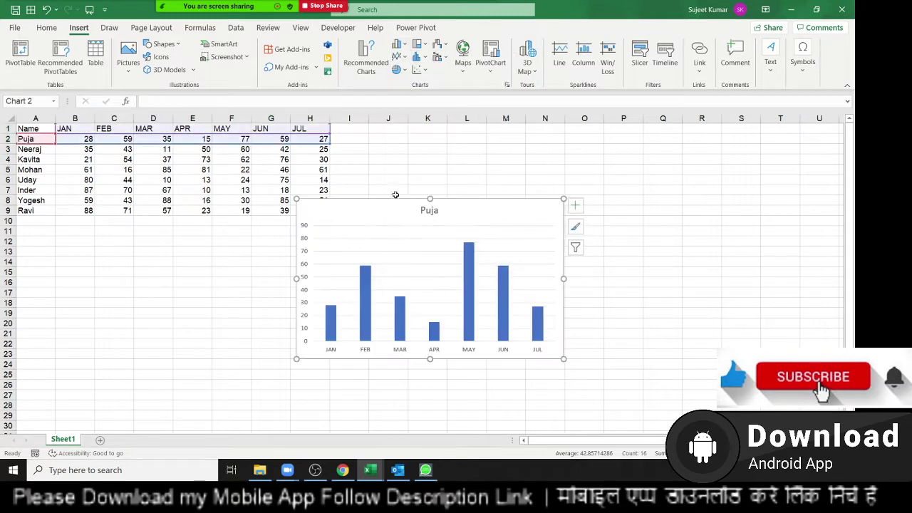
drag(395, 194, 449, 131)
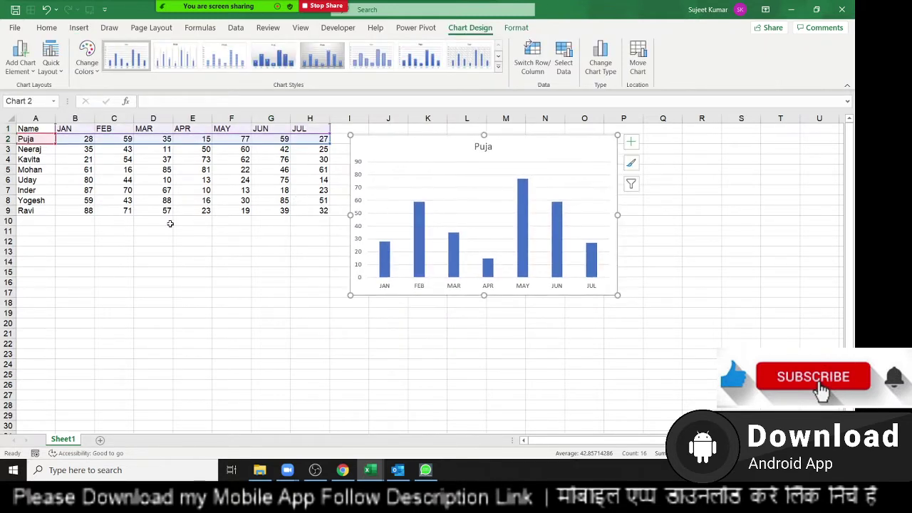
drag(35, 224, 42, 297)
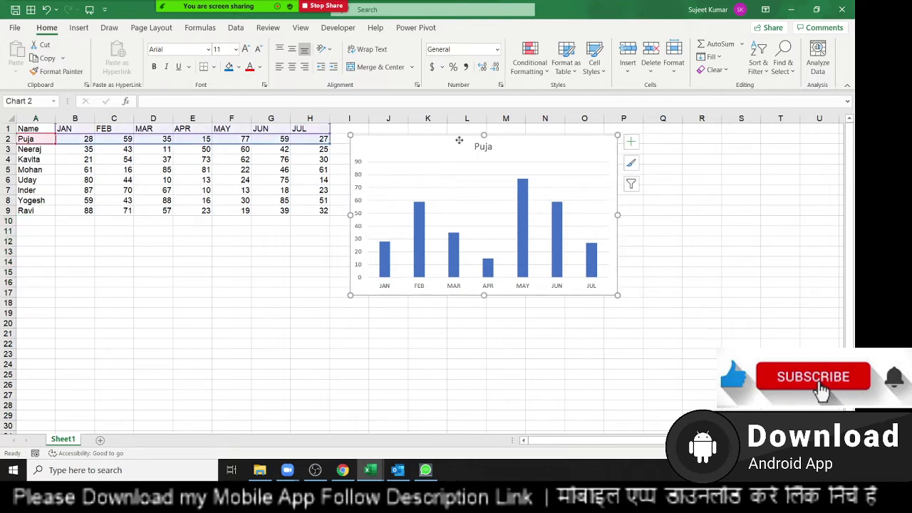
mouse_move(411, 155)
mouse_down()
mouse_move(421, 144)
mouse_move(421, 153)
mouse_up()
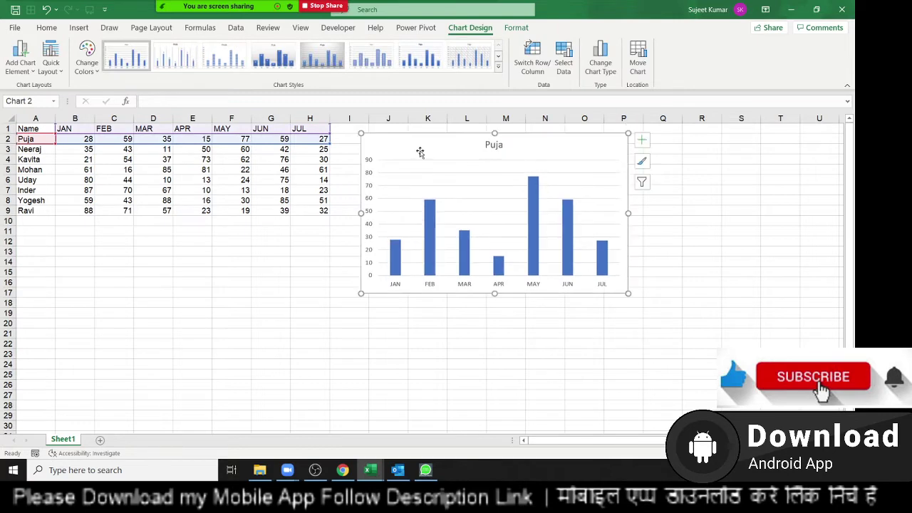
Delete the Puja chart and copy the header row A1:H1.
key(Delete)
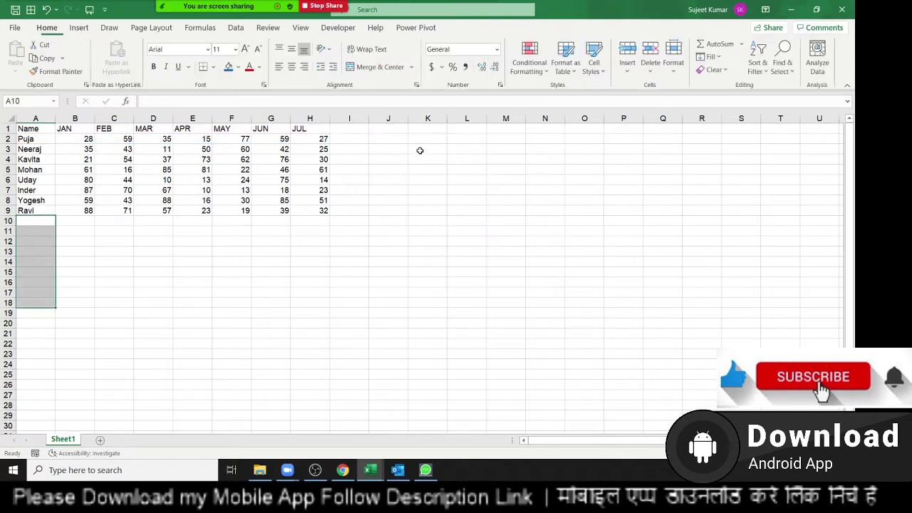
key(Up)
key(ctrl+Up)
key(ctrl+shift+Right)
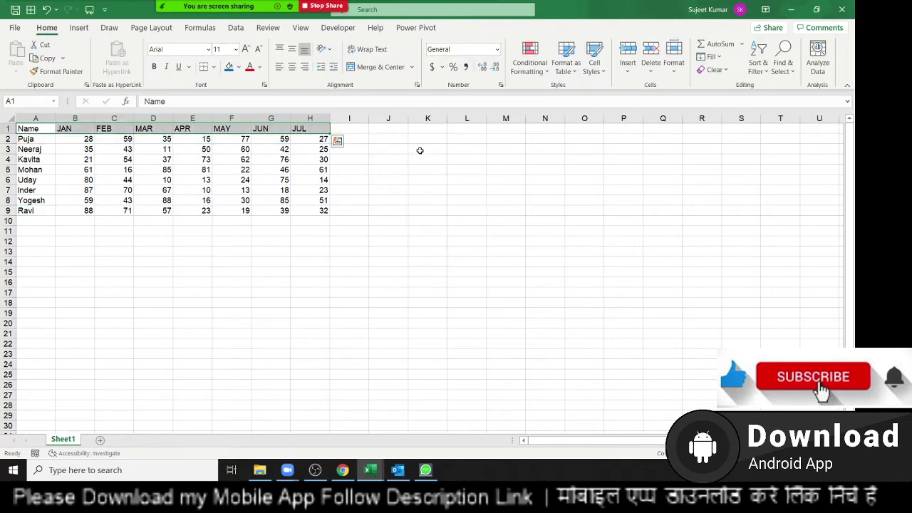
key(ctrl+c)
key(ctrl+q)
Paste the Name and JAN–JUL headers into row 13, then move to A14.
key(Escape)
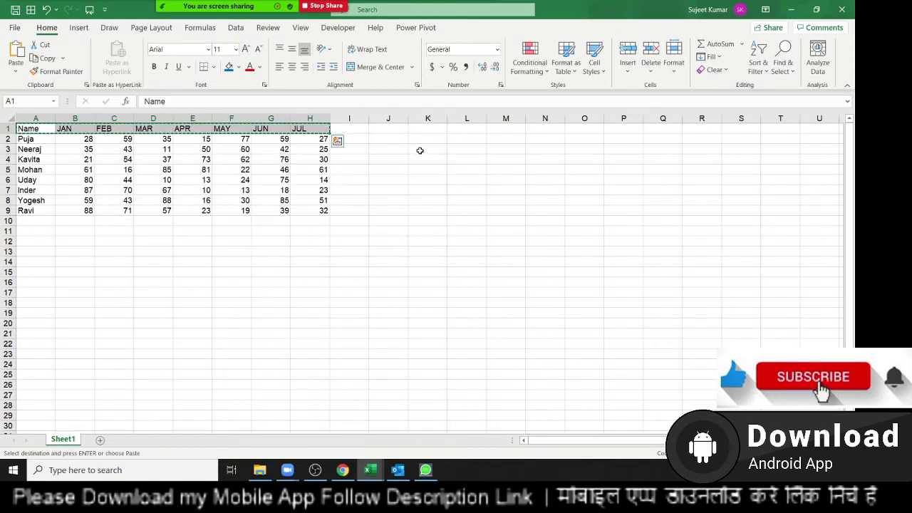
key(Down)
key(Down)
key(ctrl+Down)
key(Down)
key(Down)
key(Down)
key(Down)
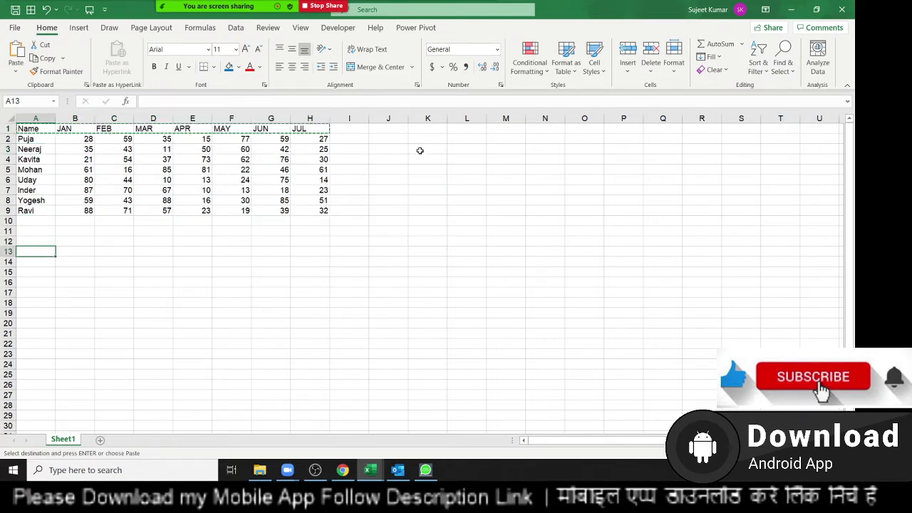
key(ctrl+v)
key(Escape)
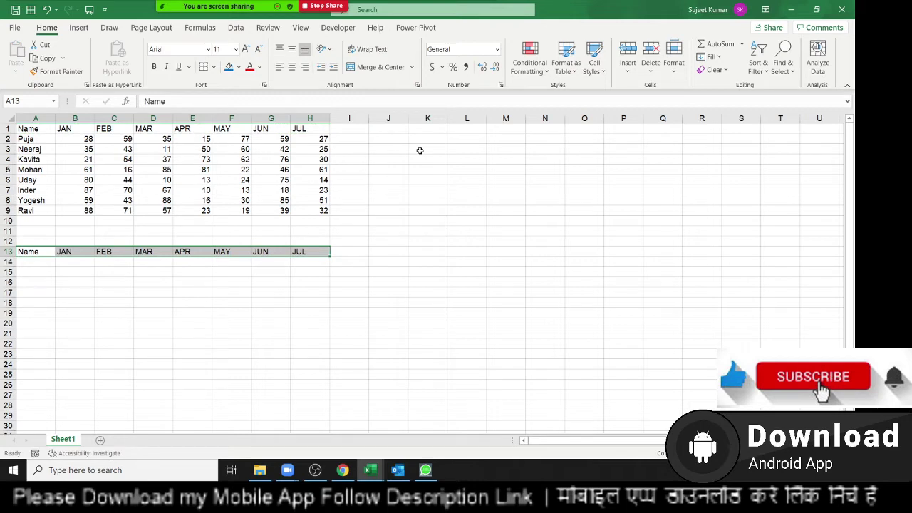
key(Down)
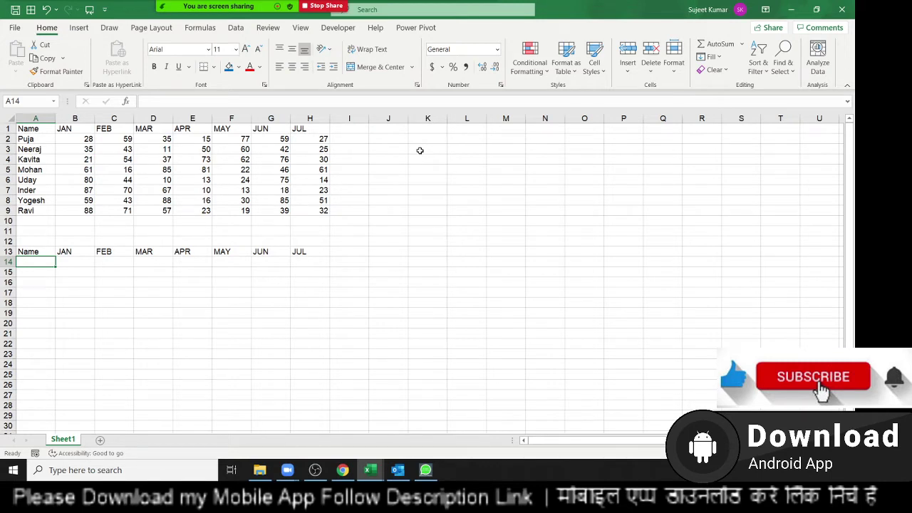
Enter 1 in A12 and the formula =OFFSET(A1,A12,0) in A14.
key(Up)
key(Up)
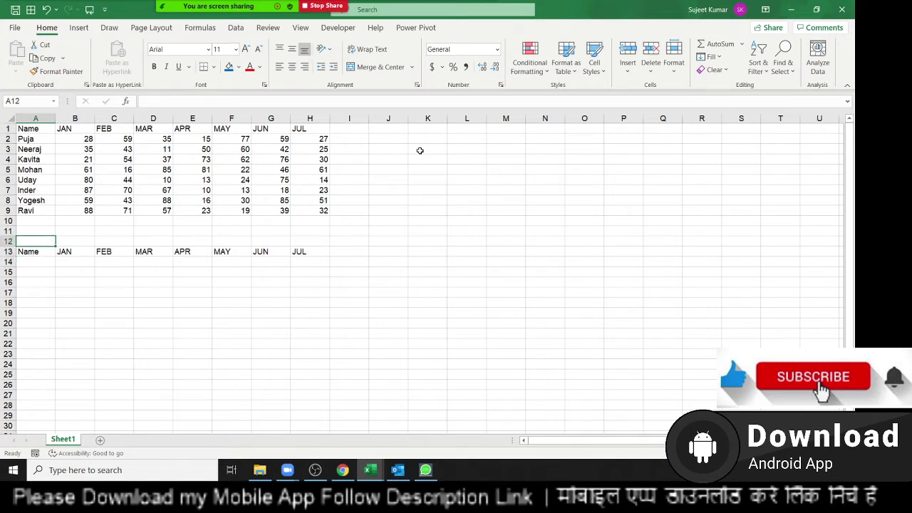
text(1)
key(Down)
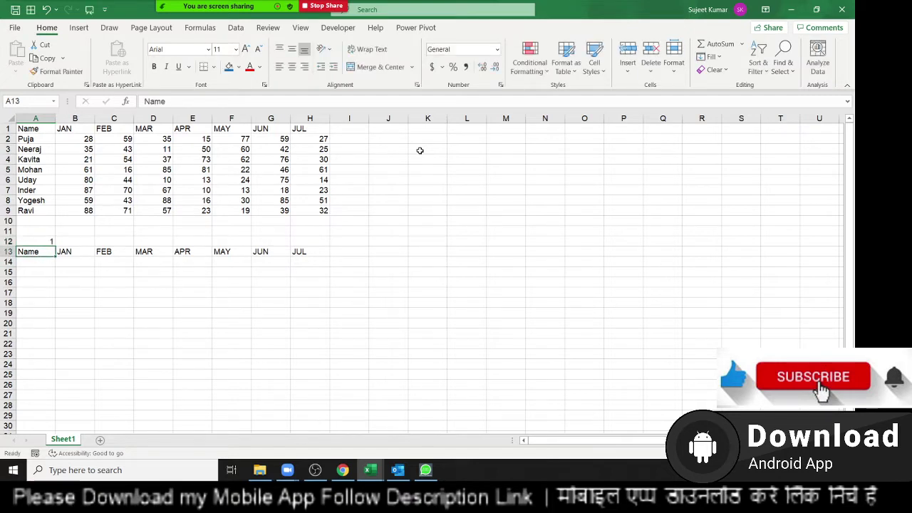
key(Down)
text(=off)
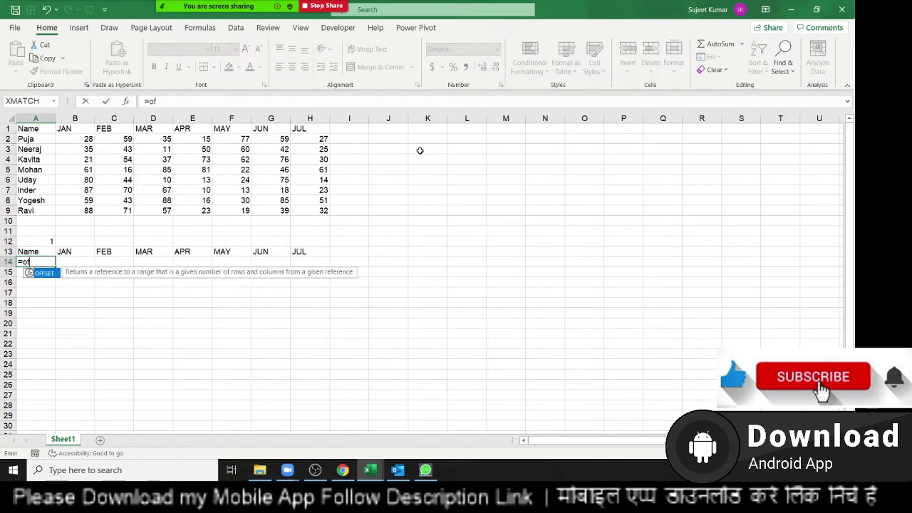
key(Tab)
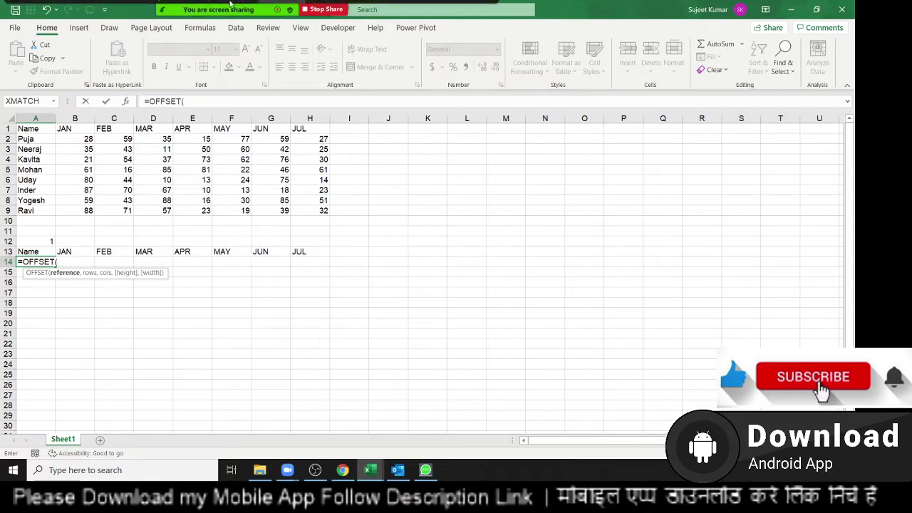
click(44, 129)
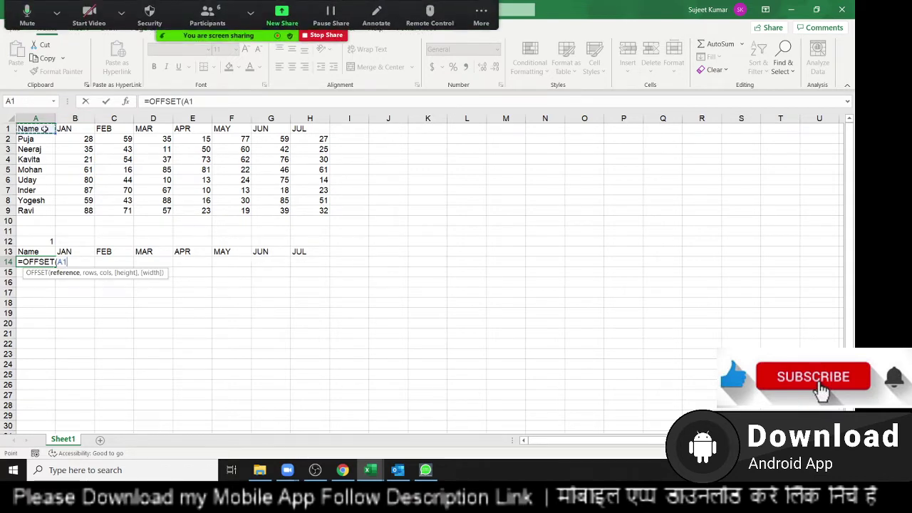
text(,)
click(45, 241)
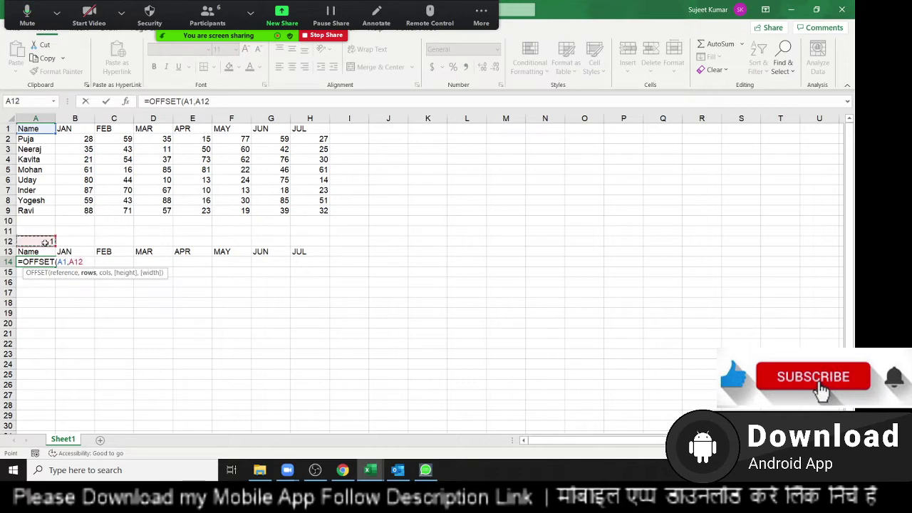
text(,0)
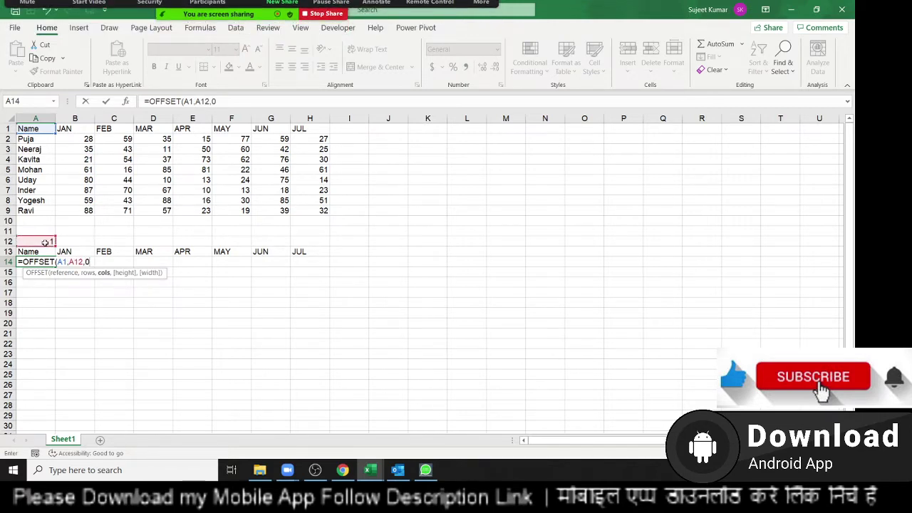
key(Return)
Try index values 2, 3 and 4 in A12, then set it back to 1.
key(Up)
key(Up)
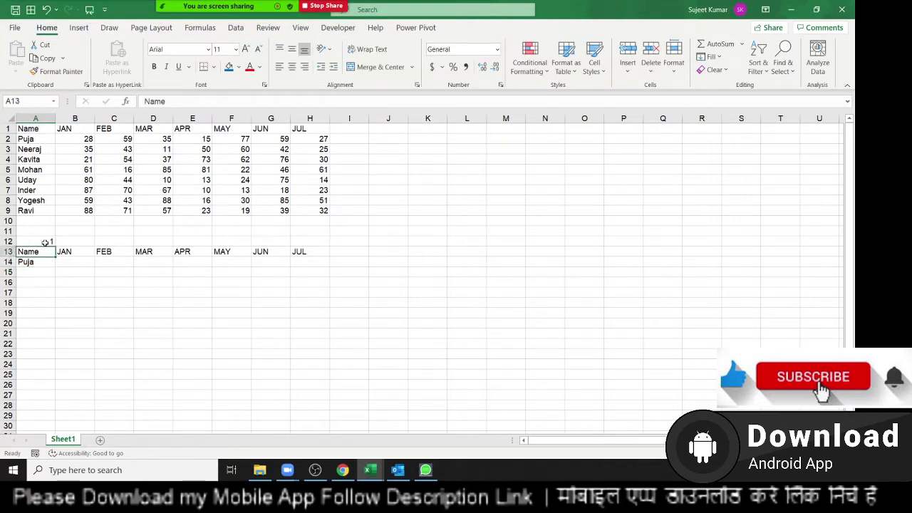
key(Up)
text(2)
key(Return)
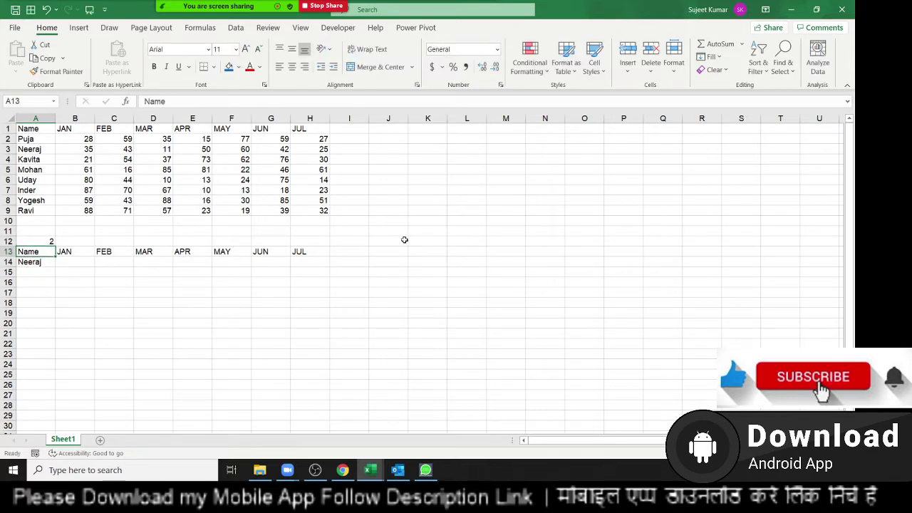
key(Up)
text(3)
key(Return)
key(Up)
text(4)
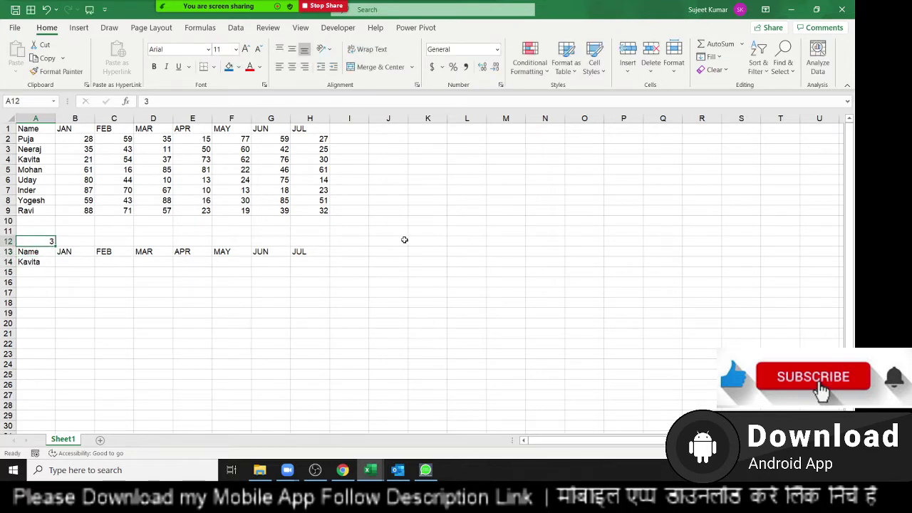
key(Return)
key(Up)
key(Up)
key(Up)
key(Up)
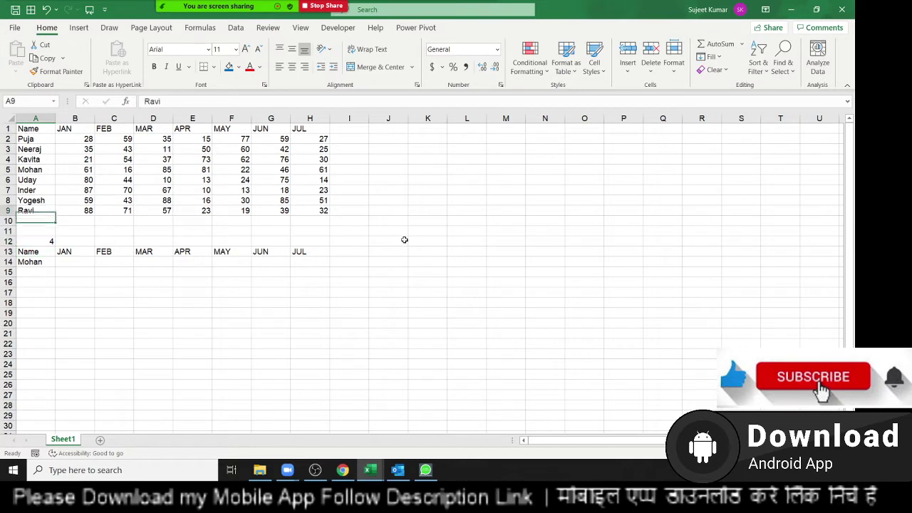
key(ctrl+shift+Up)
key(Down)
key(Down)
key(Down)
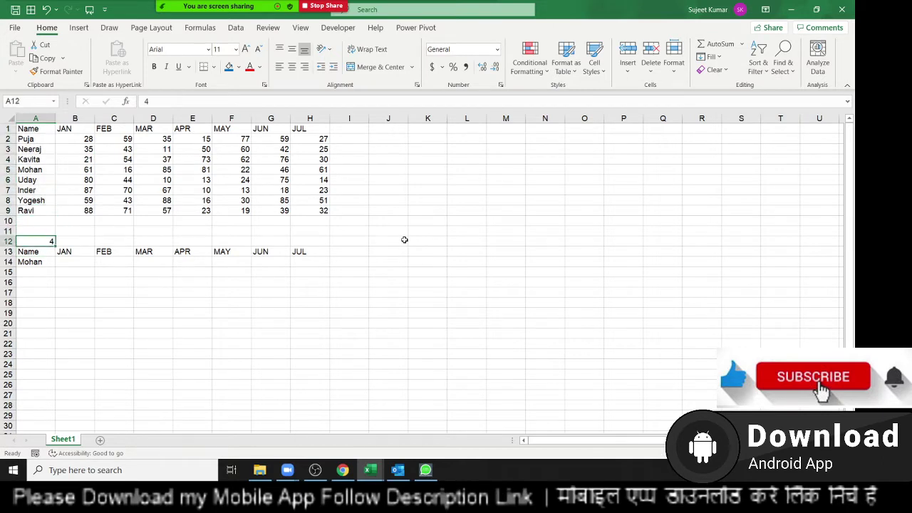
text(1)
key(Return)
key(Down)
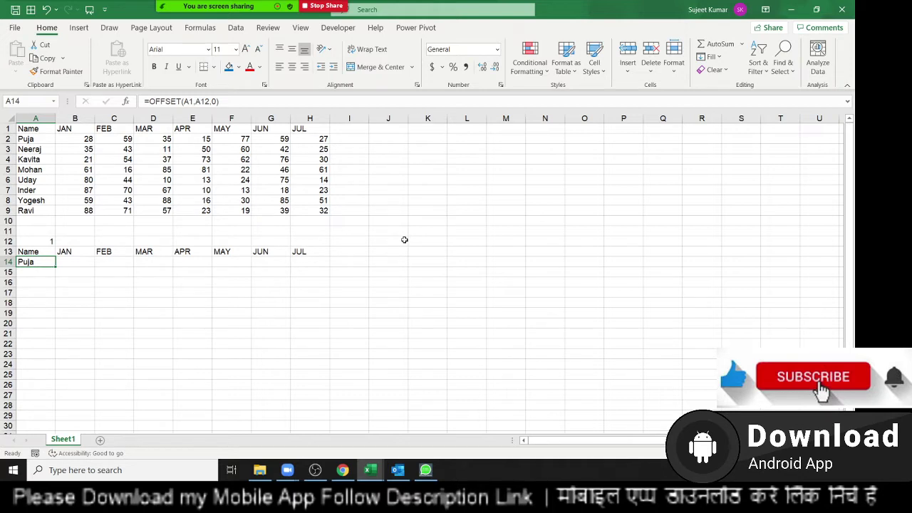
Change A14 to =OFFSET(A1,$A$12,0) and fill it across to H14.
key(Up)
key(Down)
key(F2)
key(Left)
key(Left)
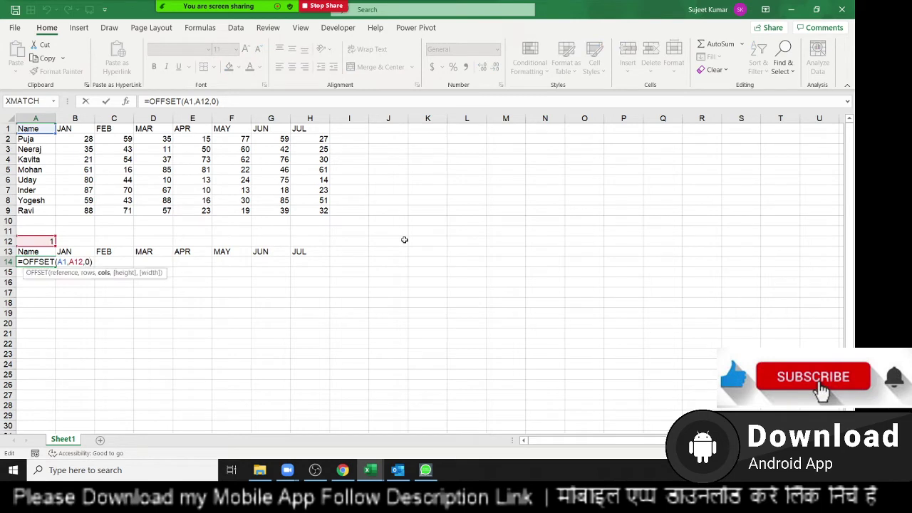
key(Left)
key(F4)
key(Return)
key(Up)
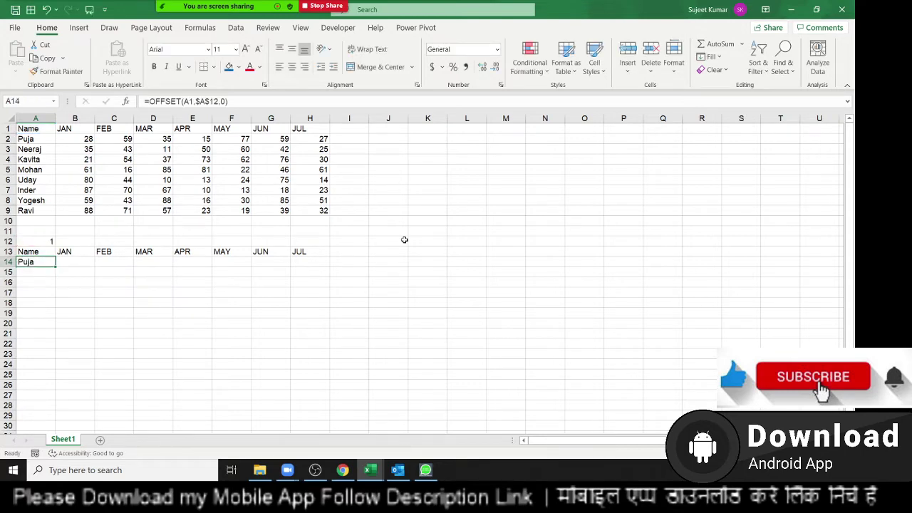
key(shift+Right)
key(shift+Right)
key(shift+Right)
key(shift+Right)
key(shift+Right)
key(shift+Right)
key(shift+Right)
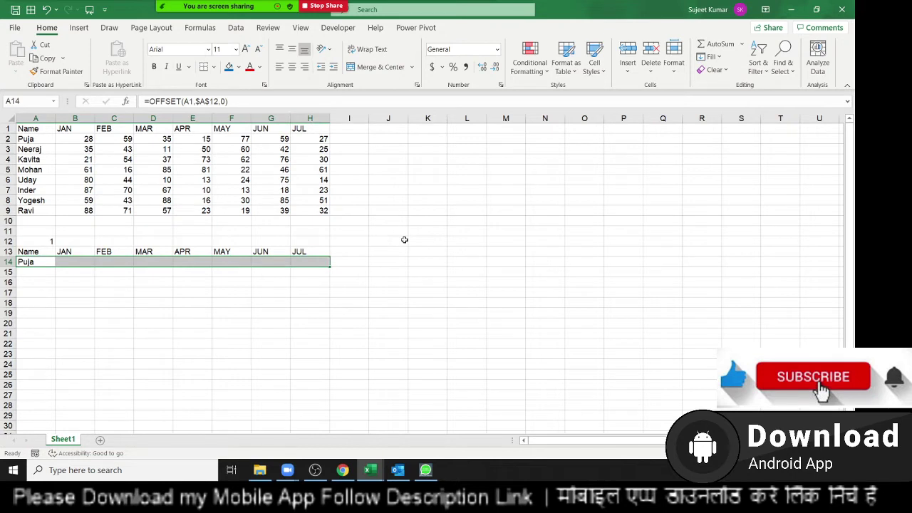
key(ctrl+r)
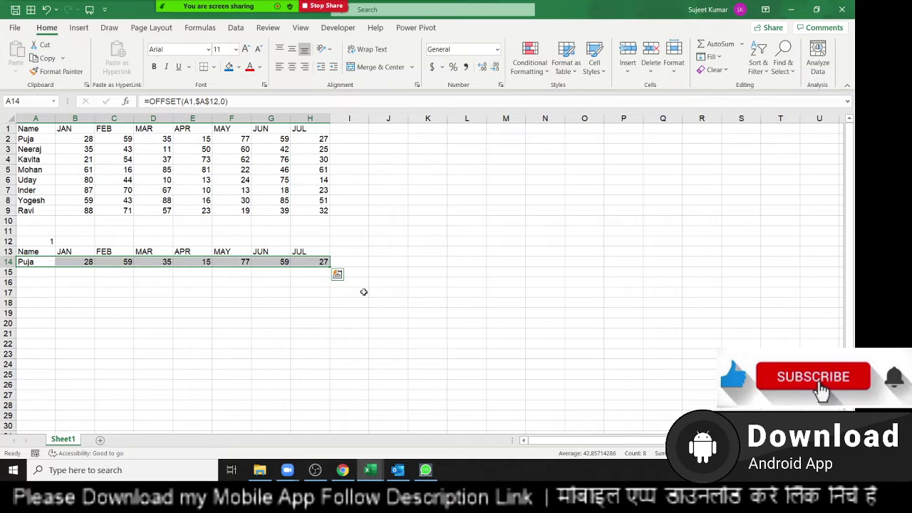
Set the index in A12 to 2, then 3.
key(Up)
key(Up)
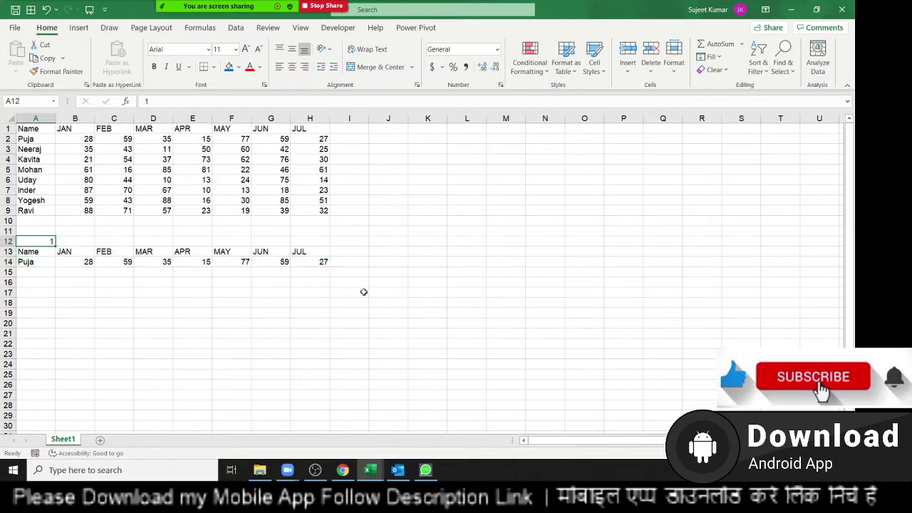
key(Down)
key(Up)
text(2)
key(Return)
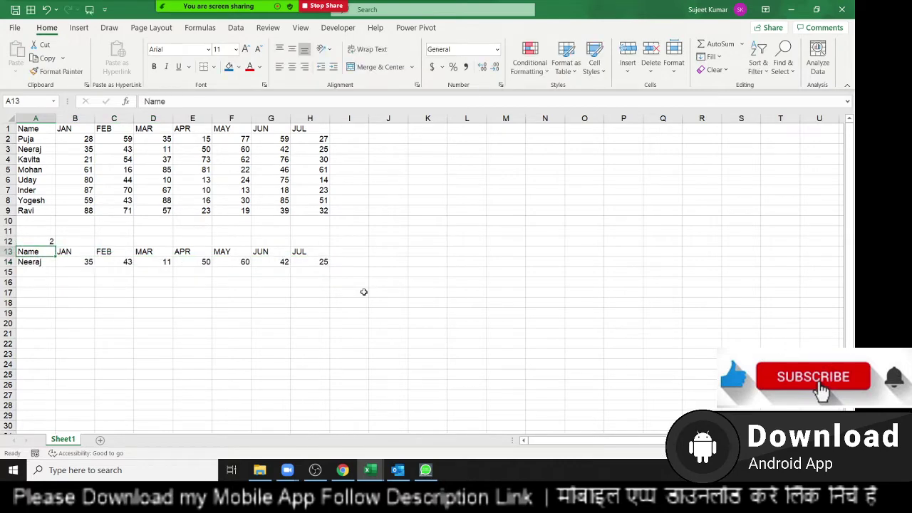
key(Up)
text(3)
key(Return)
Insert a clustered column chart of A13:H14, placed right of the table and widened.
key(ctrl+shift+Right)
key(ctrl+shift+Down)
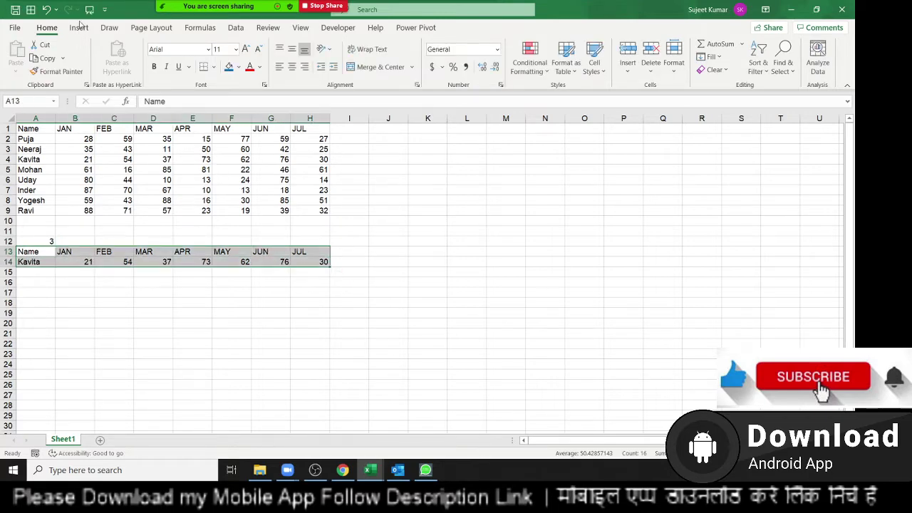
click(78, 28)
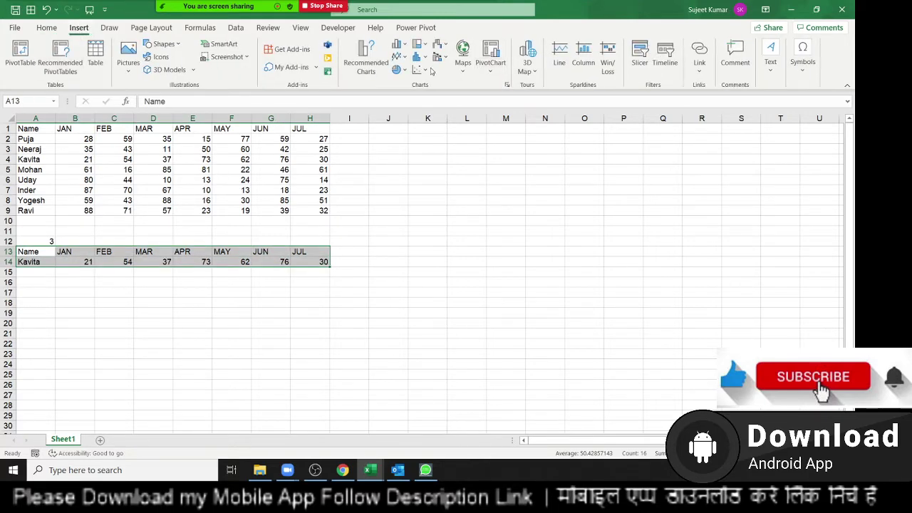
click(400, 56)
click(396, 45)
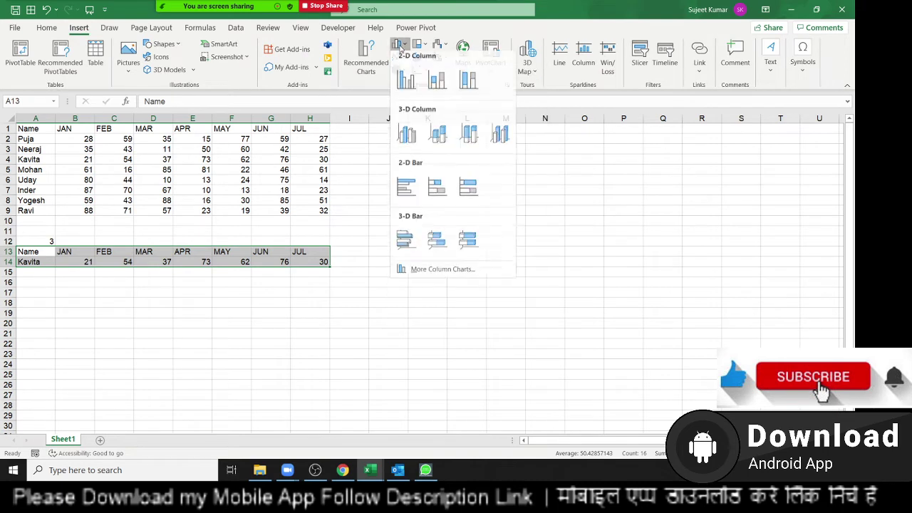
click(403, 84)
drag(374, 218, 446, 158)
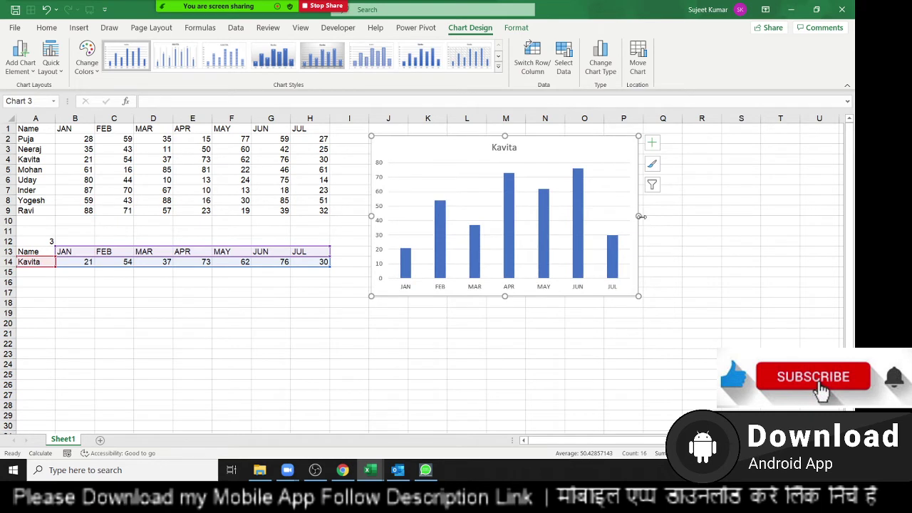
drag(696, 213, 783, 214)
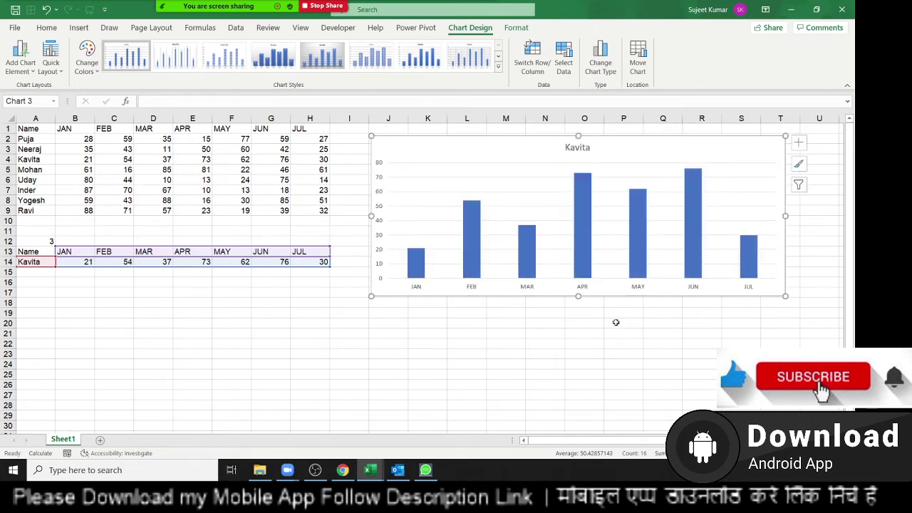
click(616, 322)
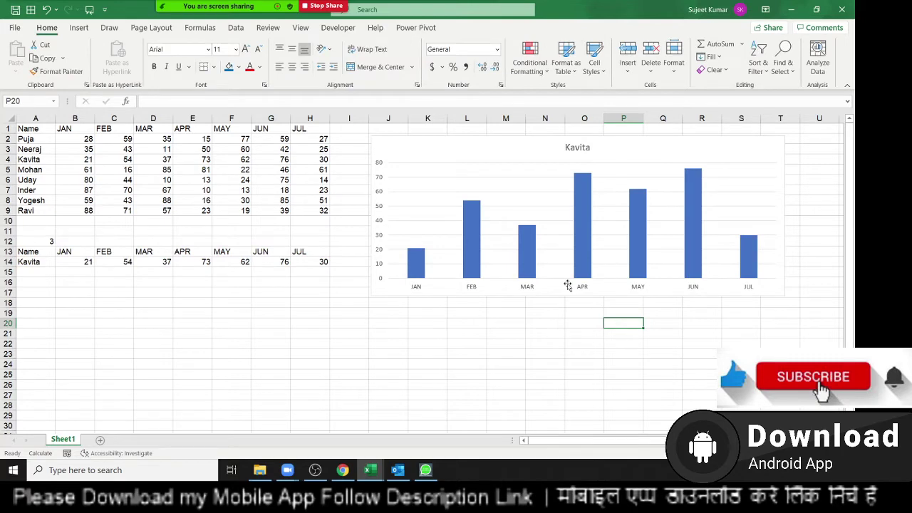
Enter 1, 2, then 1 in A12 to confirm the chart switches between Puja and Neeraj.
click(349, 31)
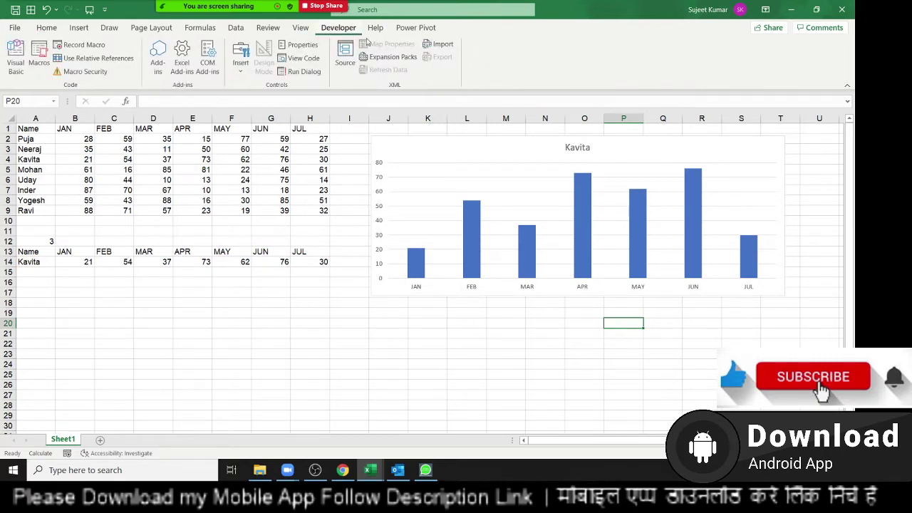
click(30, 239)
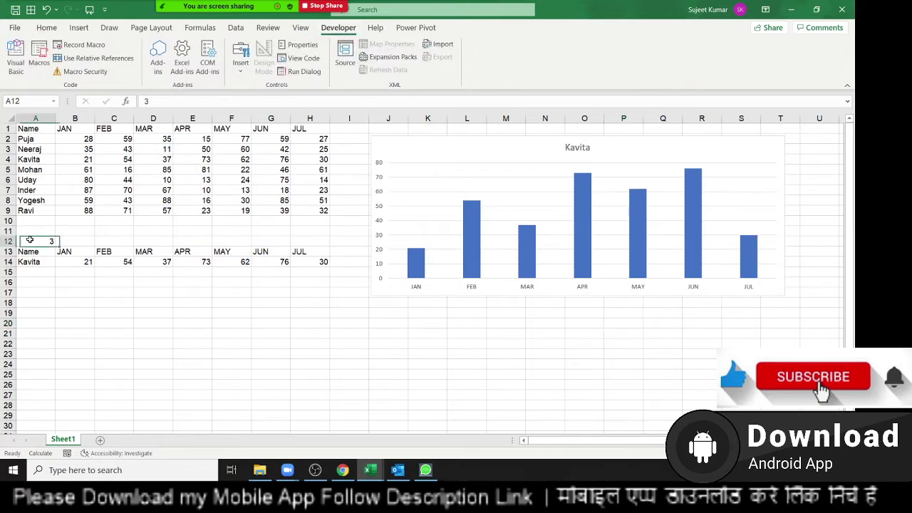
text(1)
key(Return)
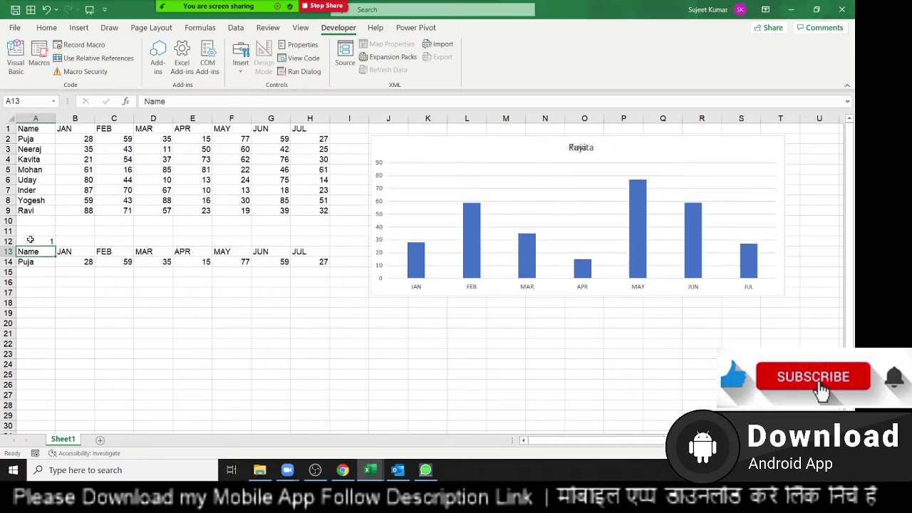
click(31, 240)
text(2)
key(Return)
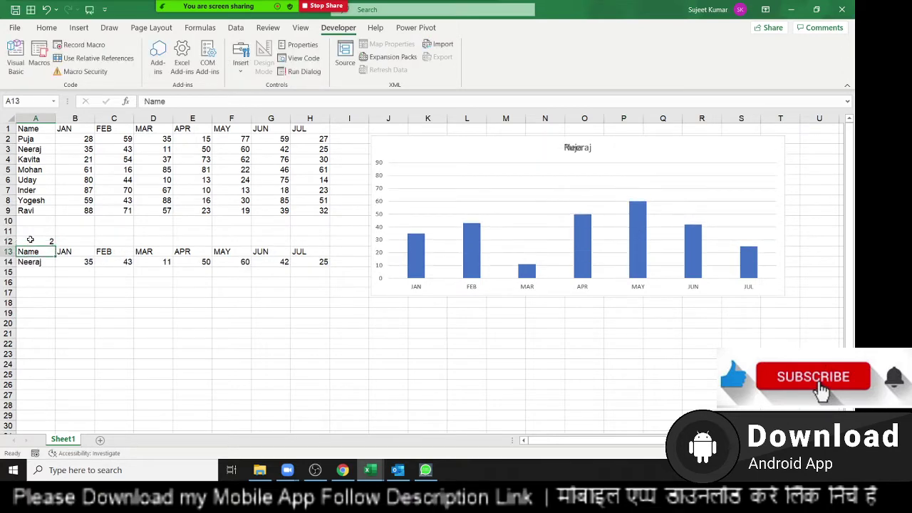
click(31, 240)
text(1)
key(Return)
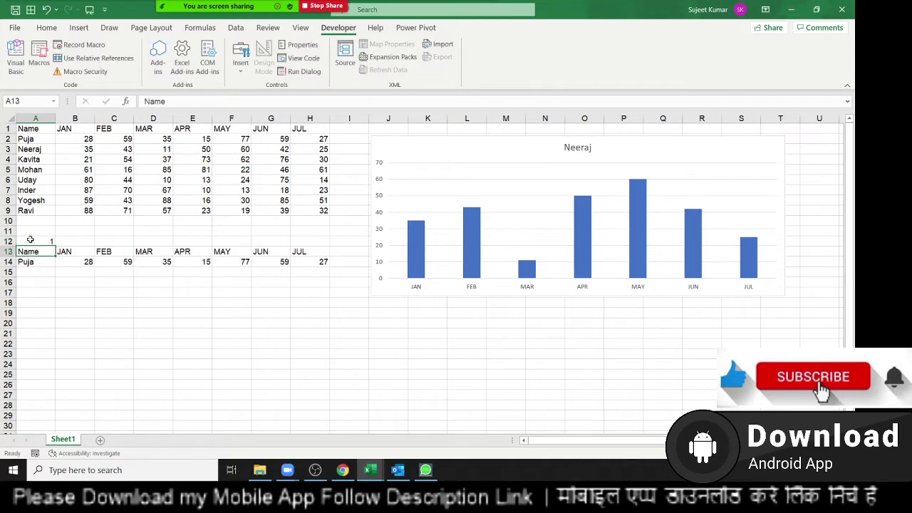
click(427, 148)
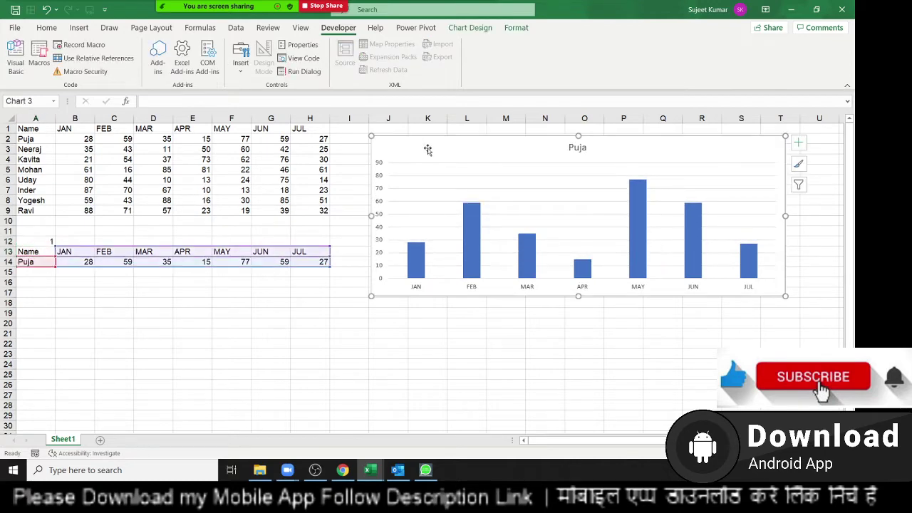
click(245, 73)
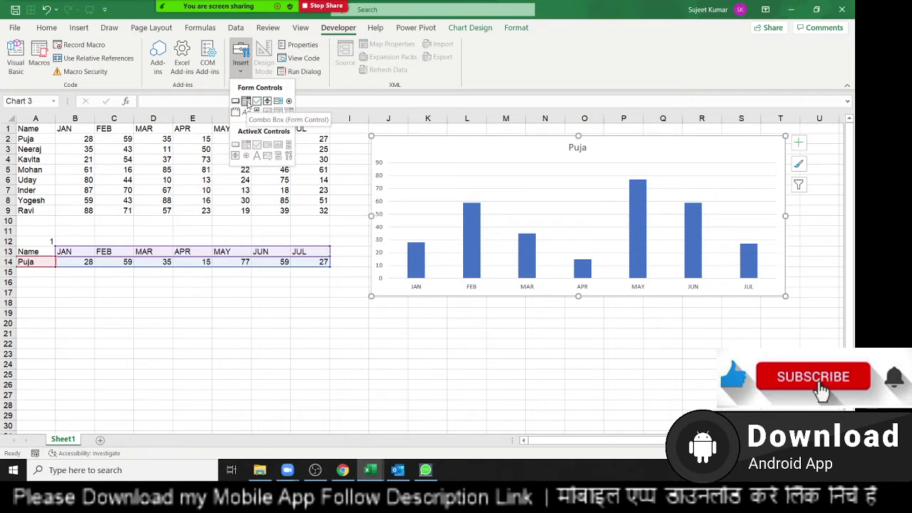
Draw a combo box drop-down at the chart's top-left corner.
click(246, 102)
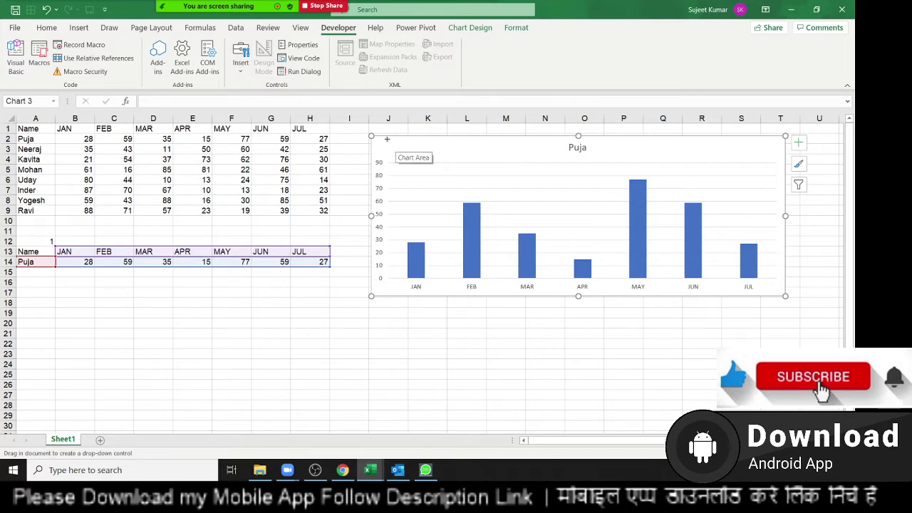
mouse_move(387, 139)
mouse_down()
mouse_move(479, 156)
mouse_move(445, 157)
mouse_up()
right_click(445, 156)
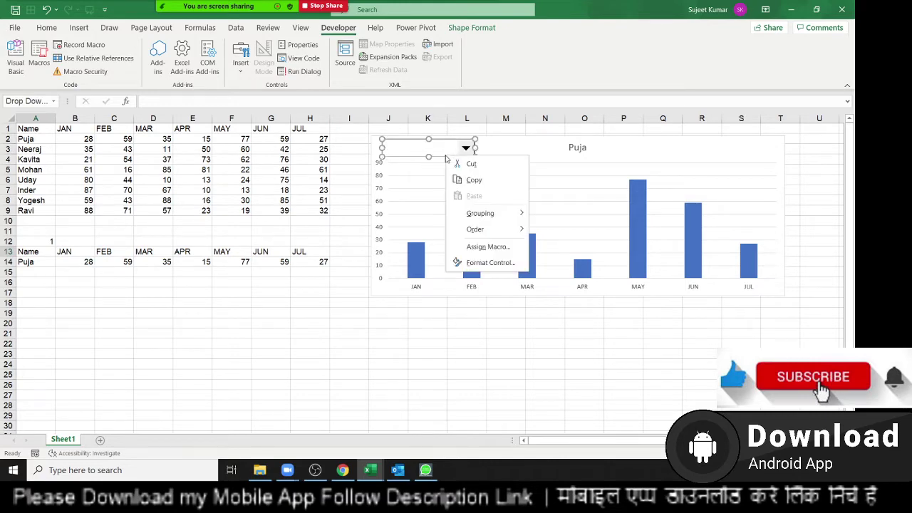
click(489, 263)
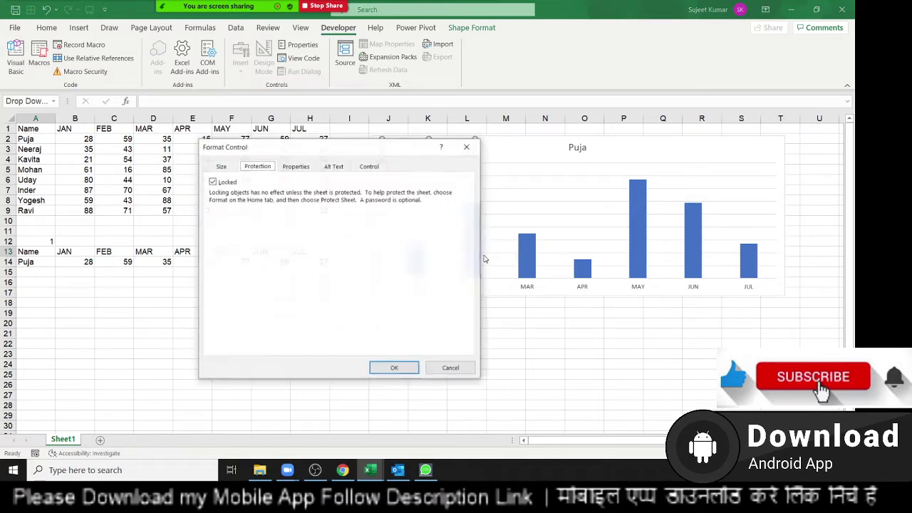
Give the drop-down input range $A$2:$A$9, cell link $A$12 and 3-D shading.
click(371, 168)
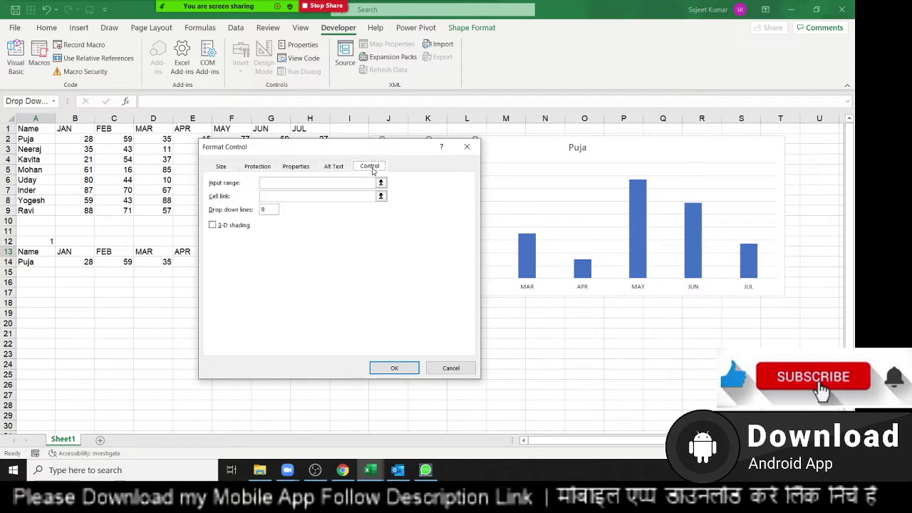
drag(352, 147, 603, 143)
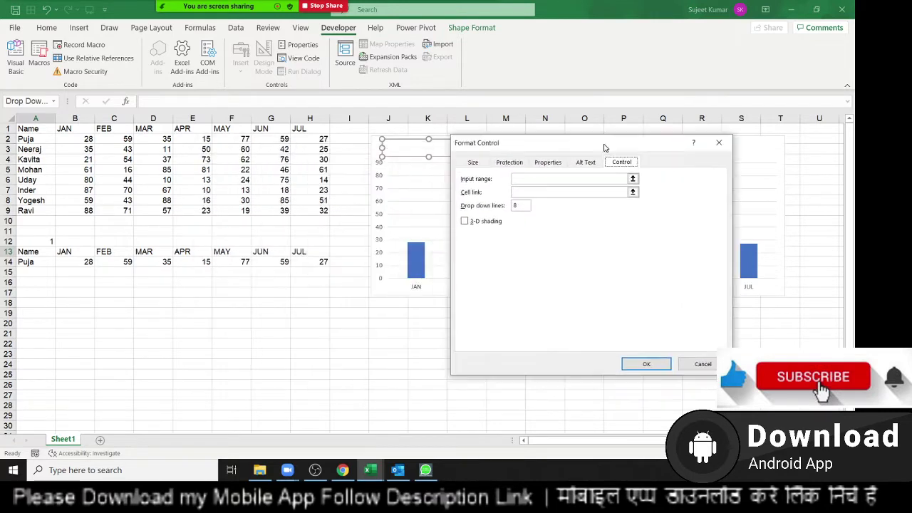
click(565, 182)
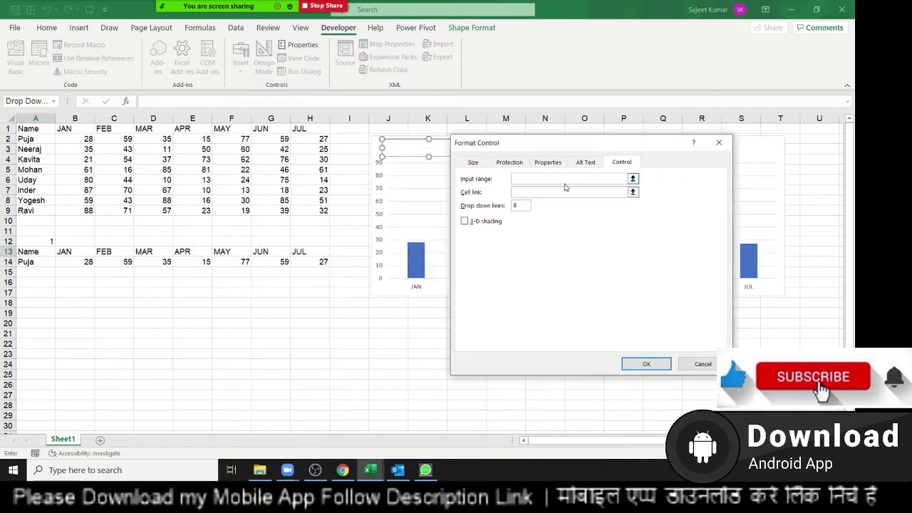
drag(47, 140, 47, 210)
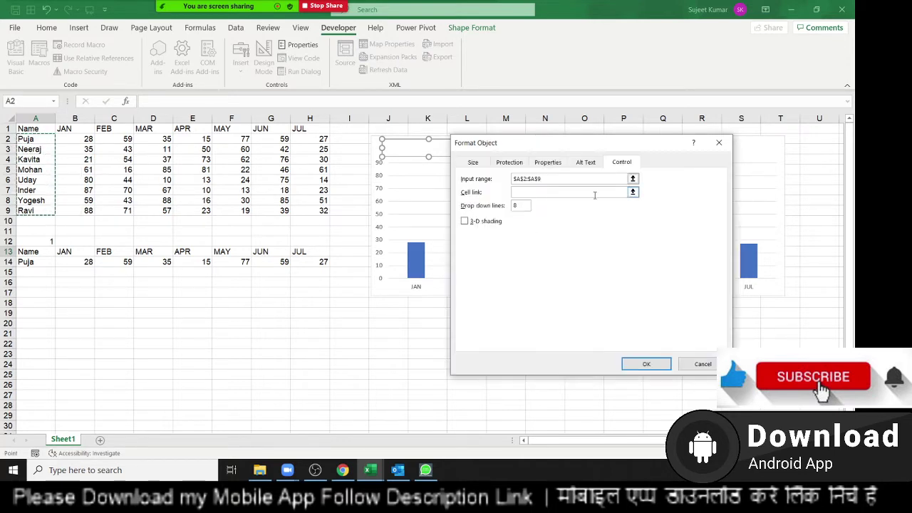
click(594, 194)
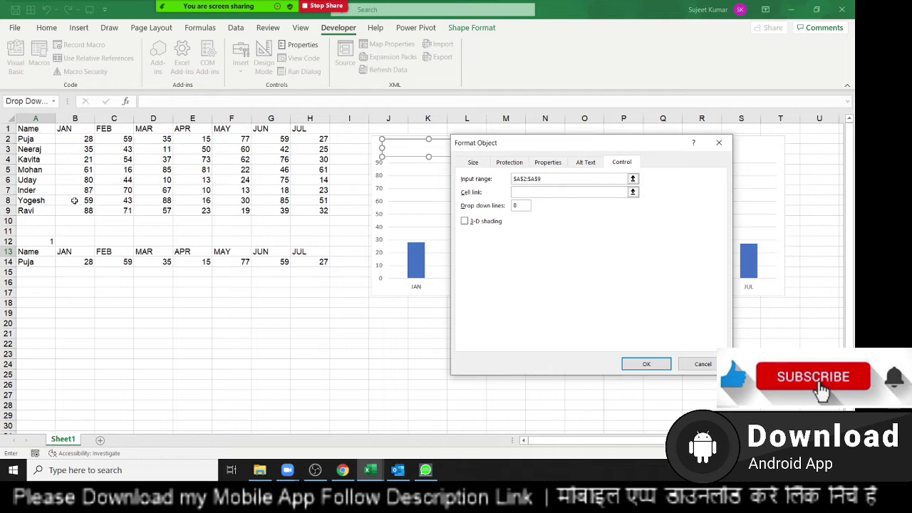
click(50, 241)
click(491, 223)
click(647, 366)
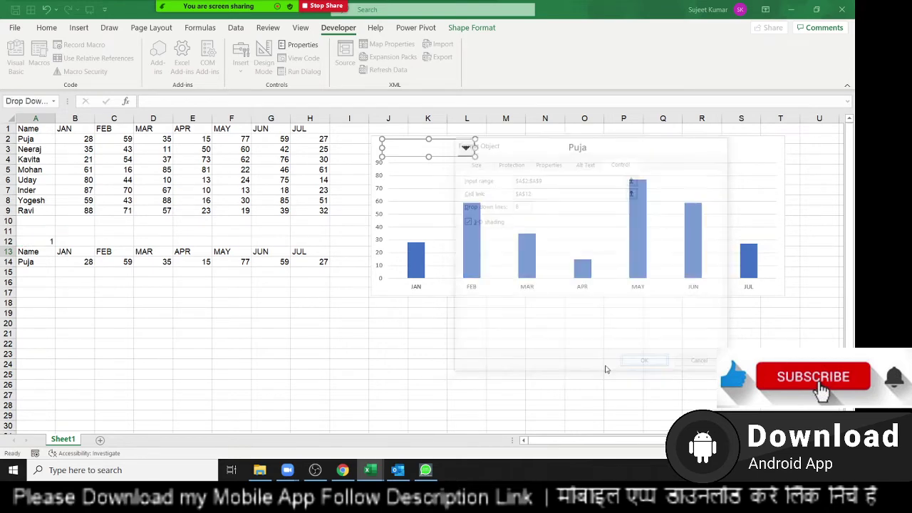
click(291, 353)
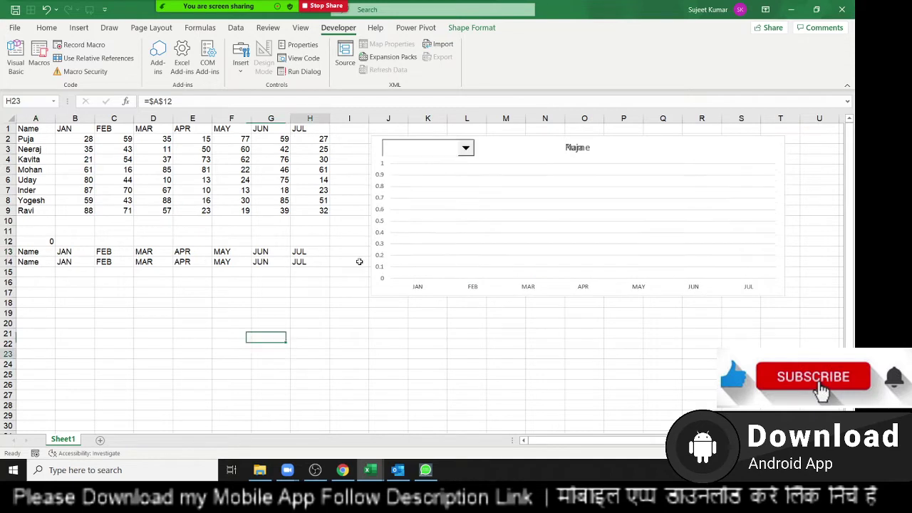
Pick the row 2–4 people from the drop-down, then check A12 and the row 14 formulas.
click(465, 148)
click(450, 162)
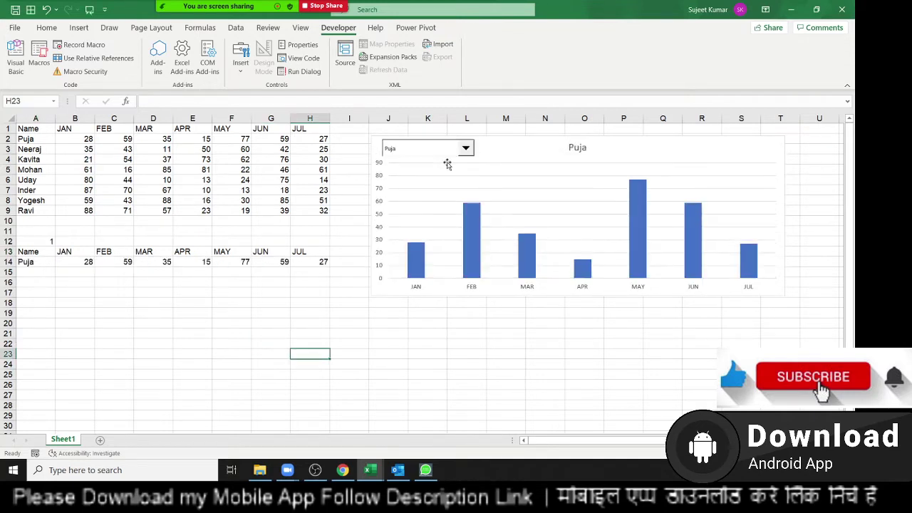
click(460, 151)
click(456, 168)
click(456, 151)
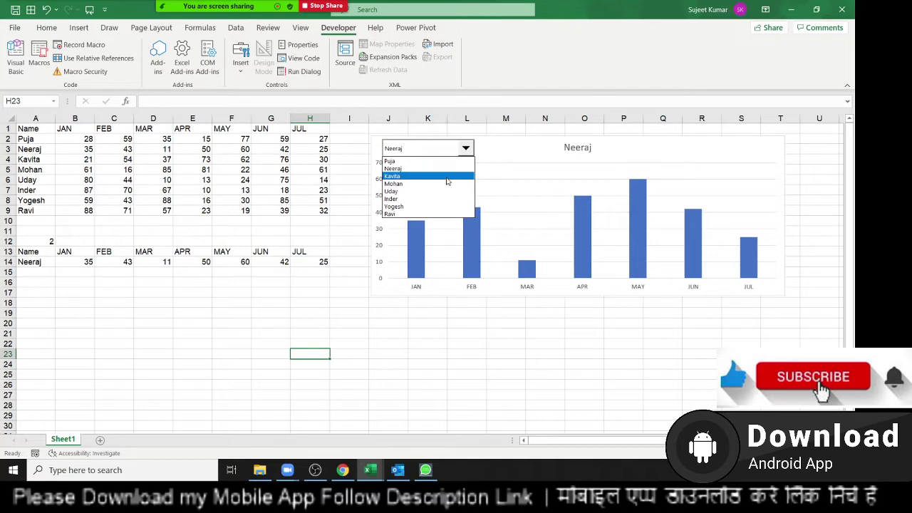
click(446, 178)
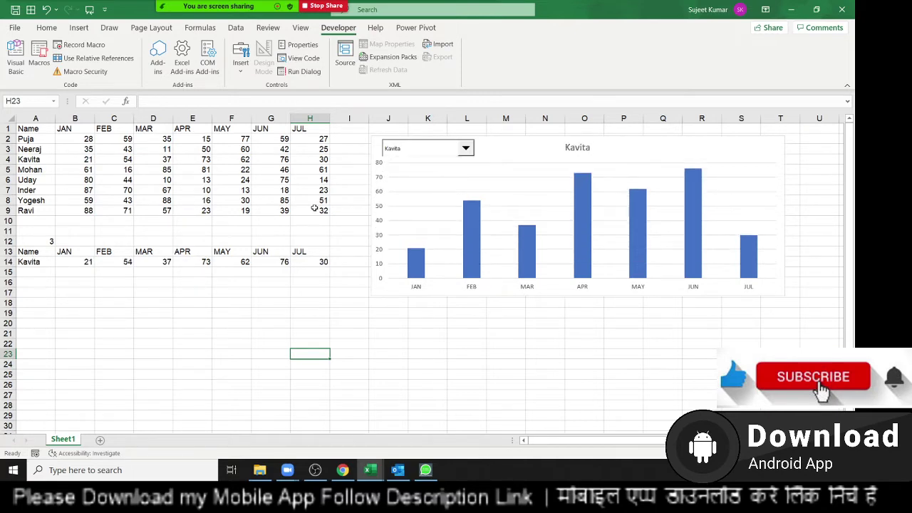
click(50, 241)
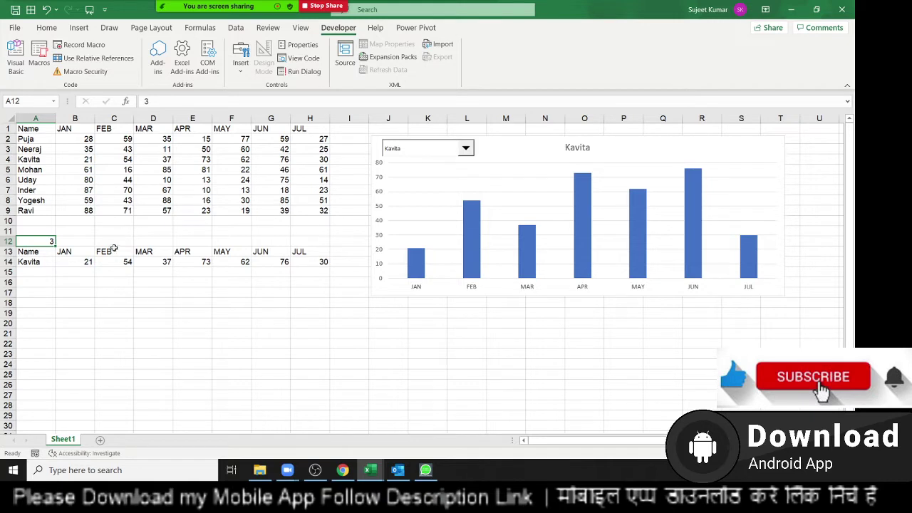
click(45, 264)
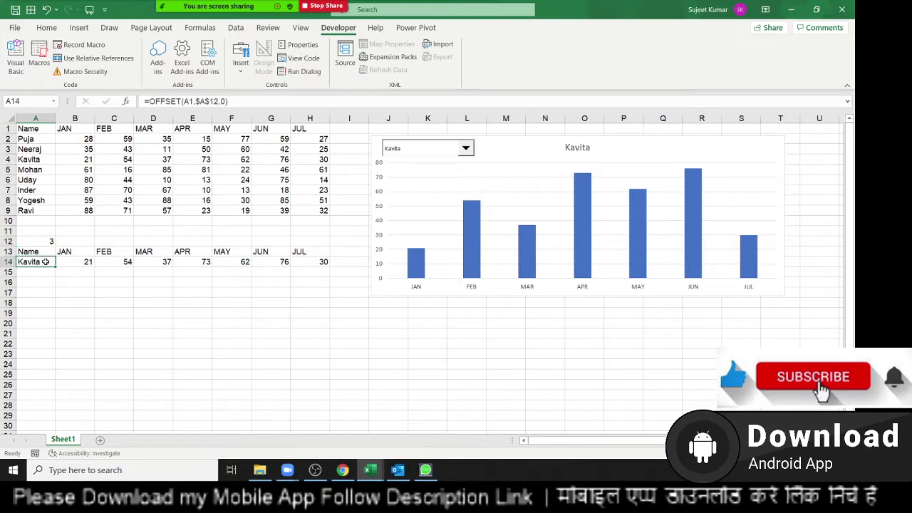
key(Right)
key(Right)
key(Right)
key(Right)
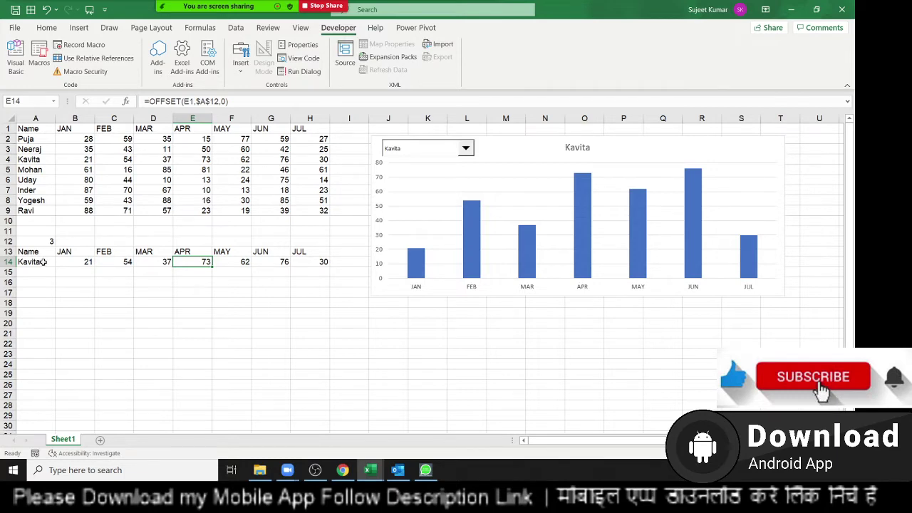
Step the drop-down through the row 5–8 people and glance at the form controls list.
click(411, 150)
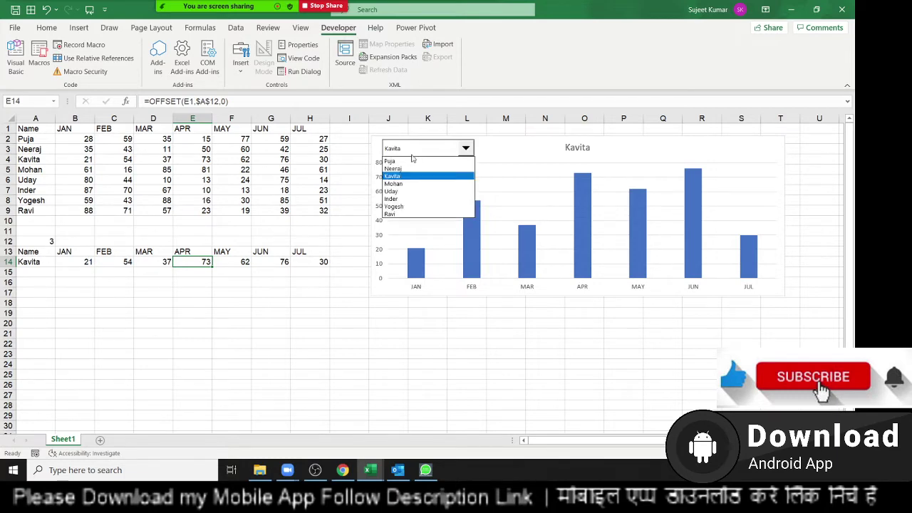
click(406, 183)
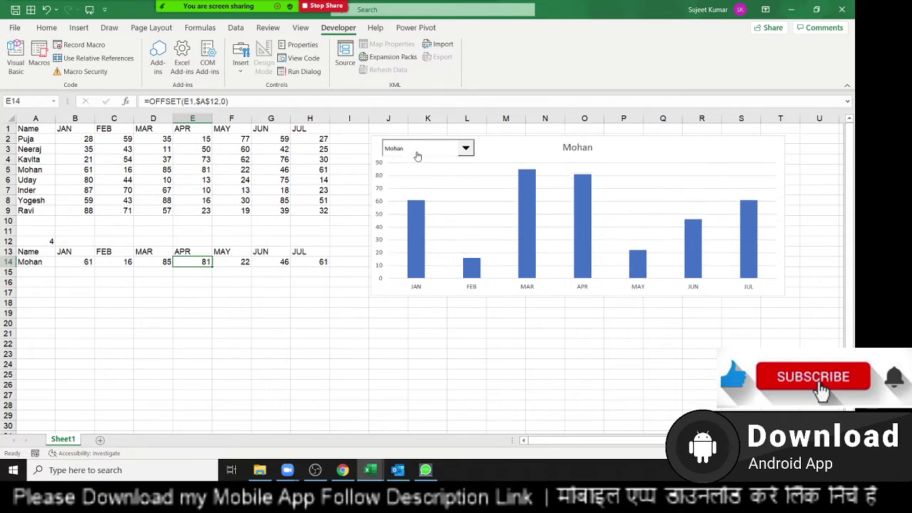
click(417, 155)
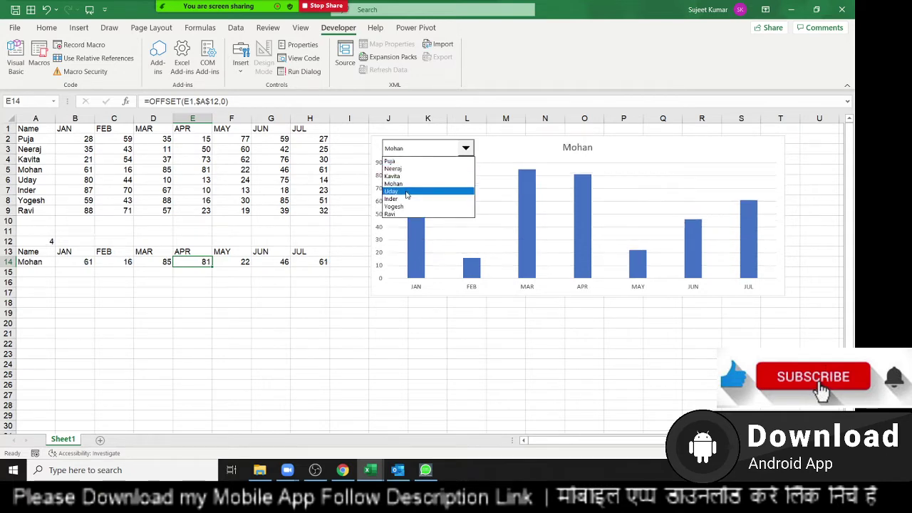
click(406, 185)
click(406, 151)
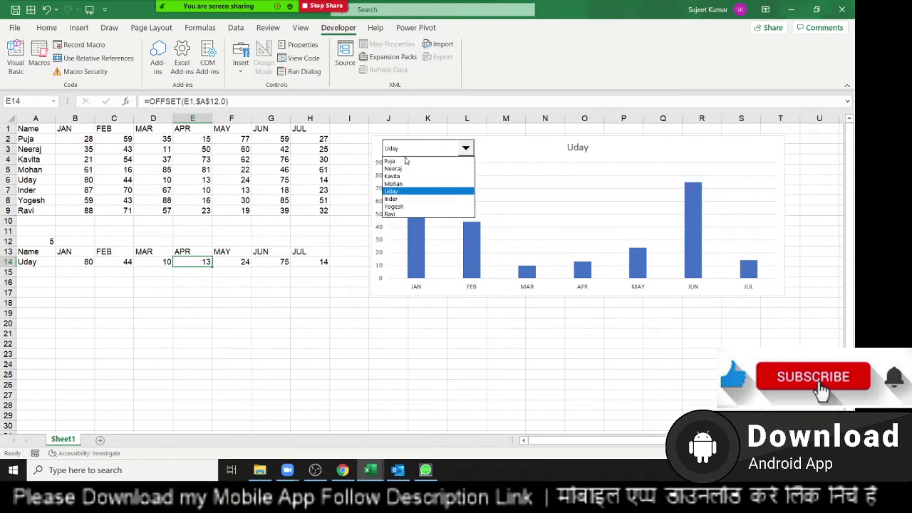
click(394, 200)
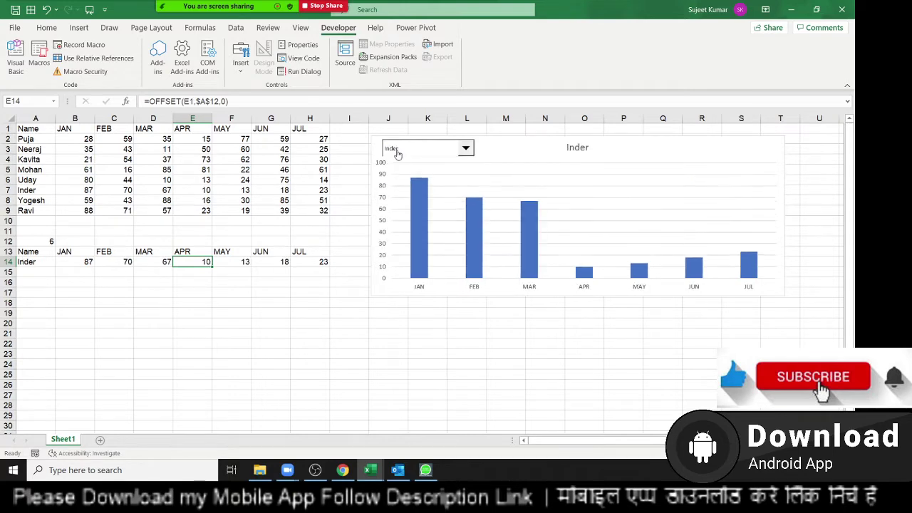
click(397, 151)
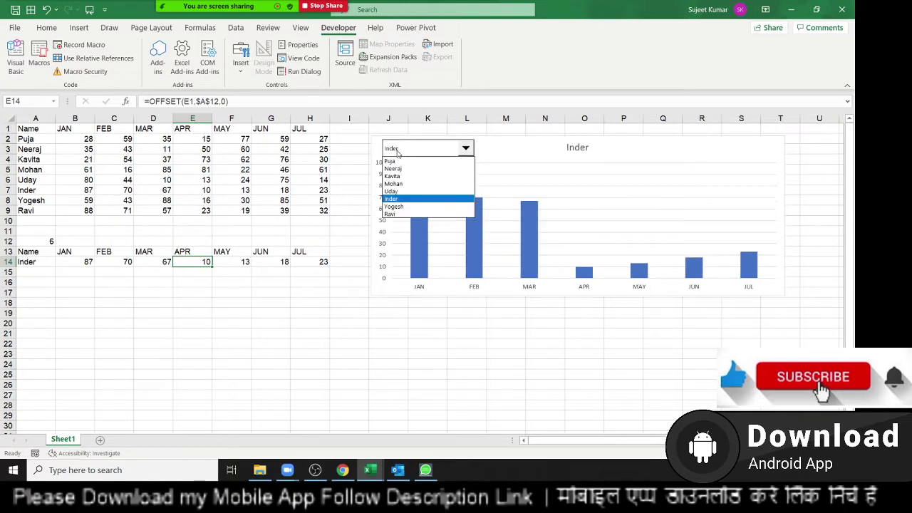
click(393, 206)
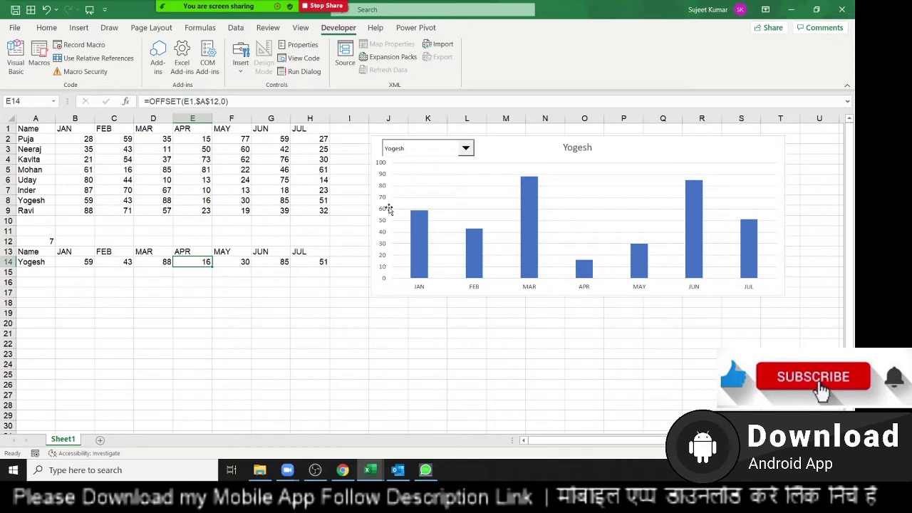
click(238, 75)
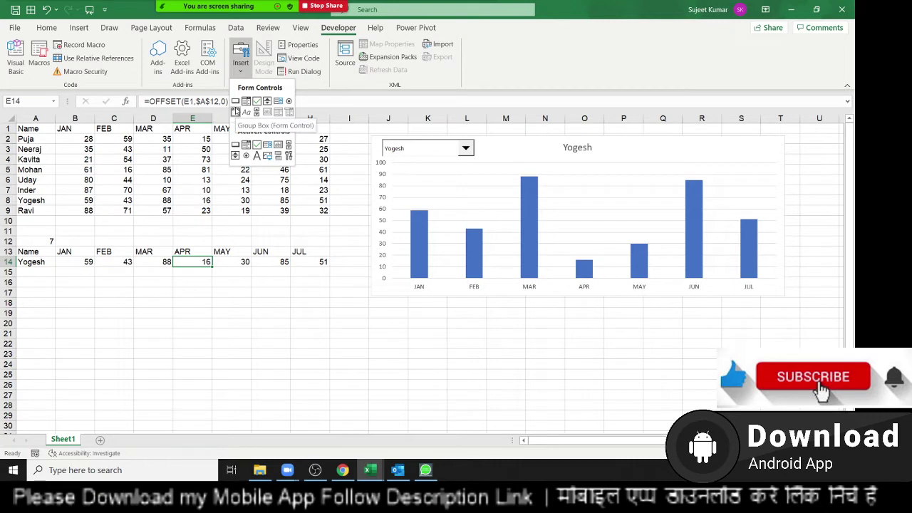
click(286, 215)
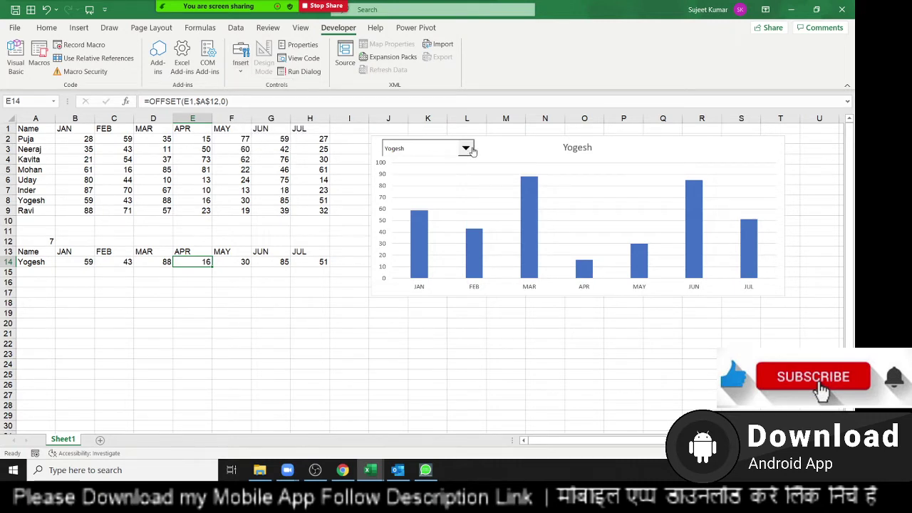
Pick the row 2 person, then Neeraj, so the chart shows his JAN–JUL values.
click(472, 151)
click(458, 162)
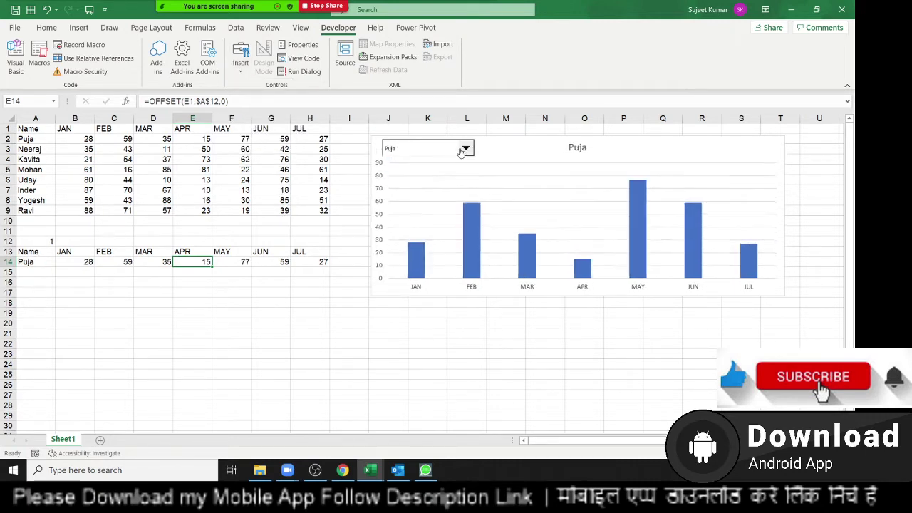
click(463, 151)
click(461, 168)
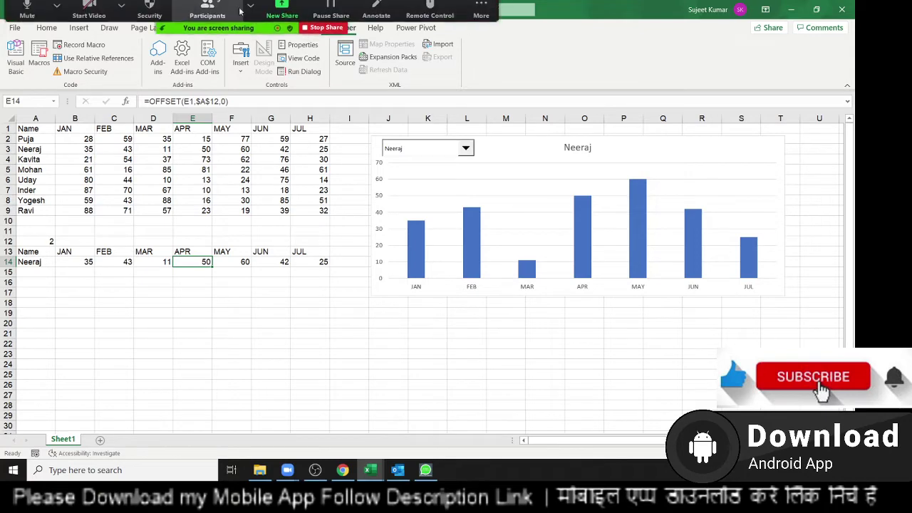
click(210, 16)
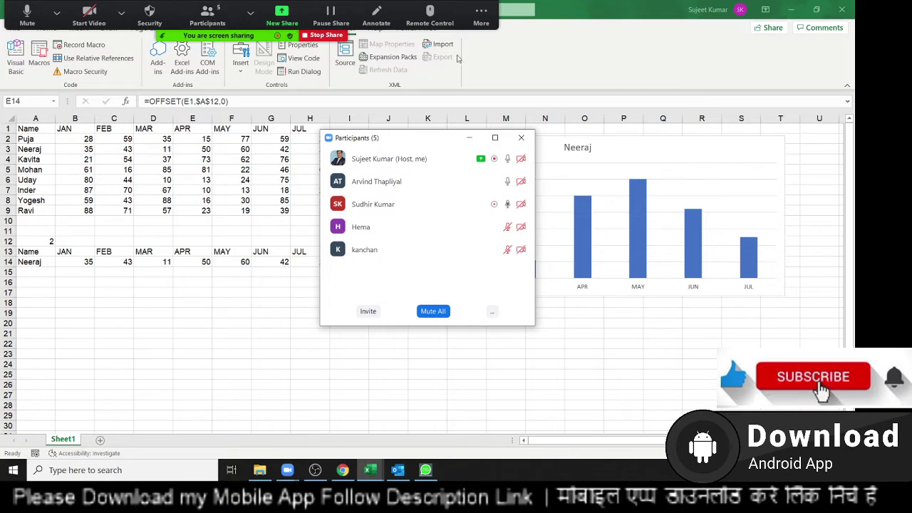
click(520, 138)
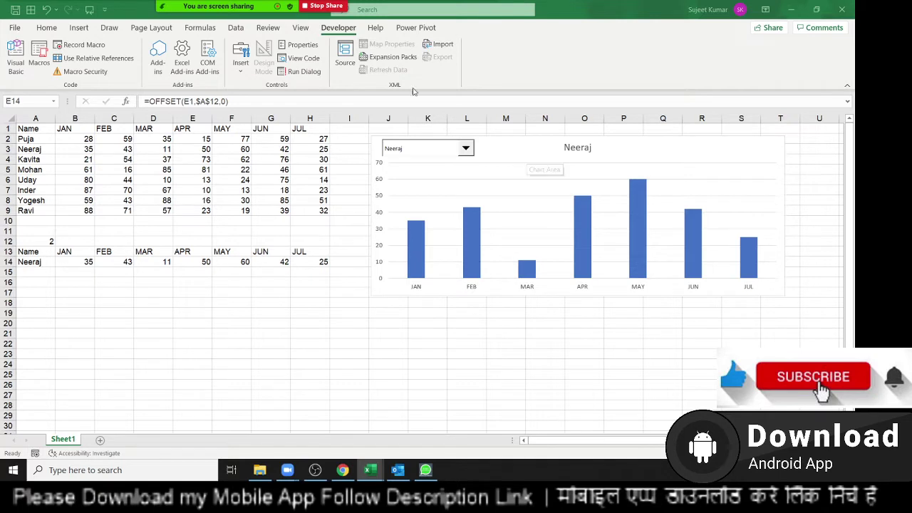
Label A10 as Target and enter 85 and 65 for JAN and FEB.
click(241, 71)
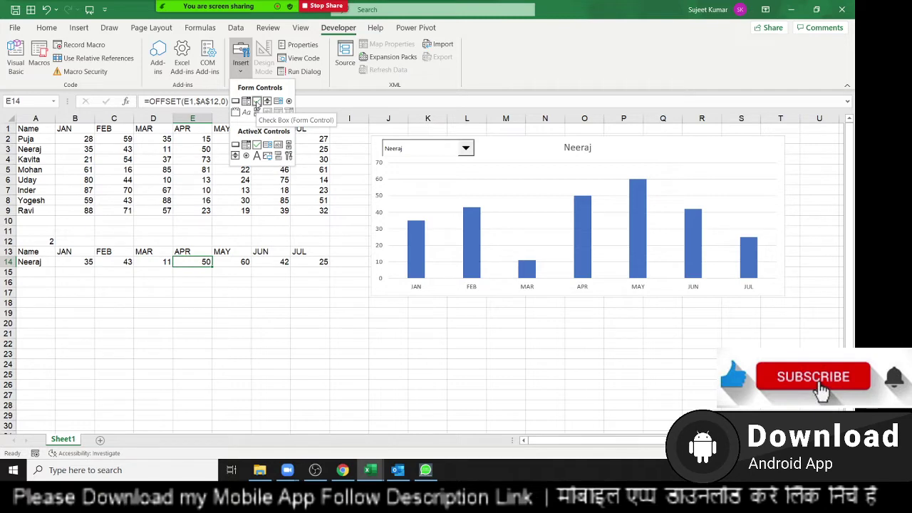
click(28, 191)
click(34, 219)
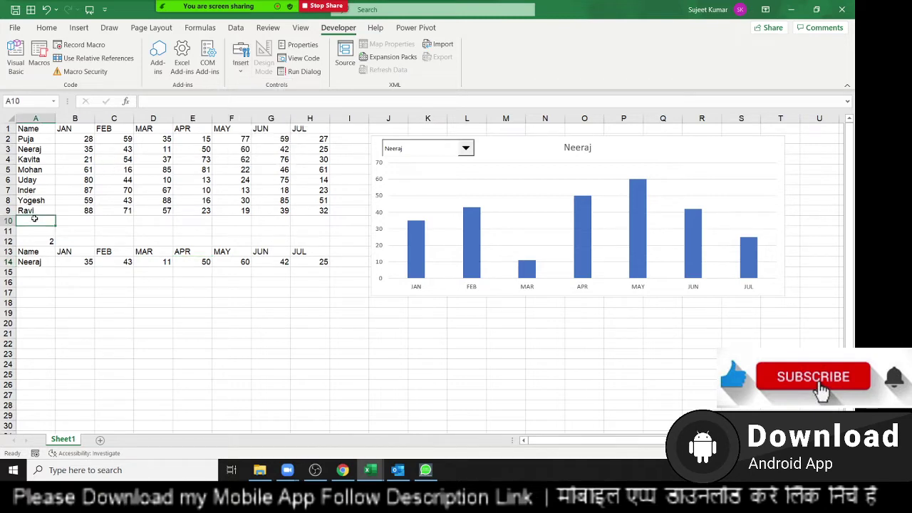
text(Tar)
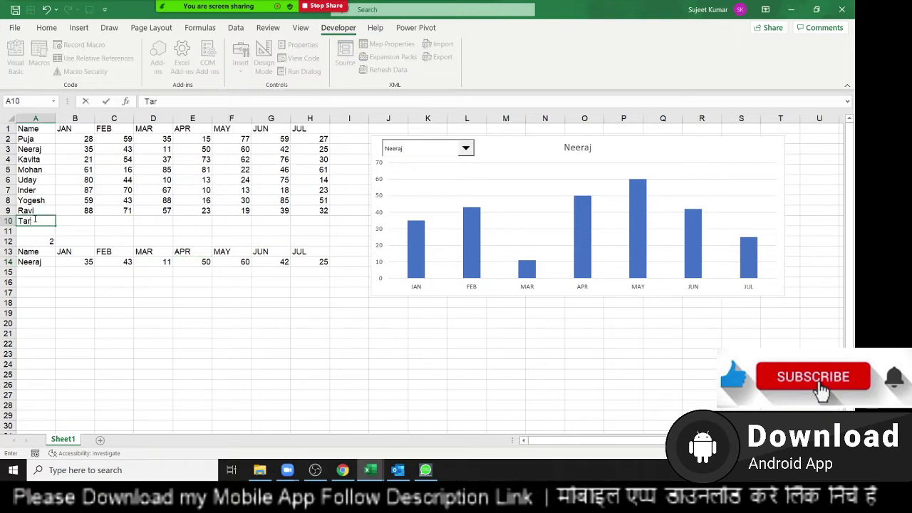
text(get)
key(Tab)
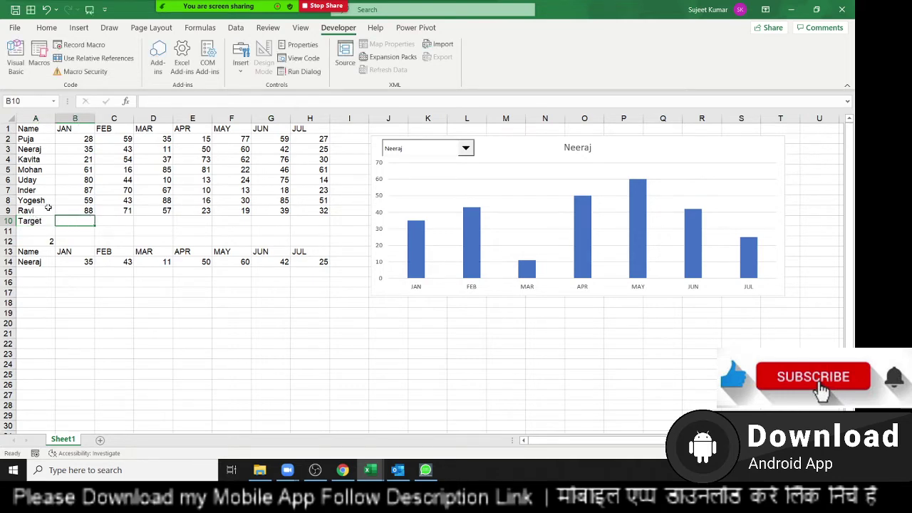
text(85)
key(Tab)
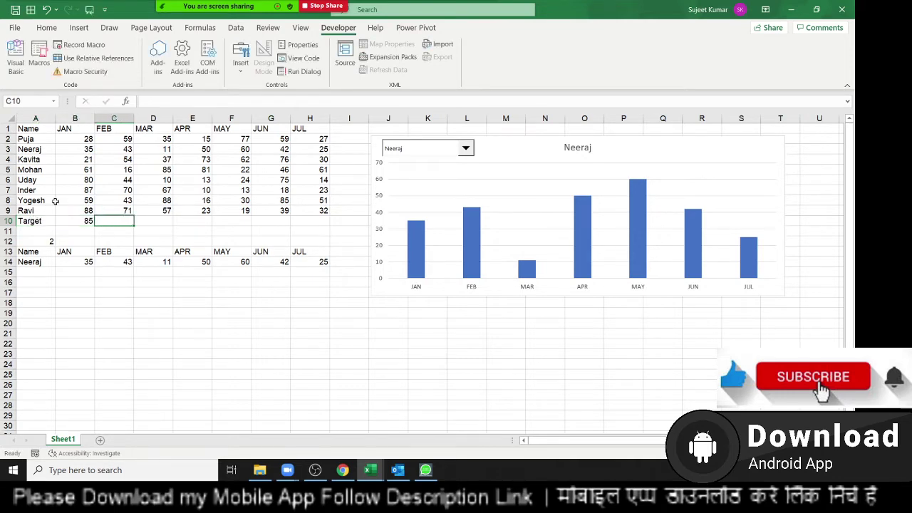
text(65)
key(Tab)
Enter the Target values 78, 96, 45, 36 and 74 for MAR through JUL.
text(78)
key(Tab)
key(Tab)
text(96)
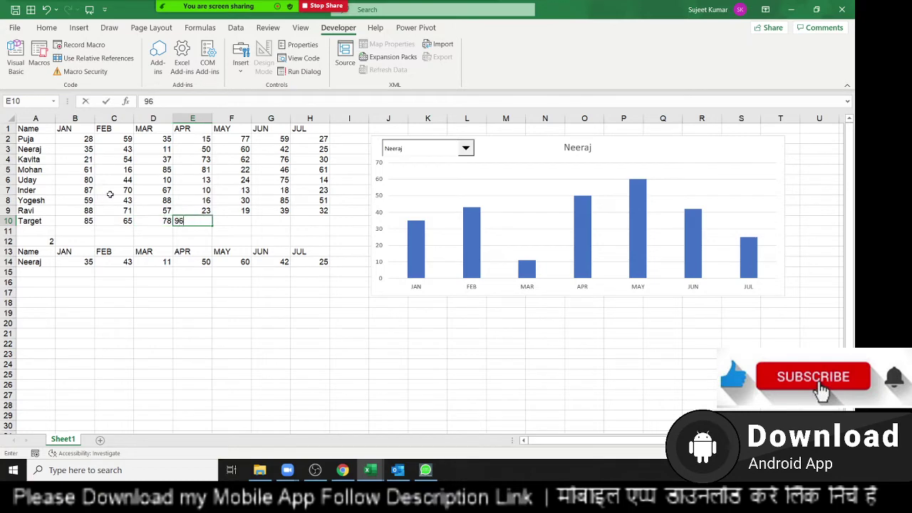
key(Tab)
text(45)
key(Tab)
text(36)
key(Return)
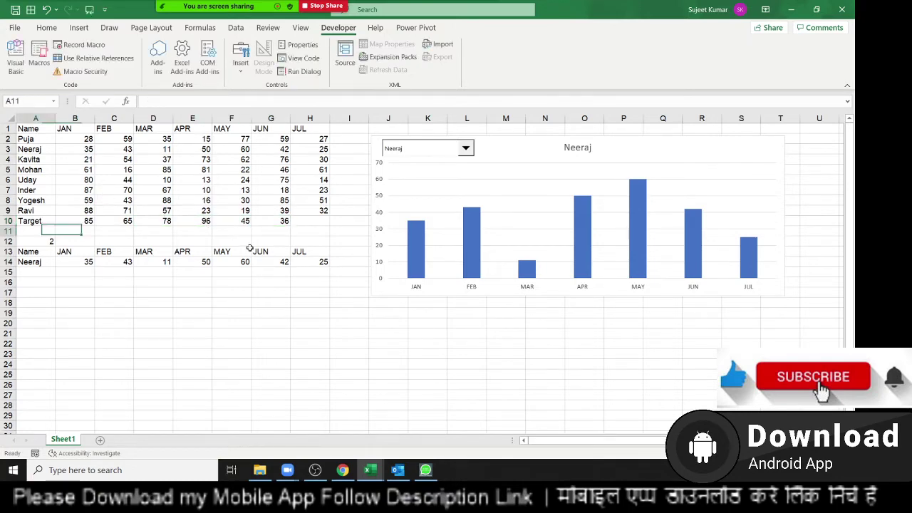
key(Up)
key(Right)
key(Right)
key(Right)
key(Right)
key(Right)
key(Right)
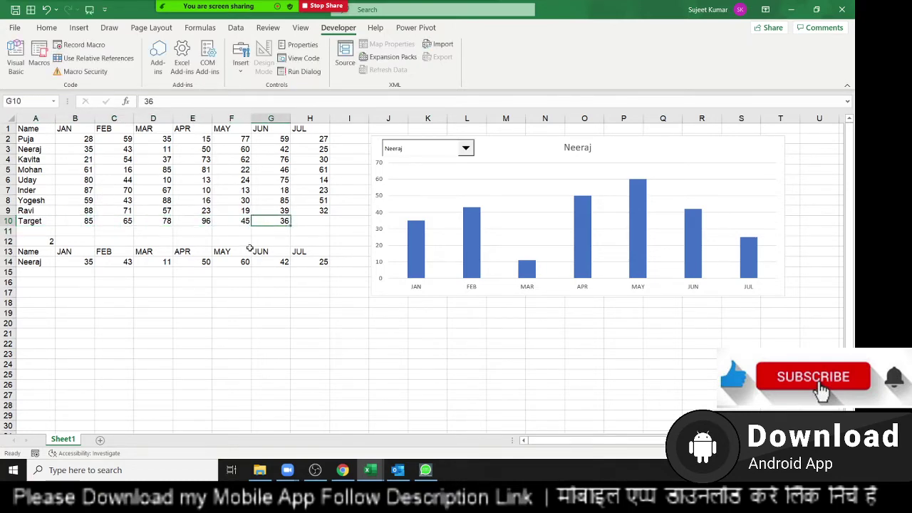
key(Right)
text(74)
key(Return)
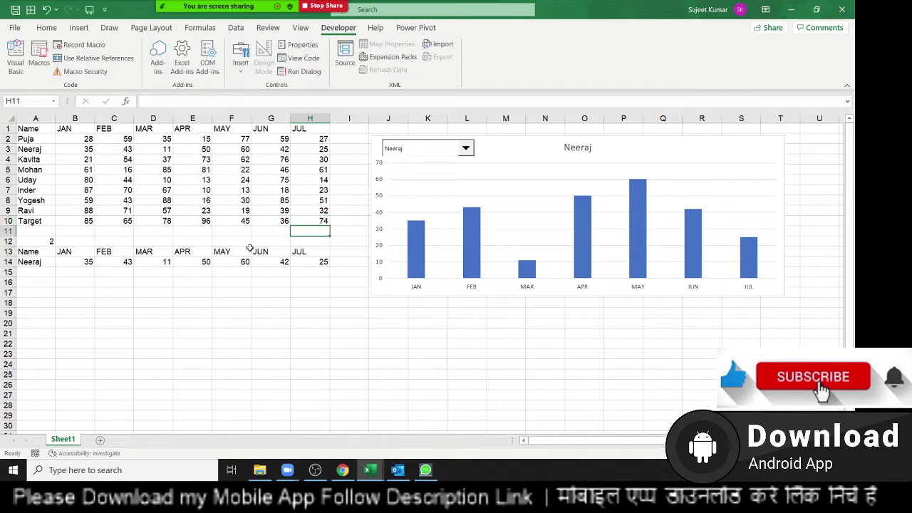
Set index cell A12 to 1 so the chart shows Puja's data.
click(27, 243)
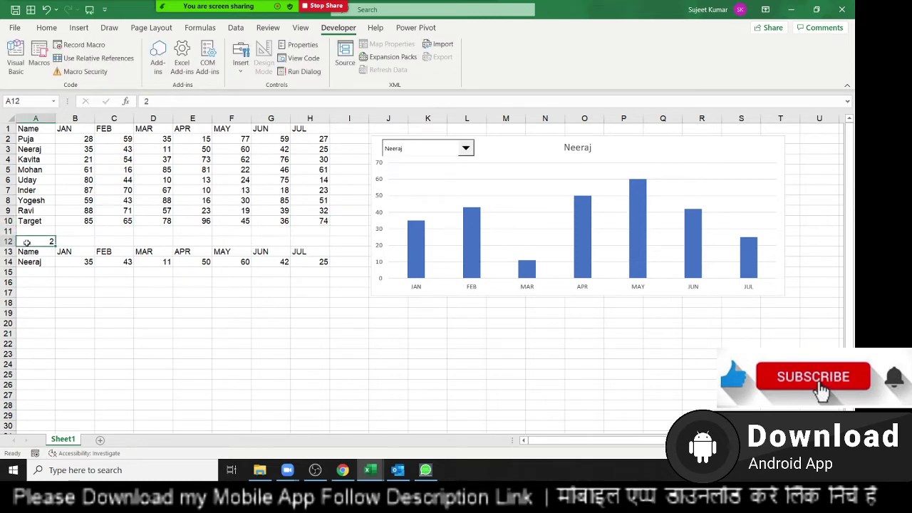
text(1)
key(Return)
click(46, 240)
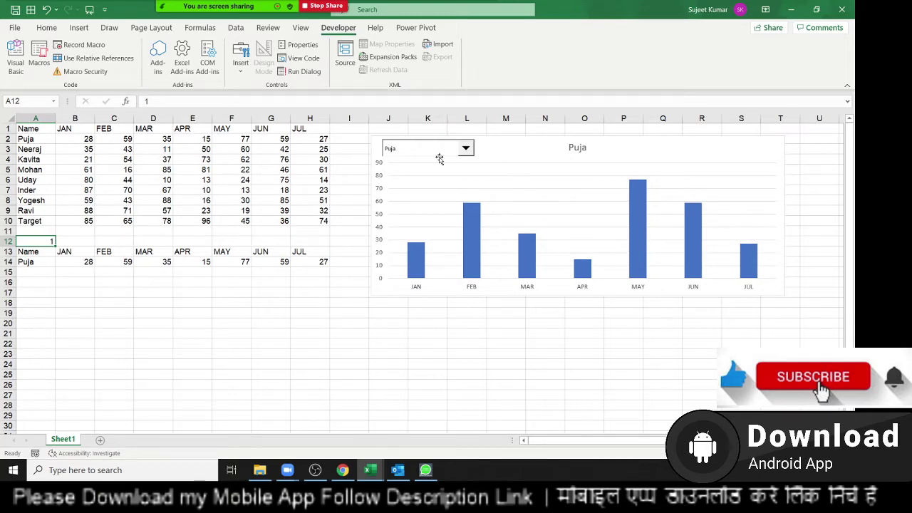
click(40, 270)
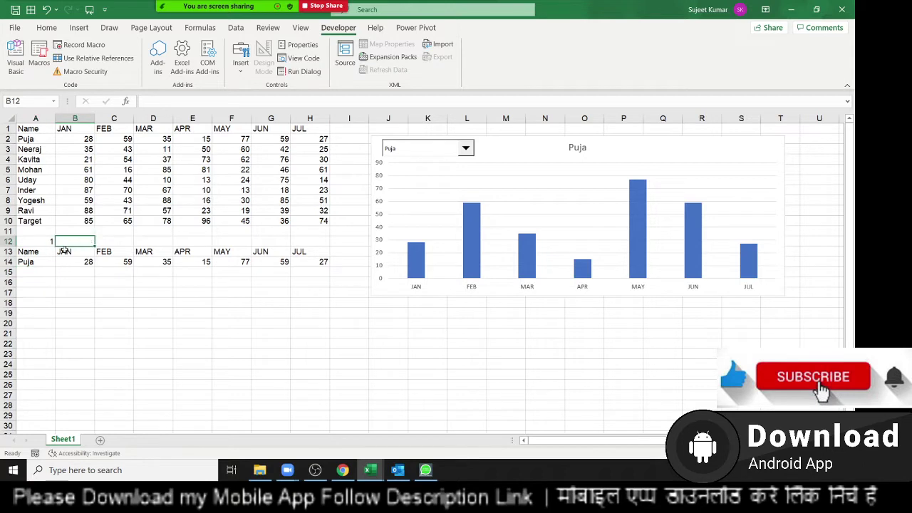
Draw a check box at the chart's top right and relabel it Target.
click(241, 57)
click(256, 101)
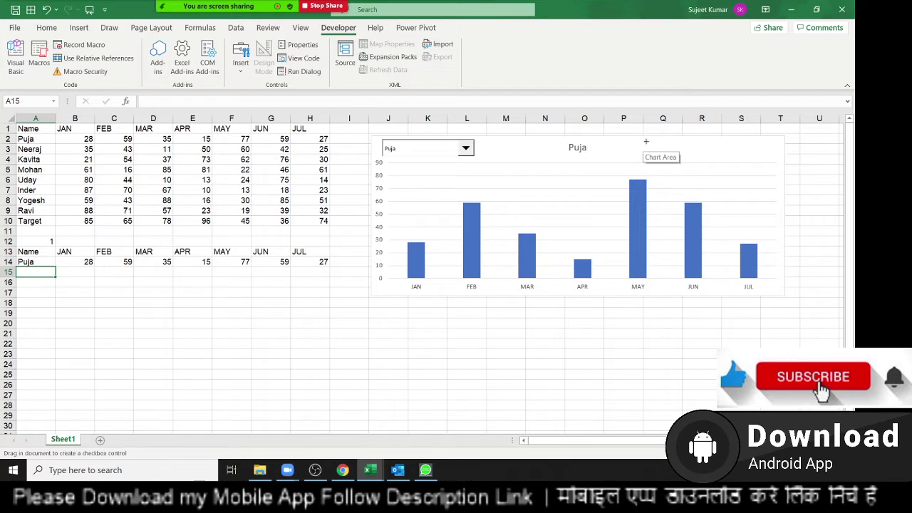
drag(646, 139, 714, 157)
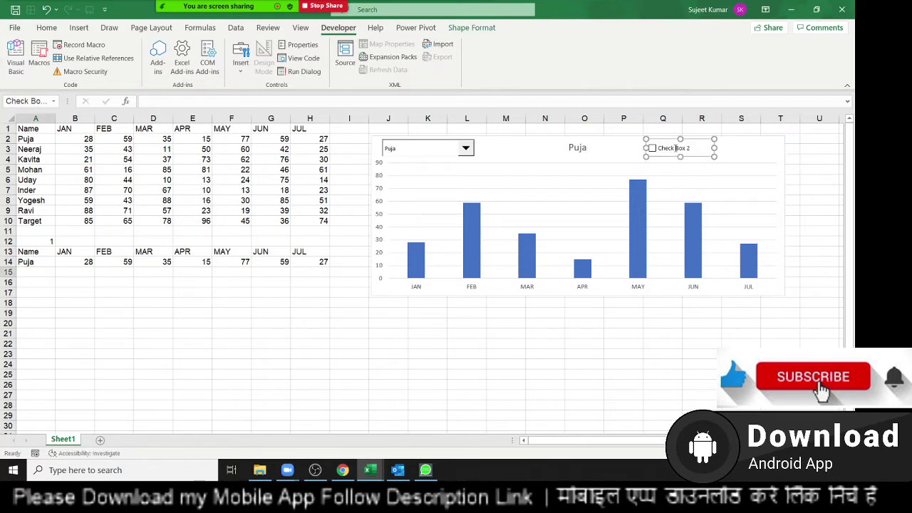
click(675, 148)
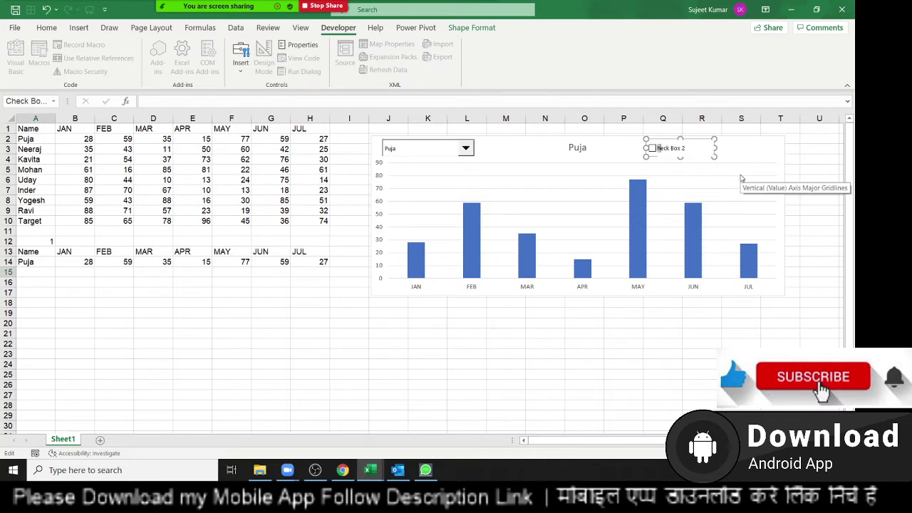
key(ctrl+a)
key(BackSpace)
click(744, 151)
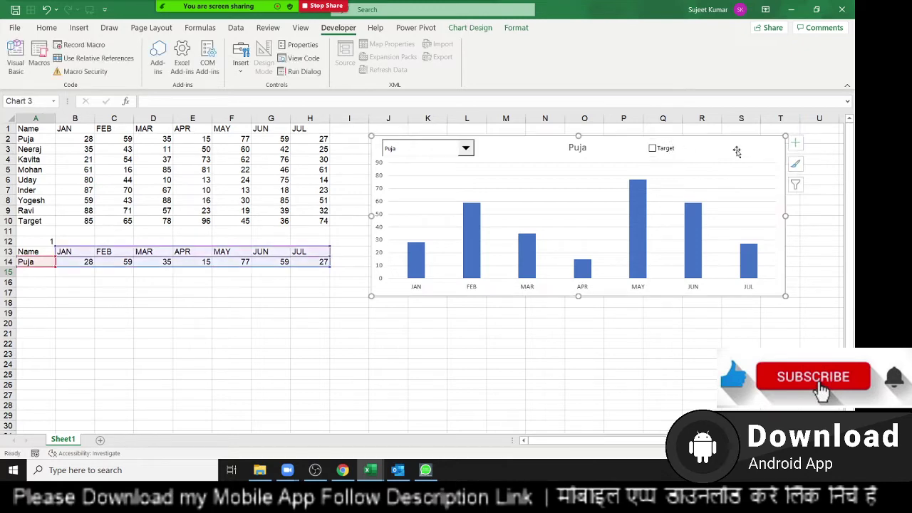
Format the check box with 3-D shading and cell link $B$12.
right_click(660, 147)
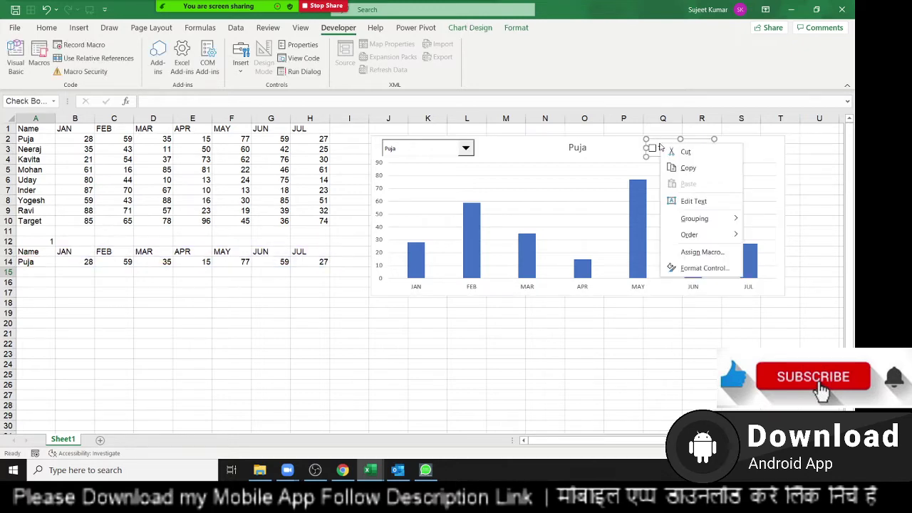
click(696, 268)
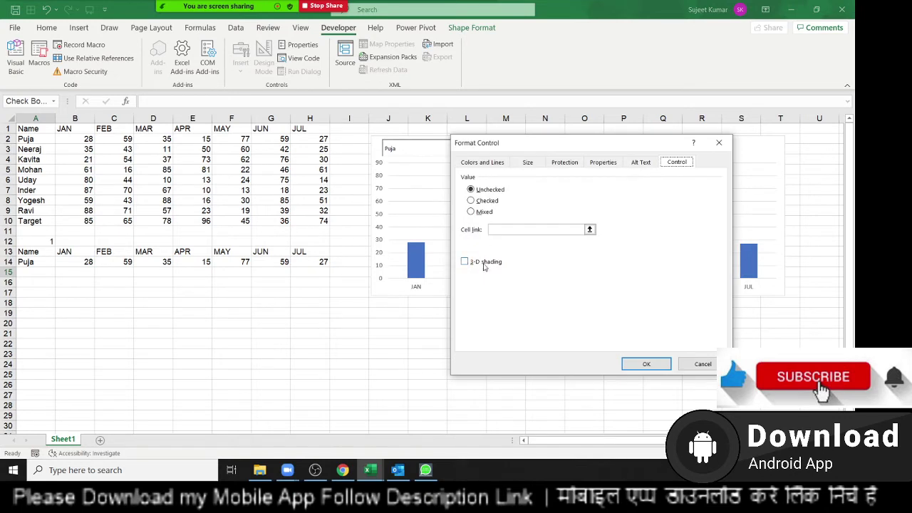
click(484, 263)
click(578, 229)
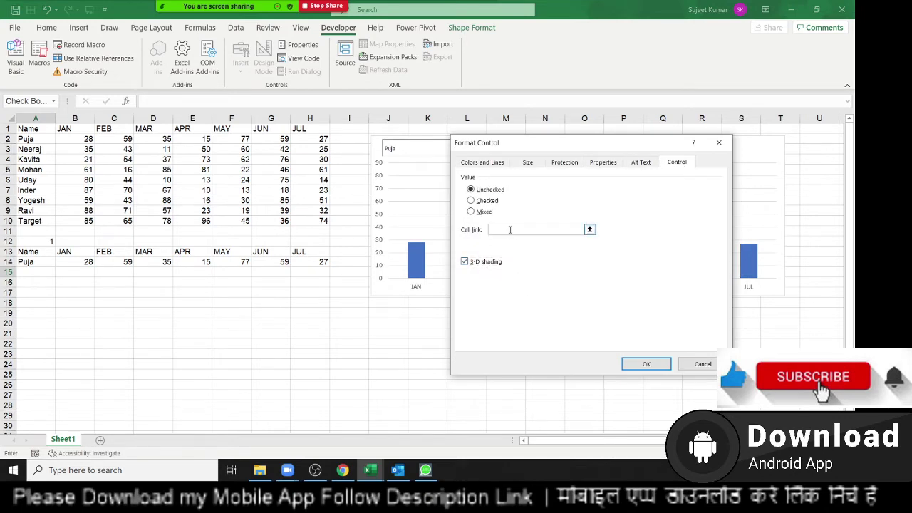
click(86, 243)
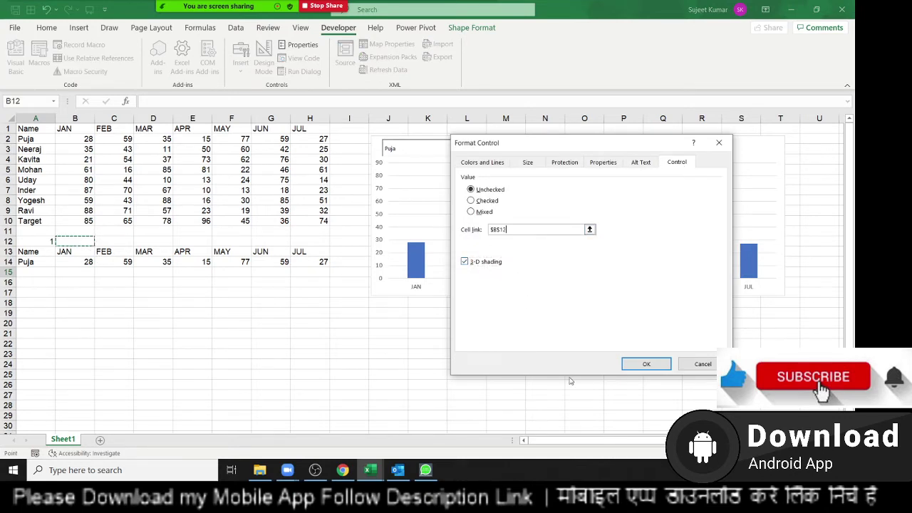
click(646, 364)
click(630, 384)
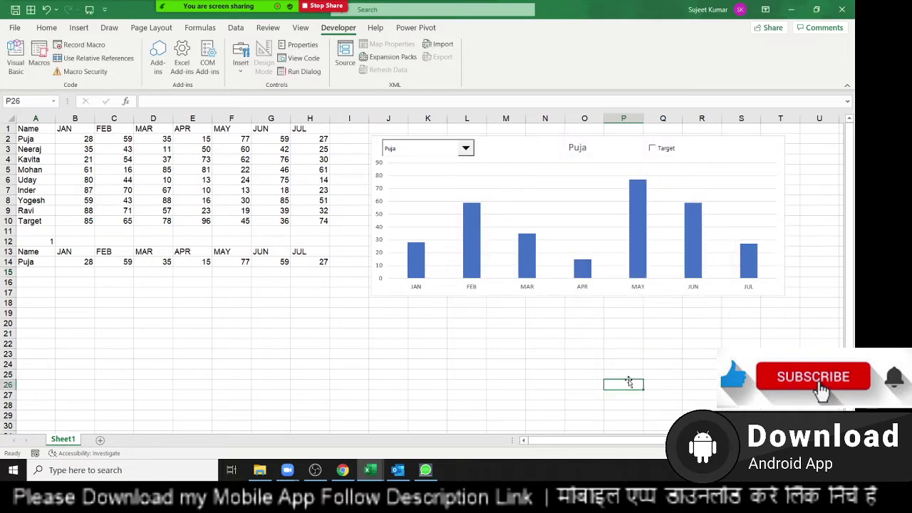
Toggle the Target check box on and off, leaving it ticked so B12 reads TRUE.
click(664, 151)
click(664, 155)
click(665, 155)
click(665, 155)
click(665, 154)
click(665, 155)
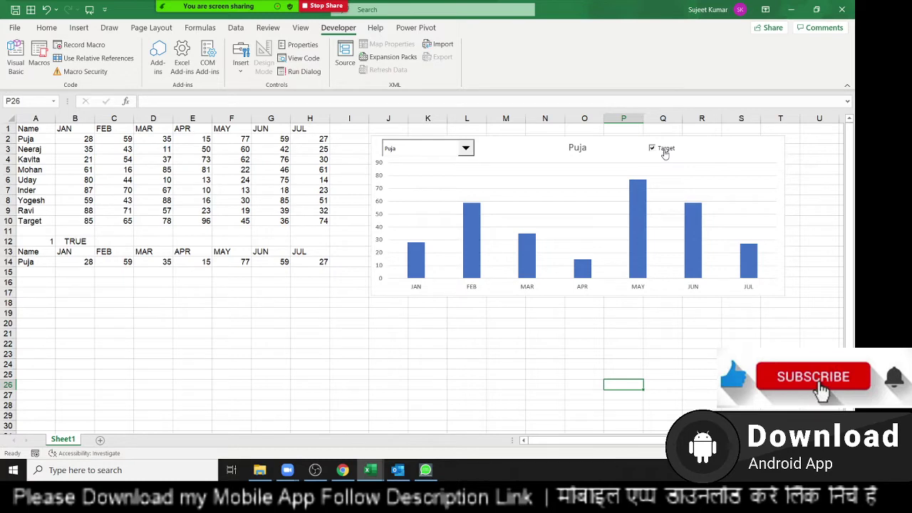
click(40, 272)
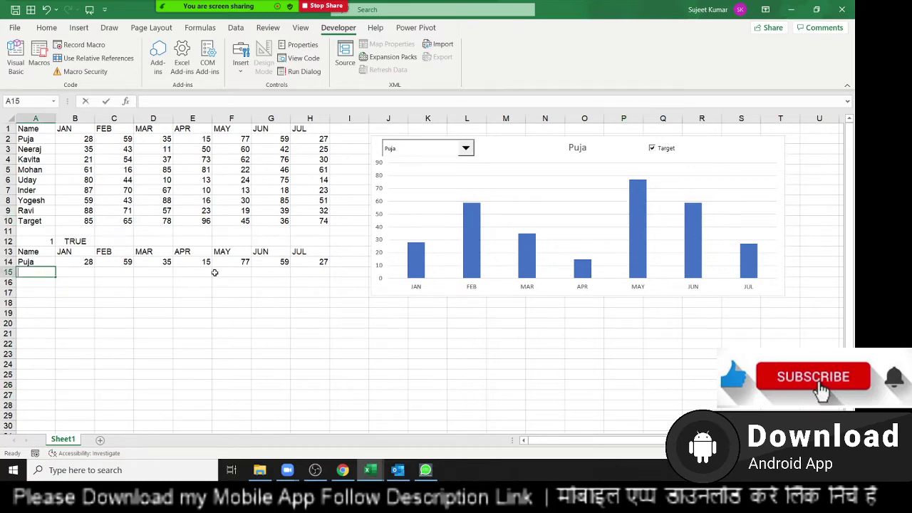
Enter =IF(B12,A10,"") in cell A15.
text(=IF()
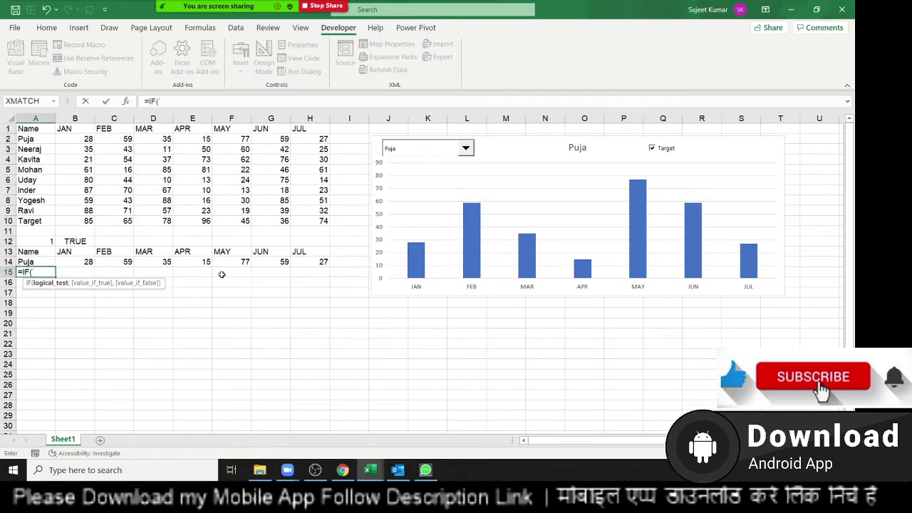
click(78, 243)
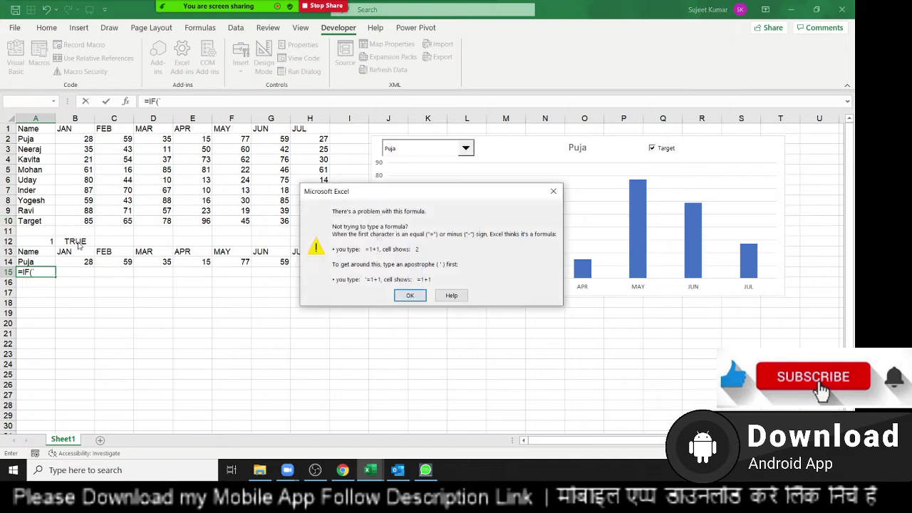
key(Return)
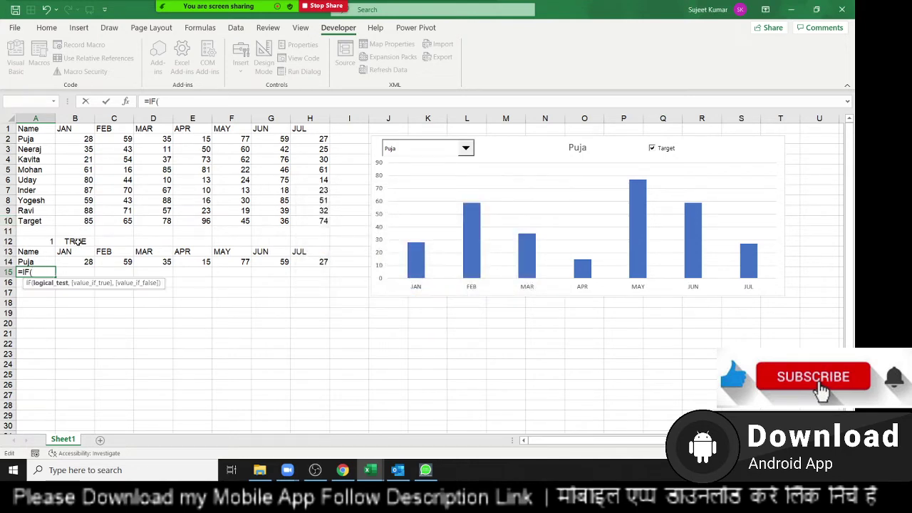
click(78, 241)
text(,)
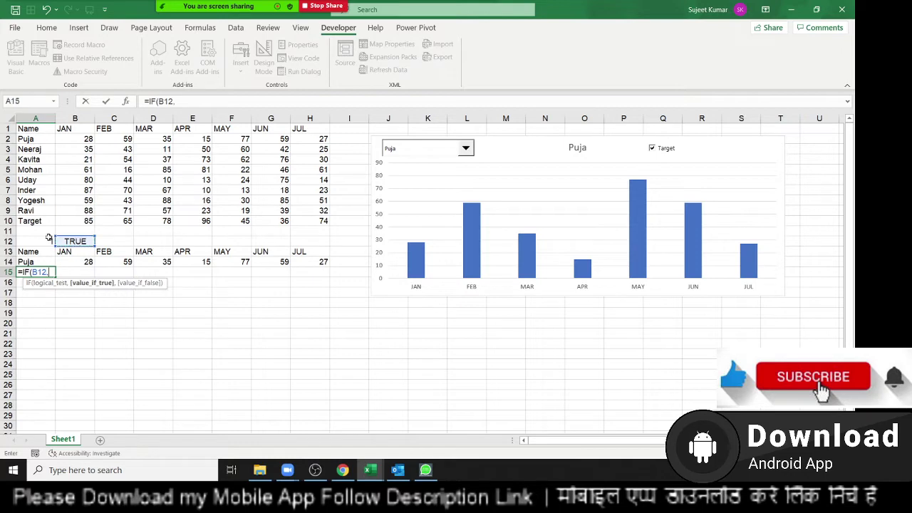
click(41, 223)
text(,)
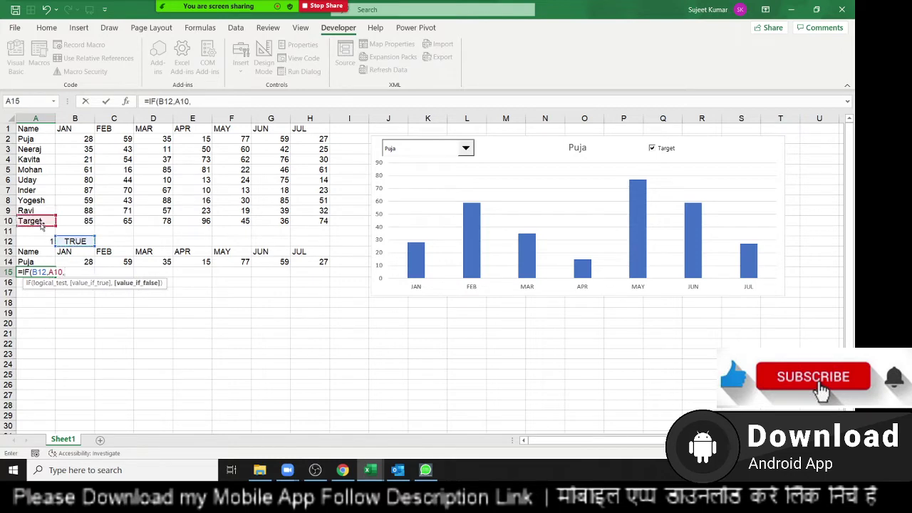
text("")
key(ctrl+Return)
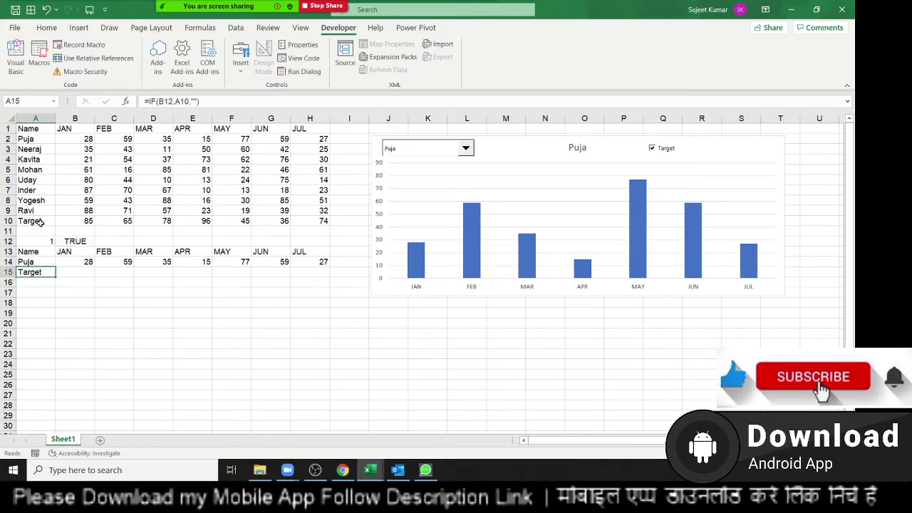
Make B12 absolute with F4 and fill the IF formula across to H15.
key(F2)
key(Left)
key(Left)
key(Left)
key(Left)
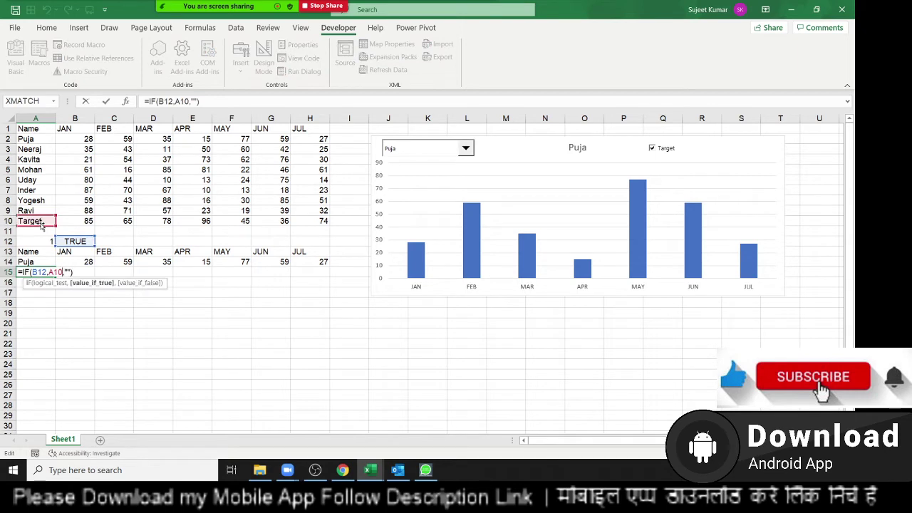
key(Left)
key(Left)
key(Left)
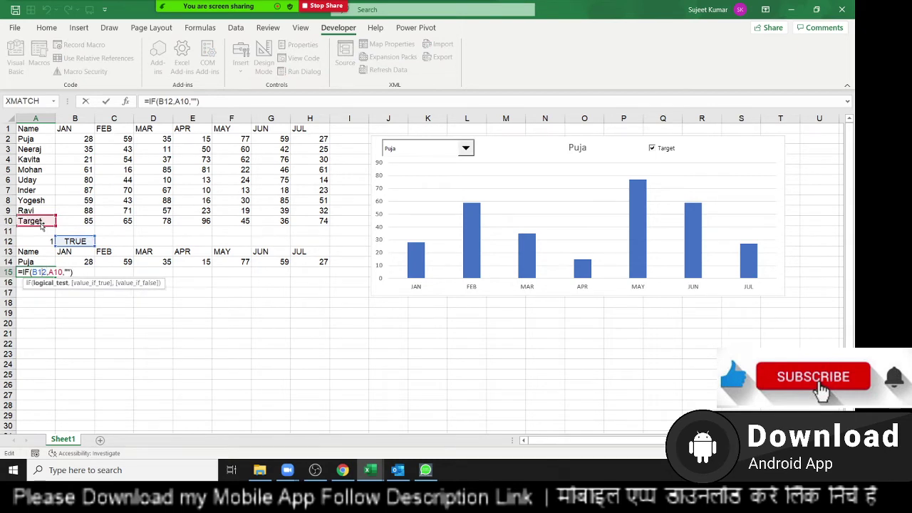
key(F4)
key(ctrl+Return)
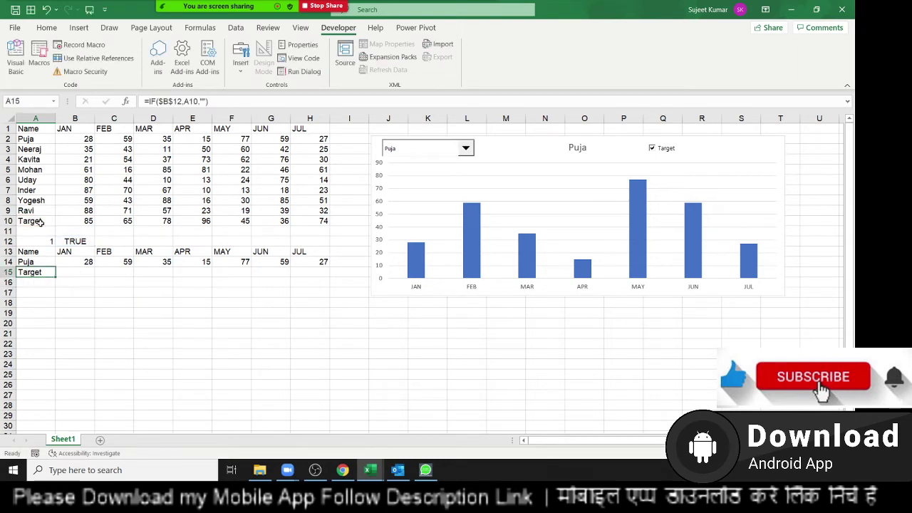
key(shift+Right)
key(shift+Right)
key(shift+Right)
key(shift+Right)
key(shift+Right)
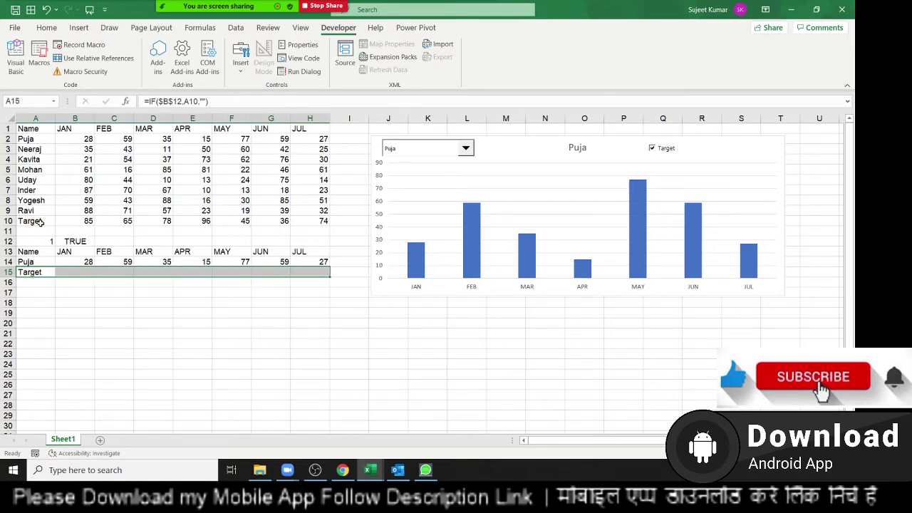
key(ctrl+r)
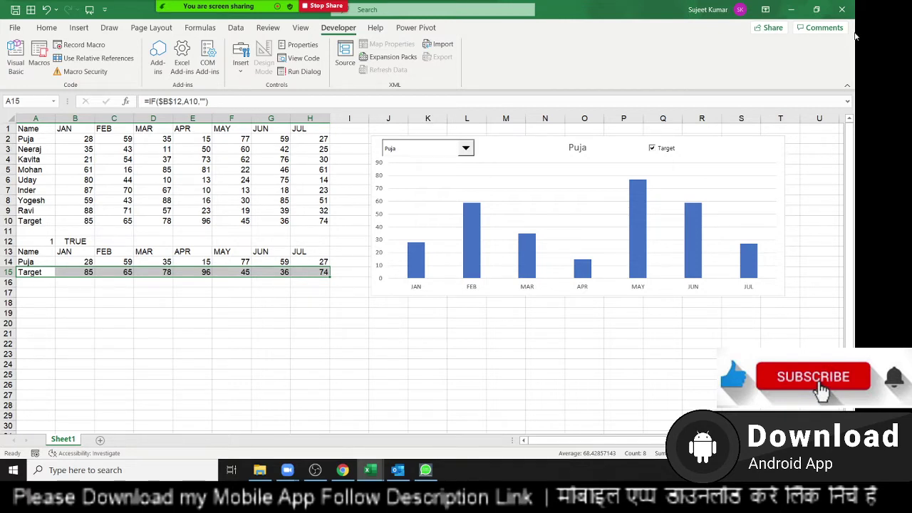
Extend the chart's source range down to row 15, then toggle Target to test the bars.
click(717, 152)
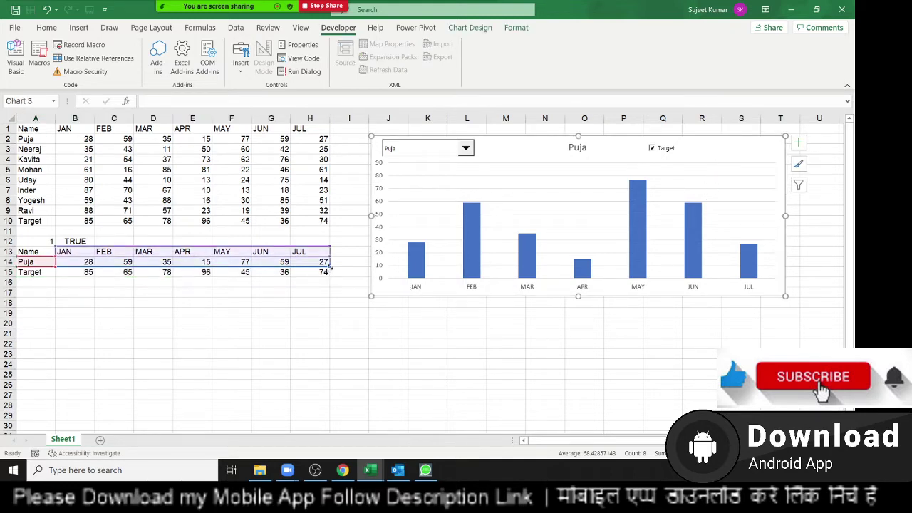
drag(330, 265, 332, 275)
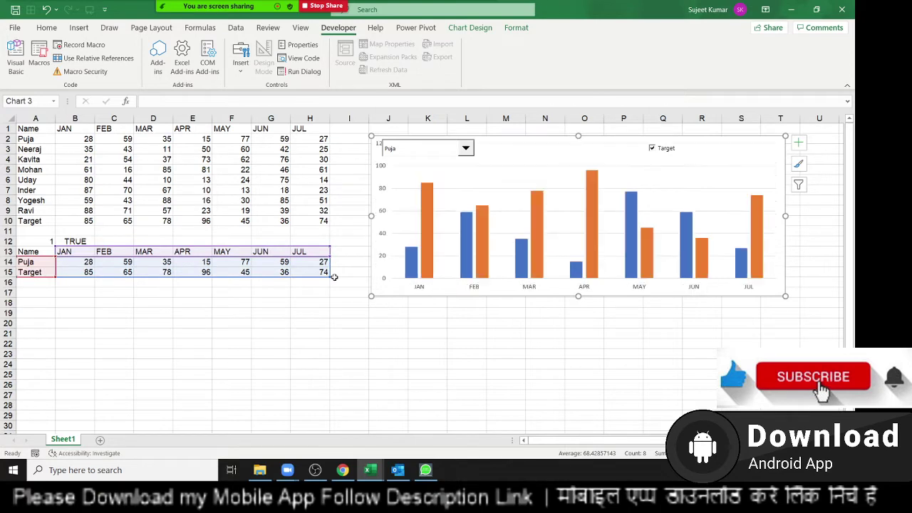
click(670, 150)
click(669, 150)
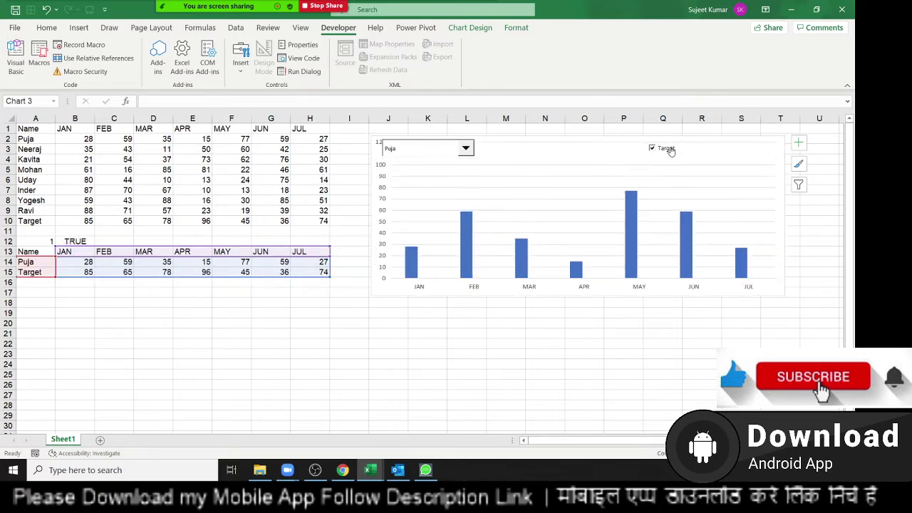
click(669, 150)
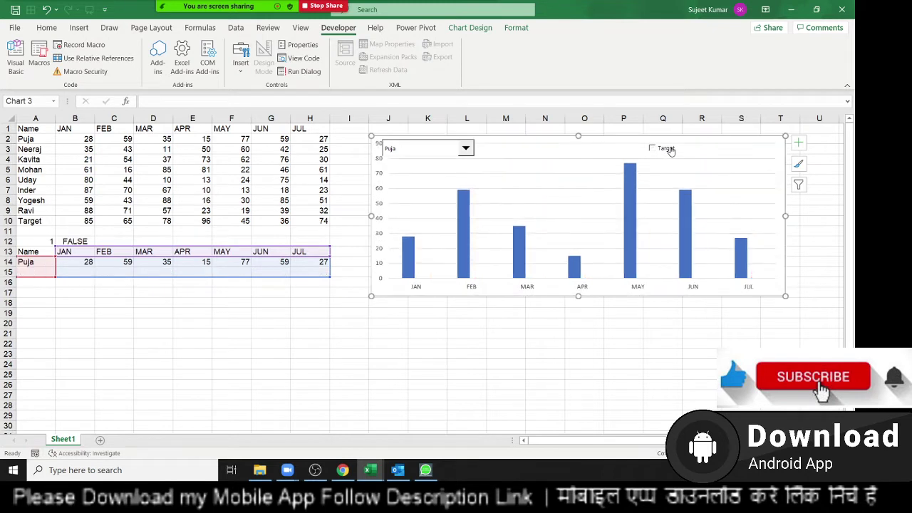
click(670, 150)
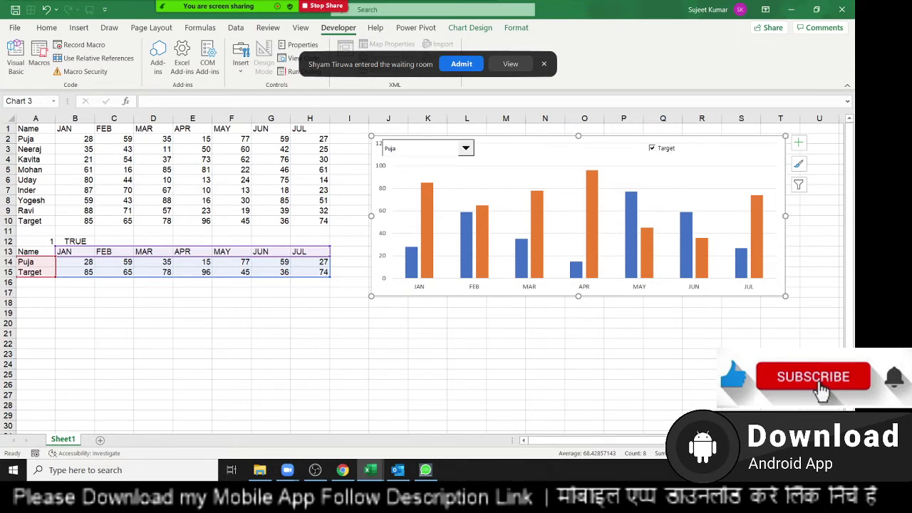
click(459, 65)
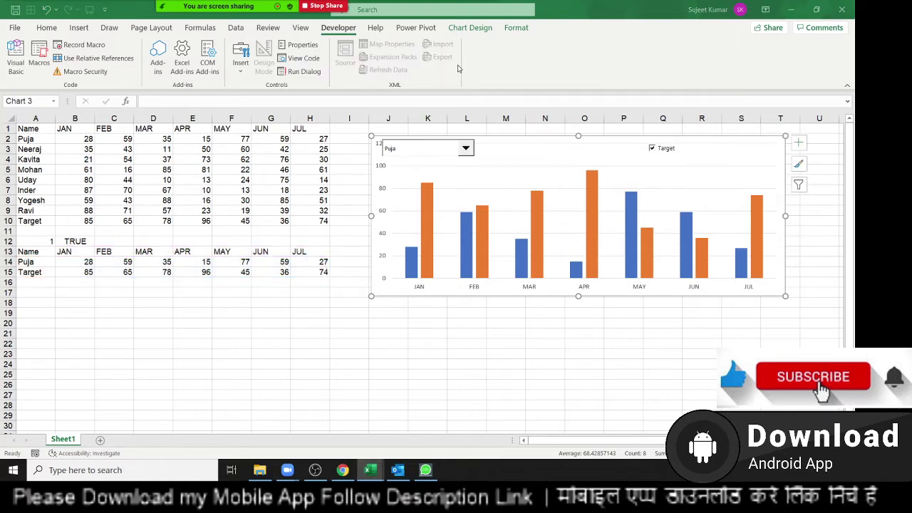
Copy the data table A1:H10 into a new blank sheet.
click(28, 131)
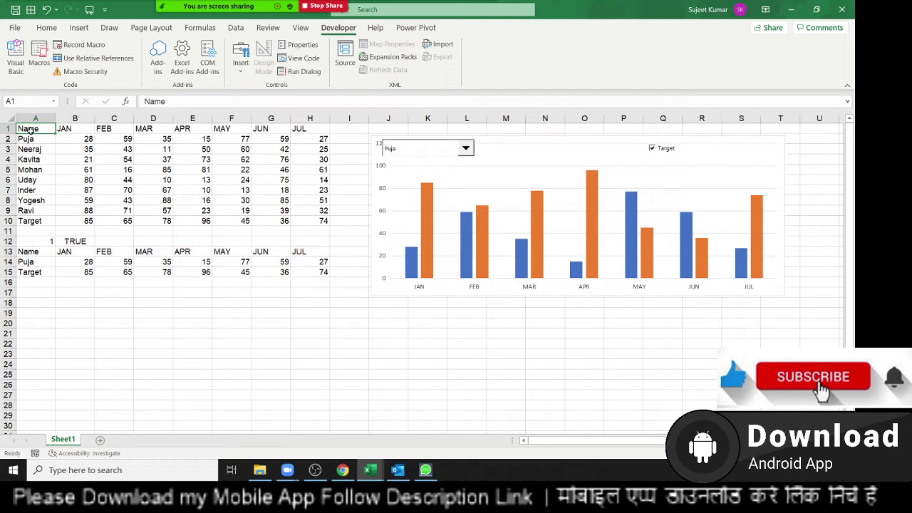
key(ctrl+shift+Right)
key(ctrl+shift+Down)
key(ctrl+c)
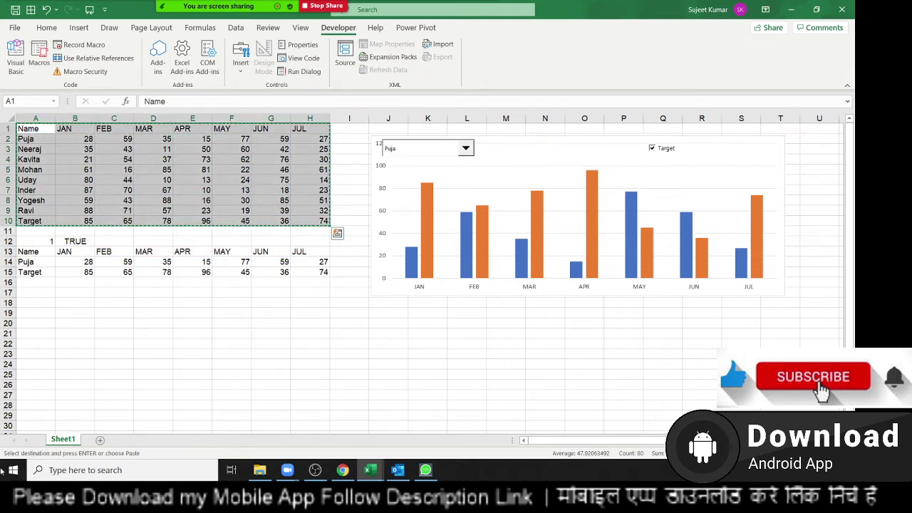
click(100, 439)
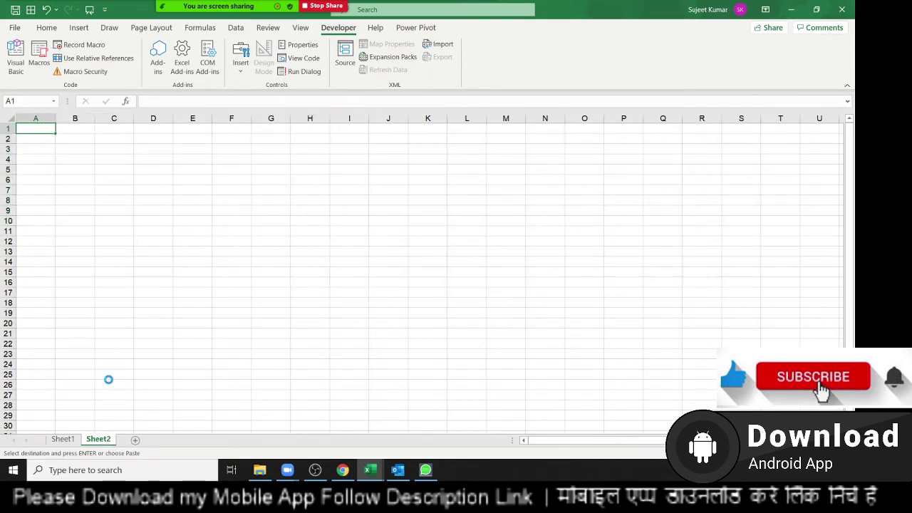
key(ctrl+v)
click(32, 273)
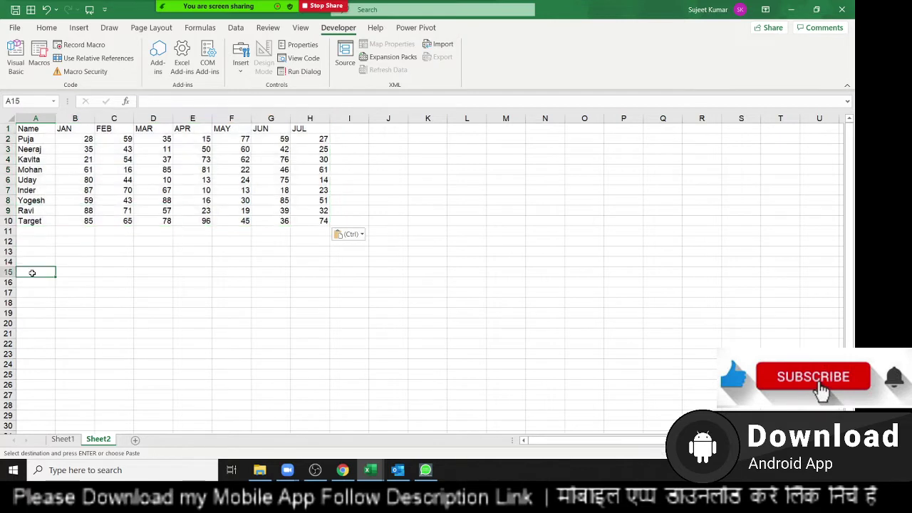
Copy the header row A1:H1 into row 14.
click(46, 129)
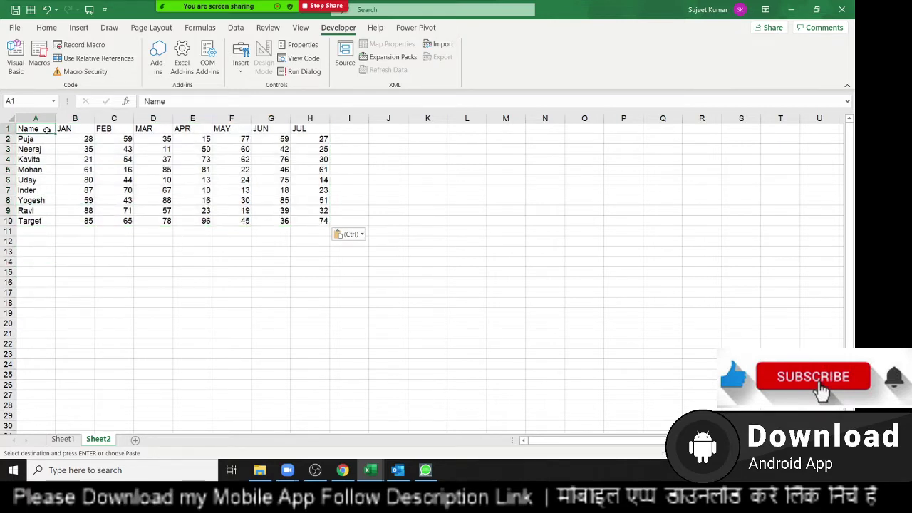
key(ctrl+shift+Right)
key(ctrl+c)
key(Down)
key(Down)
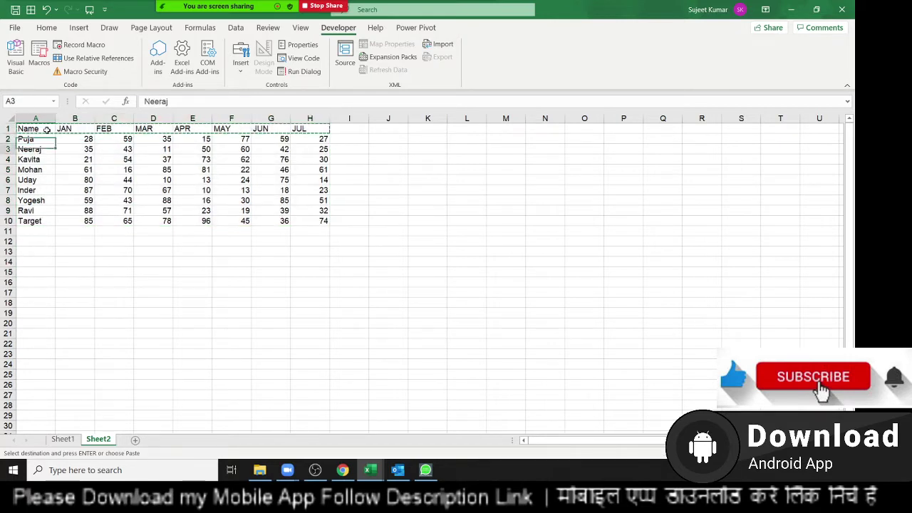
key(Down)
key(Down)
key(Down)
key(ctrl+v)
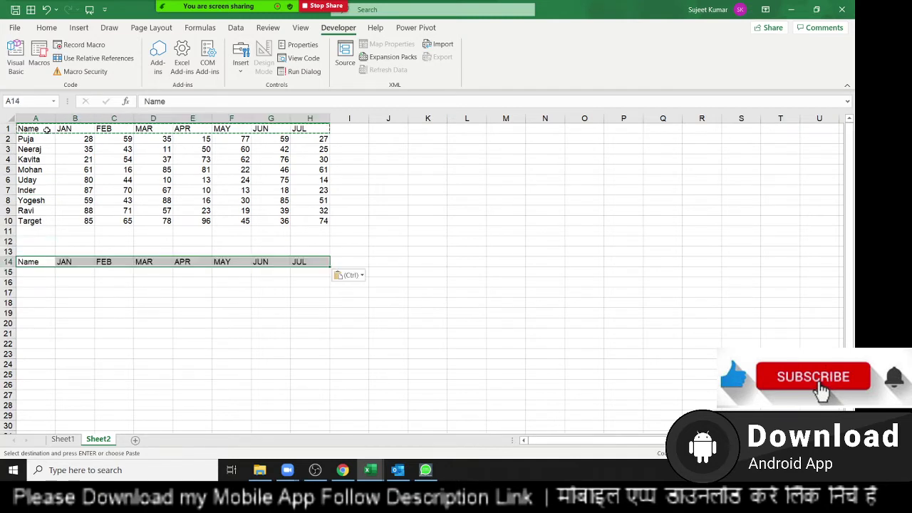
key(Up)
key(Down)
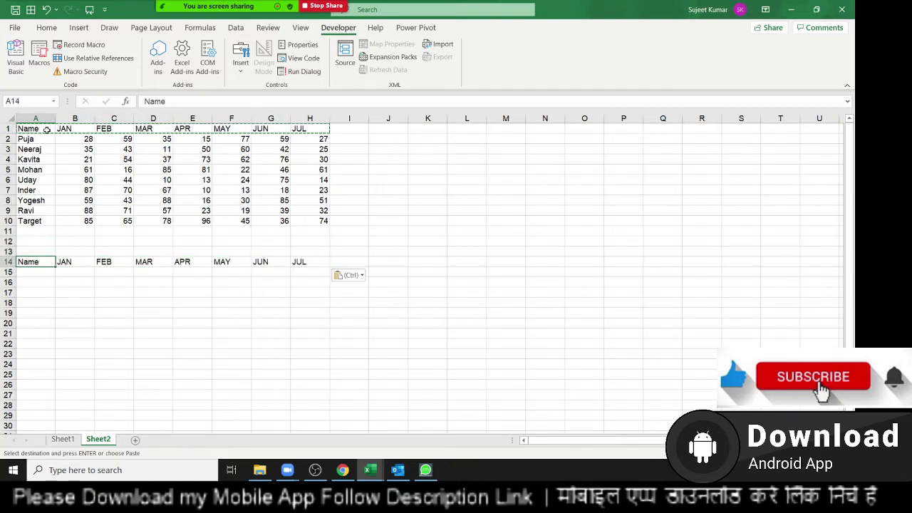
key(ctrl+shift+Right)
key(ctrl+q)
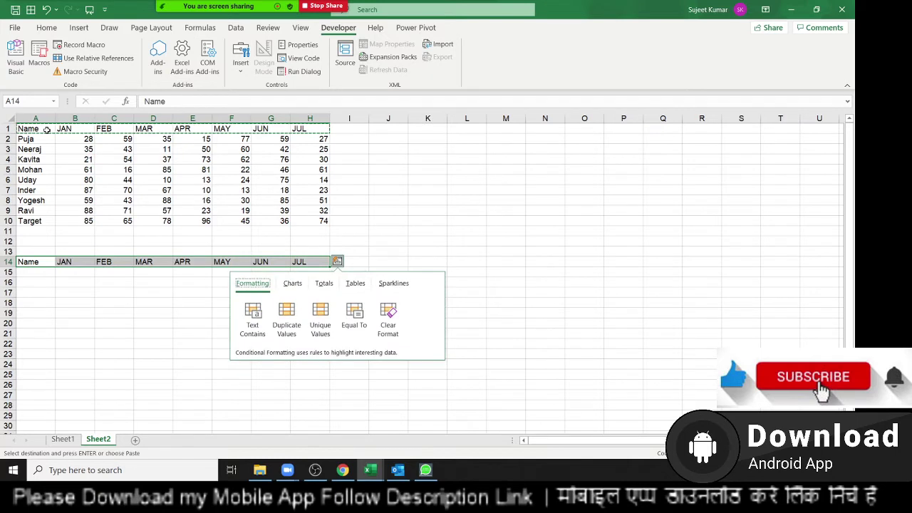
key(Escape)
Enter 1 in cells A13 and B13.
key(Up)
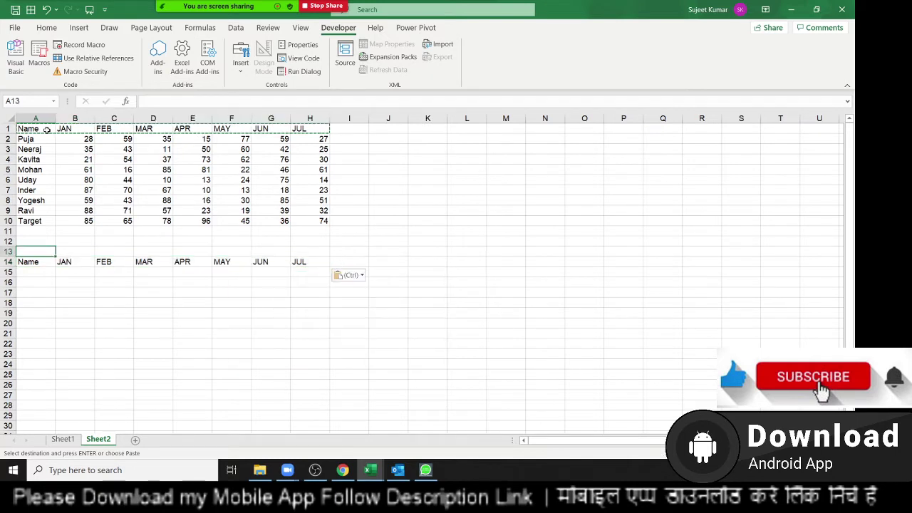
text(1)
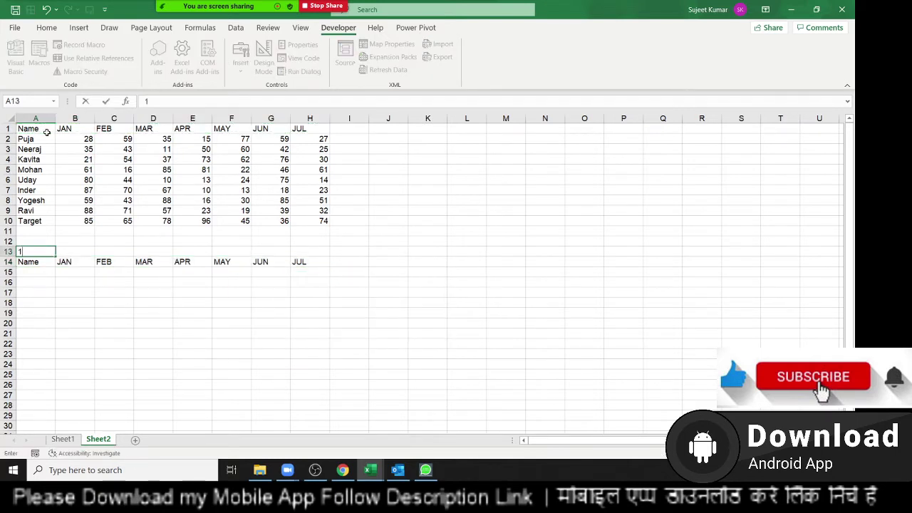
key(Return)
key(Up)
key(Right)
text(1)
key(Return)
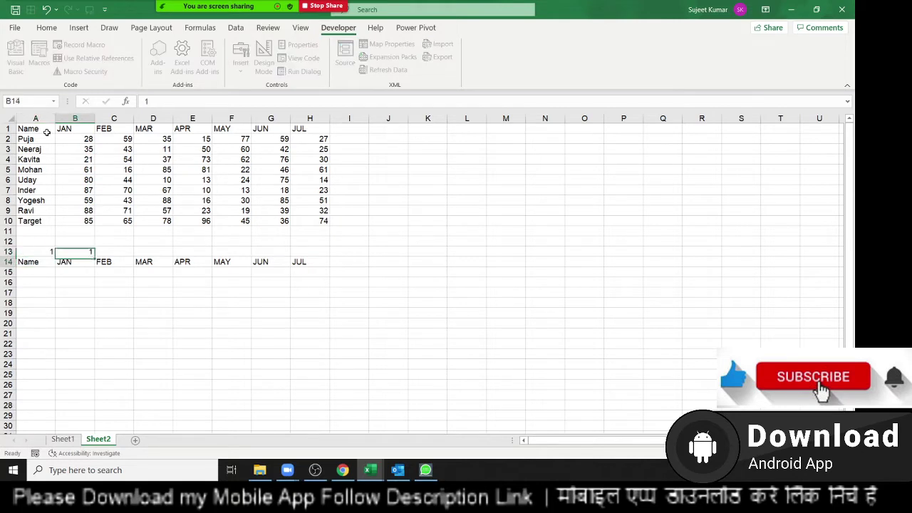
Enter =OFFSET(A1,A13,0) in cell A15.
key(Down)
key(Left)
text(=o)
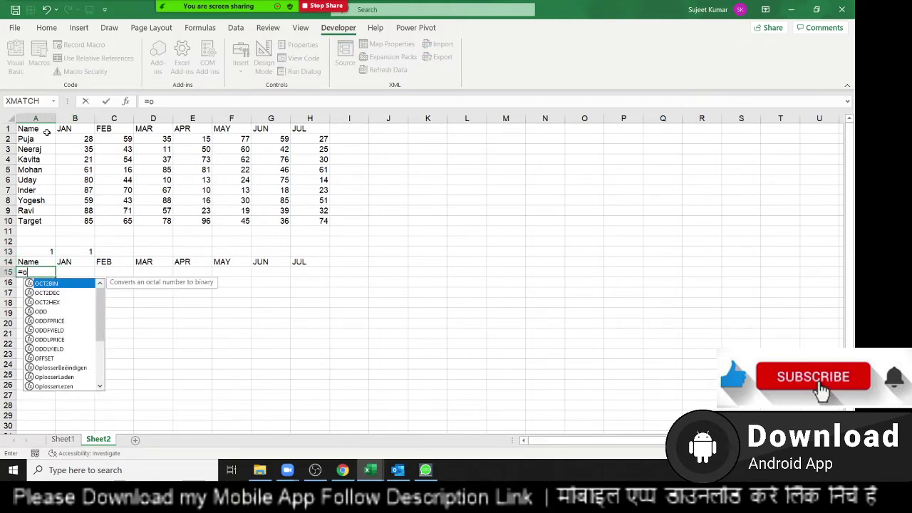
text(f)
key(Tab)
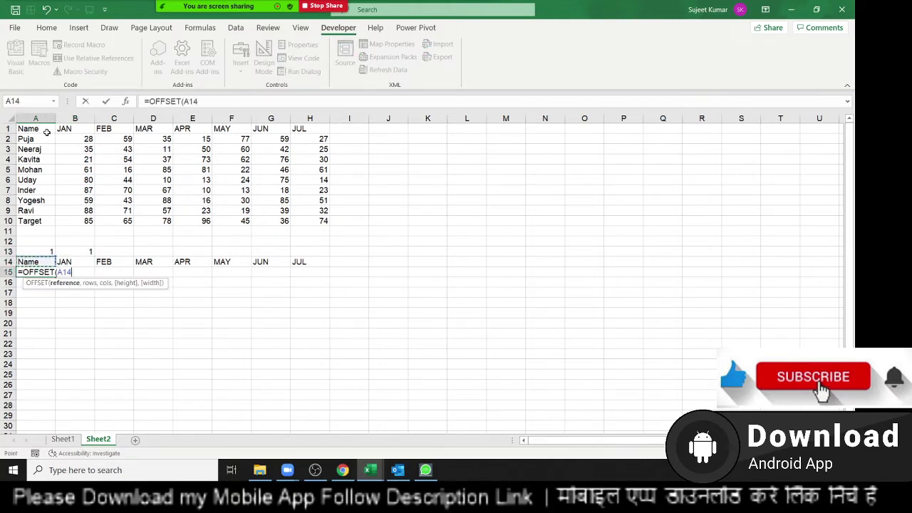
click(46, 132)
text(,)
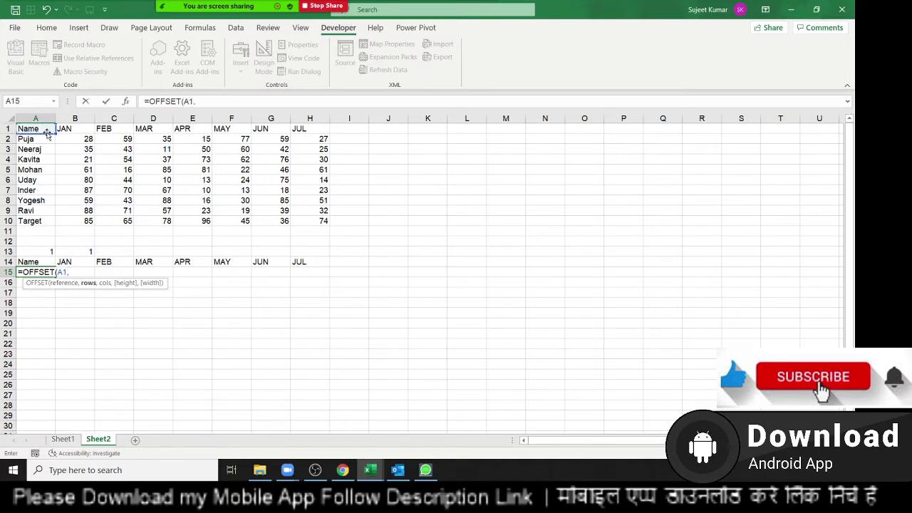
key(Up)
key(Up)
text(,)
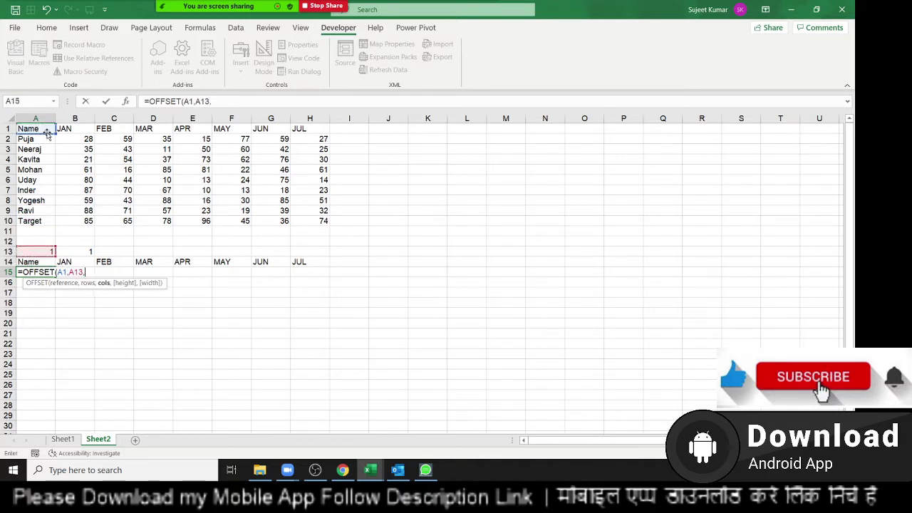
text(0)
key(ctrl+Return)
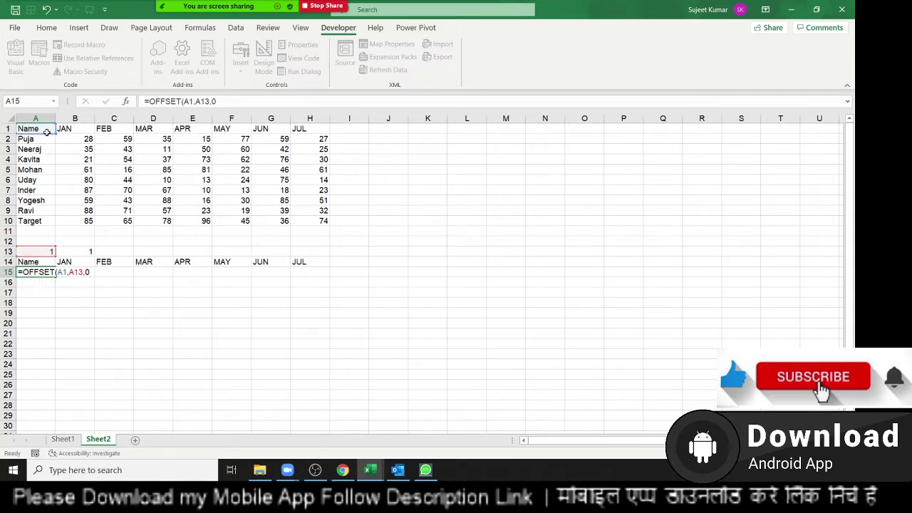
key(Right)
key(Left)
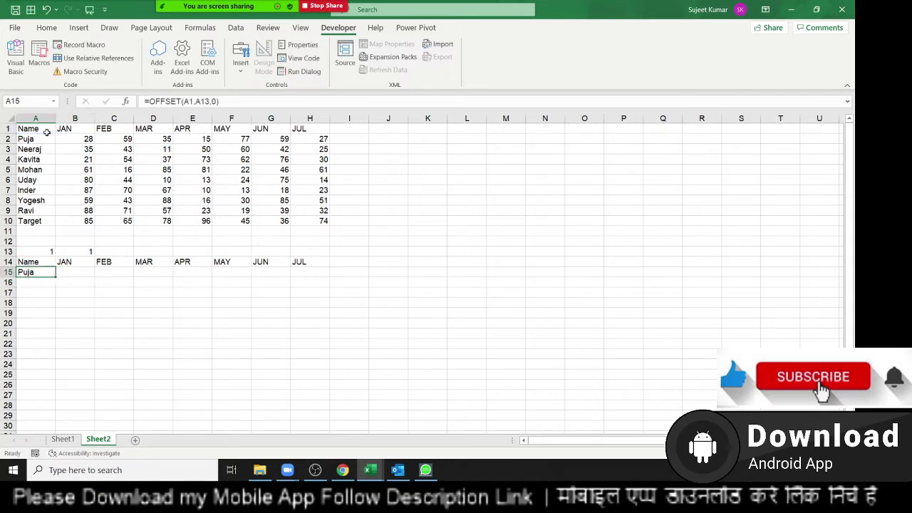
key(Down)
Enter the same OFFSET(A1,A13,0) formula in cell A16.
text(=po)
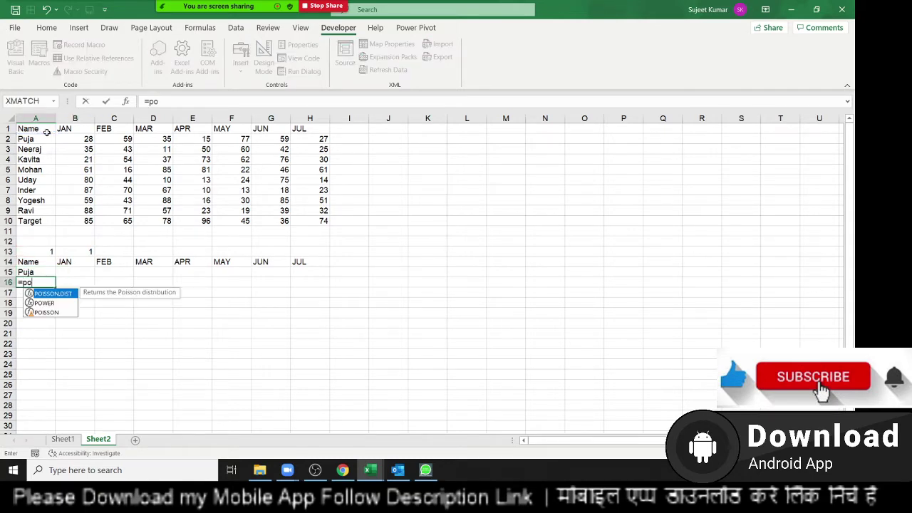
key(BackSpace)
key(BackSpace)
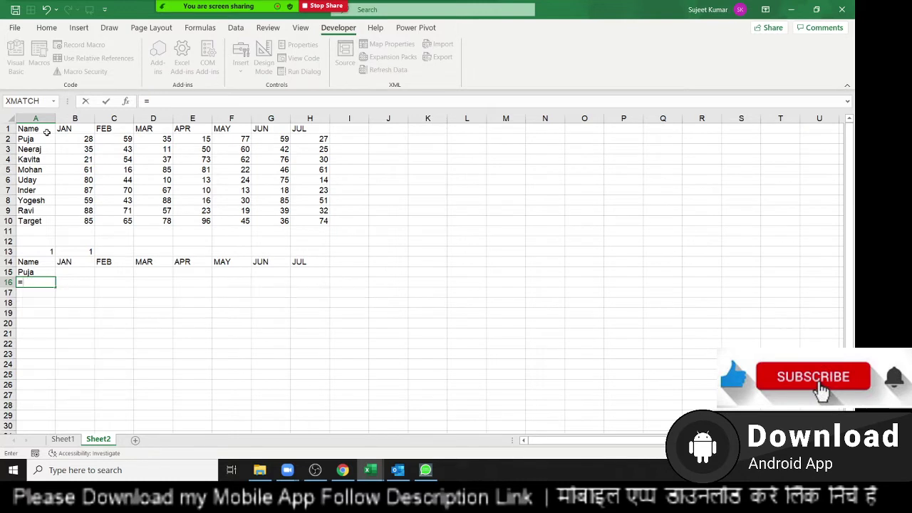
text(off)
key(Tab)
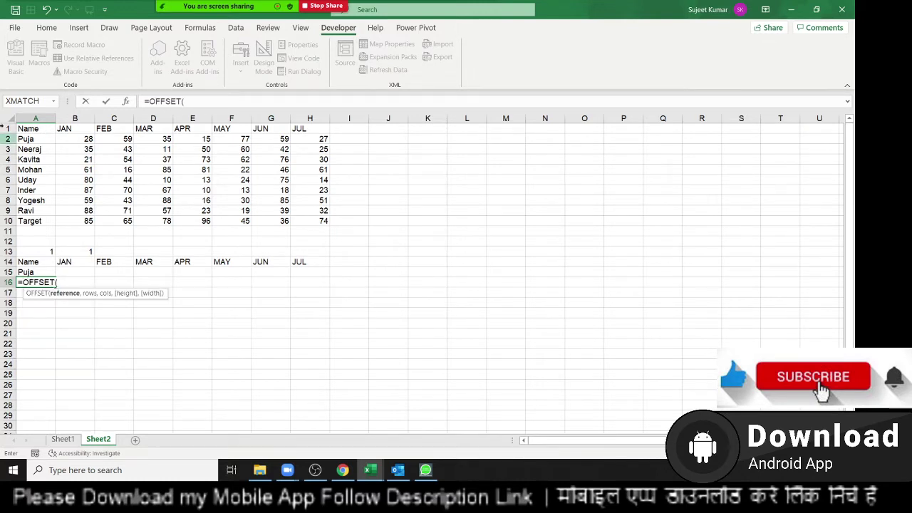
click(35, 129)
text(,)
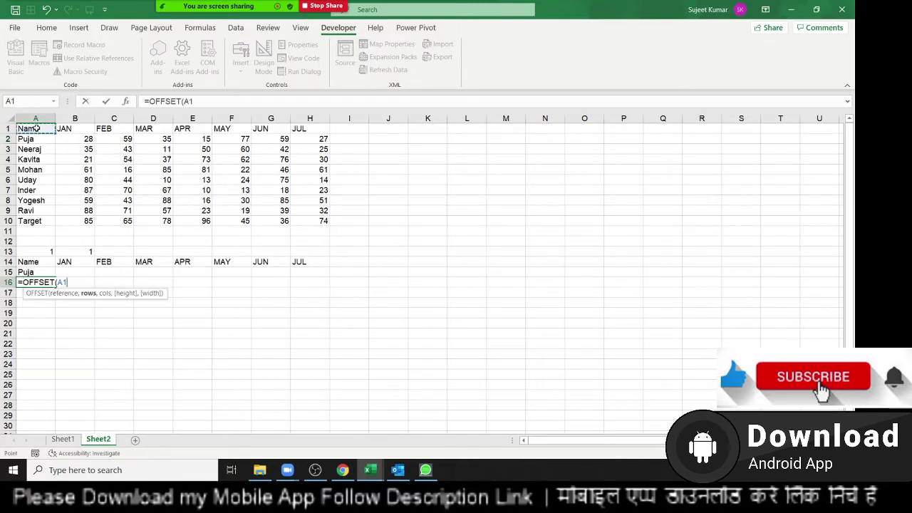
click(38, 251)
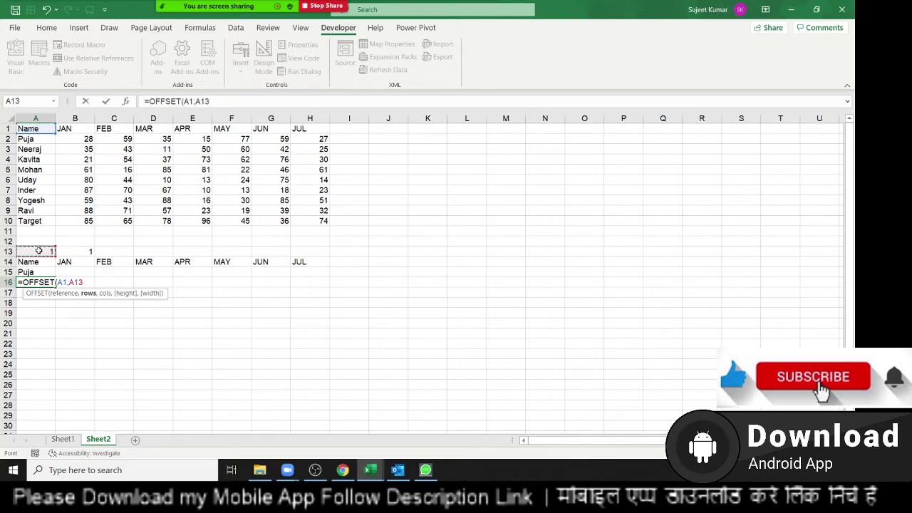
text(,0)
key(Return)
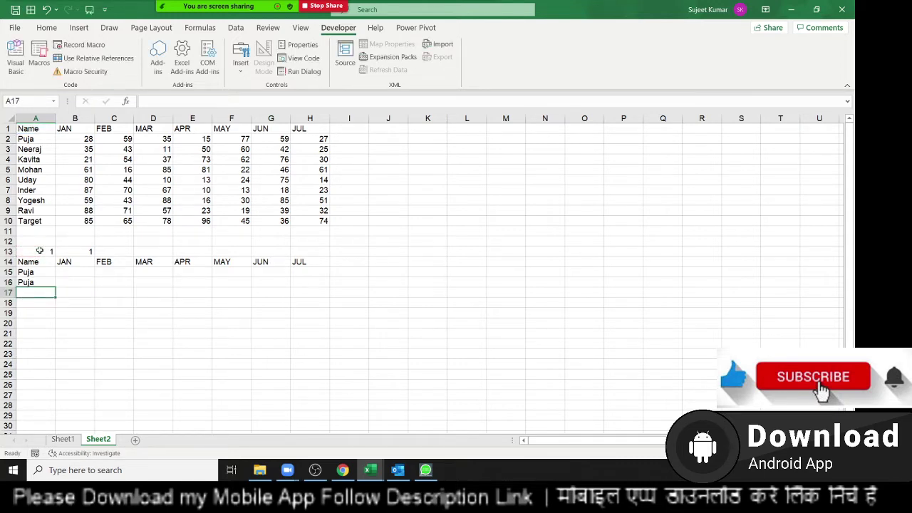
Make the A13 reference absolute ($A$13) in the OFFSET formulas.
key(Up)
key(Up)
key(F2)
key(Left)
key(Left)
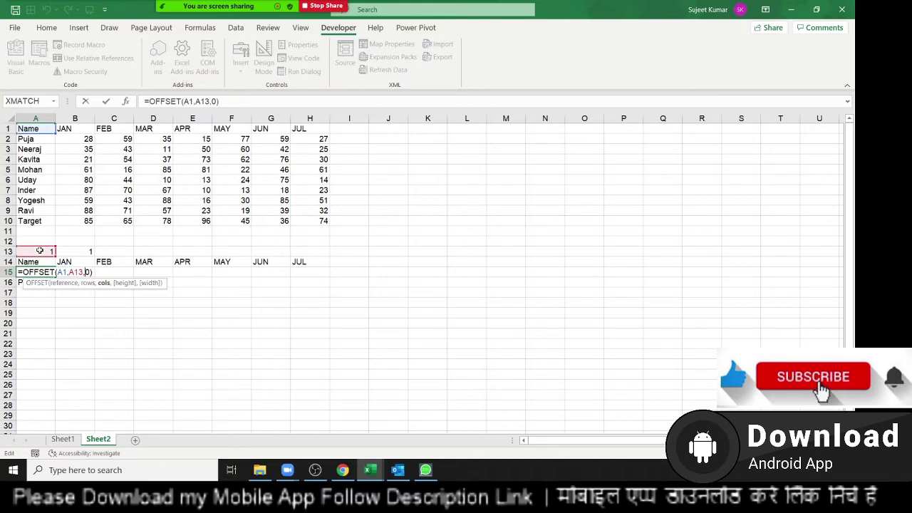
key(Left)
key(Left)
key(Return)
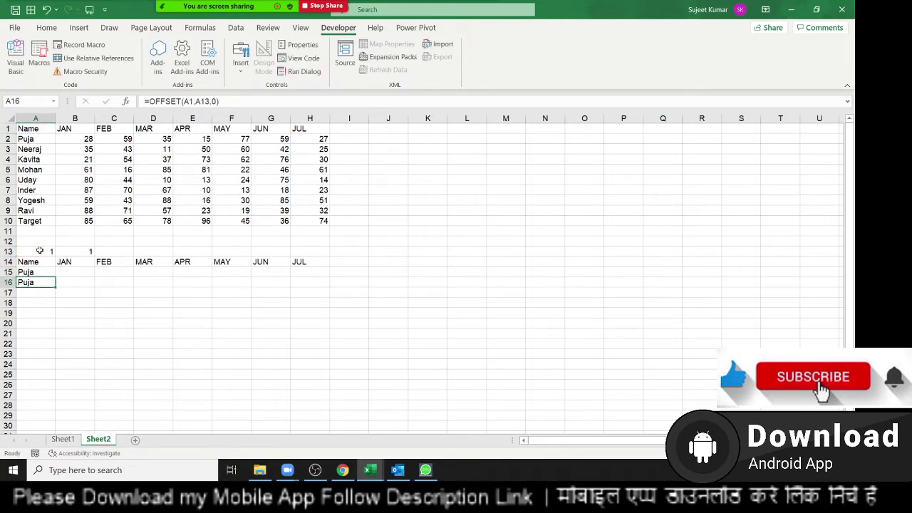
key(F2)
key(Left)
key(Left)
key(Left)
key(Left)
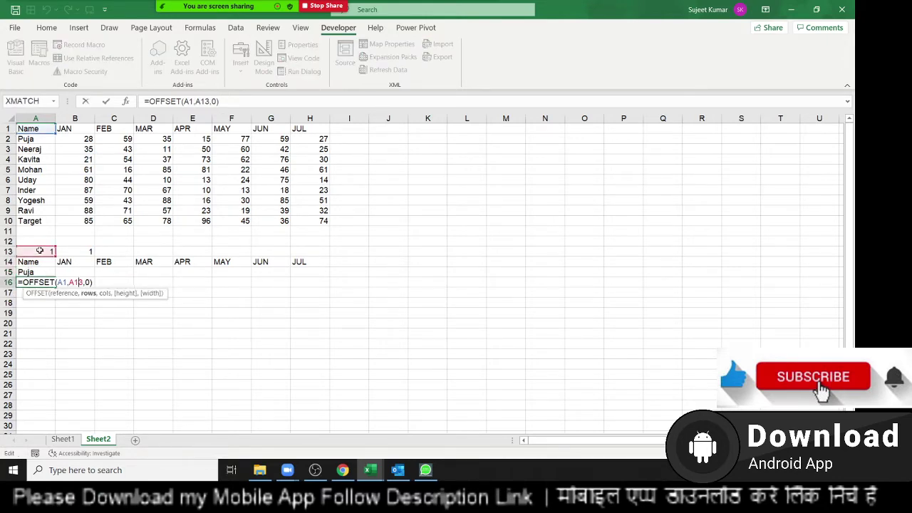
key(F4)
key(Return)
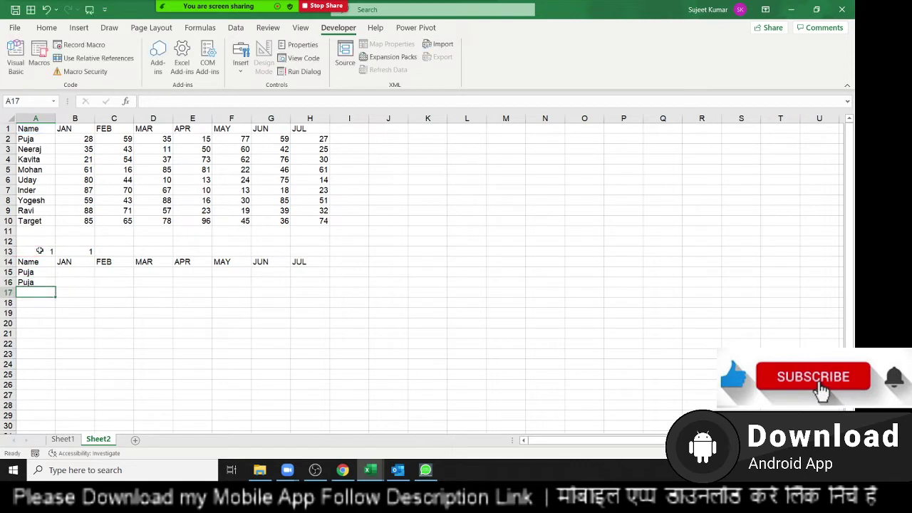
Fill the OFFSET formulas right across A15:H16 and select A14:H16 as chart data.
key(Up)
key(shift+Up)
key(shift+Right)
key(shift+Right)
key(shift+Right)
key(shift+Right)
key(shift+Right)
key(shift+Right)
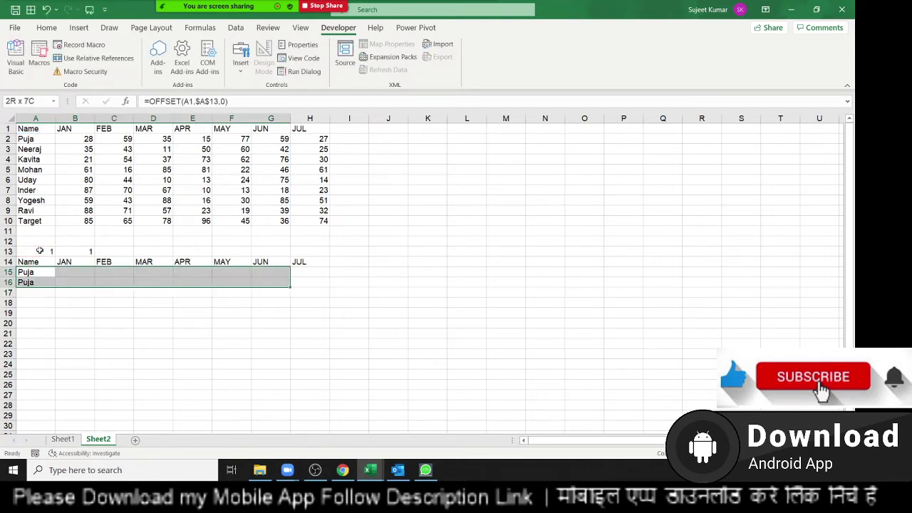
key(shift+Right)
key(ctrl+r)
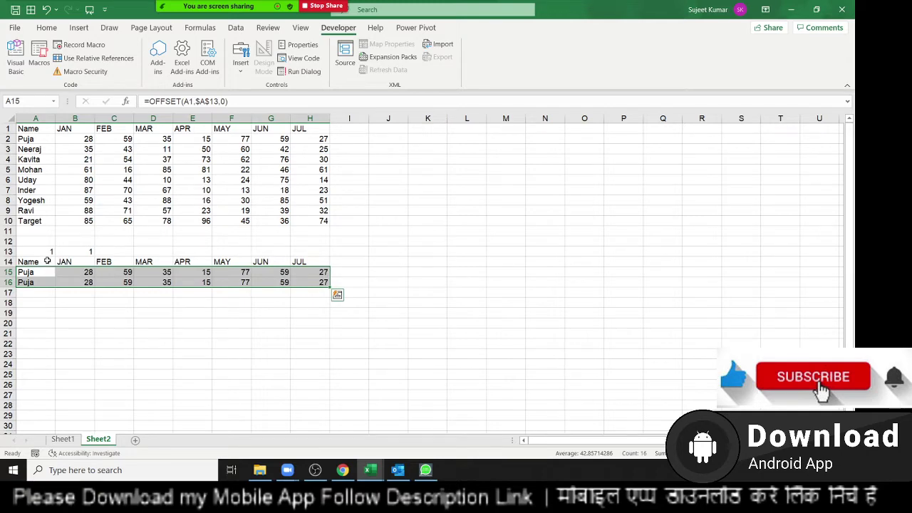
click(47, 261)
key(ctrl+shift+Right)
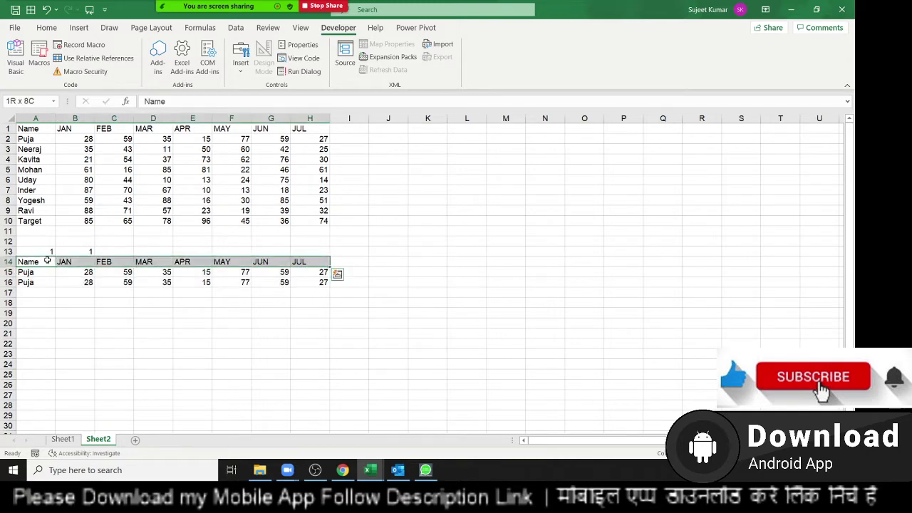
key(ctrl+shift+Down)
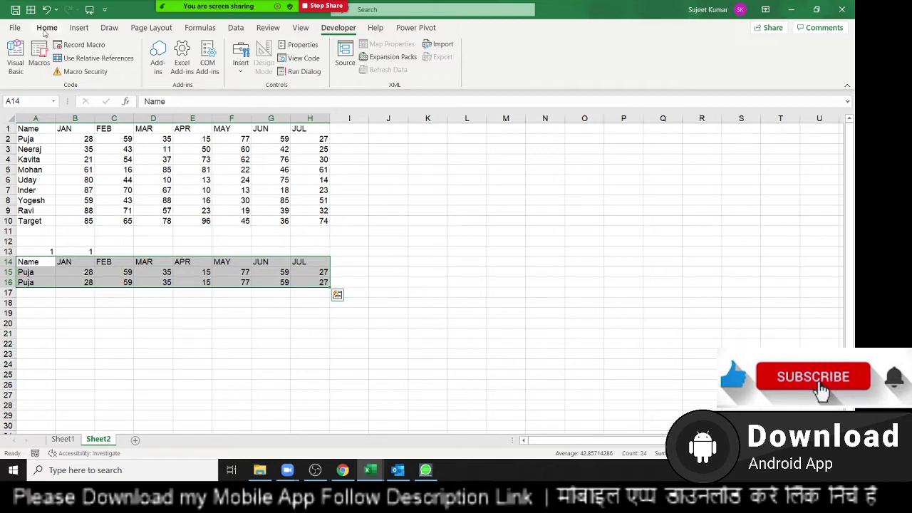
Insert a 2-D clustered column chart of rows 14–16, then move and enlarge it right of the data.
click(47, 28)
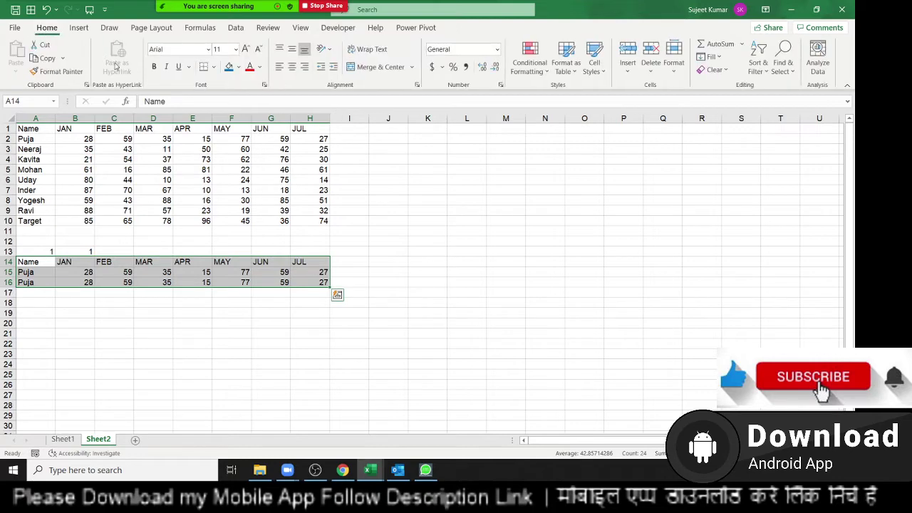
click(79, 27)
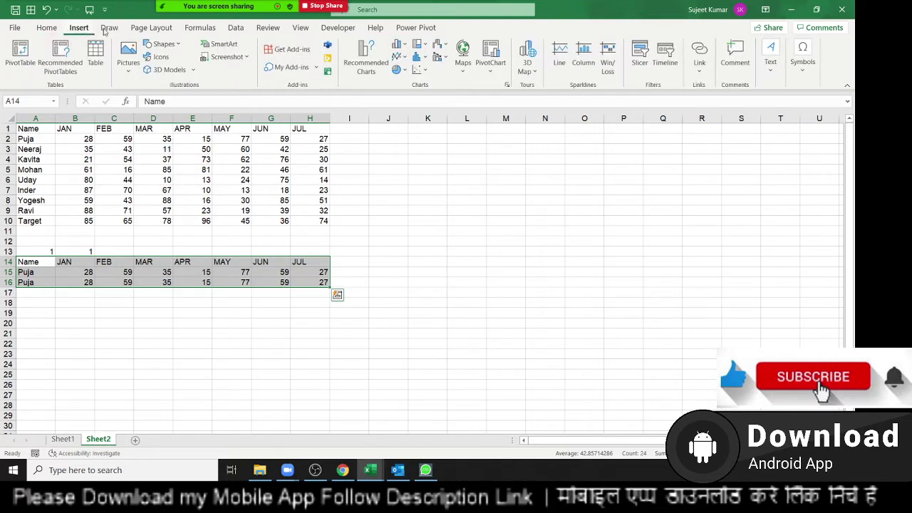
click(397, 44)
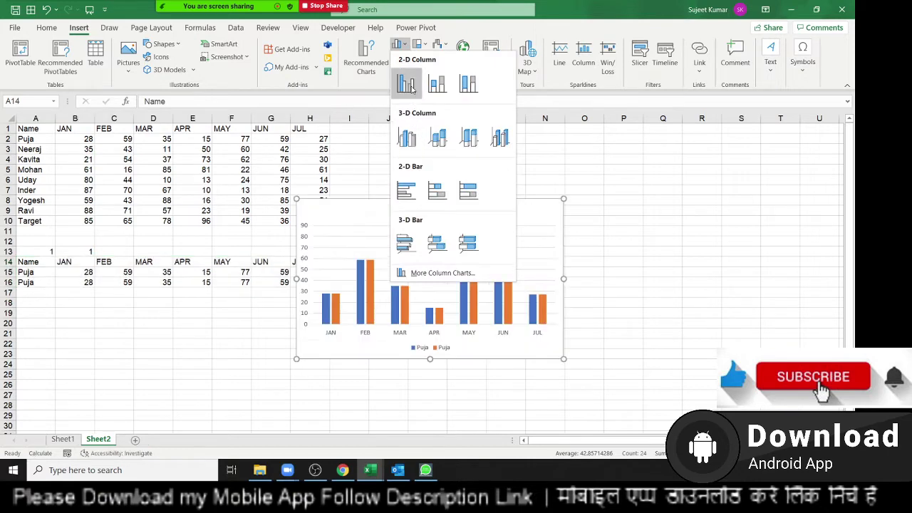
click(406, 85)
mouse_move(391, 203)
mouse_down()
mouse_move(406, 204)
mouse_move(446, 140)
mouse_up()
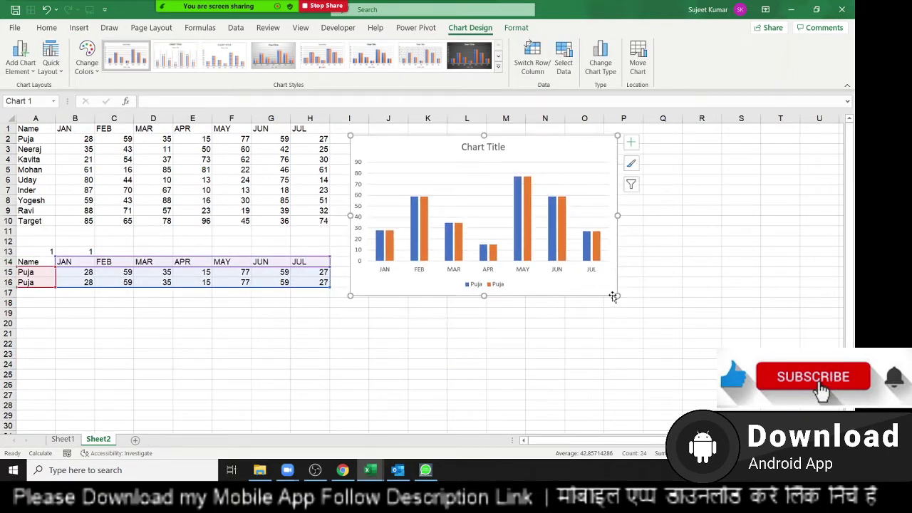
mouse_move(616, 295)
mouse_down()
mouse_move(760, 356)
mouse_move(773, 381)
mouse_up()
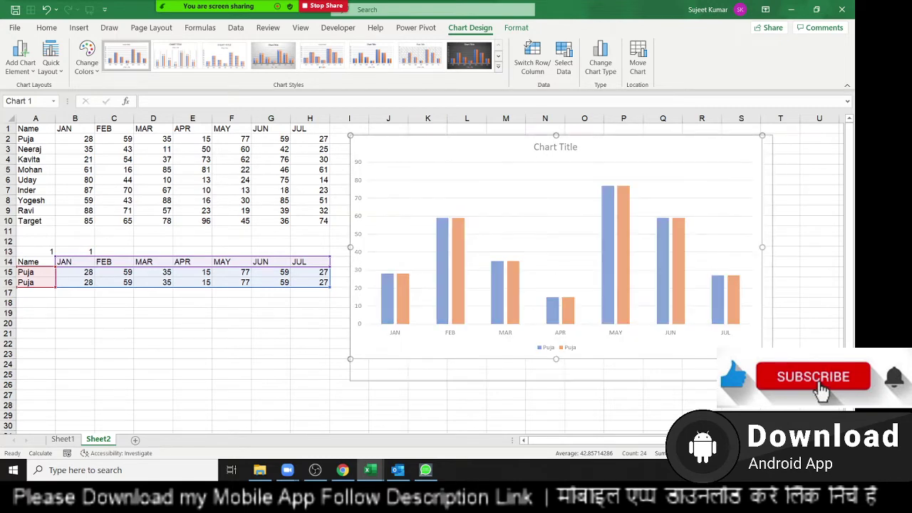
Apply Quick Layout 9 to the chart for axis titles and a right-side legend.
click(271, 365)
click(759, 163)
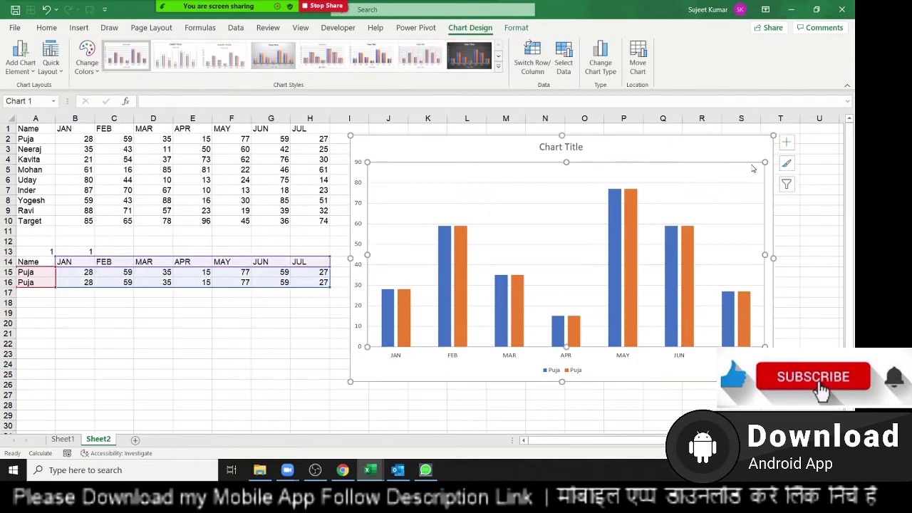
click(756, 183)
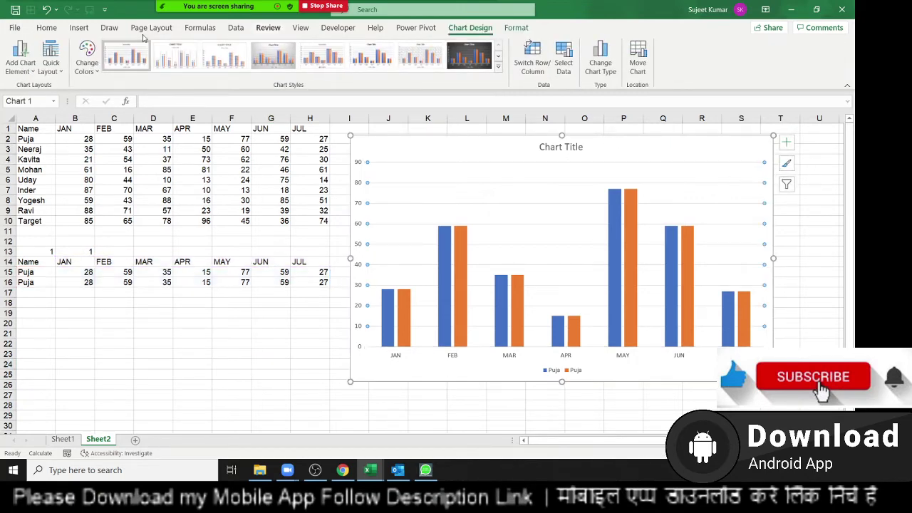
click(61, 71)
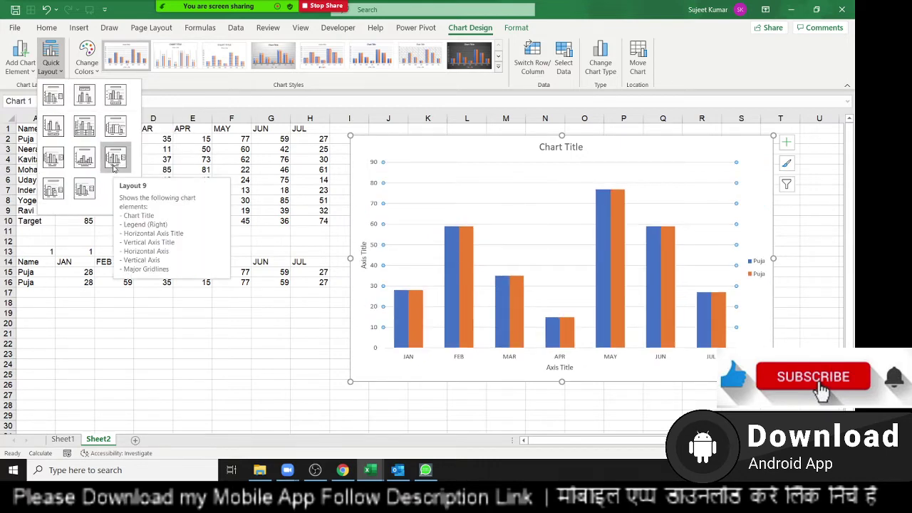
click(114, 160)
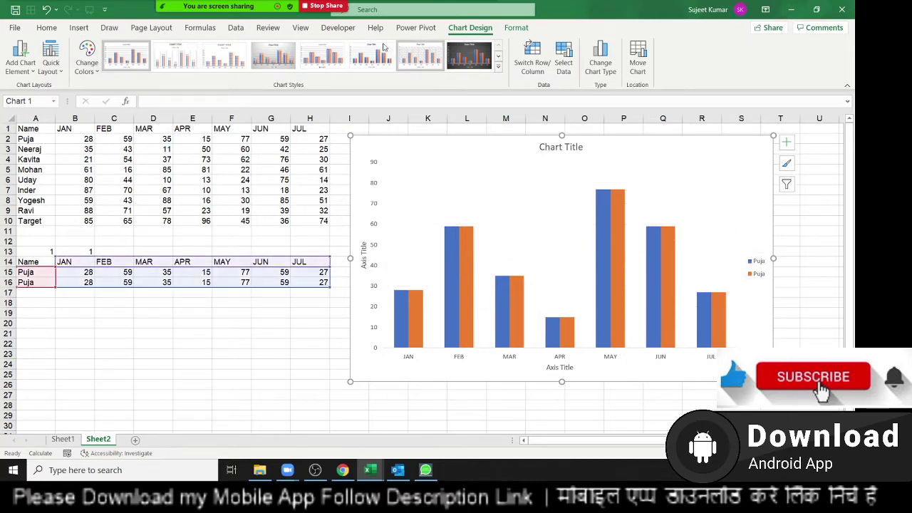
Draw a form-control combo box at the chart's top-left corner.
click(330, 30)
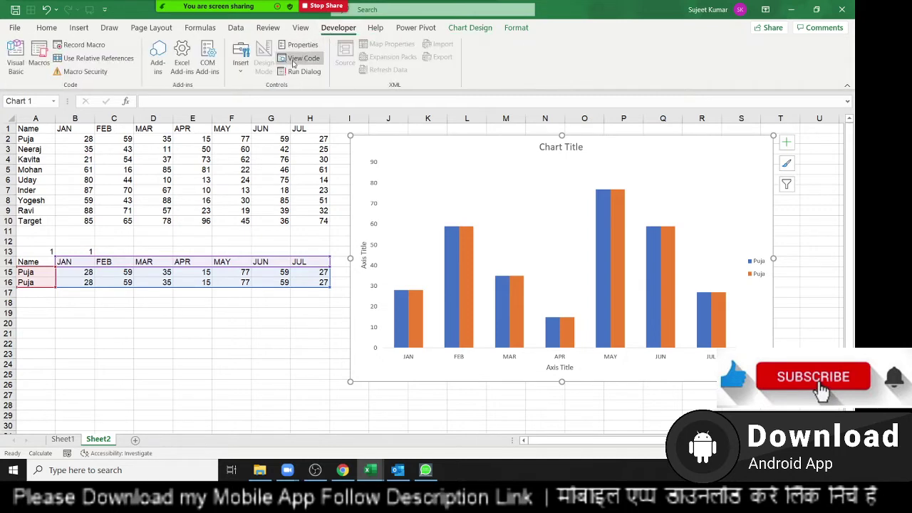
click(232, 74)
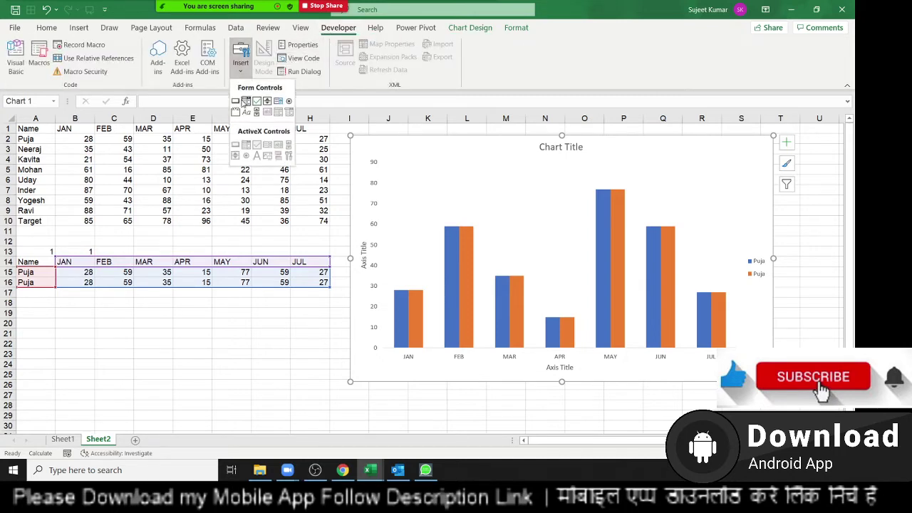
click(245, 103)
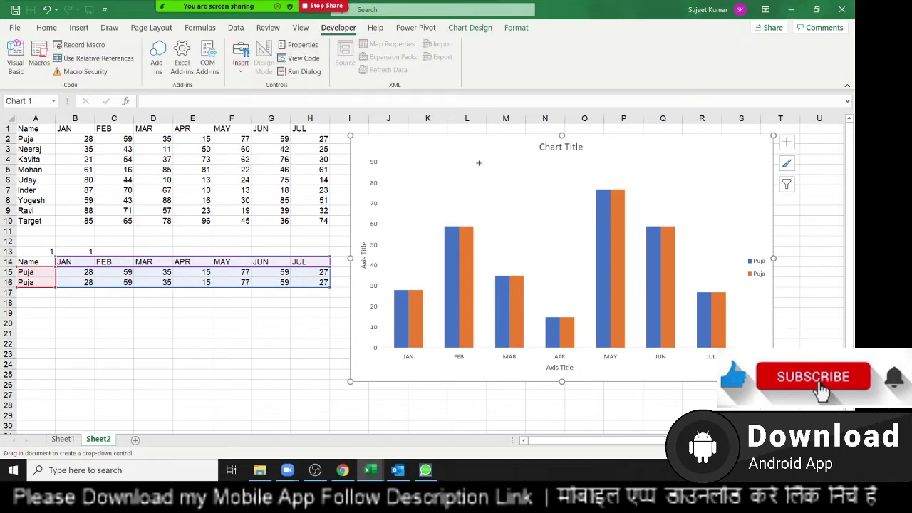
drag(395, 144, 491, 160)
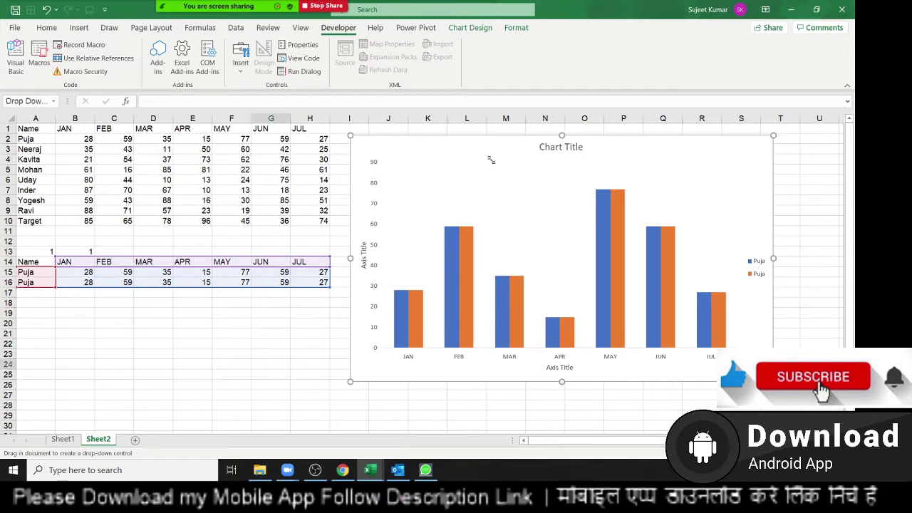
Set the combo box's input range to $A$2:$A$10, cell link $A$13, with 3-D shading.
right_click(471, 152)
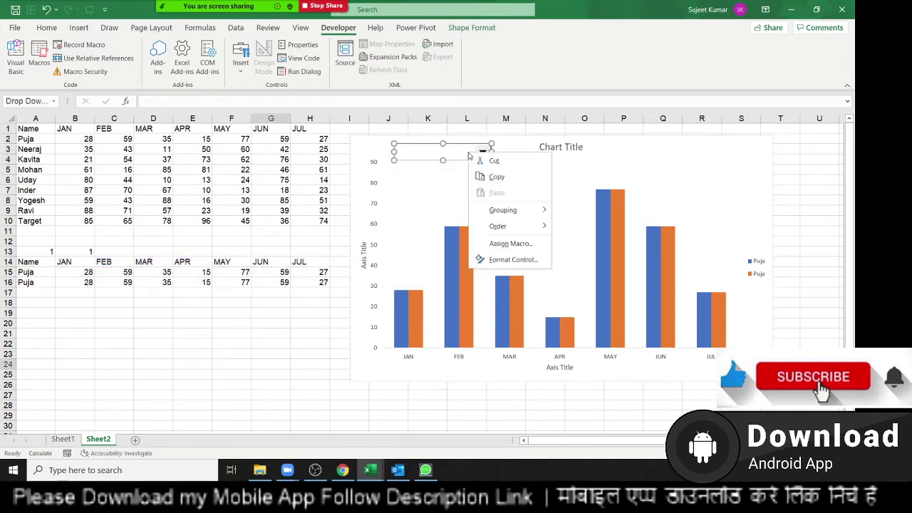
click(499, 259)
click(555, 179)
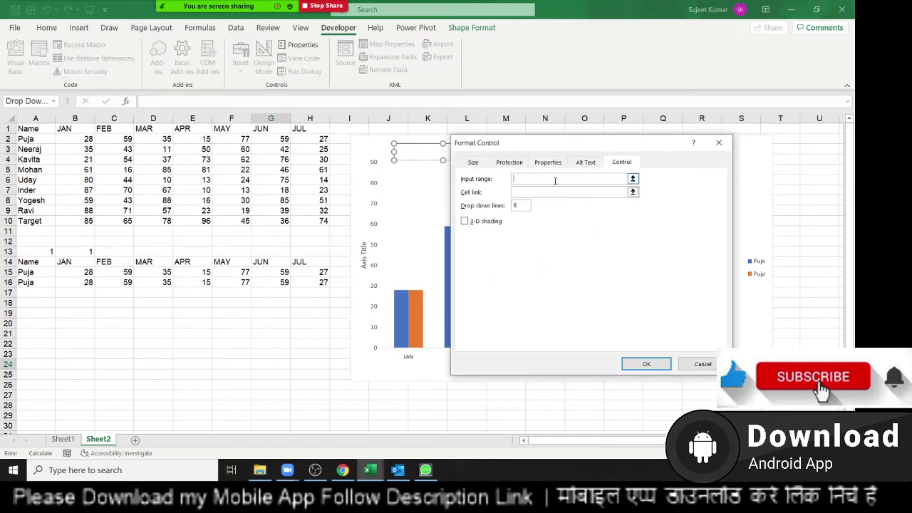
drag(36, 138, 36, 221)
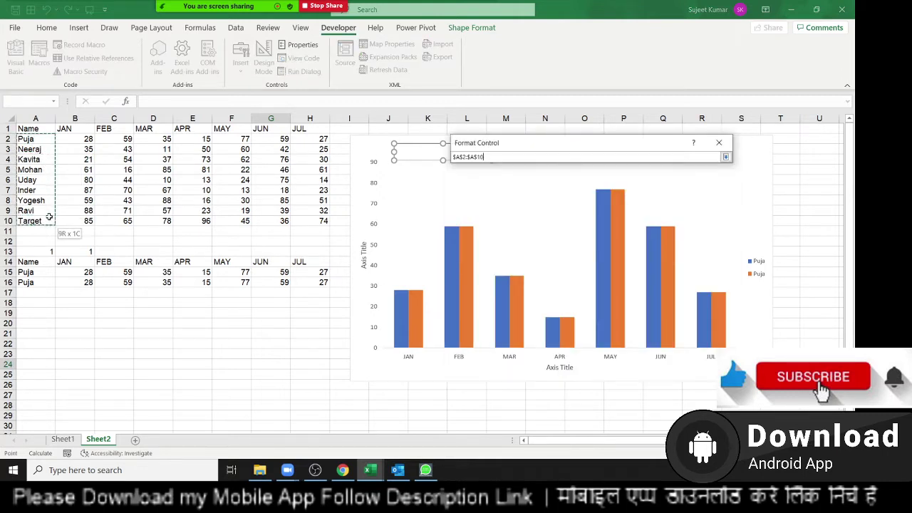
click(516, 192)
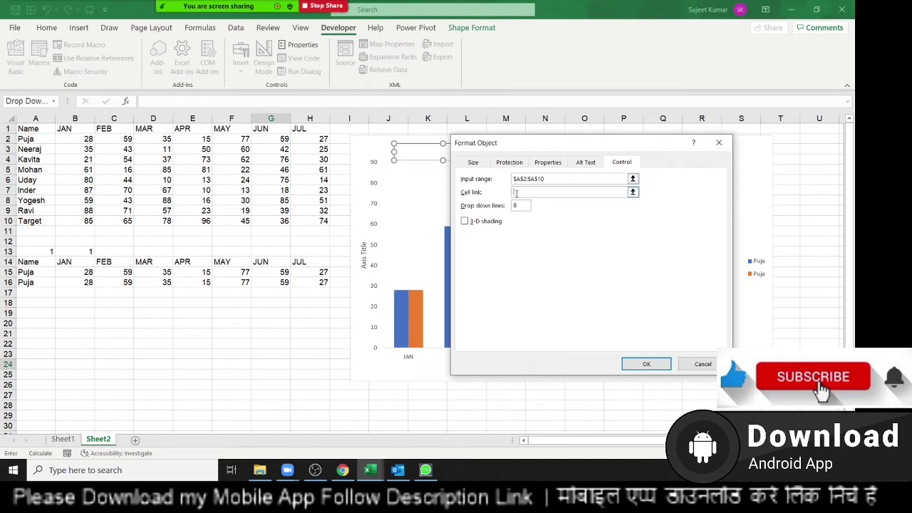
click(48, 250)
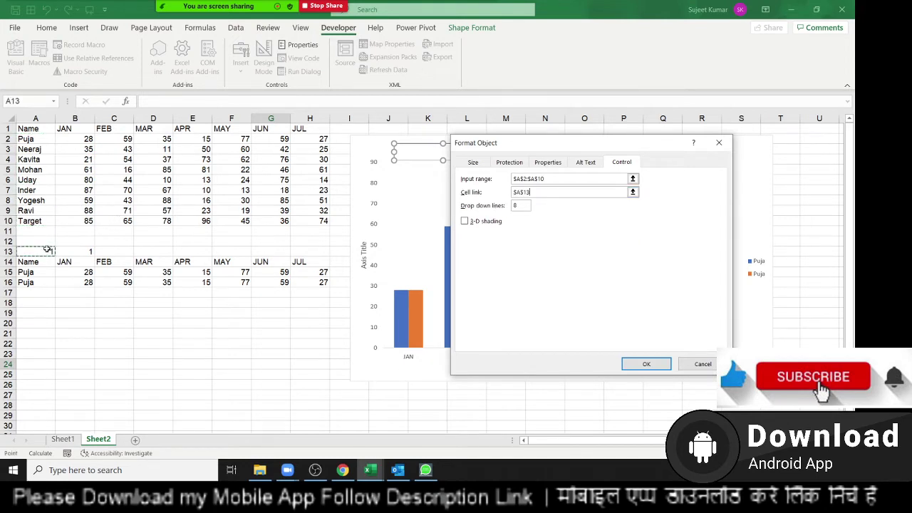
click(475, 222)
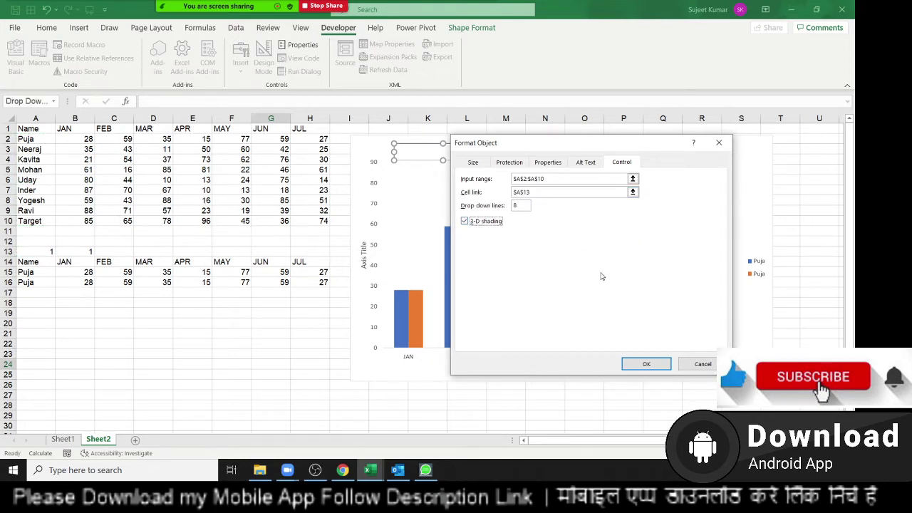
click(643, 366)
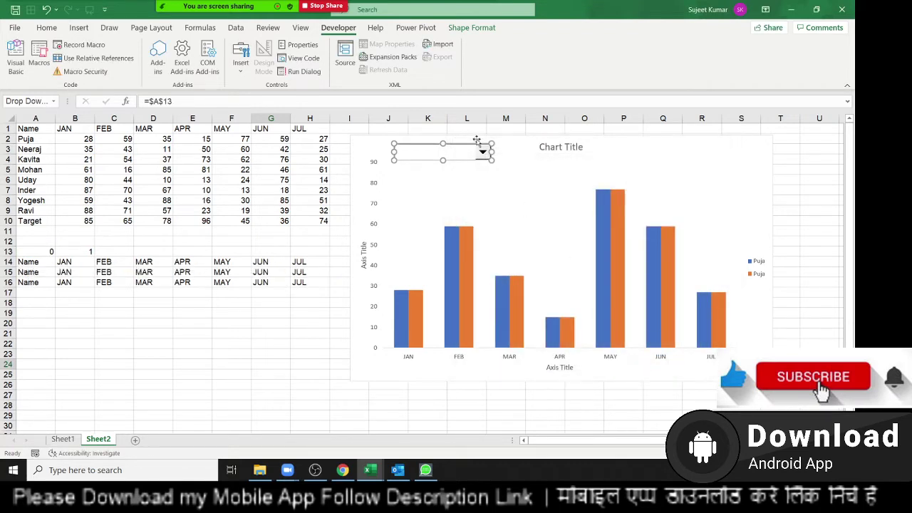
Choose Puja in the chart's combo box.
click(277, 303)
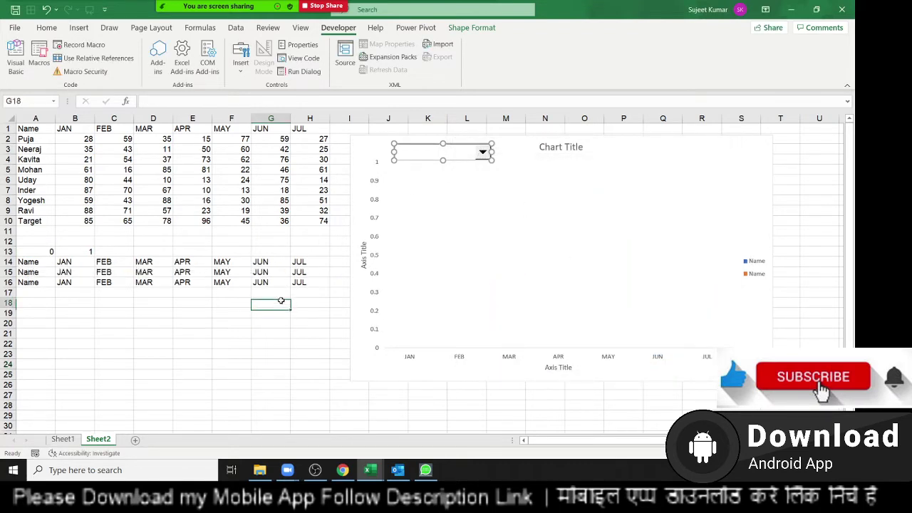
click(482, 152)
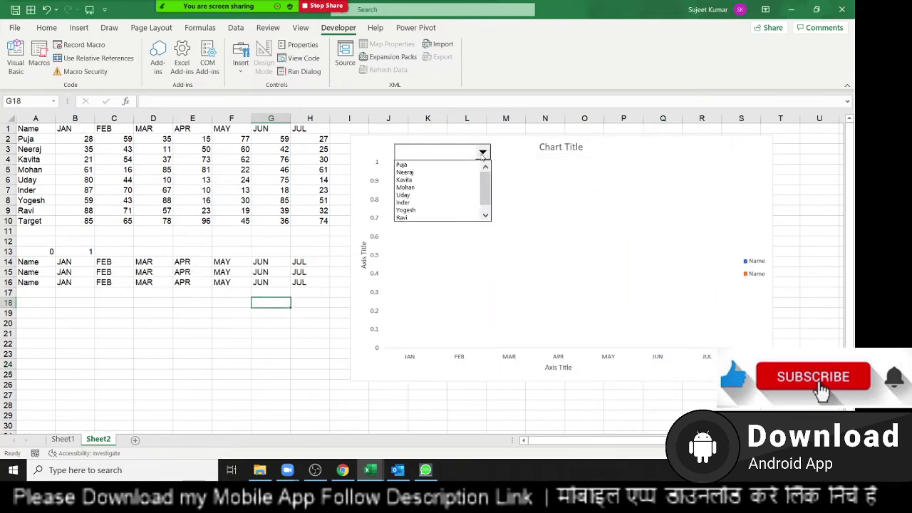
click(443, 165)
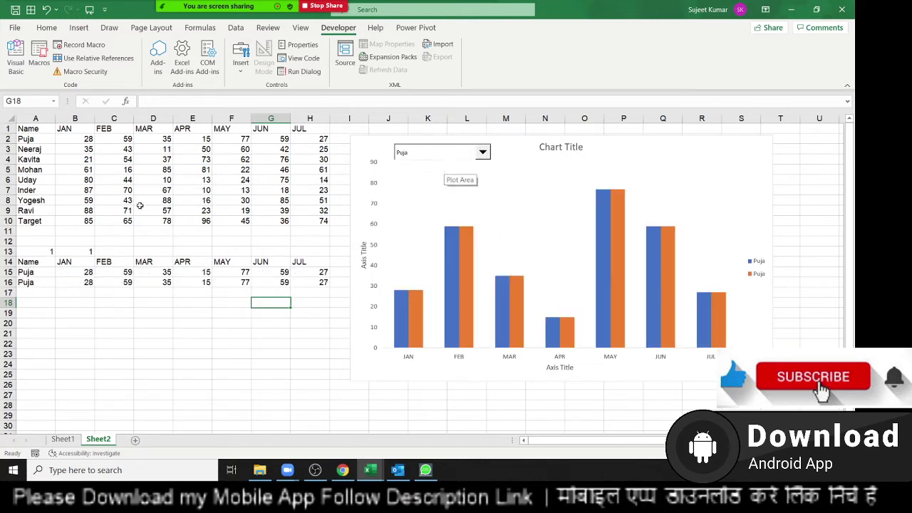
Change A16 to =OFFSET(A1,$B$13,0) and fill it across to H16.
click(43, 282)
double_click(43, 283)
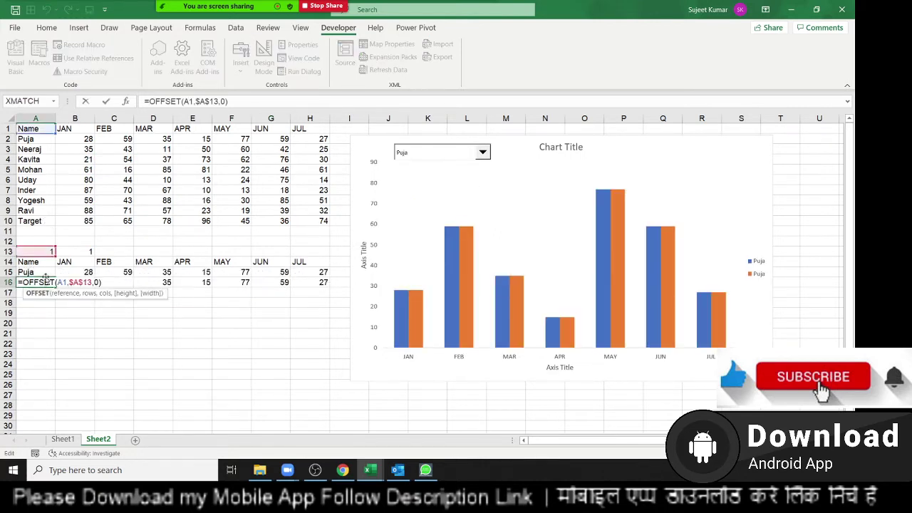
drag(50, 255, 70, 260)
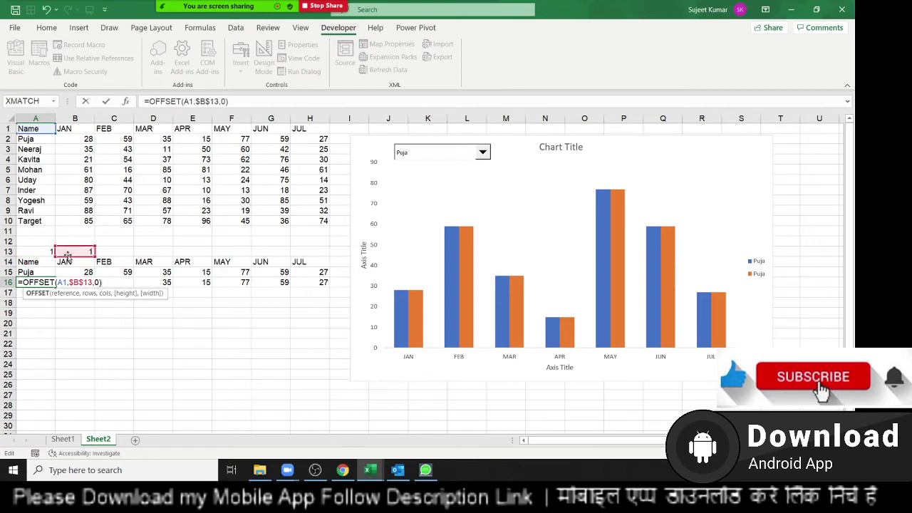
key(Return)
click(57, 282)
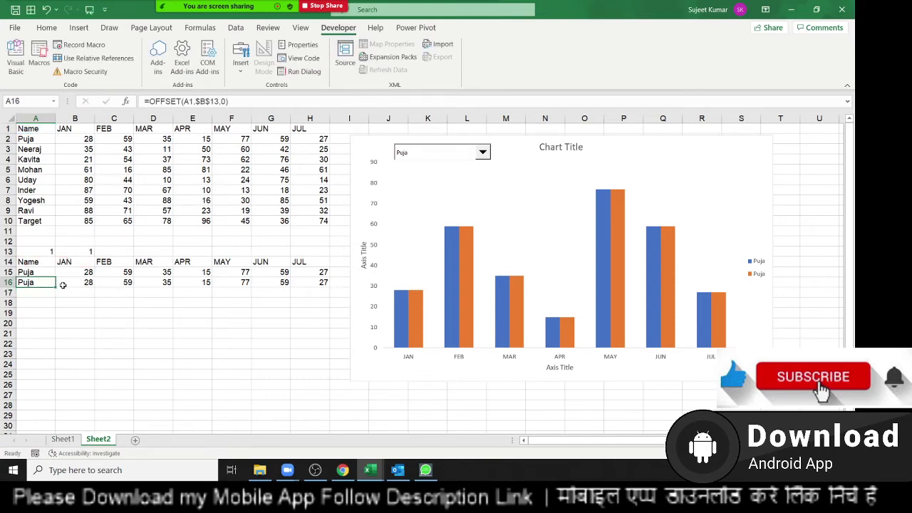
drag(57, 286, 320, 289)
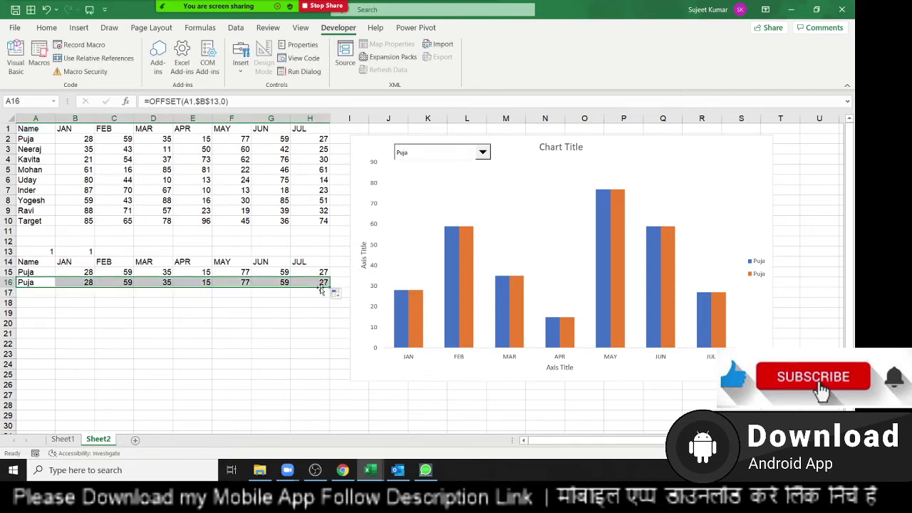
Switch the combo box to Neeraj and pick the List Box form control.
click(482, 152)
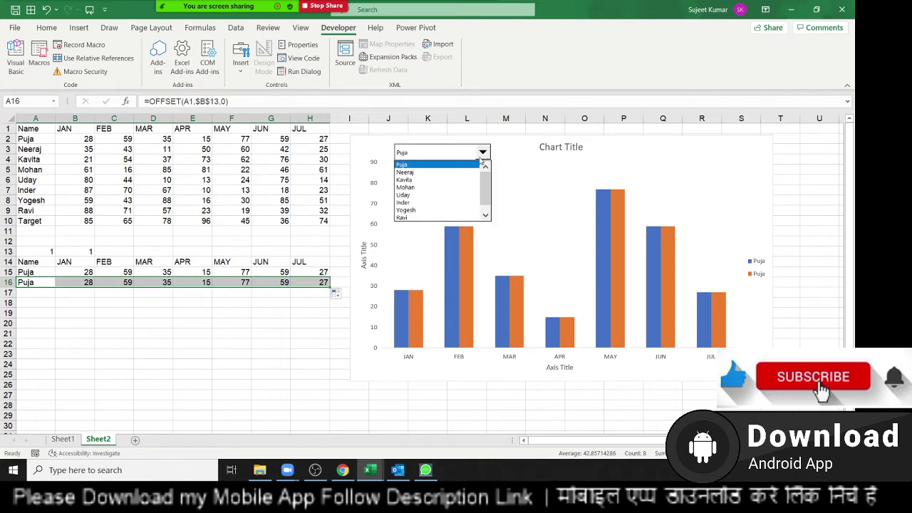
click(470, 172)
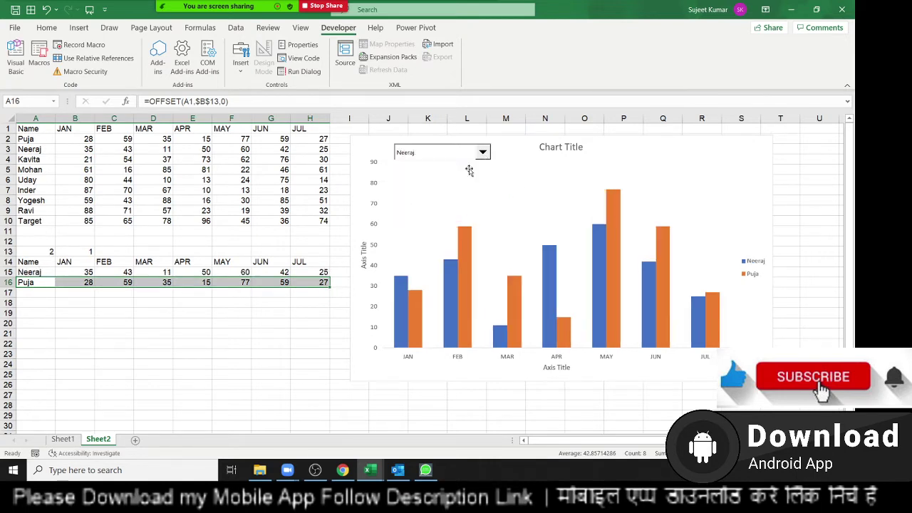
click(245, 71)
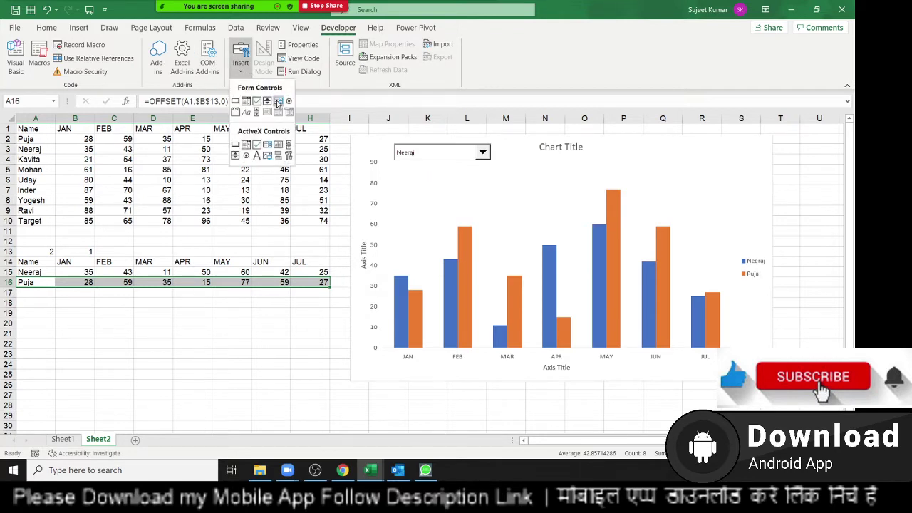
click(278, 102)
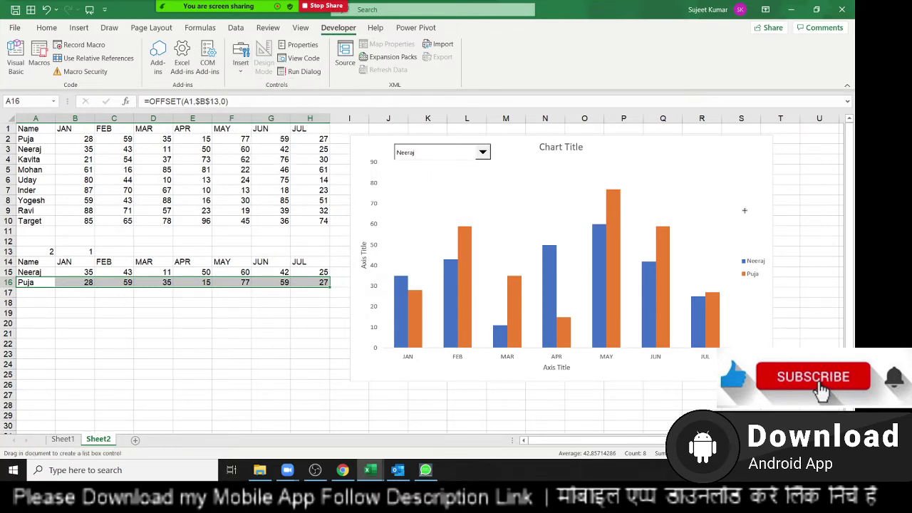
Draw a list box on the chart's right with input range $A$2:$A$9, cell link $B$13, 3-D shading.
drag(712, 171, 766, 248)
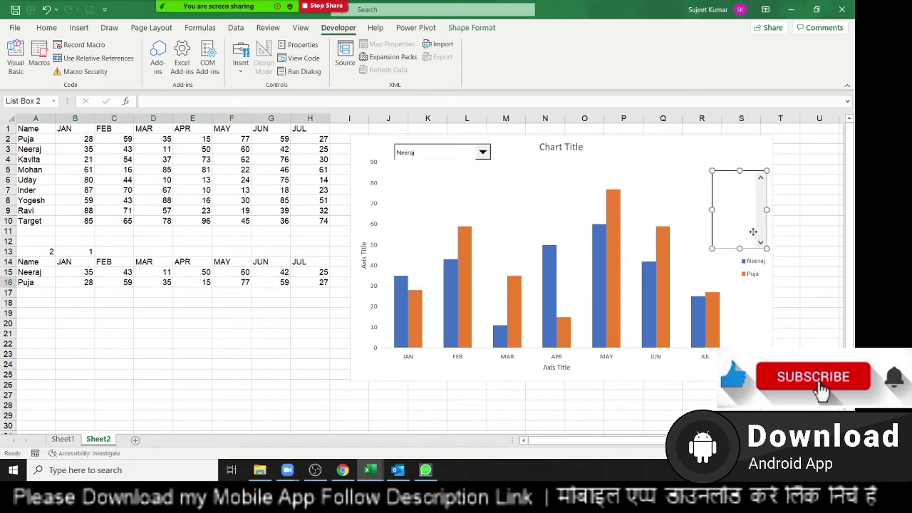
right_click(753, 231)
click(784, 336)
click(519, 179)
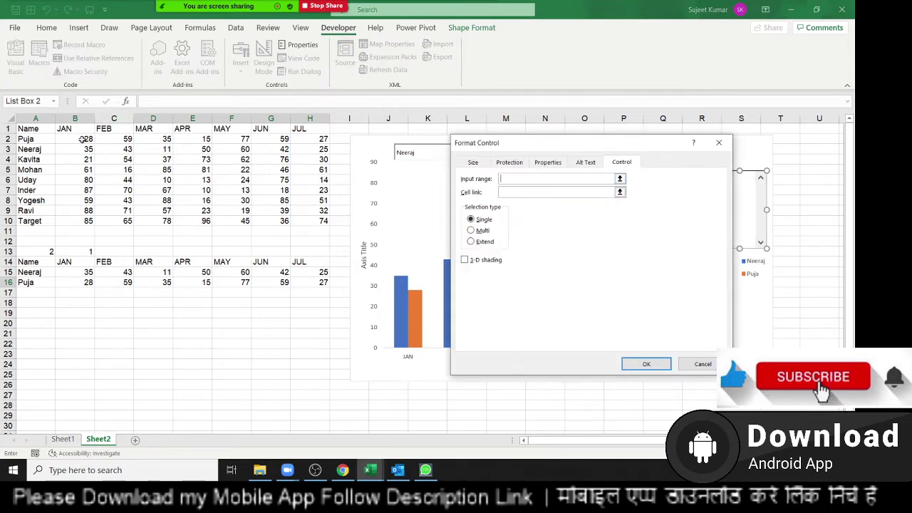
drag(83, 139, 85, 170)
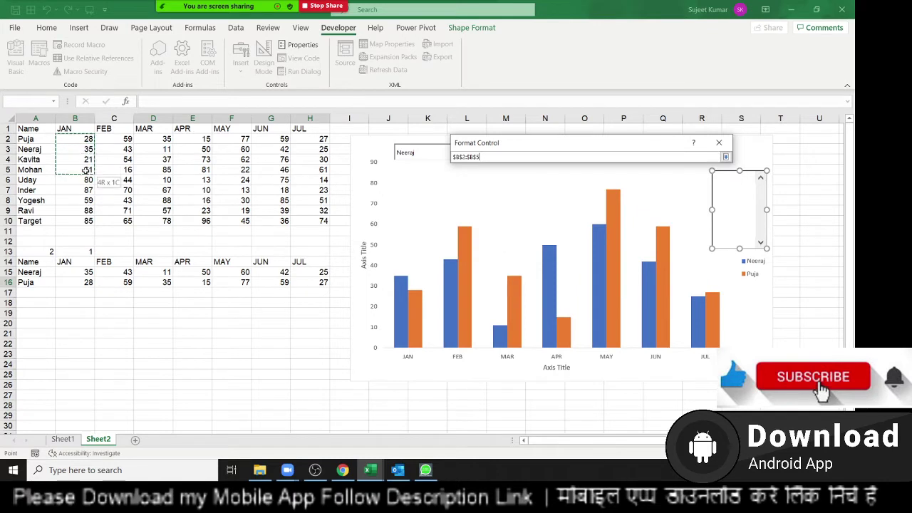
drag(21, 138, 32, 211)
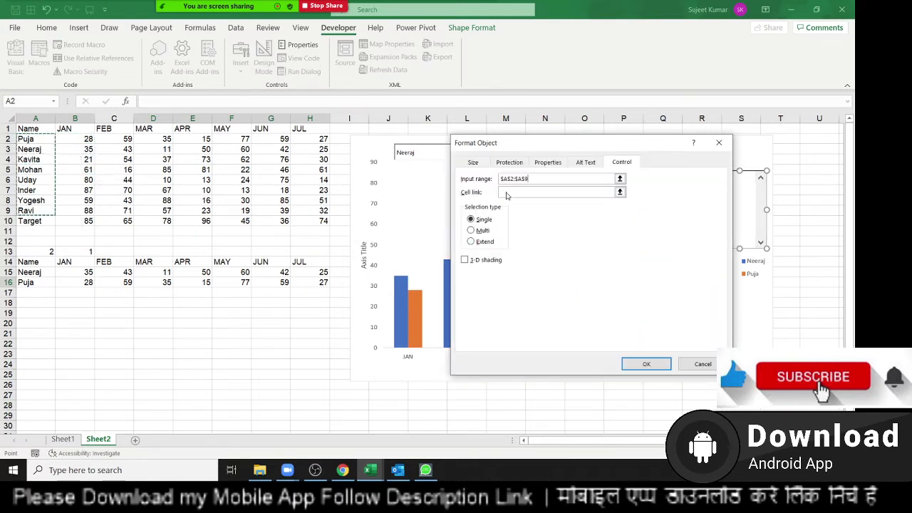
click(563, 192)
click(84, 252)
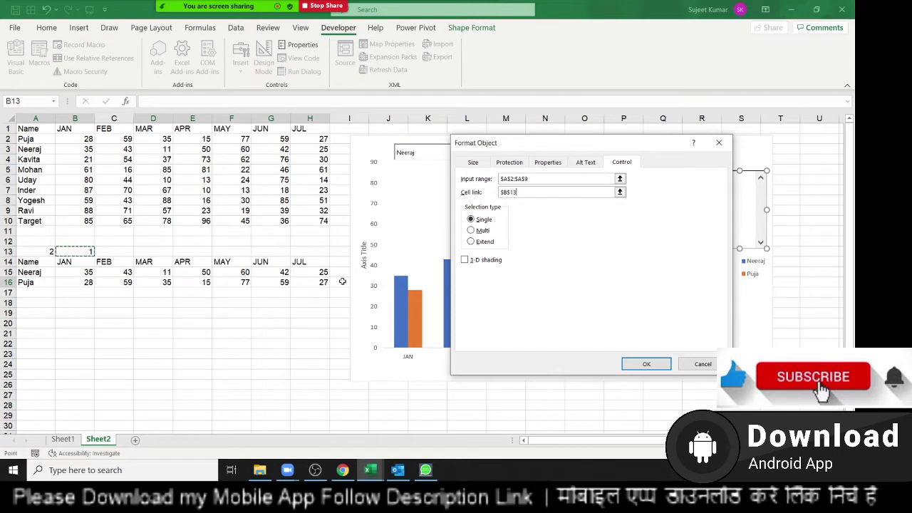
click(483, 265)
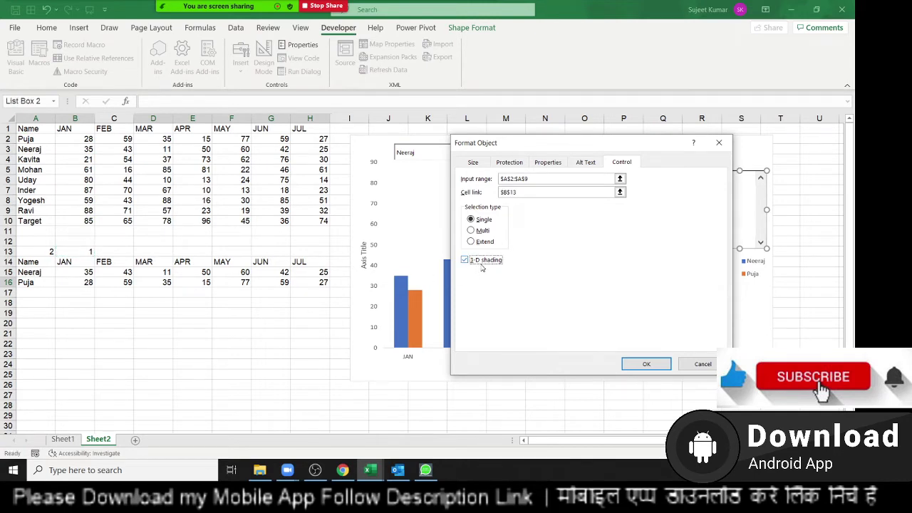
Confirm the list box, then test it with Puja, Kavita, Mohan, Uday, Inder, Yogesh, Ravi, ending on Neeraj.
click(623, 364)
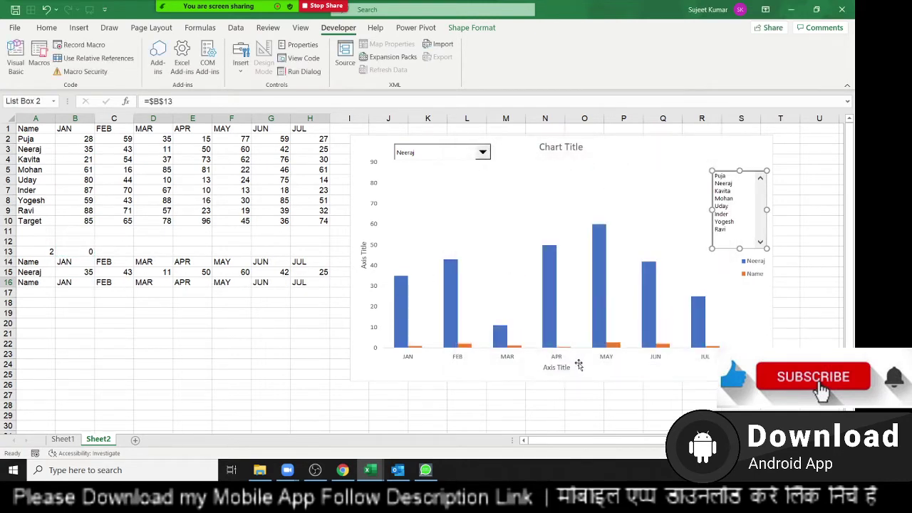
click(596, 392)
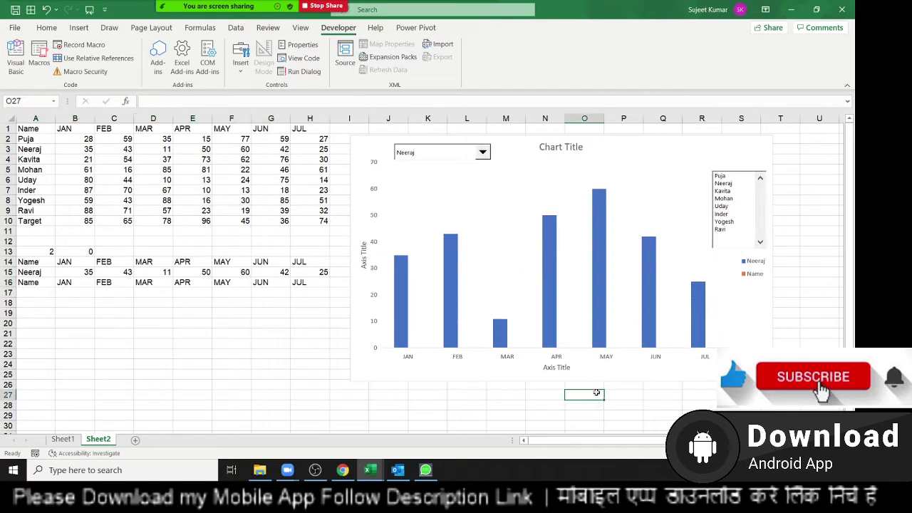
click(721, 177)
click(722, 191)
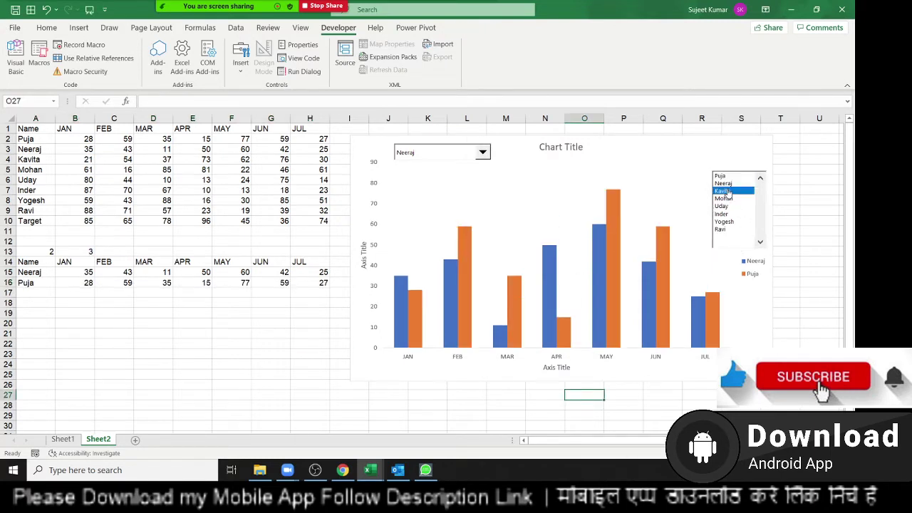
click(724, 200)
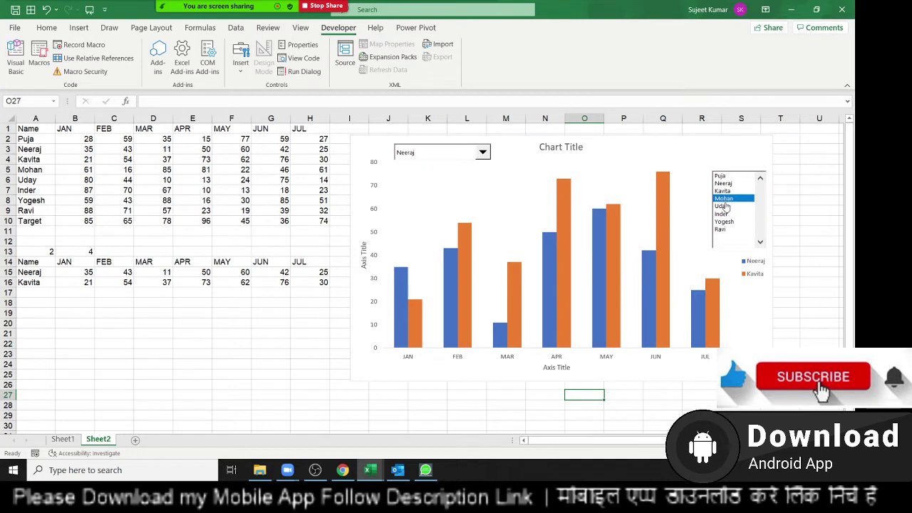
click(723, 206)
click(725, 214)
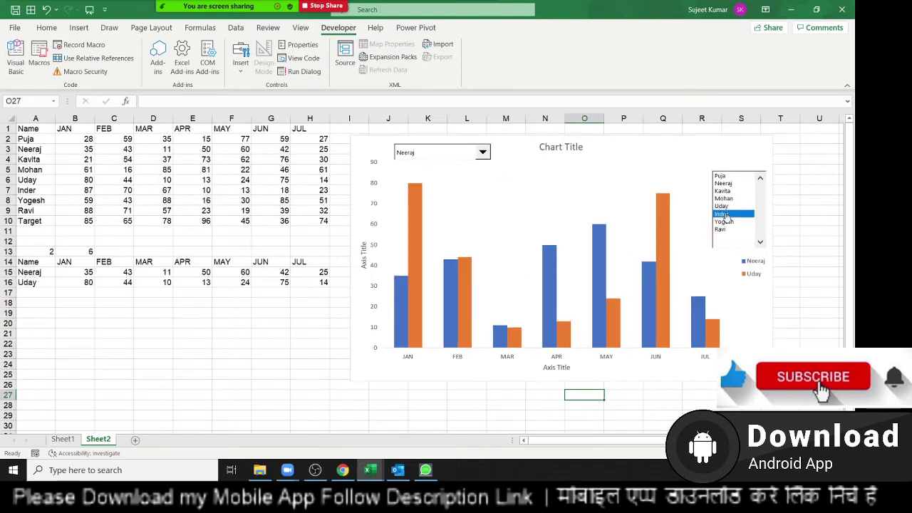
click(723, 222)
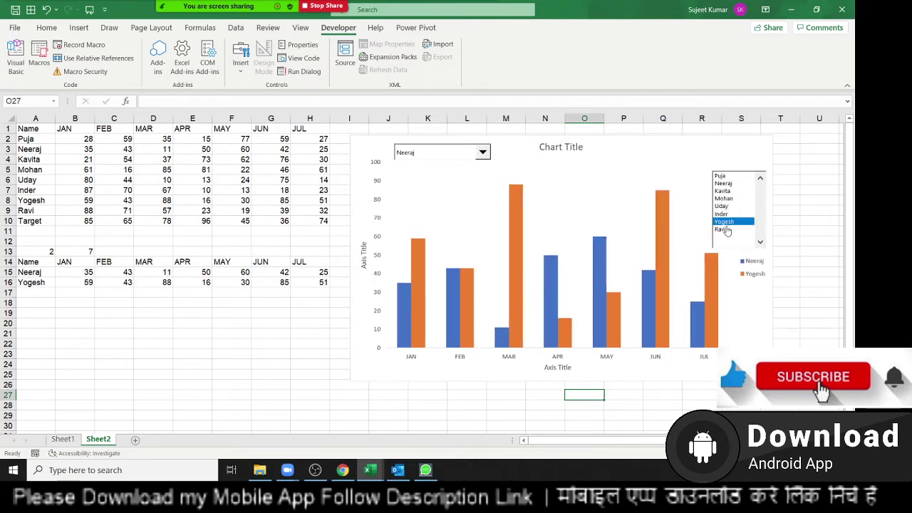
click(723, 229)
click(723, 215)
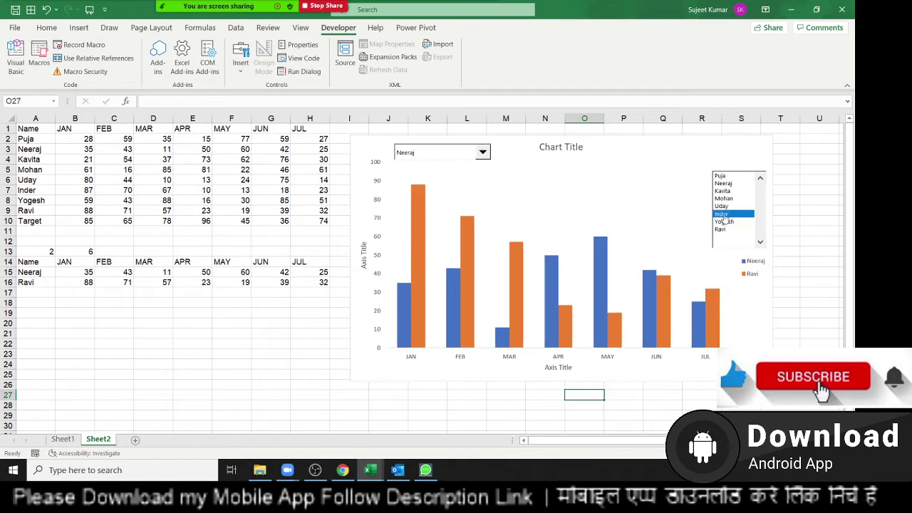
click(722, 206)
click(723, 198)
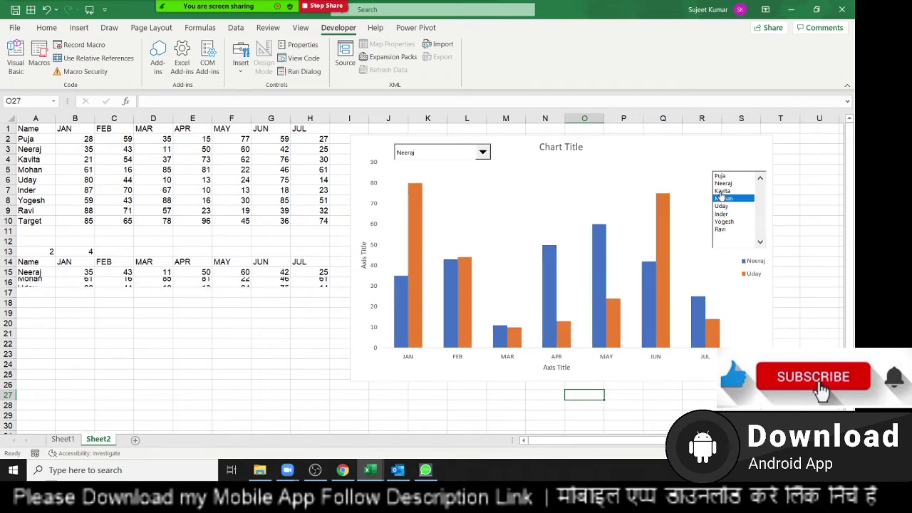
click(721, 191)
click(721, 183)
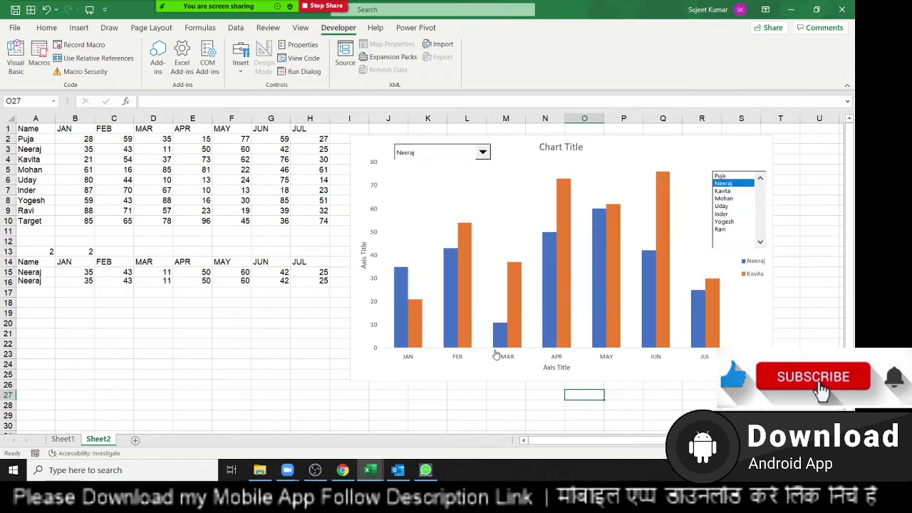
Deselect the list box and dismiss the Developer Insert controls gallery without adding anything.
click(206, 343)
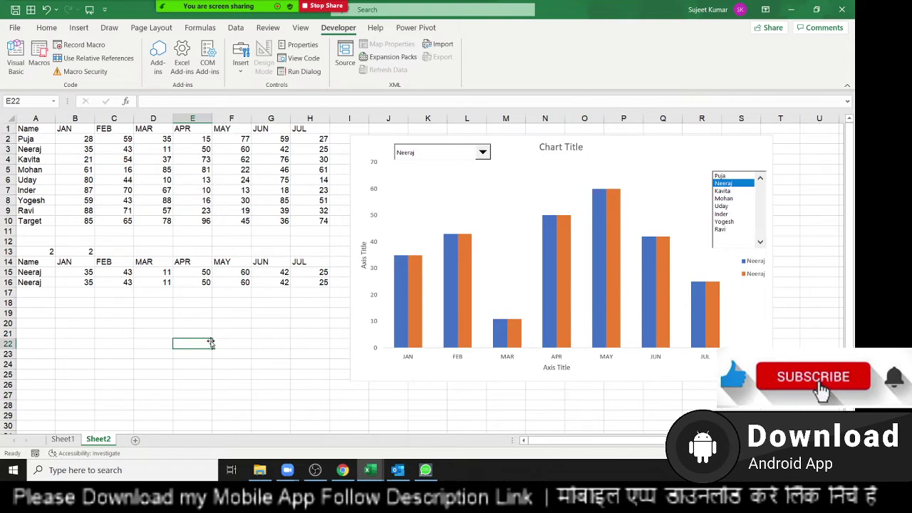
click(239, 72)
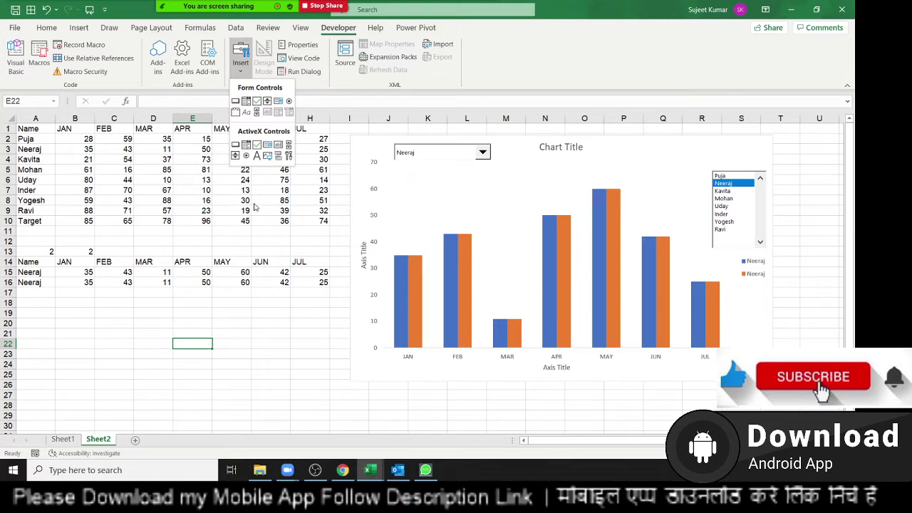
click(163, 212)
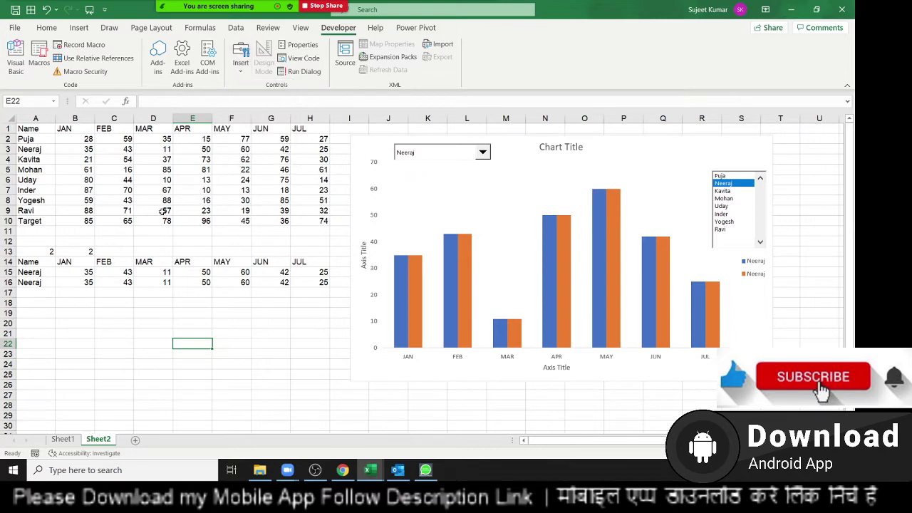
Add Sheet3 with Name in A1 and months JAN through DEC filled across B1:M1.
click(134, 440)
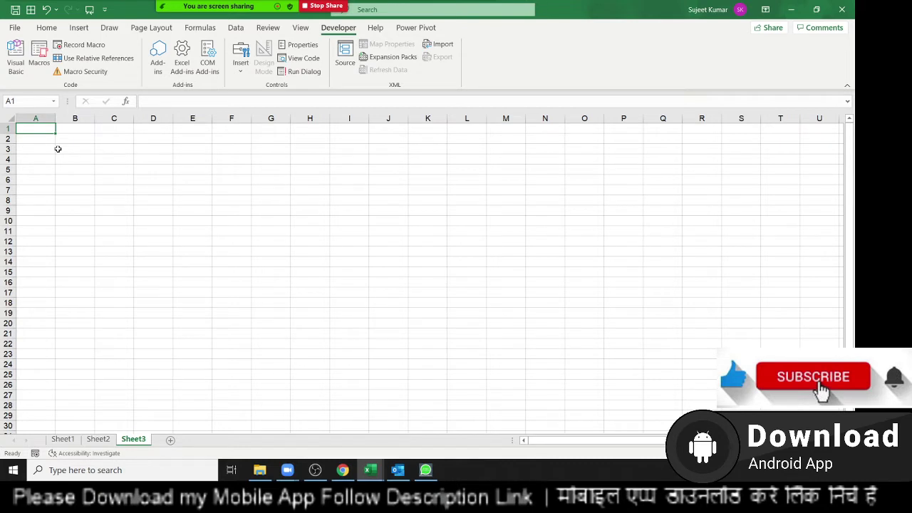
text(Name)
key(Return)
key(Up)
key(Right)
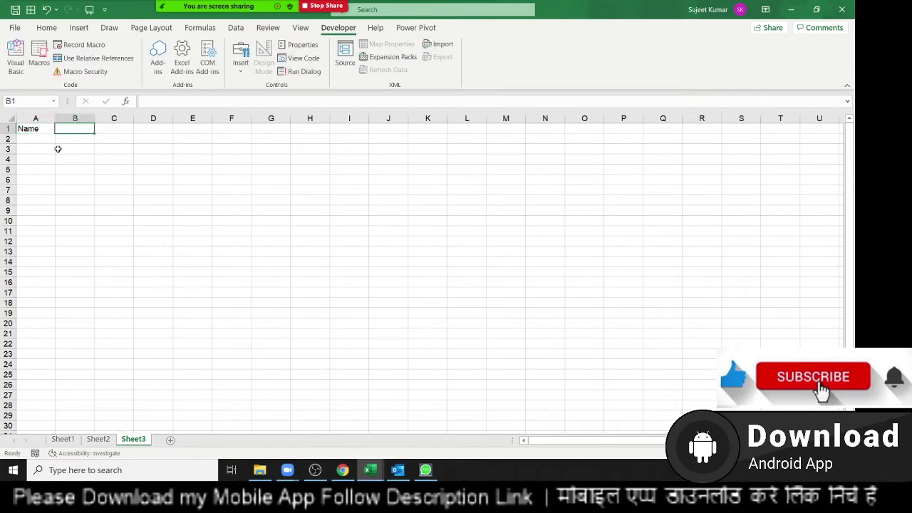
text(JAN)
key(Return)
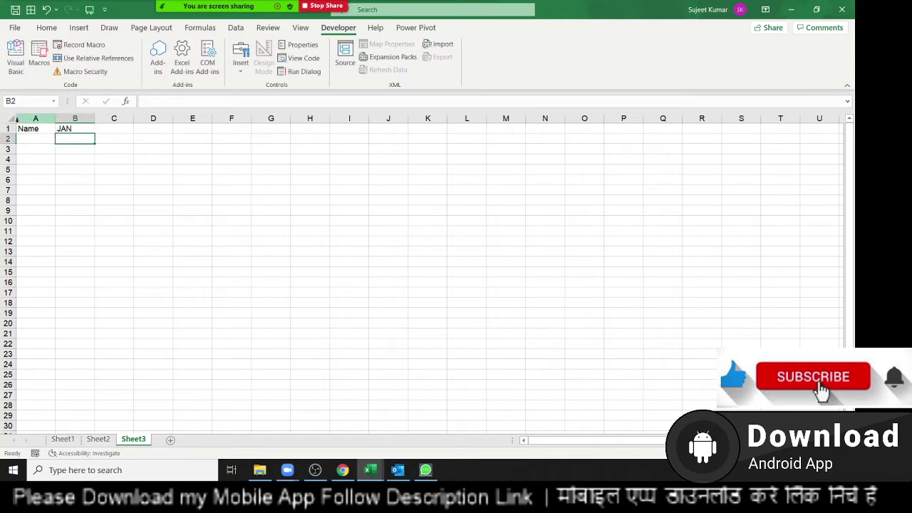
click(73, 129)
drag(94, 133, 513, 135)
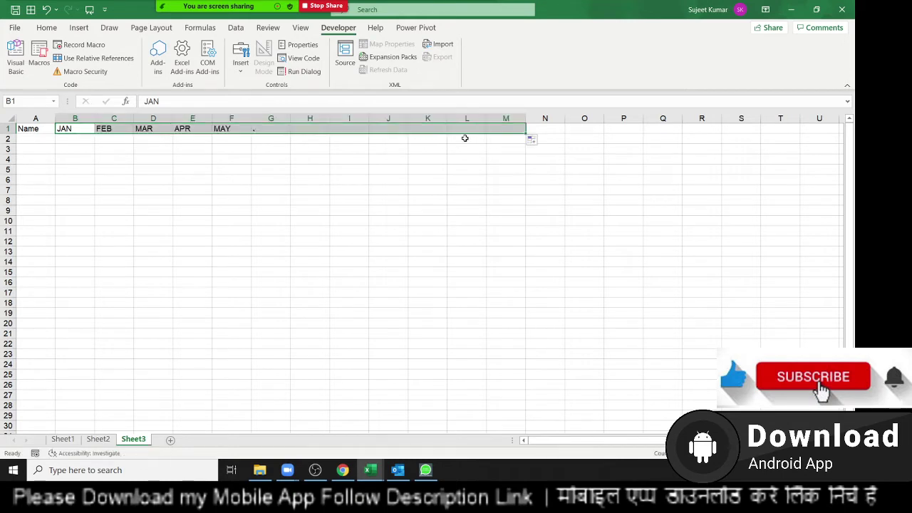
Enter a first name in A2, fill the repeating names down column A, and return to B2.
click(21, 136)
text(Puja)
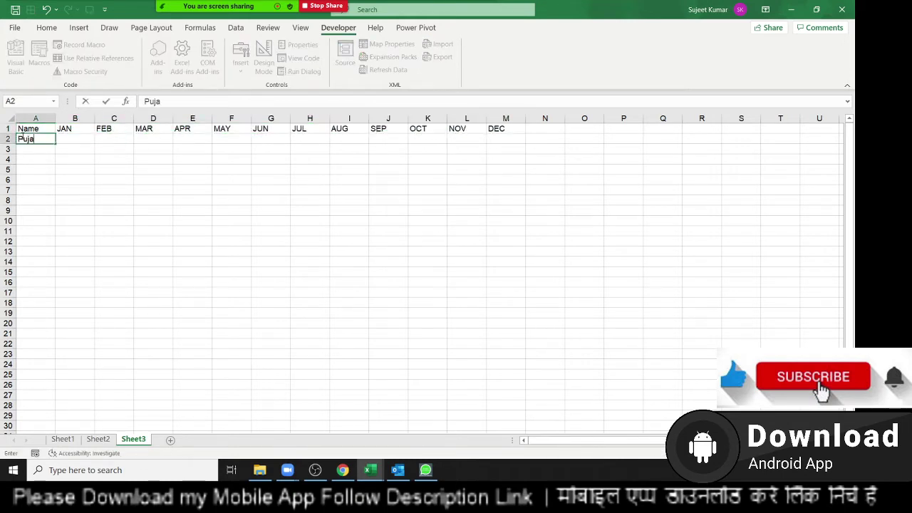
key(Return)
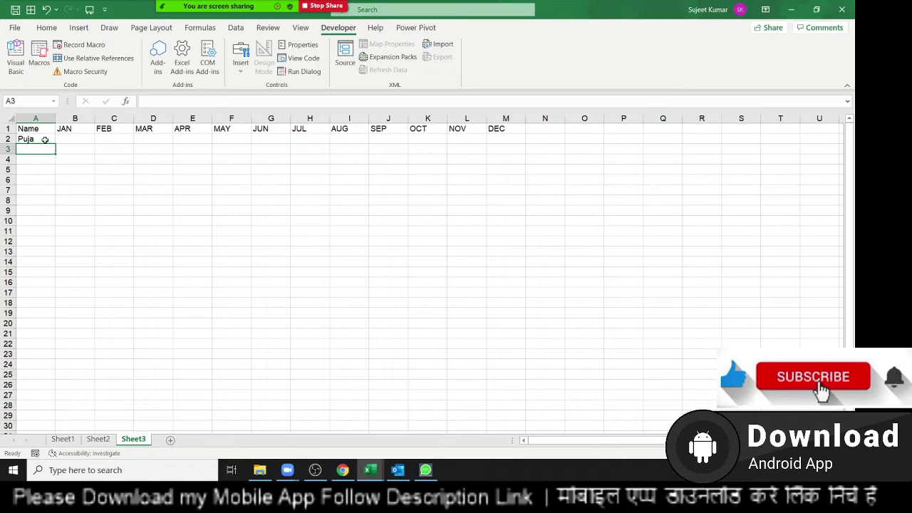
click(44, 139)
drag(55, 145, 6, 477)
key(ctrl+Home)
key(Right)
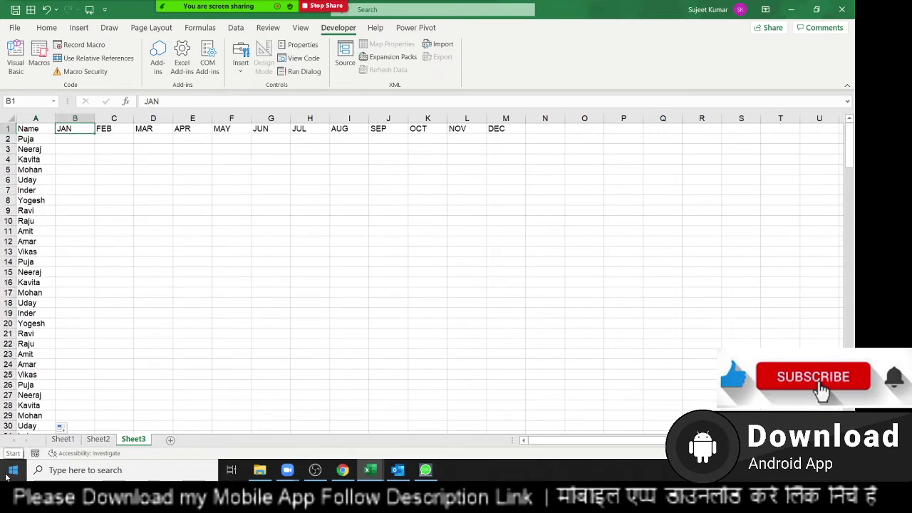
key(Down)
Enter =RANDBETWEEN(10,90) in cell B2.
text(=ra)
key(Down)
key(Down)
key(Down)
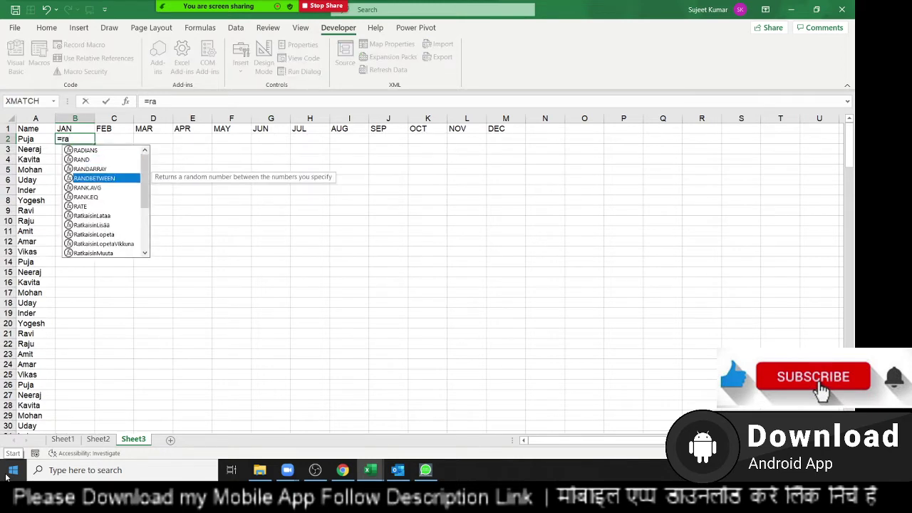
key(Tab)
text(1)
text(0,90)
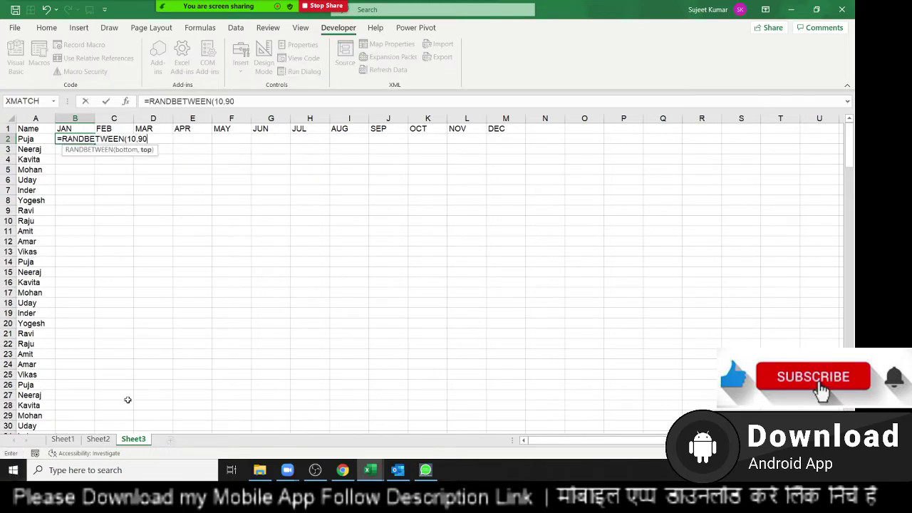
key(Return)
Fill the RANDBETWEEN formula across B2:M2 and down for every name row.
key(Up)
key(Up)
key(ctrl+Right)
key(Down)
key(ctrl+shift+Left)
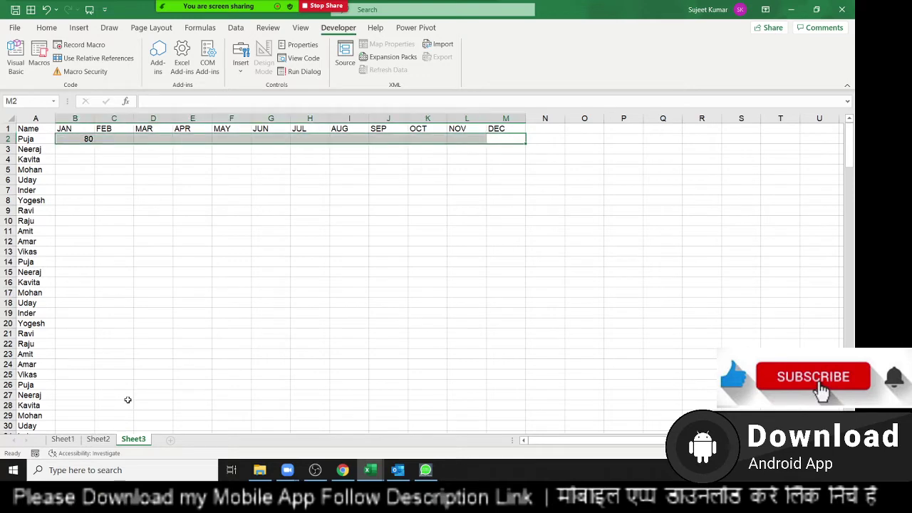
key(ctrl+r)
key(ctrl+q)
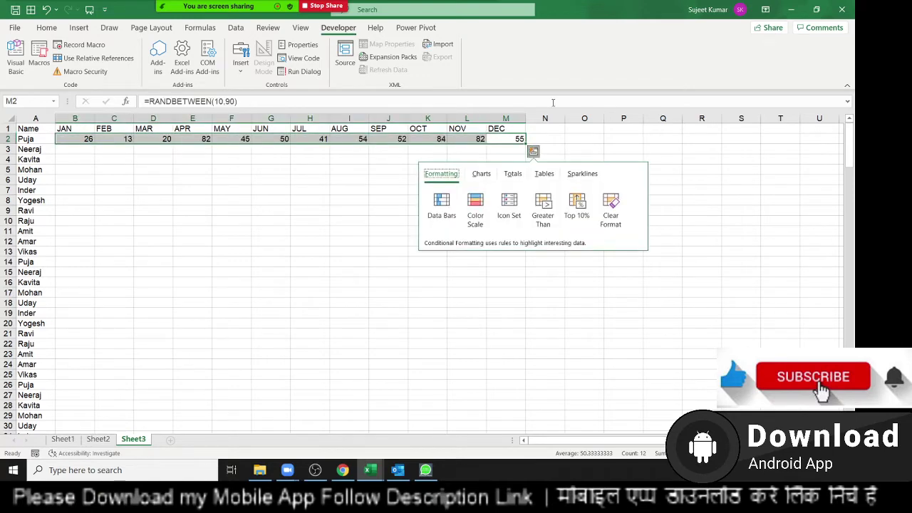
double_click(526, 144)
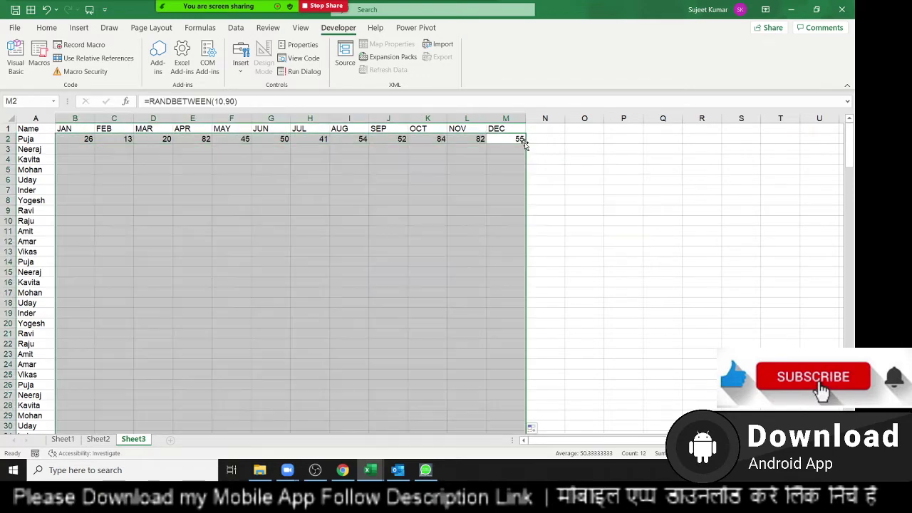
Copy the filled number block and paste it back in place.
key(ctrl+c)
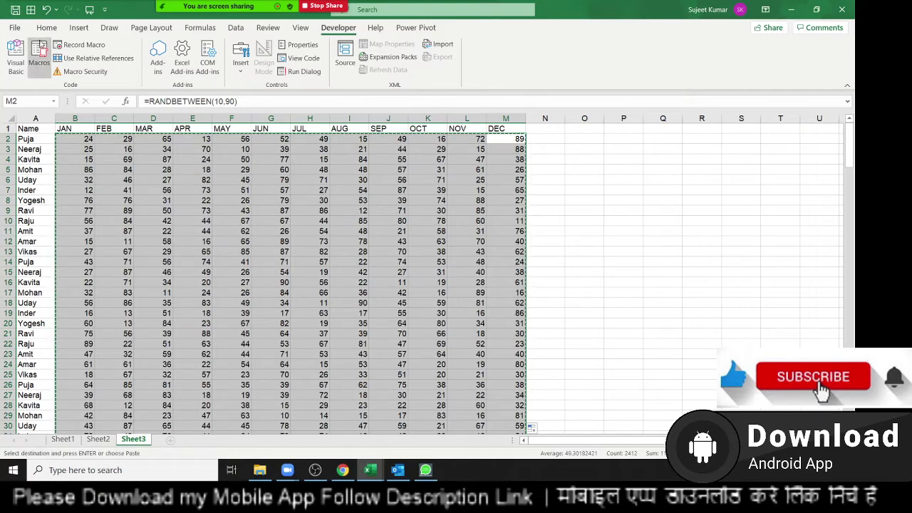
click(46, 27)
click(15, 68)
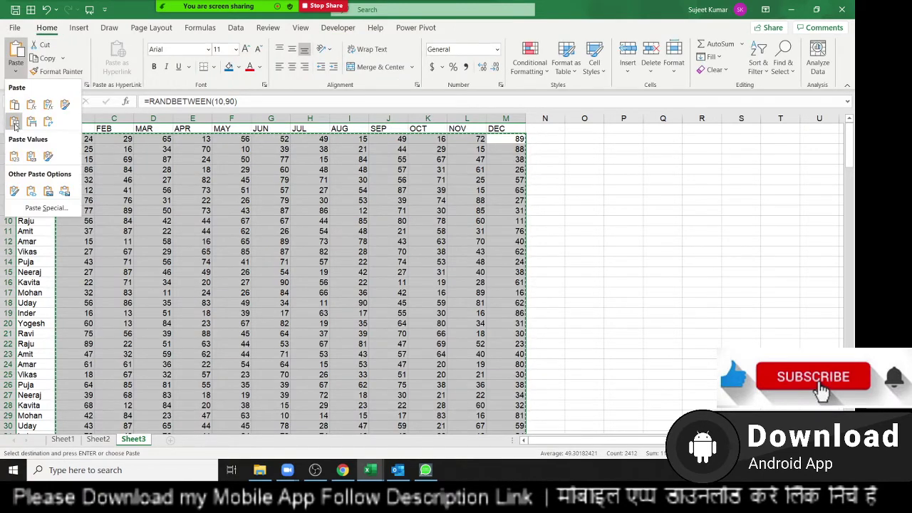
click(14, 155)
click(156, 207)
key(Escape)
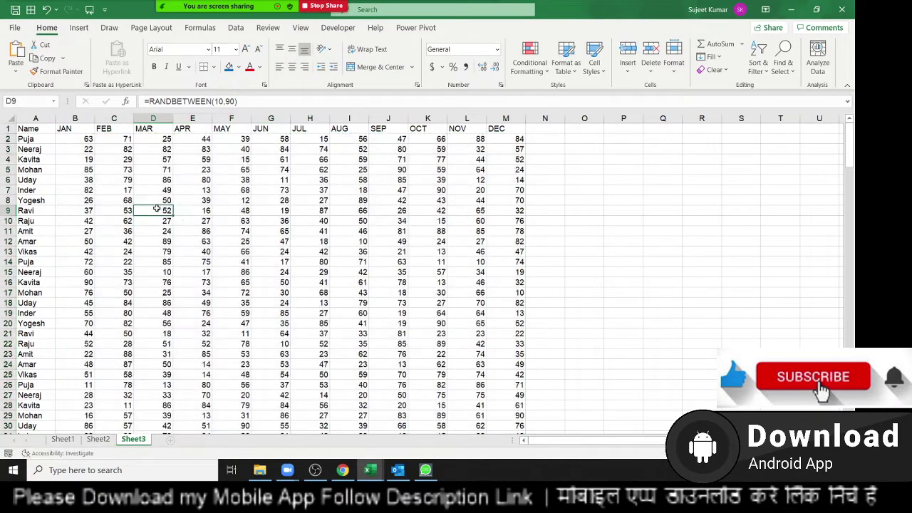
Add a new blank Sheet4, typing Name in A3 and then clearing it.
click(171, 442)
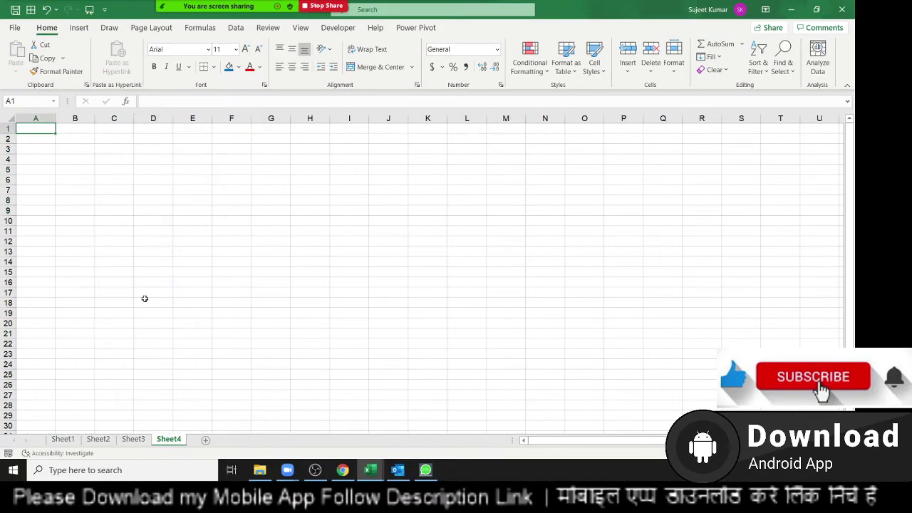
click(41, 148)
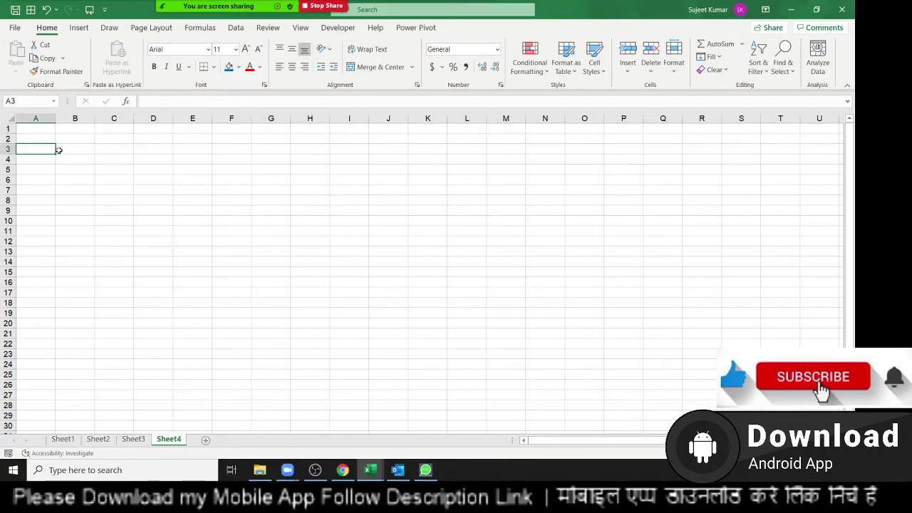
text(Name)
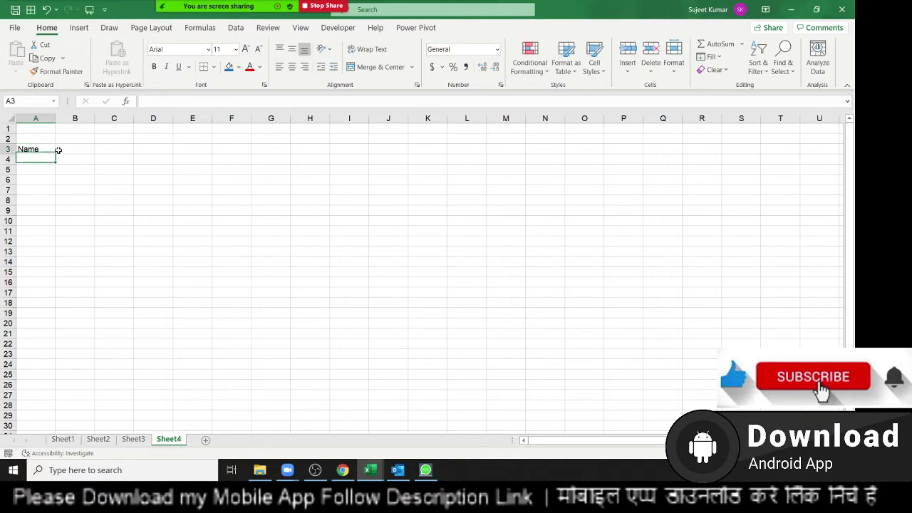
key(Tab)
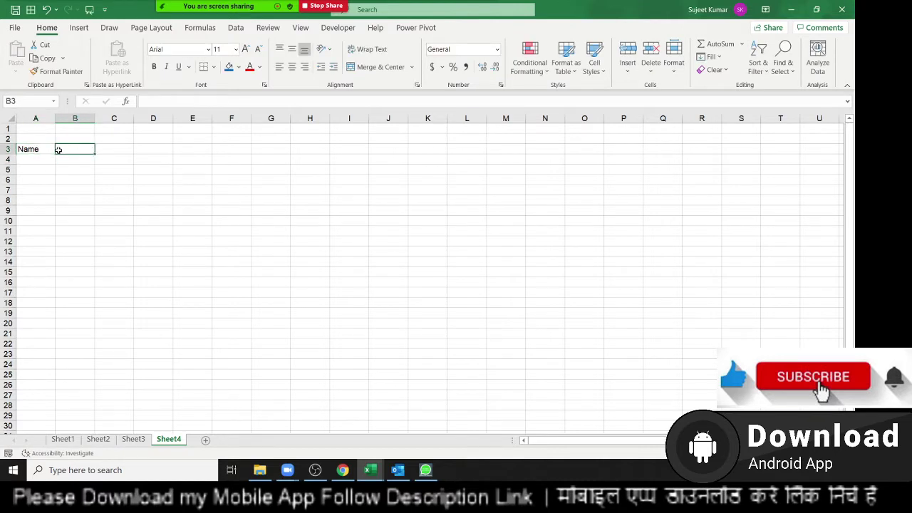
key(Down)
key(Up)
key(Left)
key(Delete)
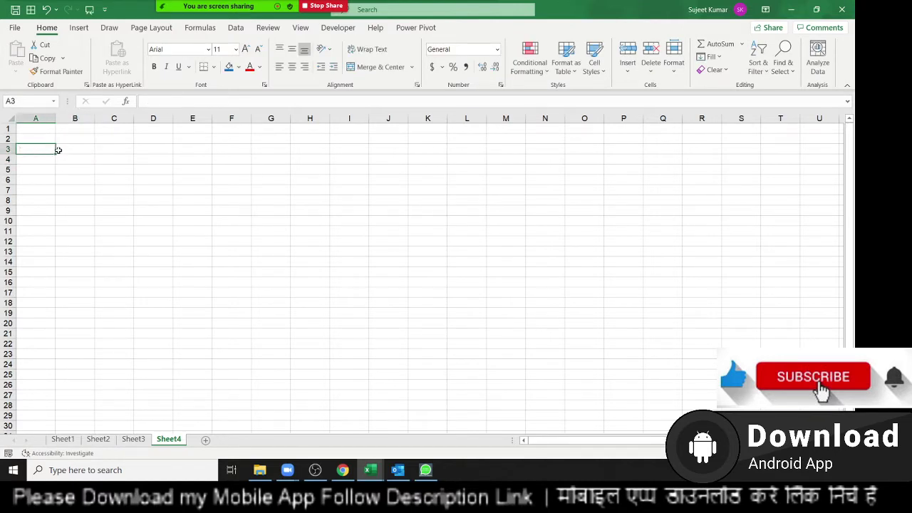
Copy Sheet3's Name and JAN–DEC header row into Sheet4's row 4.
click(142, 440)
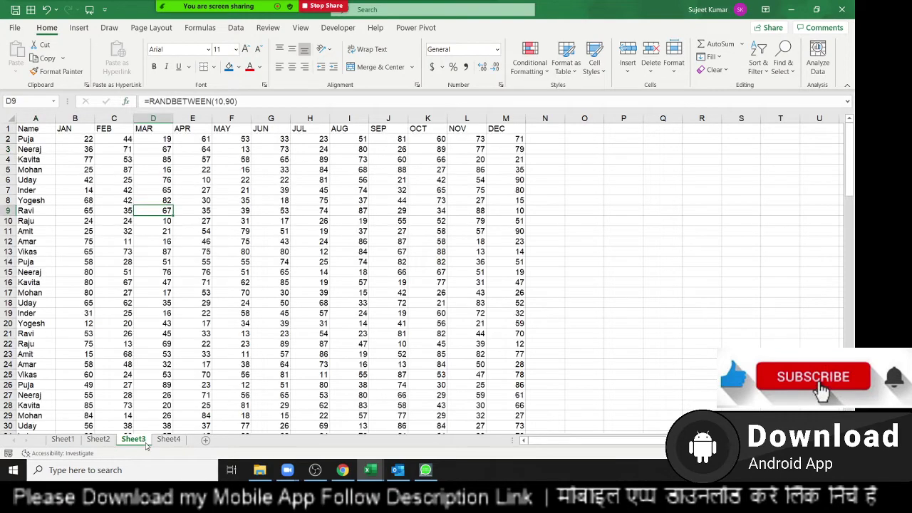
key(Home)
key(ctrl+shift+Right)
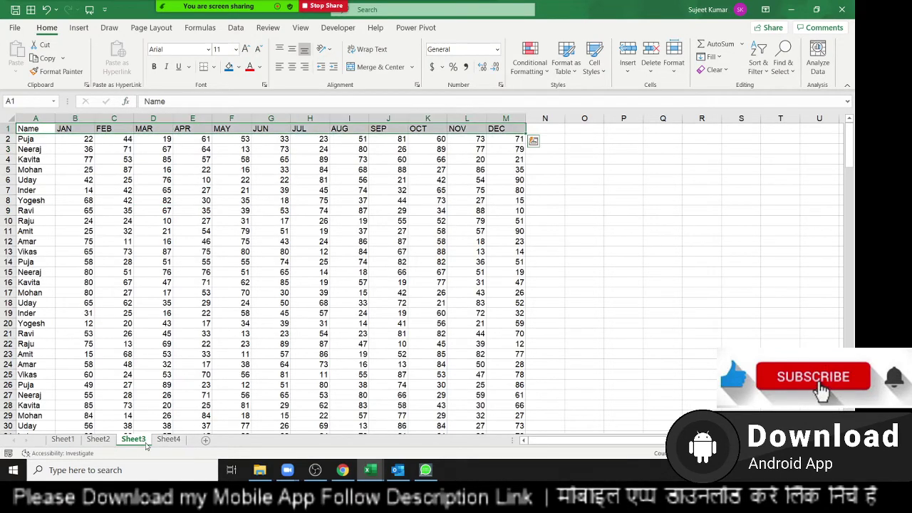
key(ctrl+c)
click(170, 440)
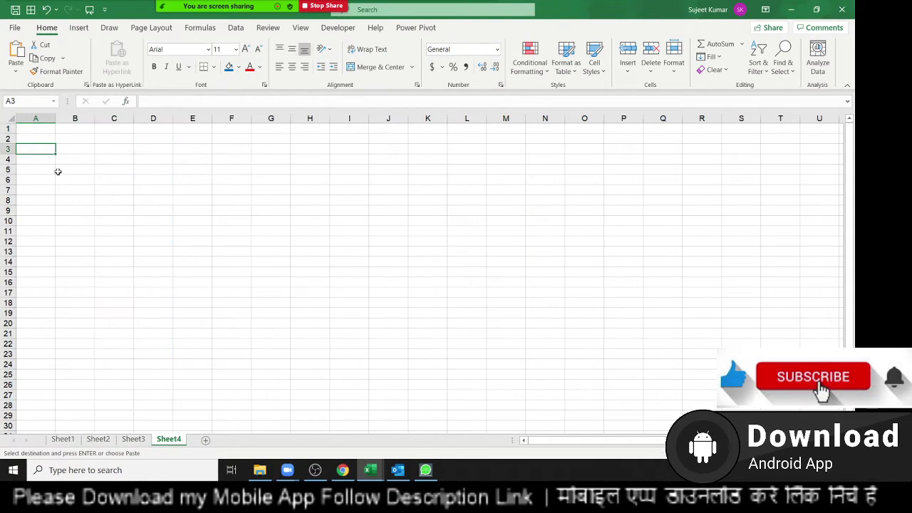
key(Down)
key(ctrl+v)
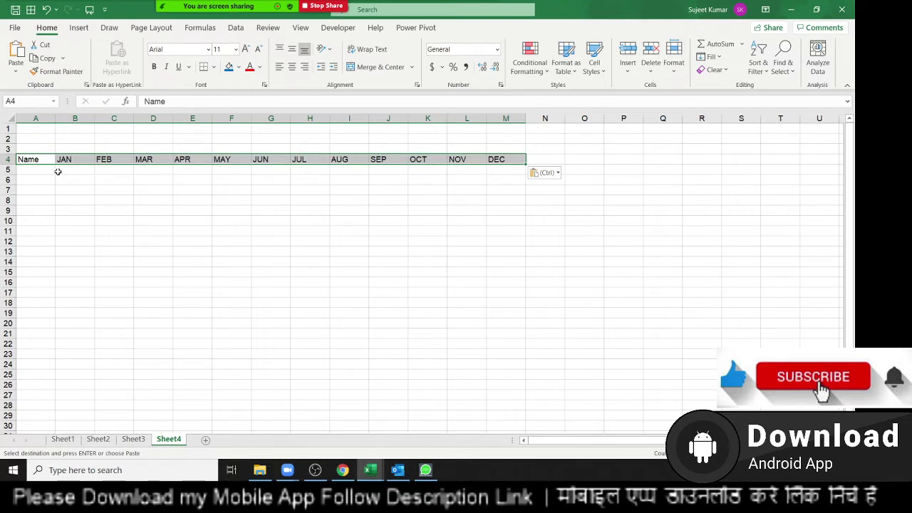
Start an OFFSET formula in A5 that references Sheet3!A1.
click(57, 172)
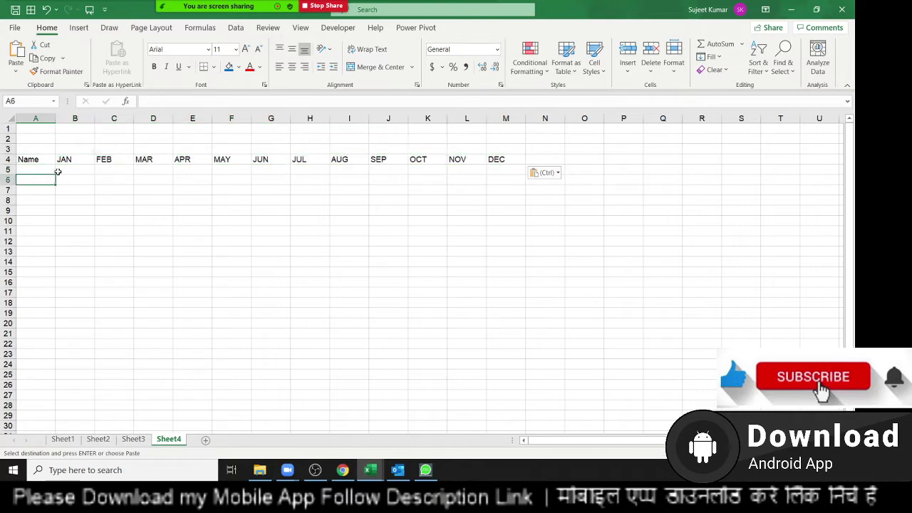
key(Up)
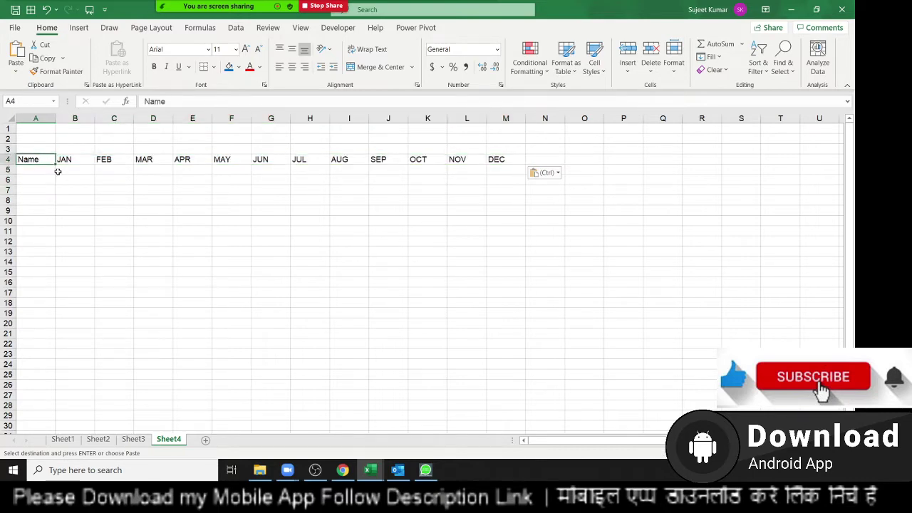
key(ctrl+Down)
key(ctrl+Home)
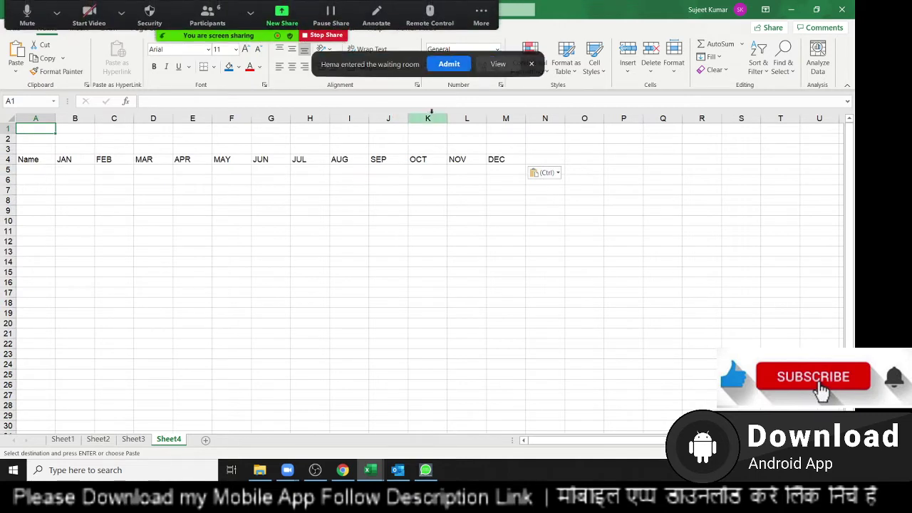
click(451, 65)
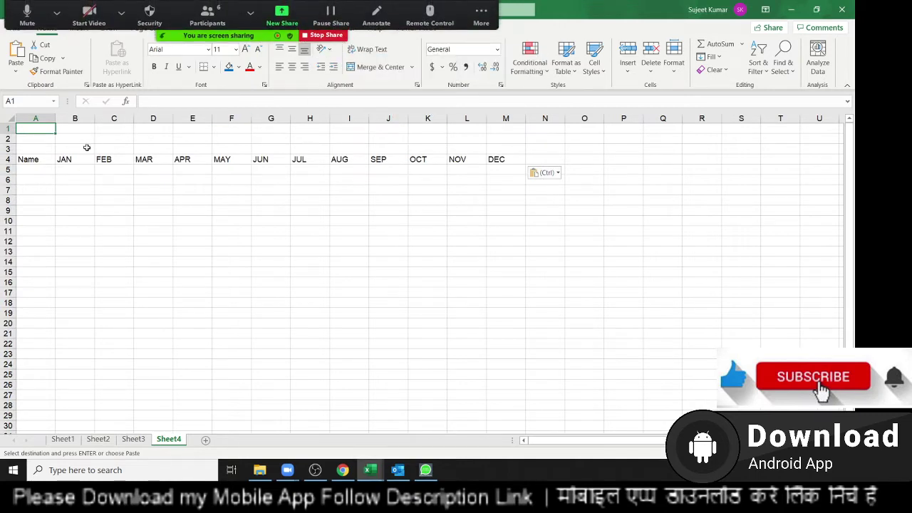
click(43, 140)
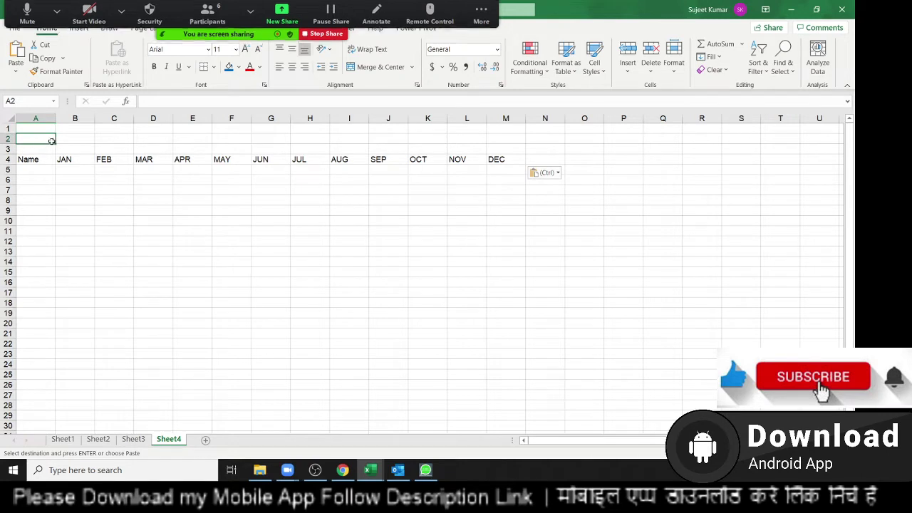
key(Down)
key(Down)
key(Down)
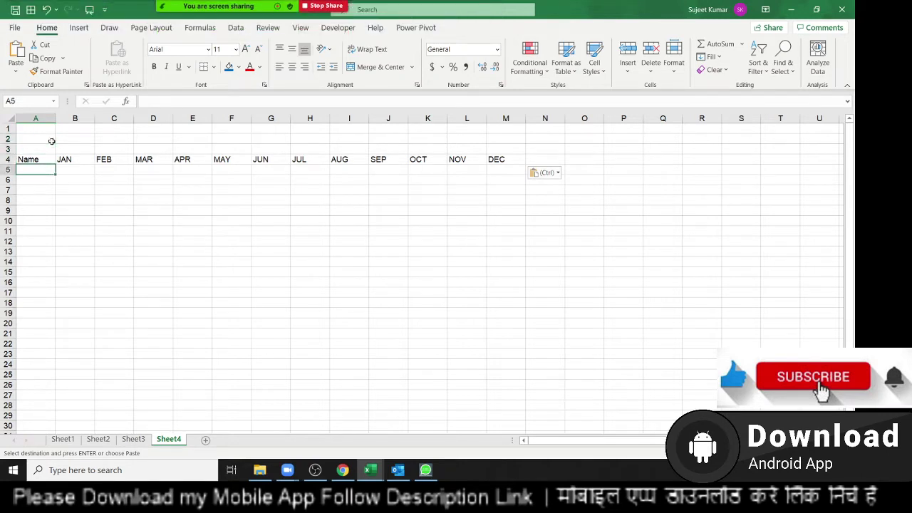
text(=off)
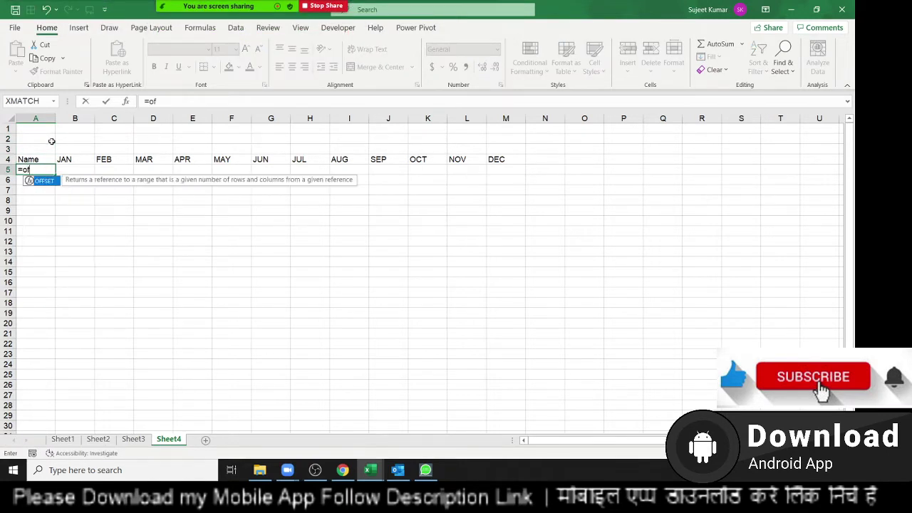
key(Tab)
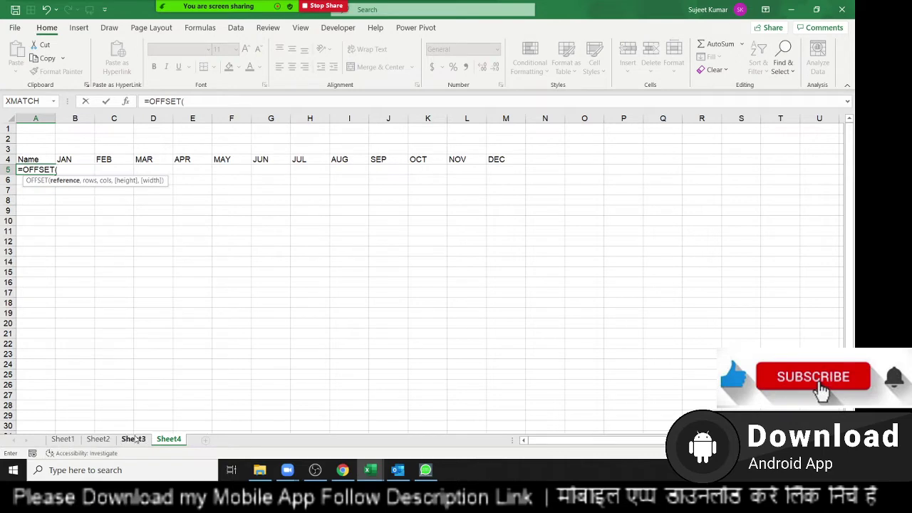
click(134, 438)
click(43, 128)
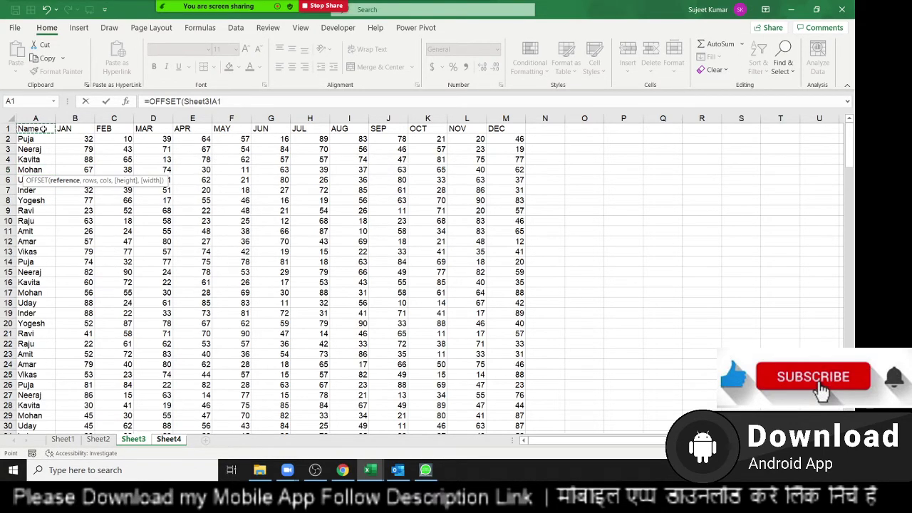
Complete it as =OFFSET(Sheet3!A1,Sheet4!$B$3,0), with B3 made absolute.
text(,)
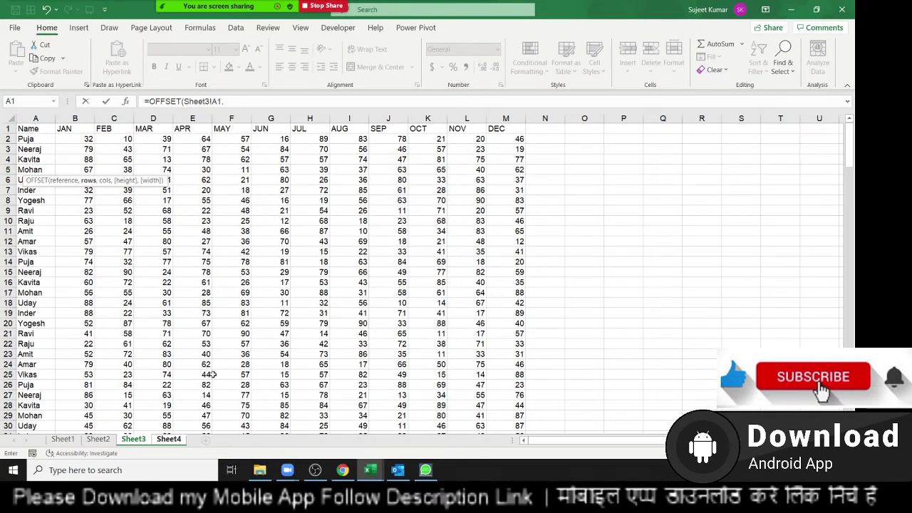
click(170, 439)
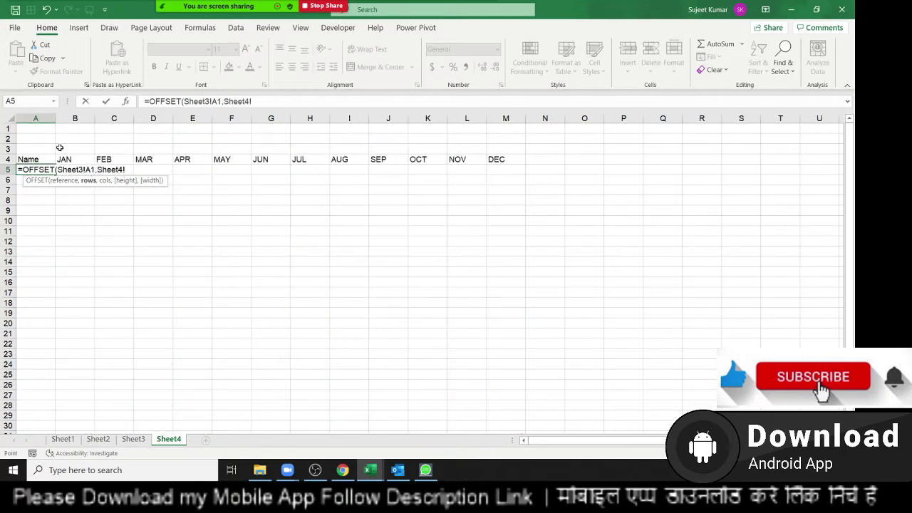
click(60, 148)
text(,0))
key(Return)
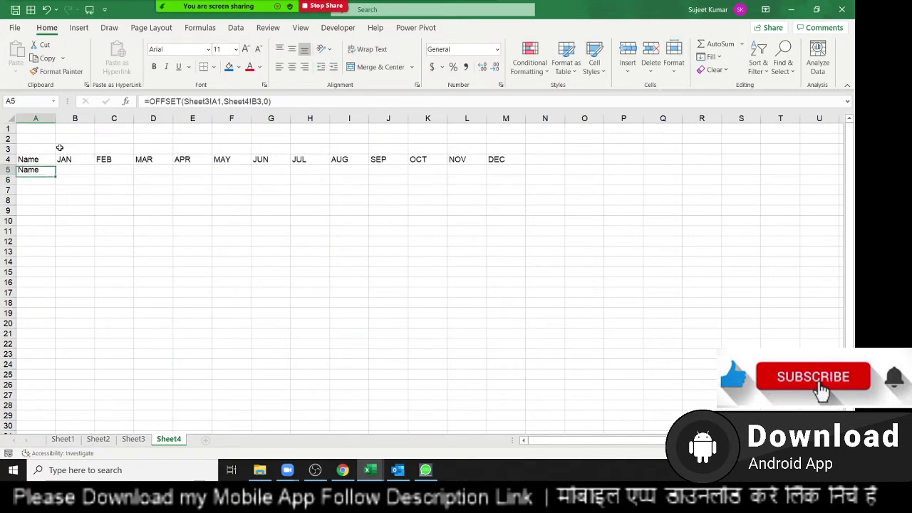
key(F2)
key(Left)
key(Left)
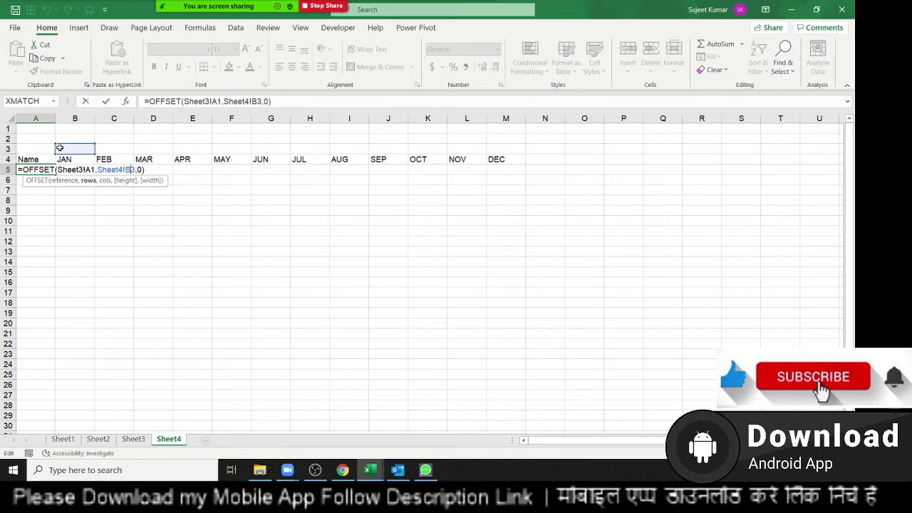
key(F4)
key(Return)
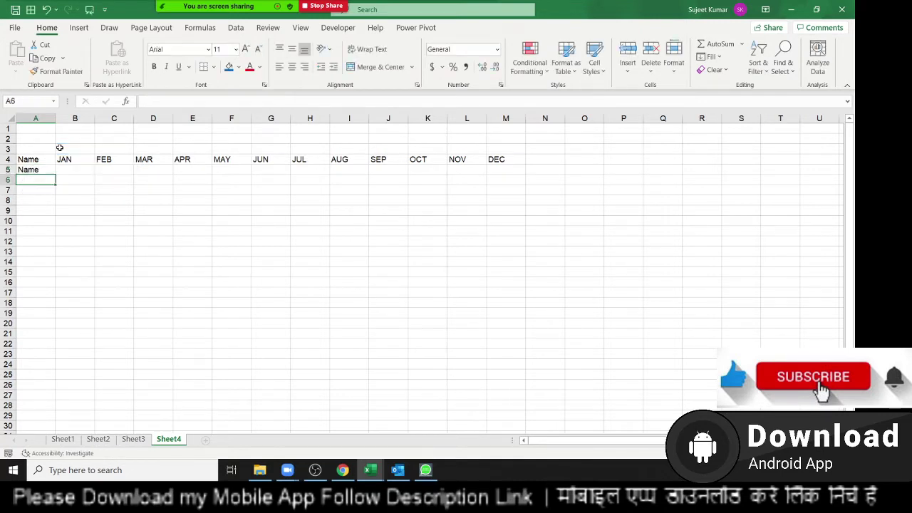
Fill the formula across A5:M5 with Ctrl+R and enter 1 in B3.
key(Up)
key(shift+Right)
key(shift+Right)
key(shift+Right)
key(shift+Right)
key(shift+Right)
key(shift+Right)
key(shift+Right)
key(shift+Left)
key(shift+Left)
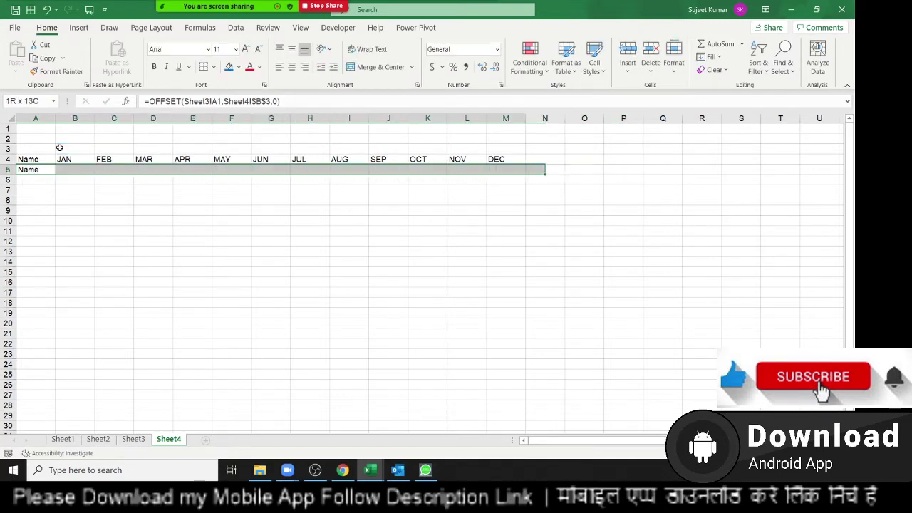
key(shift+Left)
key(ctrl+r)
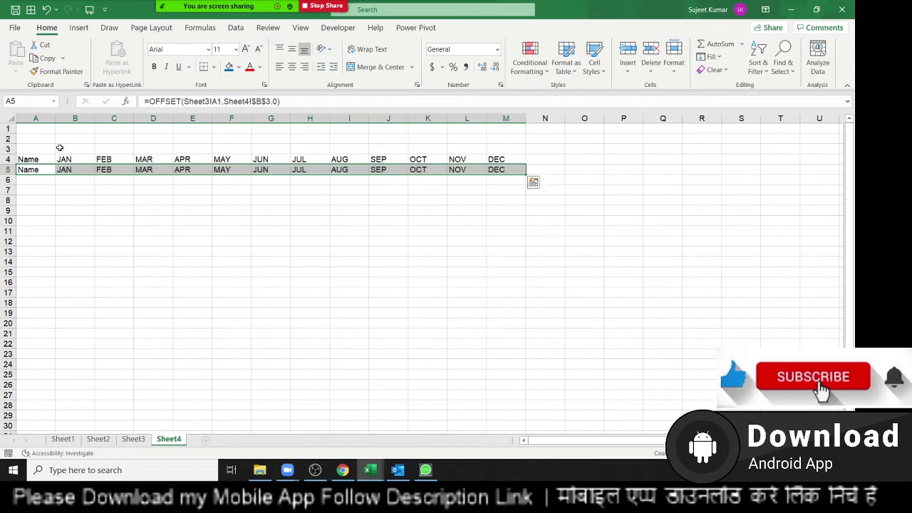
key(Up)
click(60, 148)
text(1)
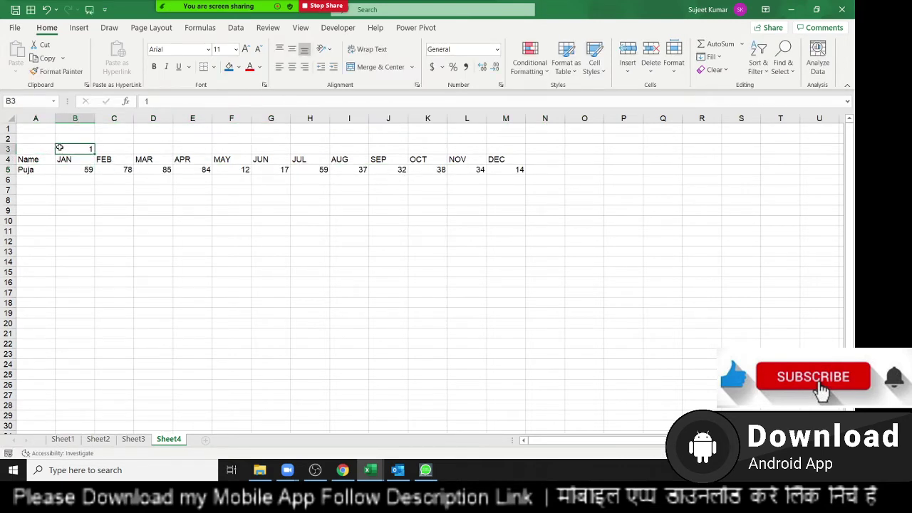
Format A4:M5 with All Borders, a dark blue fill and white font.
drag(53, 159, 500, 171)
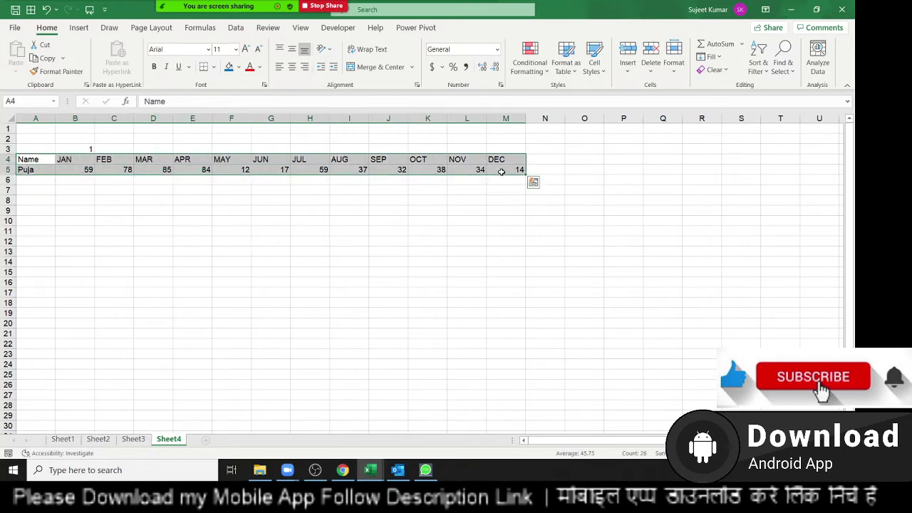
click(240, 68)
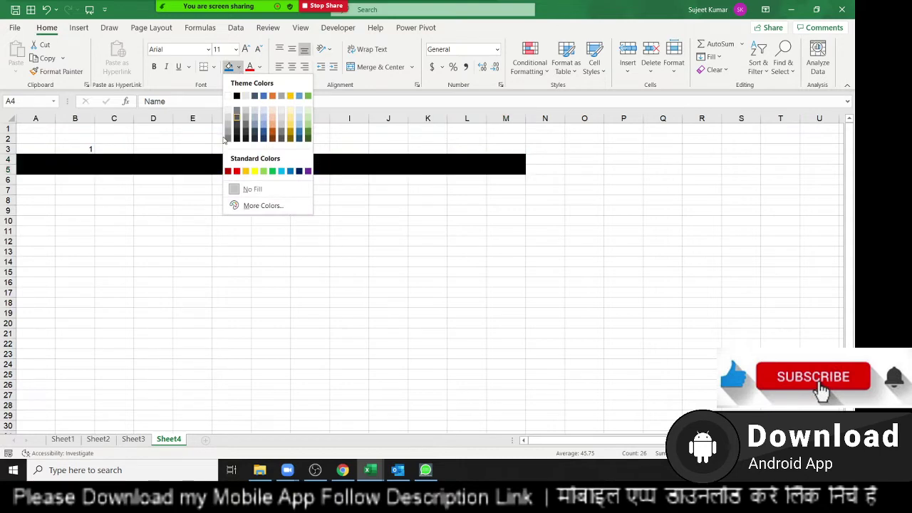
click(212, 67)
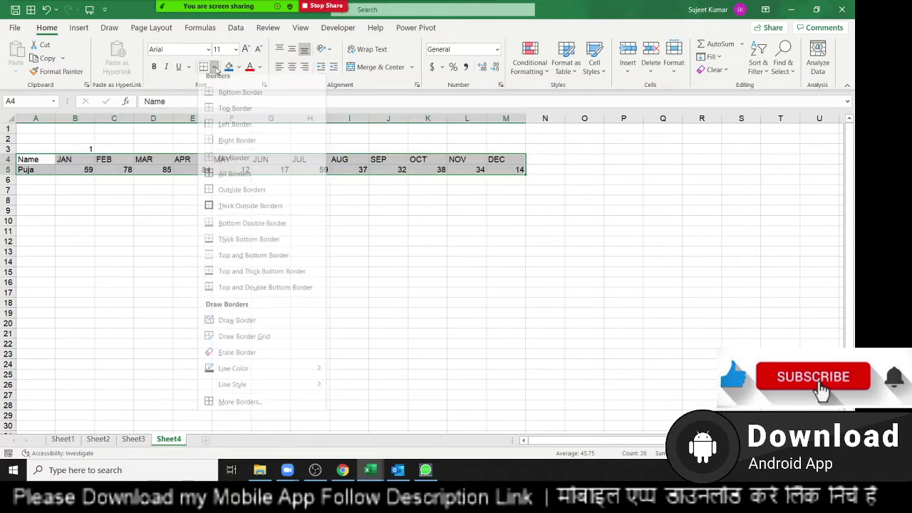
click(215, 179)
click(229, 66)
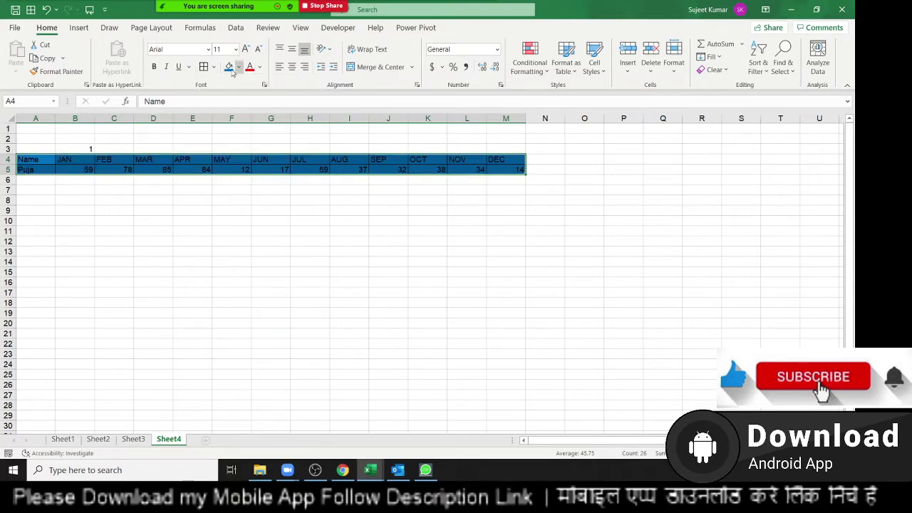
click(260, 67)
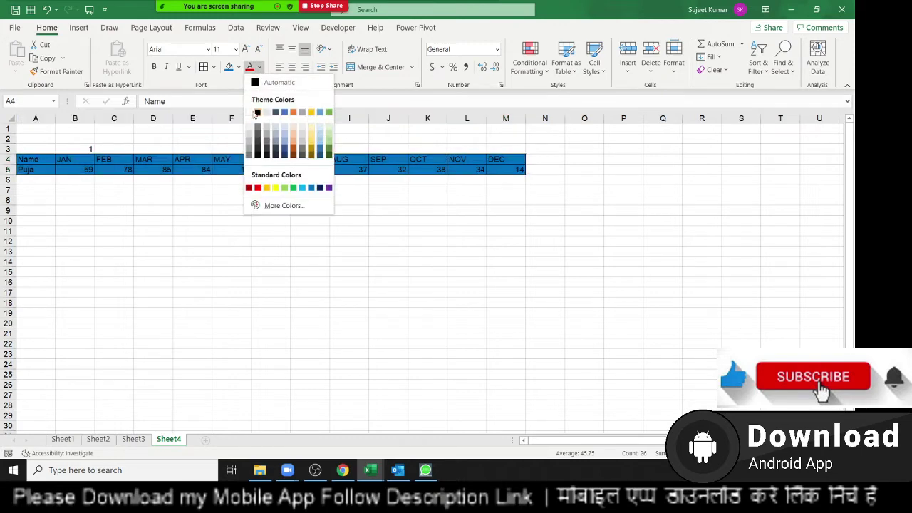
click(249, 111)
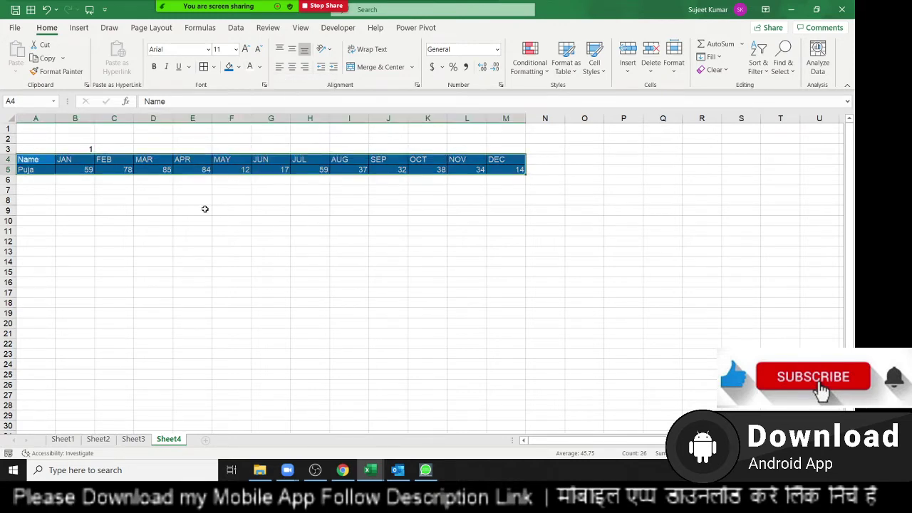
key(ctrl+q)
key(Escape)
click(205, 208)
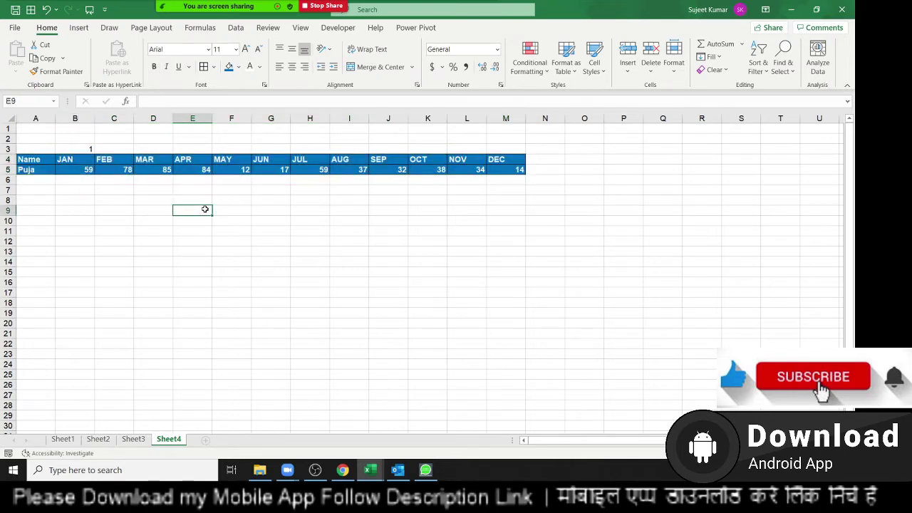
click(102, 205)
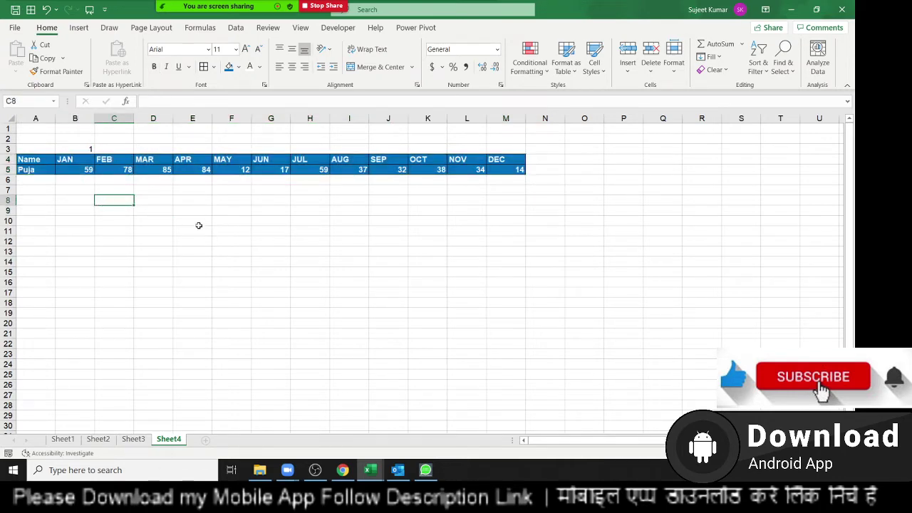
Insert a spin button form control from the Developer tab.
click(337, 29)
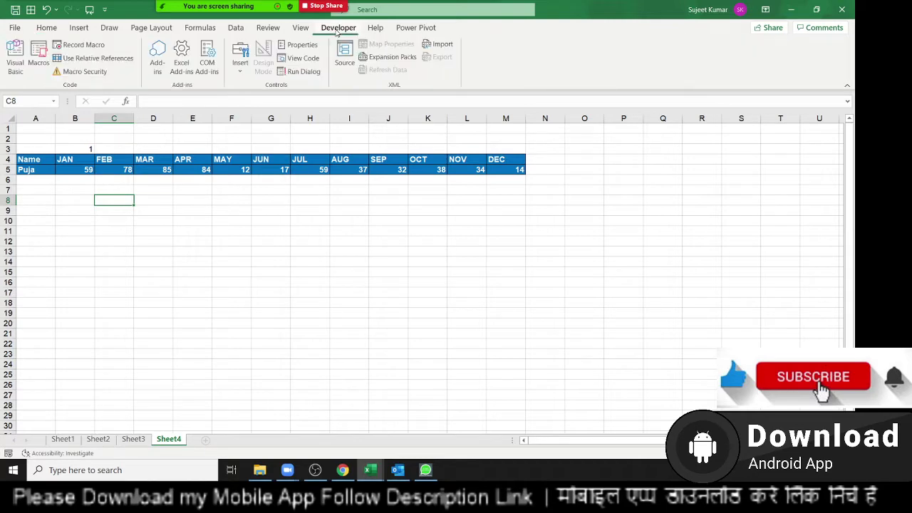
click(242, 68)
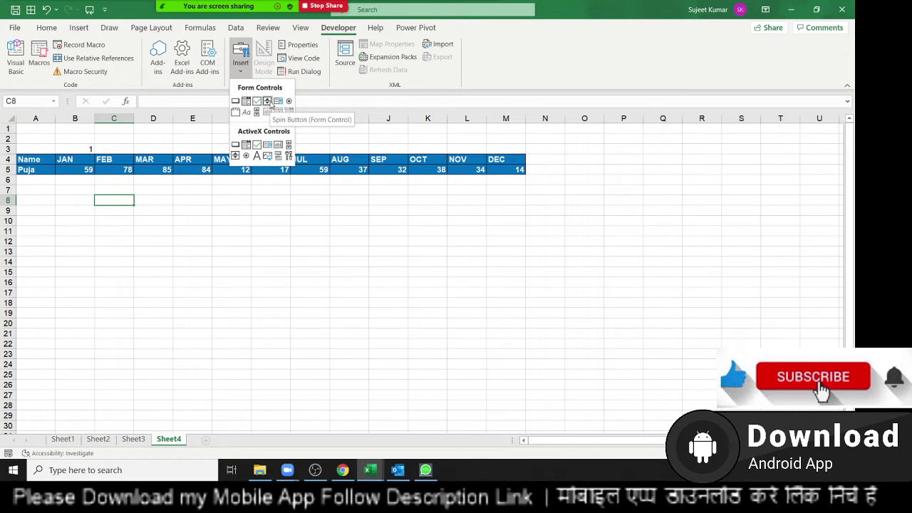
click(268, 101)
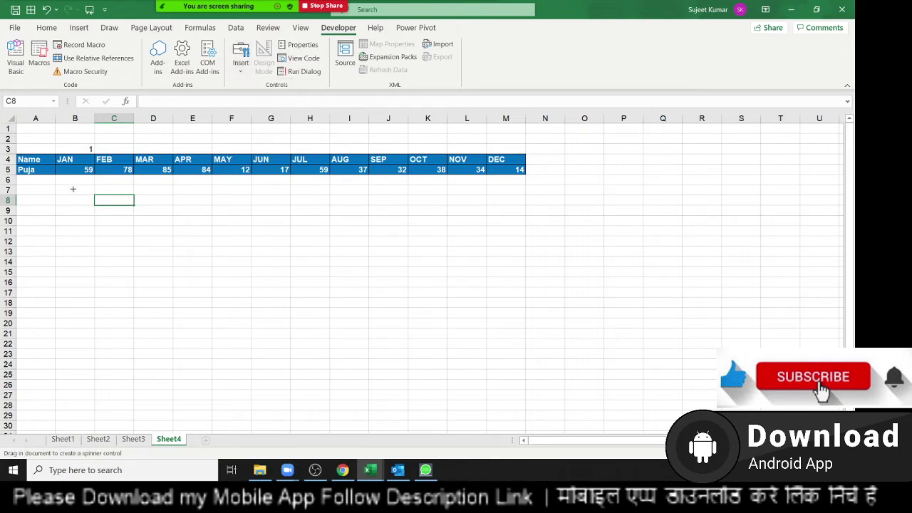
drag(73, 189, 364, 214)
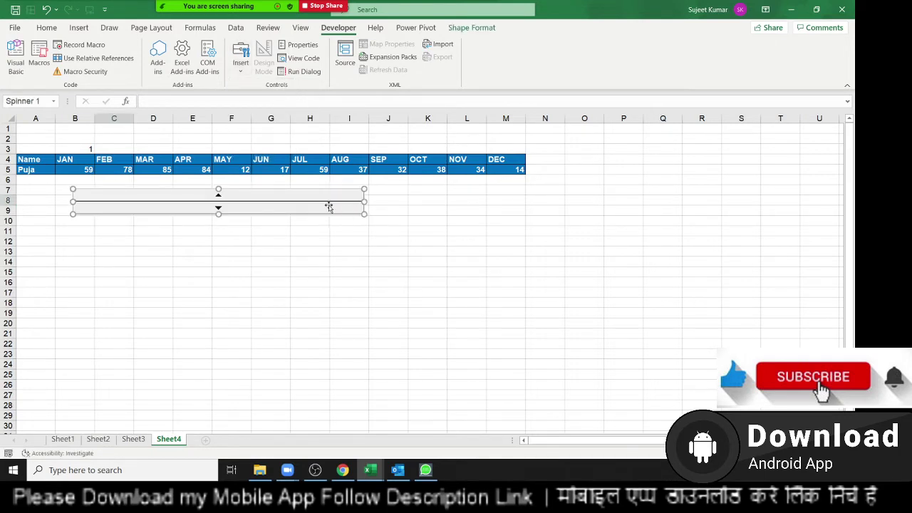
Resize the spin button smaller and move it into column N beside rows 3–7.
drag(218, 214, 204, 306)
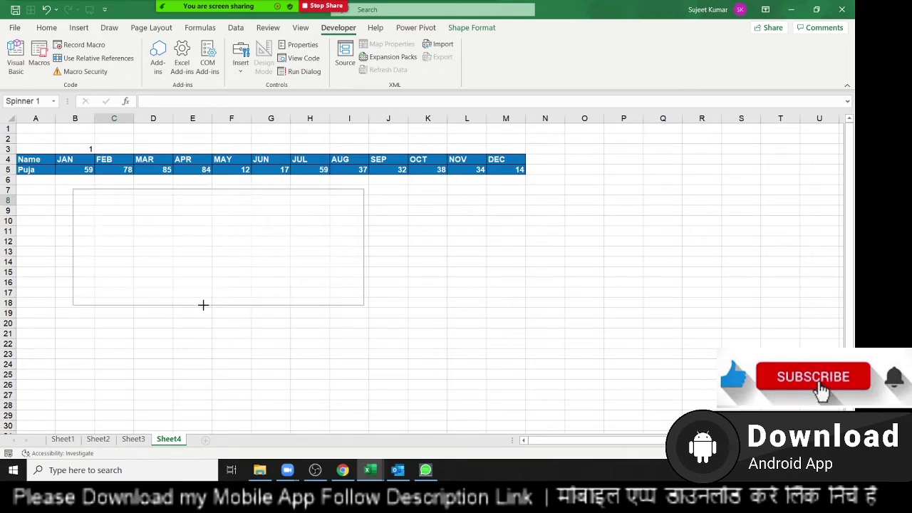
mouse_move(363, 243)
mouse_down()
mouse_move(96, 236)
mouse_move(554, 214)
mouse_move(542, 169)
mouse_up()
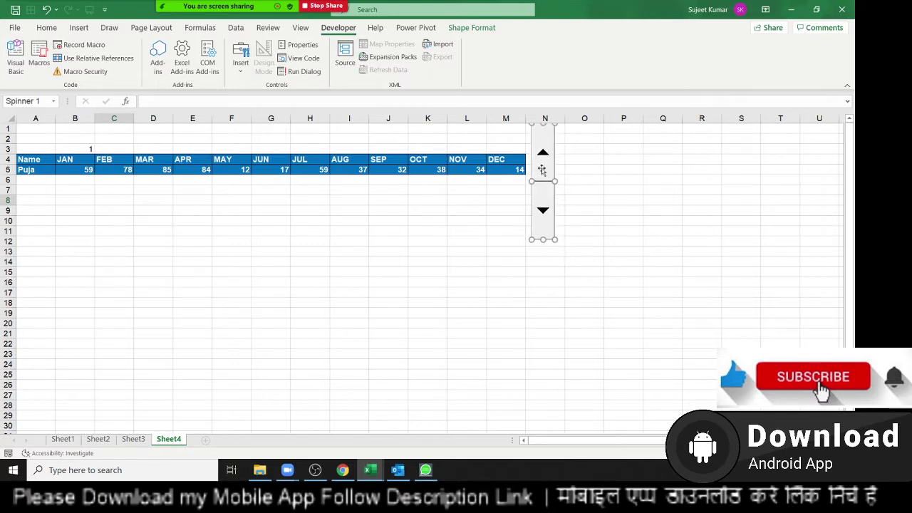
drag(544, 239, 545, 197)
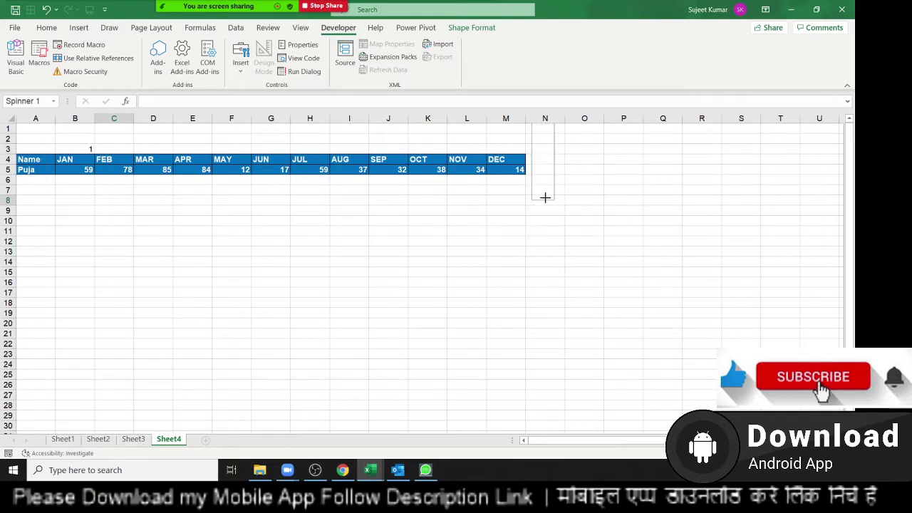
mouse_move(541, 143)
mouse_down()
mouse_move(543, 134)
mouse_move(544, 152)
mouse_up()
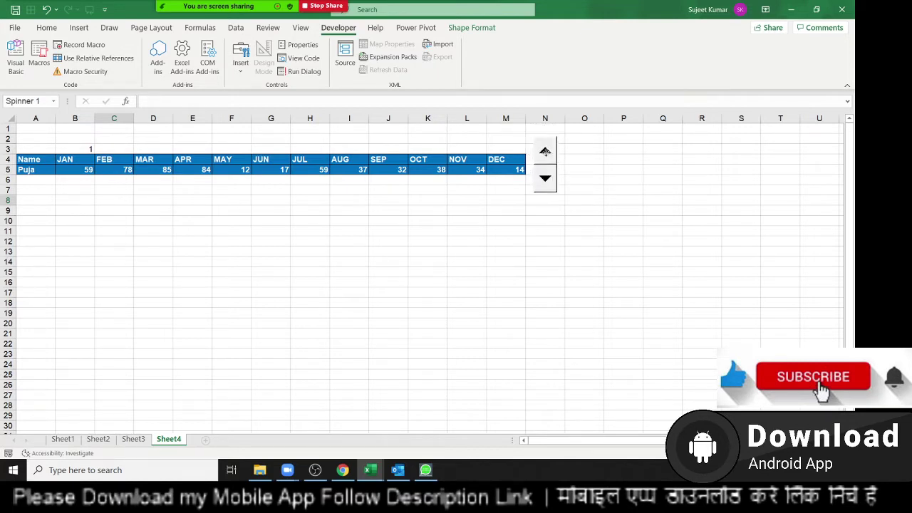
drag(544, 153, 545, 149)
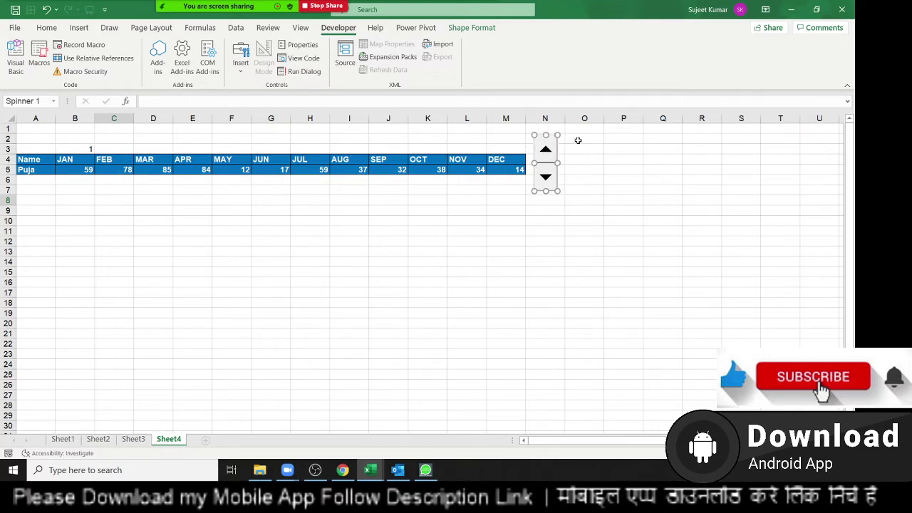
click(579, 141)
drag(583, 141, 620, 154)
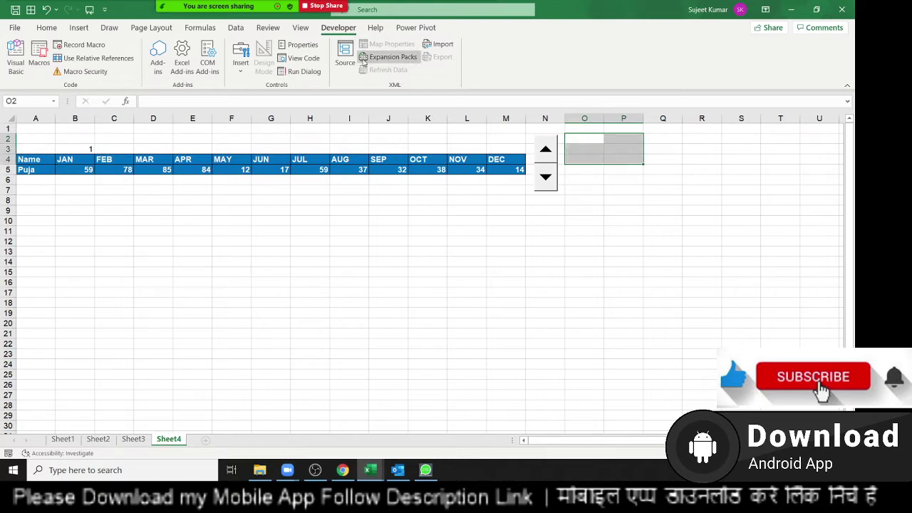
Merge and center O2:P3 and label it Next.
click(47, 27)
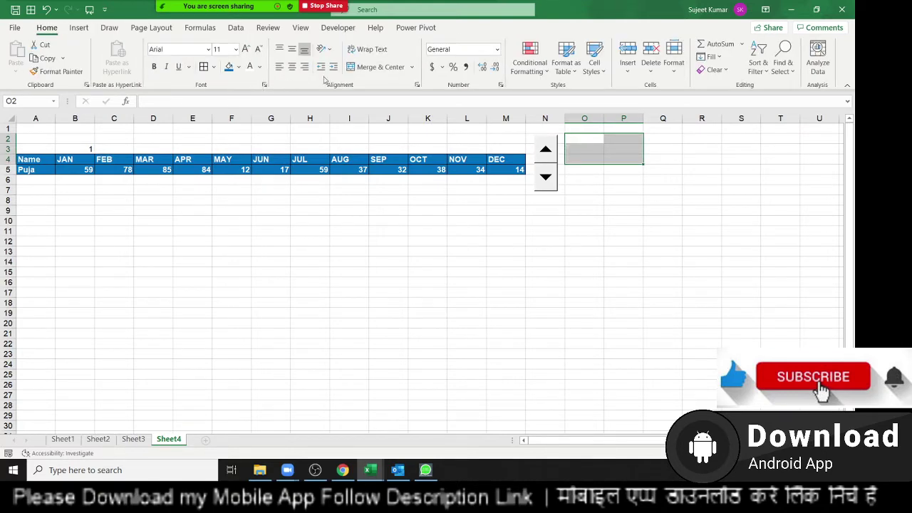
click(388, 67)
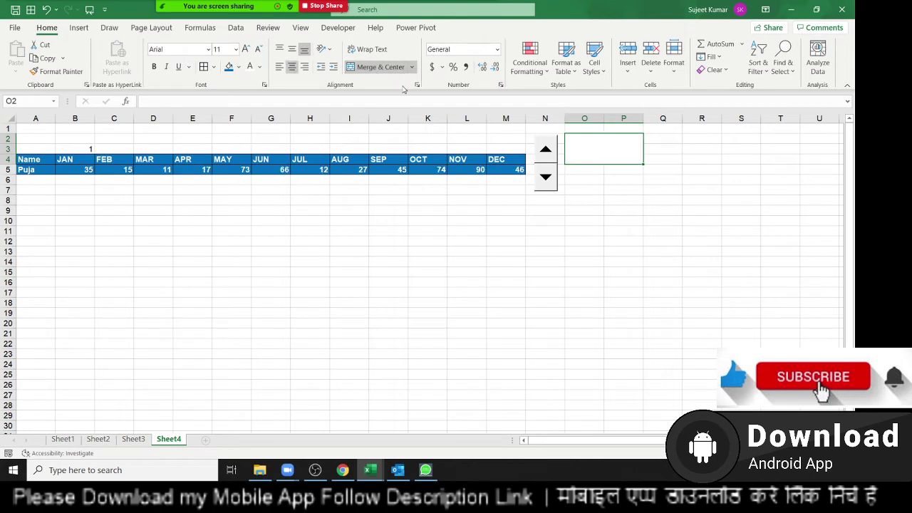
text(Ne)
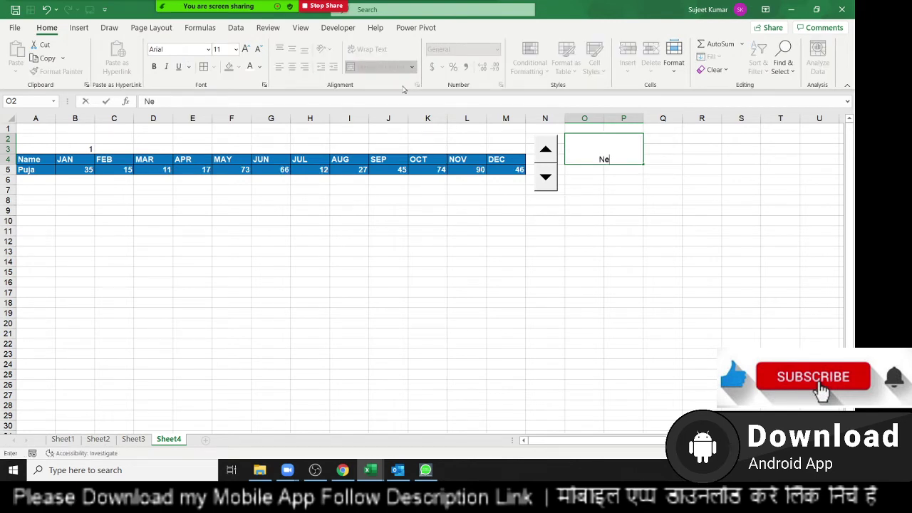
text(st)
key(BackSpace)
key(BackSpace)
text(xt\)
key(BackSpace)
key(Return)
Merge and center O5:P7, label it Pre., and give it a top border.
key(shift+Right)
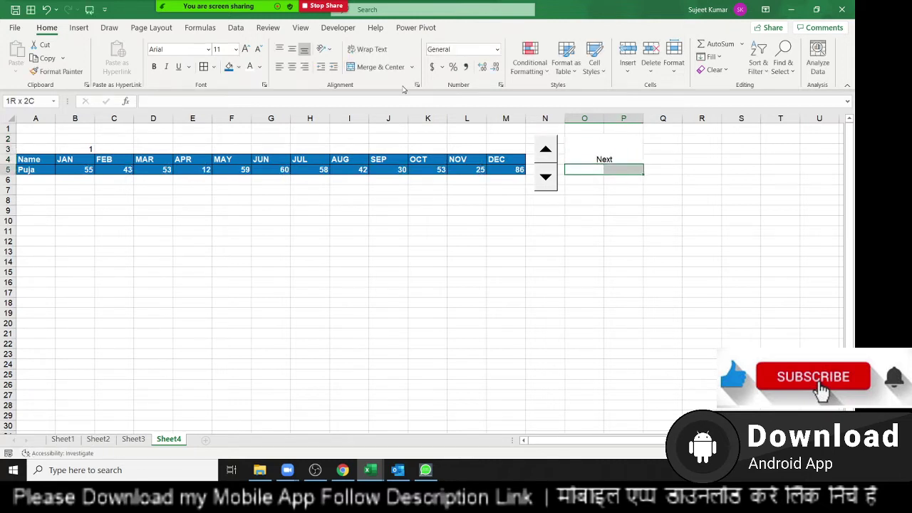
key(shift+Down)
key(shift+Down)
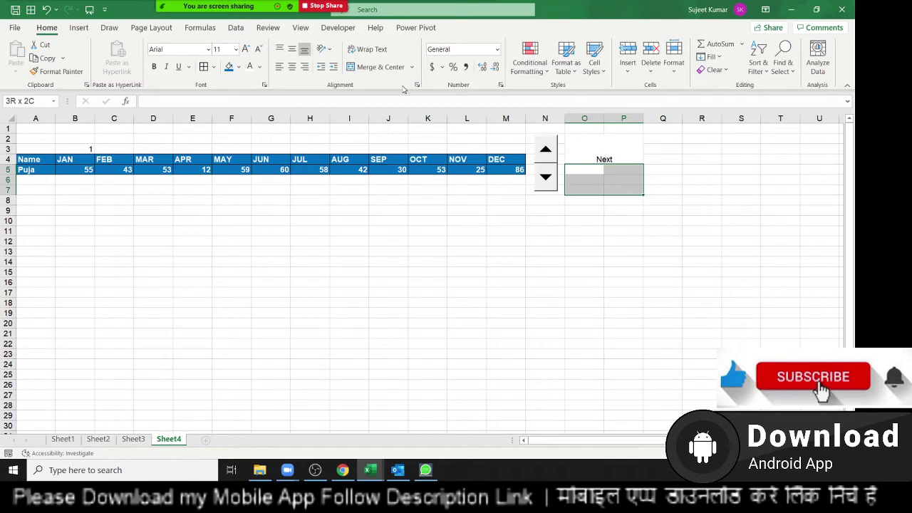
click(364, 71)
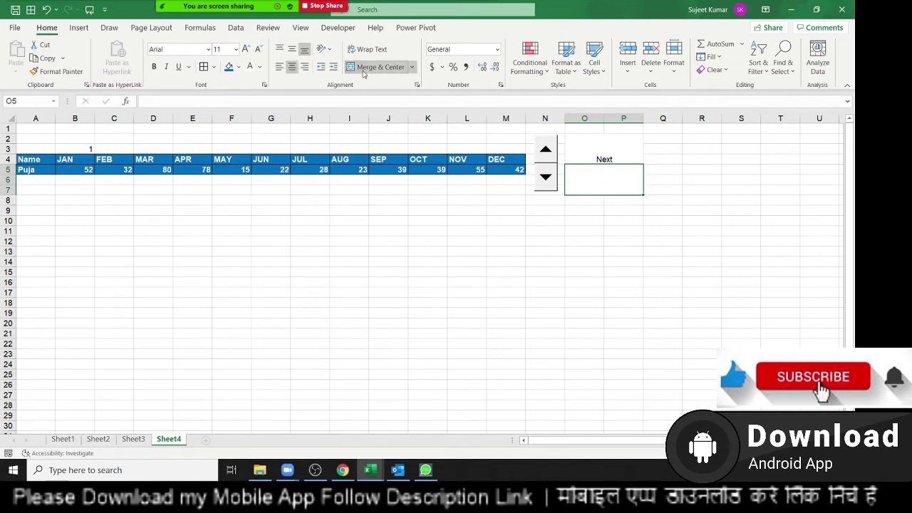
text(Pr)
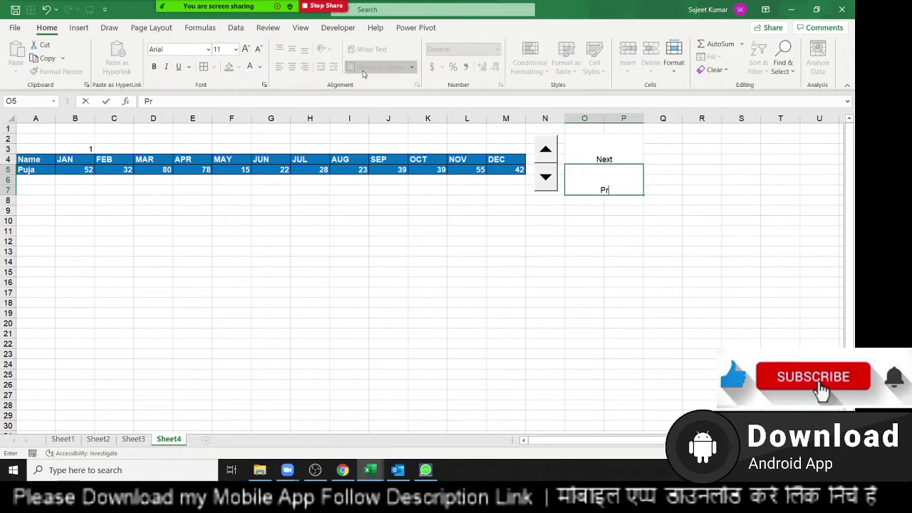
text(e.)
key(Return)
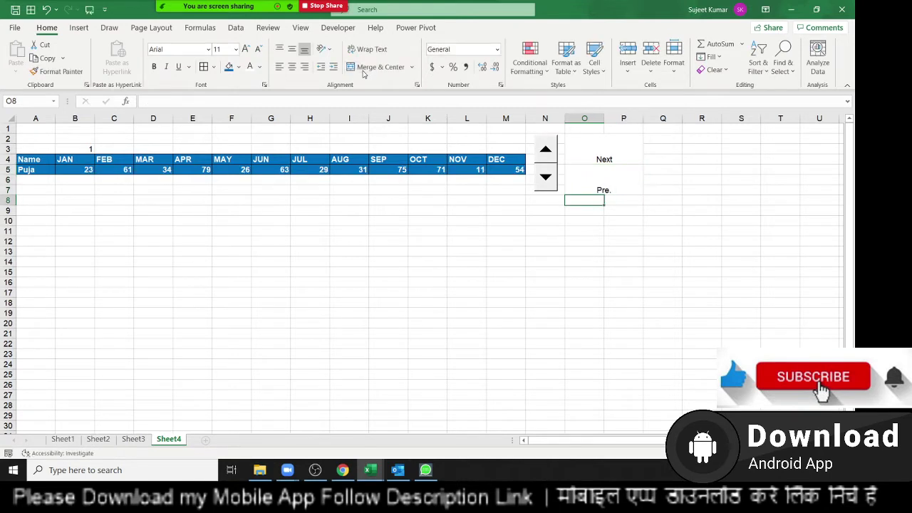
key(Up)
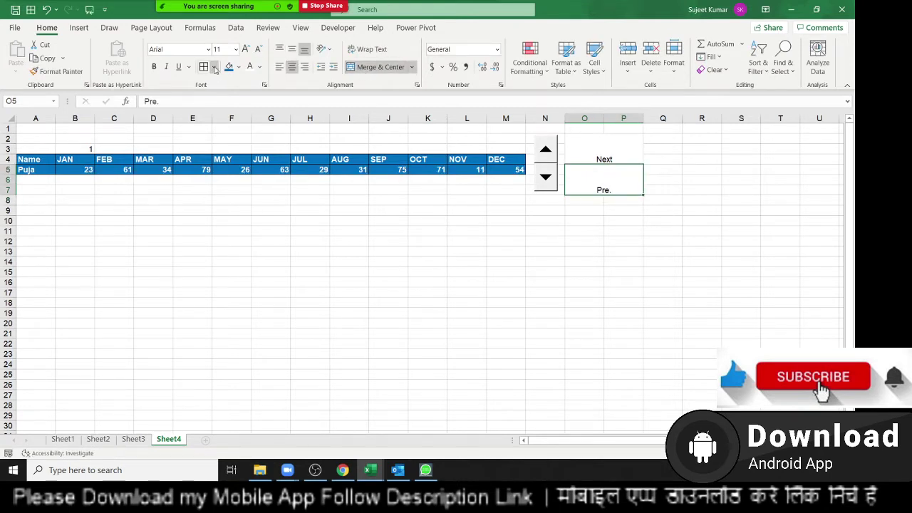
click(213, 66)
click(217, 117)
click(506, 291)
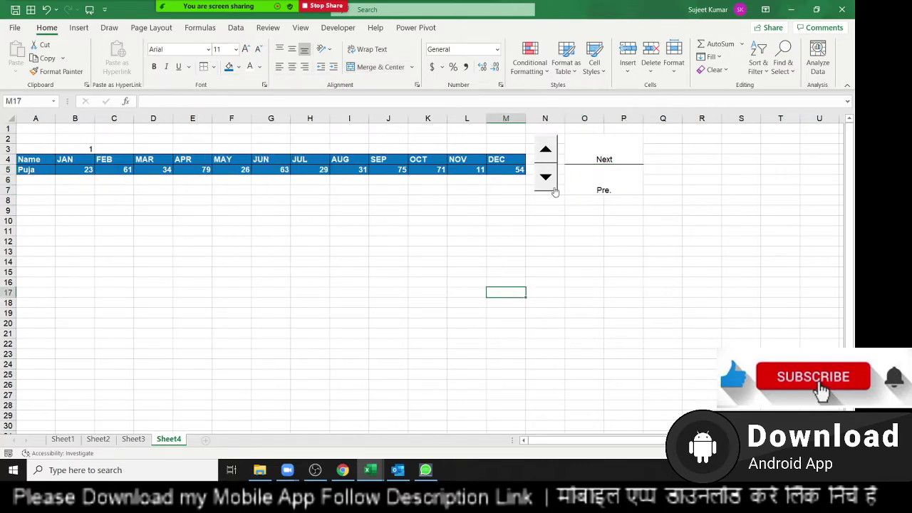
Nudge the spin button right and down to line up with the labels.
right_click(546, 152)
key(Escape)
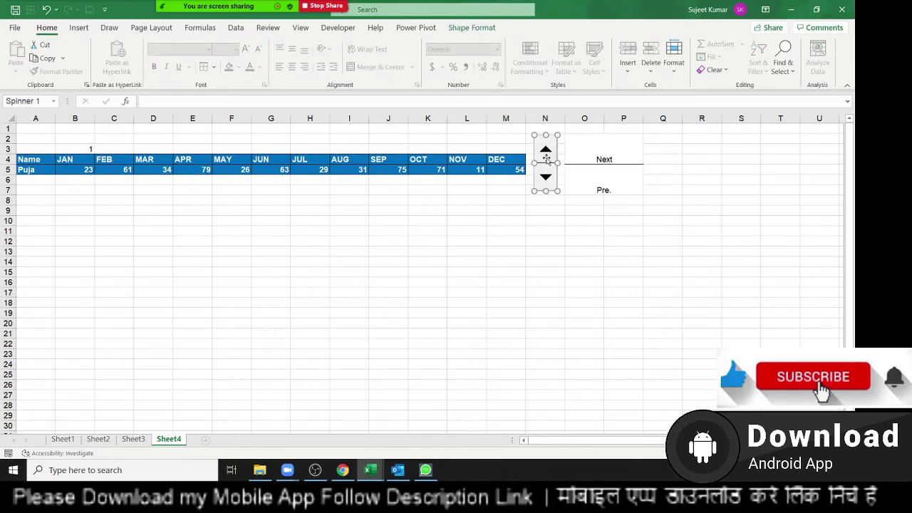
key(Right)
key(Right)
key(Right)
key(Right)
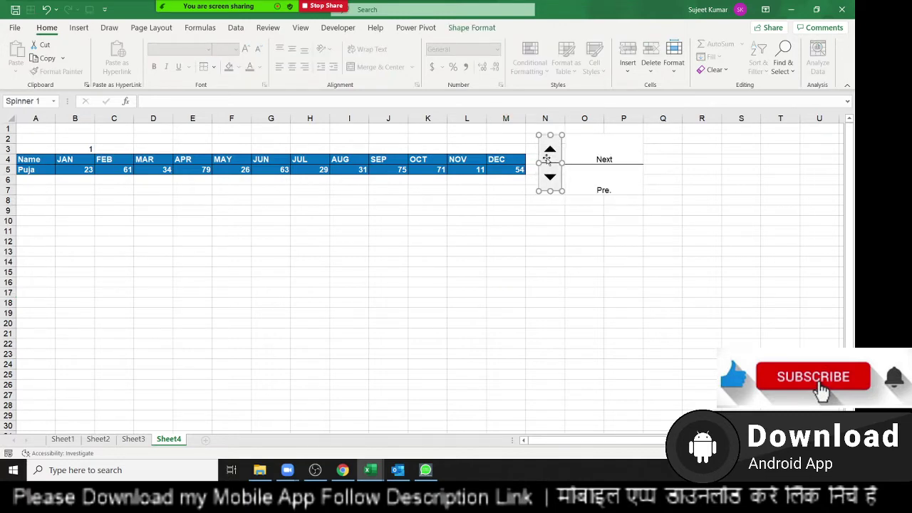
key(Right)
key(Right)
key(Down)
key(Right)
key(Right)
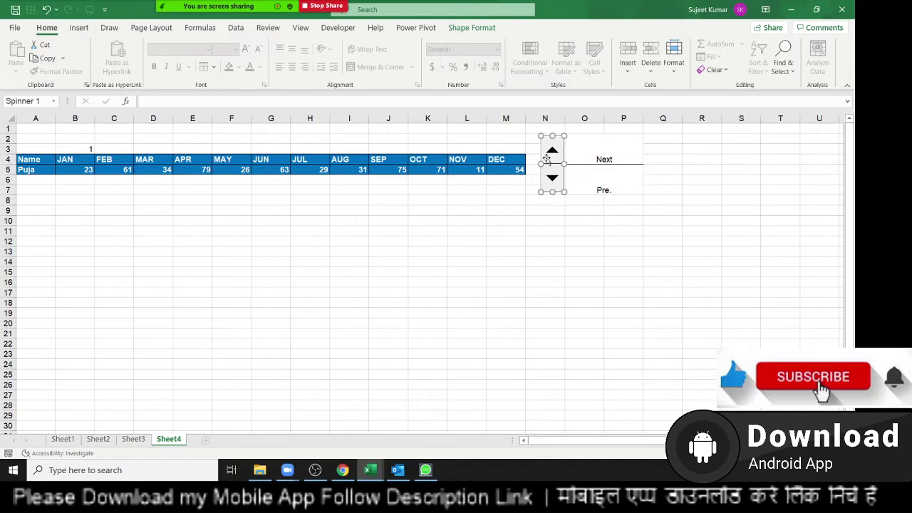
click(555, 281)
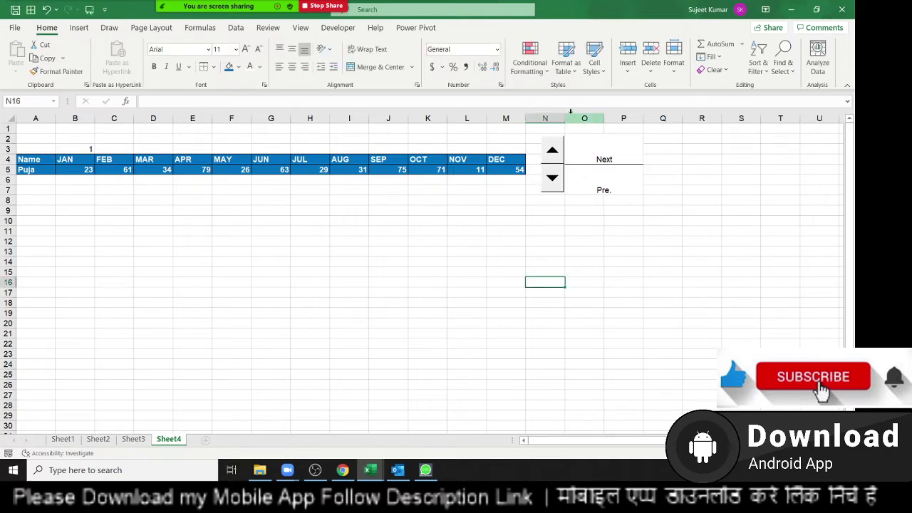
Narrow column N so the spinner sits close to the table.
mouse_move(568, 116)
mouse_down()
mouse_move(542, 118)
mouse_move(561, 122)
mouse_up()
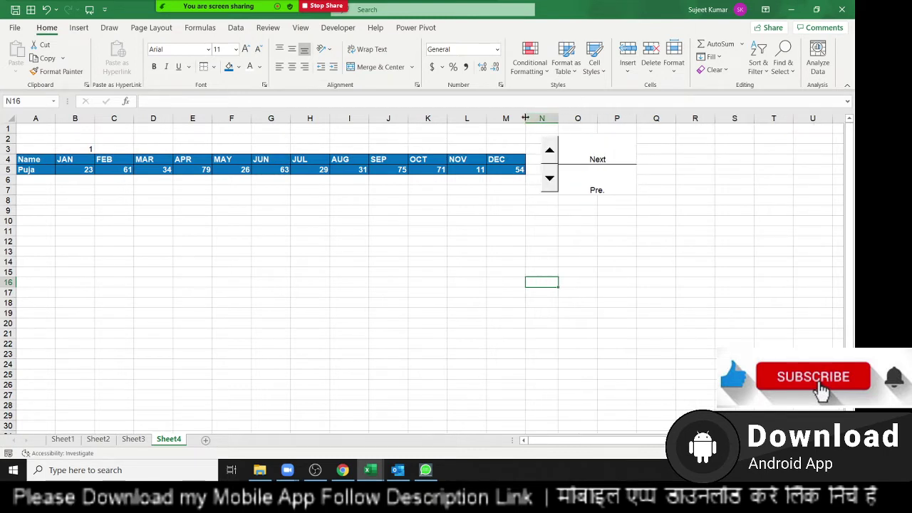
click(578, 271)
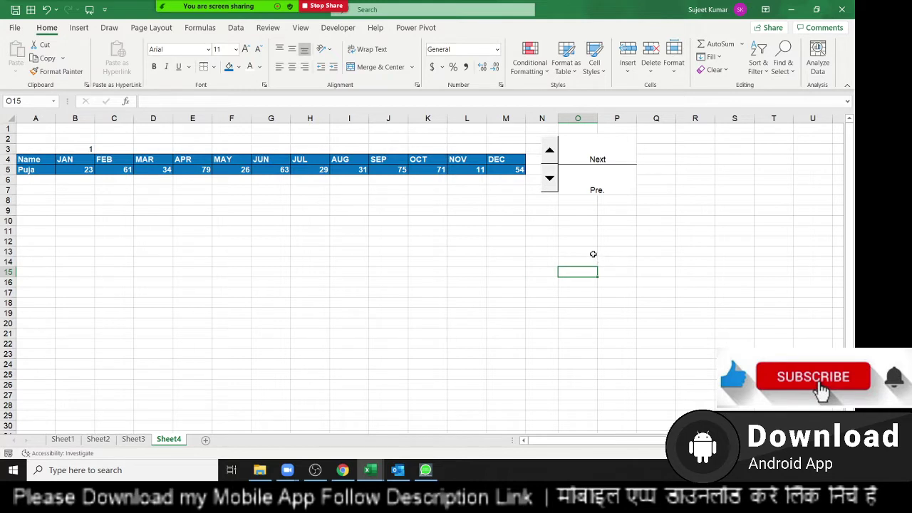
click(592, 253)
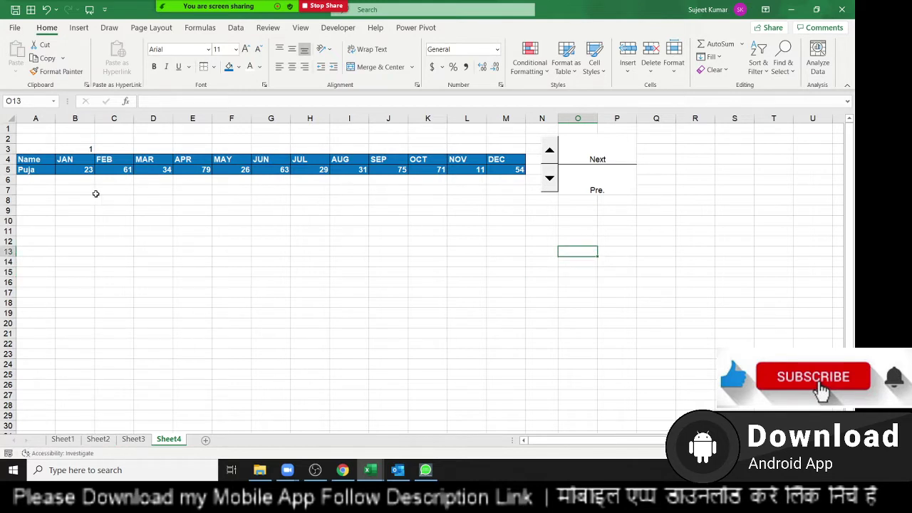
In Format Control's Control tab, set the spin button's cell link to B3.
right_click(547, 178)
click(602, 288)
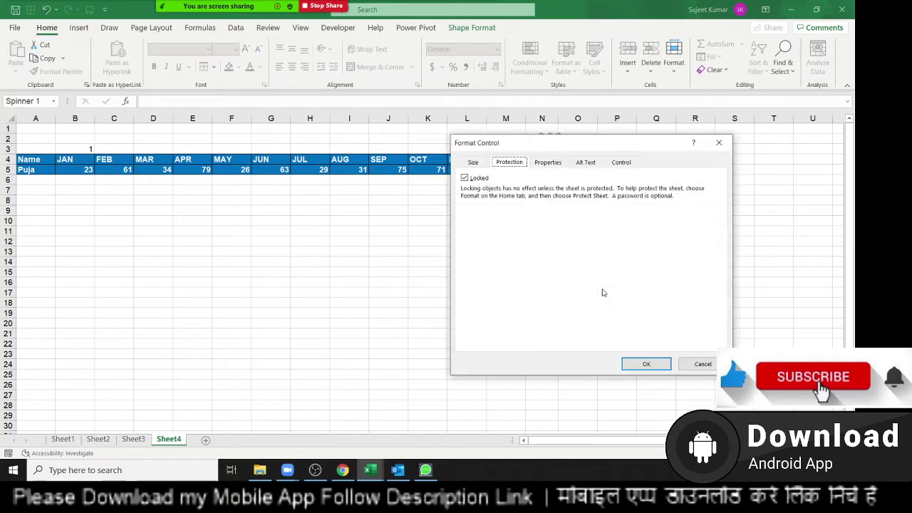
click(622, 163)
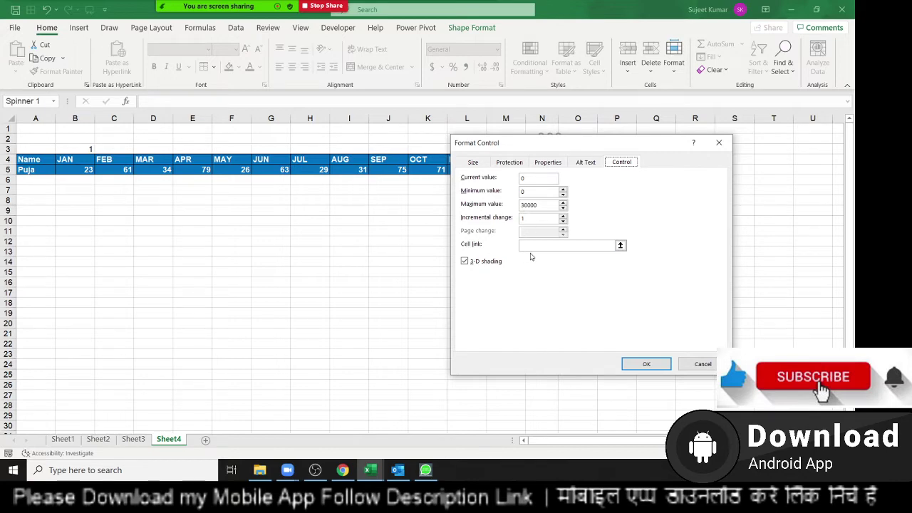
click(532, 245)
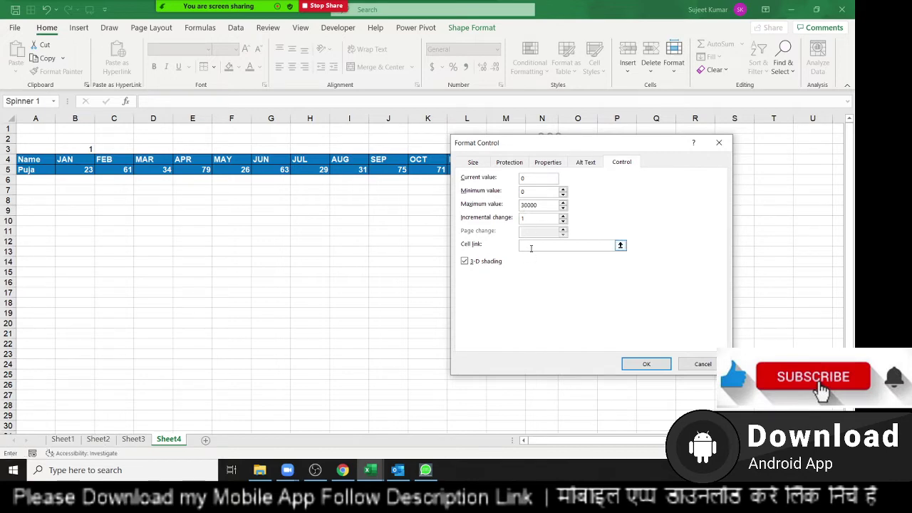
click(78, 146)
click(645, 363)
click(405, 259)
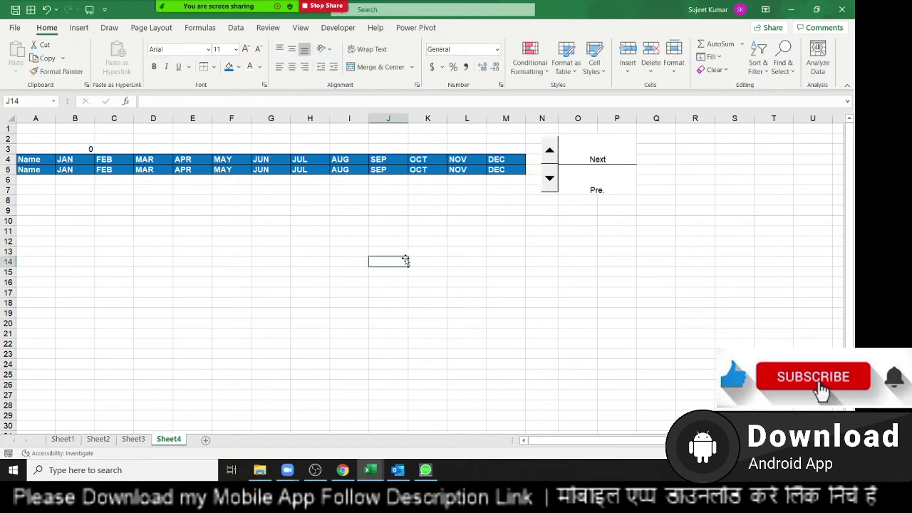
Step through the names with the spinner arrows until B3 reads 17, showing Uday's figures.
click(552, 148)
click(551, 148)
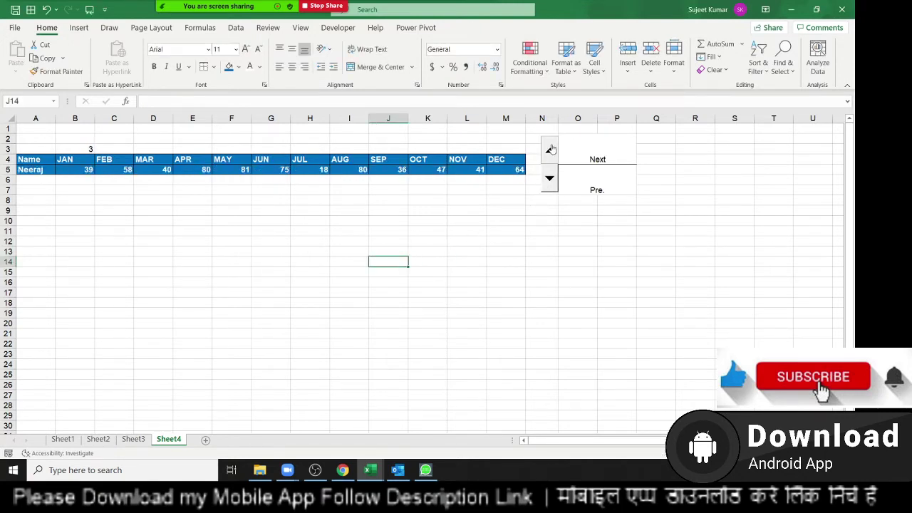
click(551, 148)
click(551, 148)
click(551, 148)
click(551, 148)
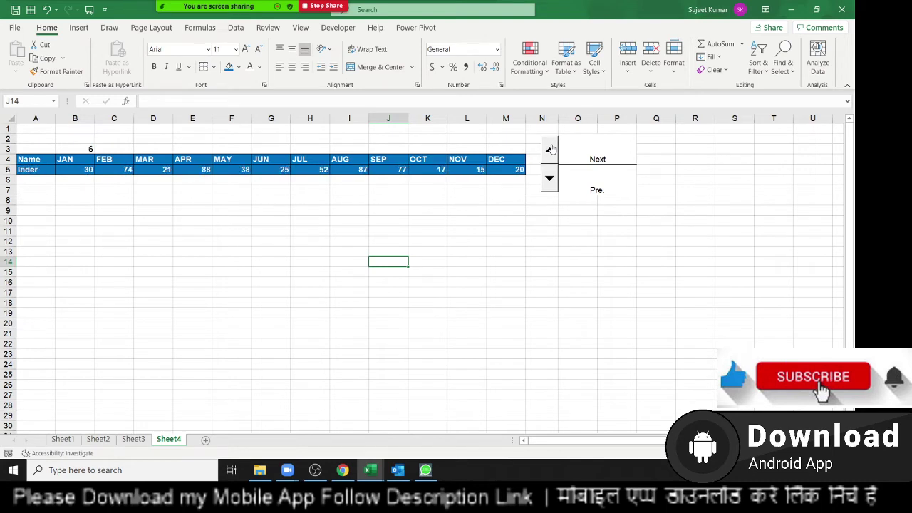
click(551, 148)
click(551, 148)
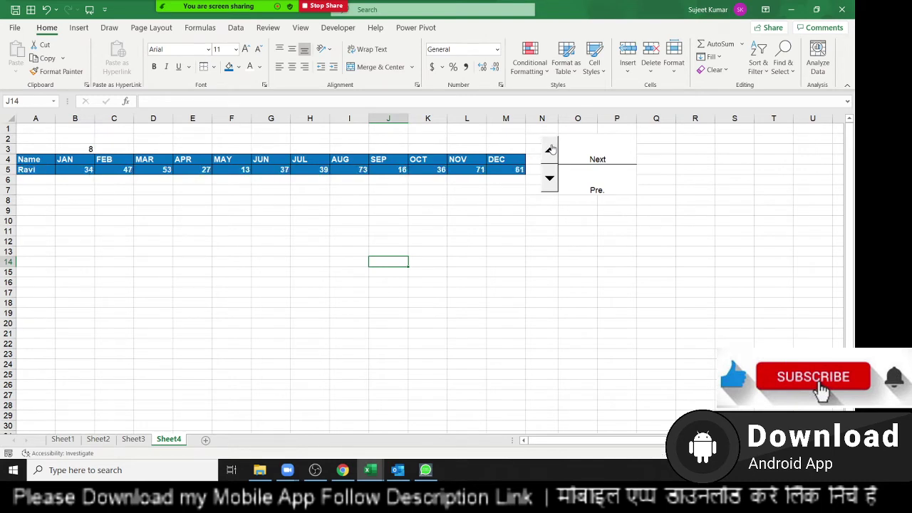
click(551, 148)
click(551, 148)
click(551, 148)
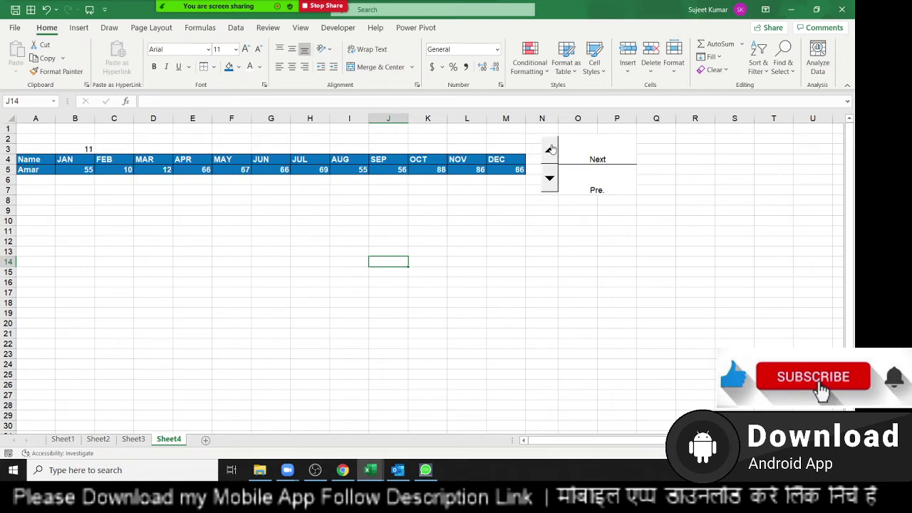
click(551, 148)
click(551, 148)
click(551, 148)
click(551, 148)
click(548, 178)
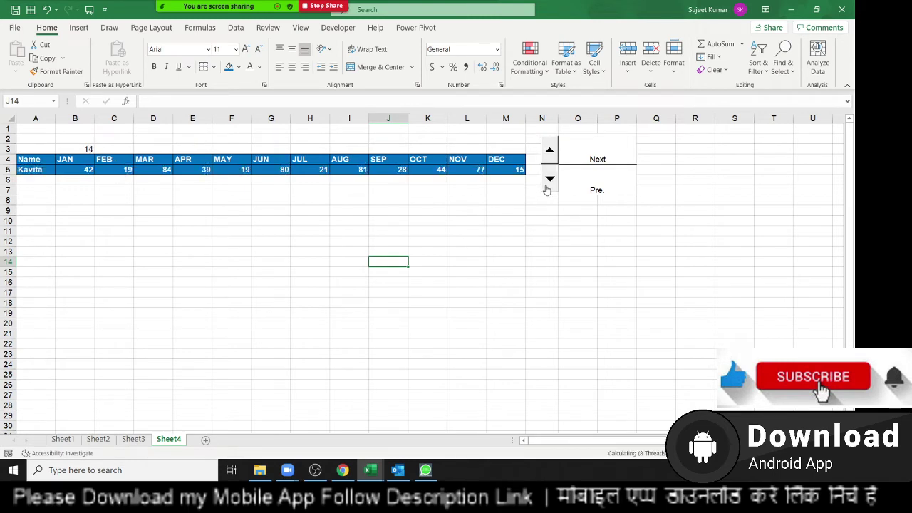
click(549, 178)
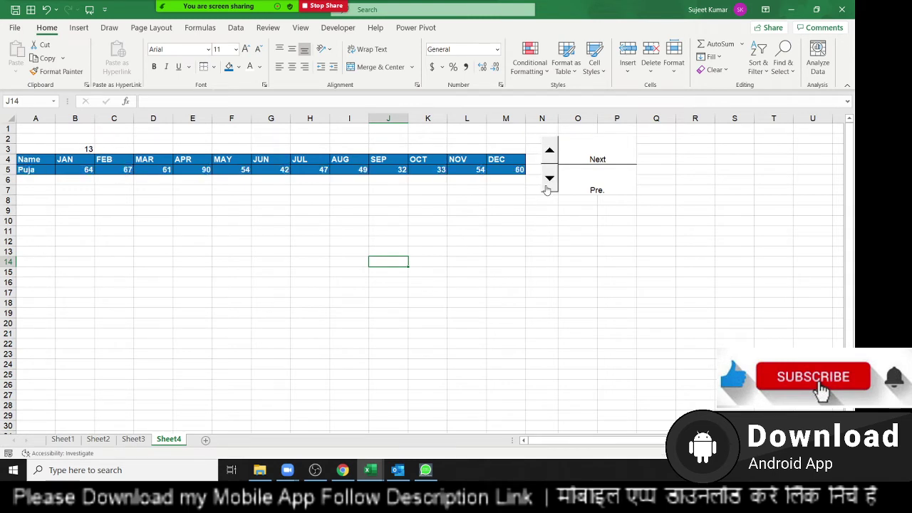
click(550, 149)
click(549, 179)
click(553, 159)
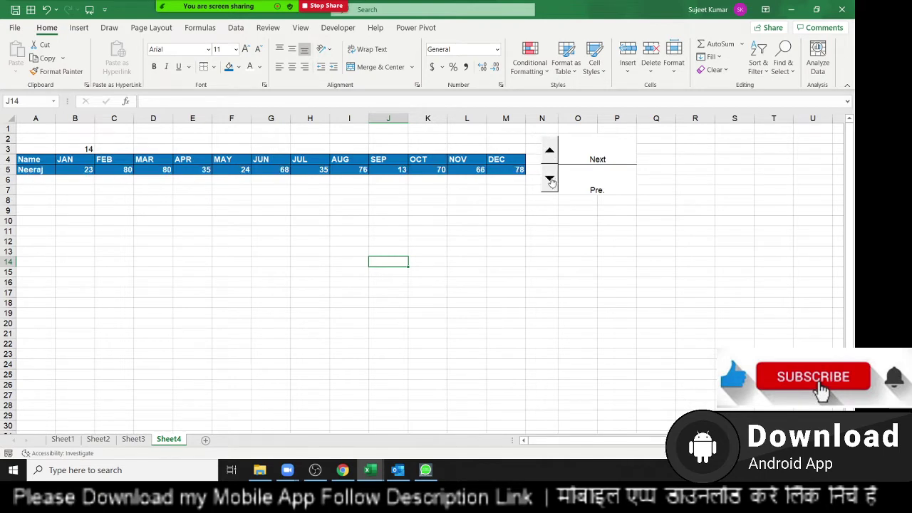
click(551, 151)
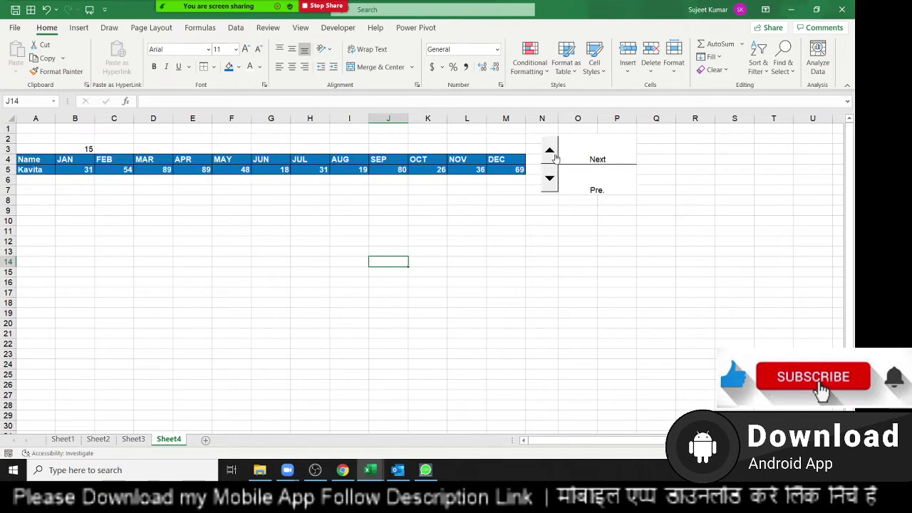
click(551, 151)
click(550, 150)
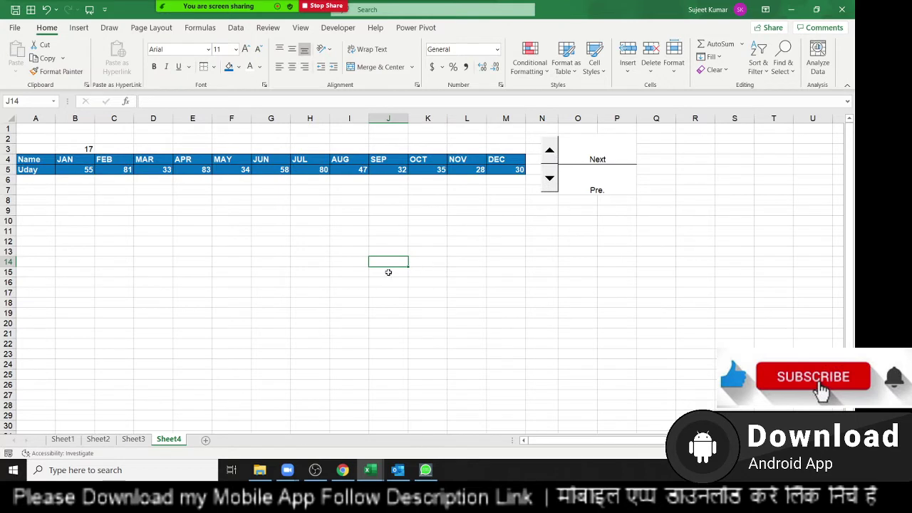
click(253, 270)
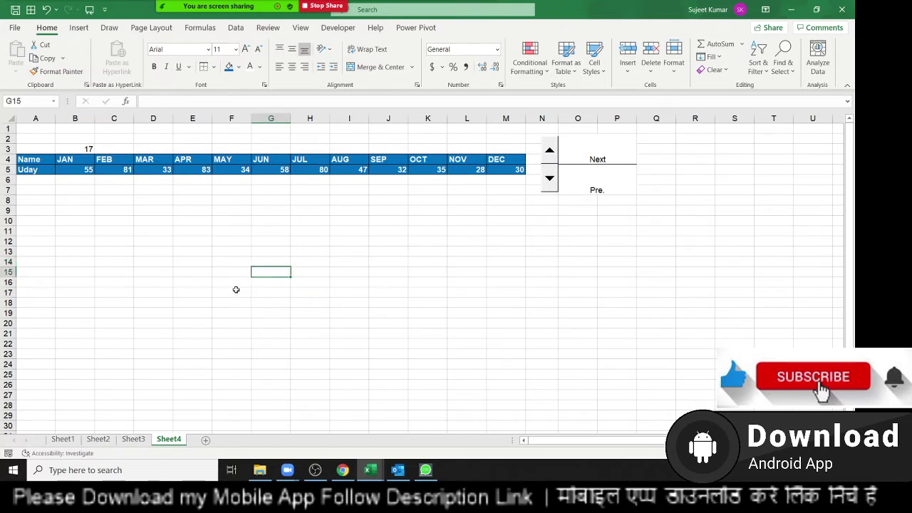
Copy the Name–Target table A1:H10 on Sheet2.
click(100, 440)
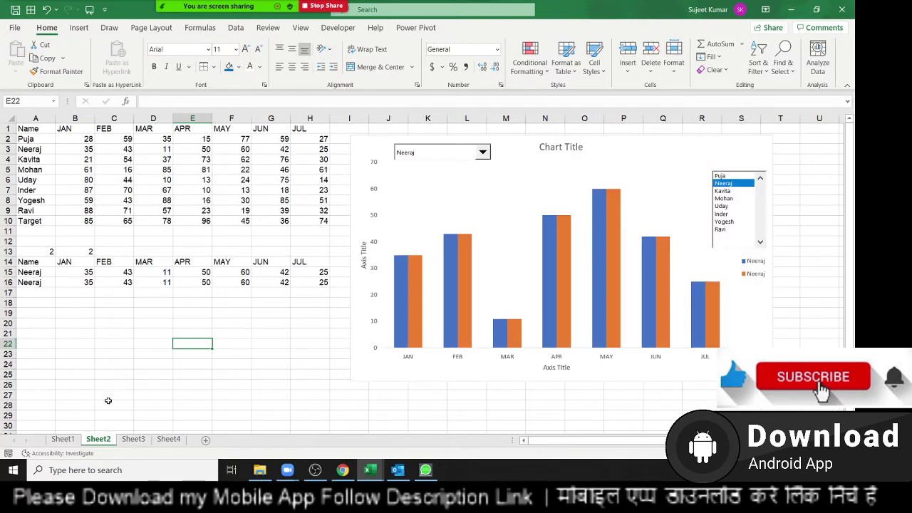
click(131, 443)
click(99, 440)
drag(48, 129, 317, 221)
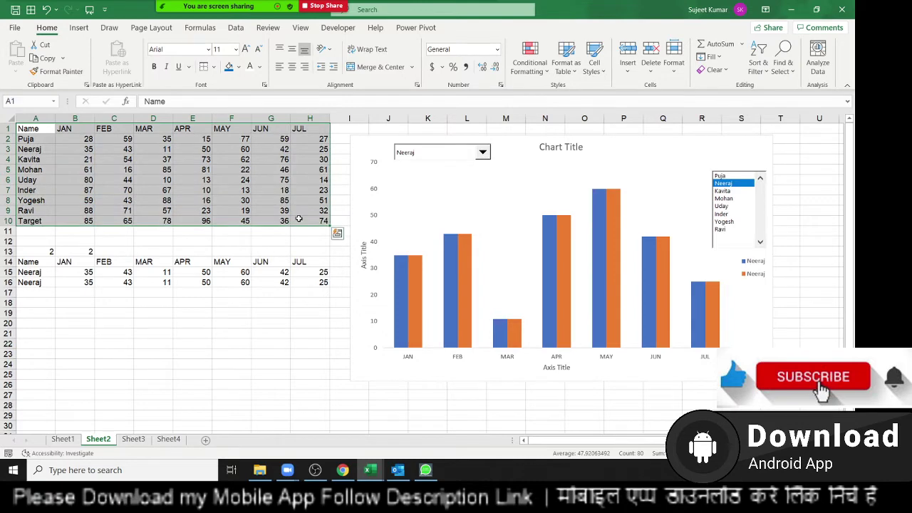
key(ctrl+c)
Add a new Sheet5 and paste the table at A5.
click(169, 440)
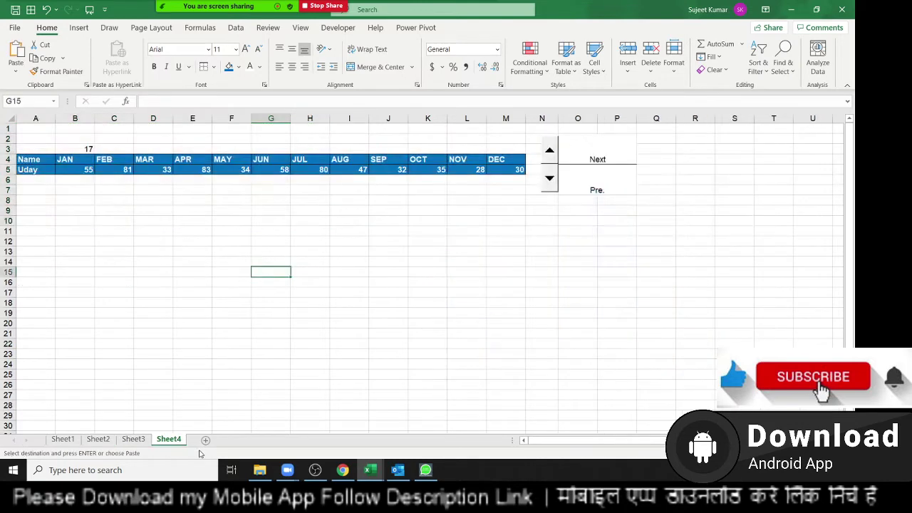
click(206, 442)
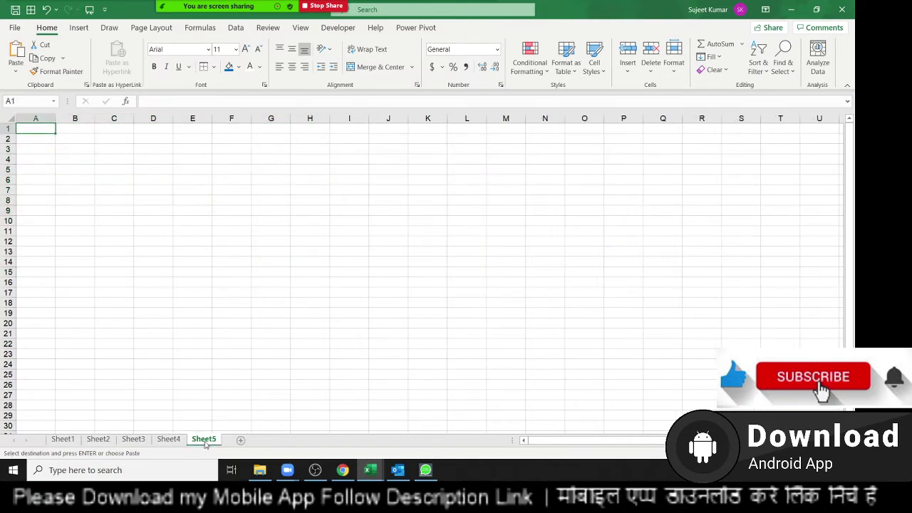
click(32, 169)
key(ctrl+v)
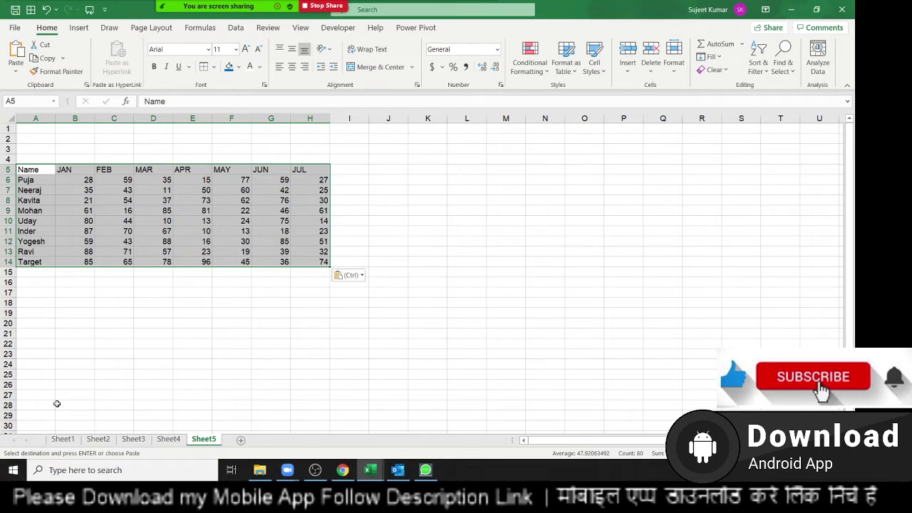
Copy the name list A5:A14 into A18:A27.
drag(146, 405, 178, 404)
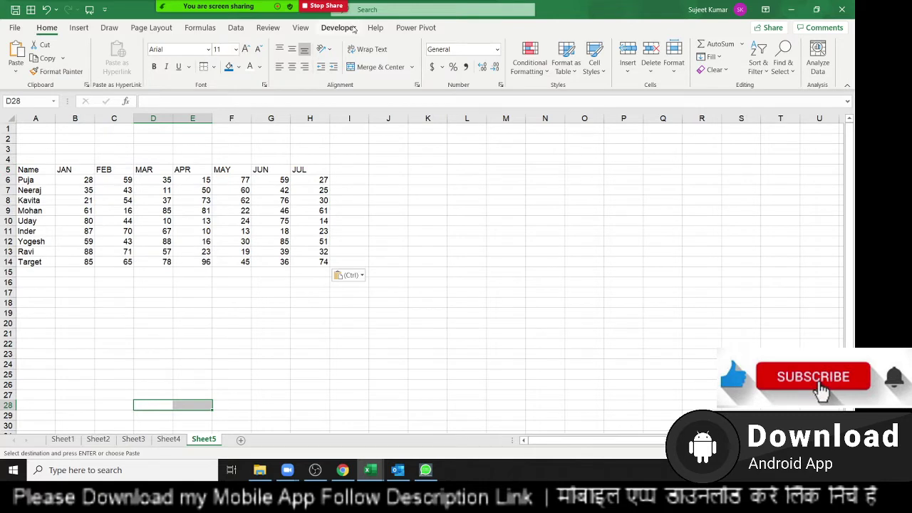
click(27, 179)
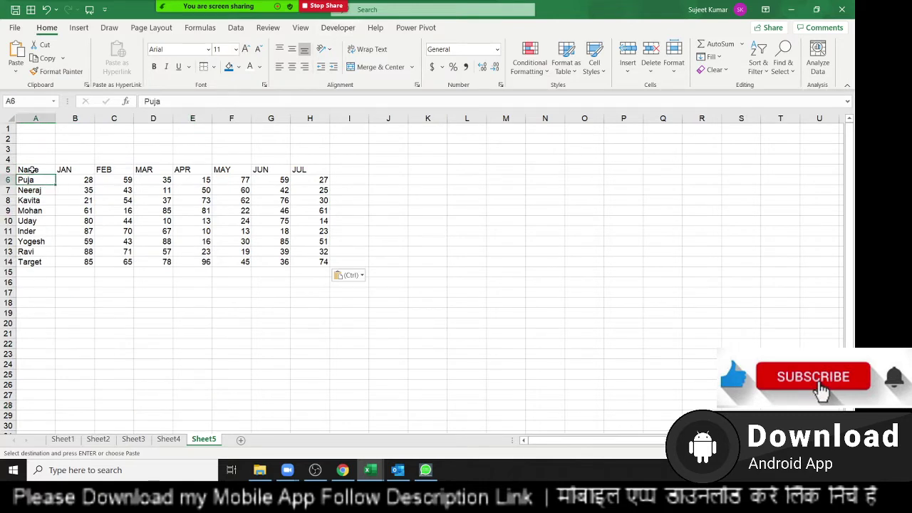
click(32, 170)
key(ctrl+shift+Down)
key(ctrl+c)
key(Down)
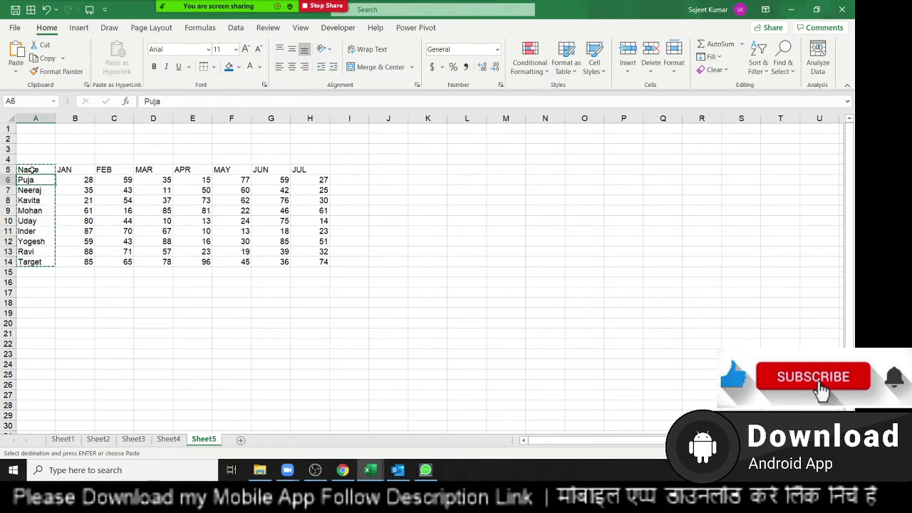
key(Down)
key(Down)
key(Down)
key(Down)
key(Down)
key(Return)
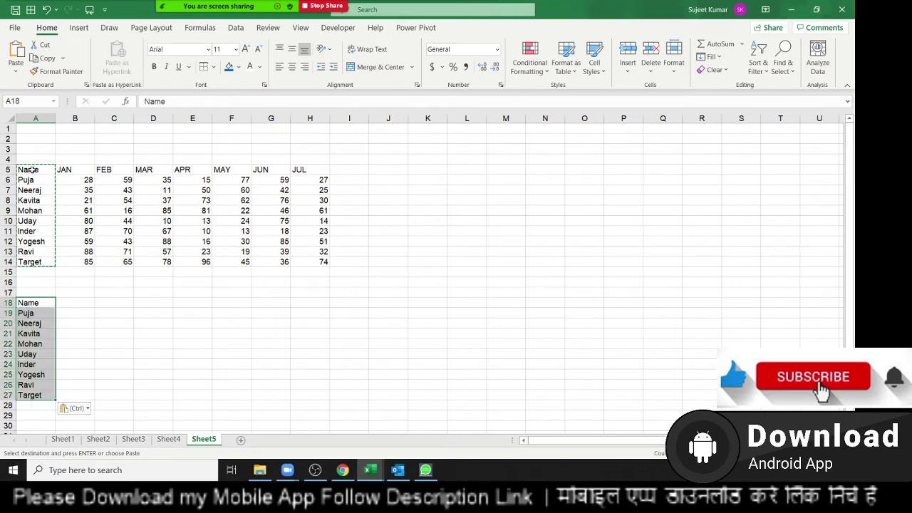
Enter 1 in A17 and move to B18.
key(Up)
text(1)
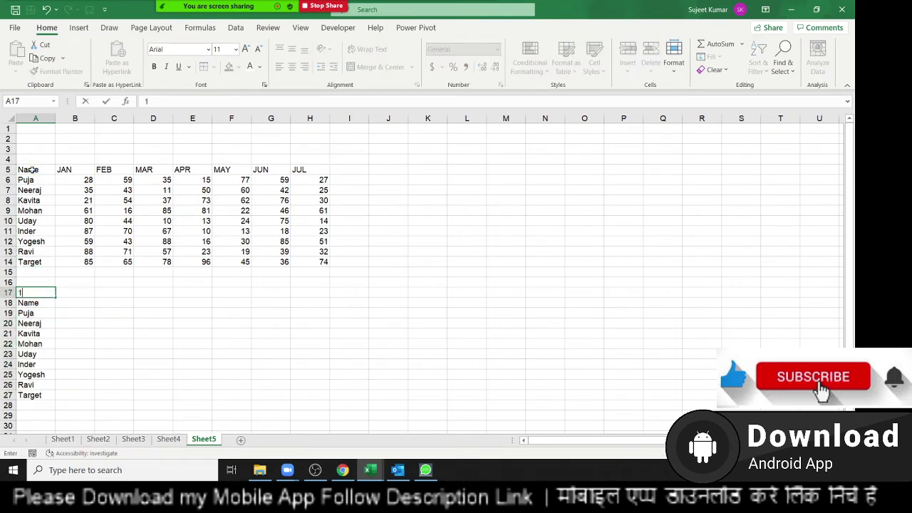
key(Return)
key(Right)
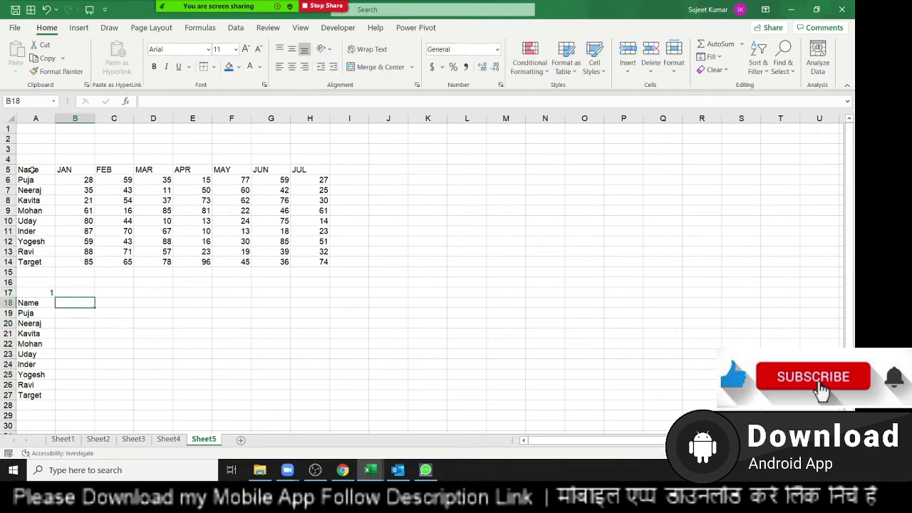
Enter =OFFSET(A5,0,A17) in B18 to pull the JAN figure.
text(=off)
key(Tab)
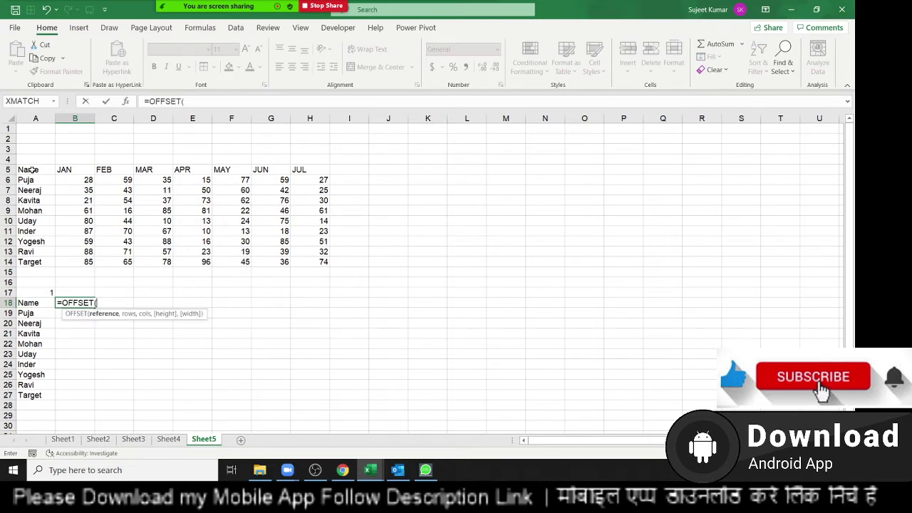
click(35, 169)
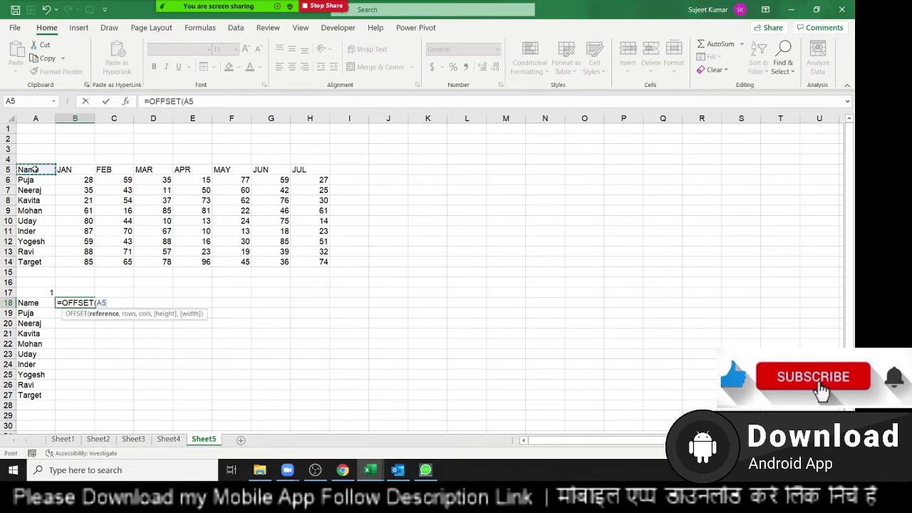
text(,)
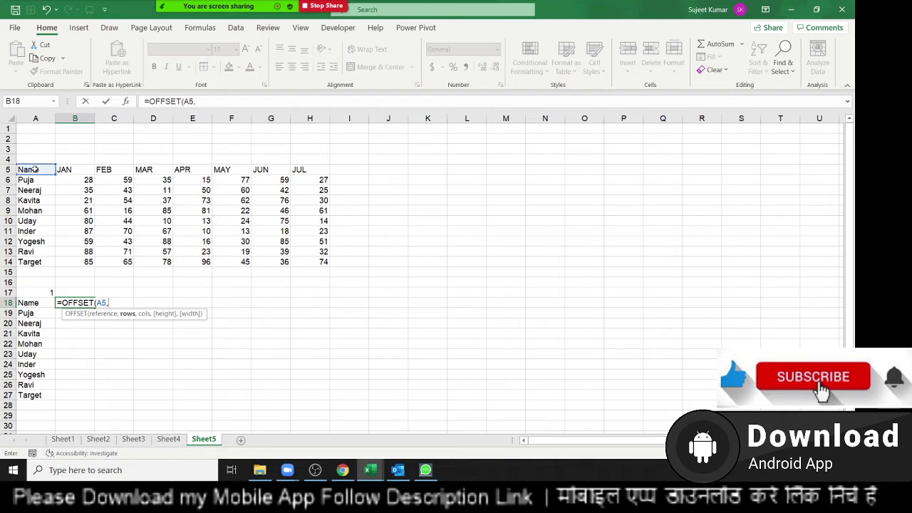
text(0,)
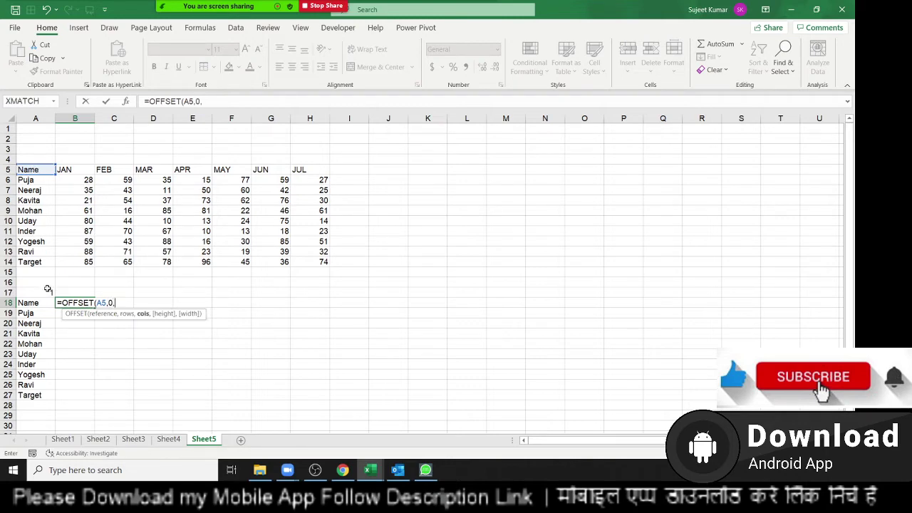
click(47, 291)
key(Return)
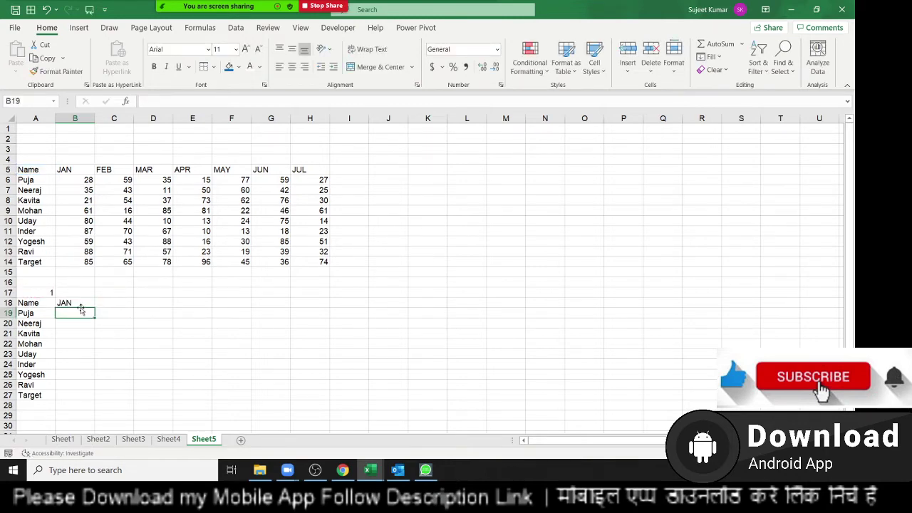
Make the A17 reference absolute ($A$17) and fill the B18 formula down to B27.
click(81, 303)
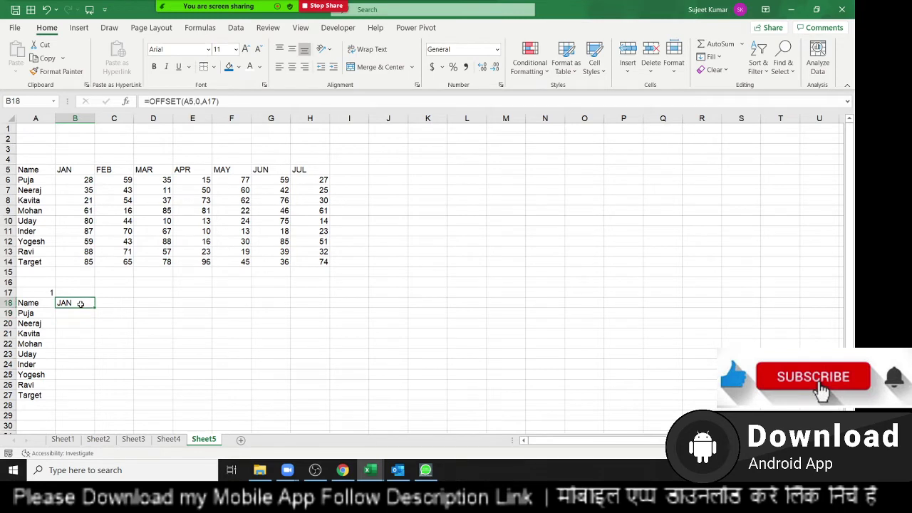
double_click(80, 304)
click(115, 303)
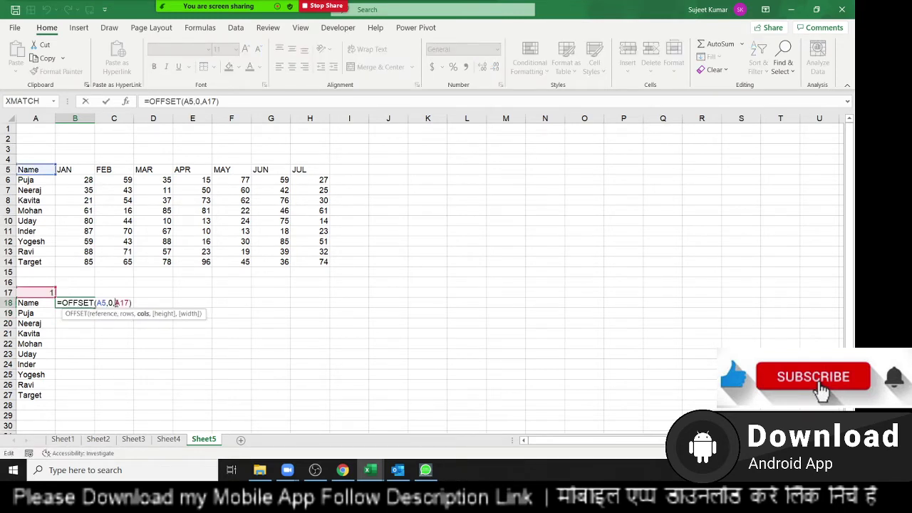
key(F4)
key(Return)
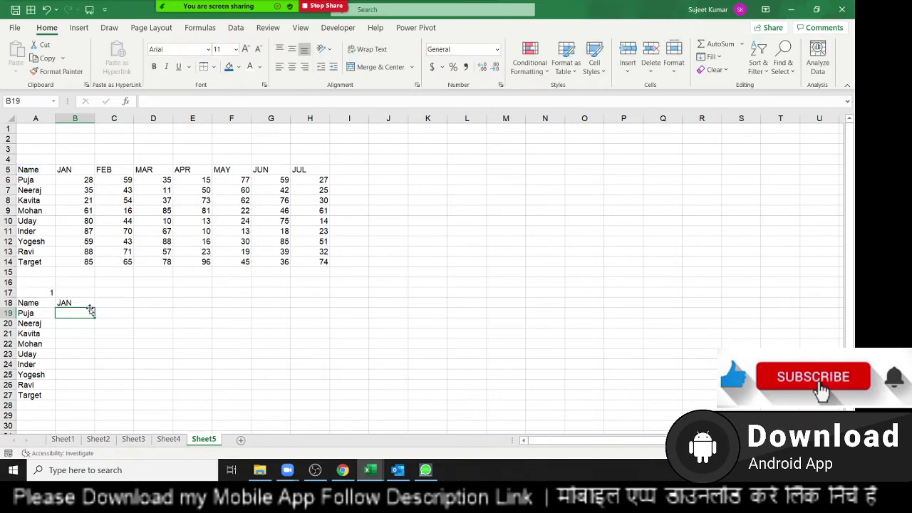
click(87, 304)
drag(94, 305, 91, 396)
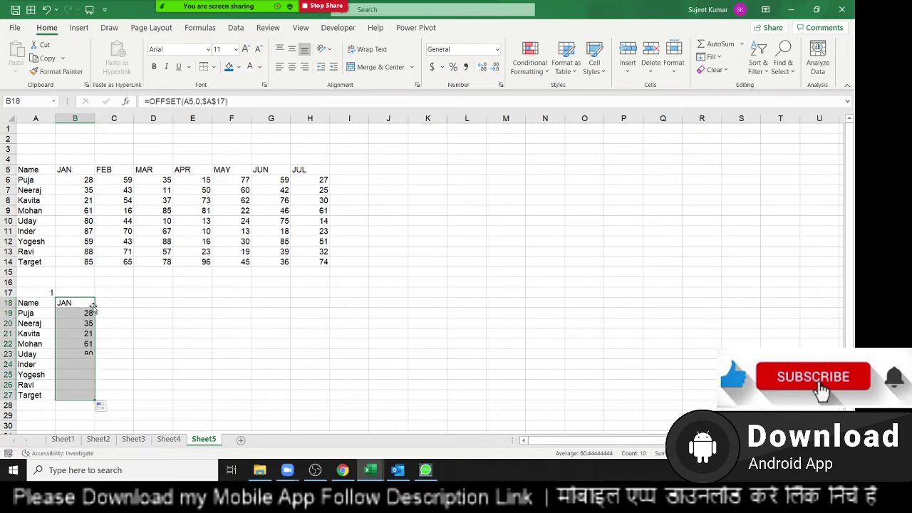
Insert a clustered column chart of A18:B27 and move it right and down.
click(28, 305)
key(ctrl+shift+Right)
key(ctrl+shift+Down)
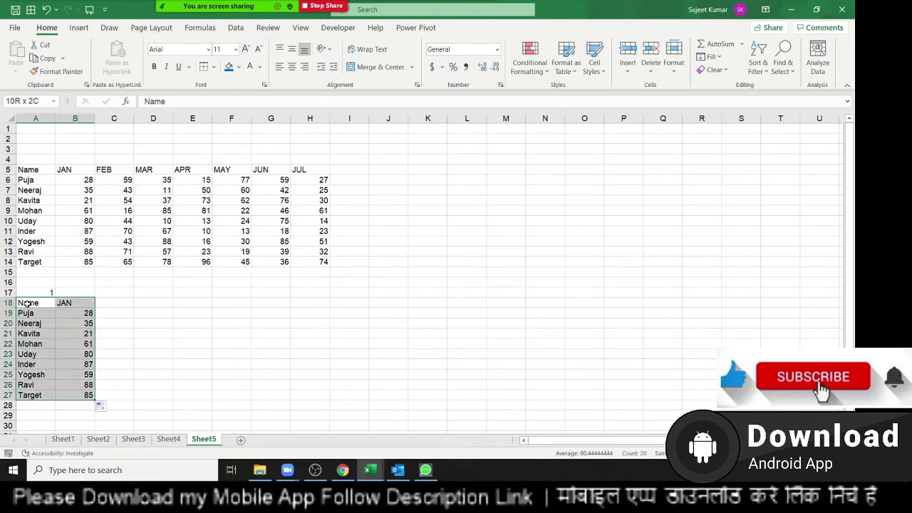
click(79, 27)
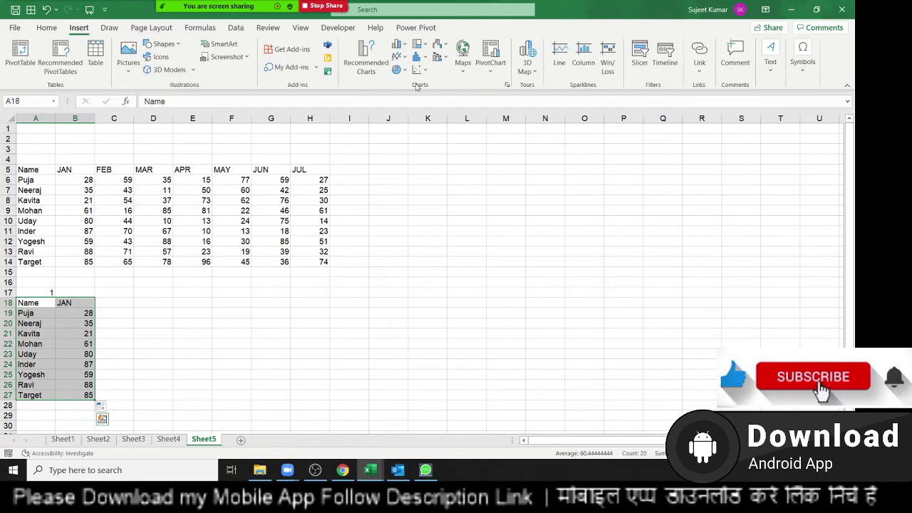
click(396, 46)
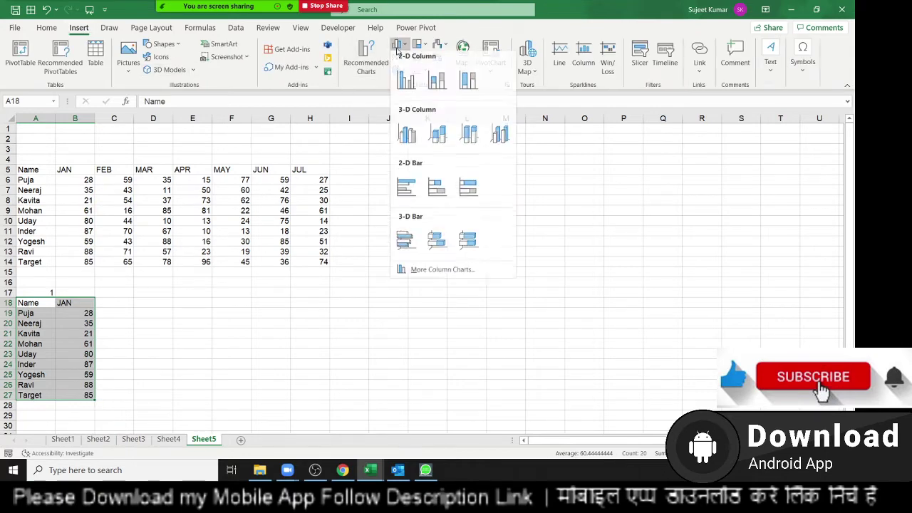
click(405, 85)
drag(381, 213, 440, 259)
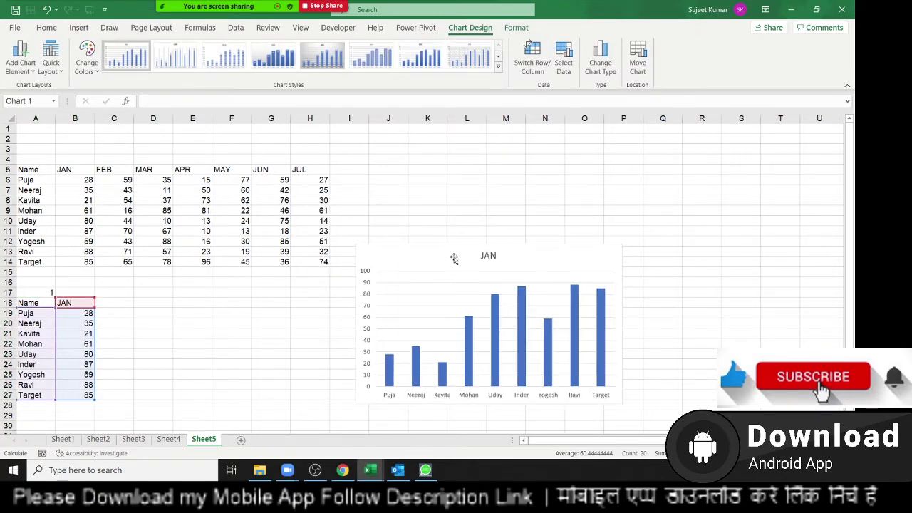
Enlarge the JAN chart and try a dark outlined-bar chart style.
drag(623, 404, 753, 428)
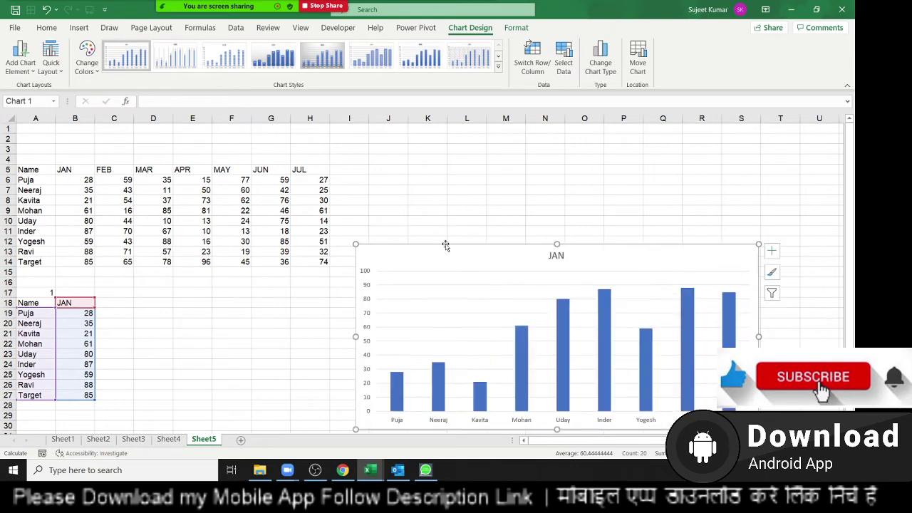
drag(433, 254, 430, 237)
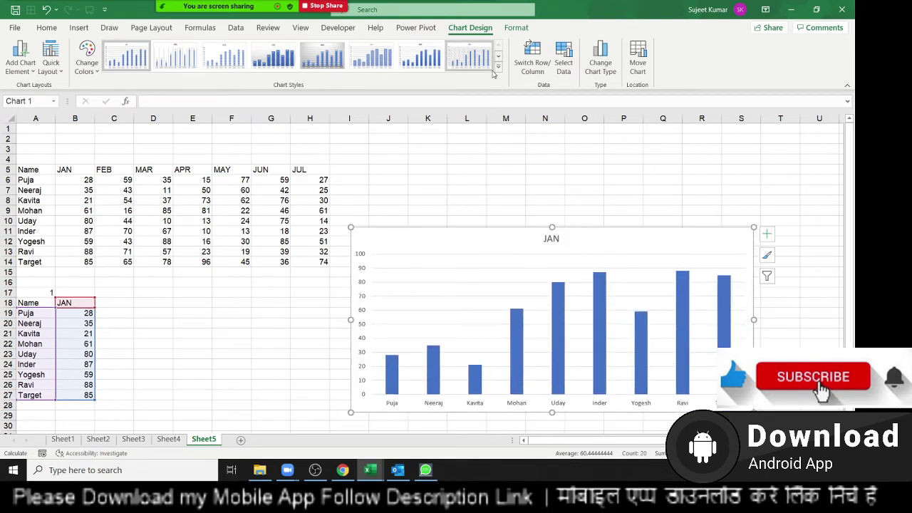
click(498, 66)
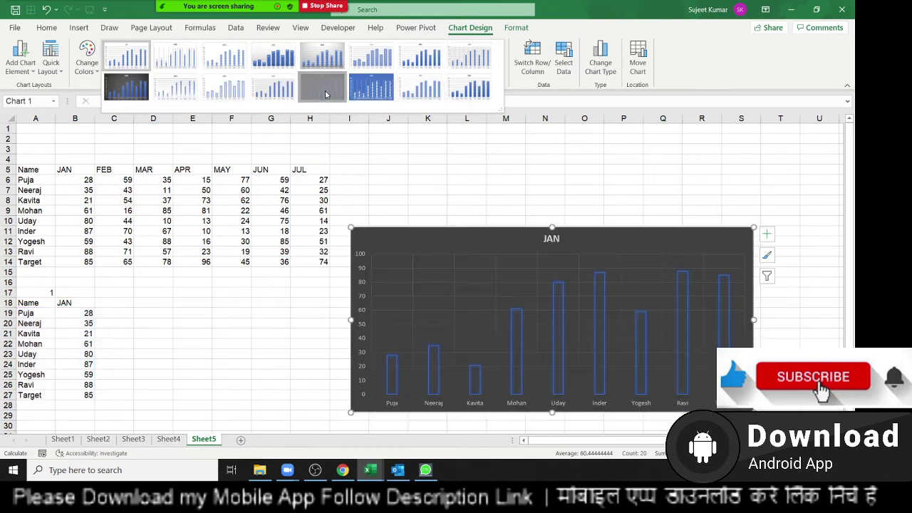
click(322, 87)
click(286, 333)
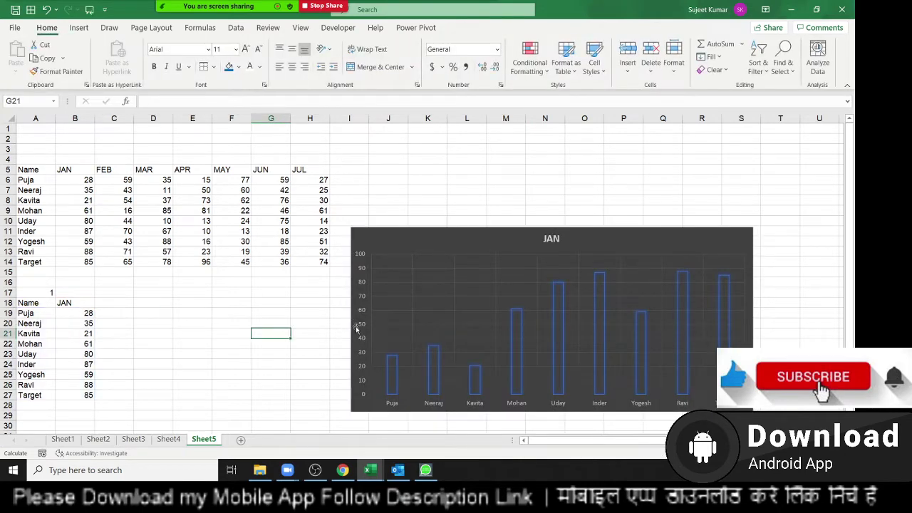
drag(374, 248, 371, 245)
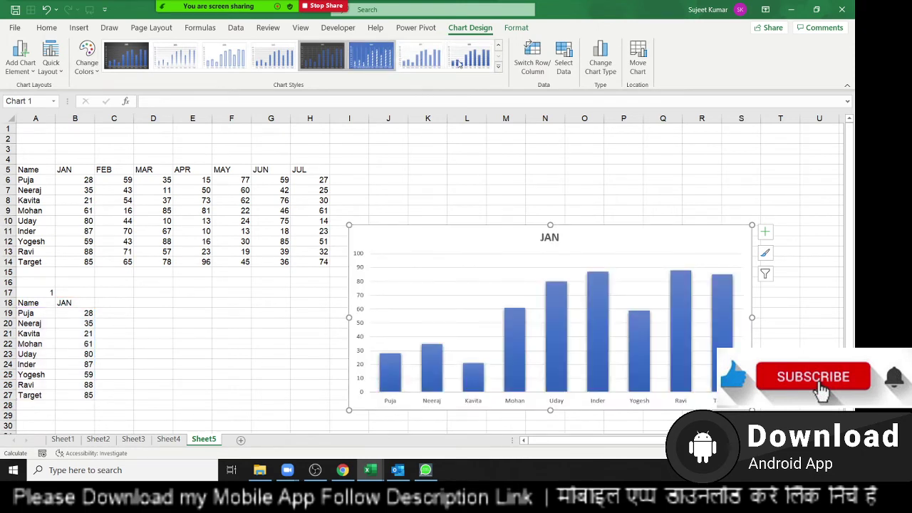
Switch to a light gradient-bar style and move the JAN title to the chart's top right.
click(498, 68)
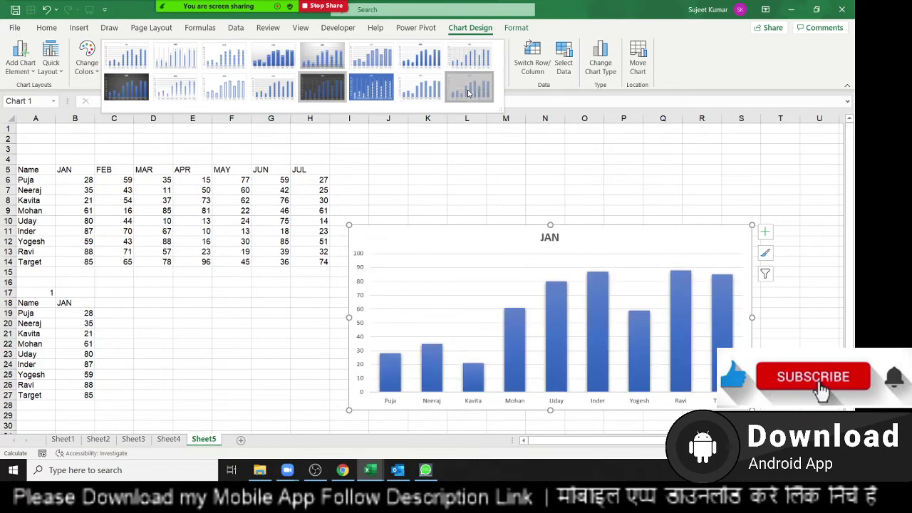
click(467, 93)
click(256, 401)
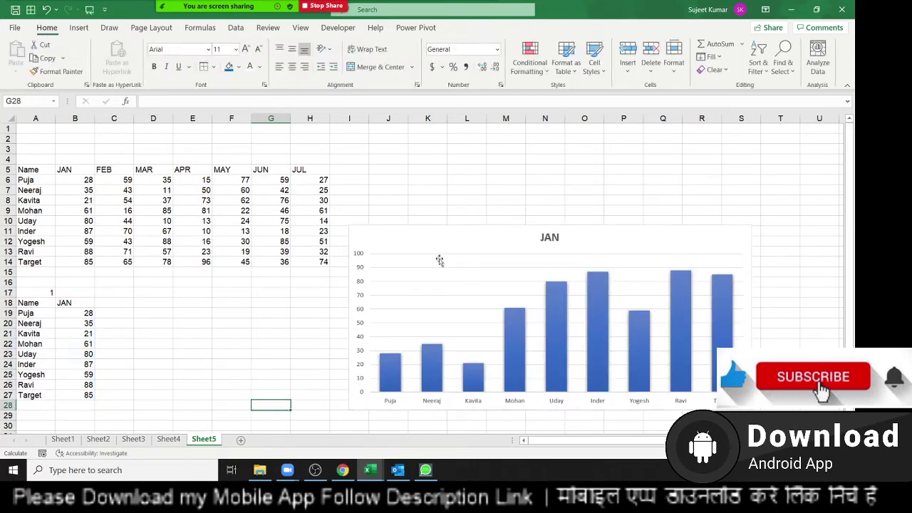
click(559, 238)
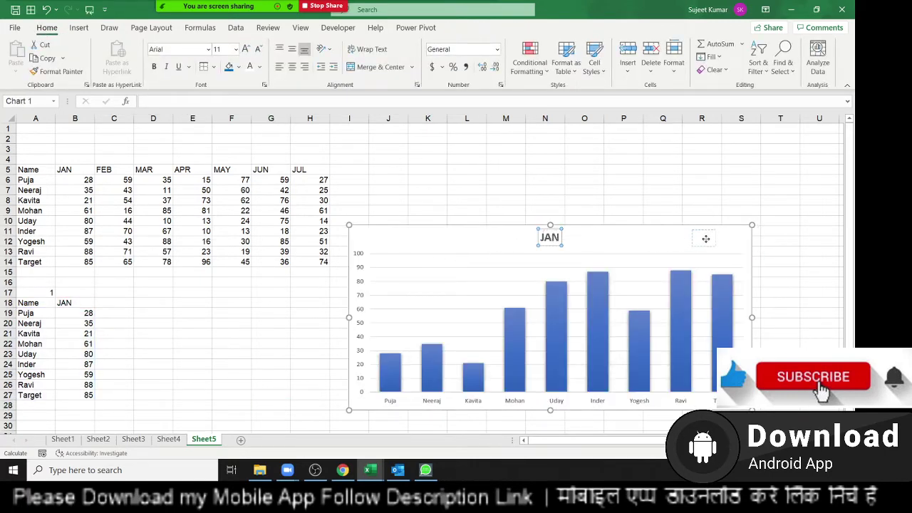
drag(559, 237, 713, 238)
click(250, 295)
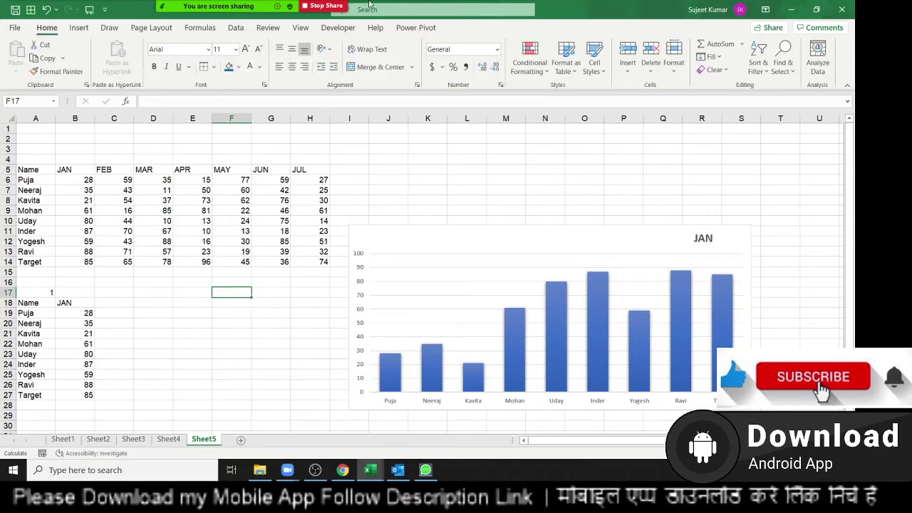
Draw a form-control option button at the chart's top left labelled JAN.
click(324, 28)
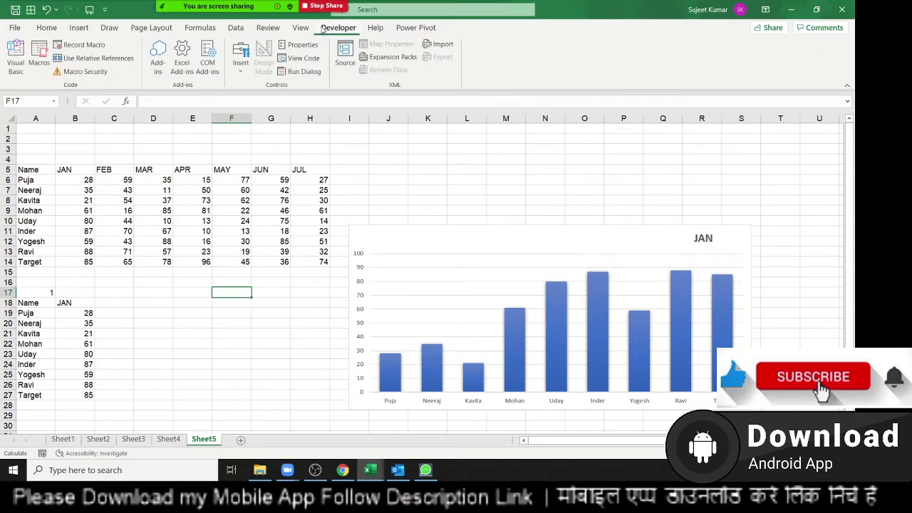
click(239, 74)
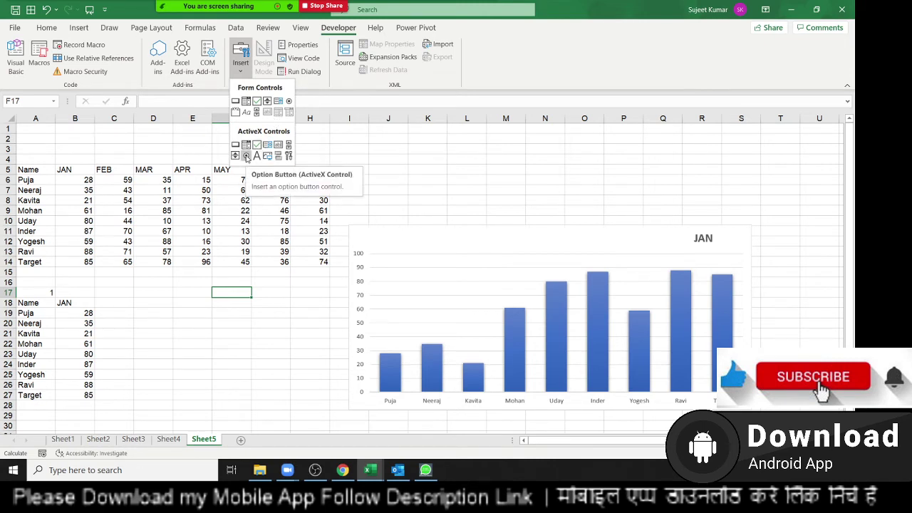
click(290, 104)
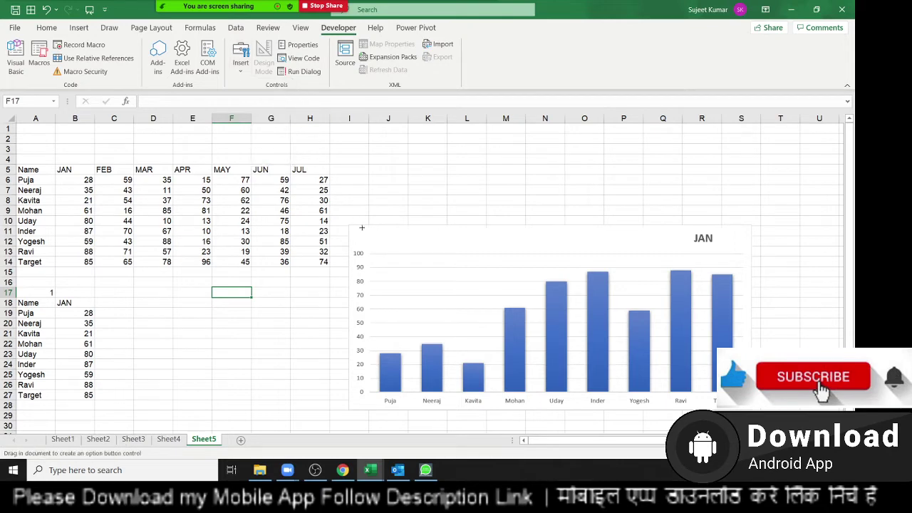
drag(361, 231, 426, 249)
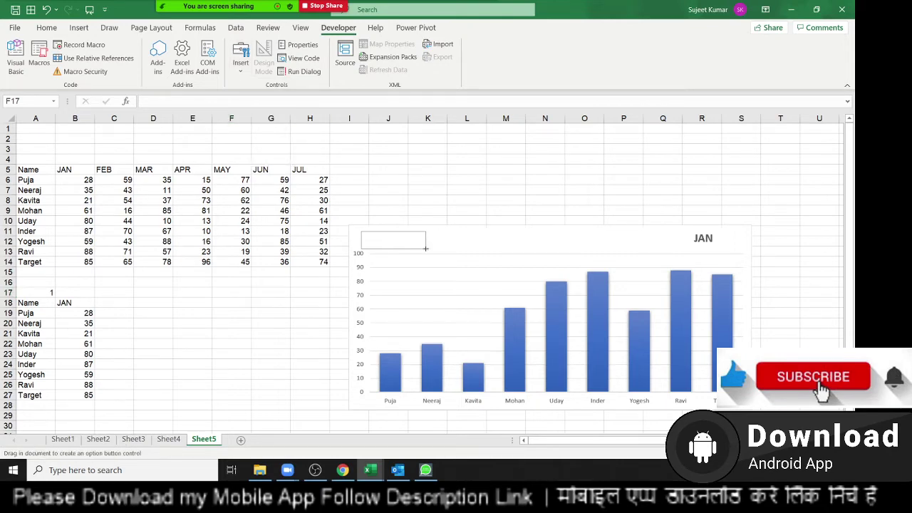
click(379, 240)
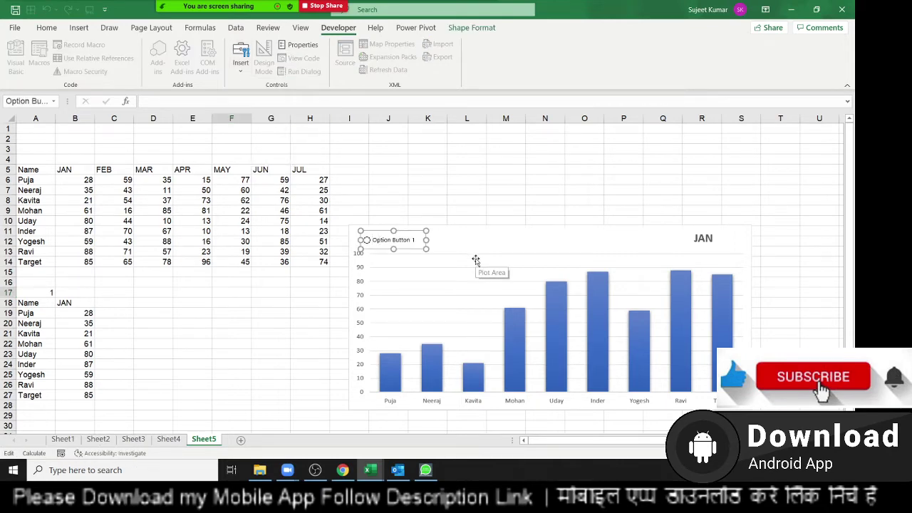
key(ctrl+a)
key(BackSpace)
click(426, 232)
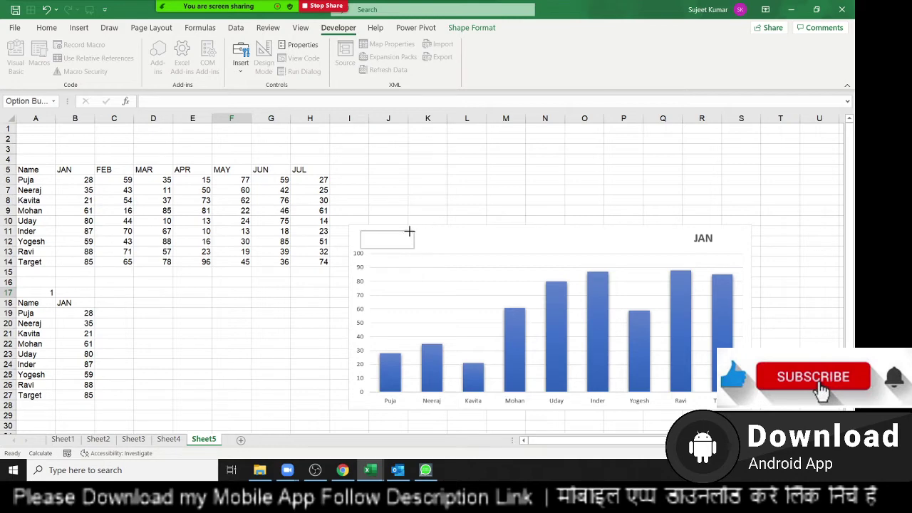
ctrl+click(391, 233)
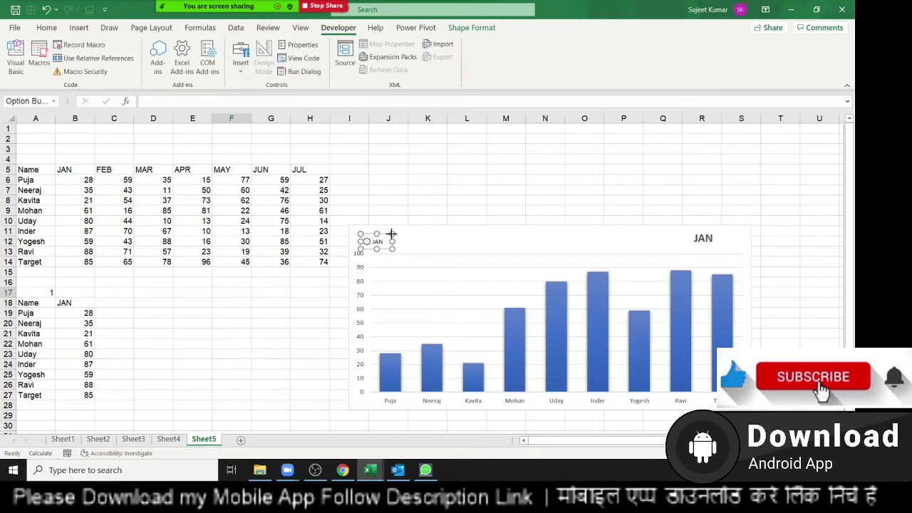
drag(391, 233, 389, 234)
Link the JAN option button to cell $B$17 and turn on 3-D shading.
right_click(382, 236)
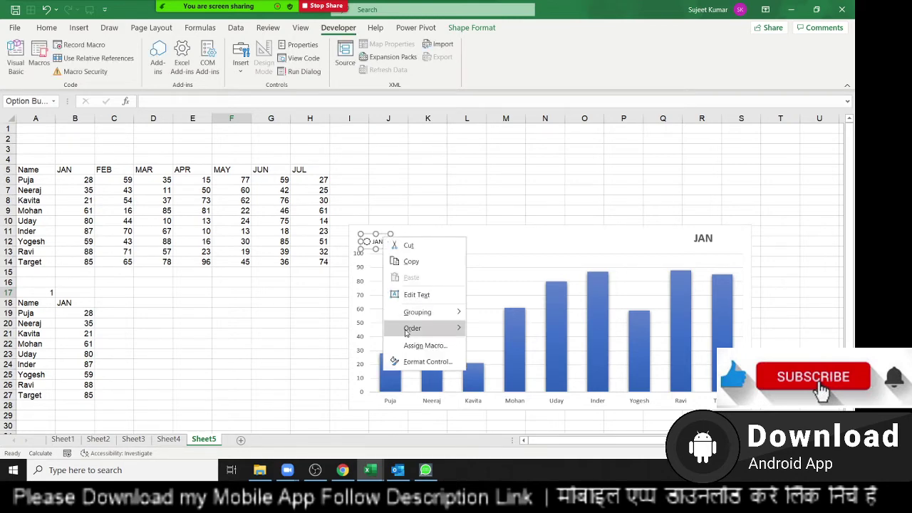
click(423, 366)
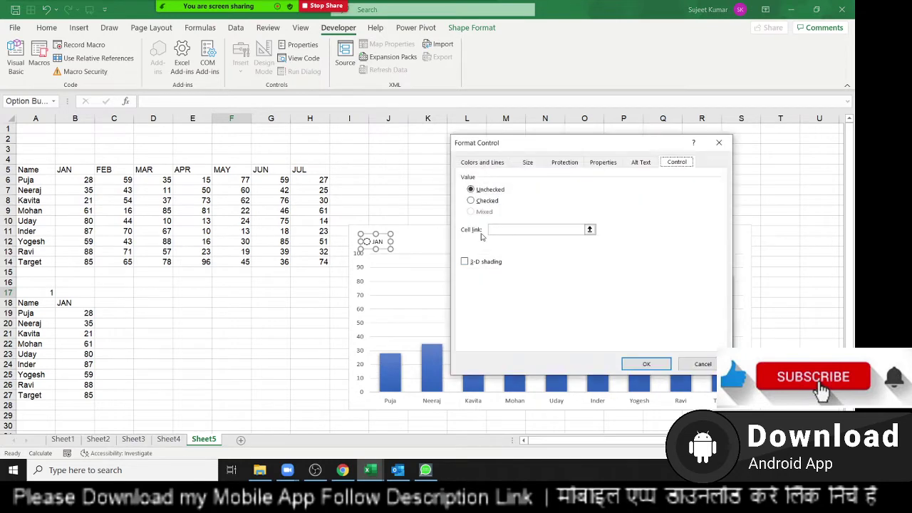
click(485, 262)
click(502, 230)
click(89, 288)
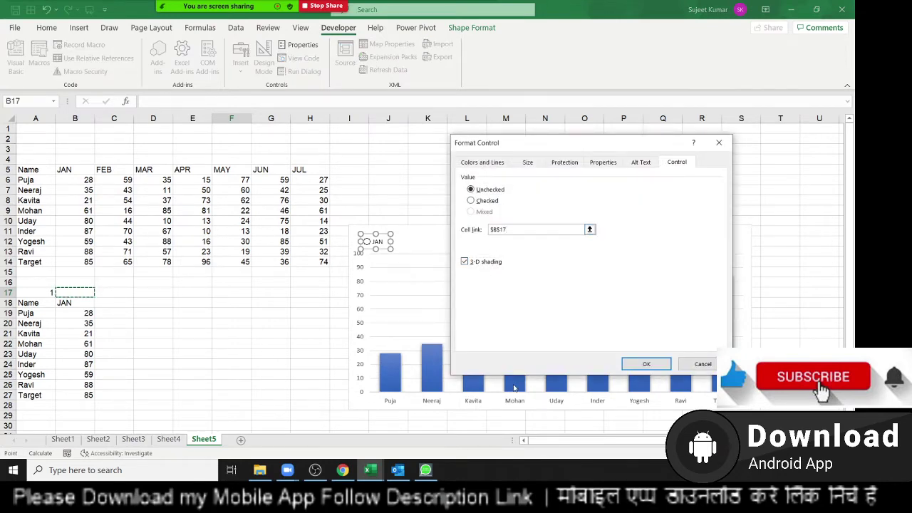
click(654, 371)
click(271, 312)
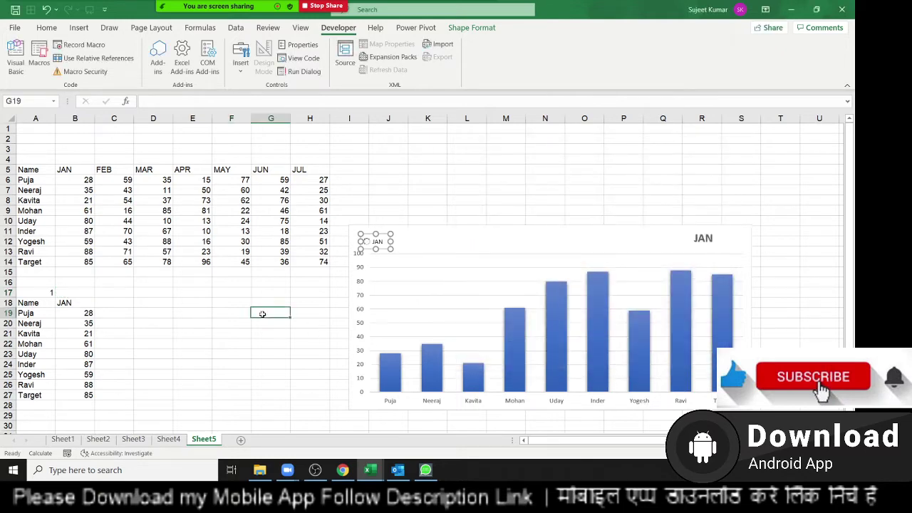
Duplicate the JAN option button to the right and relabel the next two buttons FEB and MAR.
right_click(377, 244)
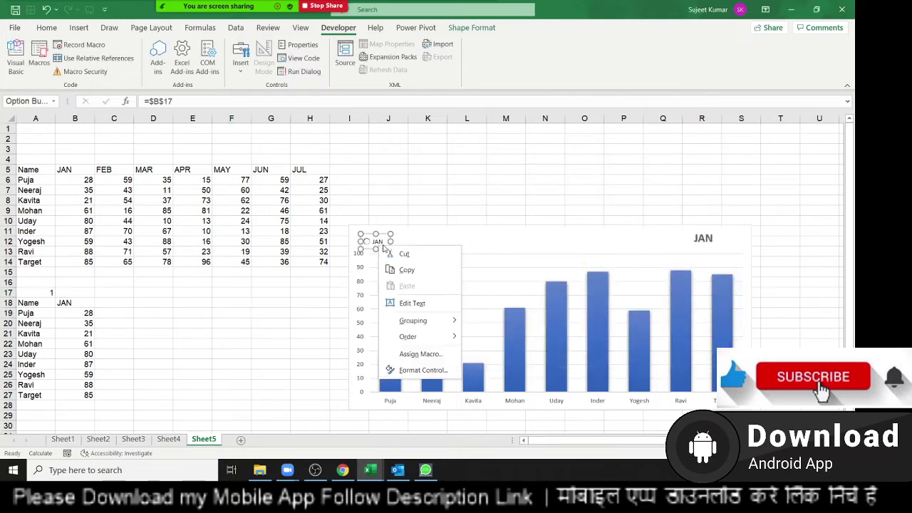
key(Escape)
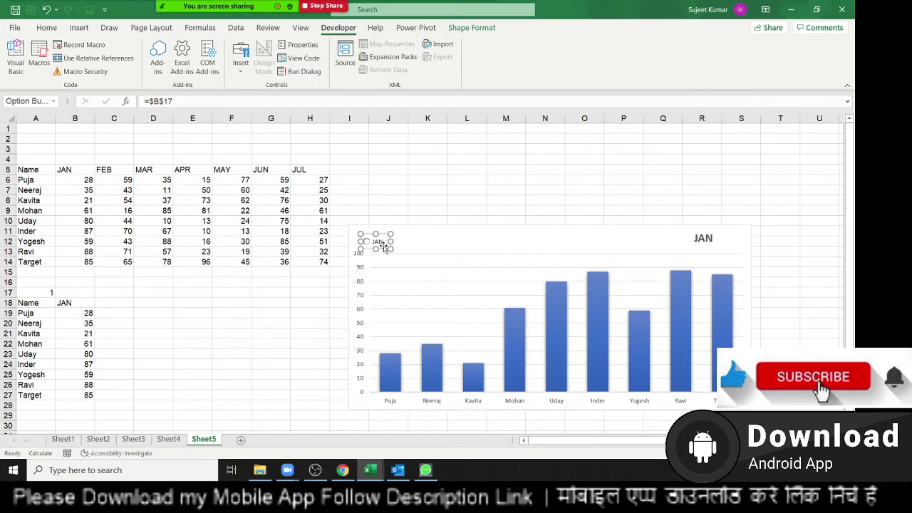
drag(383, 246, 547, 246)
right_click(401, 245)
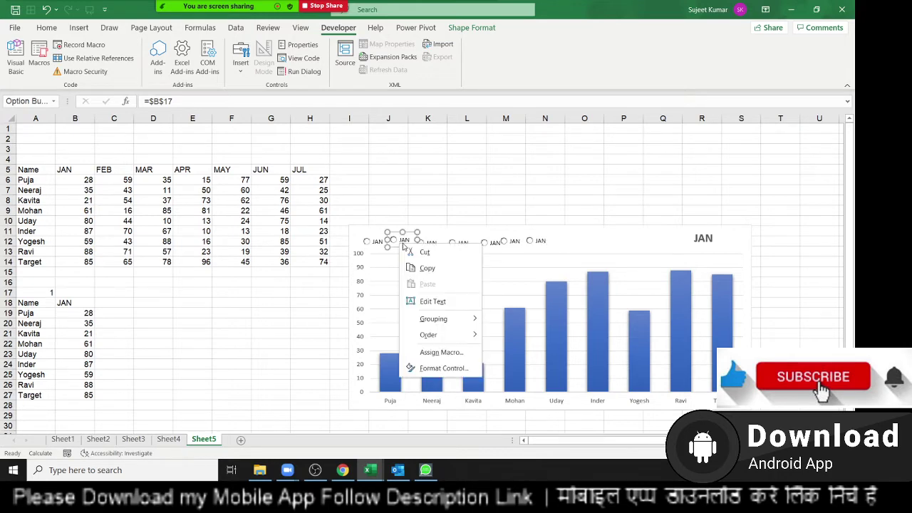
click(434, 302)
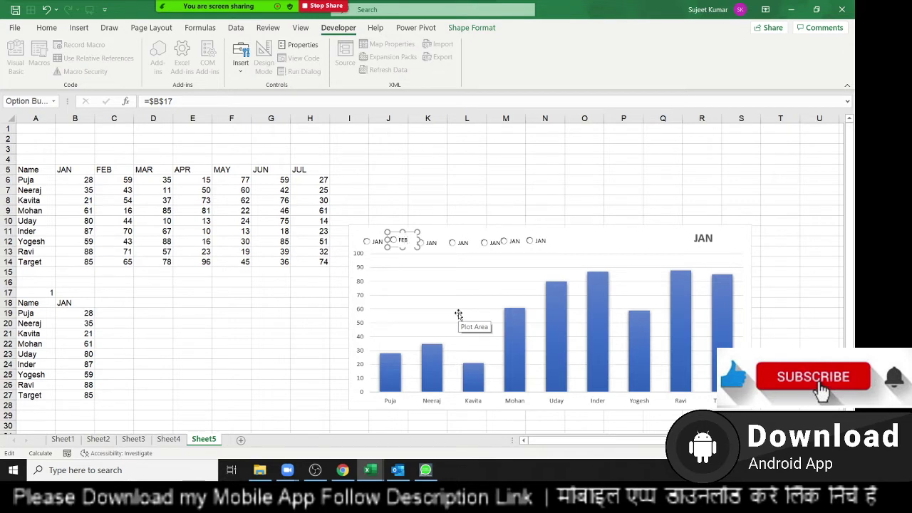
right_click(434, 244)
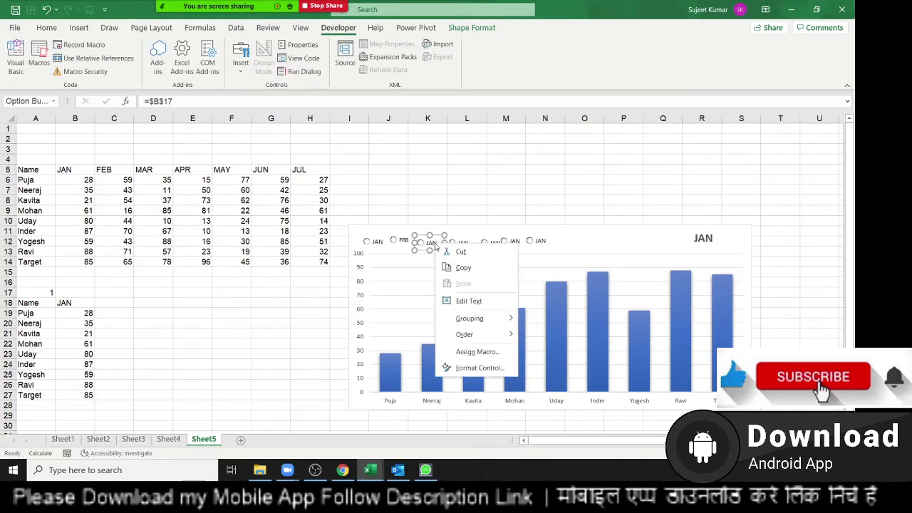
click(468, 301)
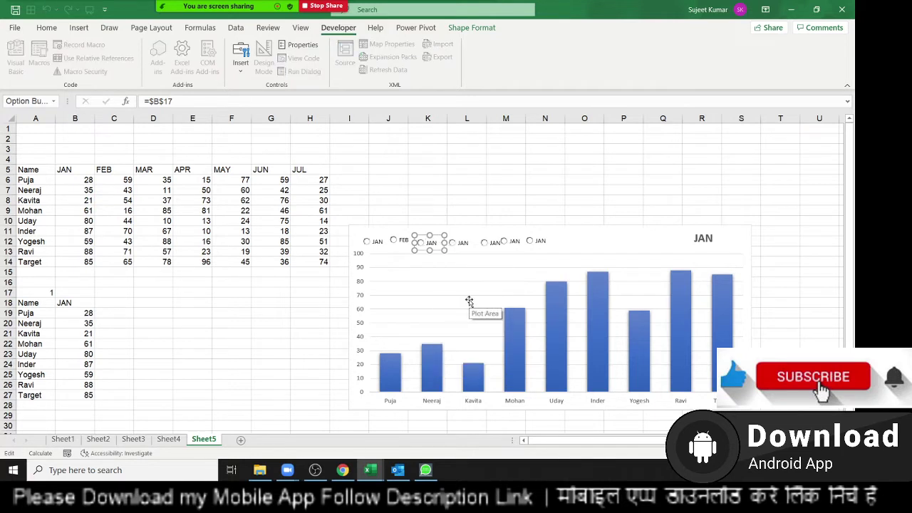
key(BackSpace)
key(BackSpace)
key(BackSpace)
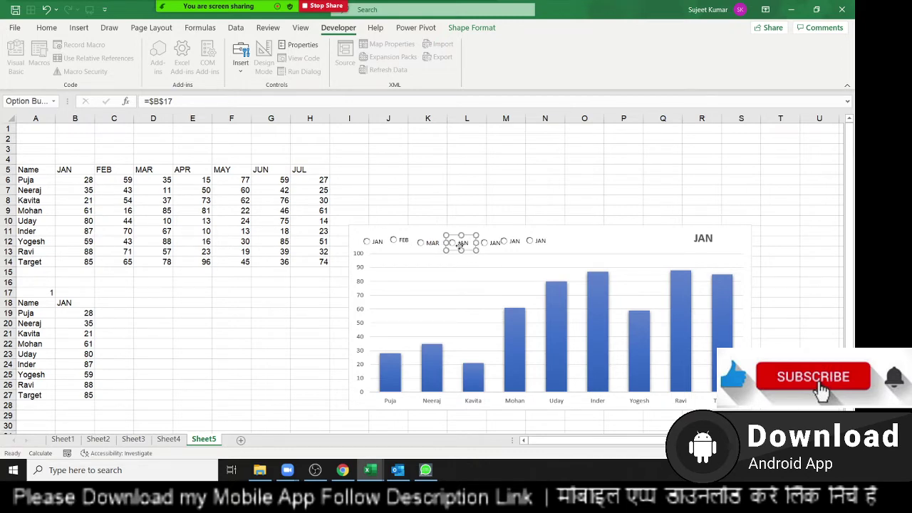
Relabel the remaining option buttons Apr, May, Jun and Jul.
right_click(461, 245)
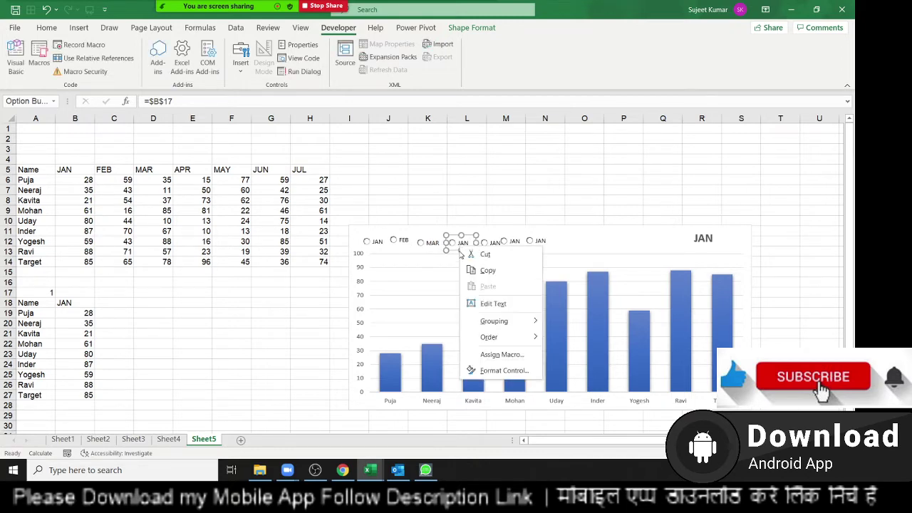
click(500, 303)
key(BackSpace)
text(Apr)
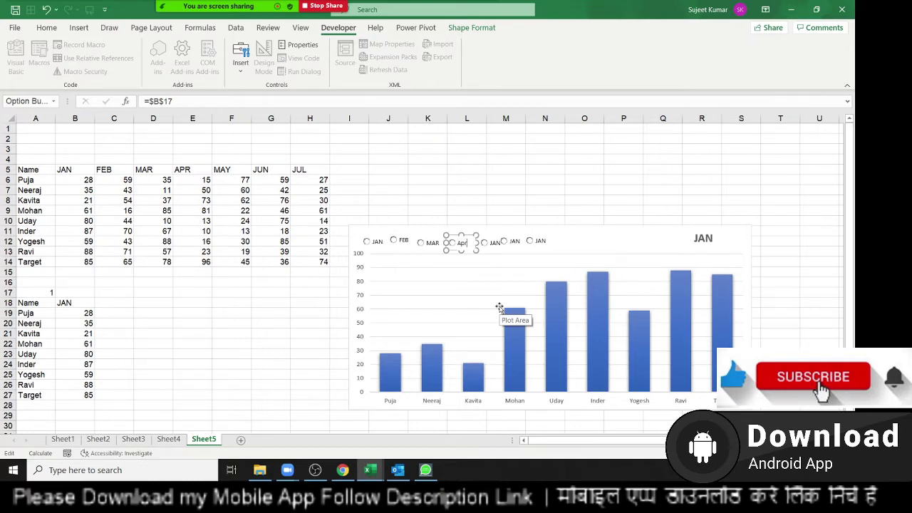
right_click(496, 244)
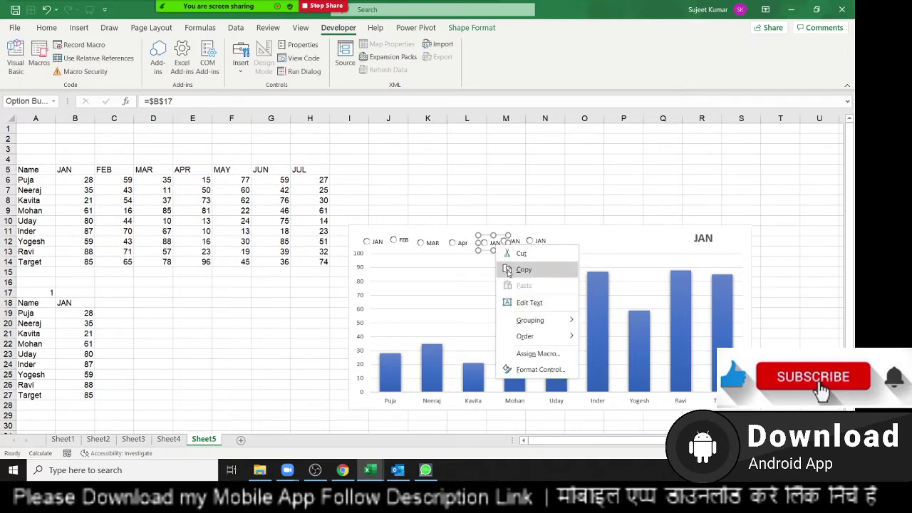
click(527, 303)
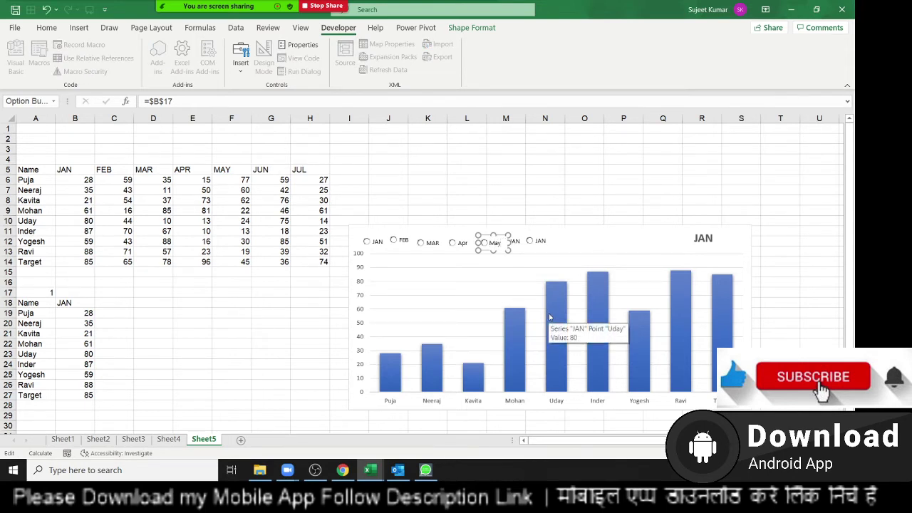
right_click(521, 243)
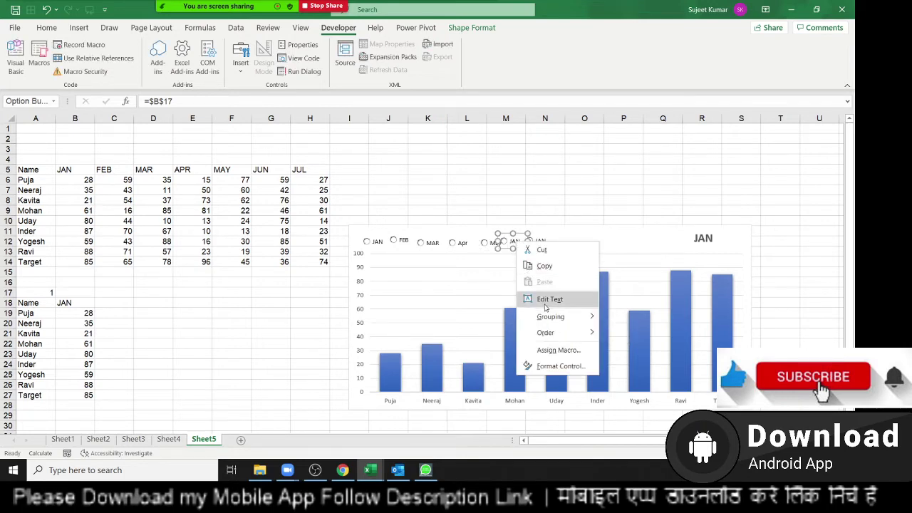
click(546, 302)
key(Delete)
text(Jun)
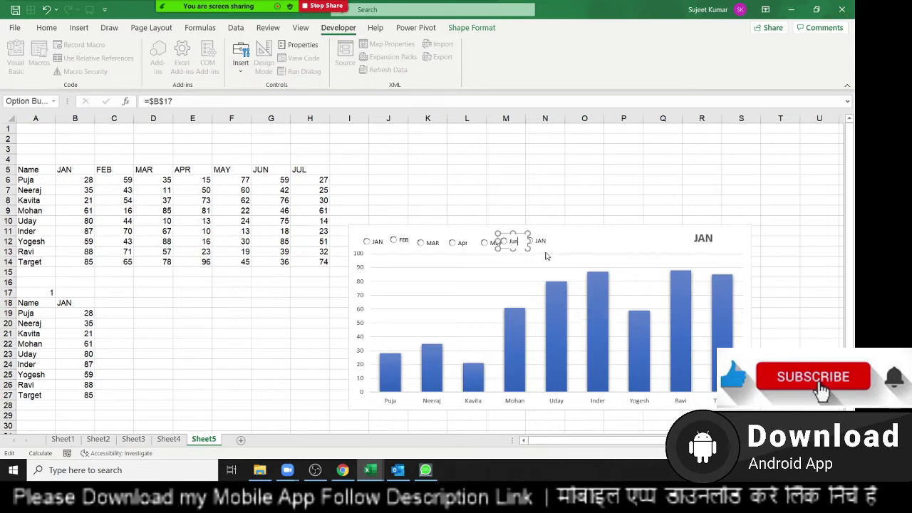
right_click(541, 243)
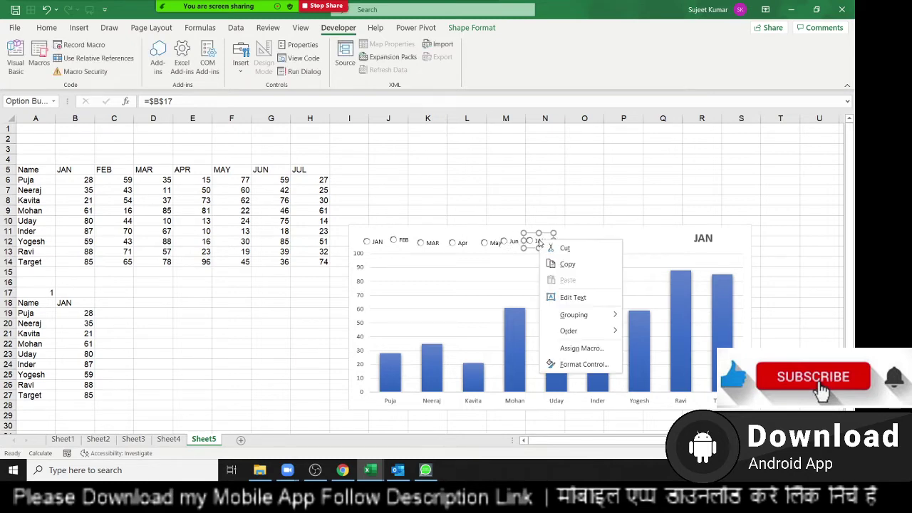
click(568, 297)
key(BackSpace)
key(BackSpace)
key(BackSpace)
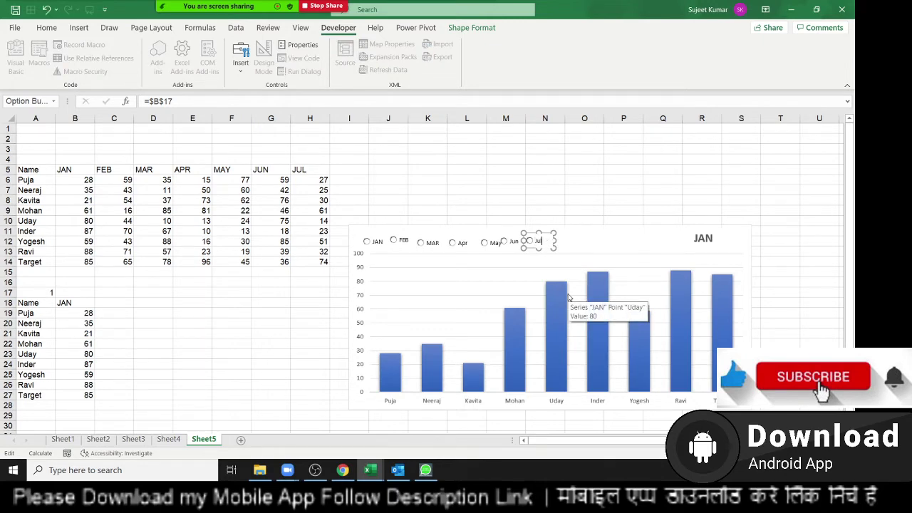
click(592, 171)
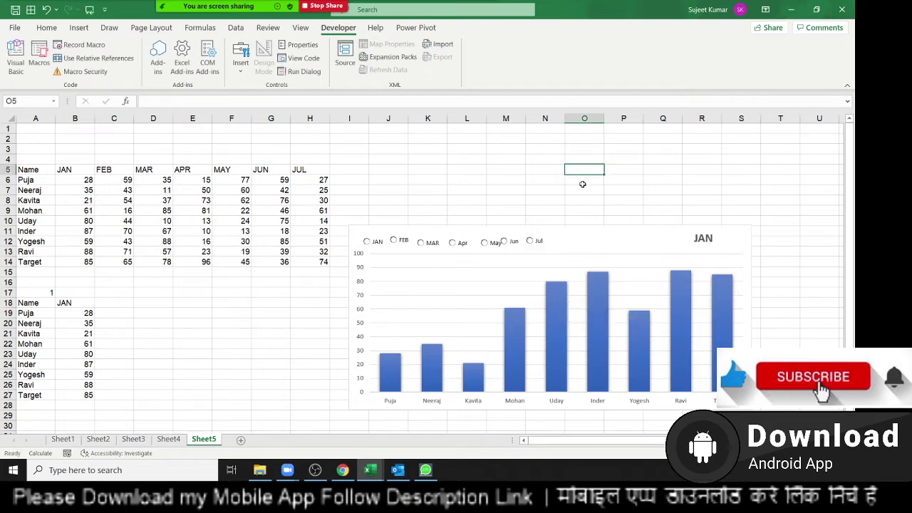
Repoint B19's OFFSET month reference to $B$17 and fill it down through B27.
click(379, 248)
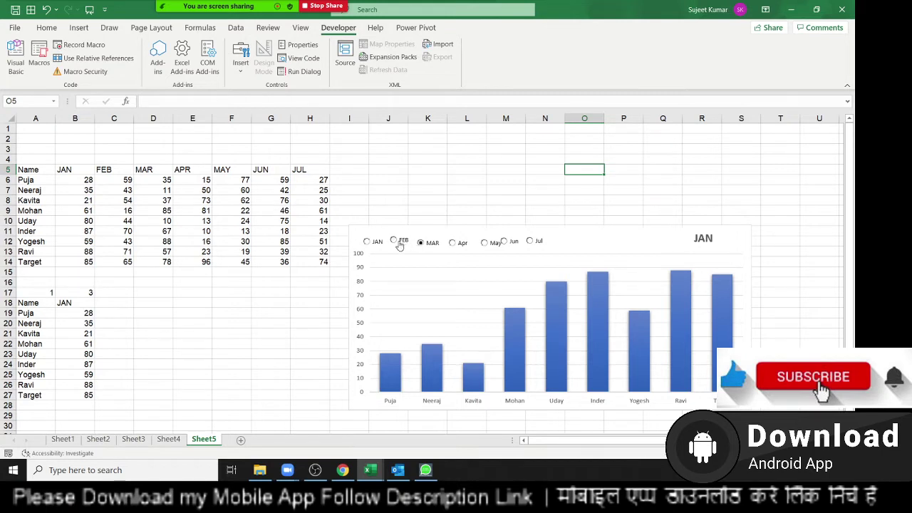
click(394, 241)
right_click(373, 246)
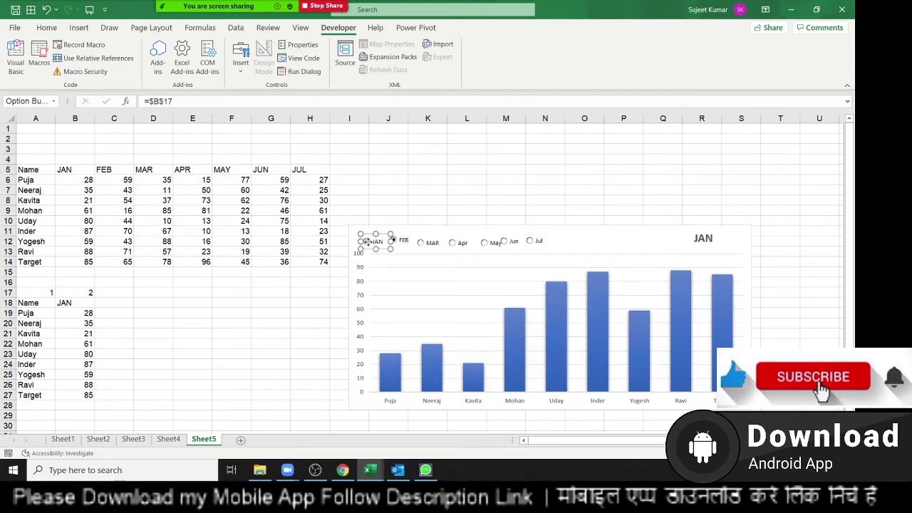
double_click(88, 315)
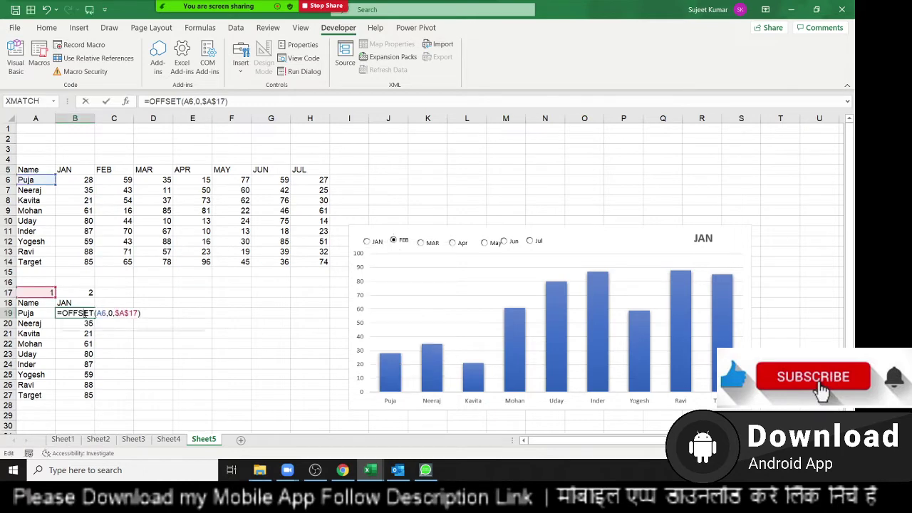
drag(49, 298, 71, 292)
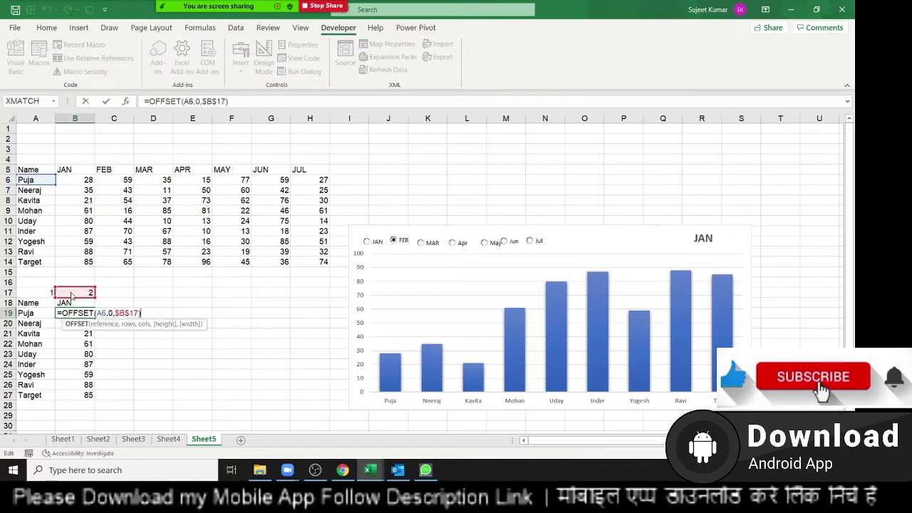
key(Return)
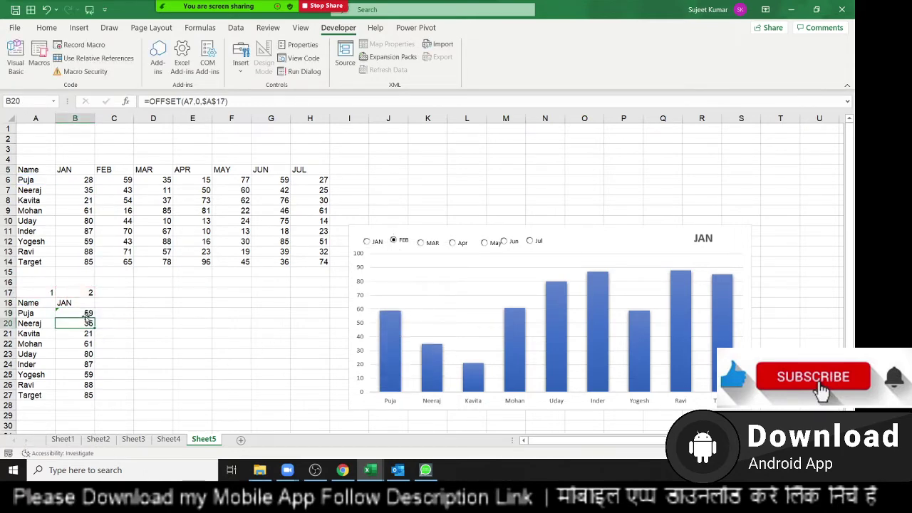
click(85, 314)
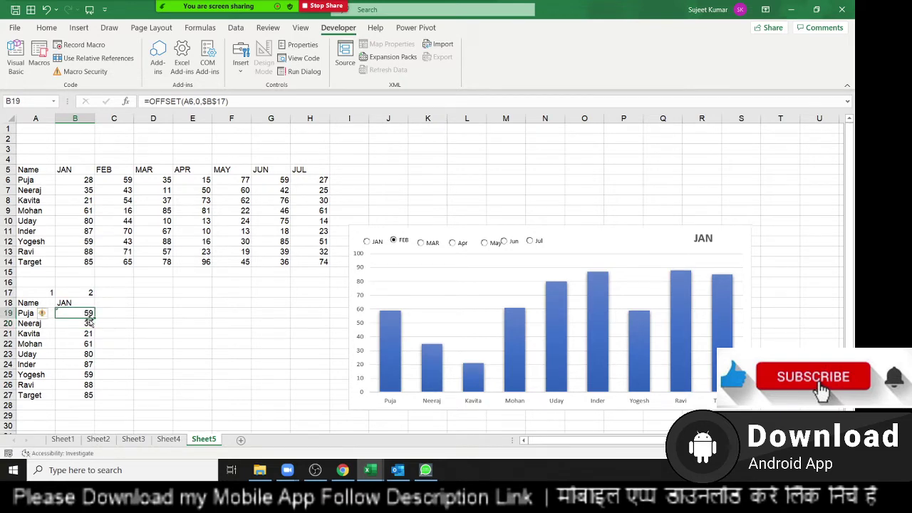
double_click(94, 318)
Clear A17 and test the month options JAN through Jun, leaving Jun selected.
click(48, 291)
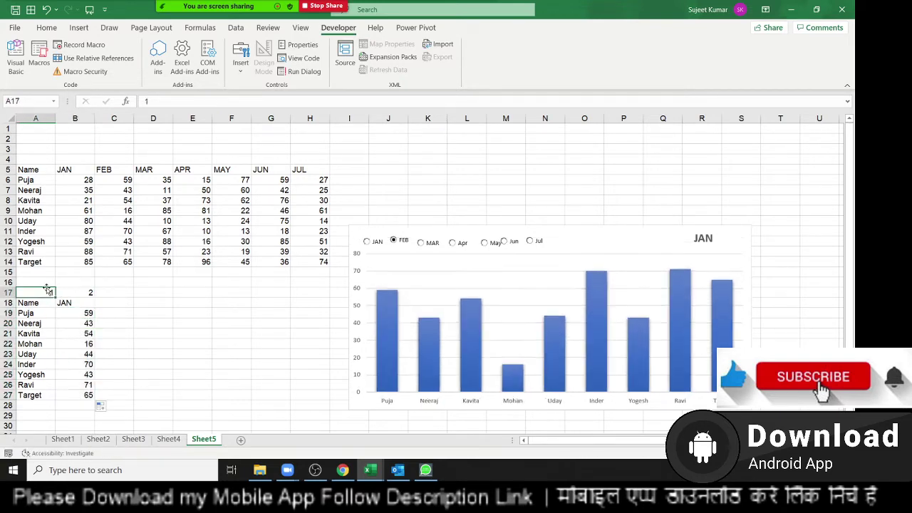
key(Delete)
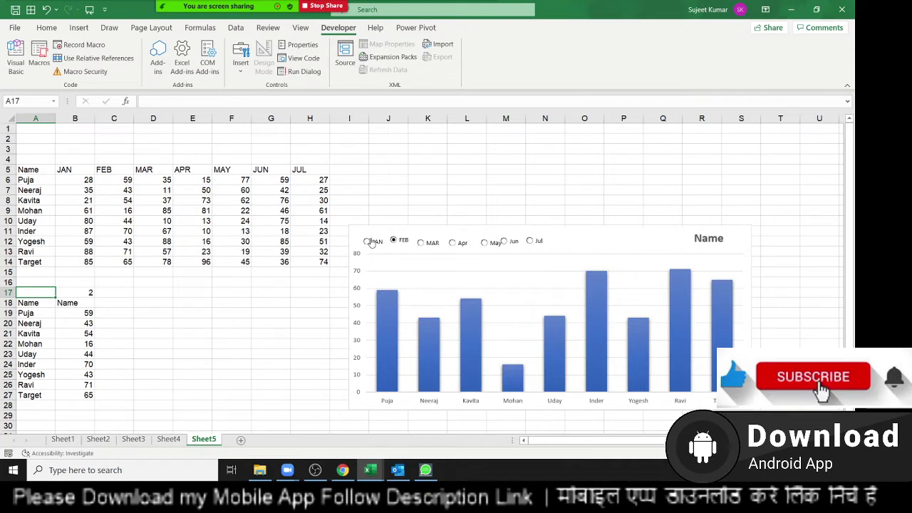
click(368, 241)
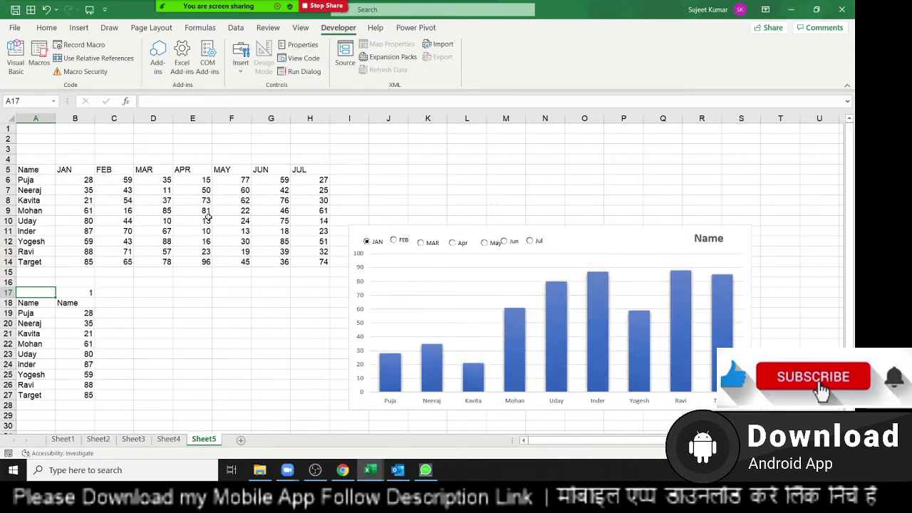
click(400, 244)
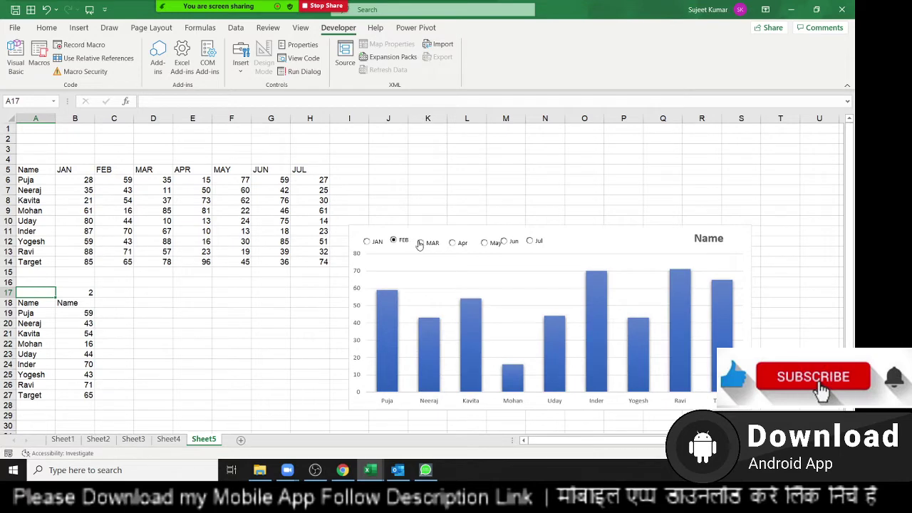
click(421, 243)
click(454, 245)
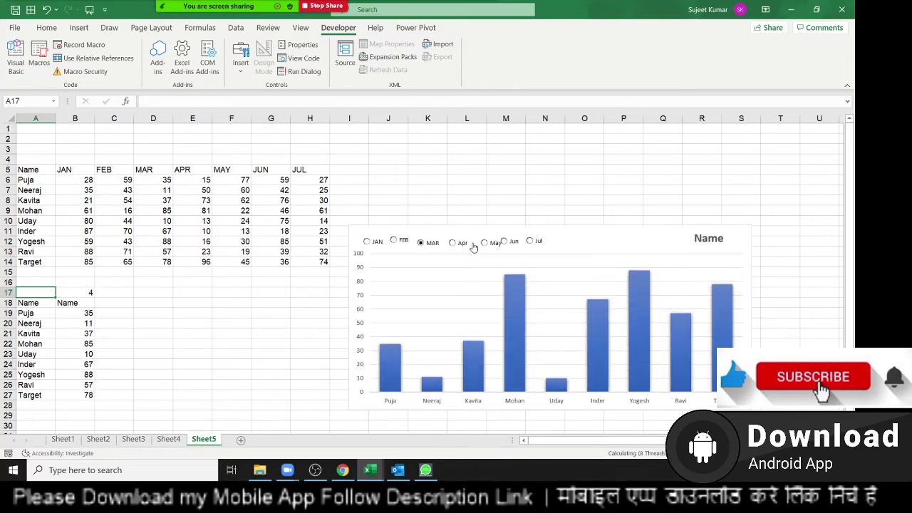
click(487, 242)
click(506, 243)
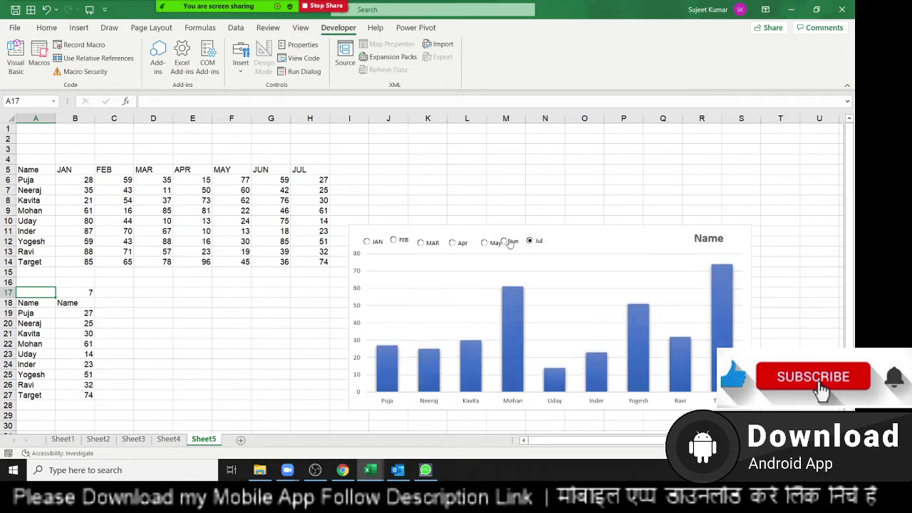
click(507, 242)
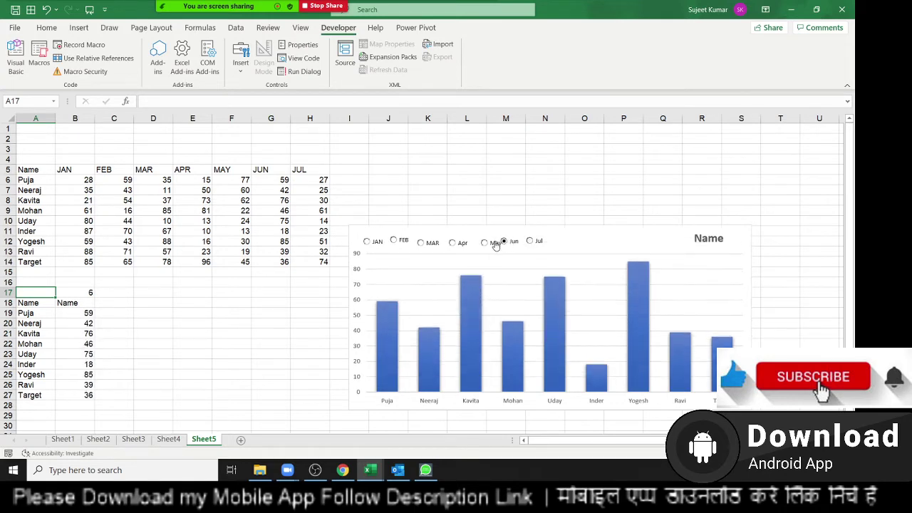
Copy Sheet3's Name/month table into a new sheet named Delhi.
click(160, 441)
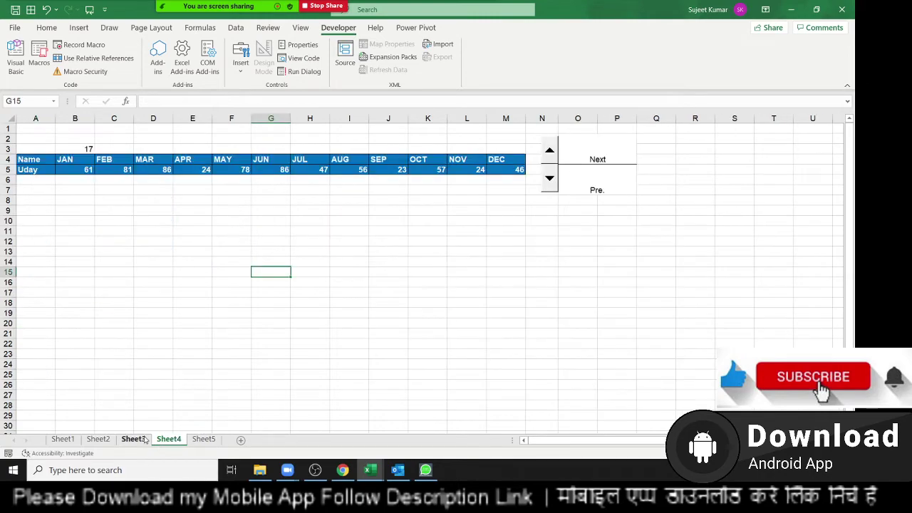
click(145, 440)
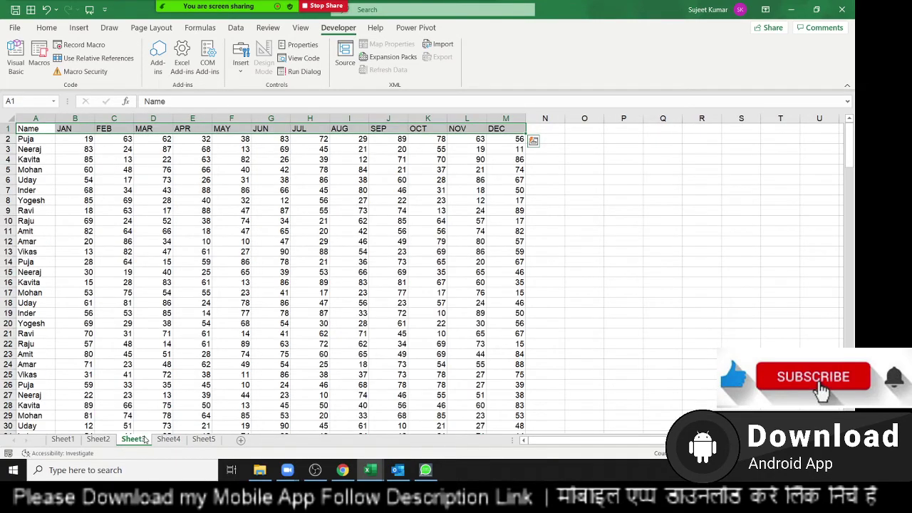
key(ctrl+a)
key(ctrl+c)
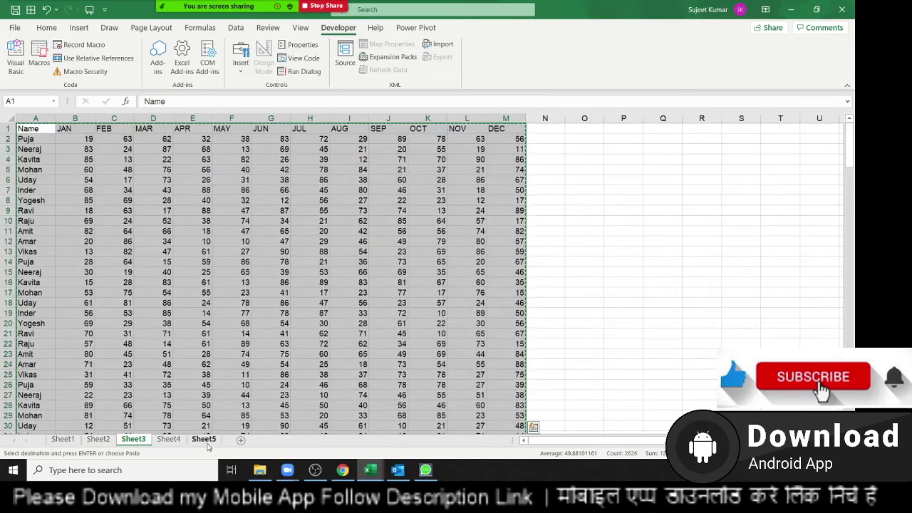
click(241, 440)
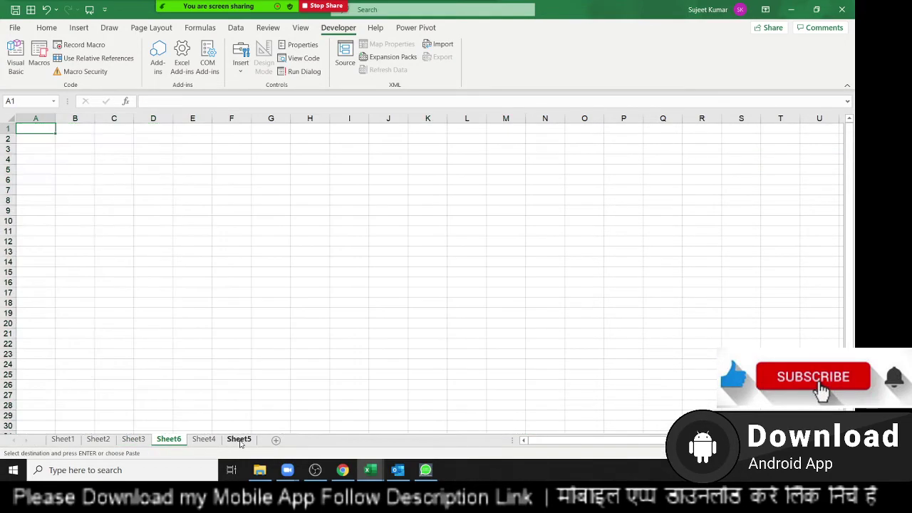
key(Return)
click(81, 137)
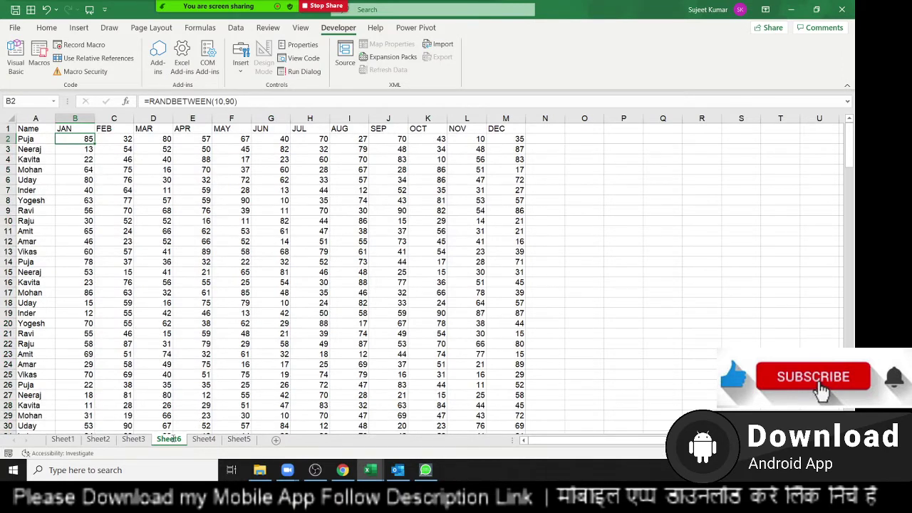
double_click(171, 439)
text(Delhi)
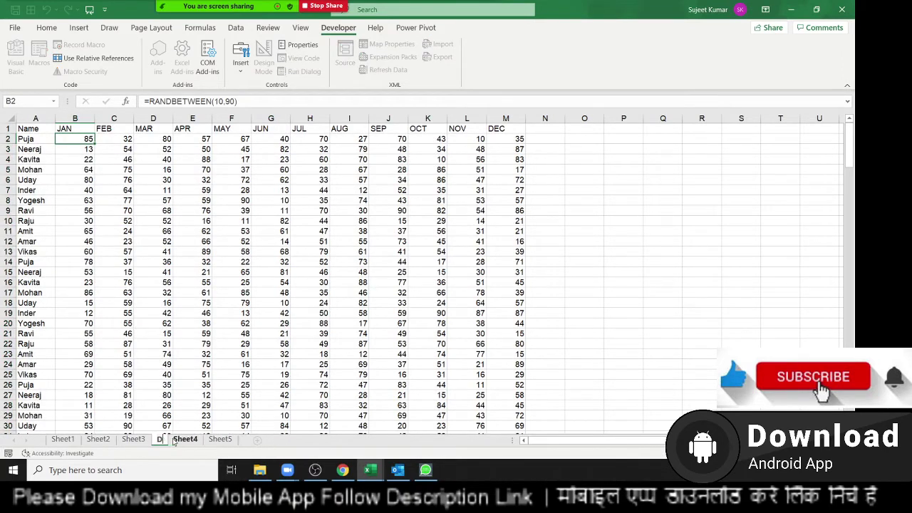
key(Return)
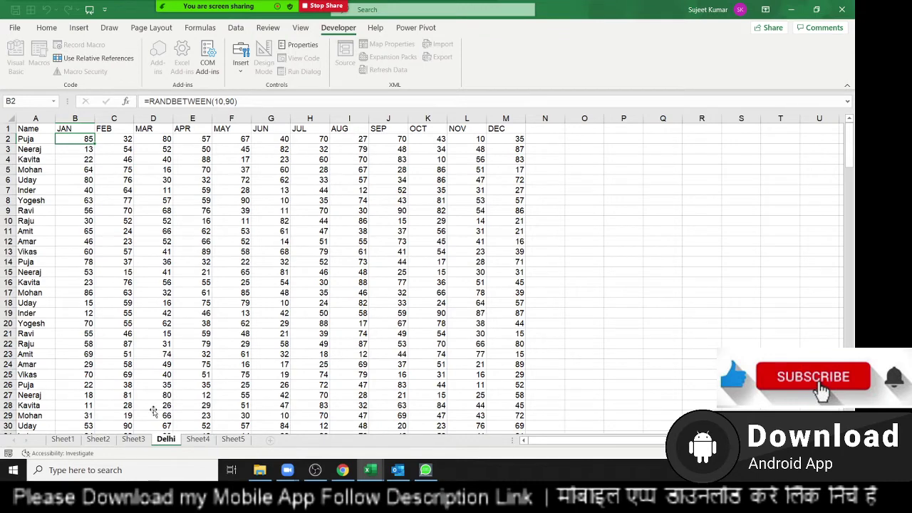
click(153, 405)
Paste the Delhi table into Sheet3 and rename that sheet Pune.
click(126, 440)
ctrl+click(111, 441)
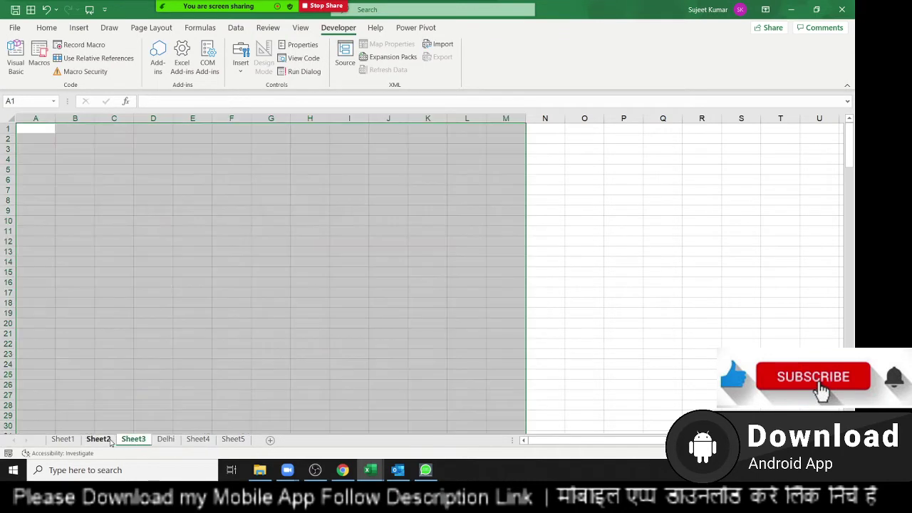
click(110, 441)
click(139, 441)
click(164, 440)
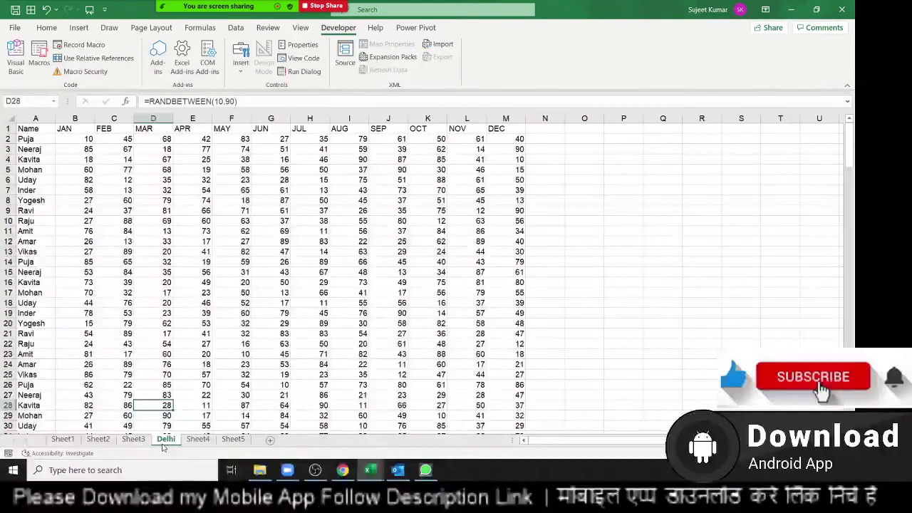
key(ctrl+a)
key(ctrl+c)
click(135, 439)
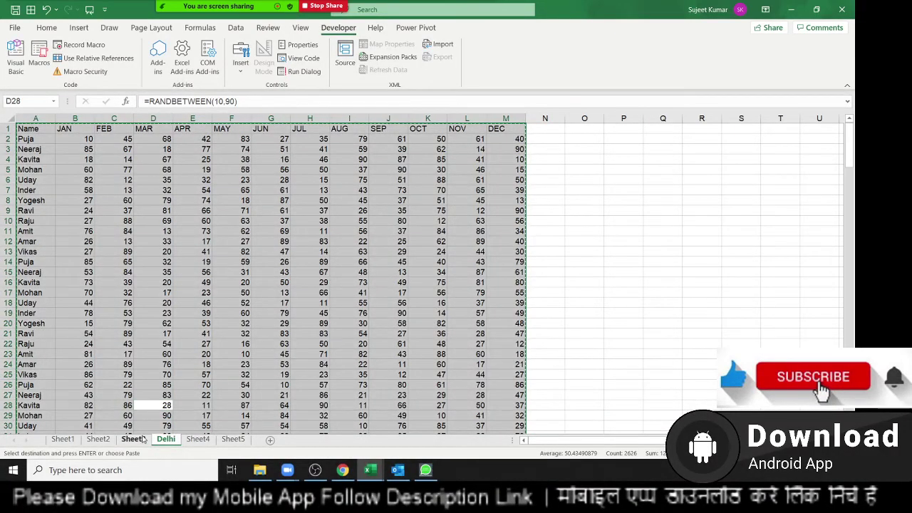
key(ctrl+v)
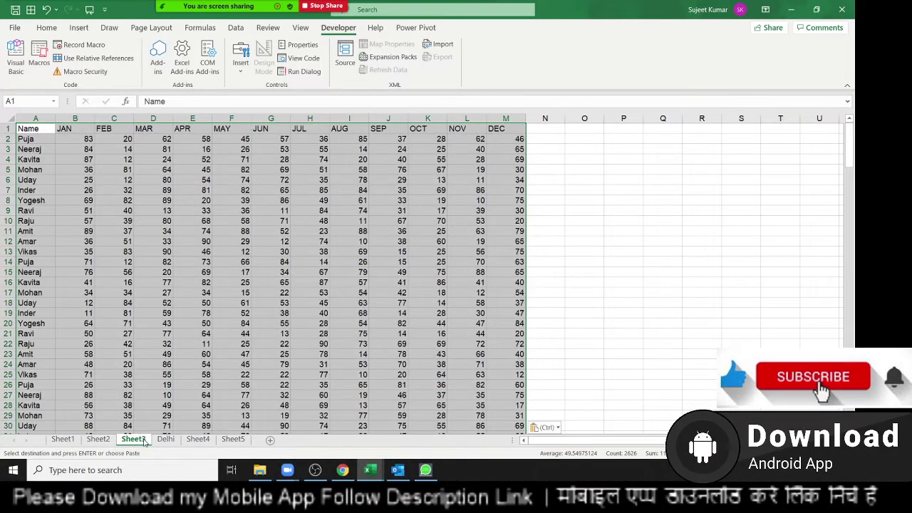
click(145, 440)
text(Pune)
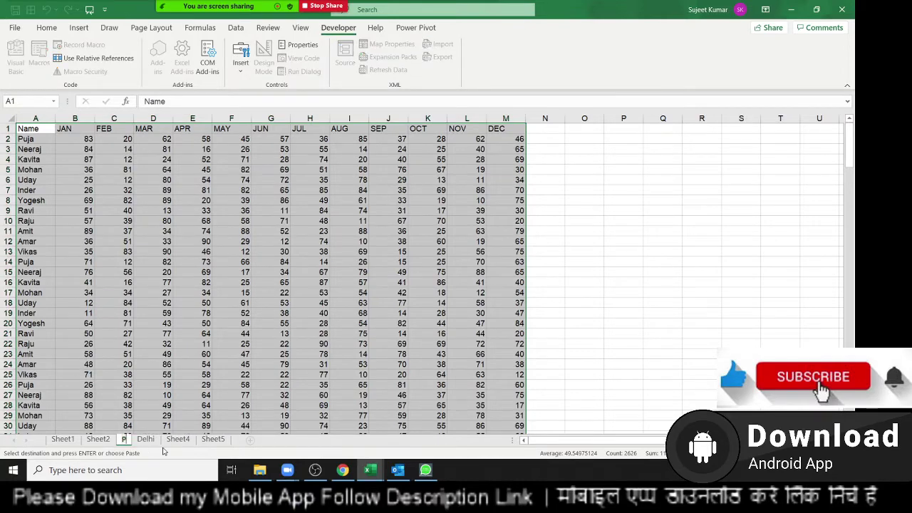
key(Return)
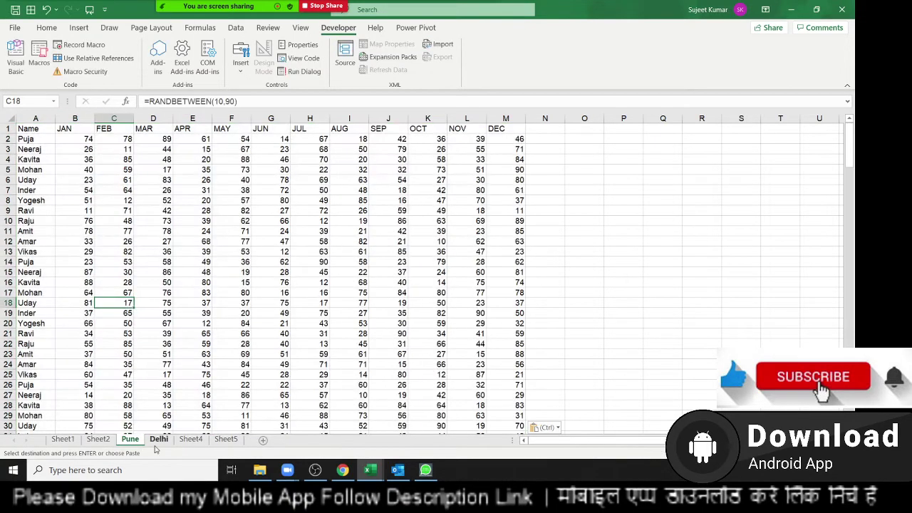
Freeze the RANDBETWEEN results with Paste Values, then copy the names from column A.
double_click(158, 441)
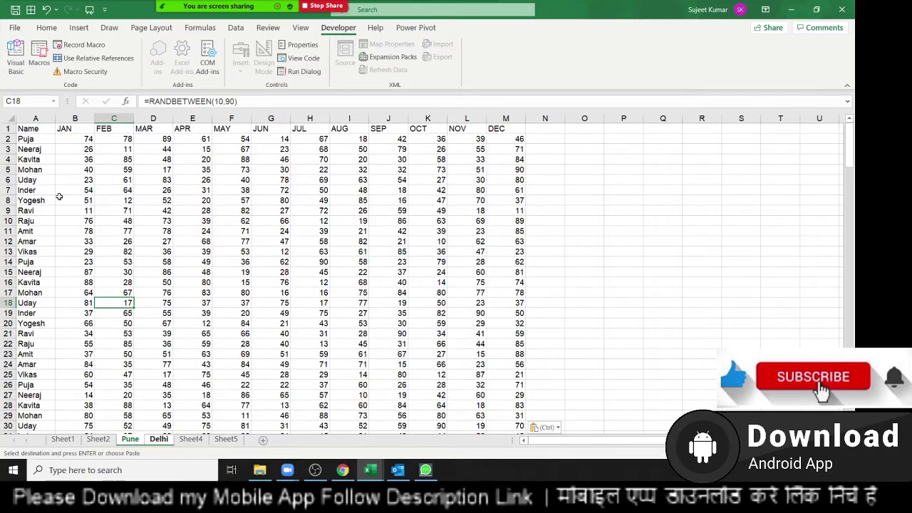
key(ctrl+a)
key(ctrl+c)
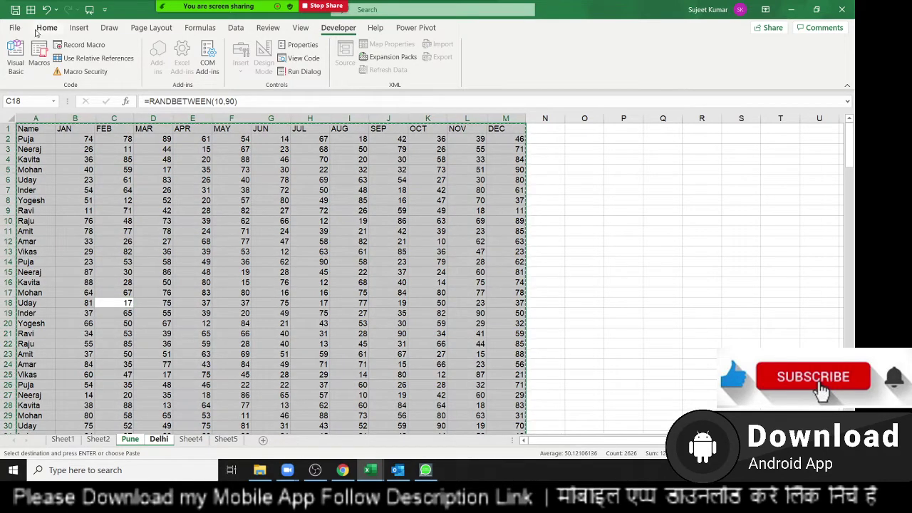
click(46, 27)
click(14, 72)
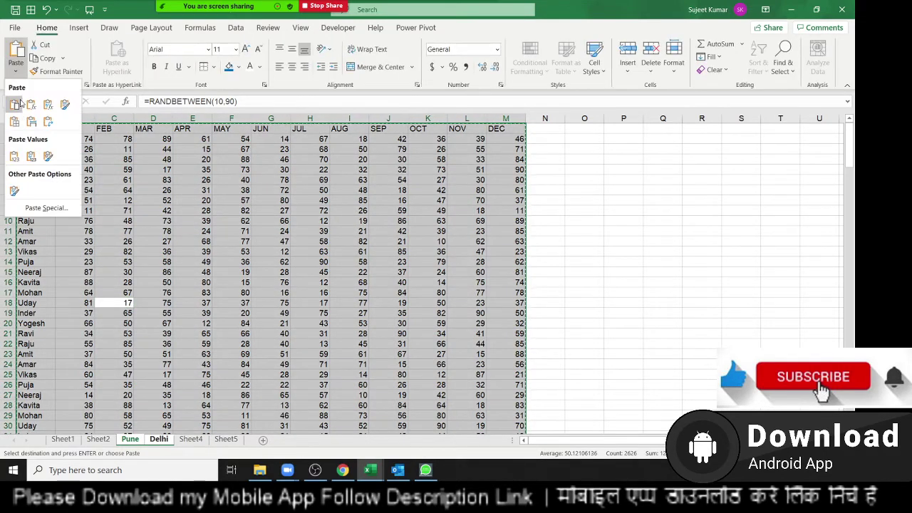
click(16, 155)
drag(152, 178, 264, 253)
click(163, 175)
key(ctrl+Home)
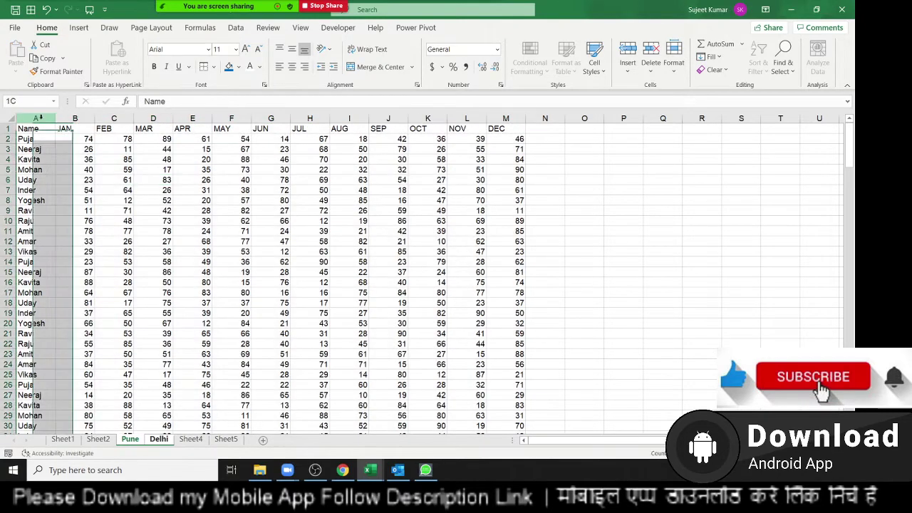
key(ctrl+c)
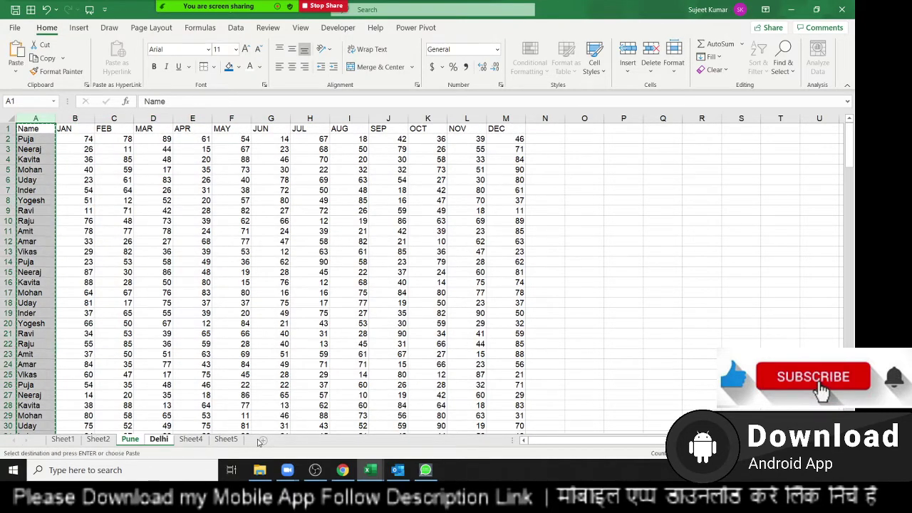
Add a new sheet named Summary and try pasting the names at A1.
click(261, 442)
click(162, 439)
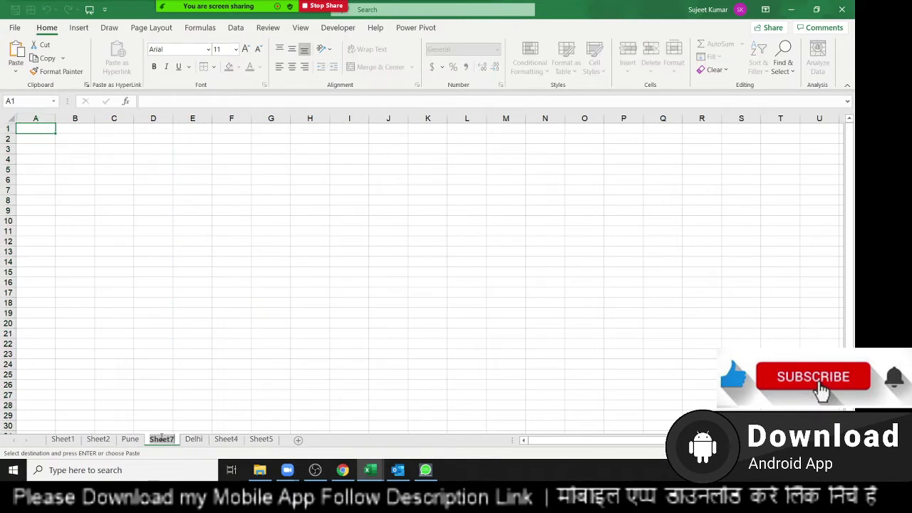
text(Summ)
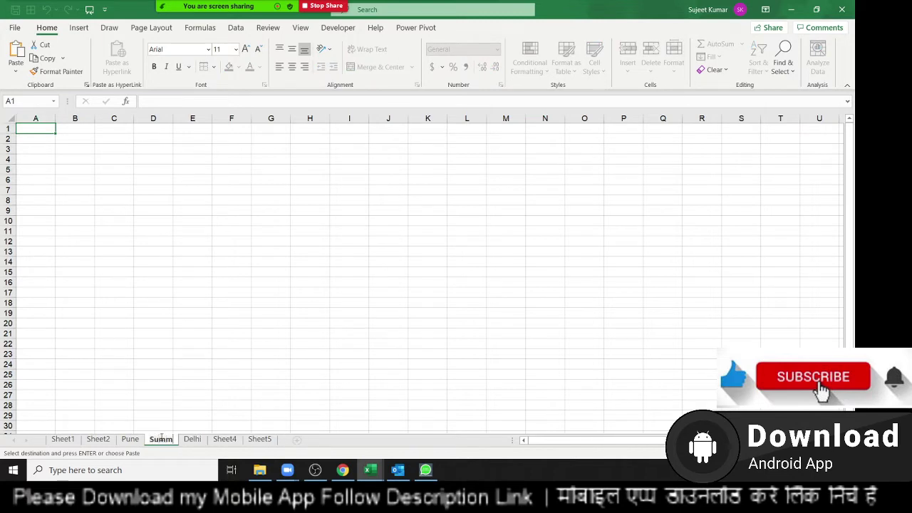
text(ary)
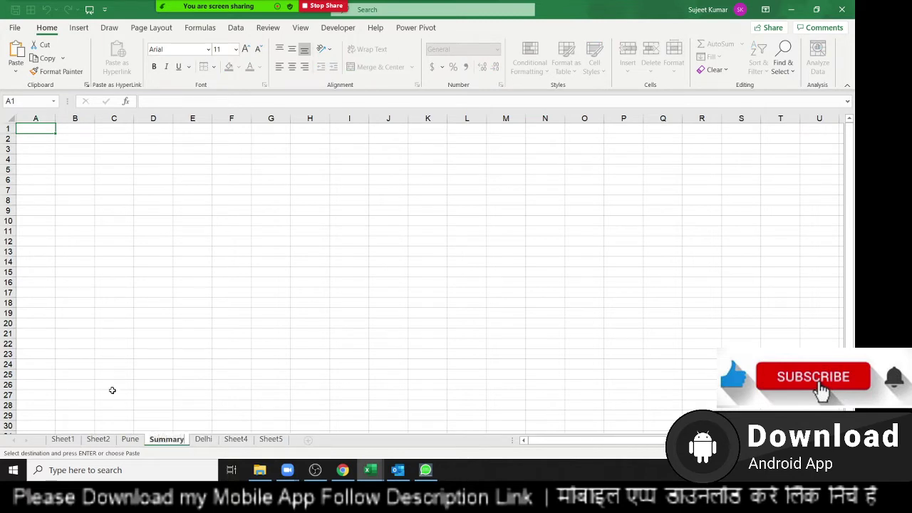
key(Return)
click(58, 210)
click(41, 131)
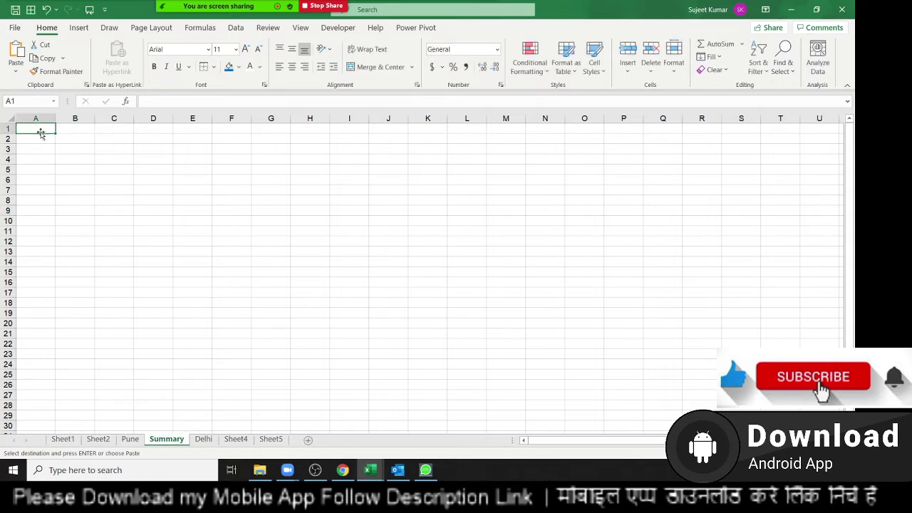
key(ctrl+shift+Page_Down)
key(Return)
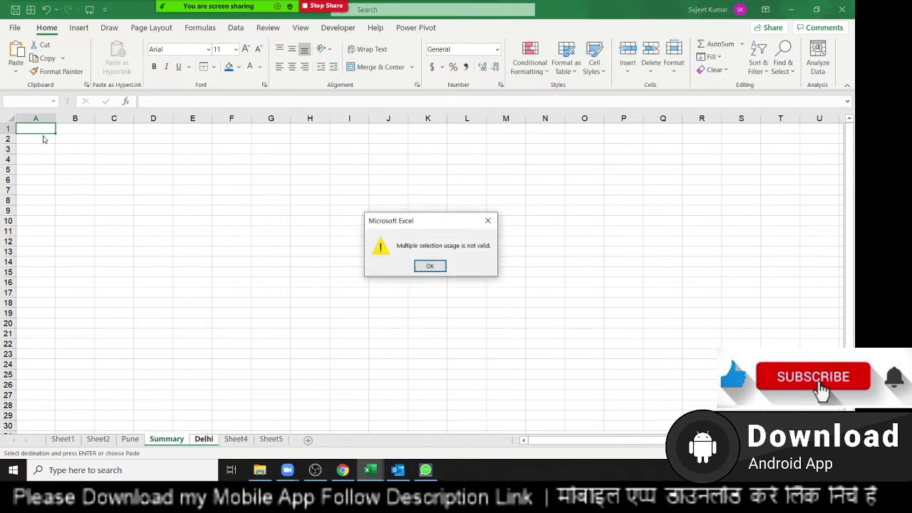
key(Return)
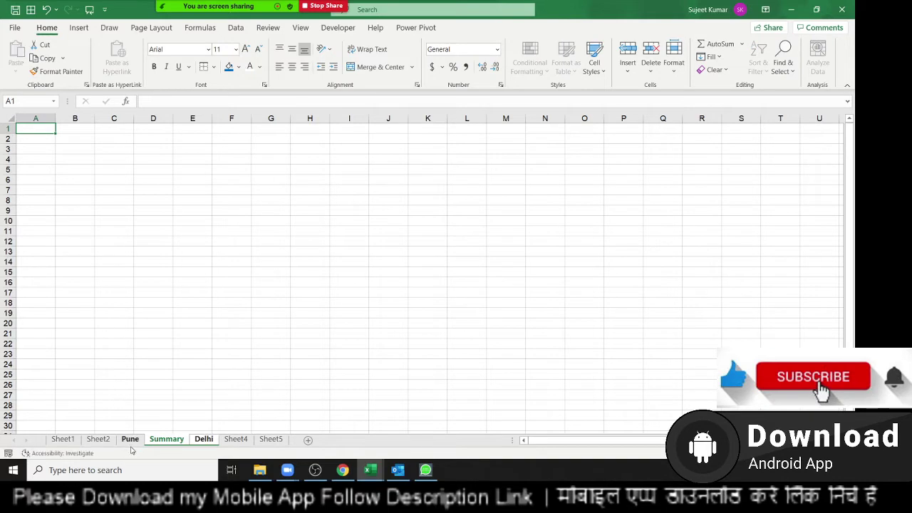
Copy Pune's name column into Summary column A and open Remove Duplicates.
click(129, 438)
key(ctrl+c)
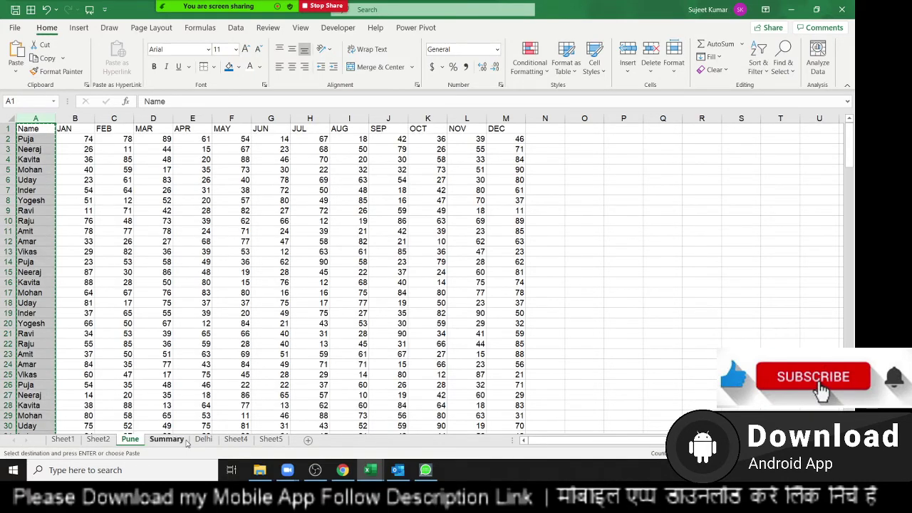
click(166, 439)
key(ctrl+v)
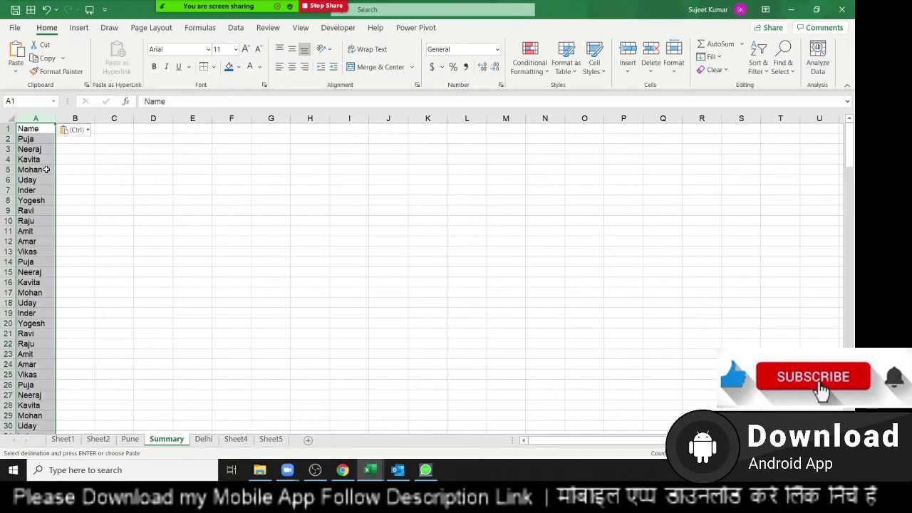
click(235, 28)
Remove duplicate names from the Summary list, leaving the unique names.
click(560, 57)
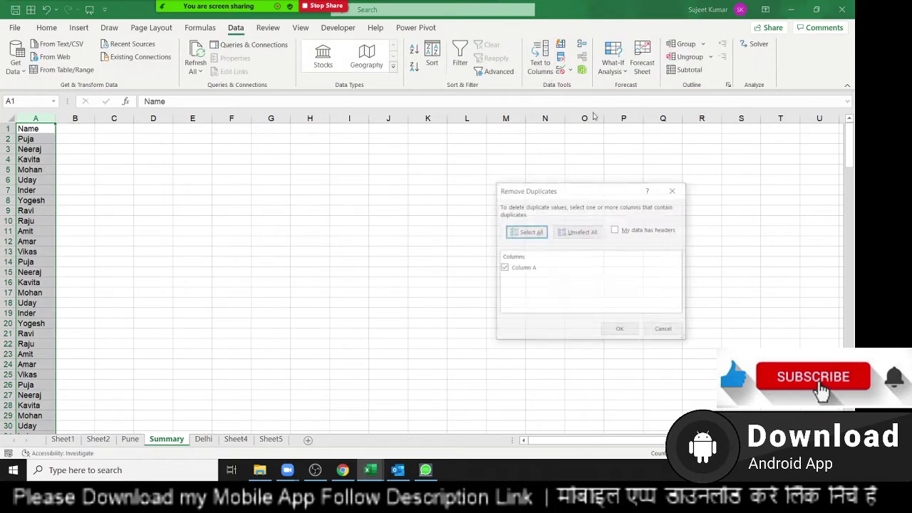
click(619, 330)
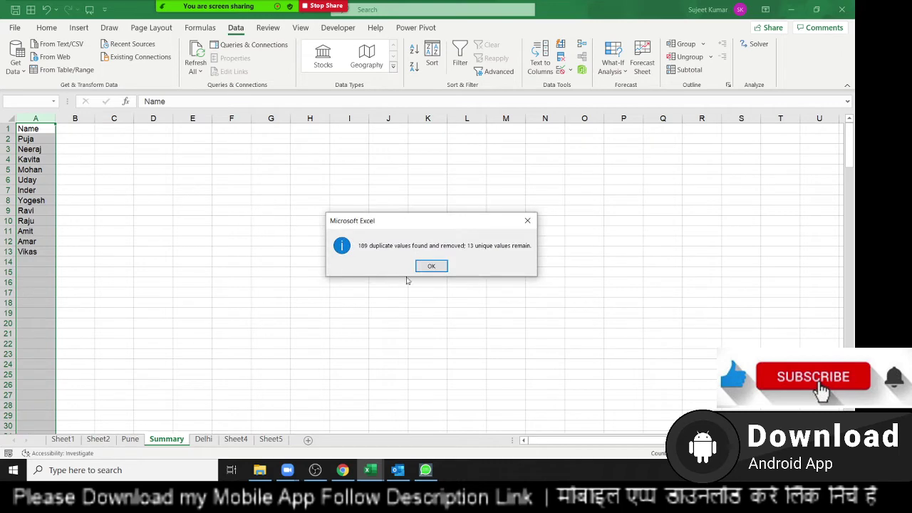
click(431, 266)
Enter JAN in B1 and fill the month headers across to DEC in M1.
click(69, 128)
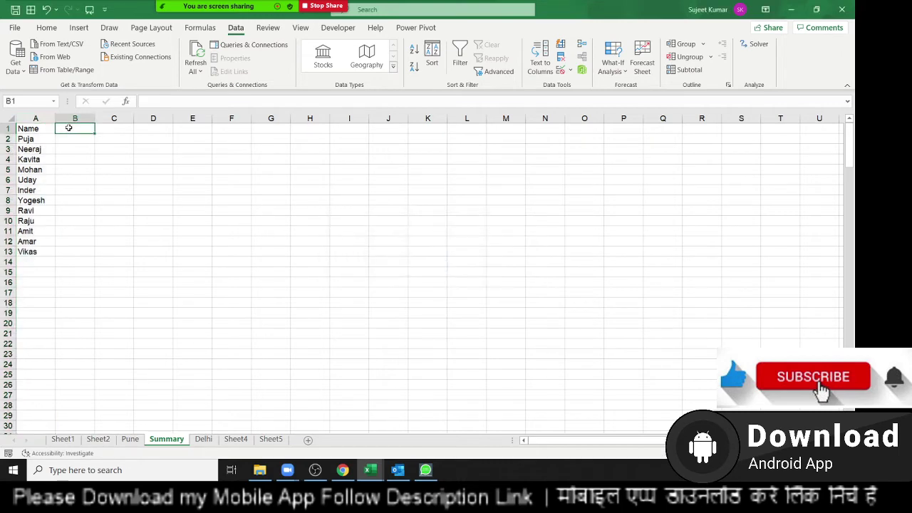
text(JAN)
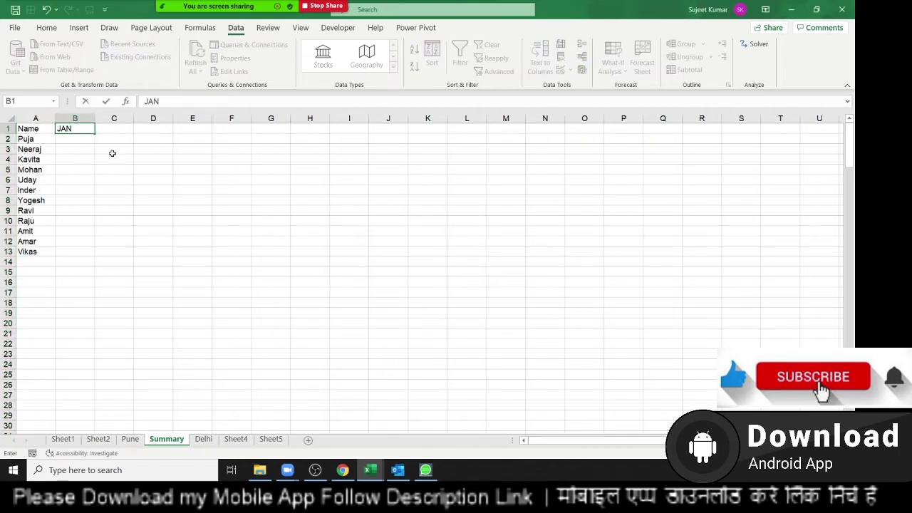
click(112, 153)
click(74, 129)
drag(94, 133, 539, 138)
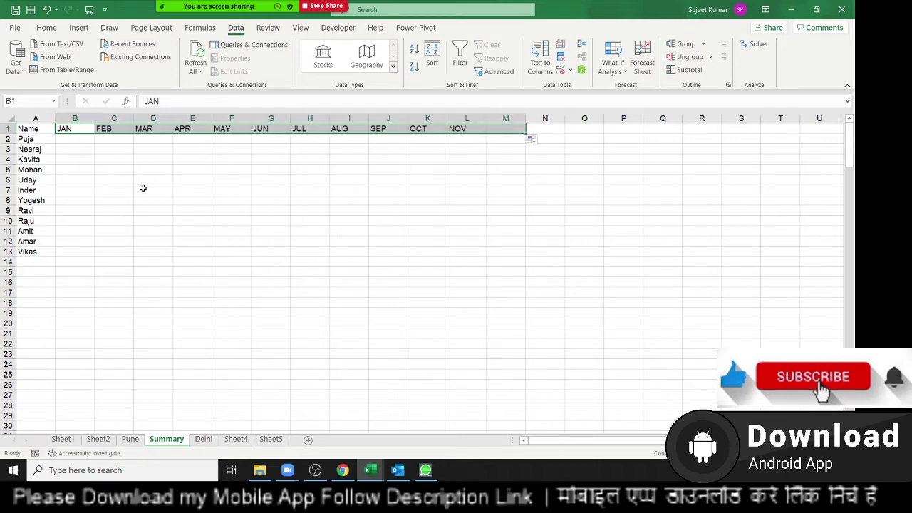
Insert blank rows above the table so the headers start at row 5.
click(8, 128)
key(ctrl+shift+plus)
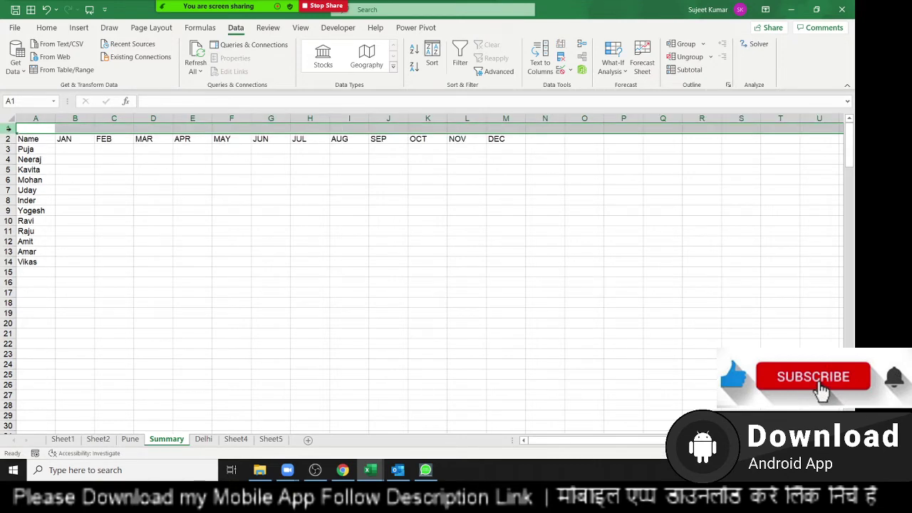
click(96, 158)
click(90, 146)
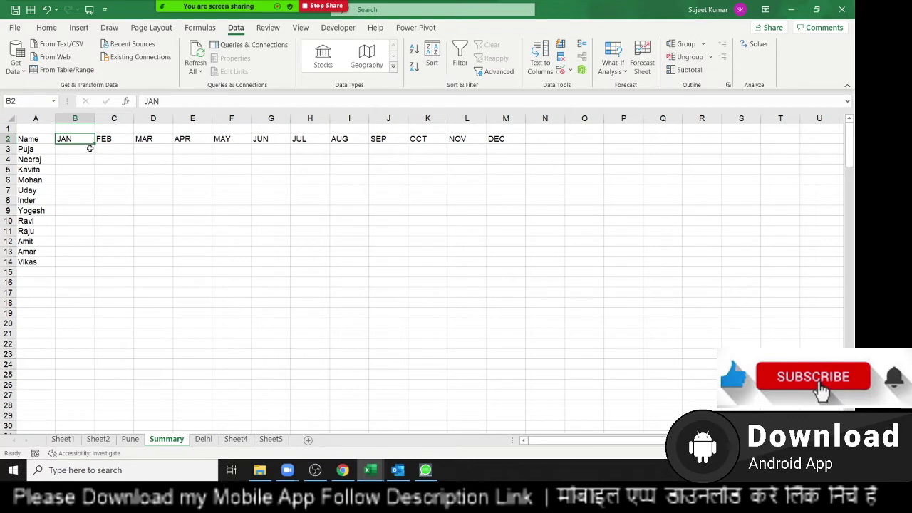
click(91, 149)
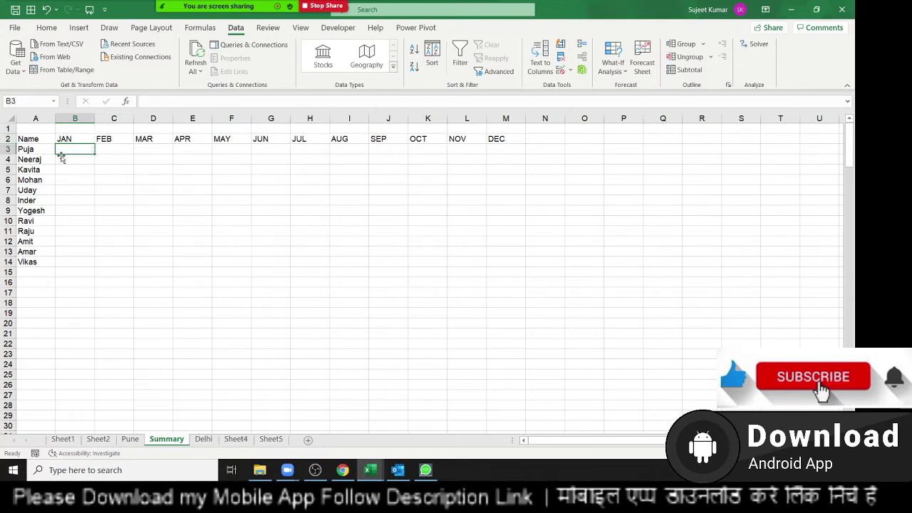
click(10, 128)
key(ctrl+shift+plus)
key(ctrl+shift+plus)
key(ctrl+shift+plus)
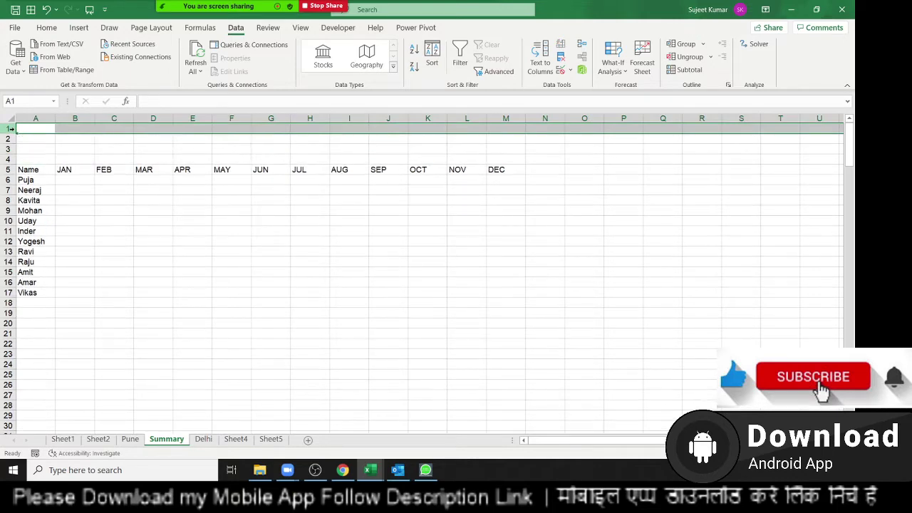
click(498, 231)
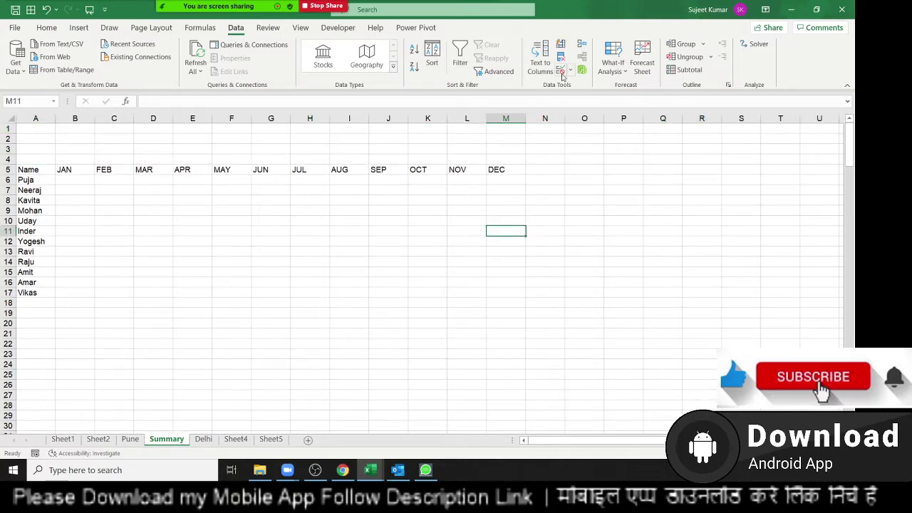
Draw an option button across I2:K2, label it Delhi, and shrink it to fit.
click(505, 117)
click(234, 140)
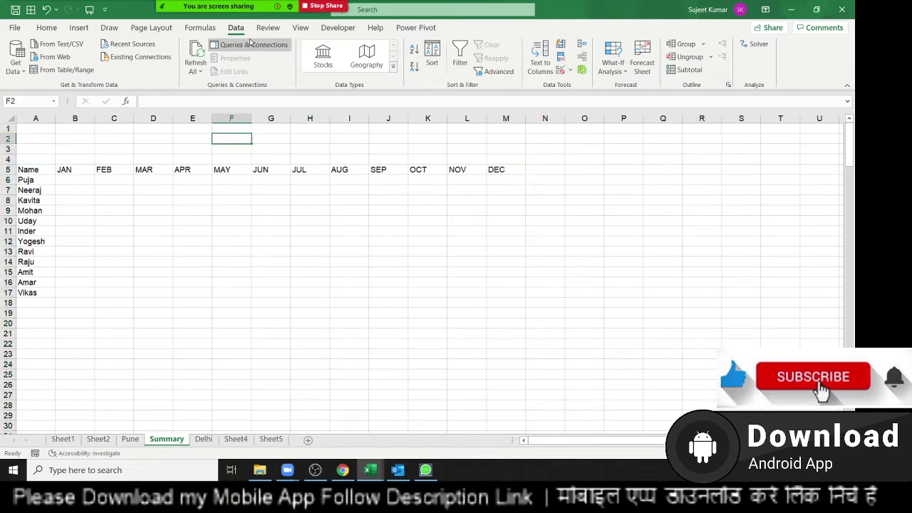
click(329, 30)
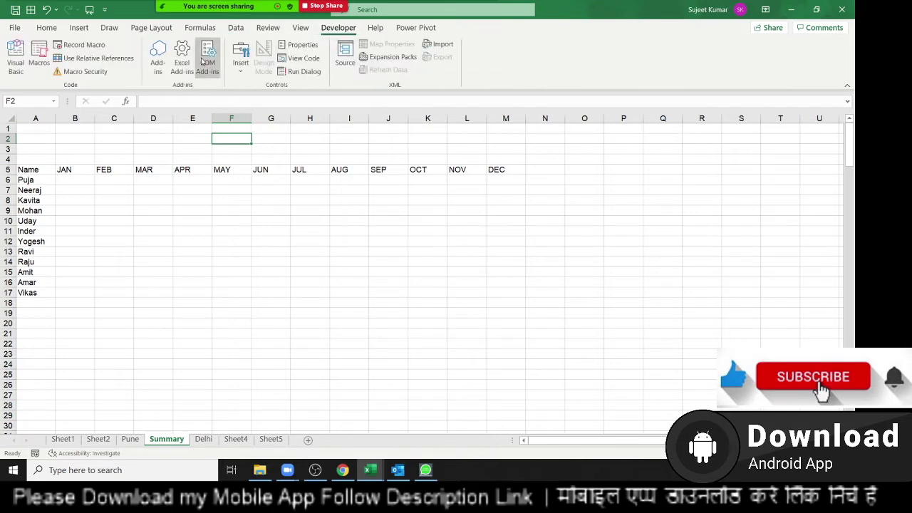
click(240, 57)
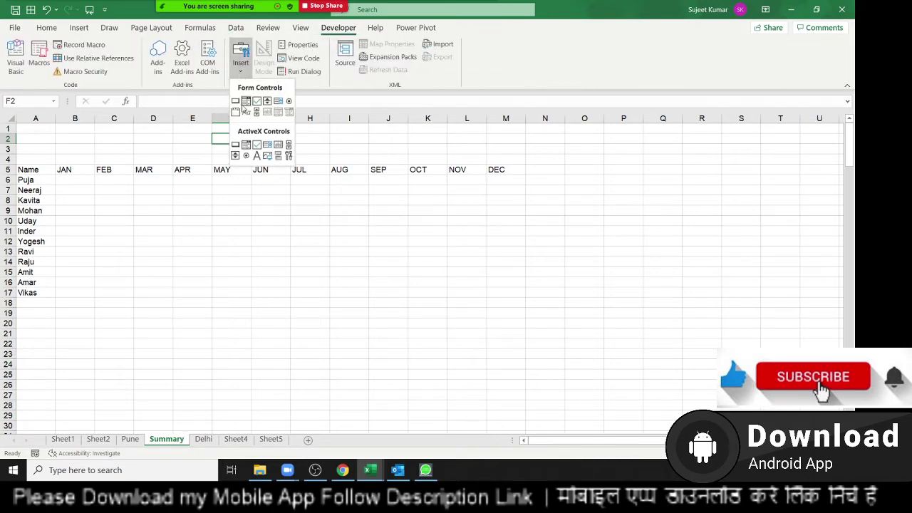
click(288, 102)
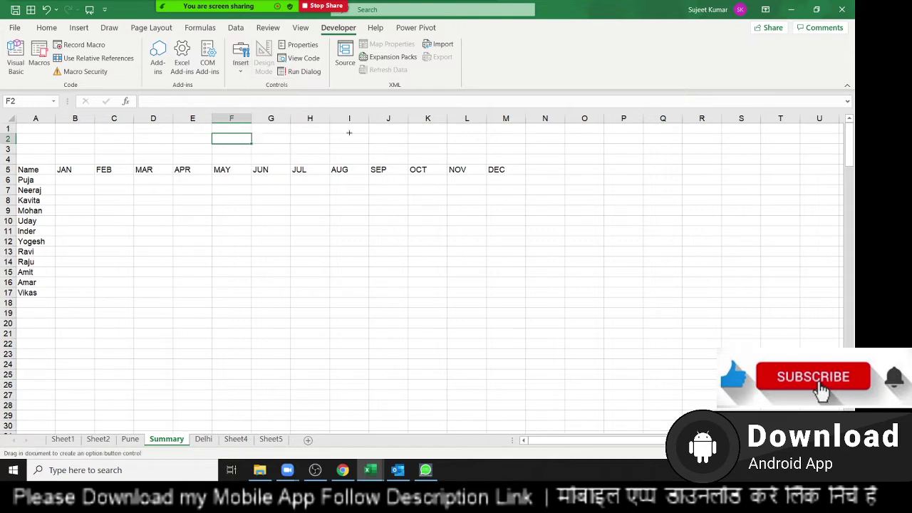
drag(350, 129, 426, 145)
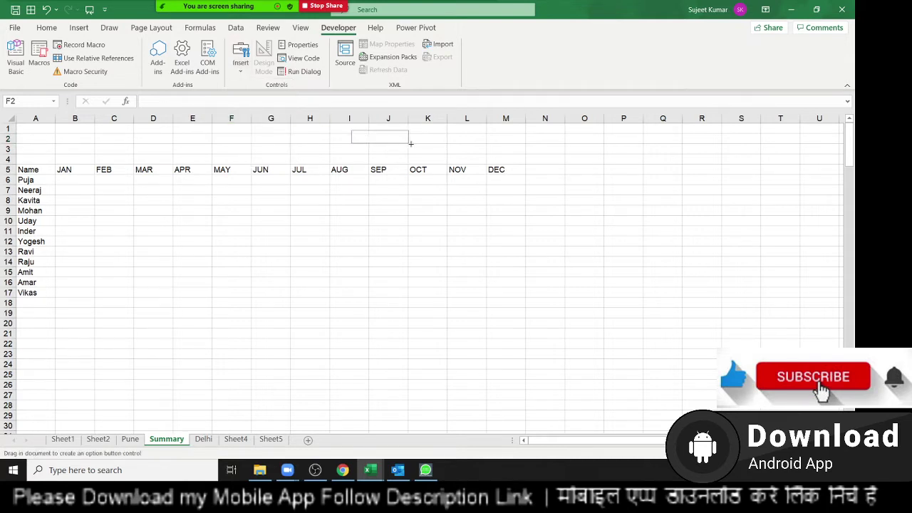
click(374, 139)
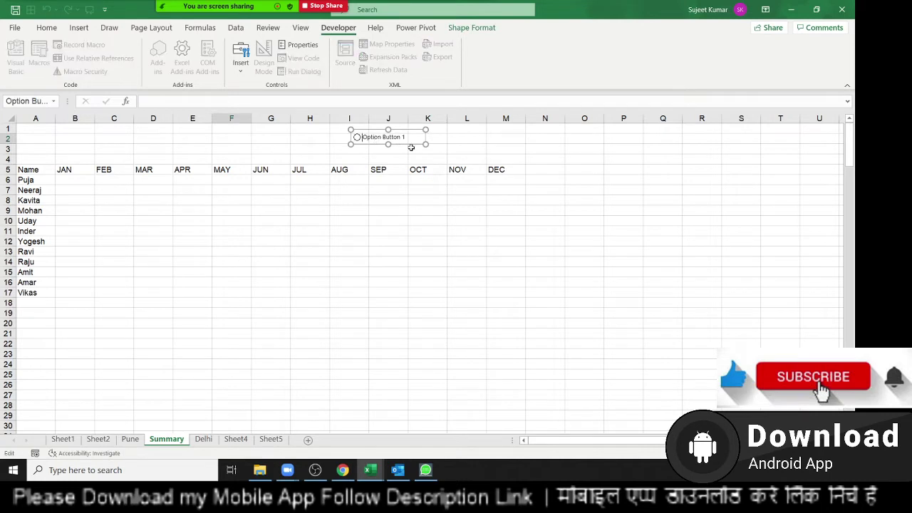
key(ctrl+a)
key(Delete)
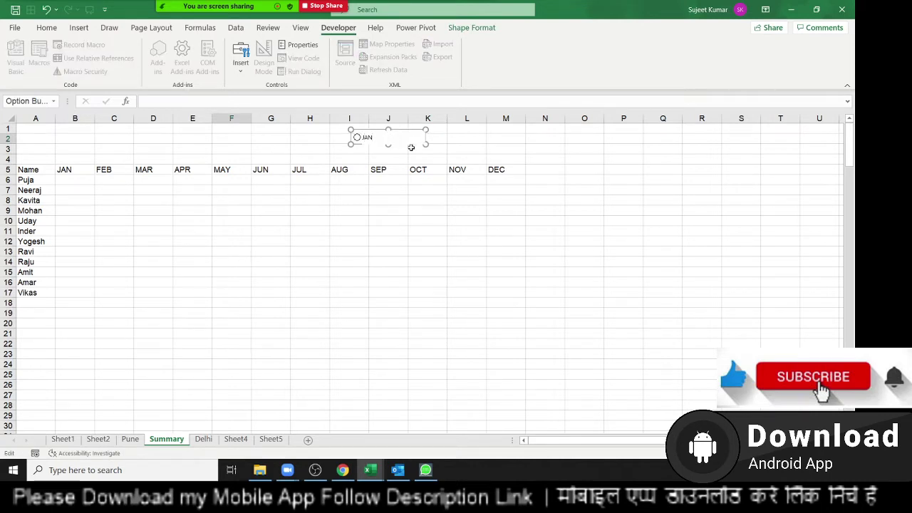
key(BackSpace)
key(BackSpace)
key(BackSpace)
text(Delhi)
drag(426, 144, 396, 146)
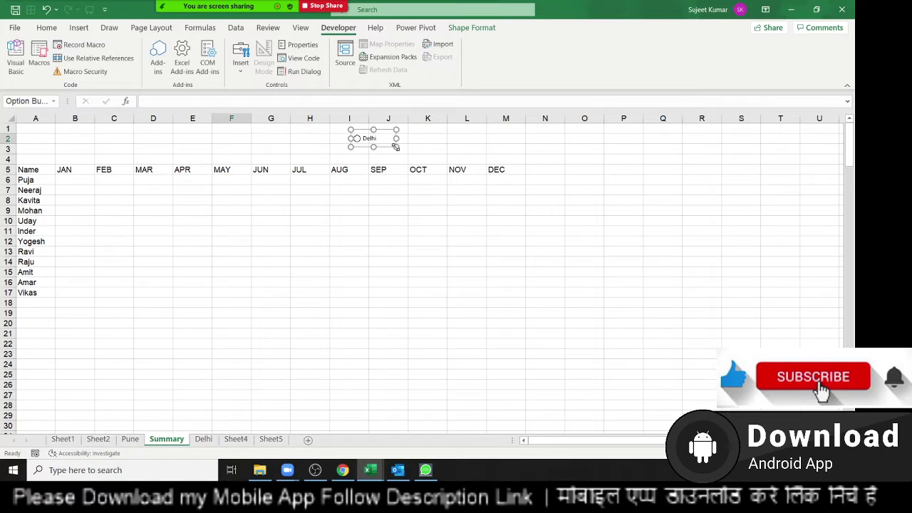
click(441, 148)
Merge and center cells I1:K2 and move the Delhi button up onto them.
drag(349, 128, 418, 140)
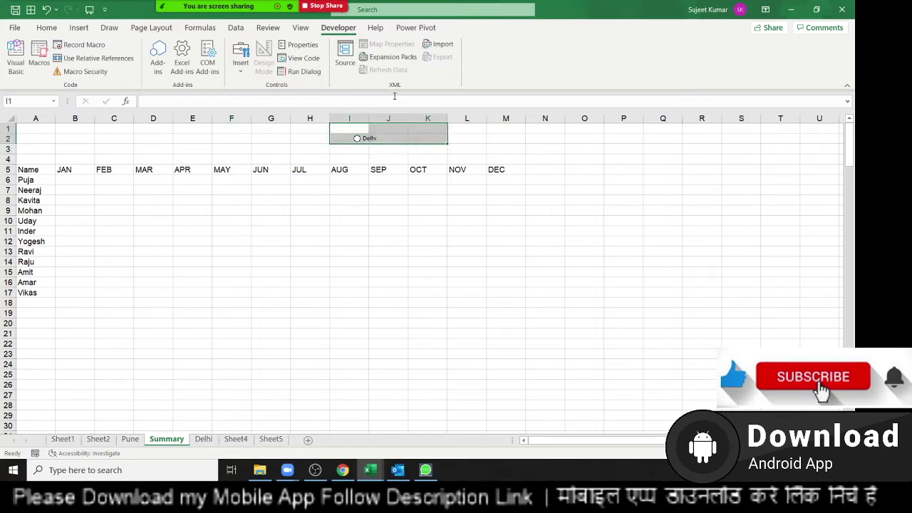
click(46, 27)
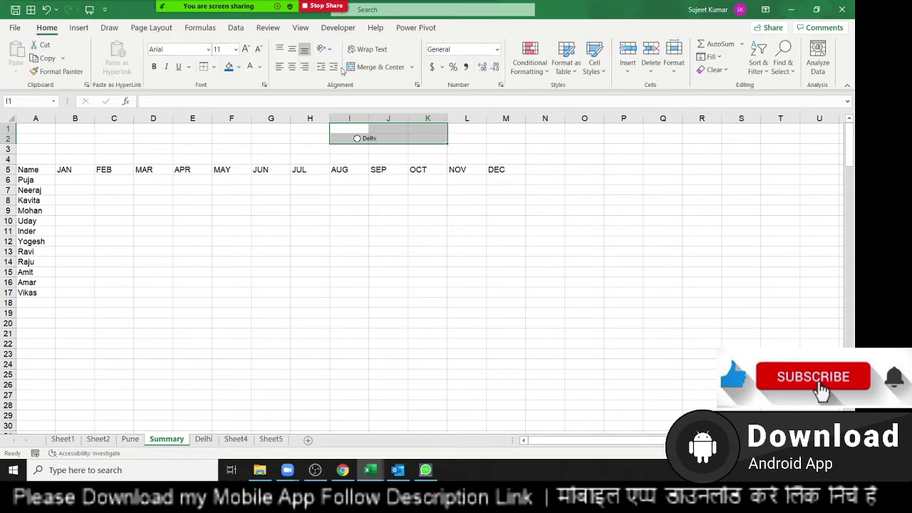
click(373, 66)
right_click(369, 143)
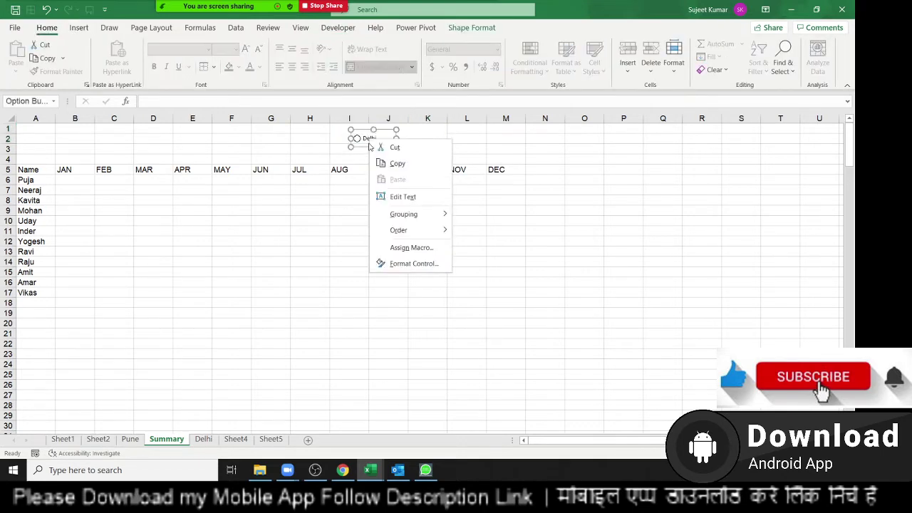
click(358, 148)
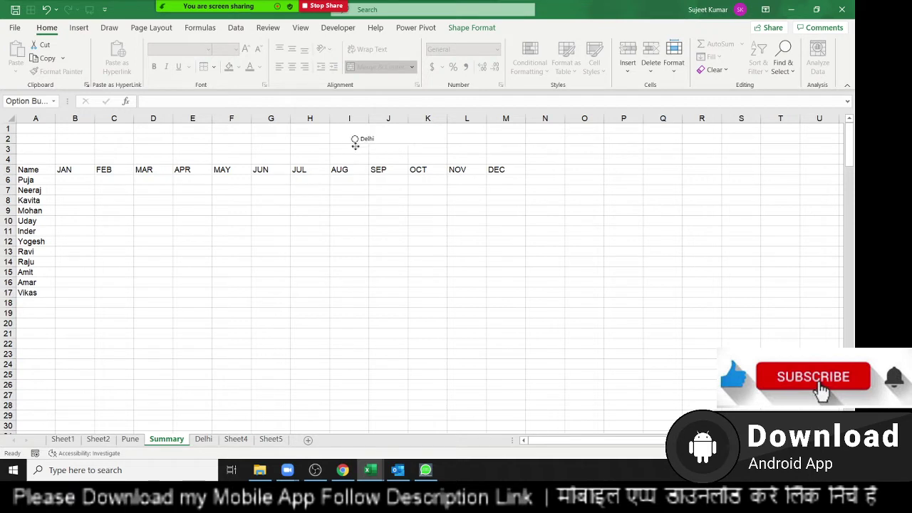
drag(358, 148, 342, 140)
click(413, 158)
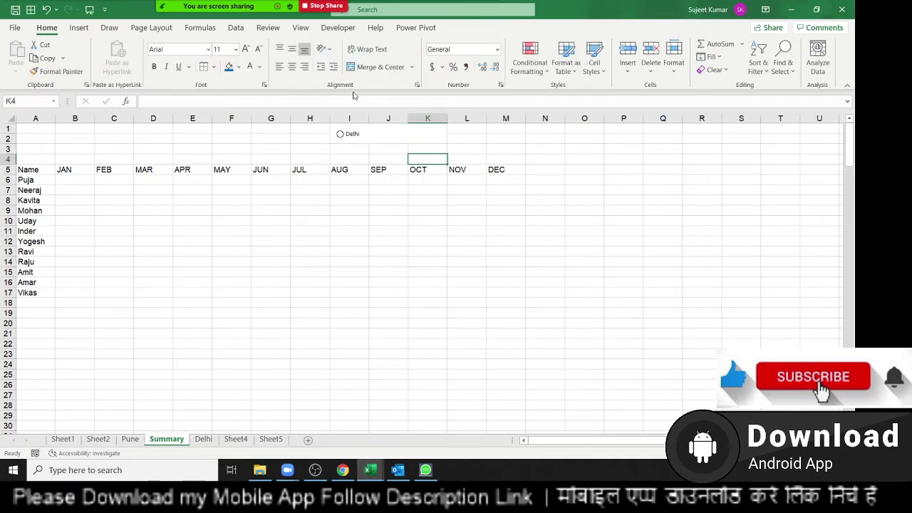
Draw a second option button beside Delhi and label it Pune.
click(338, 29)
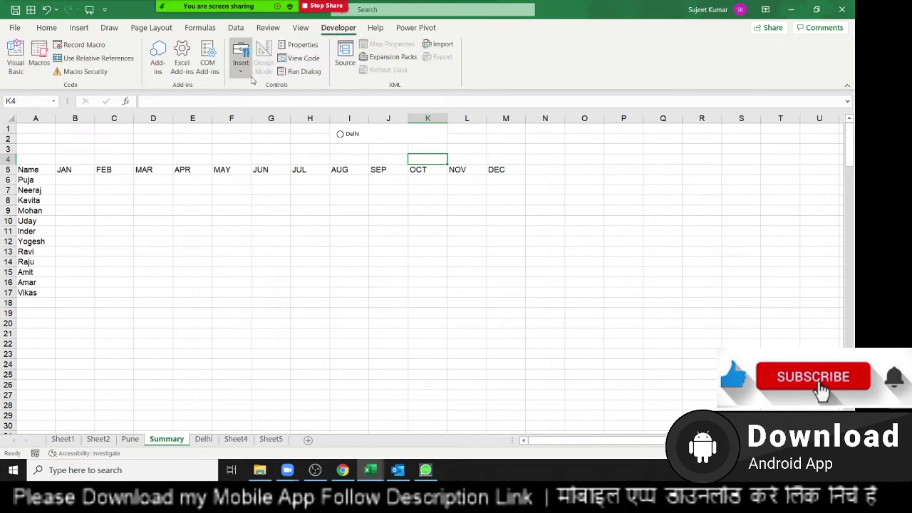
click(244, 69)
click(289, 101)
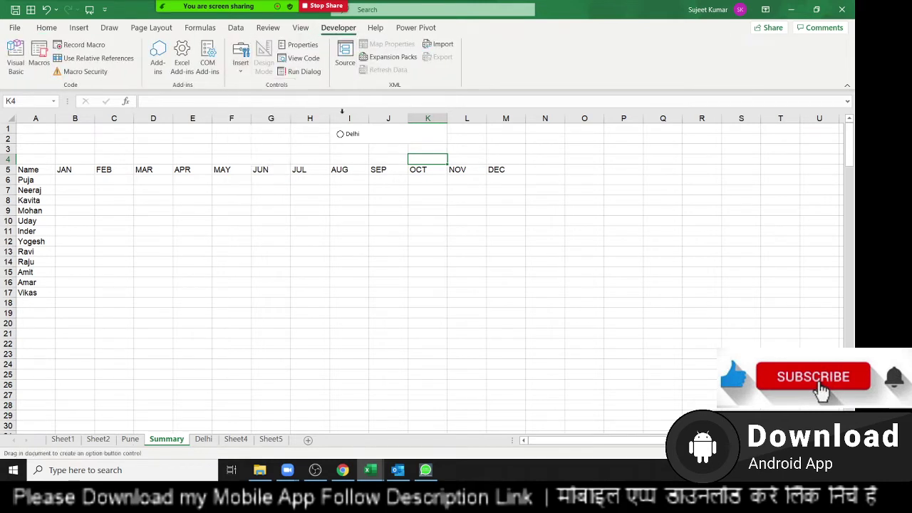
drag(384, 128, 416, 140)
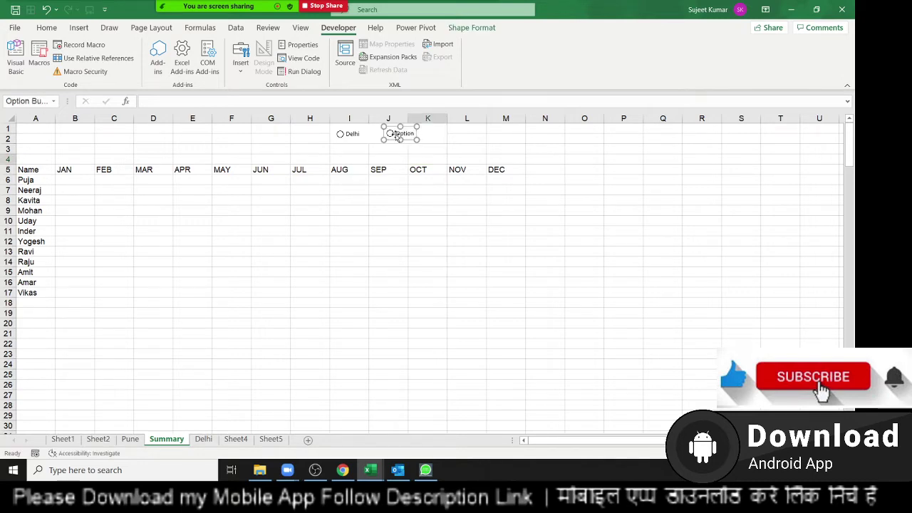
click(401, 134)
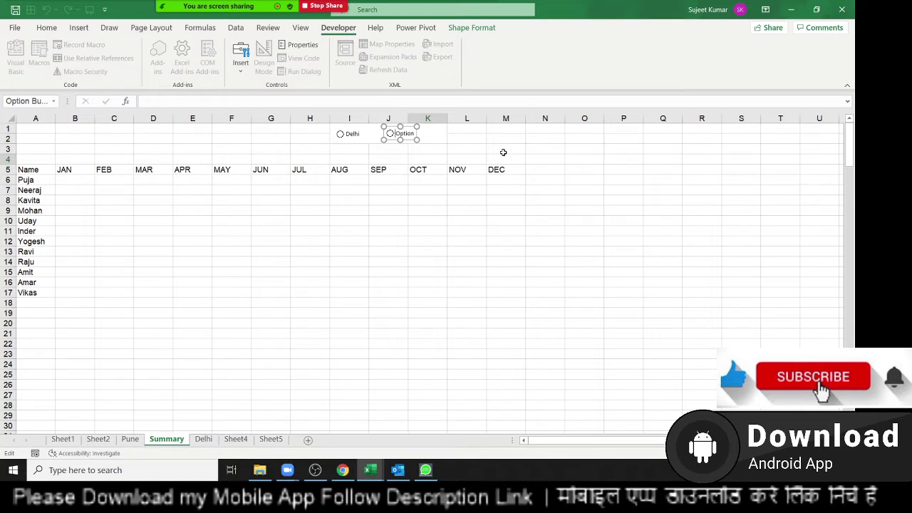
key(BackSpace)
key(BackSpace)
key(BackSpace)
click(503, 152)
Bring up Format Control for the Pune option button.
drag(335, 128, 427, 140)
right_click(399, 142)
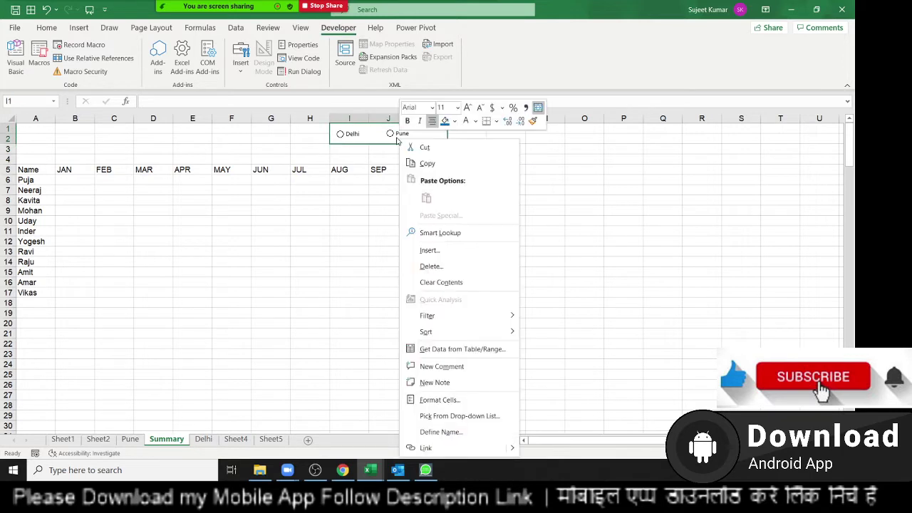
right_click(397, 139)
click(424, 260)
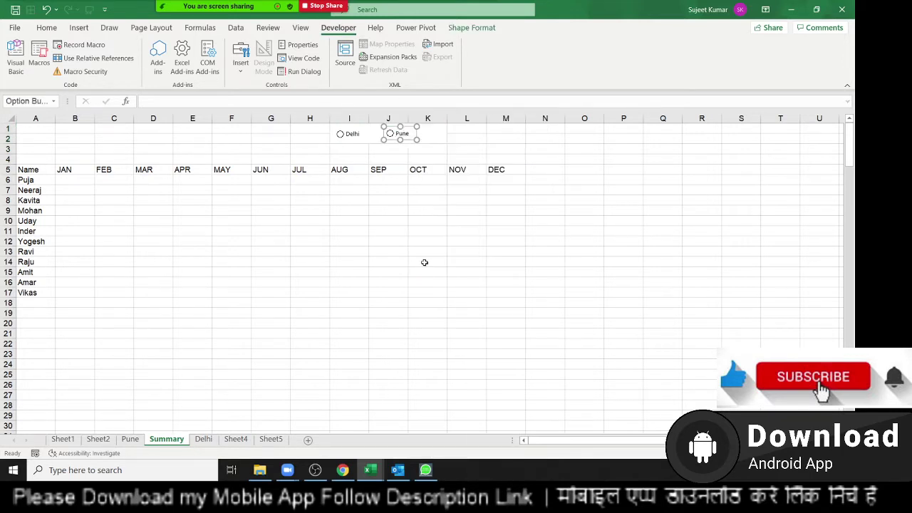
Give the Pune button 3-D shading and a cell link of $A$2.
click(678, 163)
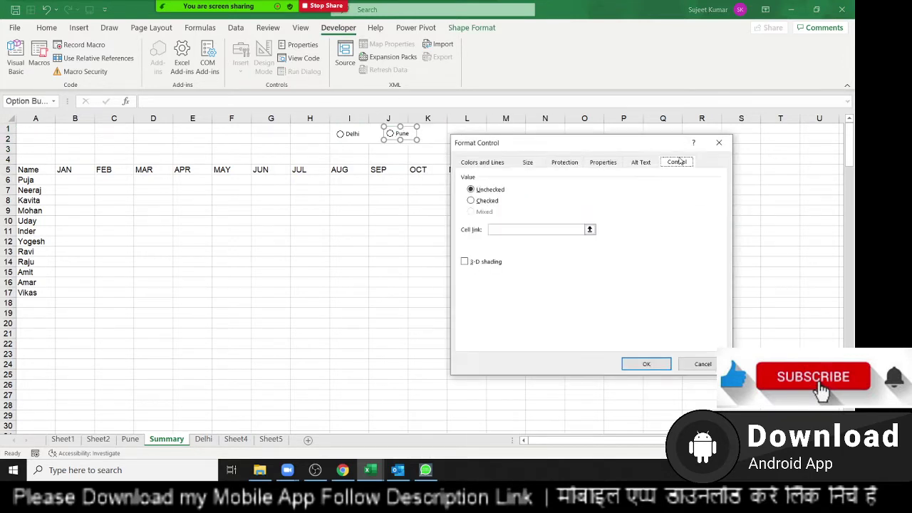
click(485, 262)
click(49, 139)
click(646, 364)
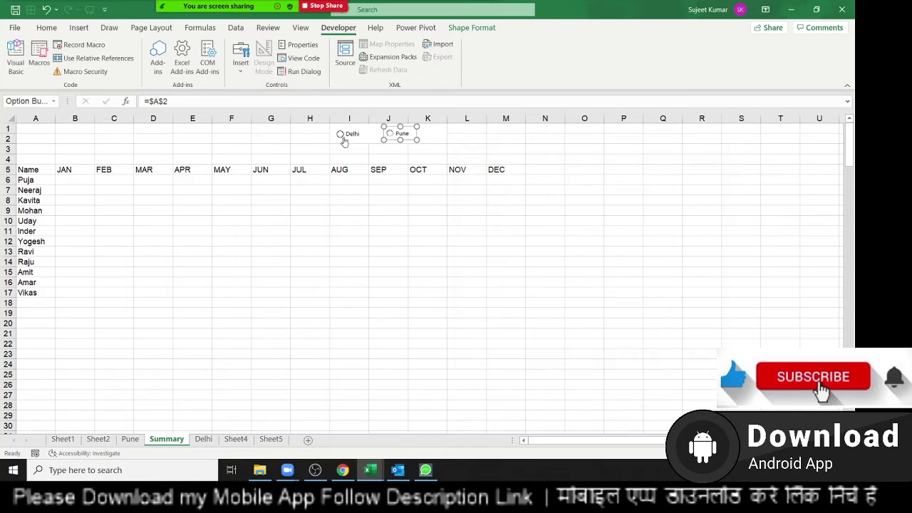
Check that the Delhi button's Format Control shows the same A2 link.
right_click(347, 135)
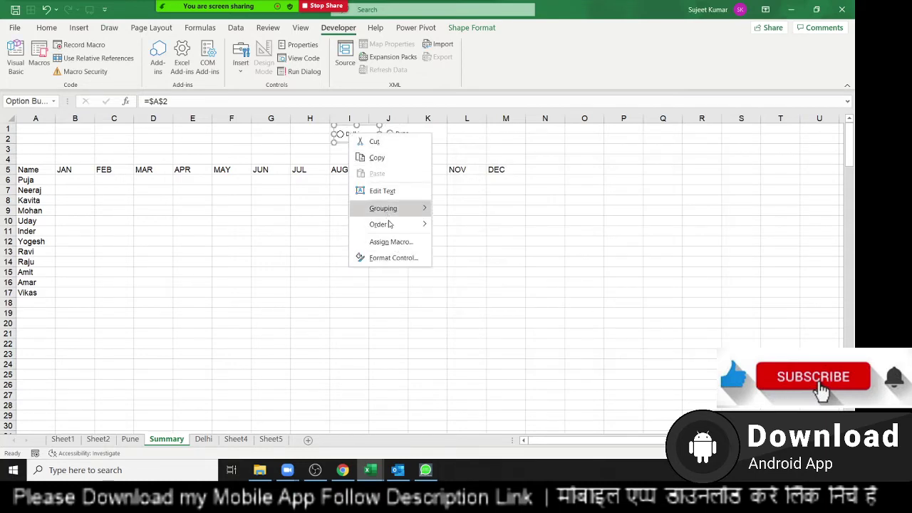
click(394, 258)
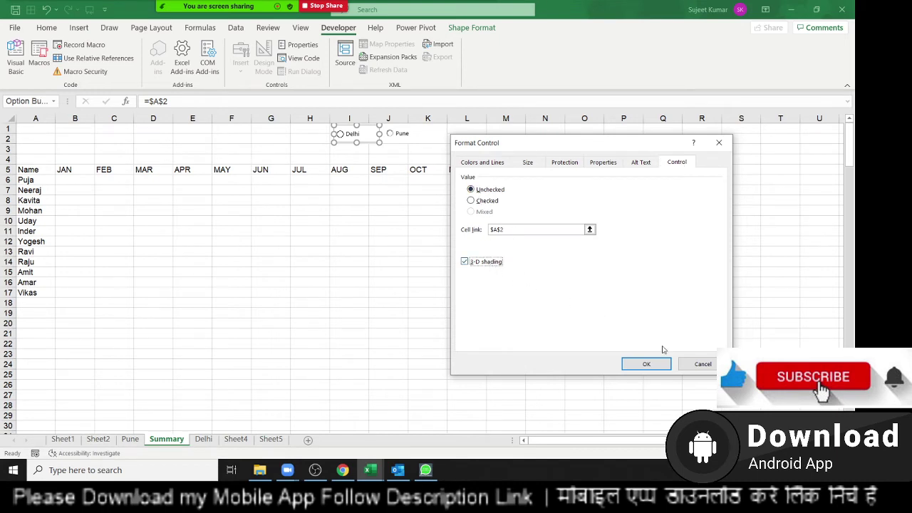
click(646, 363)
click(310, 289)
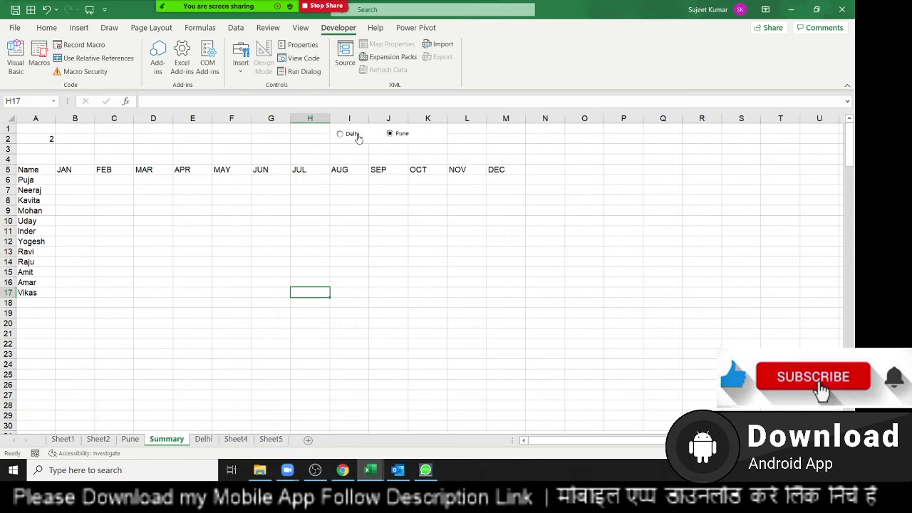
Toggle between Delhi and Pune to check that cell A2 switches values.
click(363, 135)
click(404, 138)
drag(360, 140, 417, 140)
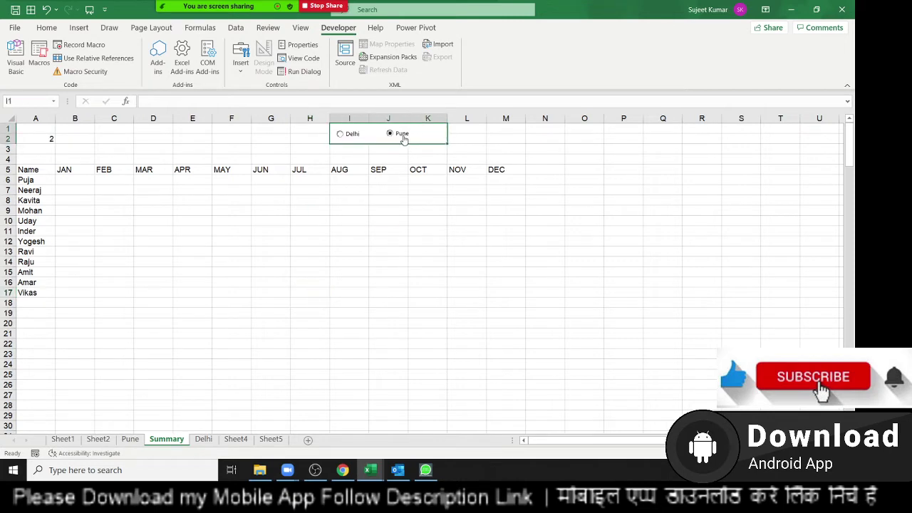
Nudge the Pune button slightly left beside Delhi, then select cell B6.
right_click(404, 138)
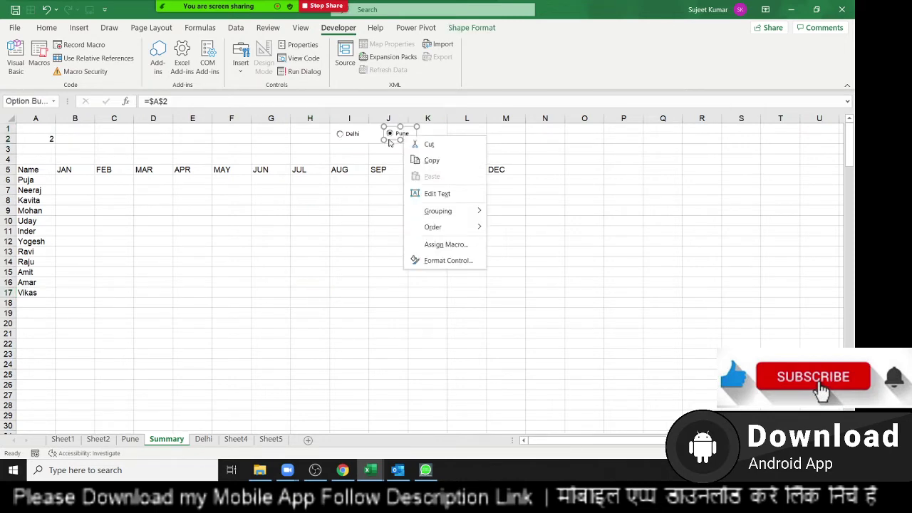
click(389, 142)
drag(387, 139, 381, 139)
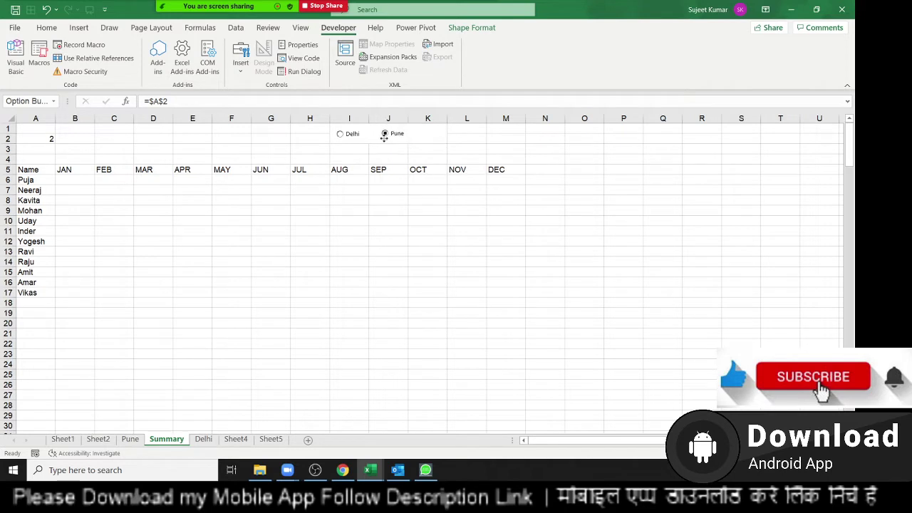
click(305, 198)
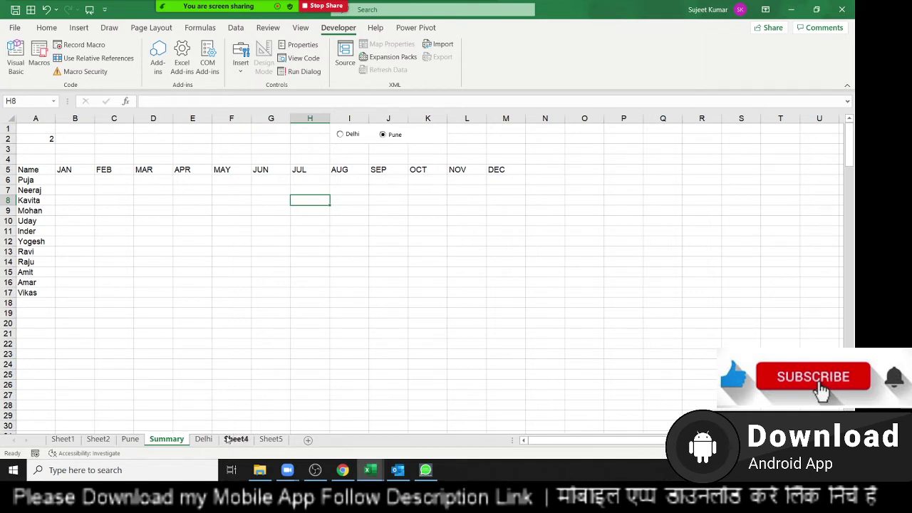
click(73, 188)
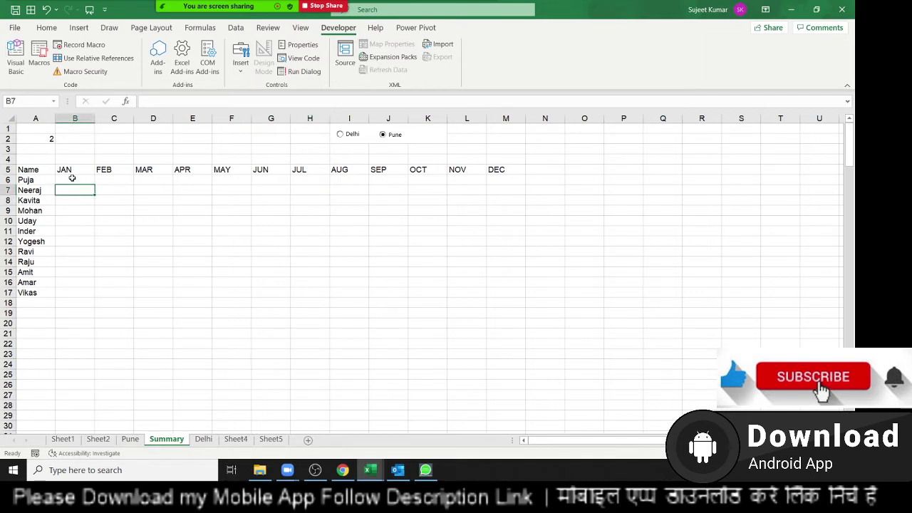
click(72, 178)
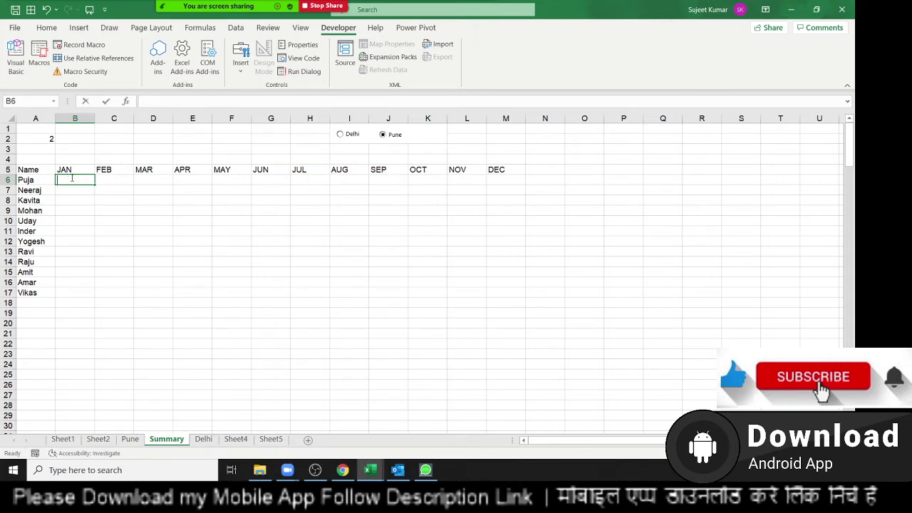
Enter =SUMIFS(Pune!B:B,Pune!A:A,Summary!A6) in B6, returning Puja's JAN total of 748.
text(=sum)
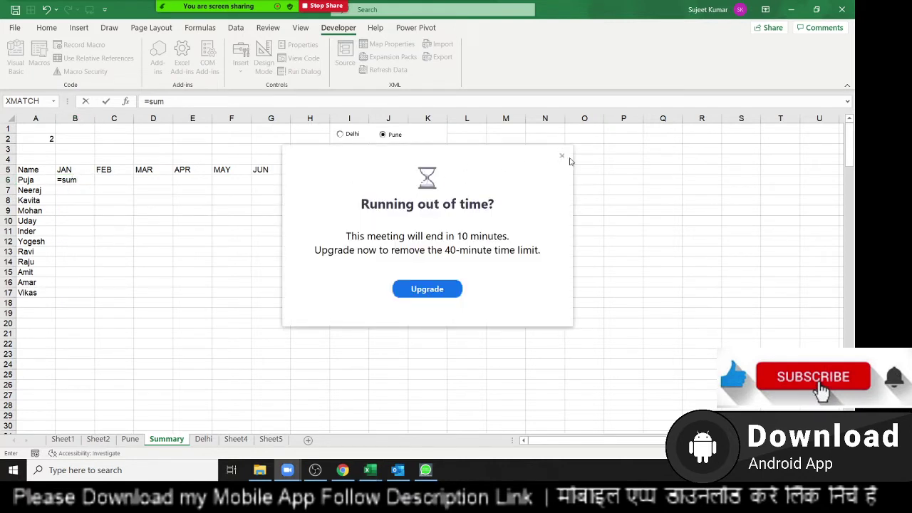
click(561, 157)
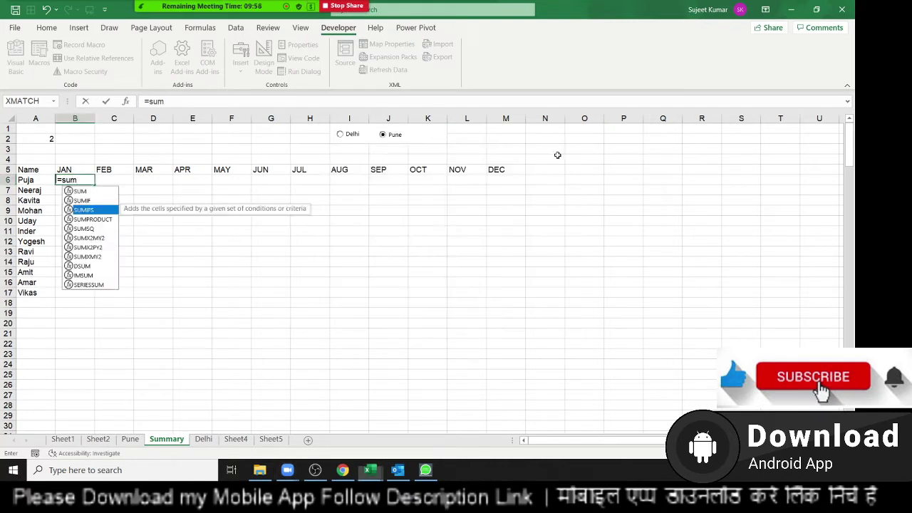
key(Tab)
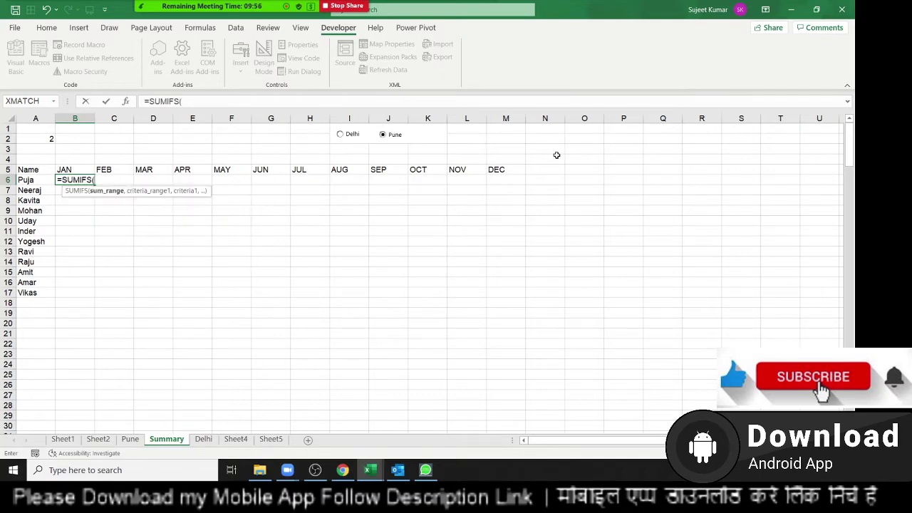
click(129, 439)
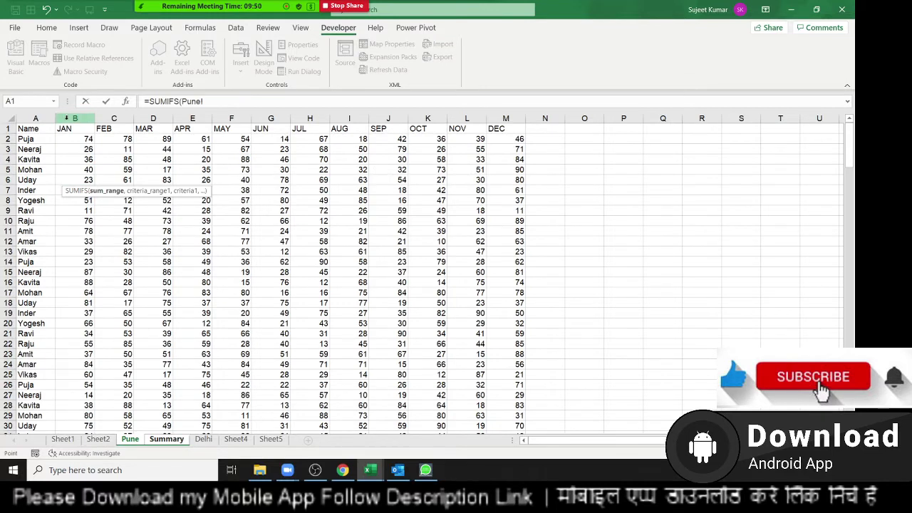
click(66, 119)
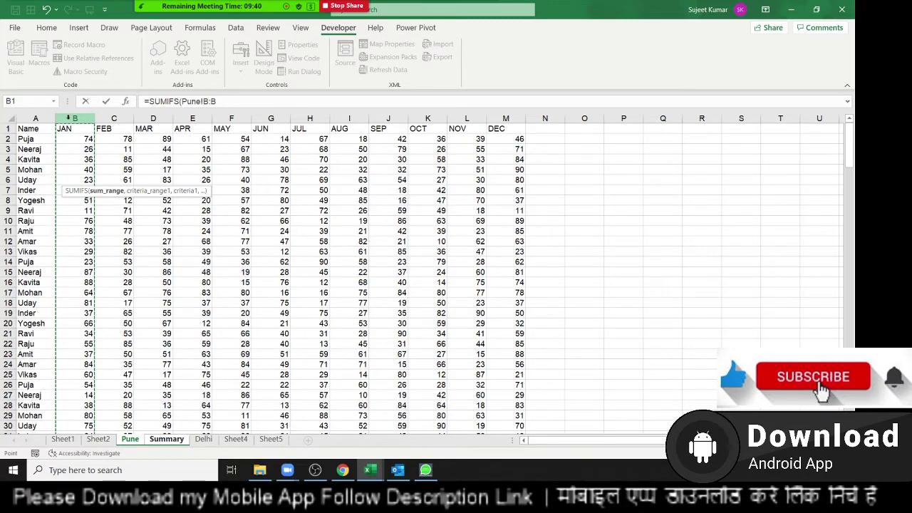
text(,)
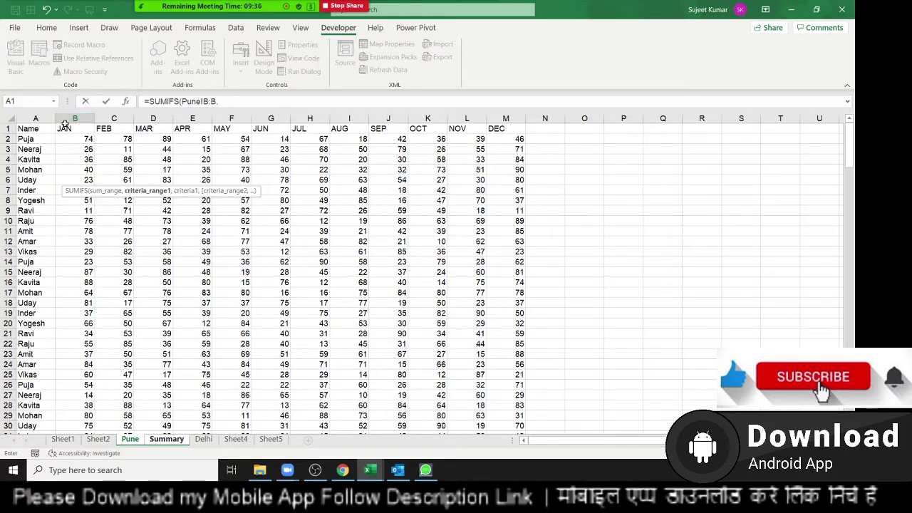
click(35, 118)
text(,)
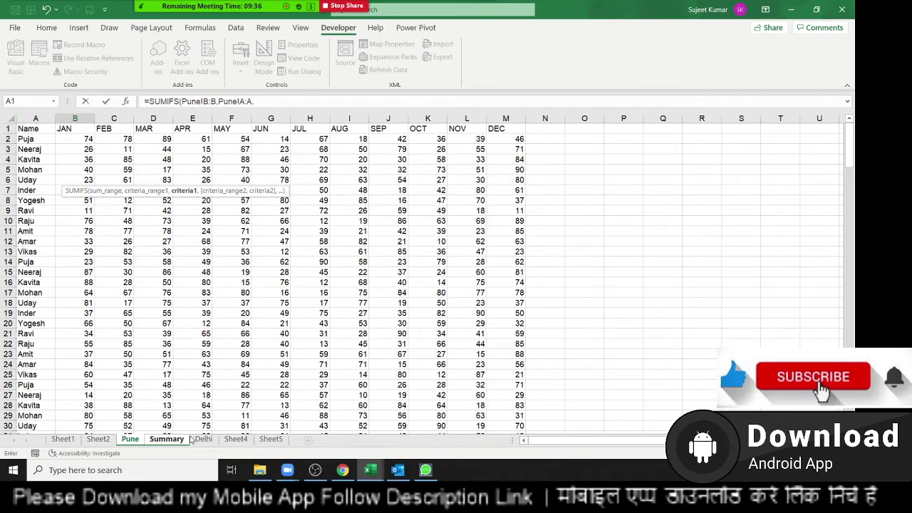
click(164, 439)
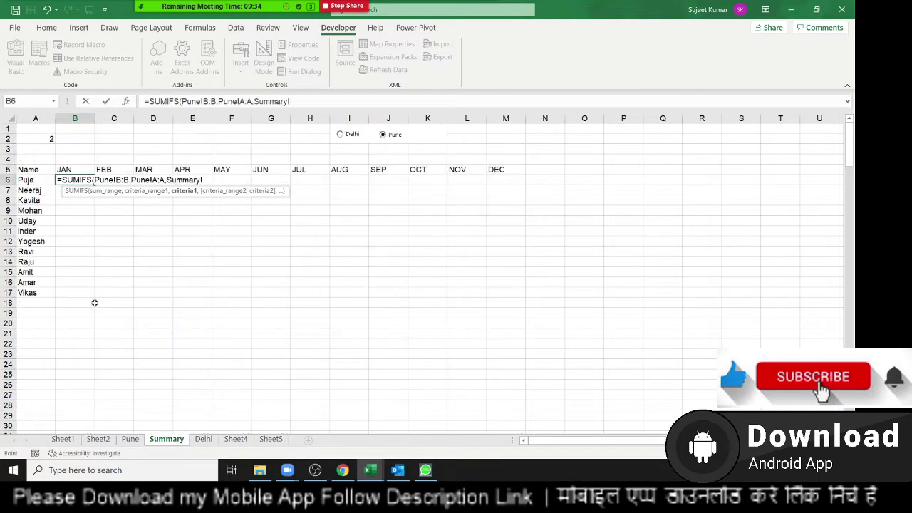
click(41, 181)
key(Return)
key(Up)
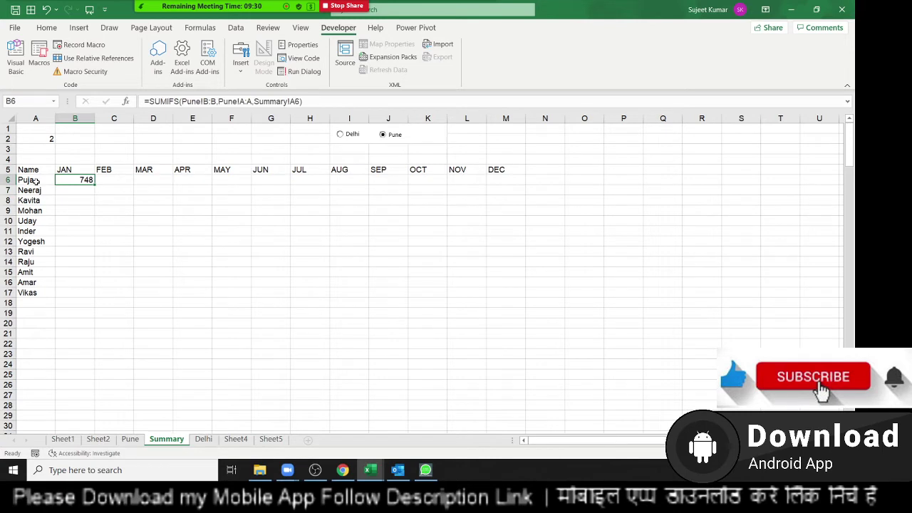
Switch the city choice to Delhi and recheck the B6 formula.
key(Up)
click(223, 101)
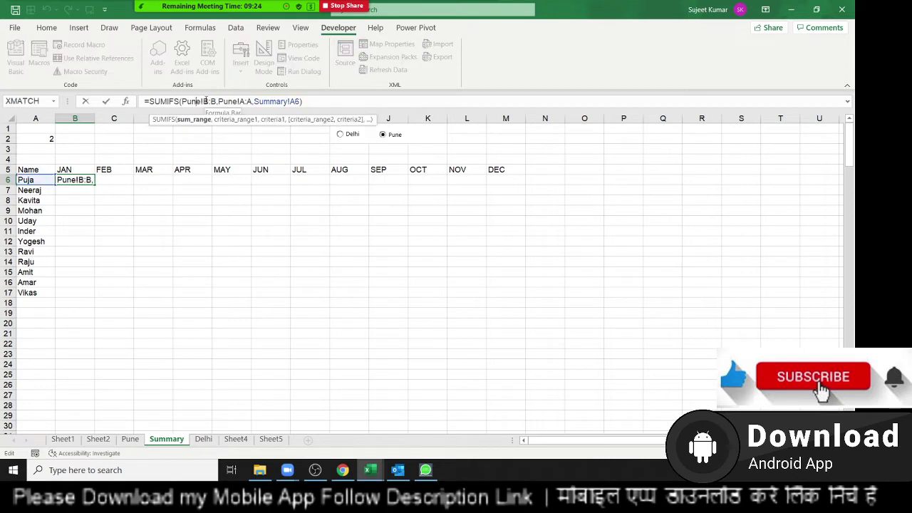
click(261, 100)
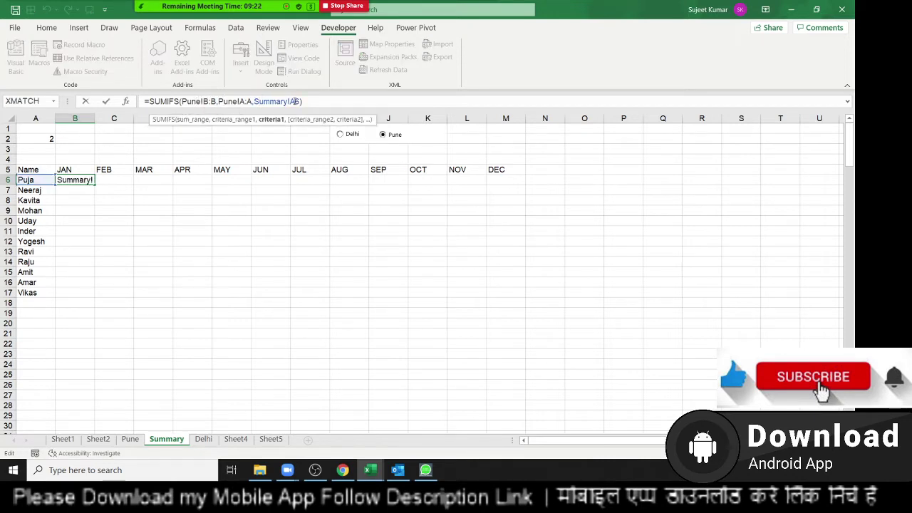
click(285, 101)
key(ctrl+Return)
click(345, 137)
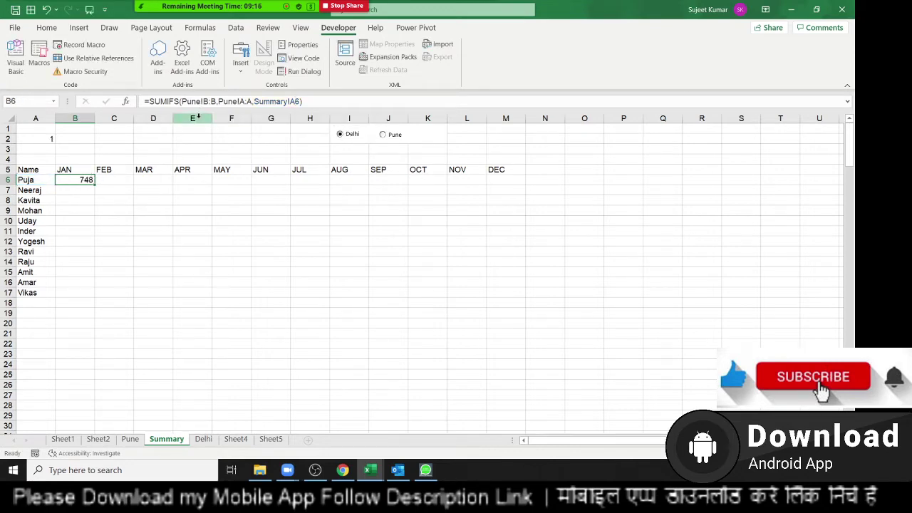
click(183, 103)
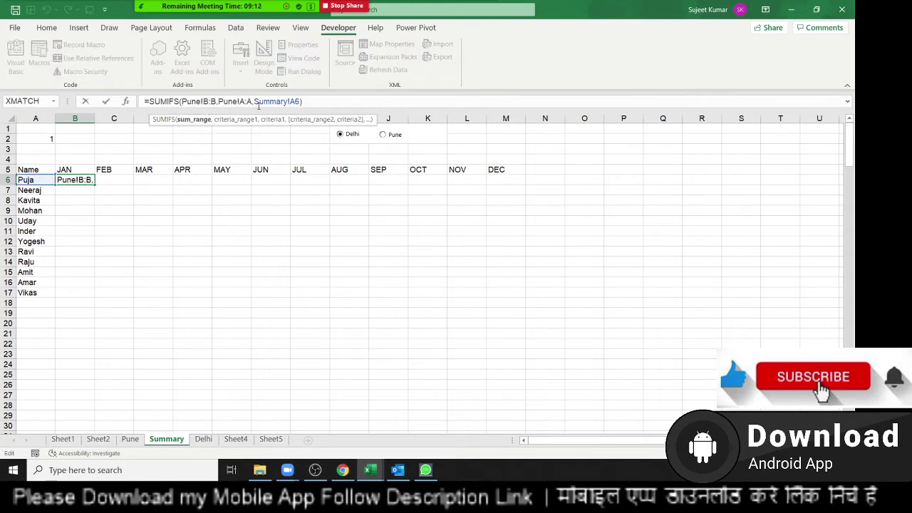
key(ctrl+Return)
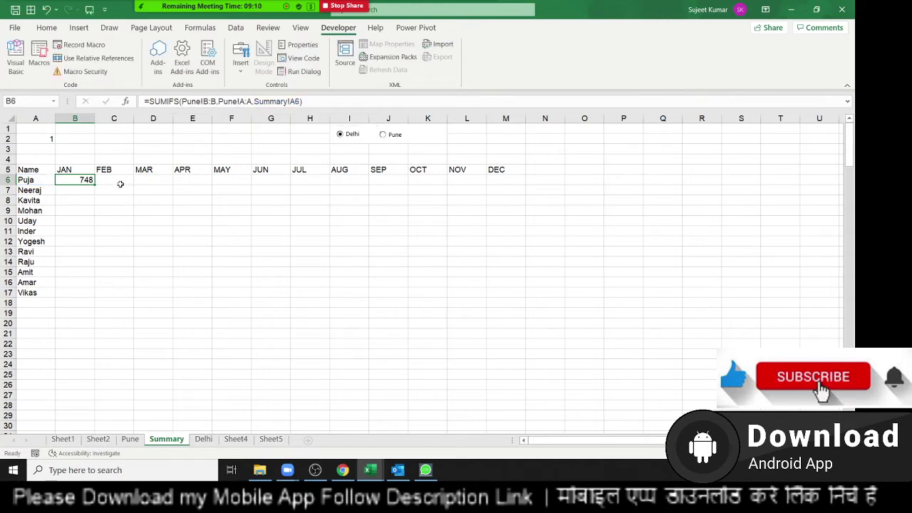
click(121, 183)
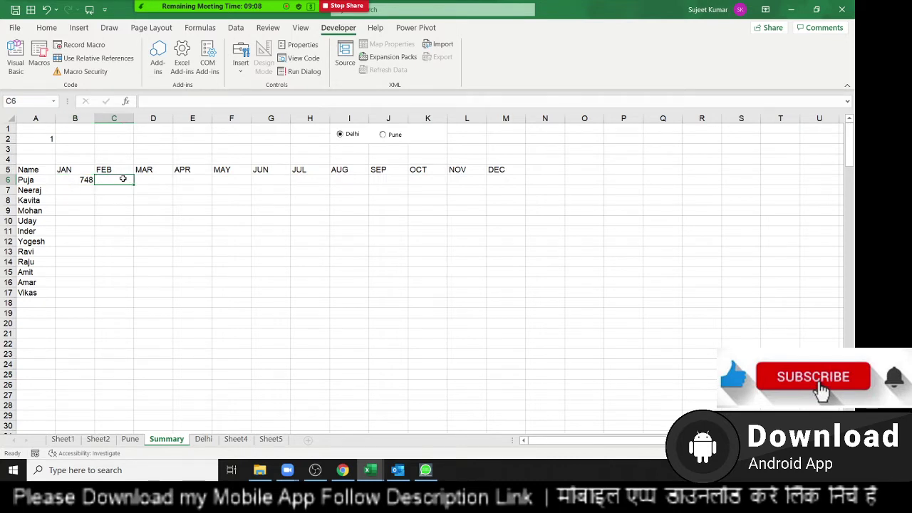
click(83, 179)
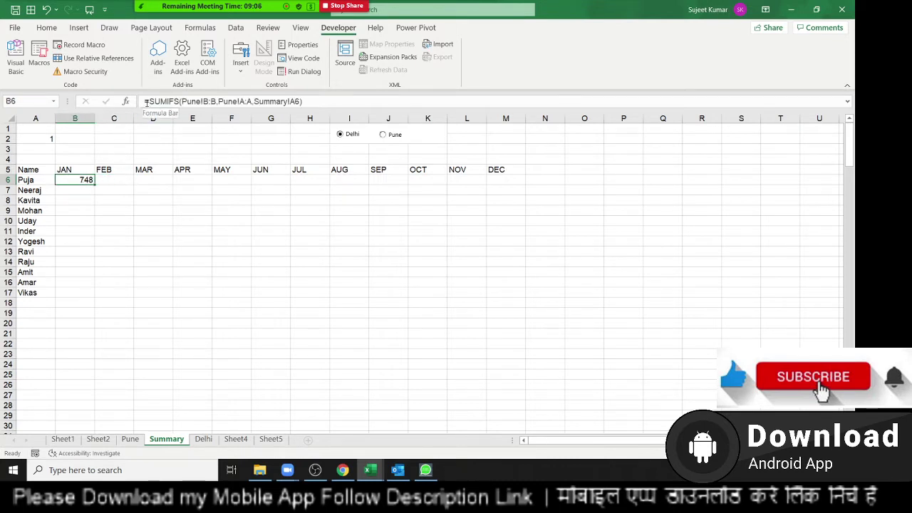
click(85, 189)
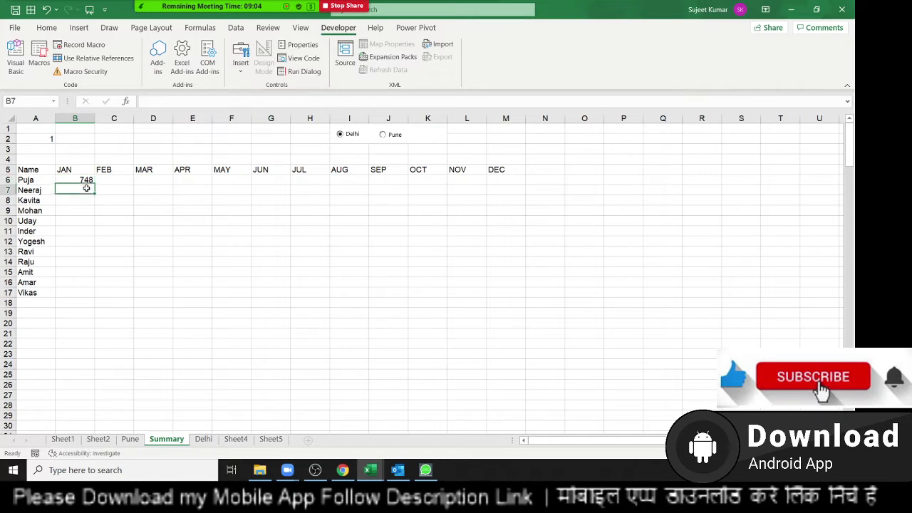
Enter =SUMIFS(Delhi!B:B,Delhi!A:A,Summary!A6) in B7, showing the Delhi JAN total of 928.
text(=su)
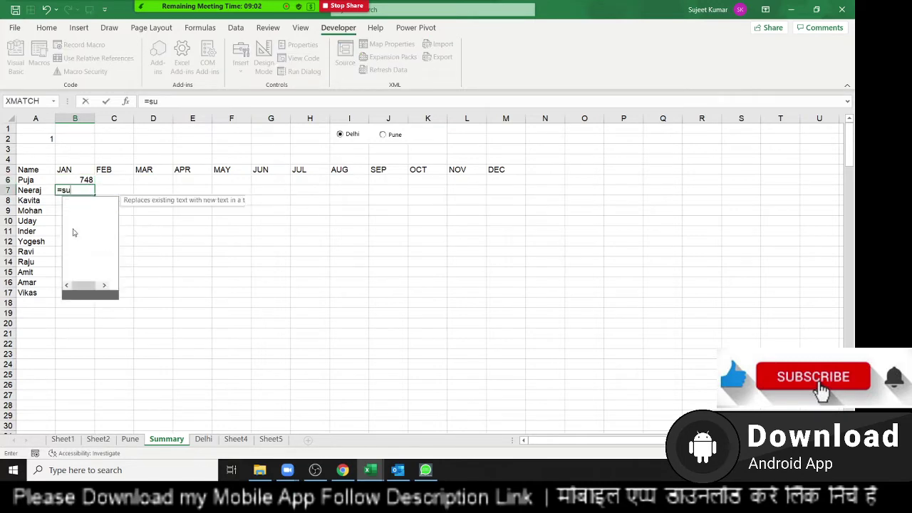
text(m)
key(Down)
key(Down)
key(Tab)
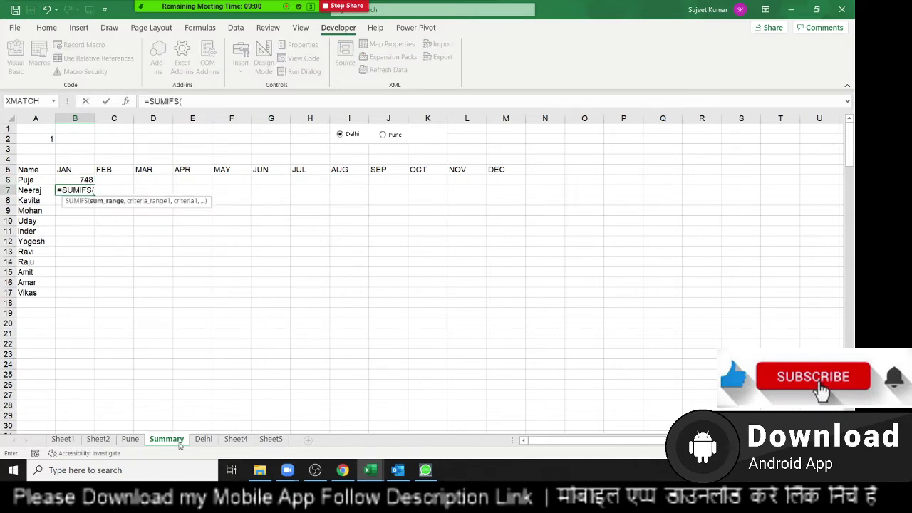
click(203, 439)
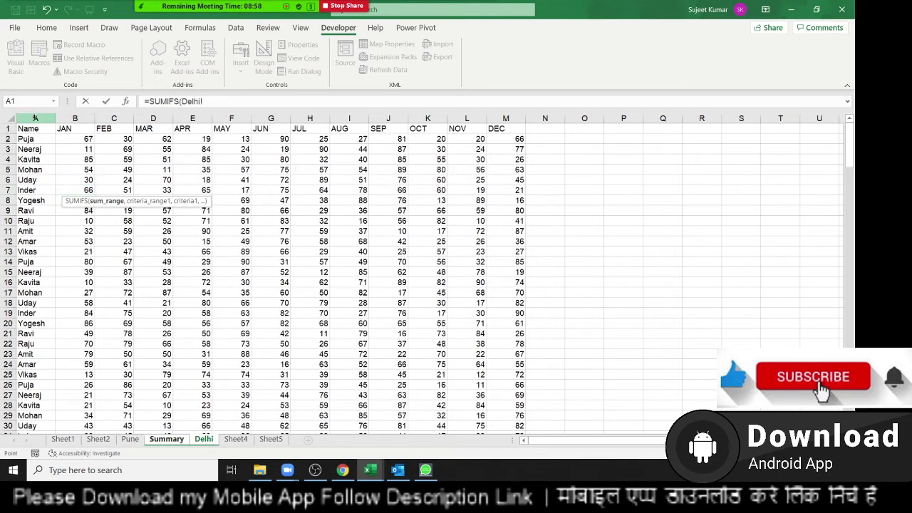
click(77, 117)
text(m)
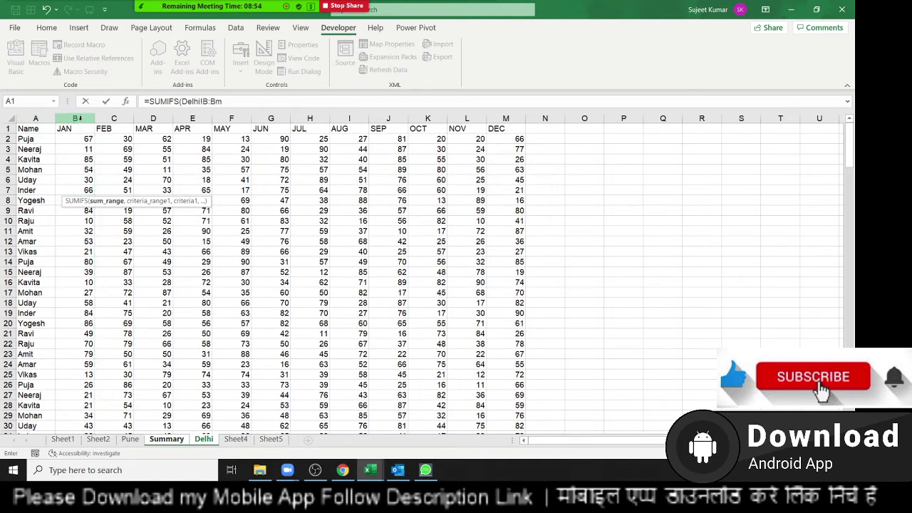
key(BackSpace)
text(,)
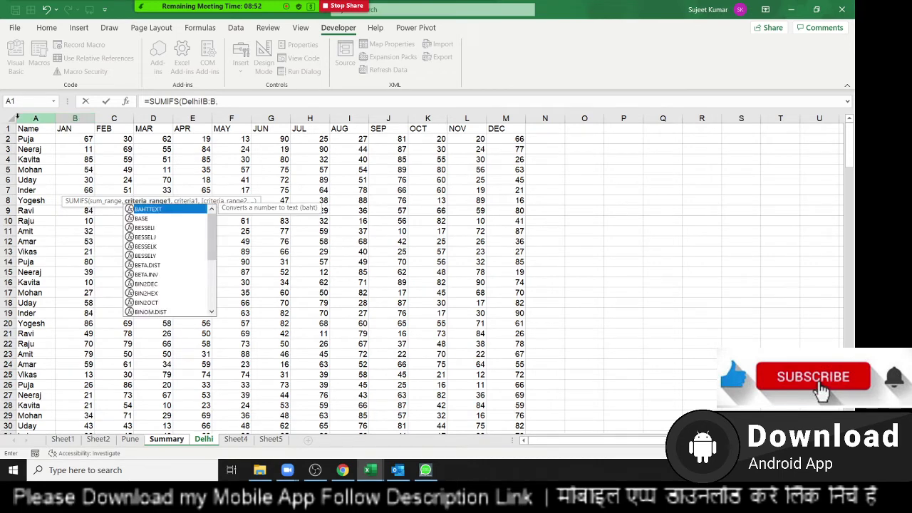
click(33, 119)
text(,)
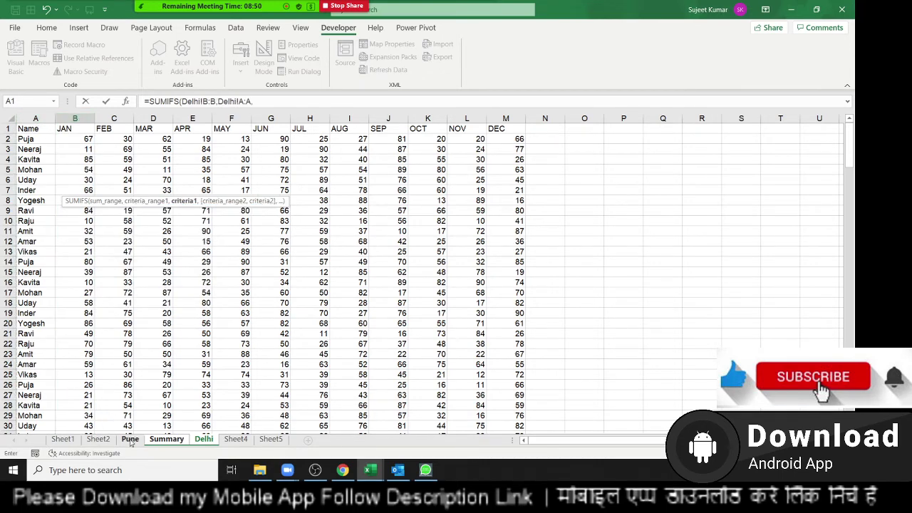
click(178, 442)
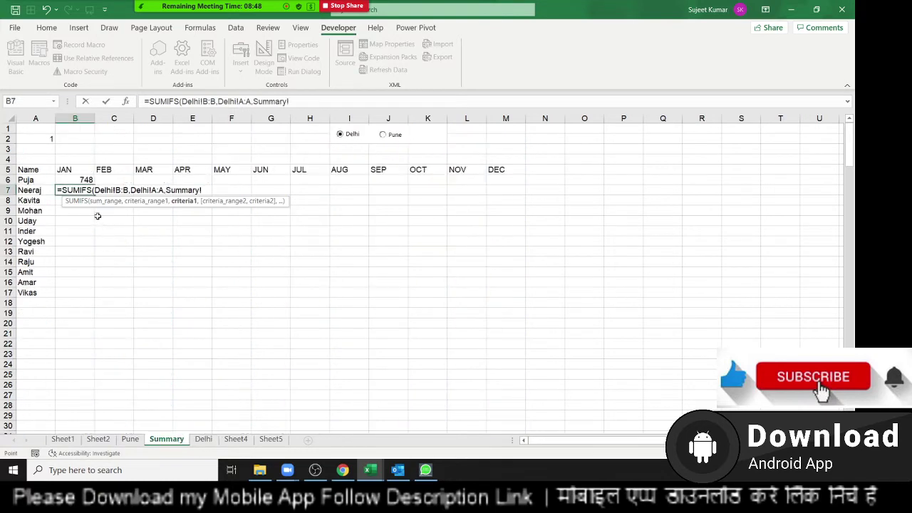
click(25, 181)
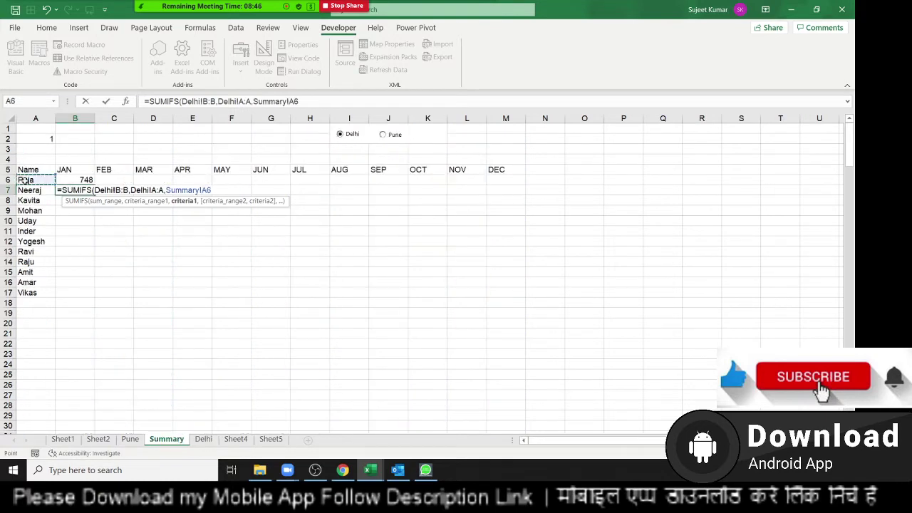
text())
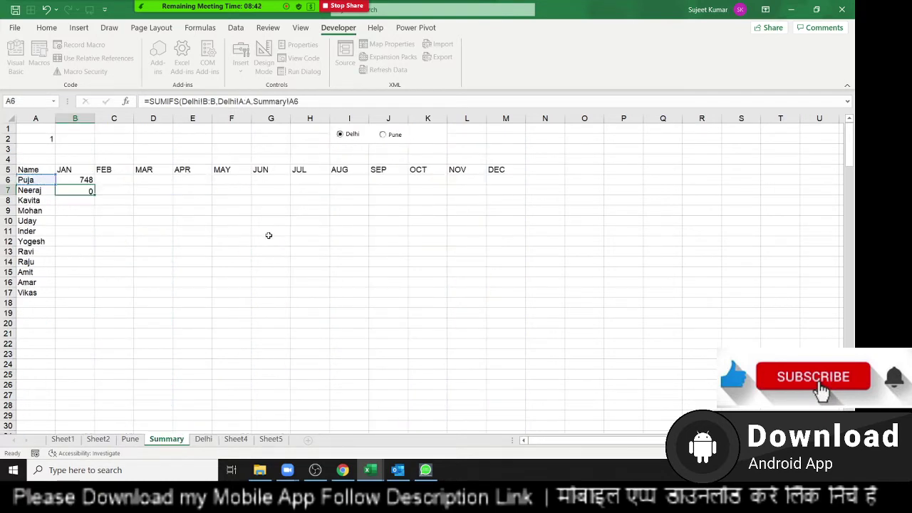
key(Return)
key(Up)
key(Up)
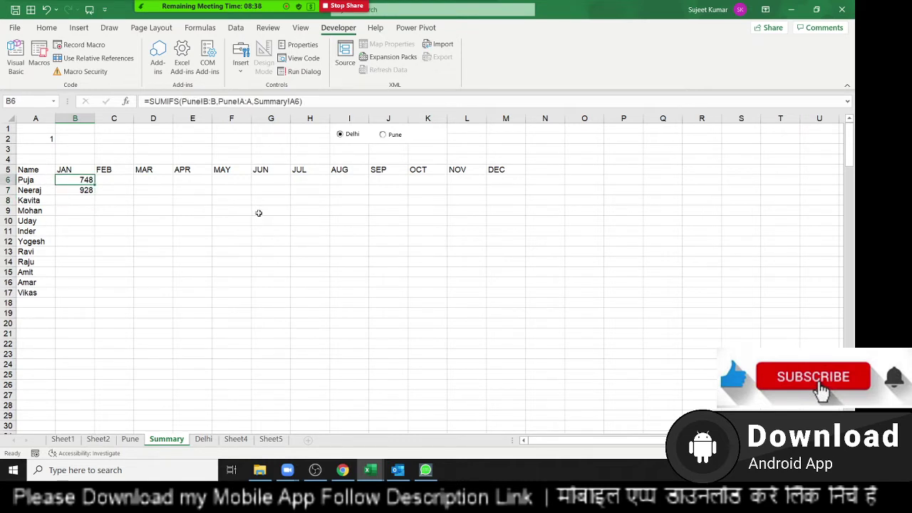
Make the A:A name ranges absolute and lock column A of the A6 criterion in B6 and B7.
click(244, 102)
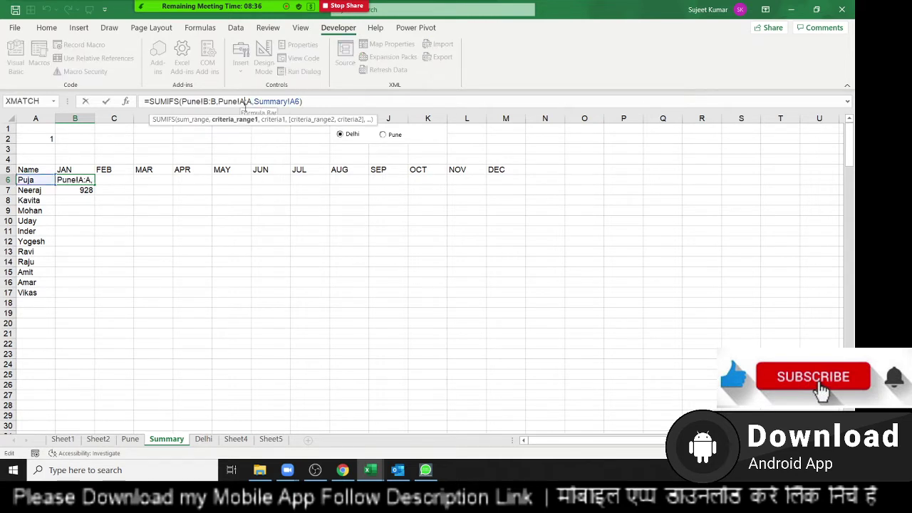
key(F4)
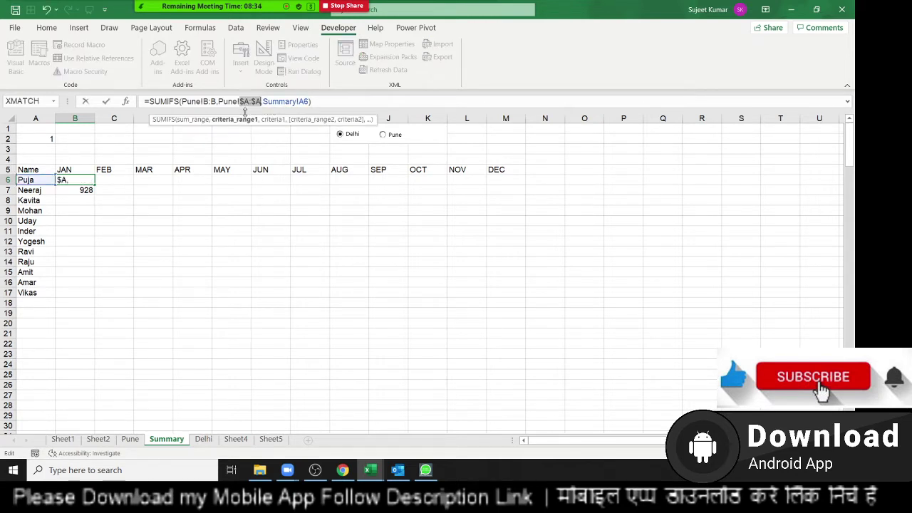
click(305, 102)
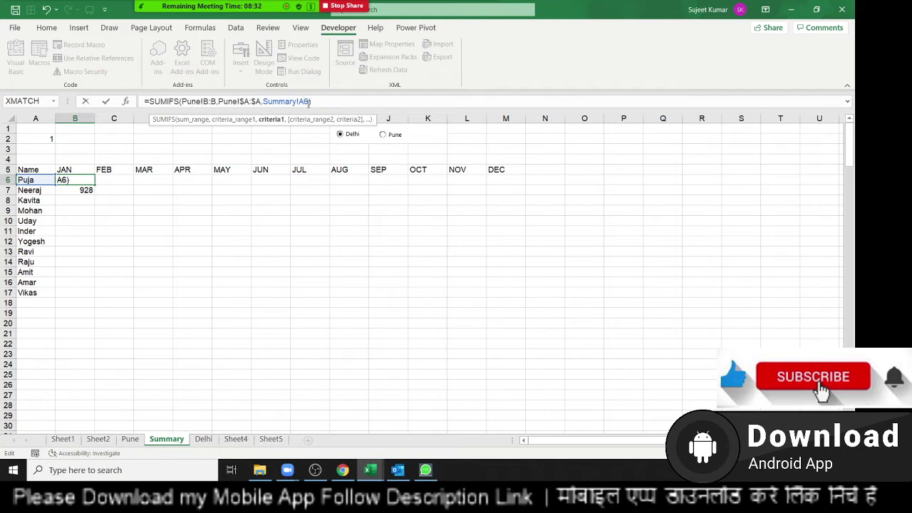
text($)
key(Return)
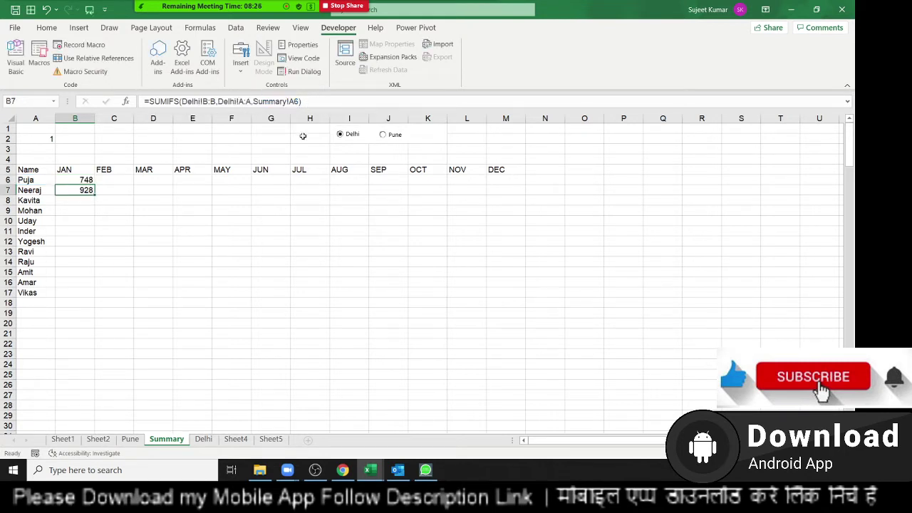
click(246, 102)
key(F4)
click(302, 102)
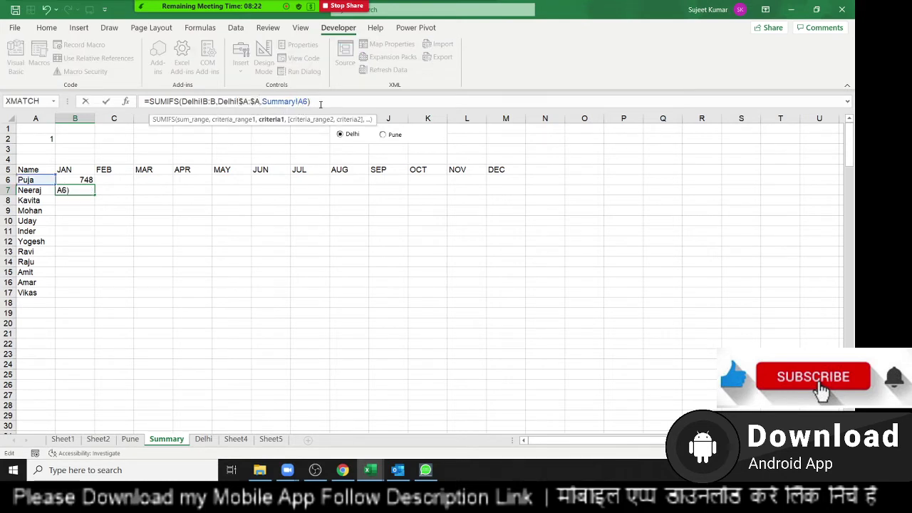
key(F4)
key(F4)
key(F4)
key(ctrl+Return)
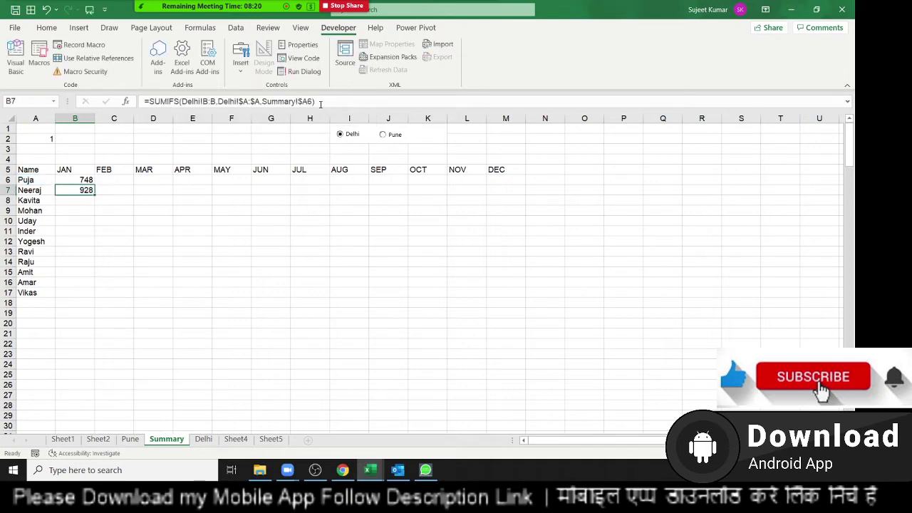
key(Up)
key(Right)
Enter =CHOOSE(A2,B7,B6) in C6 as a placeholder city switch.
text(=)
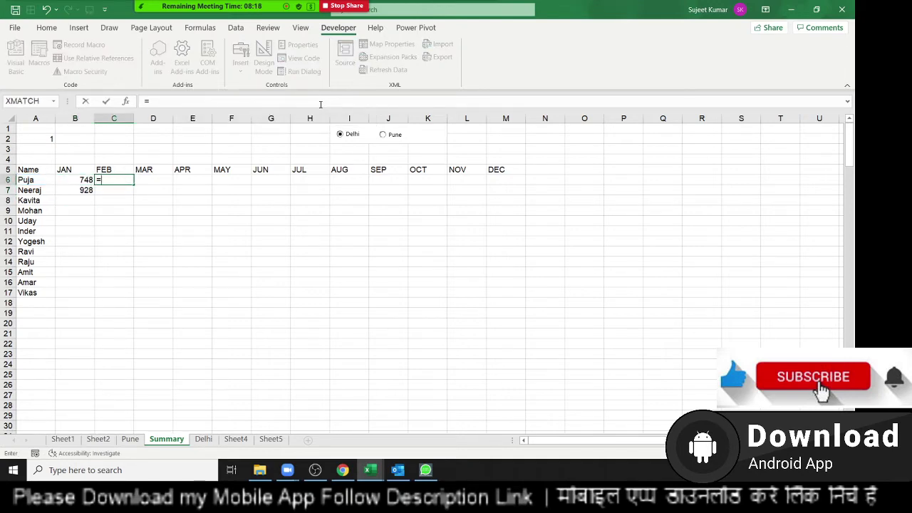
text(chh)
key(BackSpace)
text(oo)
key(Tab)
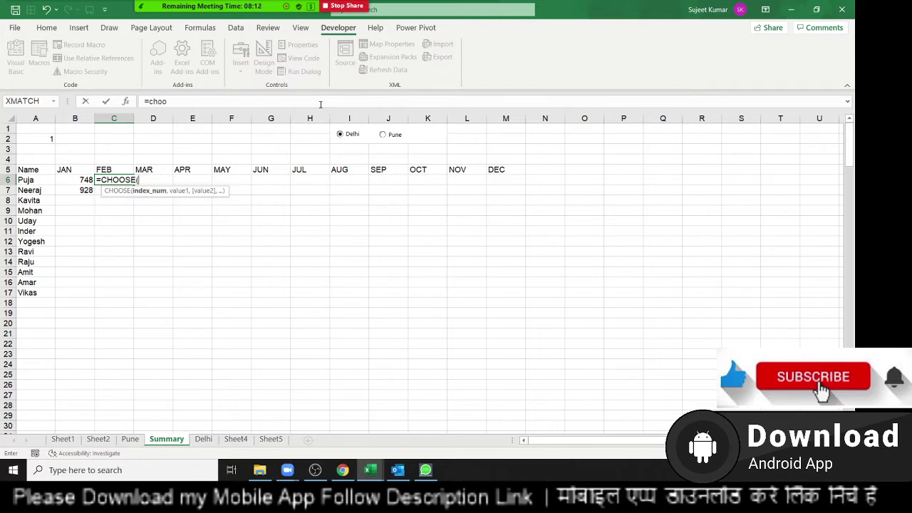
click(41, 139)
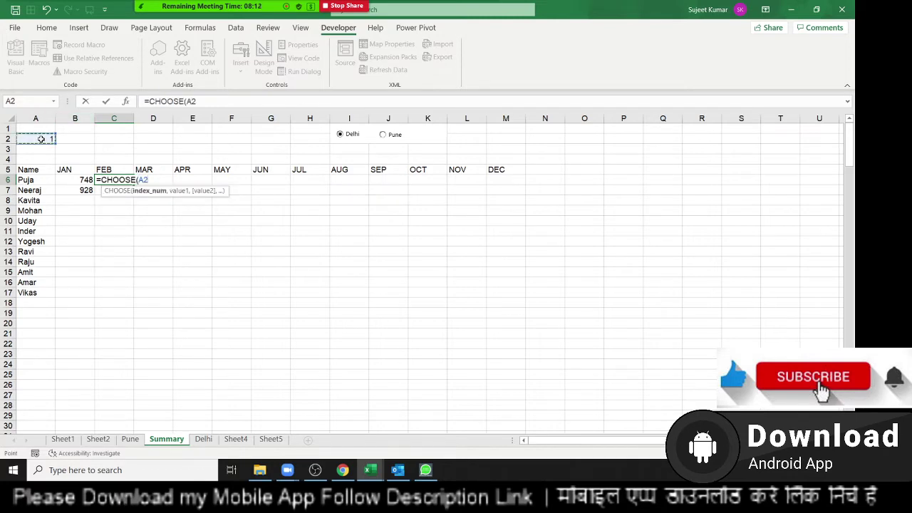
text(,)
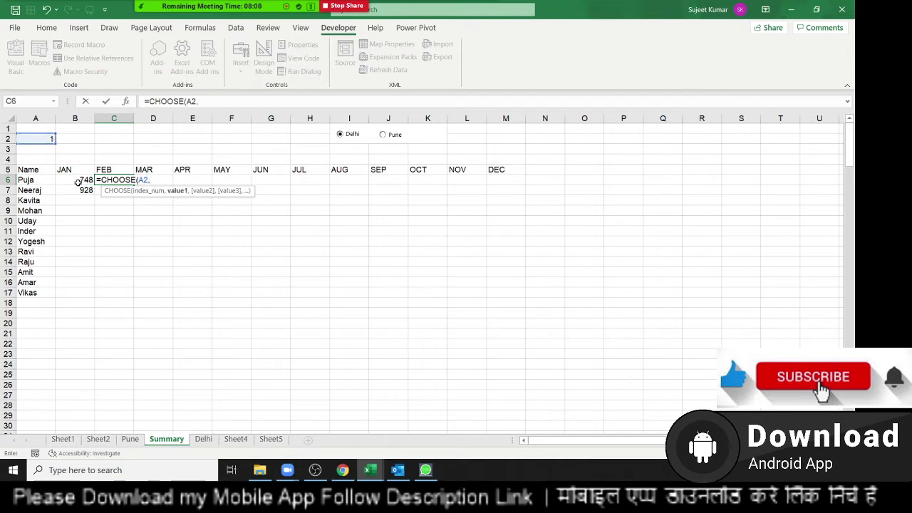
click(74, 189)
text(,)
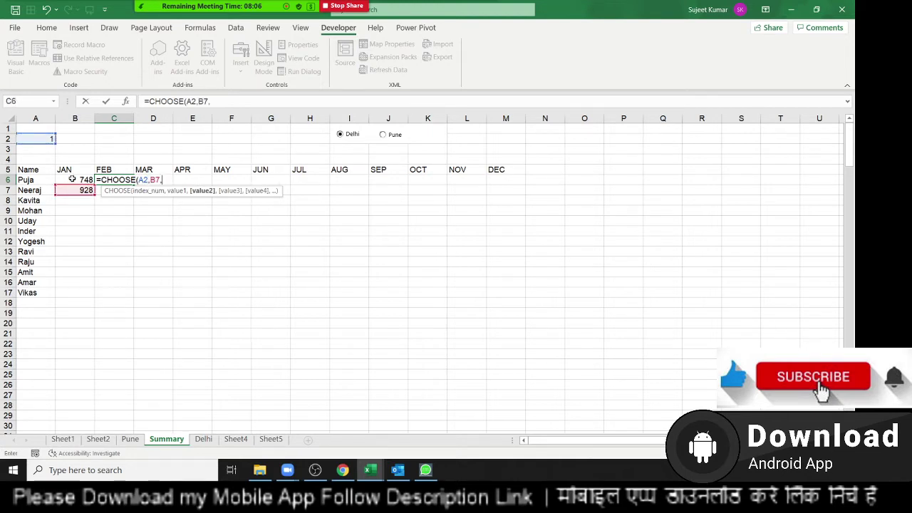
click(73, 179)
key(Return)
key(Up)
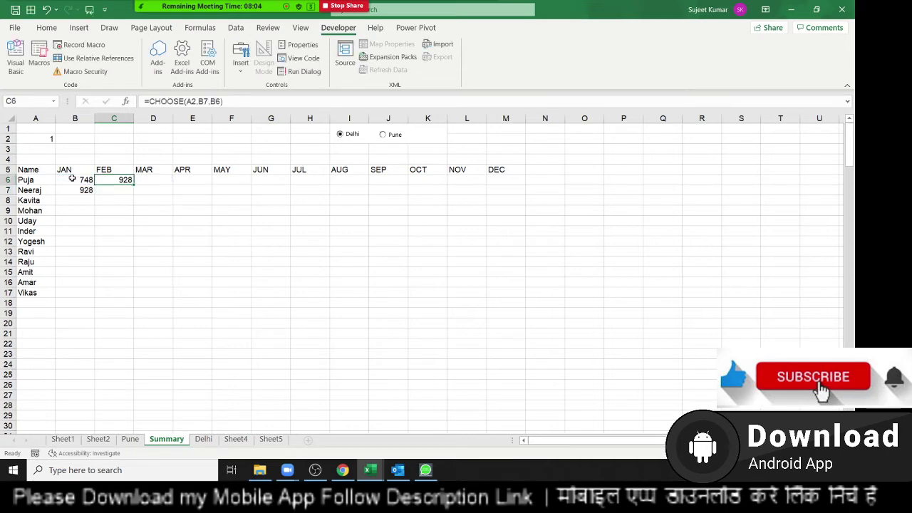
Replace C6's B6 argument with a copy of B6's Pune SUMIFS formula.
click(73, 179)
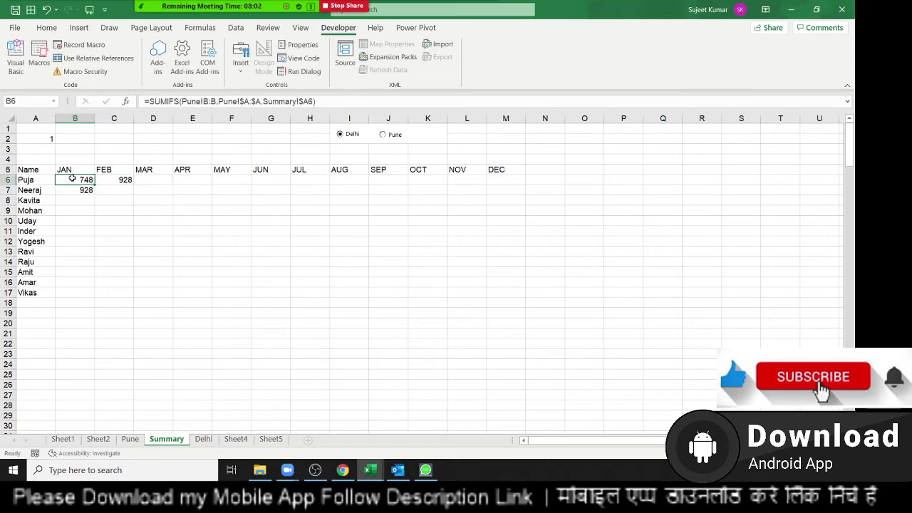
click(148, 102)
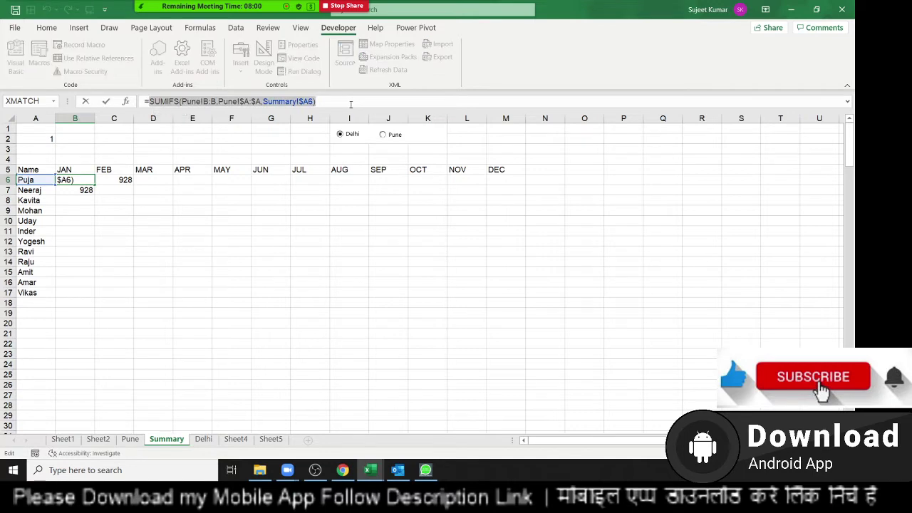
key(Escape)
click(106, 183)
double_click(102, 180)
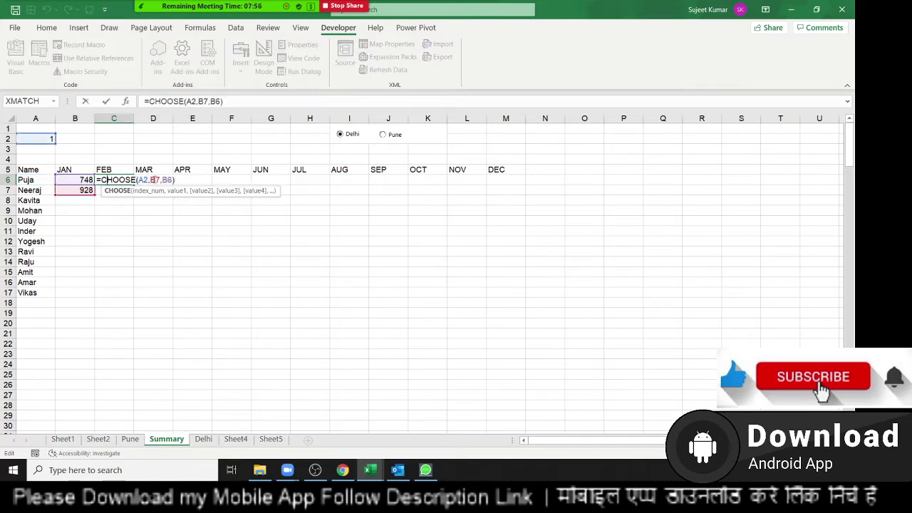
double_click(155, 179)
key(ctrl+v)
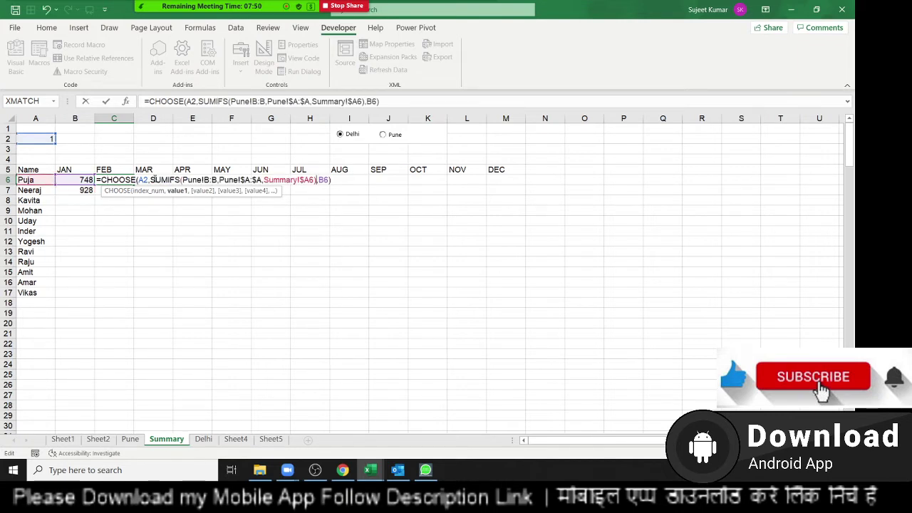
key(Escape)
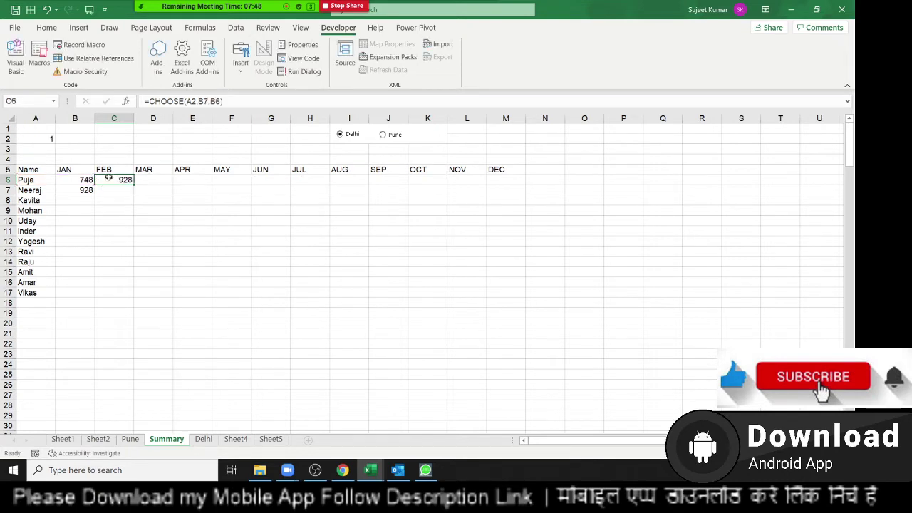
double_click(114, 180)
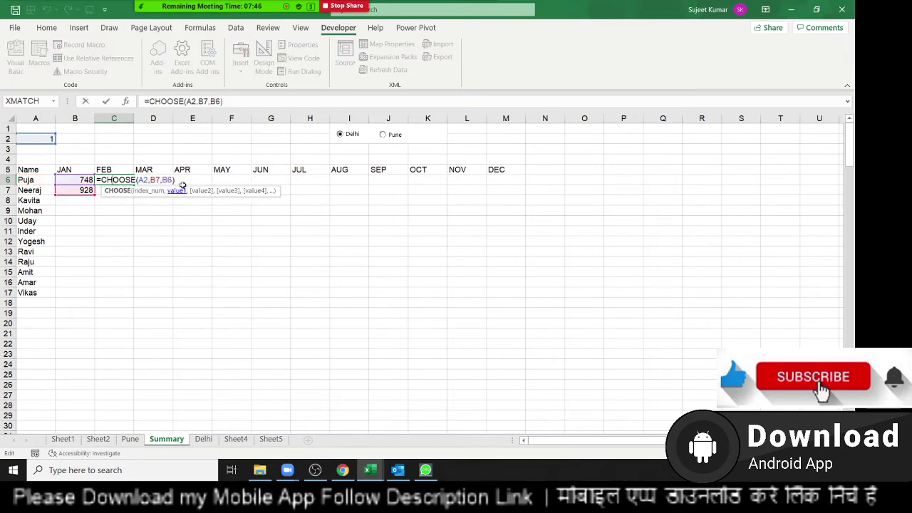
key(ctrl+v)
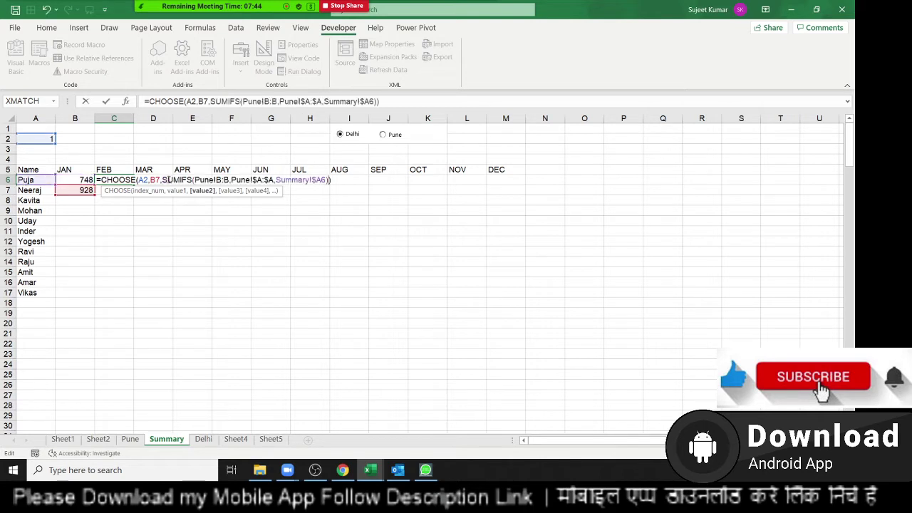
key(Return)
Replace C6's B7 argument with B7's Delhi SUMIFS formula, completing the CHOOSE showing 928.
key(Left)
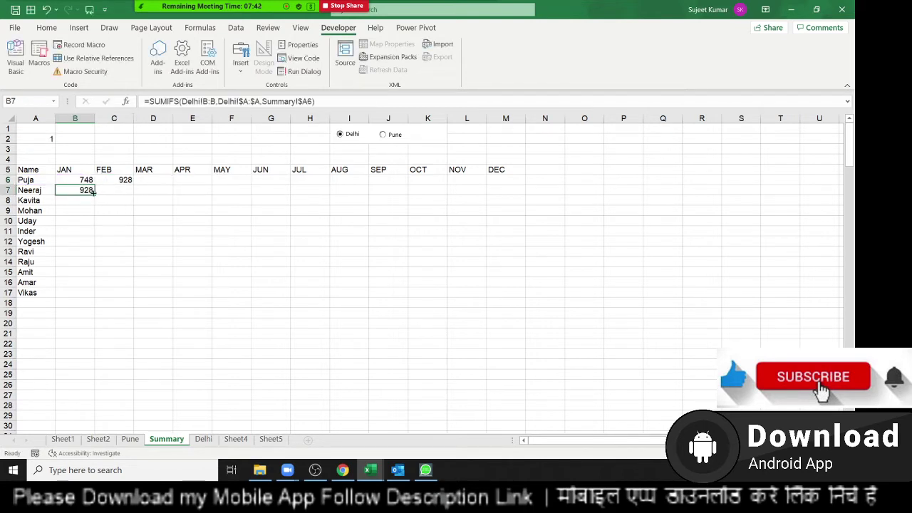
double_click(81, 191)
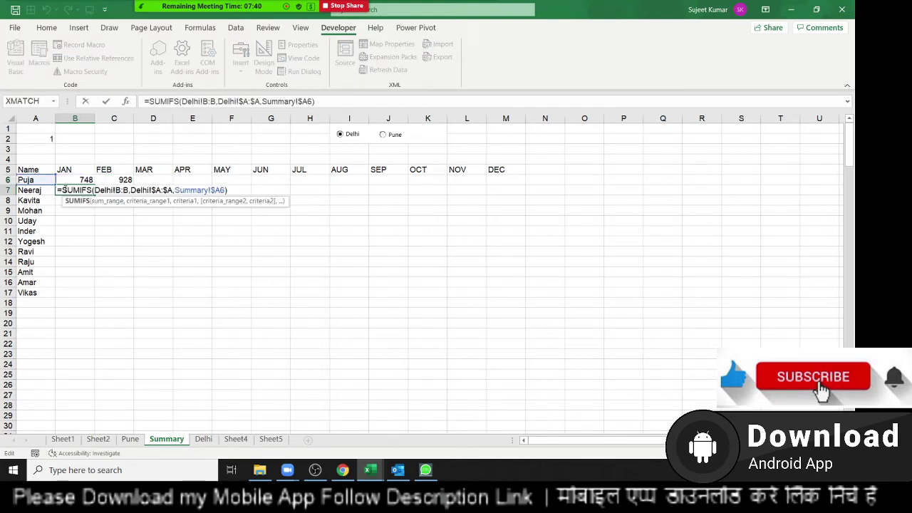
drag(59, 191, 258, 206)
key(ctrl+c)
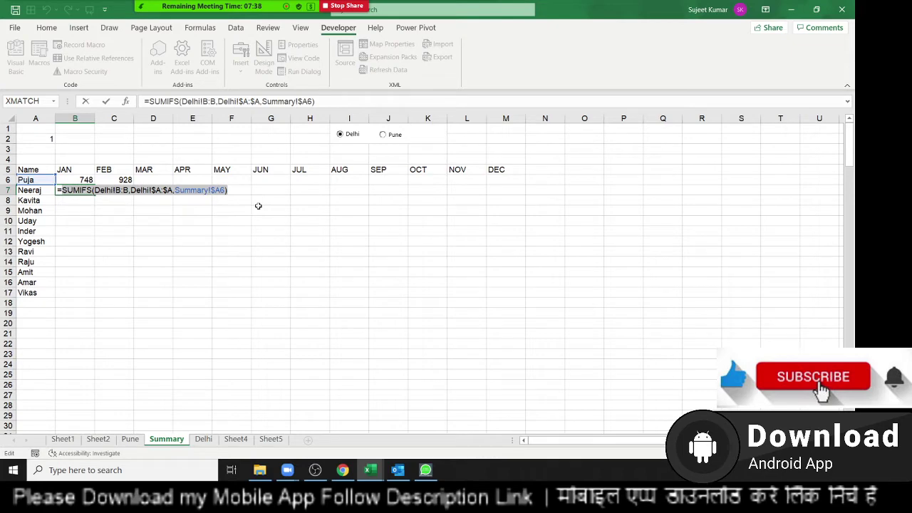
key(Escape)
click(132, 179)
double_click(136, 180)
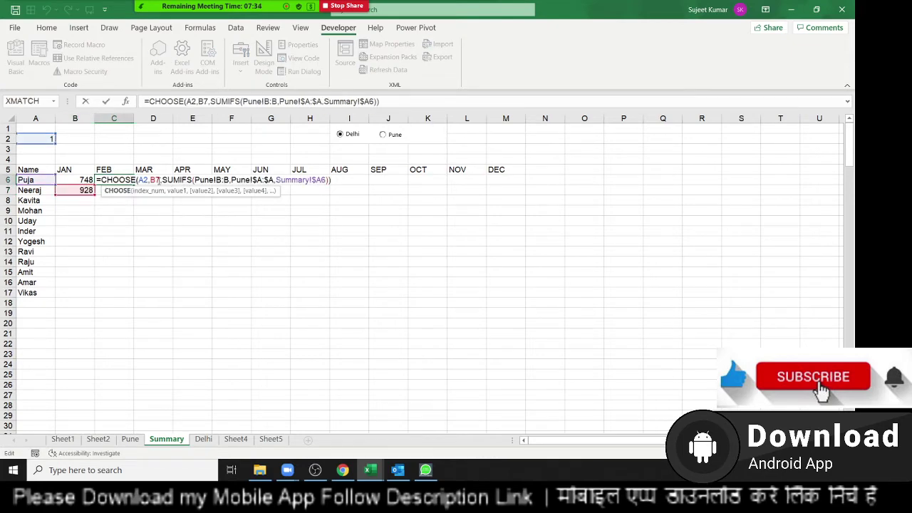
double_click(154, 180)
key(ctrl+v)
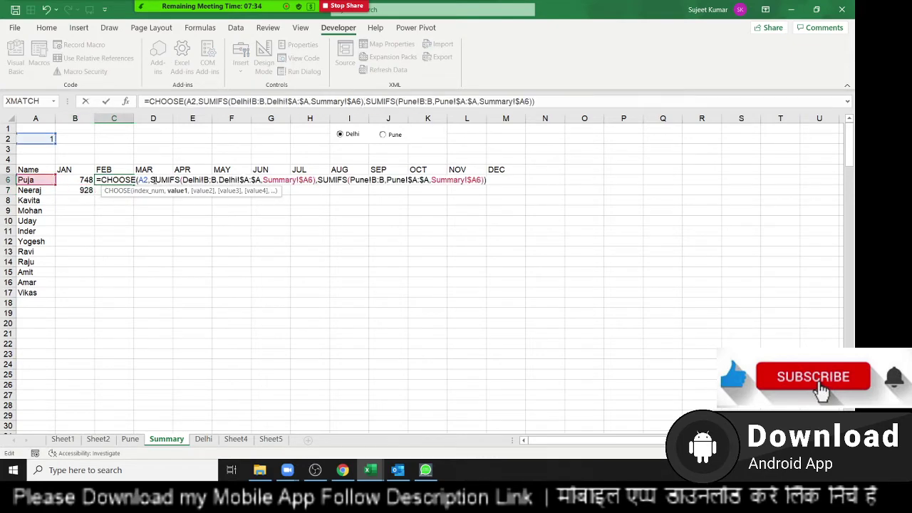
key(Return)
key(Up)
key(Left)
Clear B6:B7, move the CHOOSE formula from C6 into B6, and make A2 absolute ($A$2).
key(shift+Down)
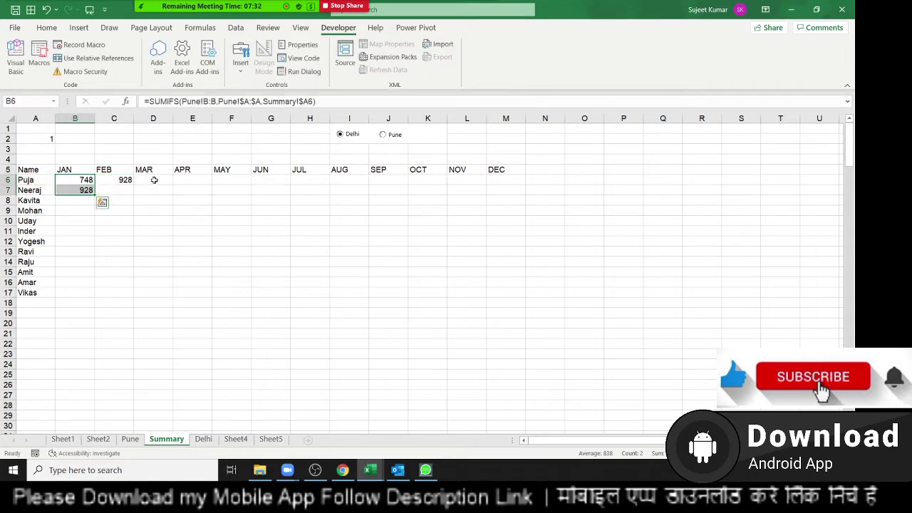
key(Delete)
key(Right)
key(ctrl+x)
key(Left)
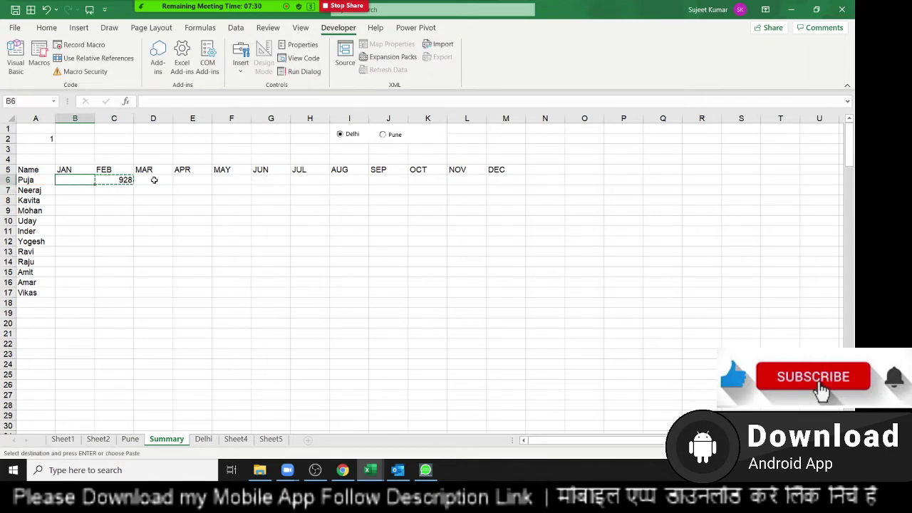
key(ctrl+v)
key(F2)
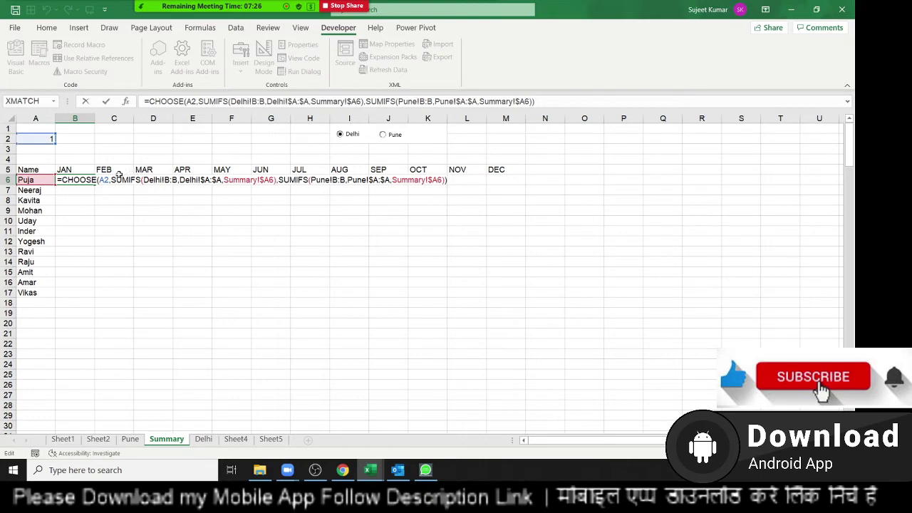
key(F4)
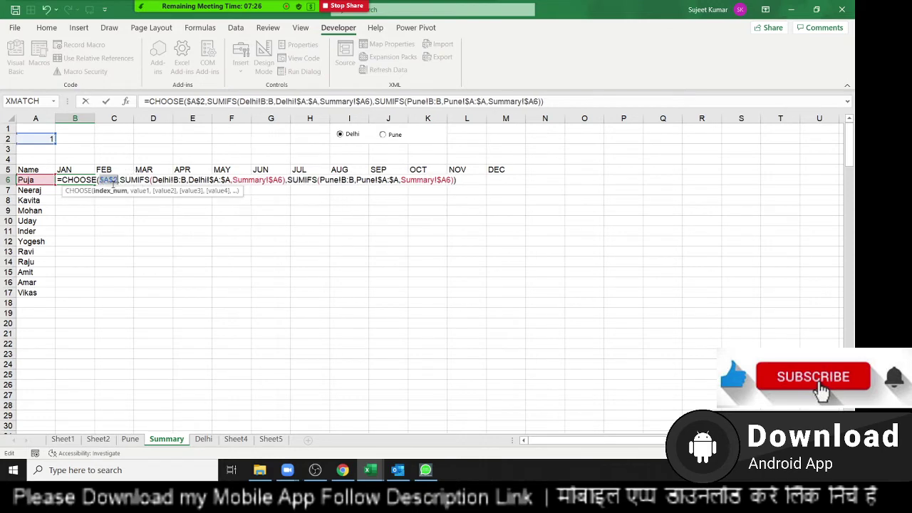
key(Return)
Fill B6's formula across JAN–DEC and down through Vikas over B6:M17.
key(Up)
key(shift+Right)
key(shift+Right)
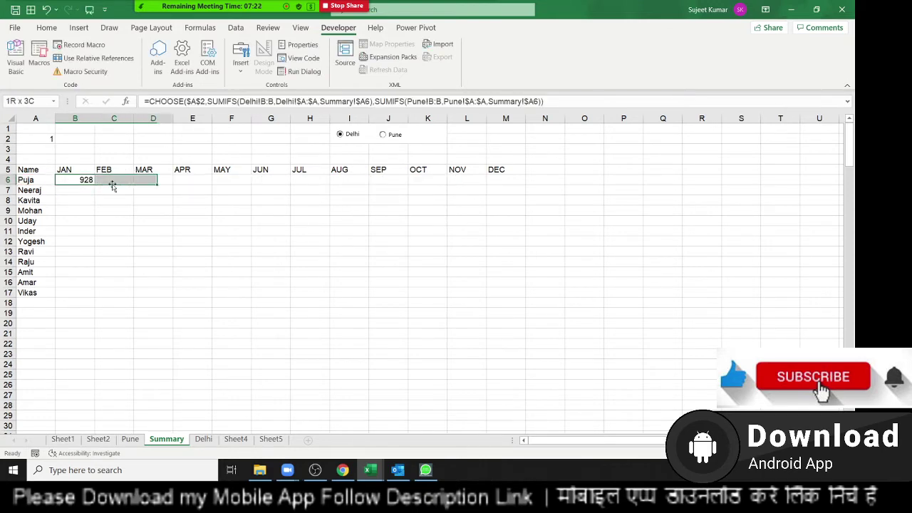
key(shift+Right)
key(shift+Right)
key(shift+Right)
key(shift+Left)
key(shift+Down)
key(shift+Down)
key(shift+Down)
key(shift+Down)
key(shift+Down)
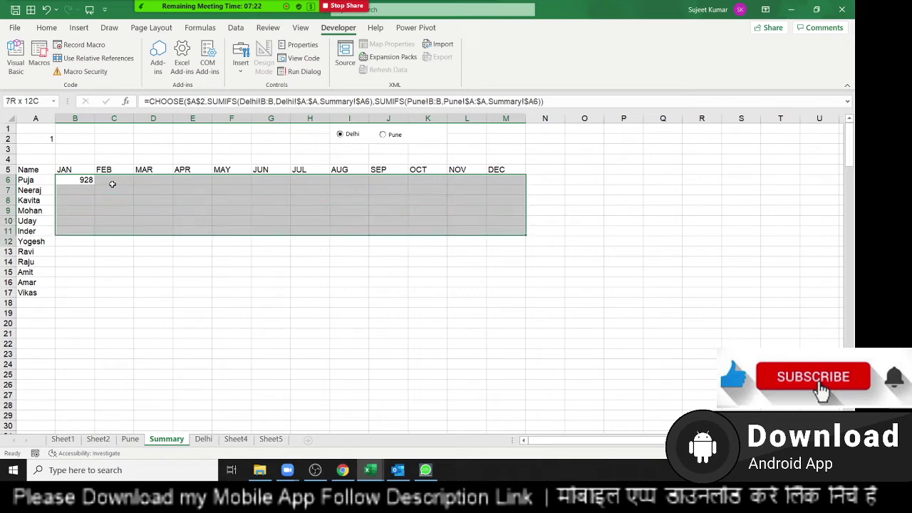
key(shift+Down)
key(shift+Down)
key(shift+Down)
key(shift+Down)
key(ctrl+r)
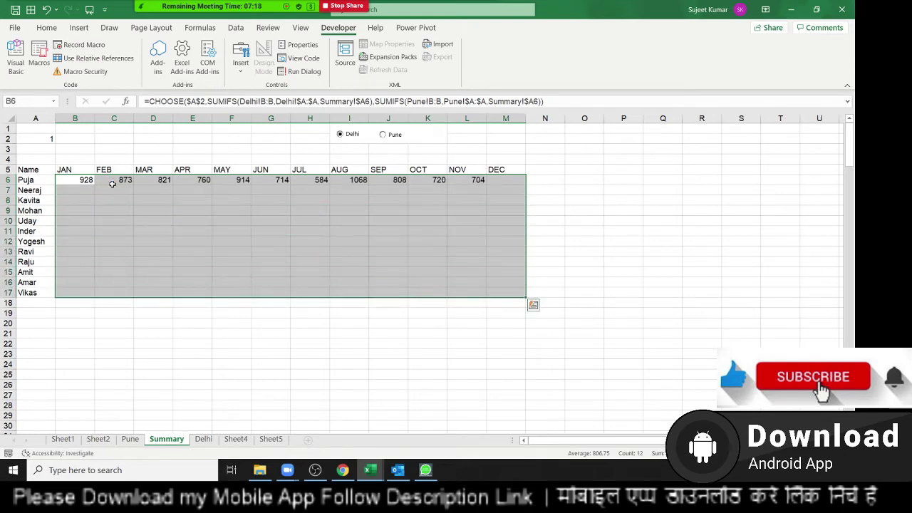
key(ctrl+d)
click(630, 190)
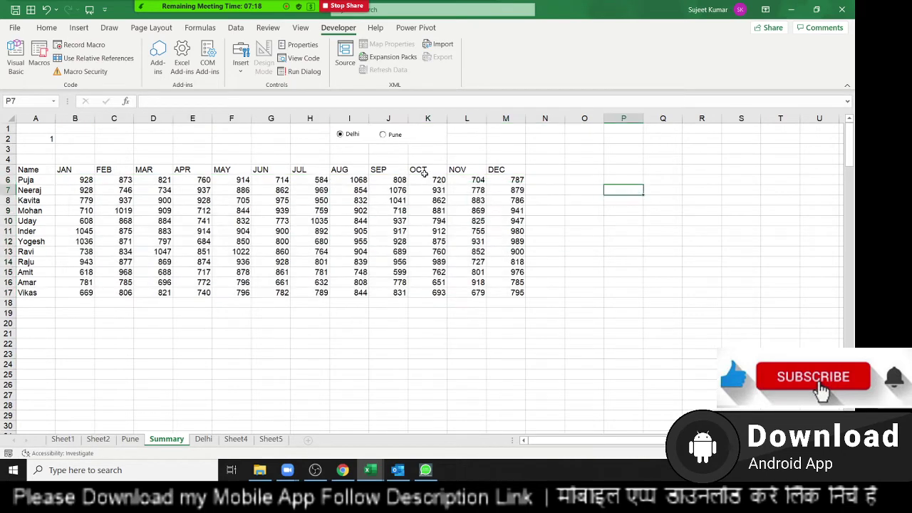
click(399, 140)
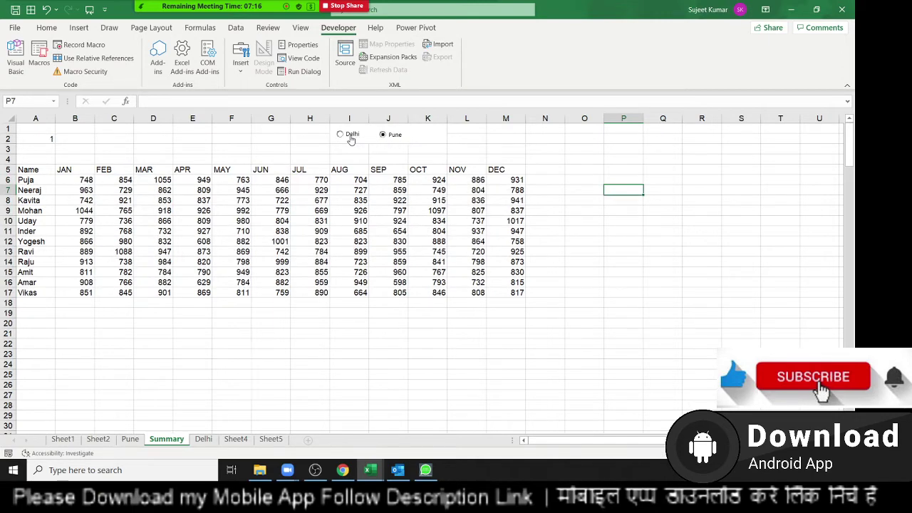
click(348, 137)
click(392, 137)
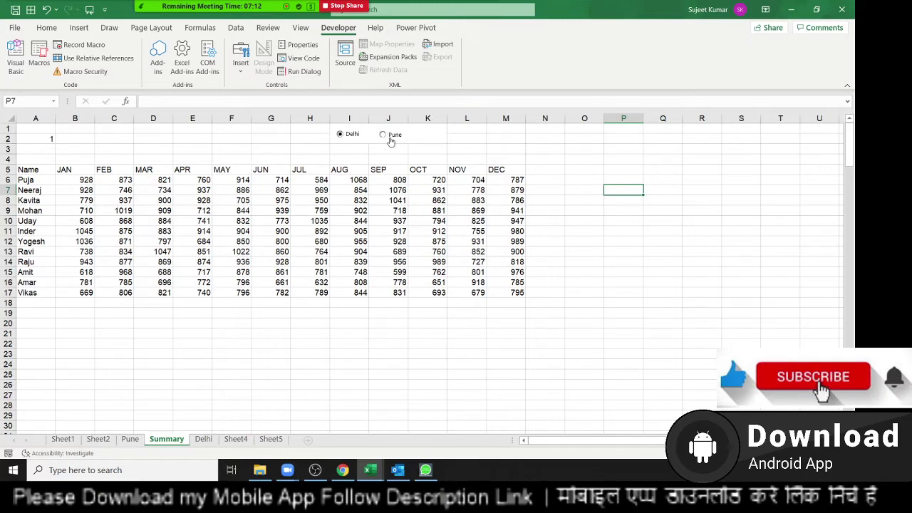
click(391, 137)
click(362, 142)
click(395, 136)
click(392, 137)
click(350, 139)
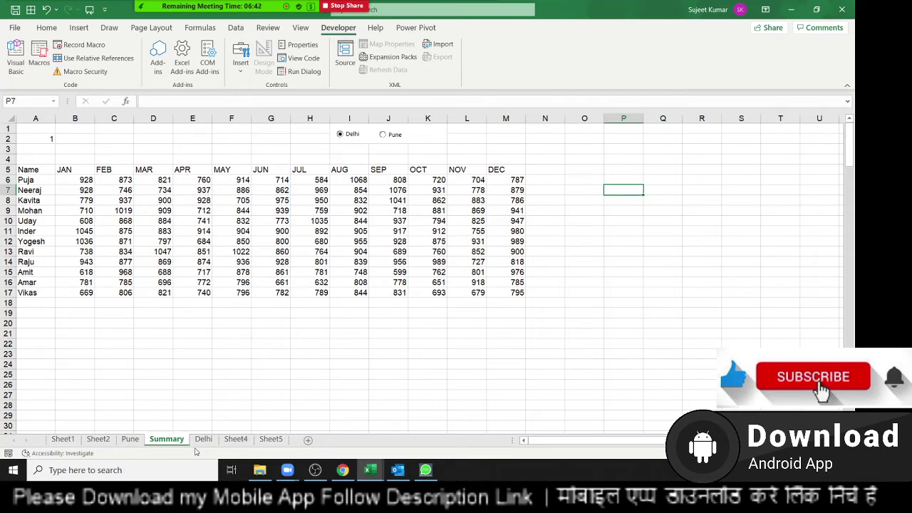
Check the CHOOSE formulas, then enter option numbers 1 in O2 and 2 in O3.
click(68, 220)
click(71, 184)
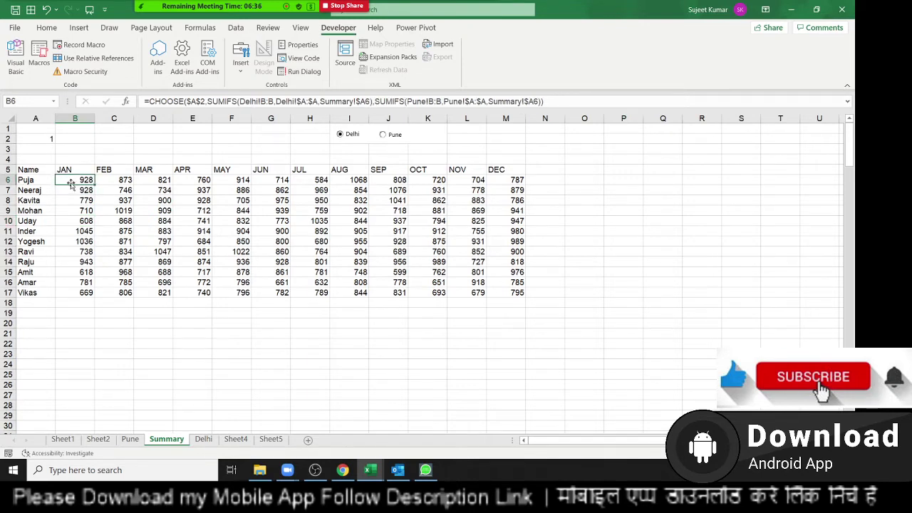
click(582, 141)
text(1)
key(Return)
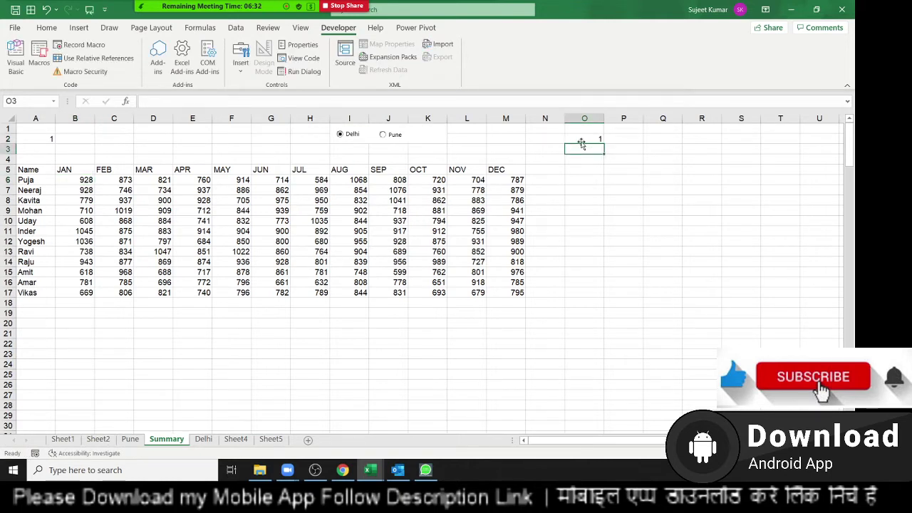
text(2)
click(581, 142)
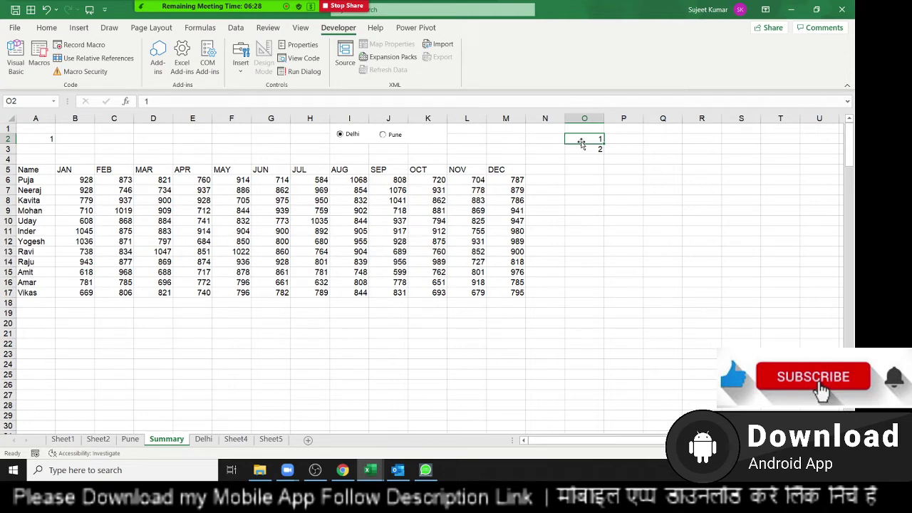
Step through the row 6 month formulas back to Puja's January cell B6.
key(Down)
key(Down)
key(Left)
key(Left)
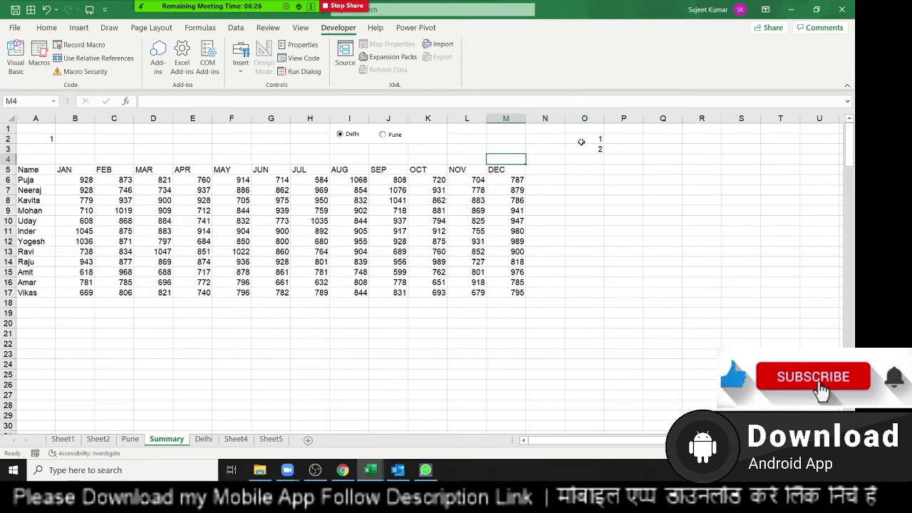
key(Left)
key(Down)
key(Down)
key(Left)
key(Left)
key(Left)
key(Left)
key(Left)
key(Left)
key(Left)
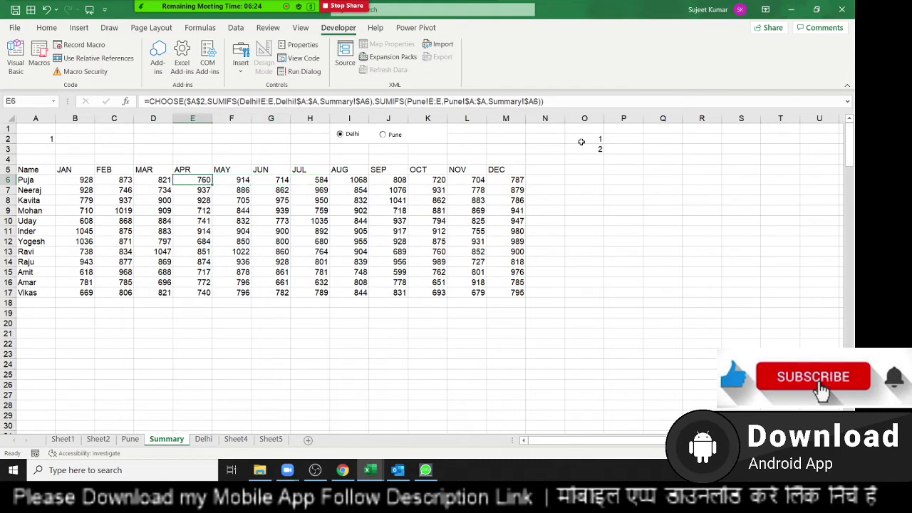
key(Left)
key(Left)
key(Left)
key(Right)
key(Right)
key(Right)
key(Right)
key(Right)
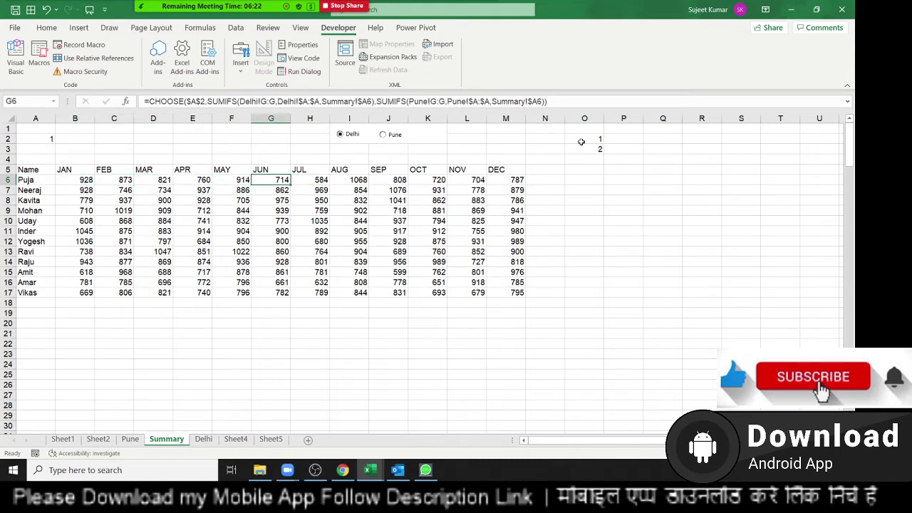
key(Right)
key(Right)
key(Right)
key(Right)
key(Left)
key(Left)
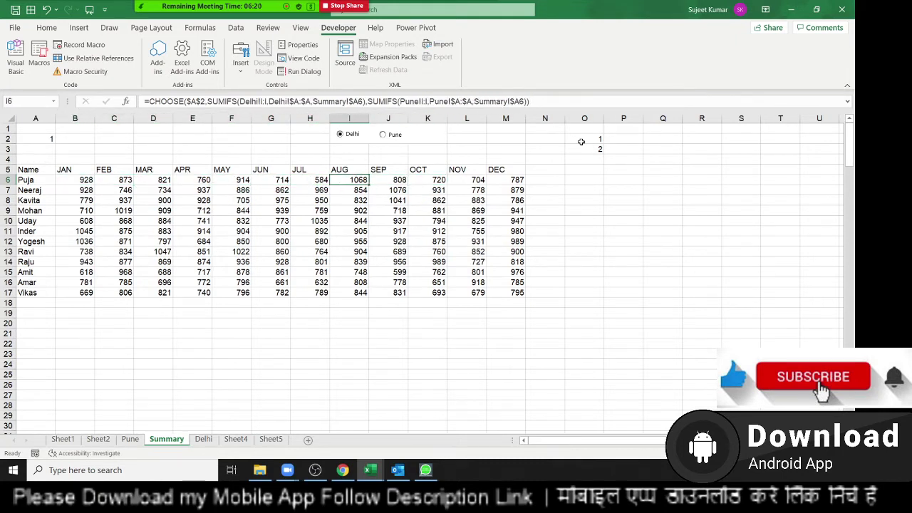
key(Left)
key(Left)
key(Left)
key(Right)
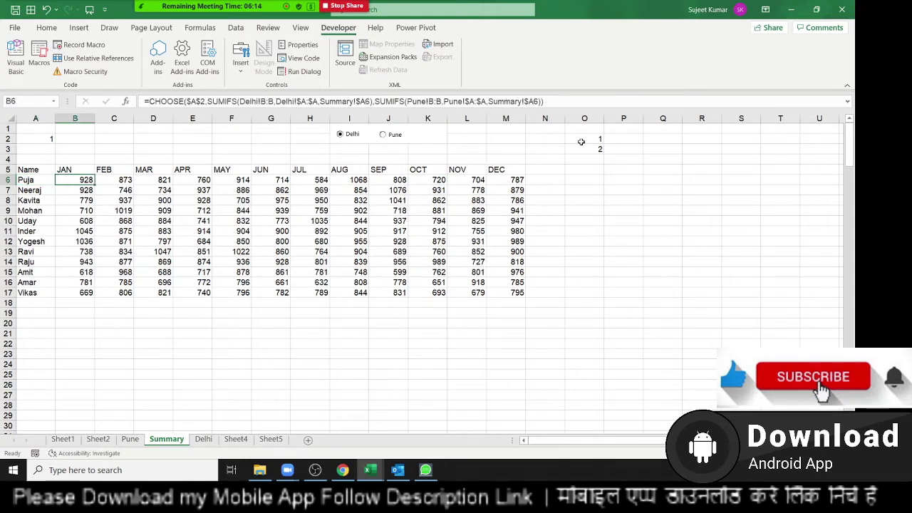
key(Up)
key(Up)
key(Up)
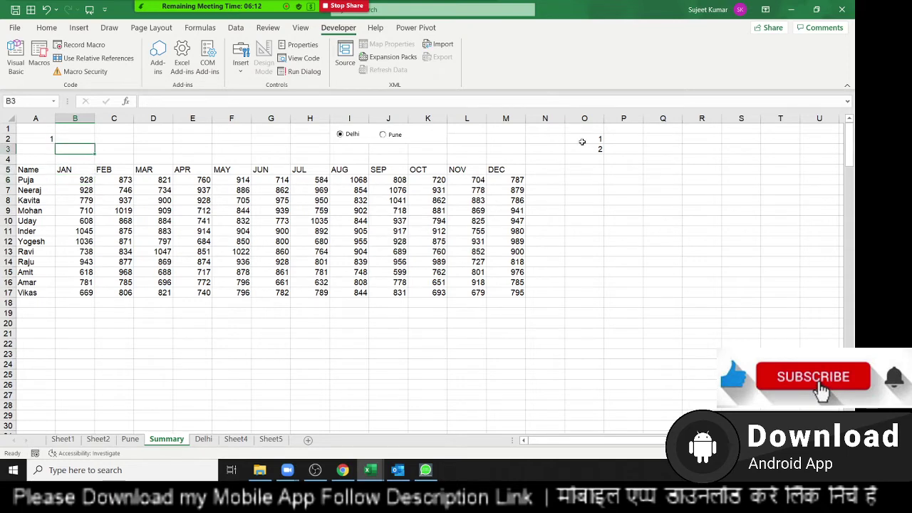
Enter the city names Delhi in P2 and Pune in P3.
click(638, 138)
text(D)
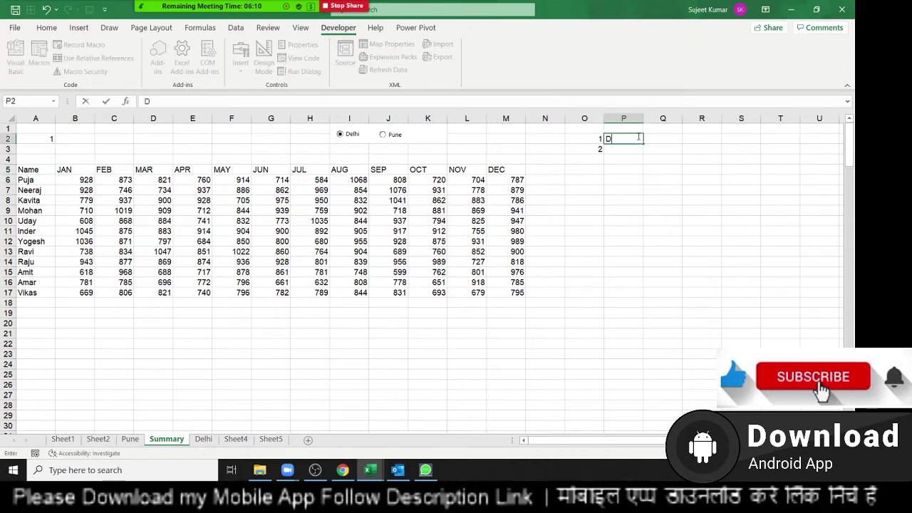
text(elhi)
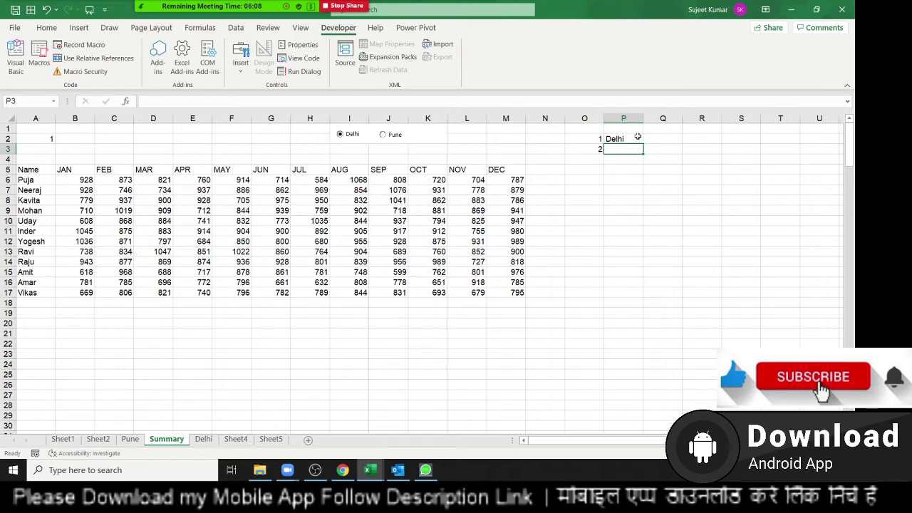
text(Pune)
key(Return)
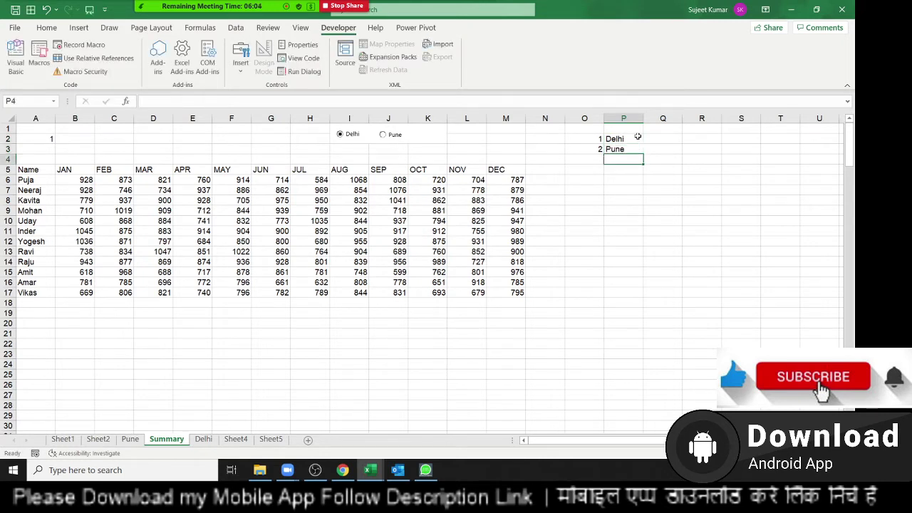
click(614, 142)
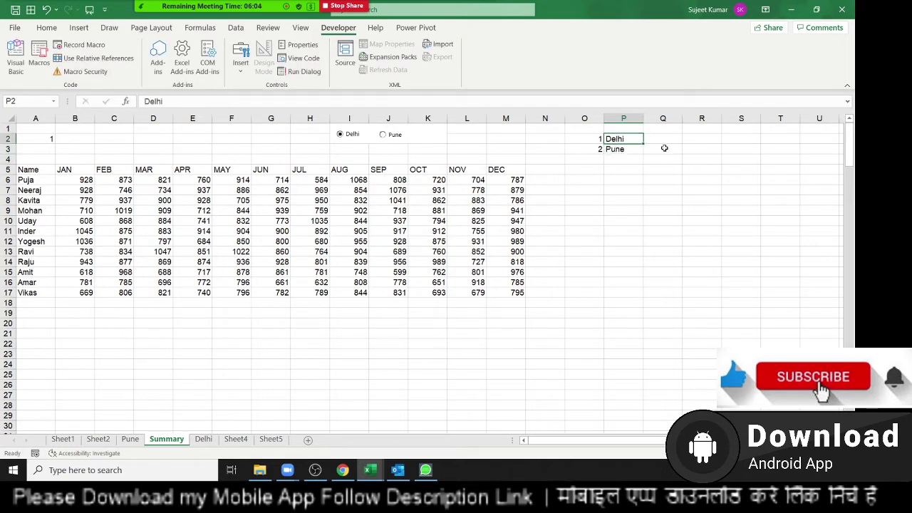
key(Down)
Enter =VLOOKUP(A2,O2:P3,2,0) in B2 so it shows the chosen city, Delhi.
key(Left)
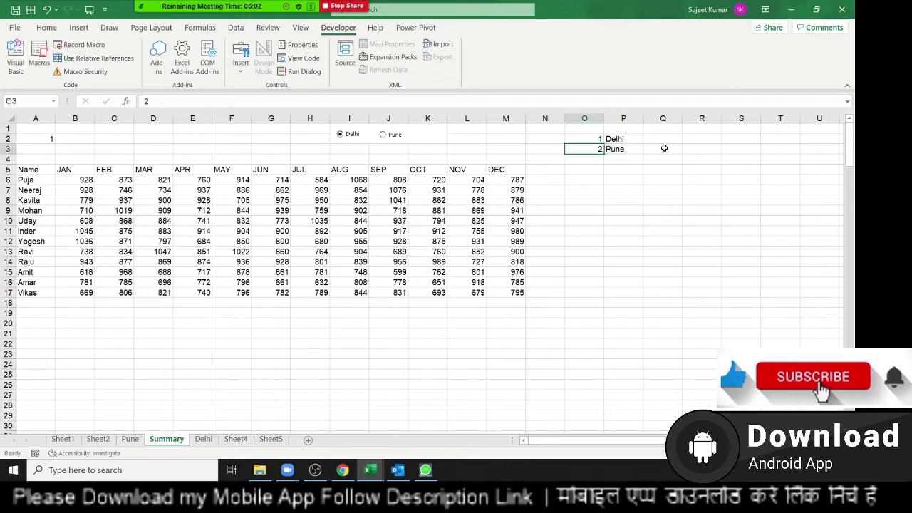
key(Left)
key(Left)
key(Left)
key(Home)
key(Up)
key(Right)
text(=vl)
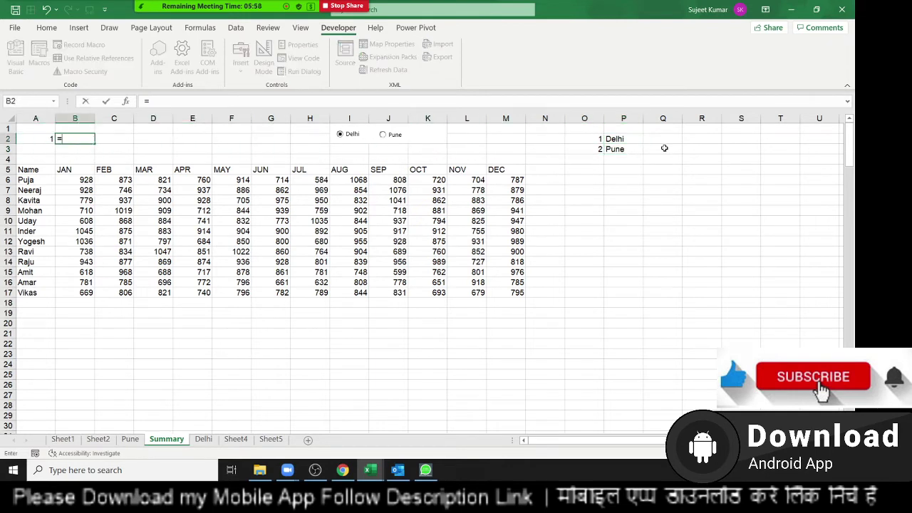
key(Tab)
key(Left)
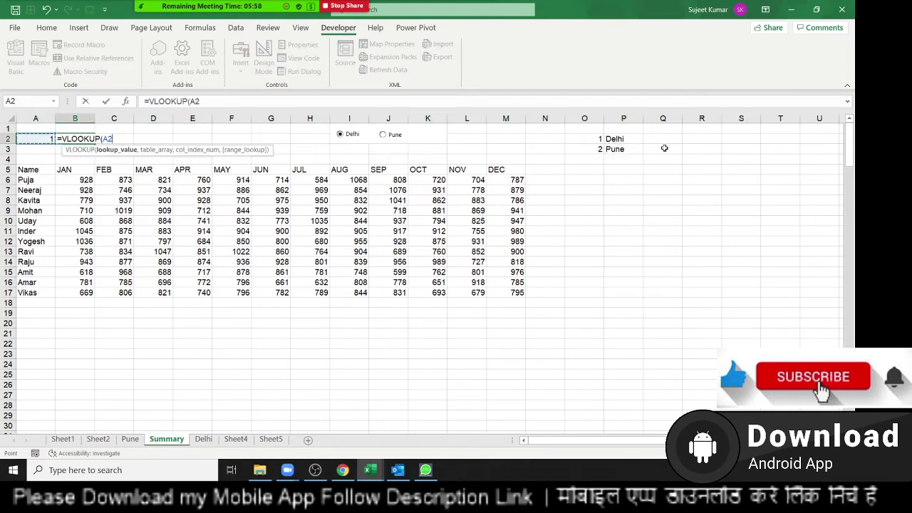
text(,)
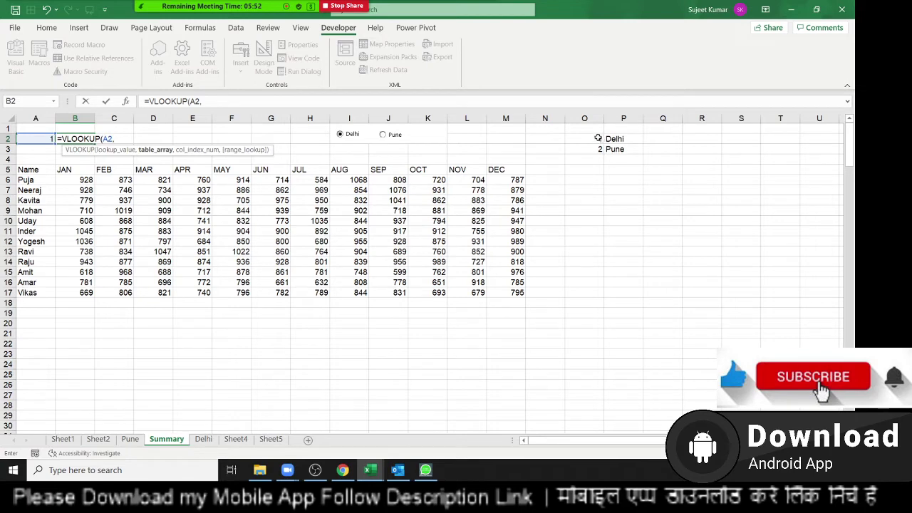
drag(599, 138, 617, 146)
text(,)
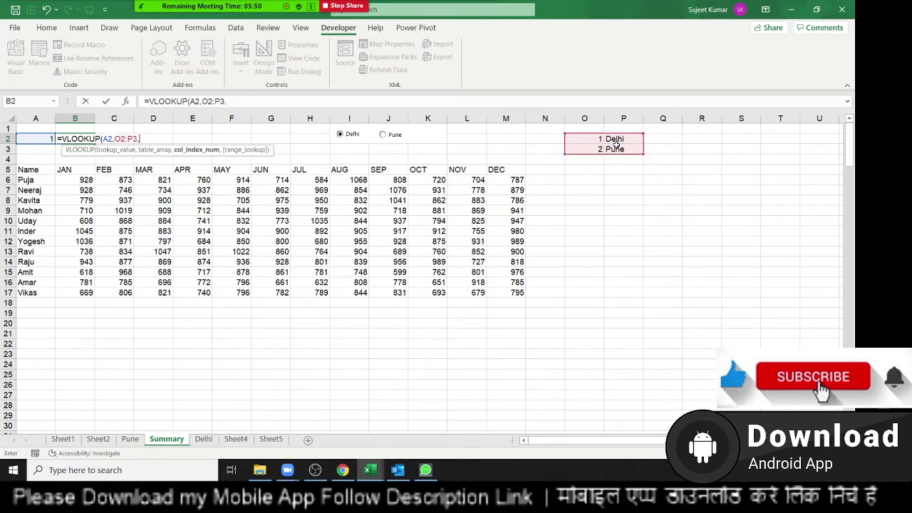
text(2,)
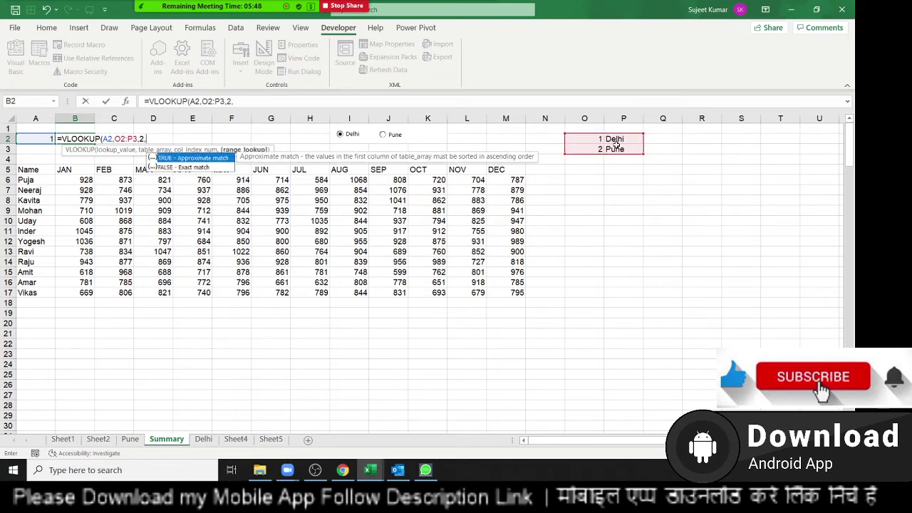
text(0)
key(Return)
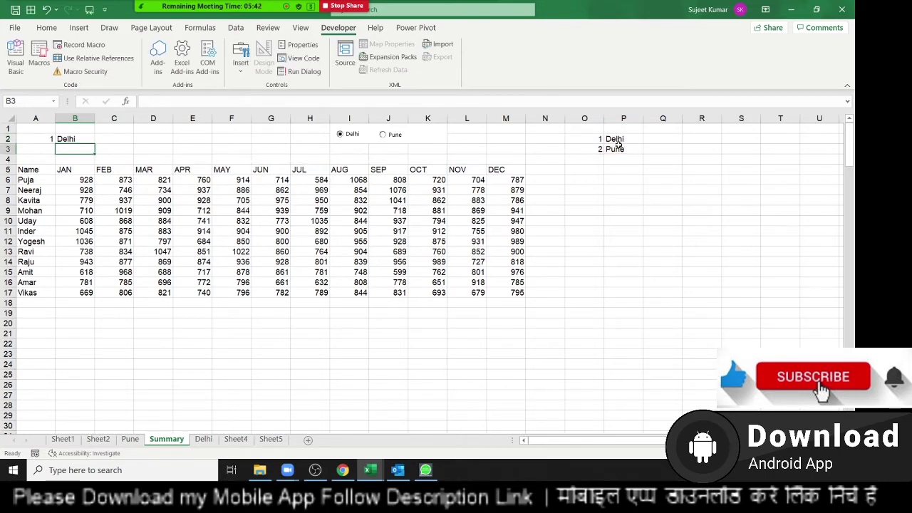
key(Up)
Replace B6 with =SUM(Pune!B:B,Pune!A:A,Summary!A6), which returns 10406.
key(Down)
key(Down)
key(Down)
key(Down)
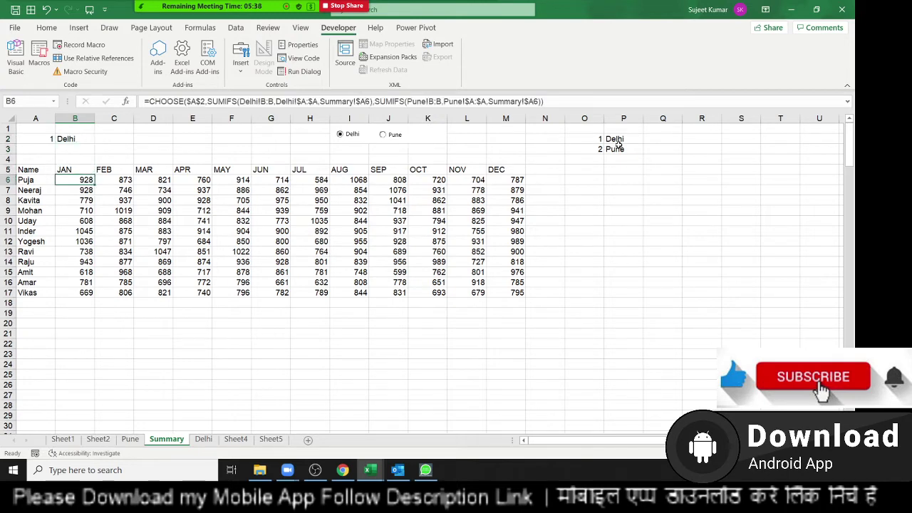
key(Delete)
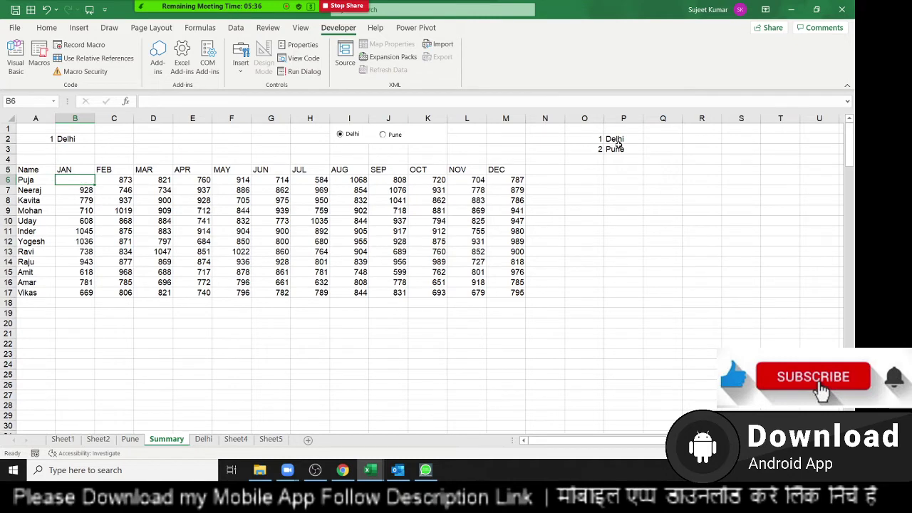
text(=sum()
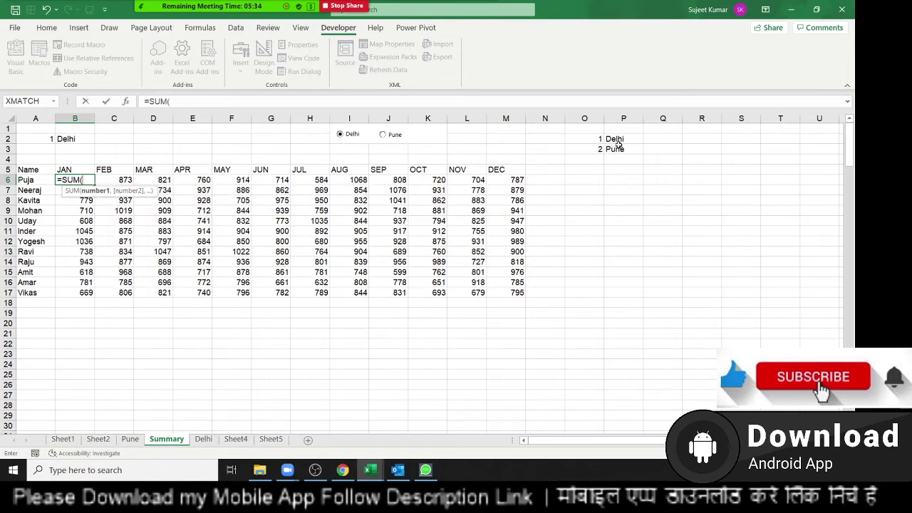
click(130, 439)
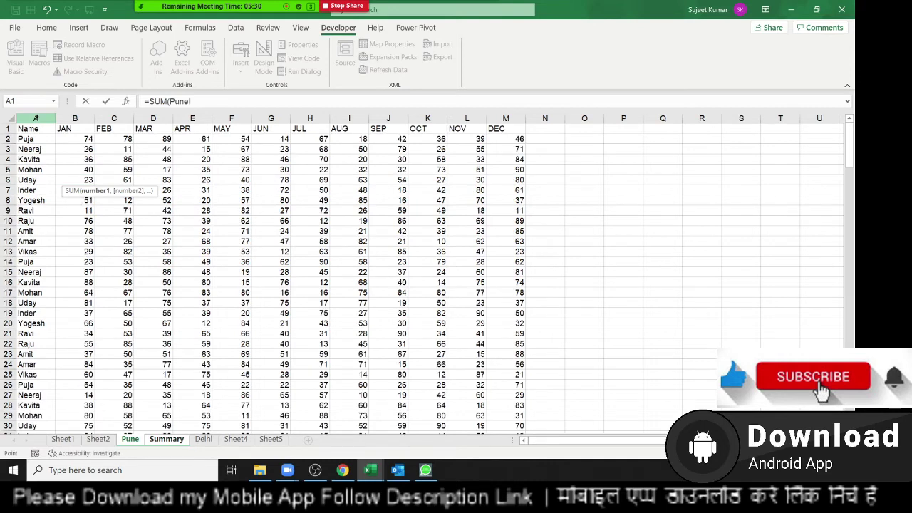
click(75, 119)
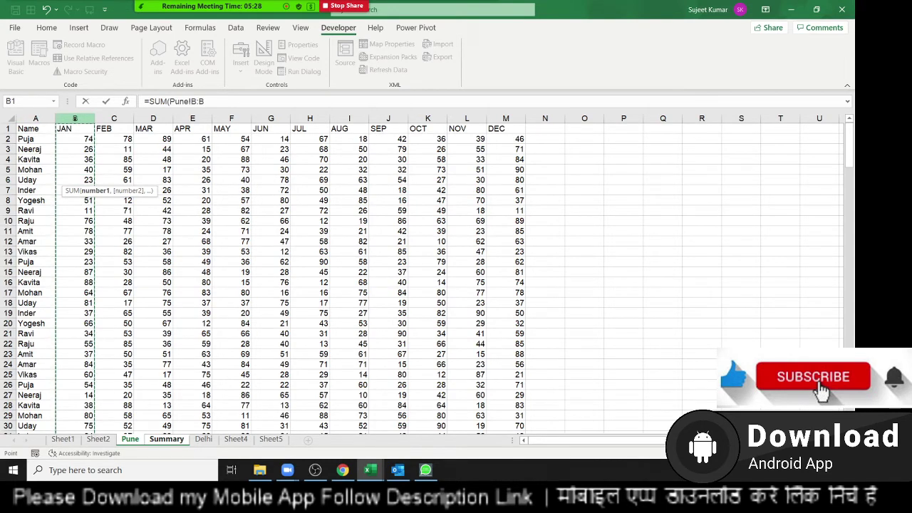
text(,)
click(43, 119)
text(,)
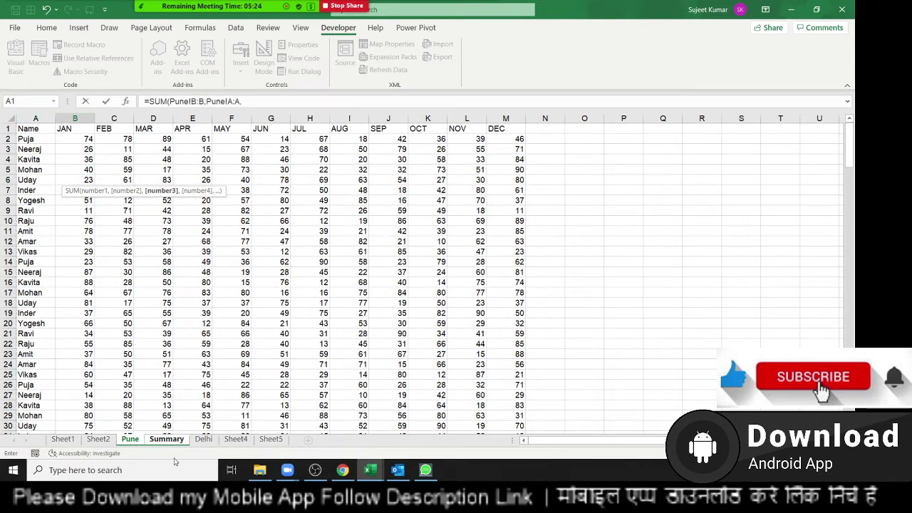
click(166, 440)
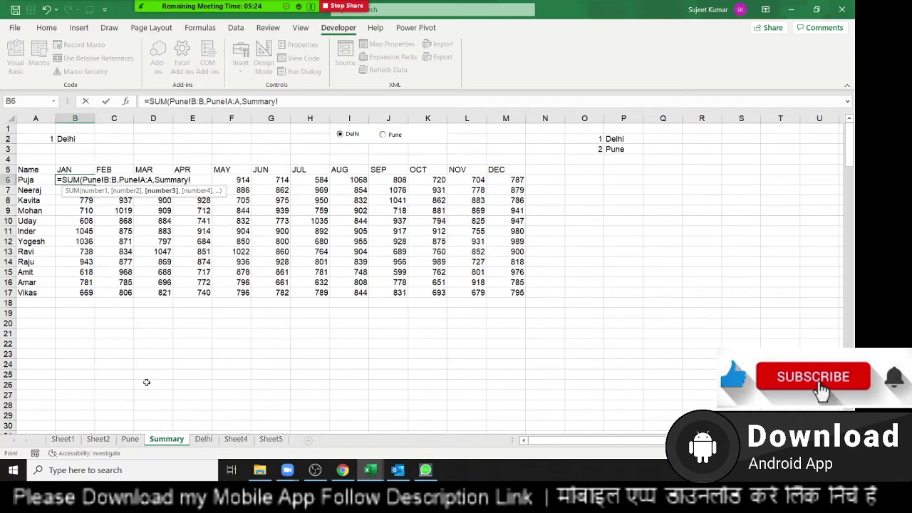
click(31, 181)
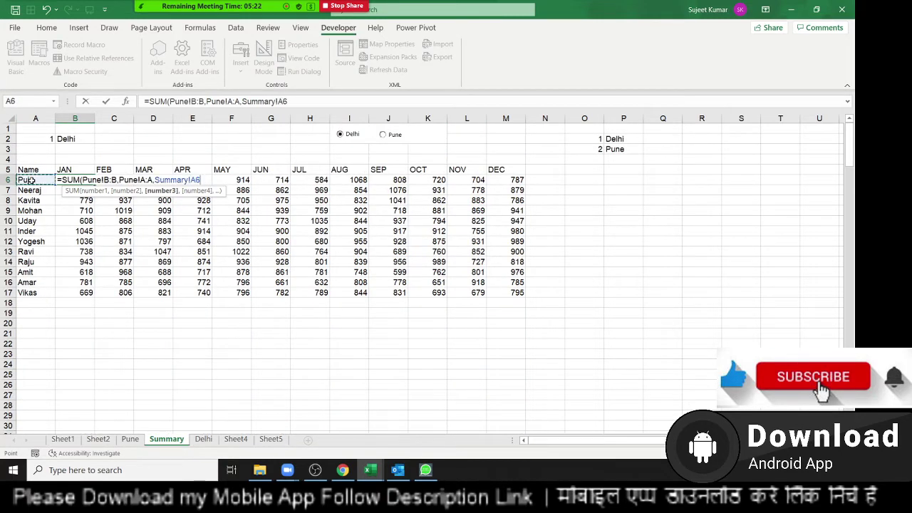
key(Return)
key(Up)
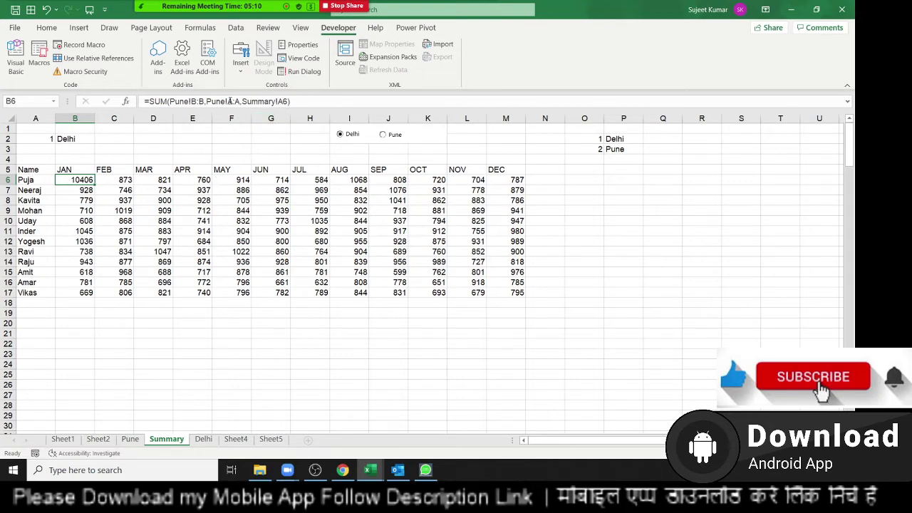
Change B6's SUM function to SUMIFS.
click(170, 101)
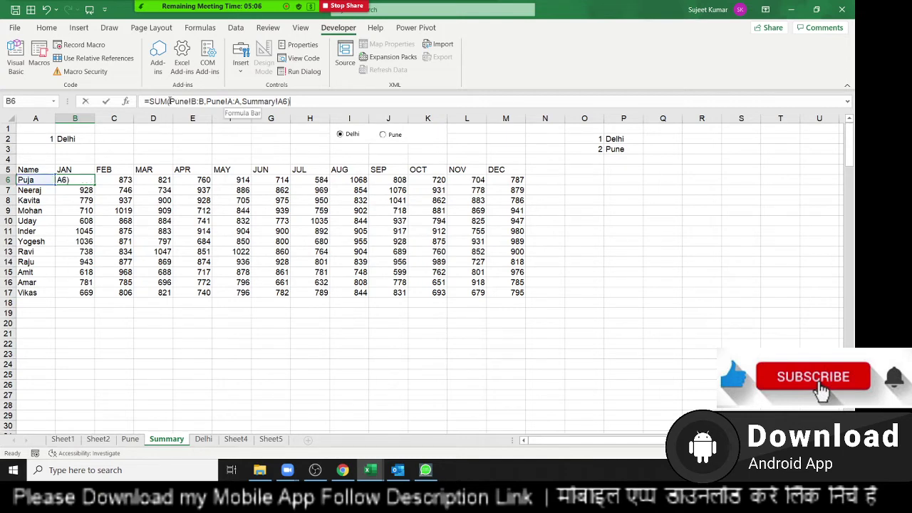
click(177, 104)
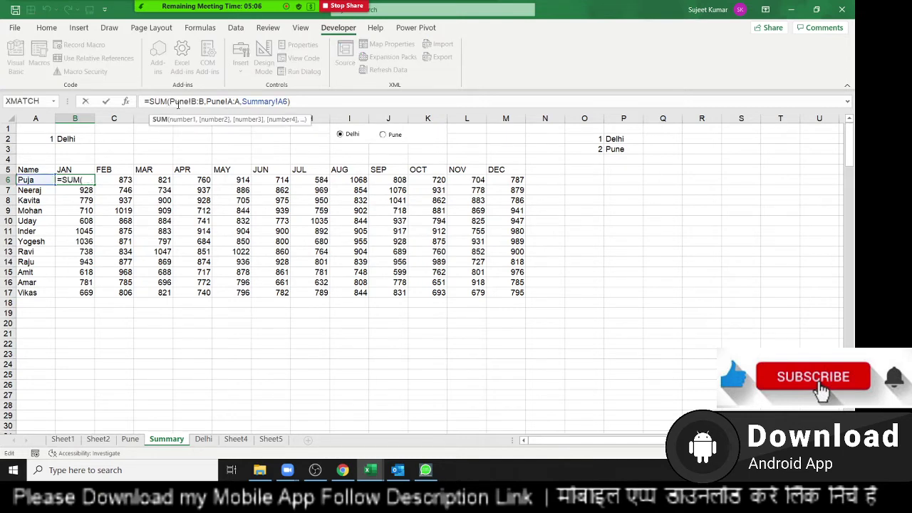
text(IFS)
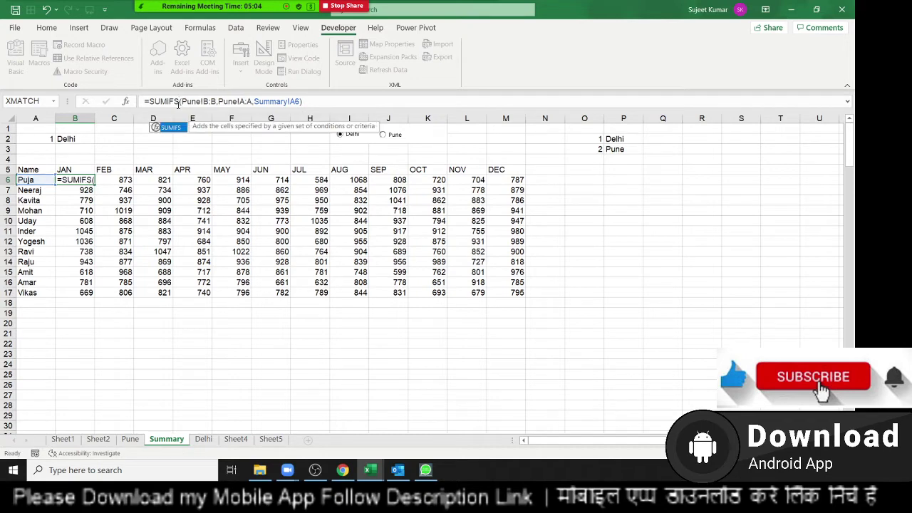
key(Return)
key(Up)
Replace the Pune!B:B sum range with INDIRECT(B2&"!B:B").
click(178, 101)
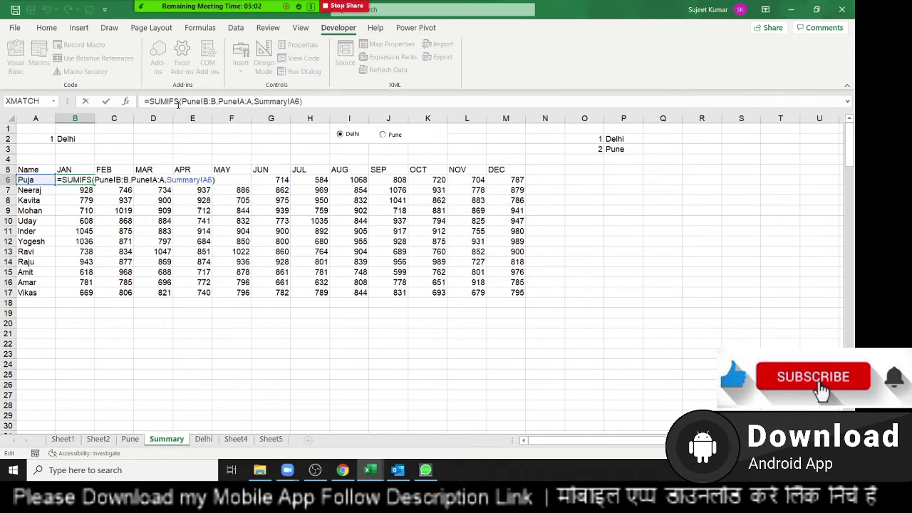
key(Right)
key(Right)
key(Right)
key(Left)
key(Left)
key(Left)
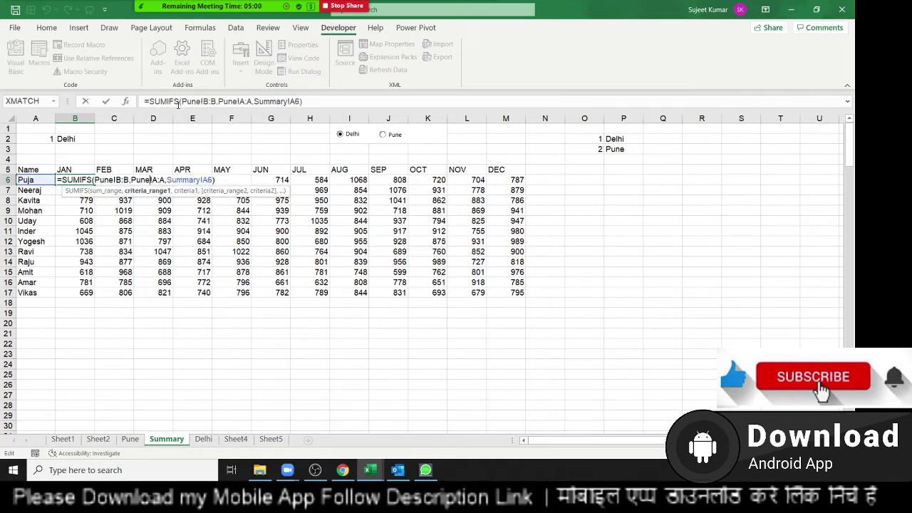
key(Left)
key(Left)
key(Left)
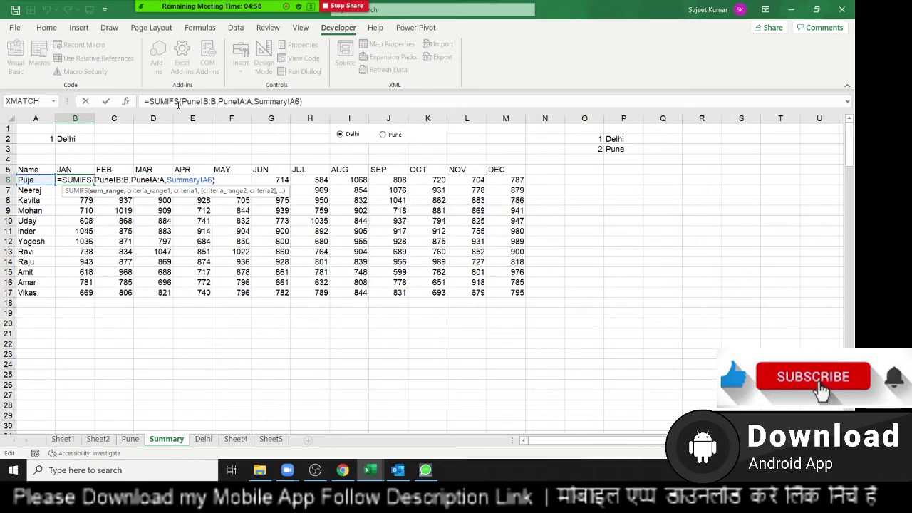
key(shift+Right)
key(shift+Right)
key(shift+Right)
key(shift+Right)
key(BackSpace)
text("!B:B)
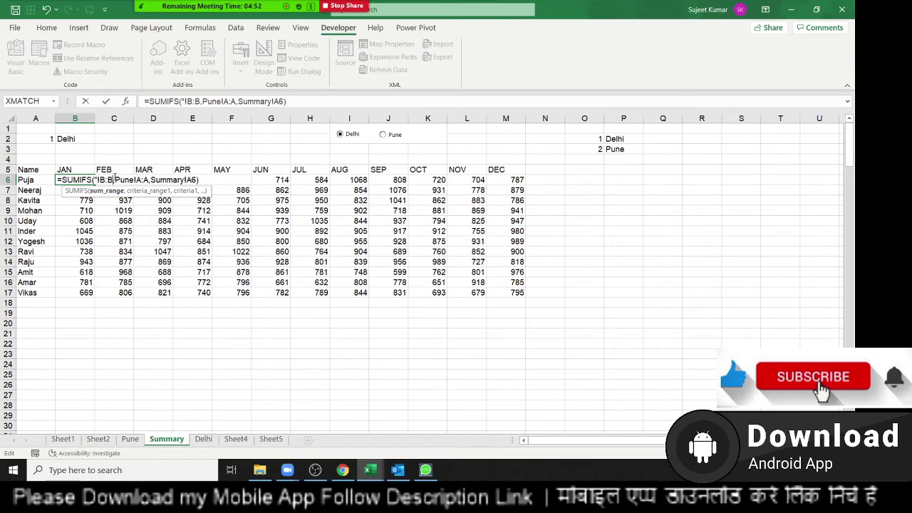
text(")
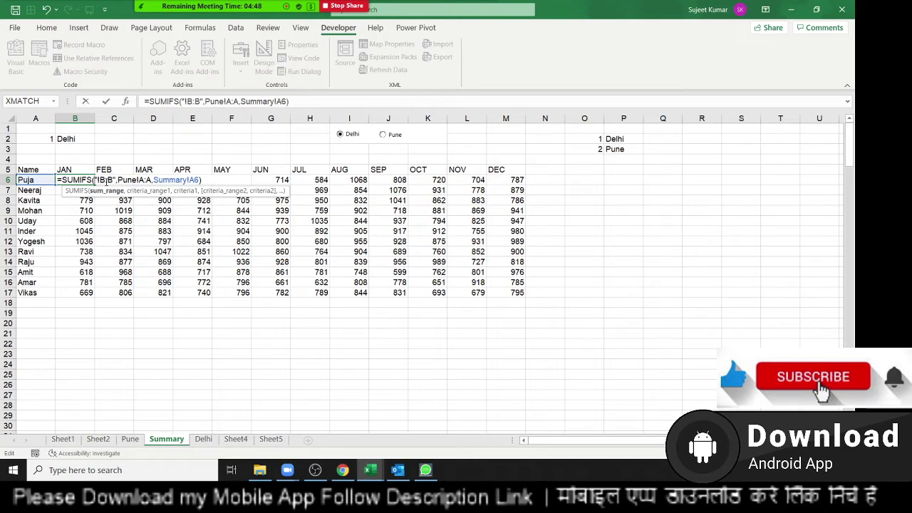
click(86, 139)
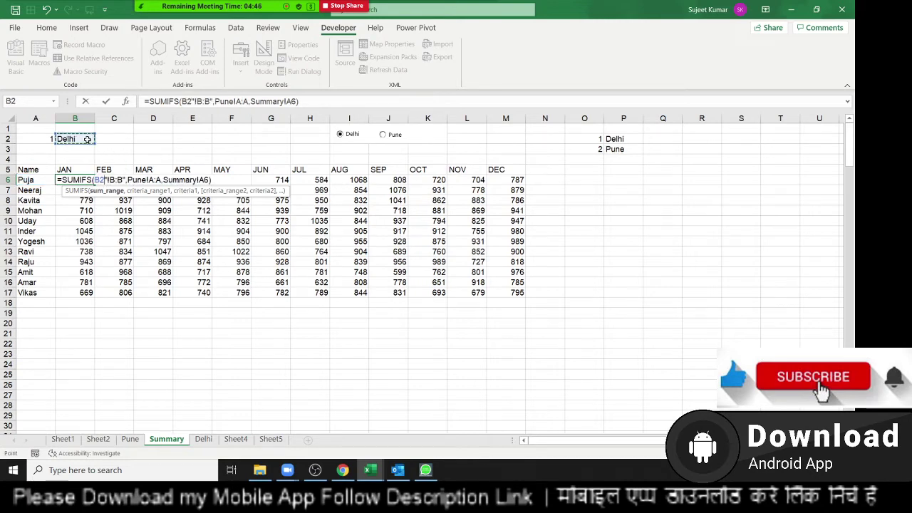
text(&)
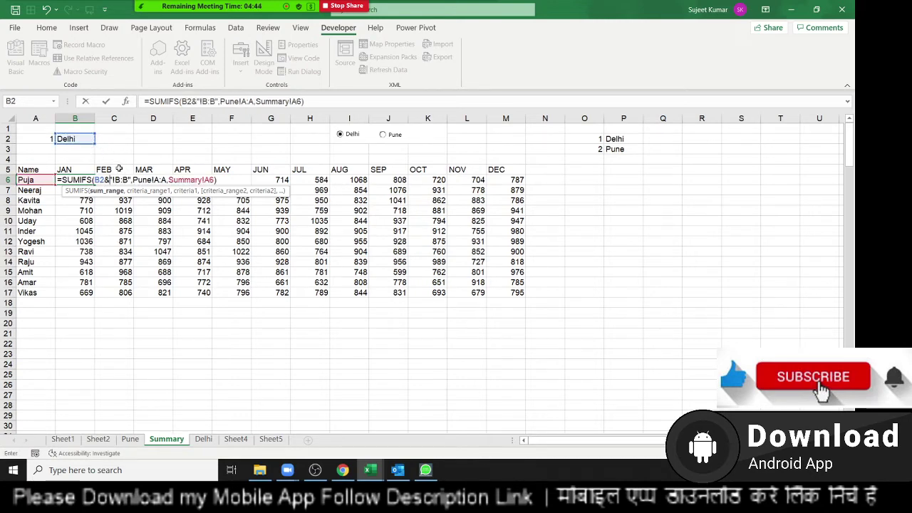
click(95, 180)
text(in)
key(Down)
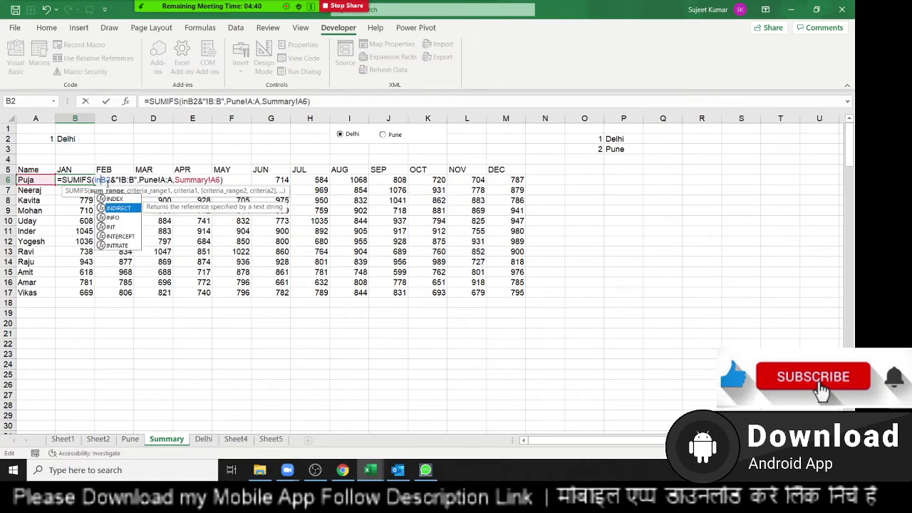
key(Tab)
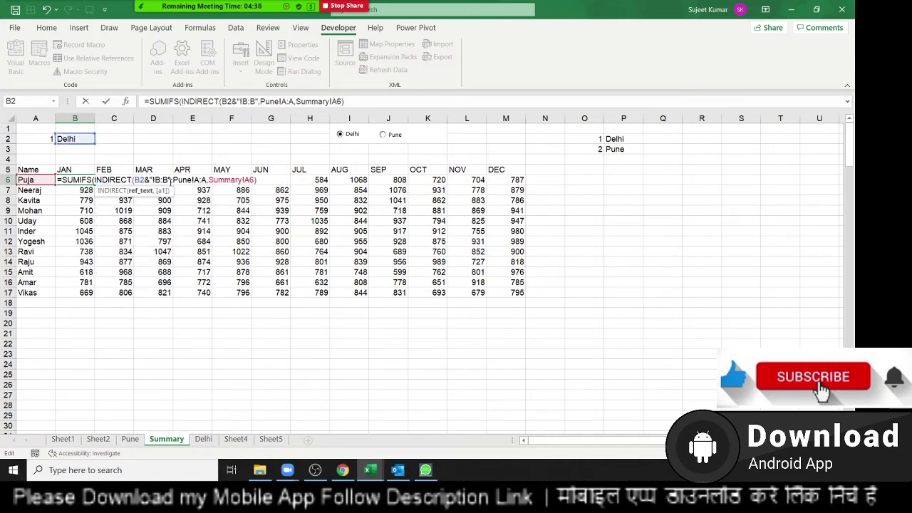
text())
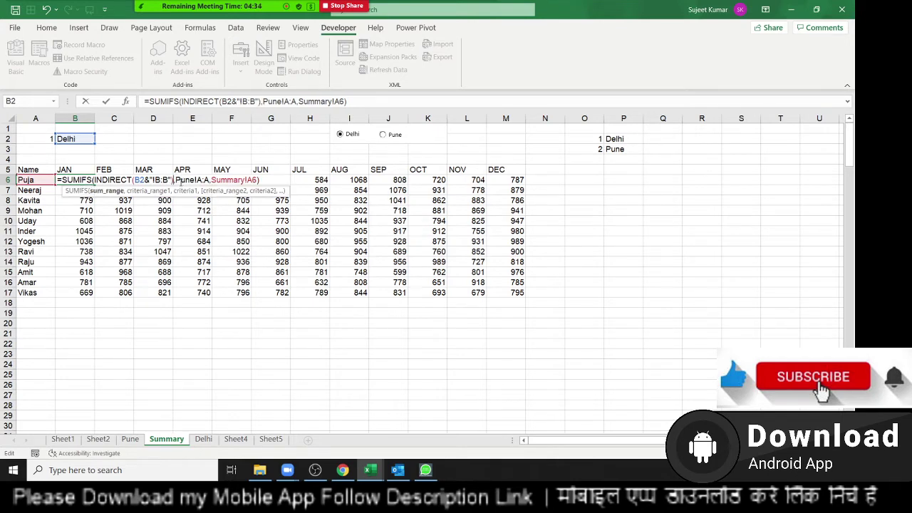
Replace the Pune!A:A criteria range with INDIRECT(B2&"!A:A"), so B6 returns 928.
click(194, 179)
key(BackSpace)
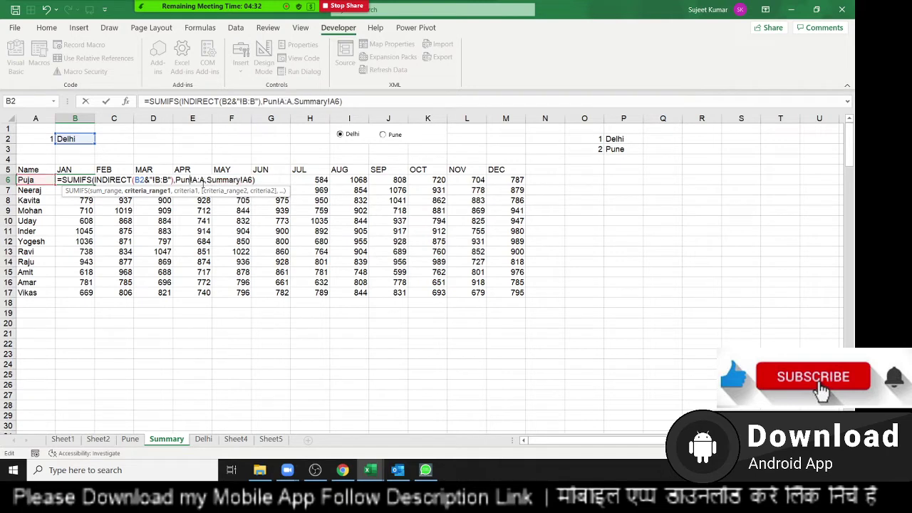
key(BackSpace)
key(BackSpace)
key(BackSpace)
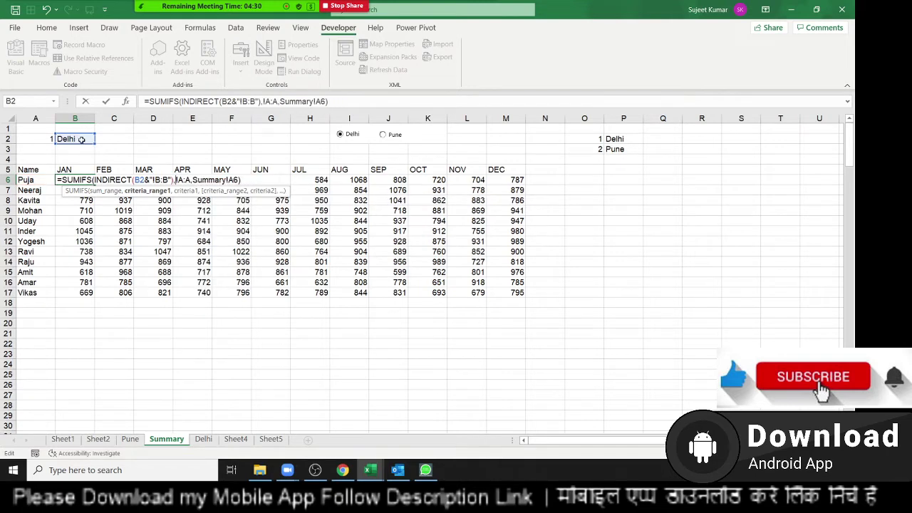
text(ind)
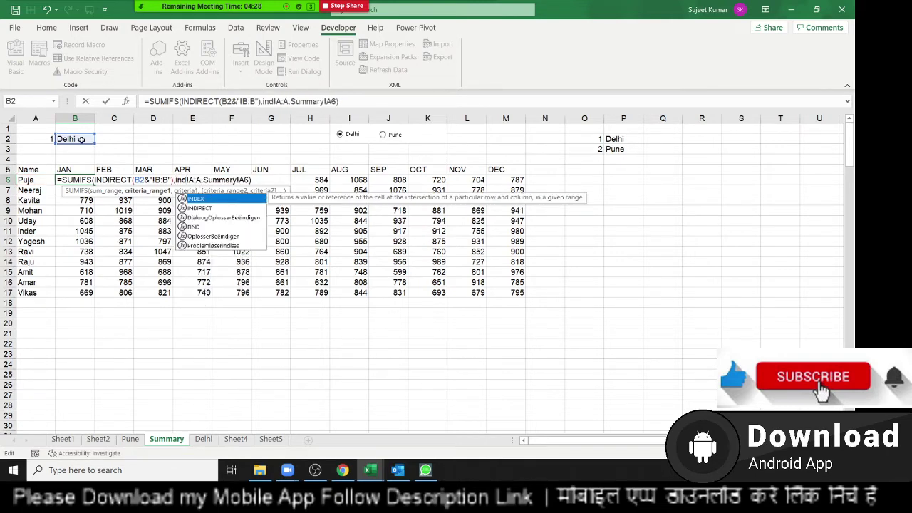
key(Down)
key(Tab)
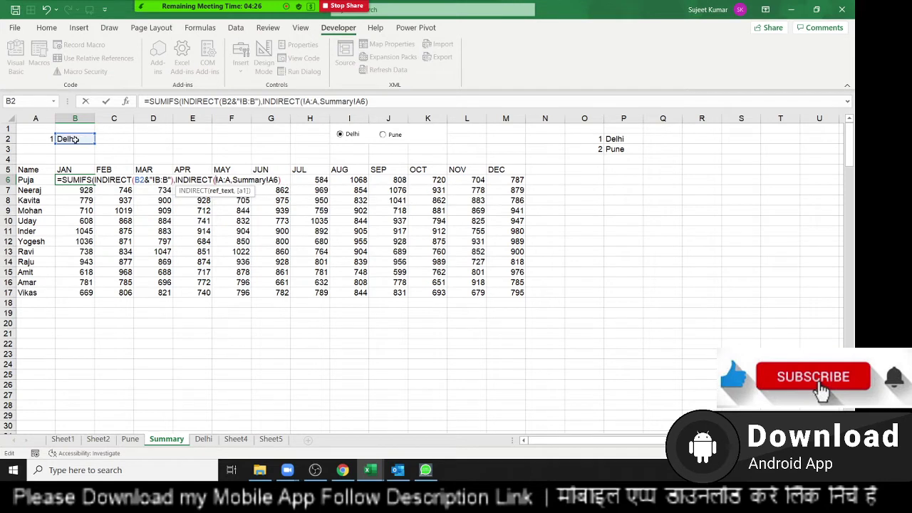
click(75, 140)
text(&)
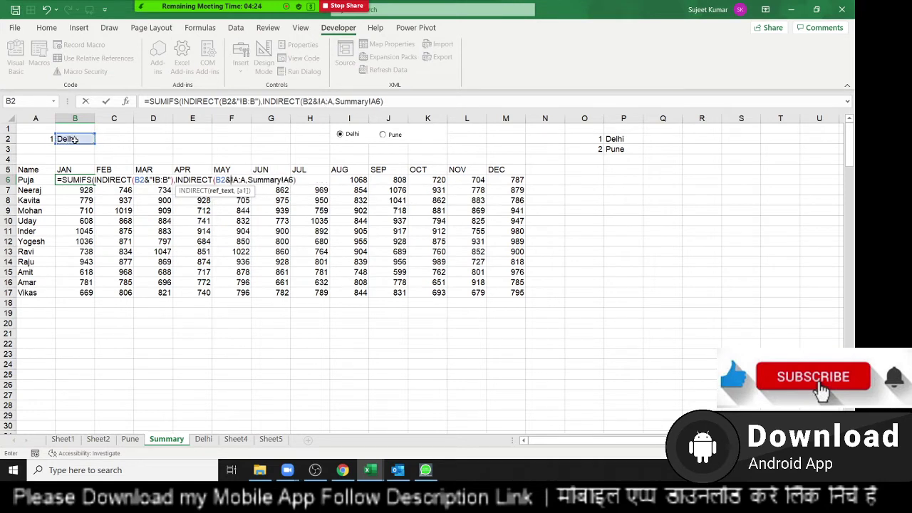
text(")
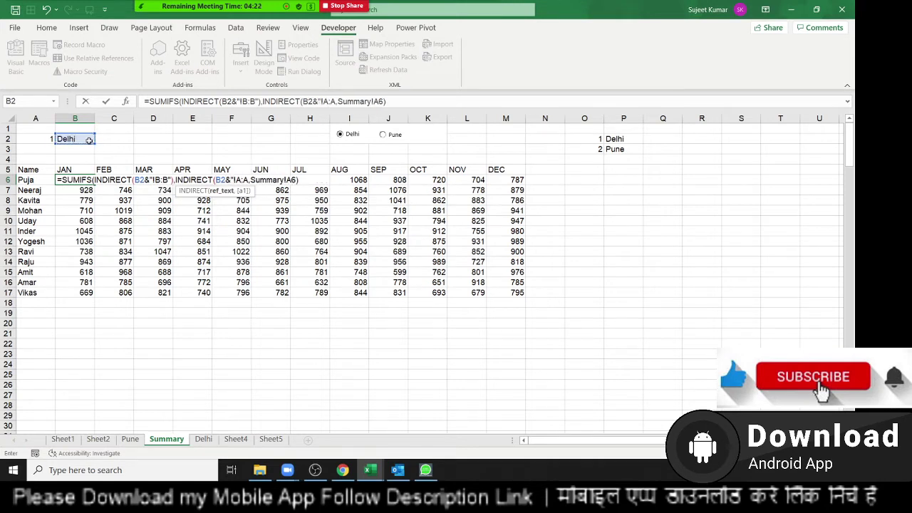
click(249, 179)
text(")
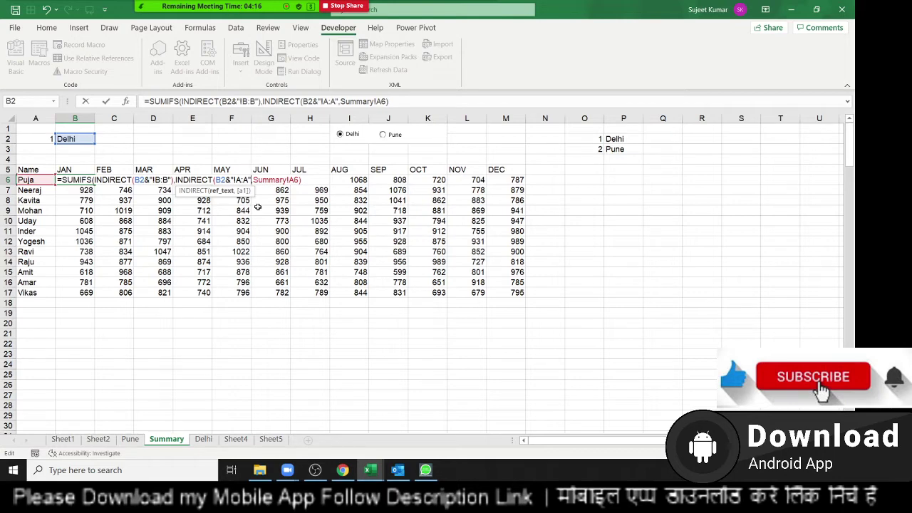
text())
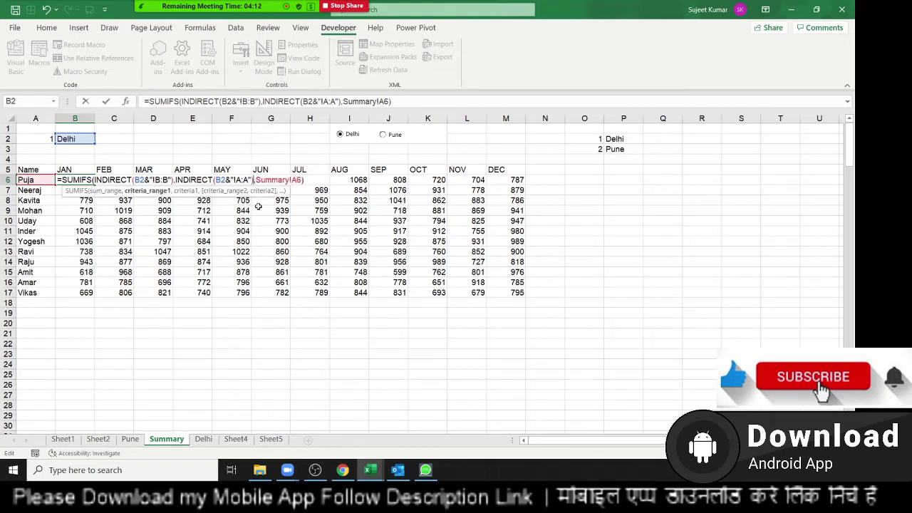
key(Return)
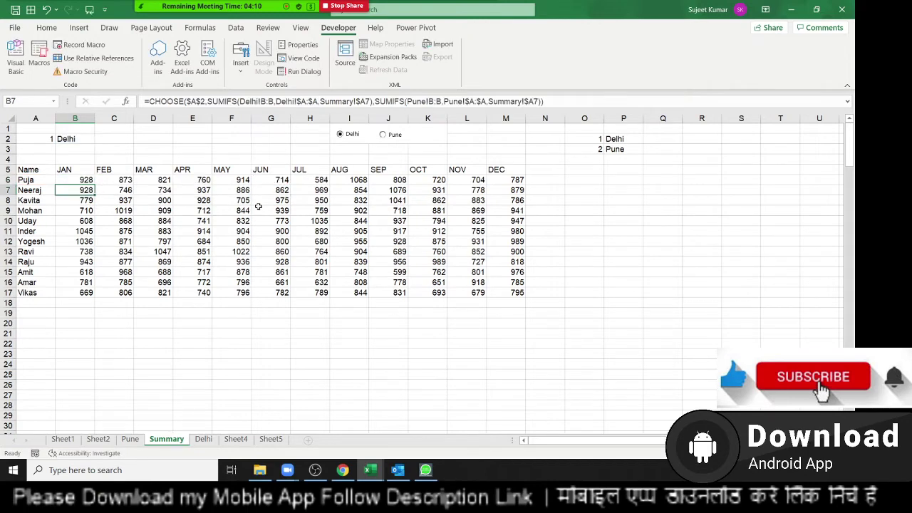
key(Up)
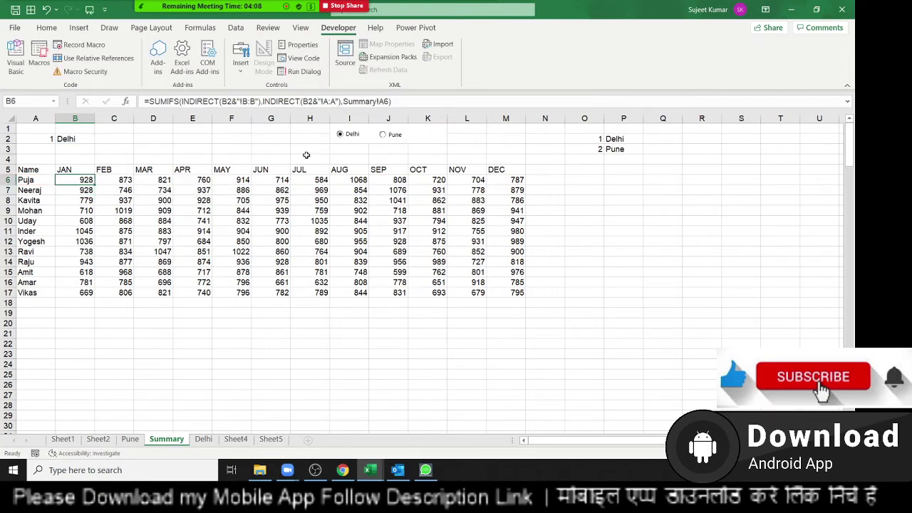
click(383, 135)
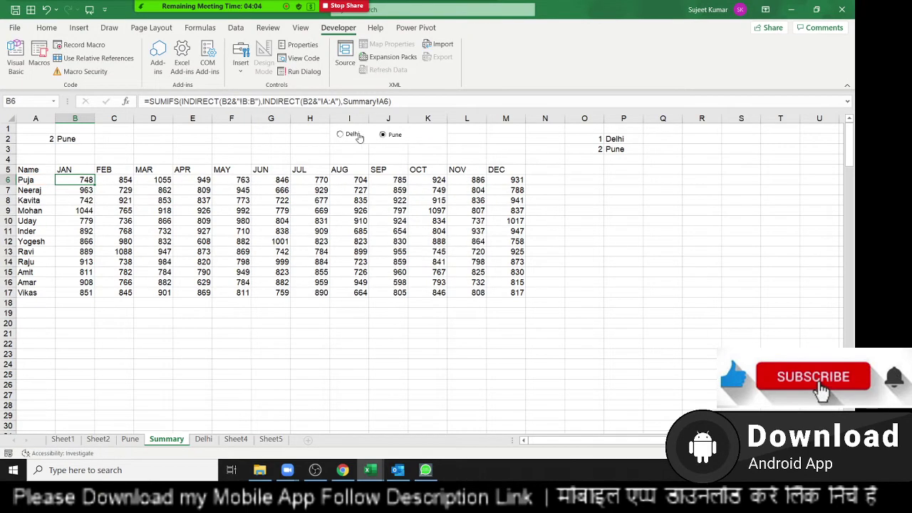
click(354, 135)
click(379, 135)
click(354, 135)
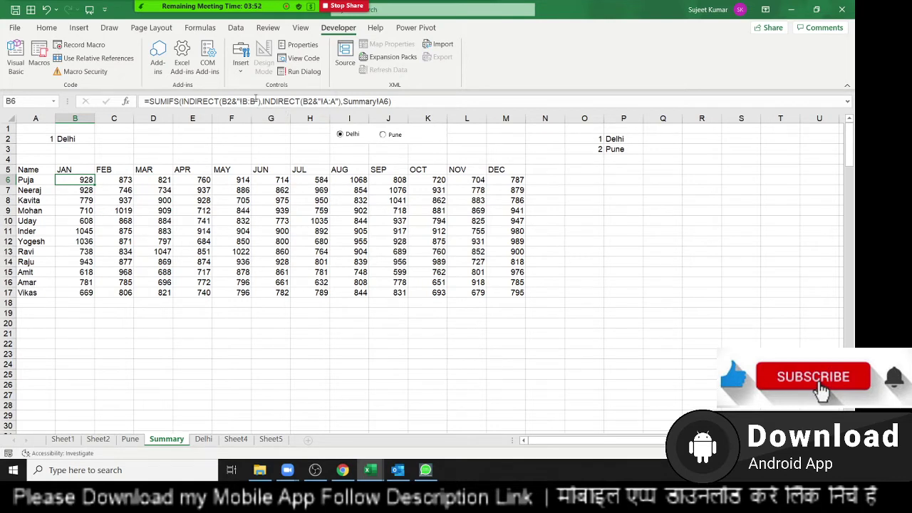
key(Right)
key(Right)
key(Right)
key(Right)
key(Right)
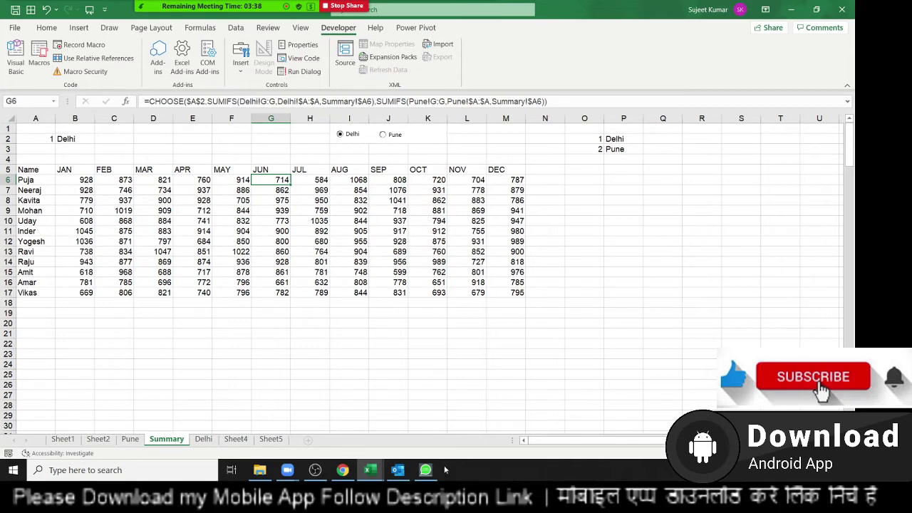
Review Sheet4 and the Delhi sheet's names from Puja to Mohan and JAN header.
click(236, 440)
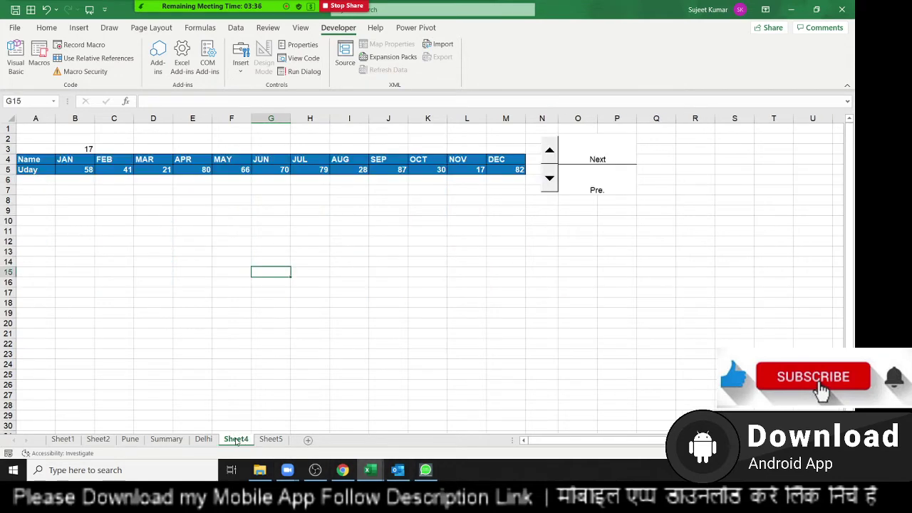
click(178, 442)
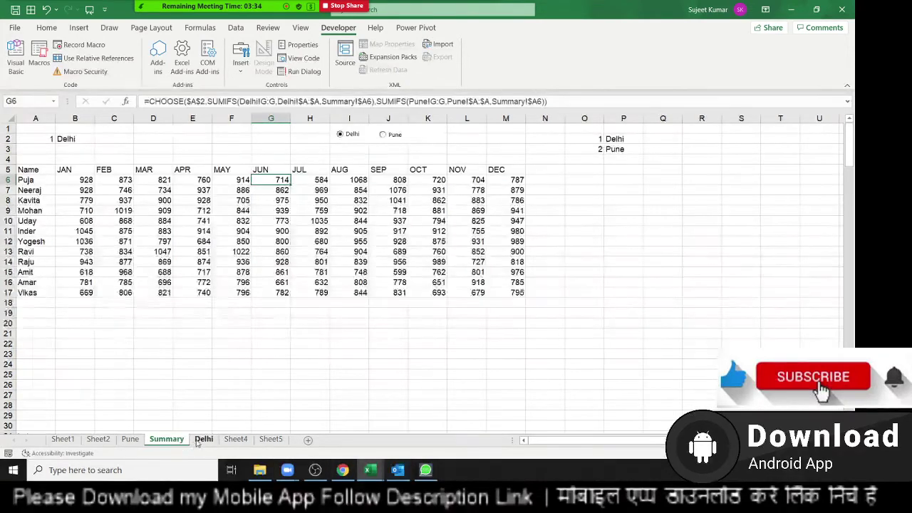
click(203, 440)
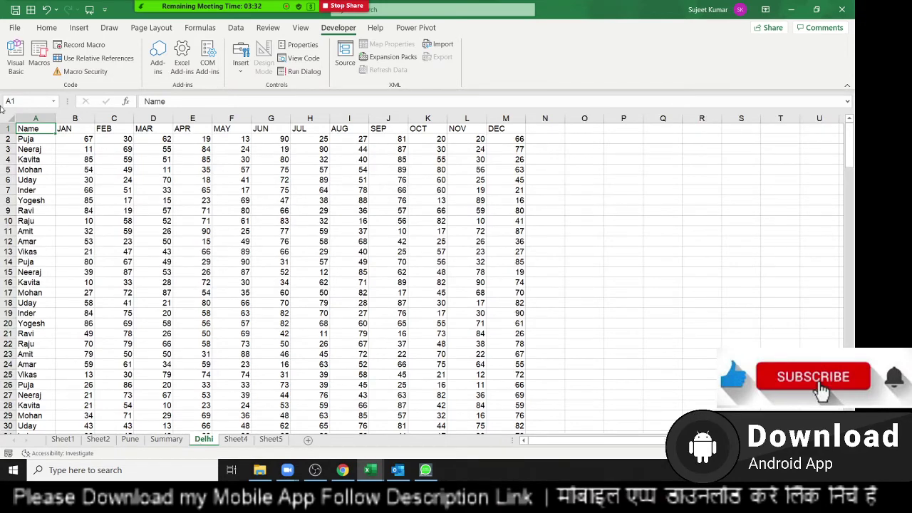
drag(32, 141, 32, 170)
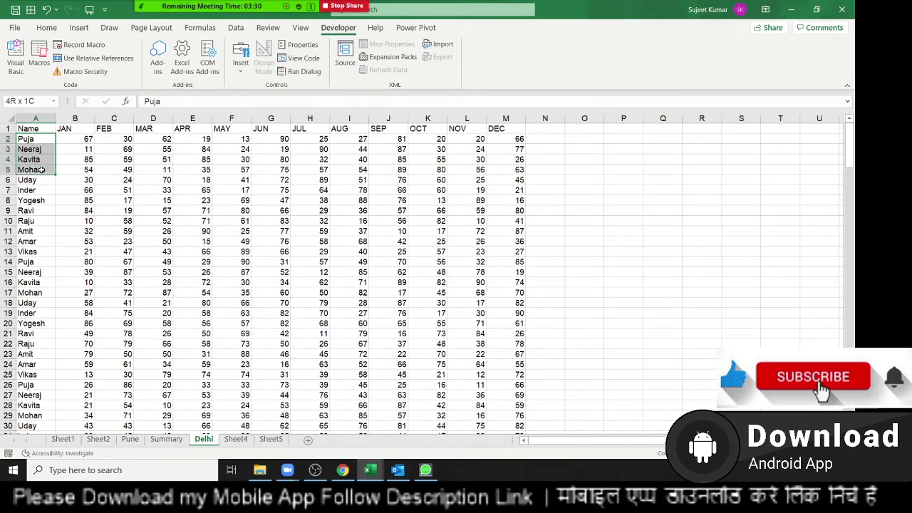
click(63, 131)
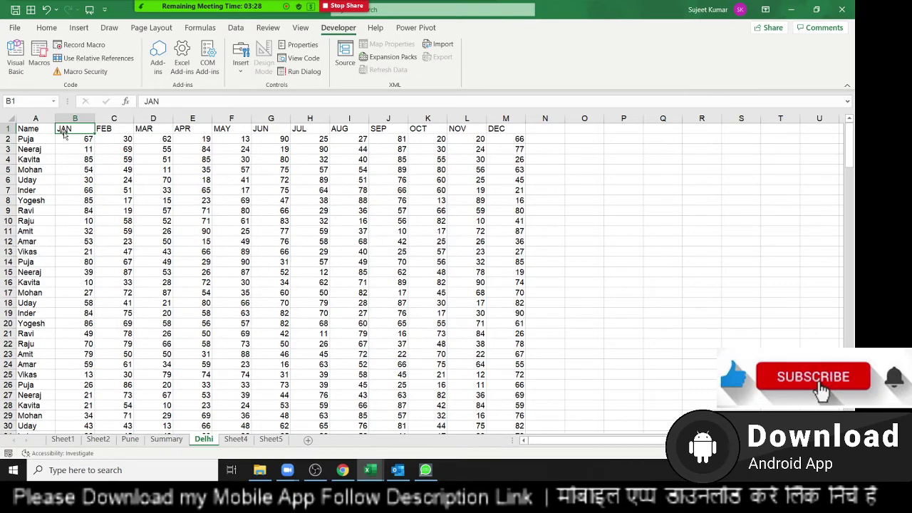
click(45, 149)
click(43, 180)
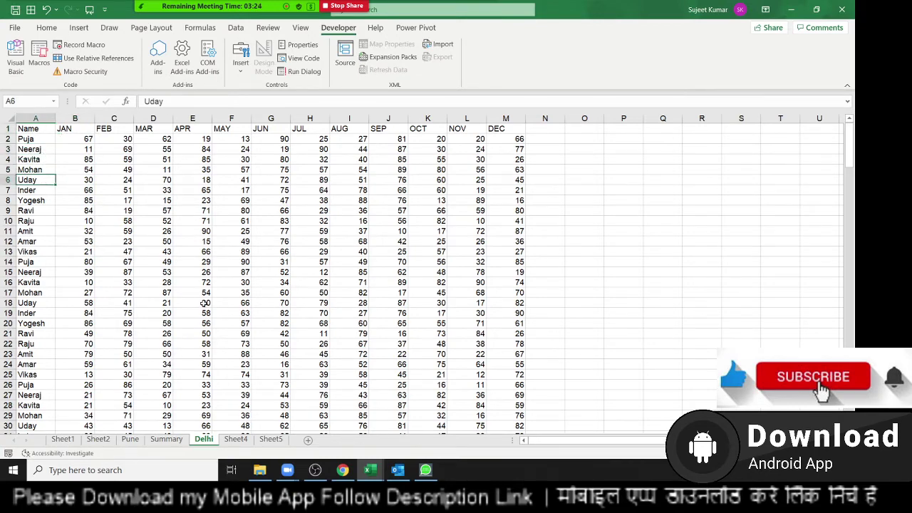
Insert a new blank worksheet, Sheet8, after the Summary sheet.
click(167, 439)
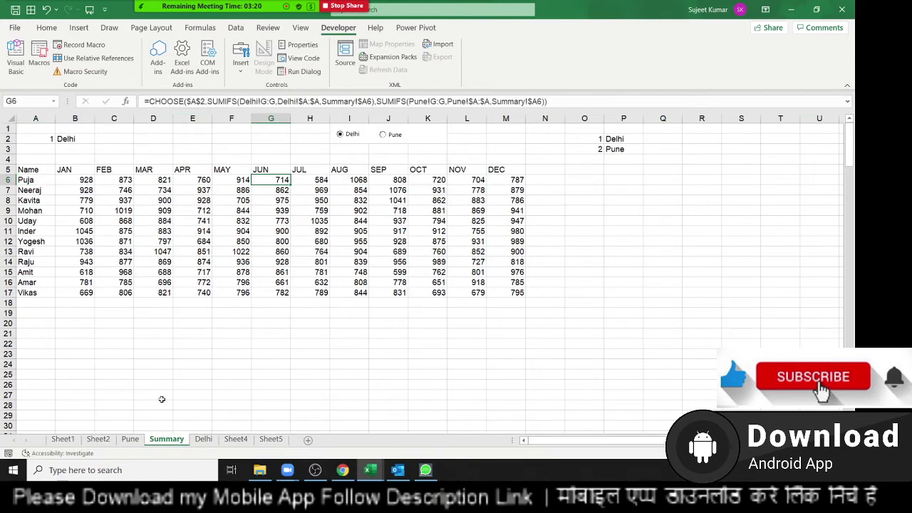
click(308, 439)
click(169, 440)
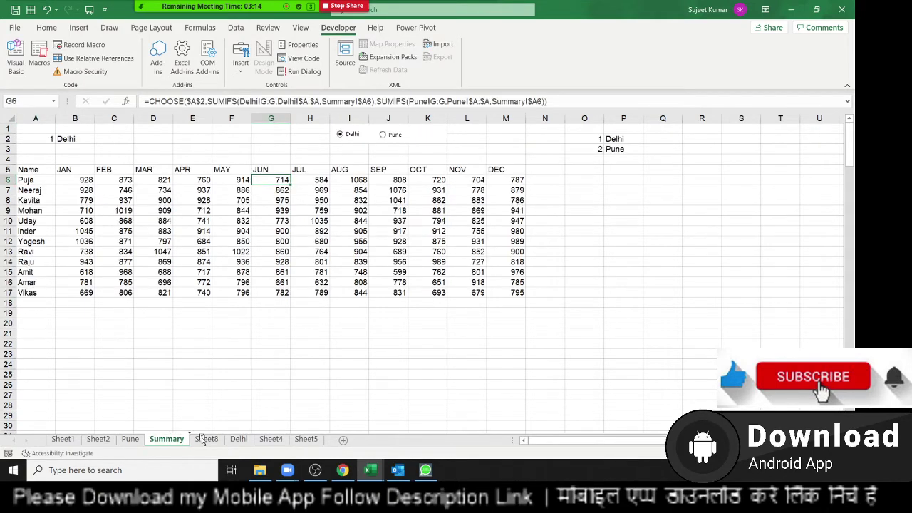
Copy the Summary sheet to Summary (2) and delete the blank Sheet8.
ctrl+drag(202, 440, 203, 440)
click(256, 441)
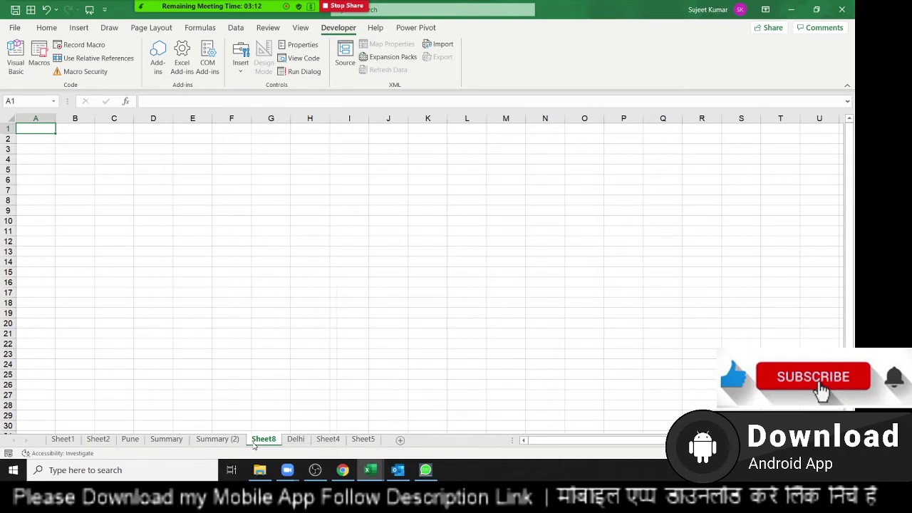
right_click(254, 445)
click(283, 305)
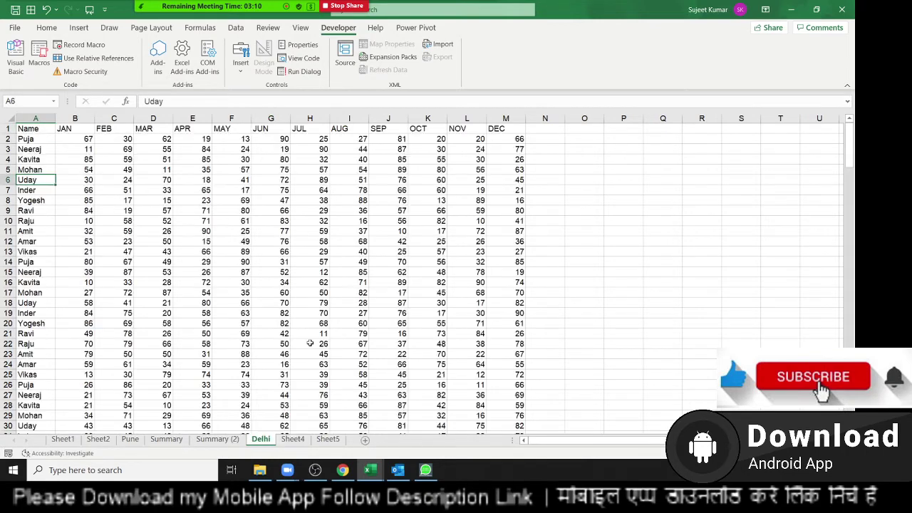
On Summary (2), select the Pune option, then return to Delhi.
click(228, 440)
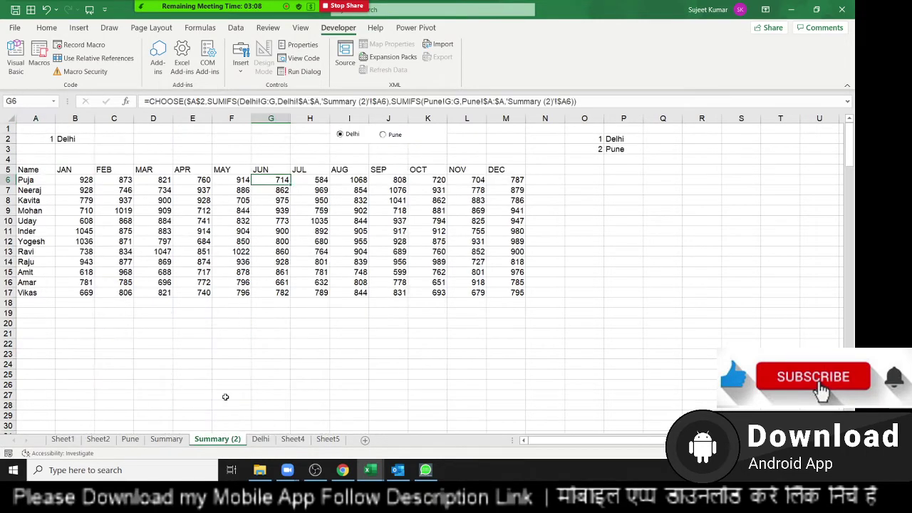
click(377, 137)
click(351, 135)
click(102, 180)
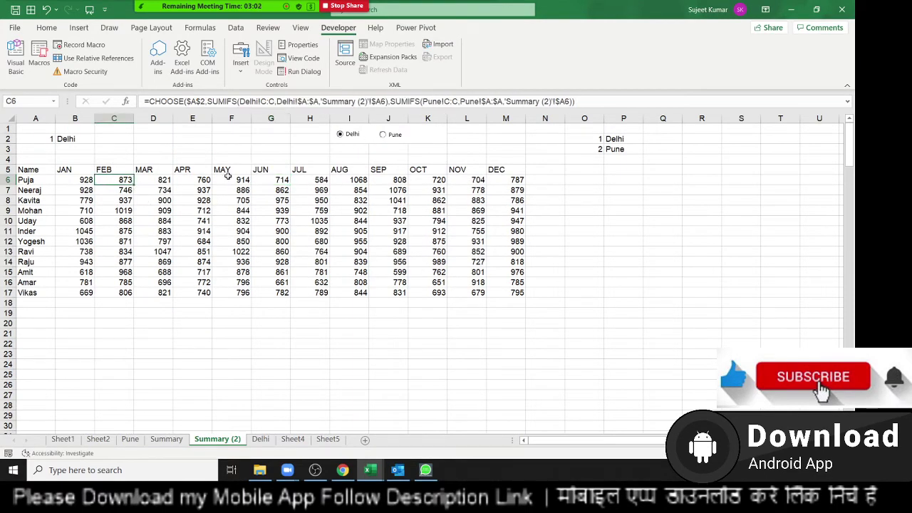
Clear the FEB–DEC block C5:M17 and the JAN heading in B5 on Summary (2).
key(Left)
key(Right)
key(Up)
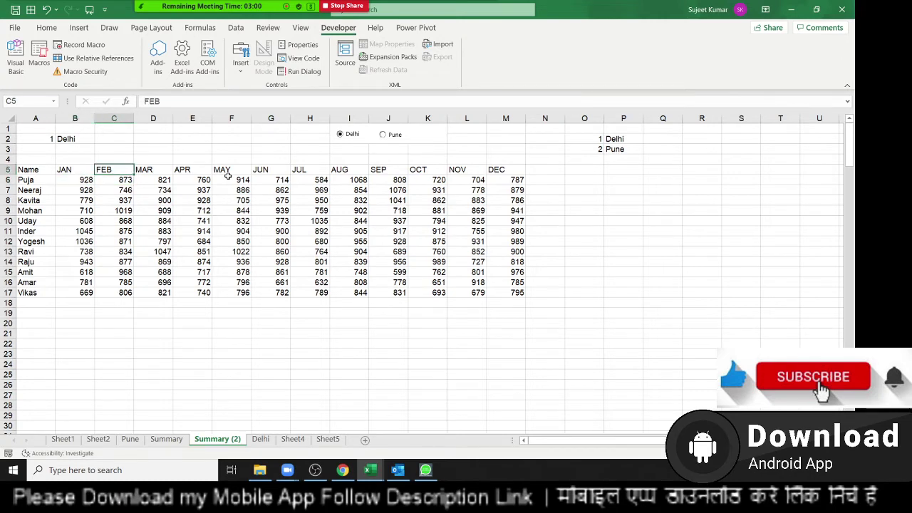
key(shift+Right)
key(ctrl+shift+Right)
key(ctrl+shift+Down)
key(Delete)
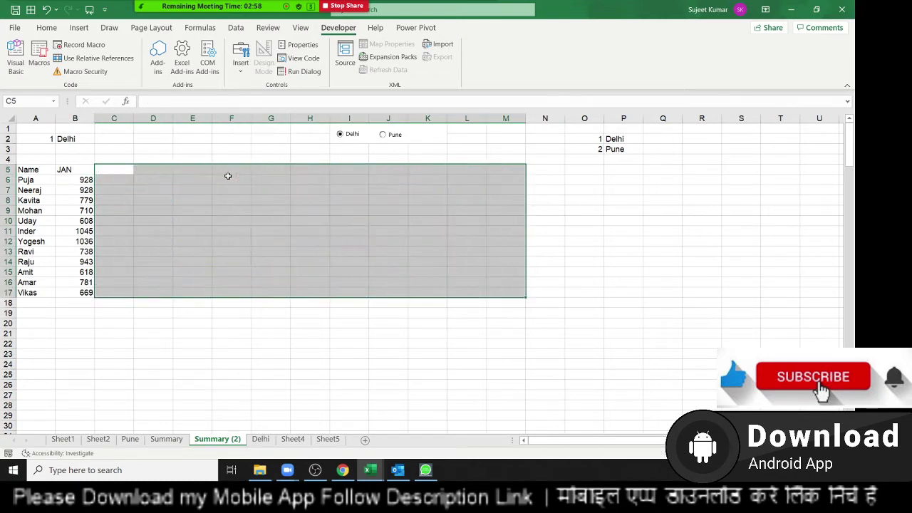
key(Left)
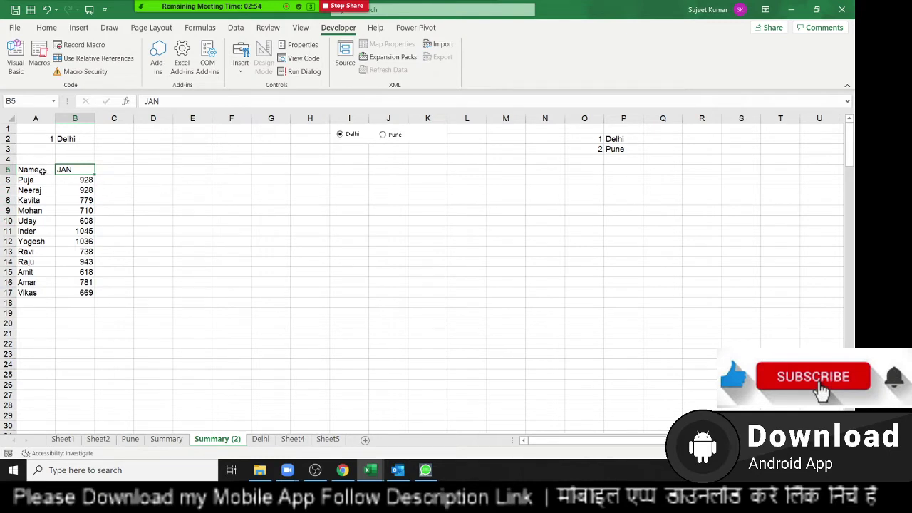
key(Delete)
key(Up)
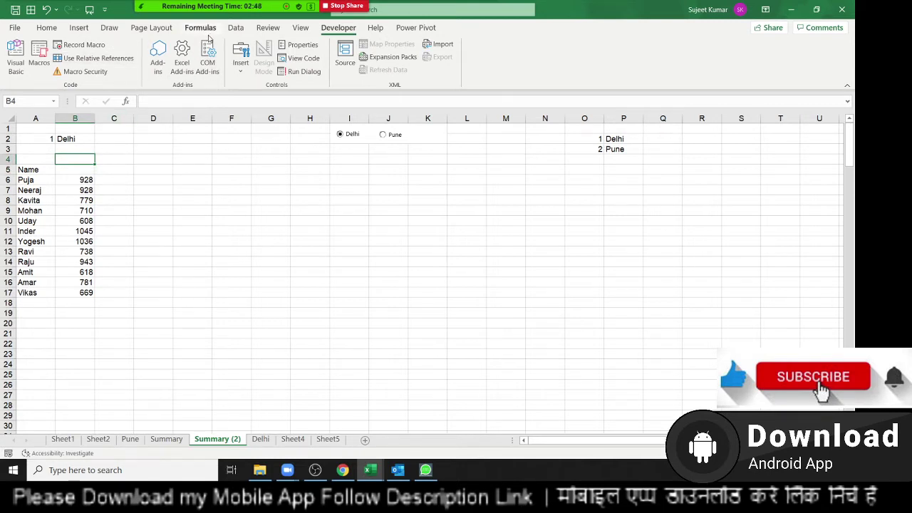
Draw a new Form Controls option button over F3:H4.
click(236, 28)
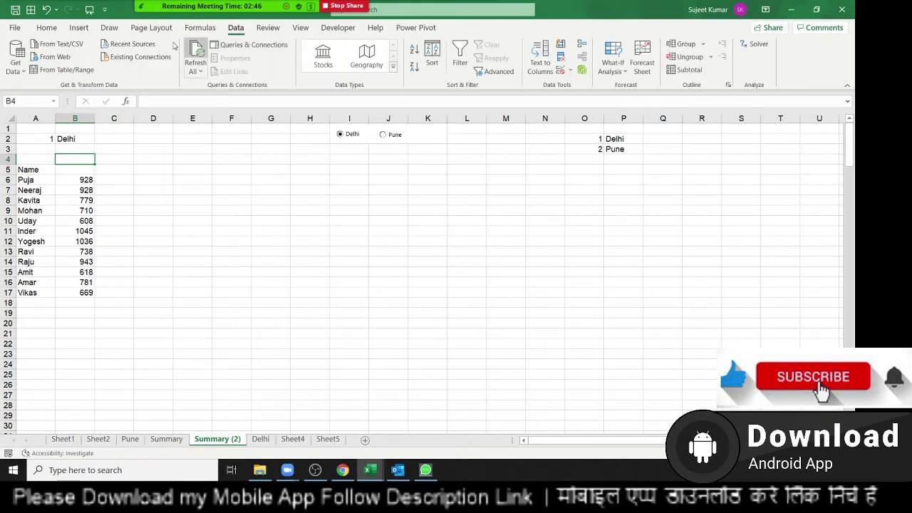
click(325, 30)
click(241, 60)
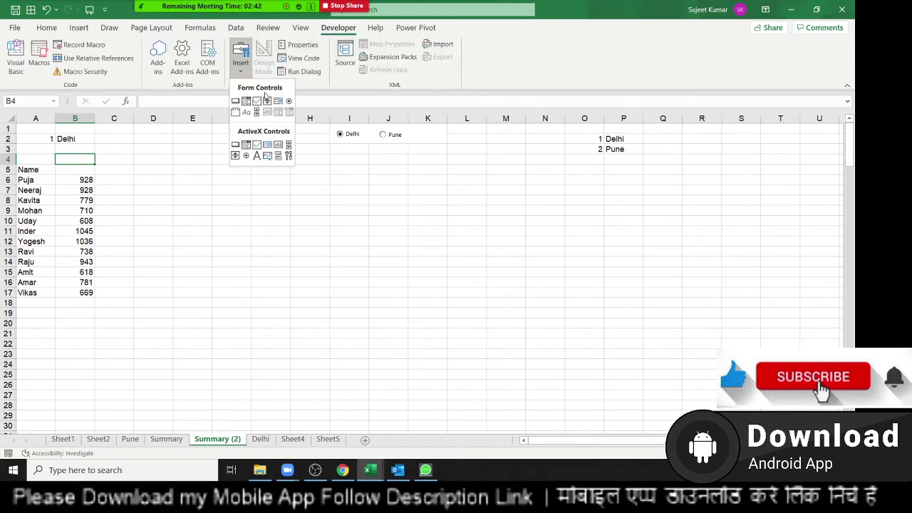
click(288, 101)
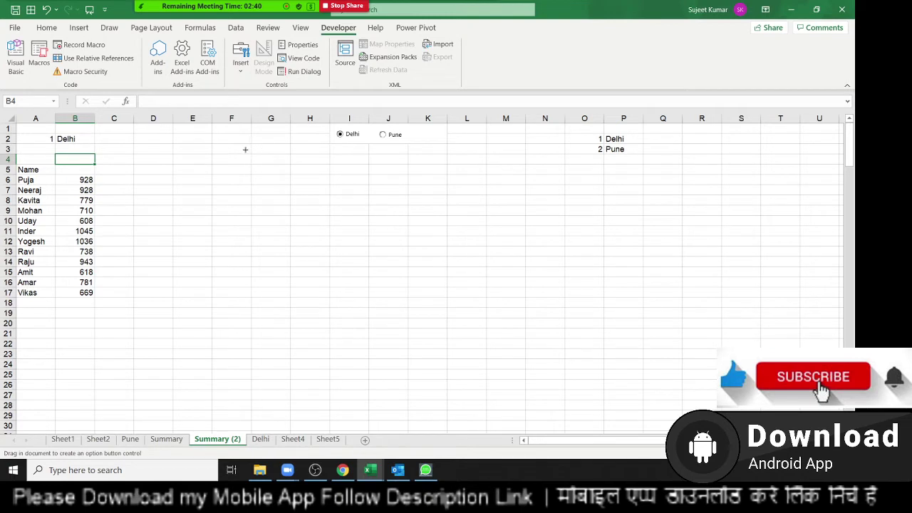
drag(245, 150, 326, 164)
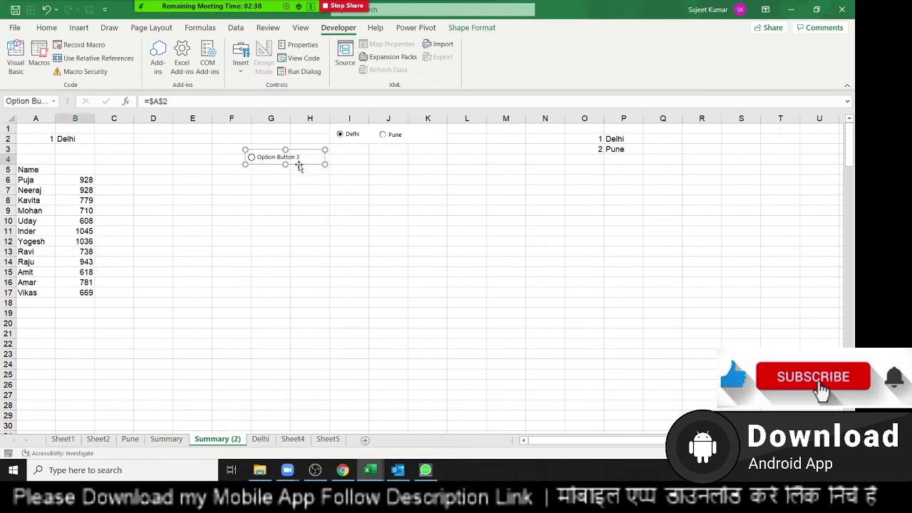
Relabel the new option button 'jan' and select it, setting A2 to 3.
click(280, 157)
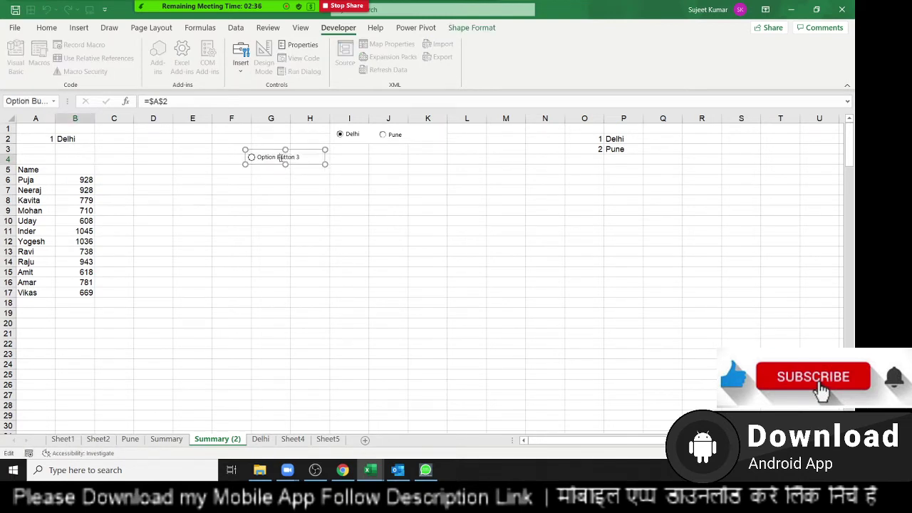
key(Delete)
key(BackSpace)
key(BackSpace)
key(BackSpace)
text(Jan)
click(279, 212)
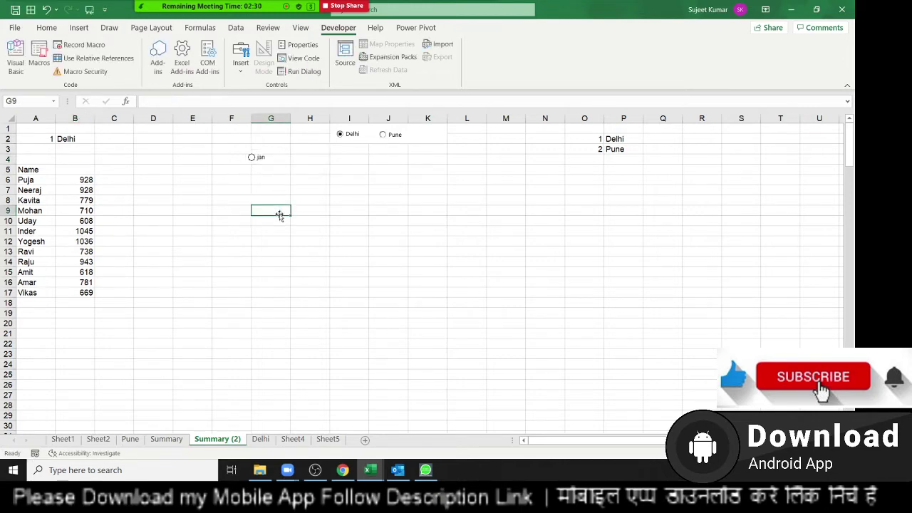
click(252, 161)
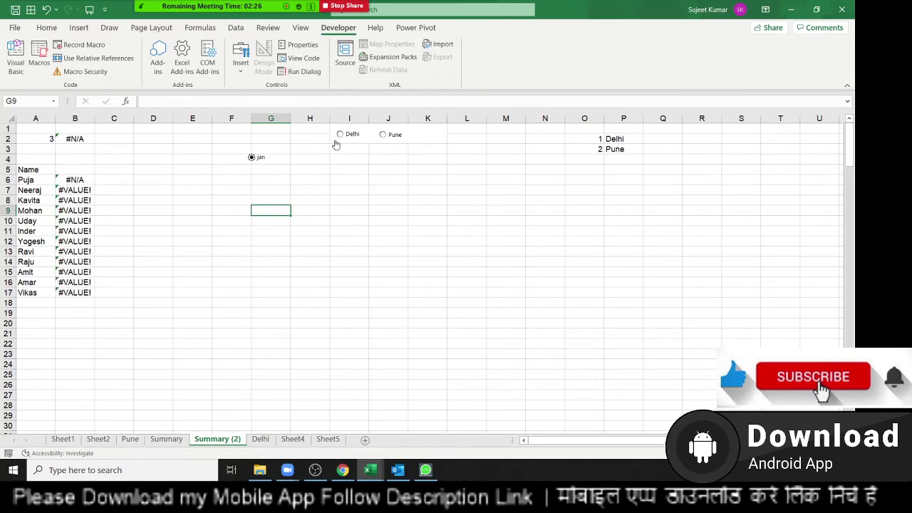
Delete the jan option button and select Delhi again, so A2 is 1.
right_click(254, 158)
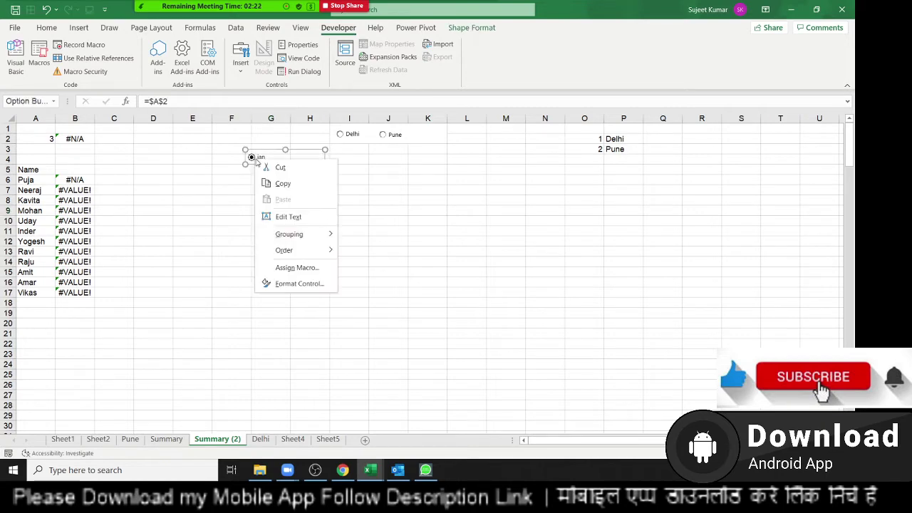
click(285, 283)
key(Delete)
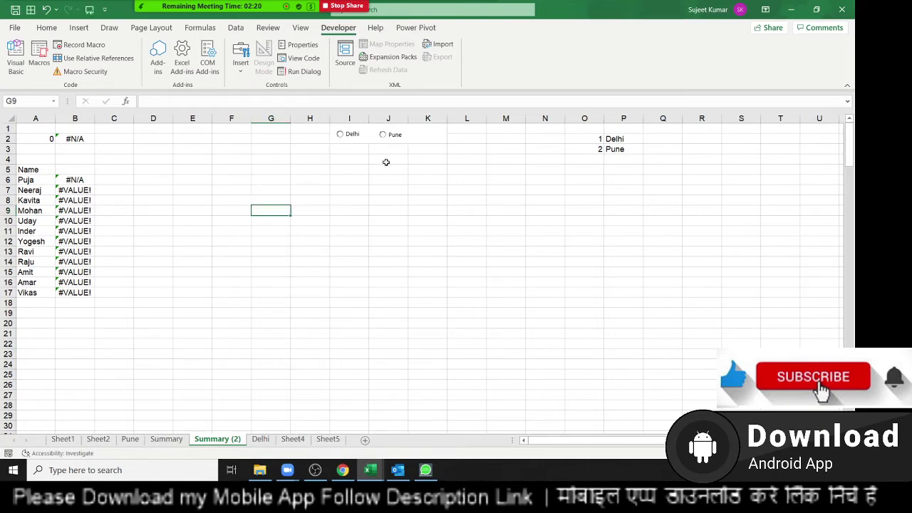
click(359, 134)
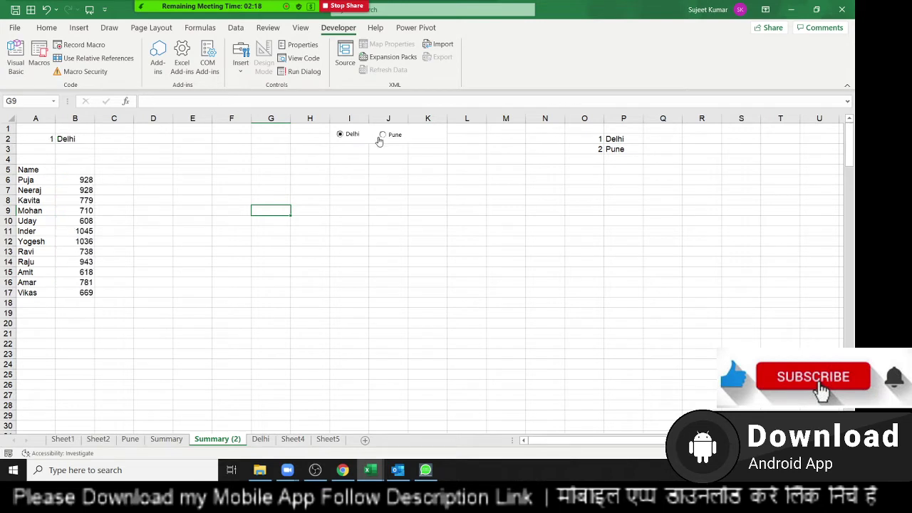
Copy D6 and try Paste Special on E5 (values, add, formats, formulas), then cancel.
click(149, 177)
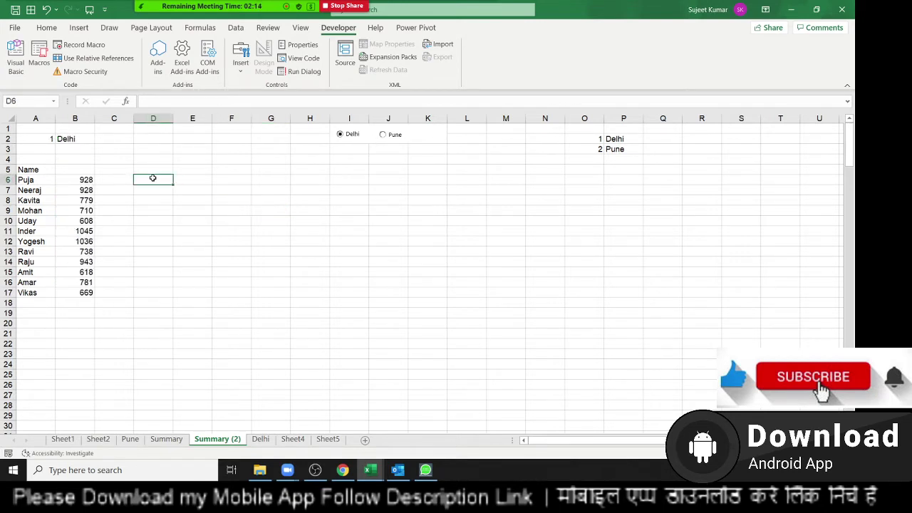
key(ctrl+c)
right_click(203, 168)
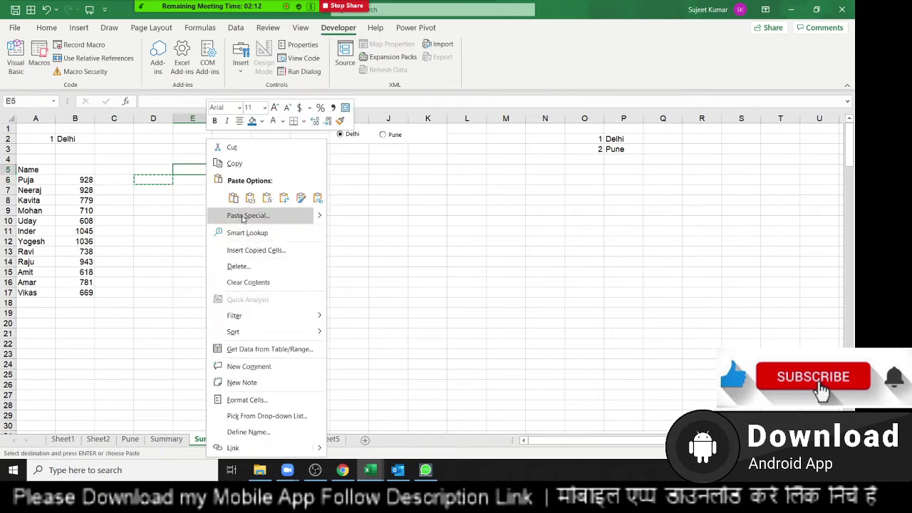
click(241, 214)
drag(203, 123, 339, 115)
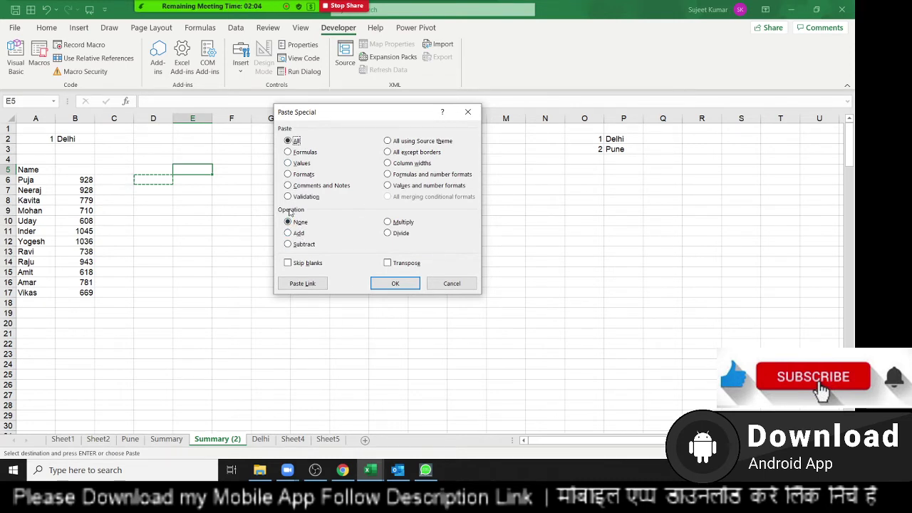
click(289, 163)
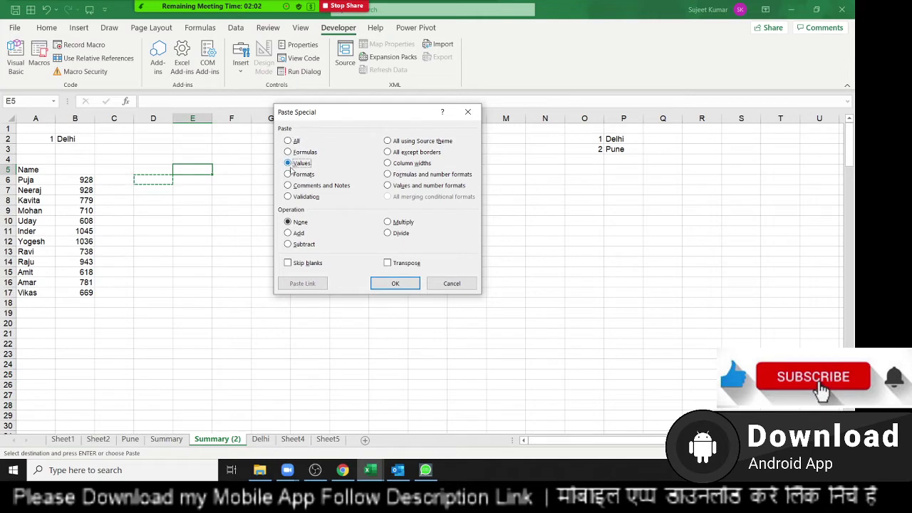
click(297, 234)
click(290, 176)
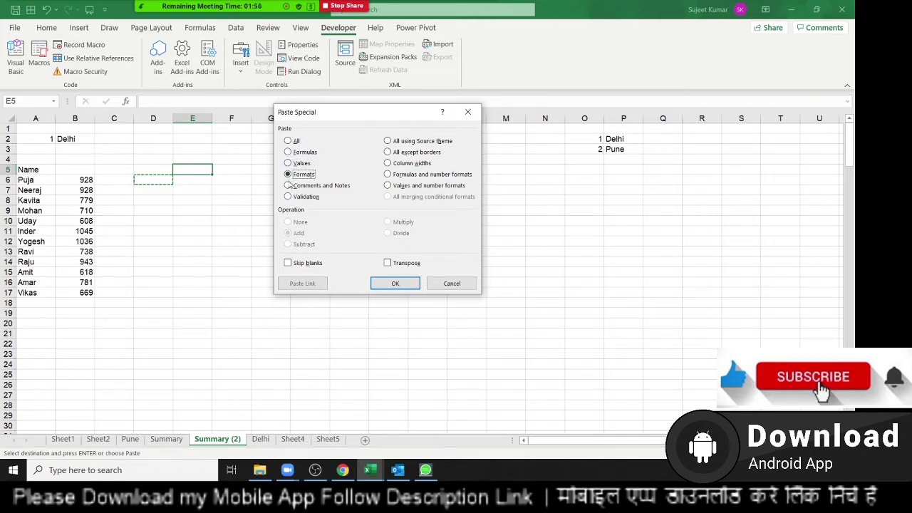
click(287, 151)
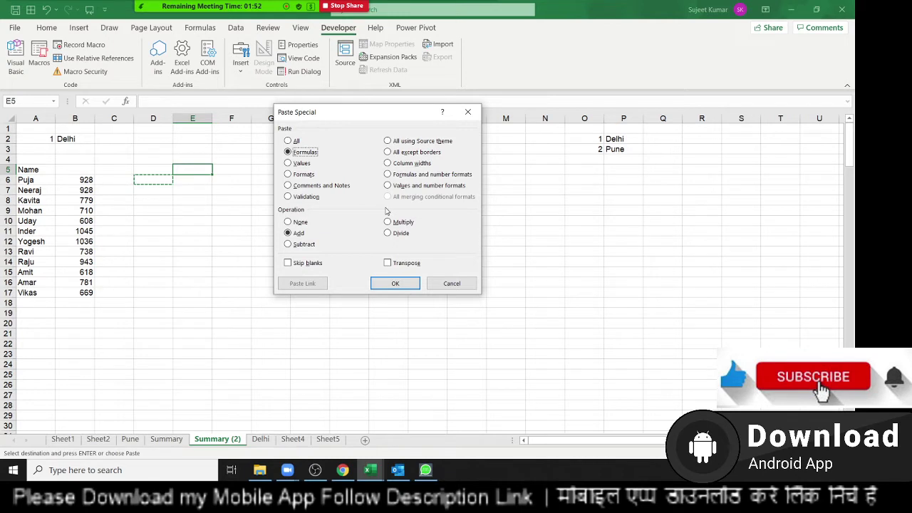
key(Escape)
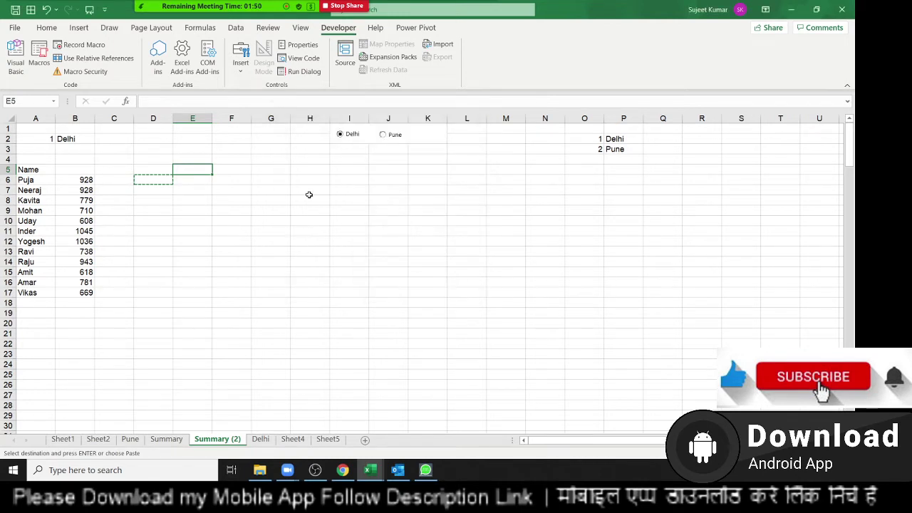
Draw a group box across B3:H4 and caption it Month.
click(285, 171)
click(240, 63)
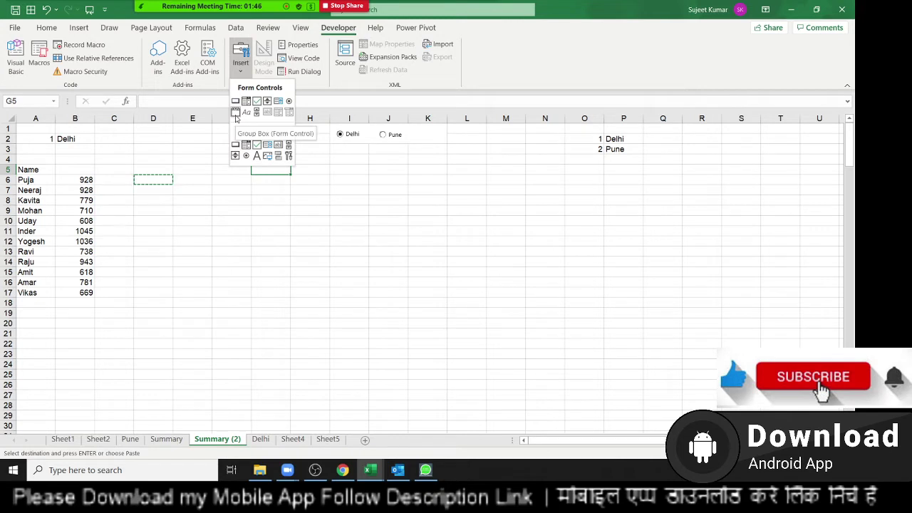
click(235, 112)
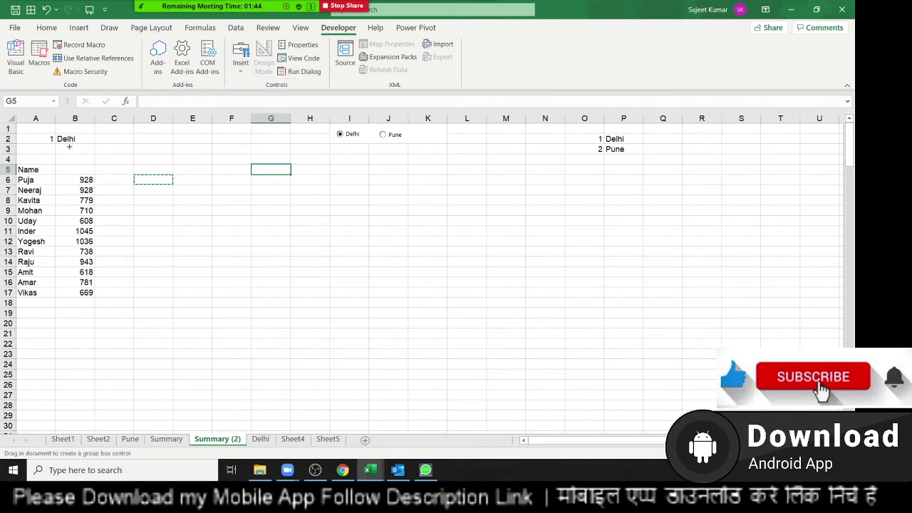
mouse_move(69, 147)
mouse_down()
mouse_move(306, 176)
mouse_move(322, 165)
mouse_up()
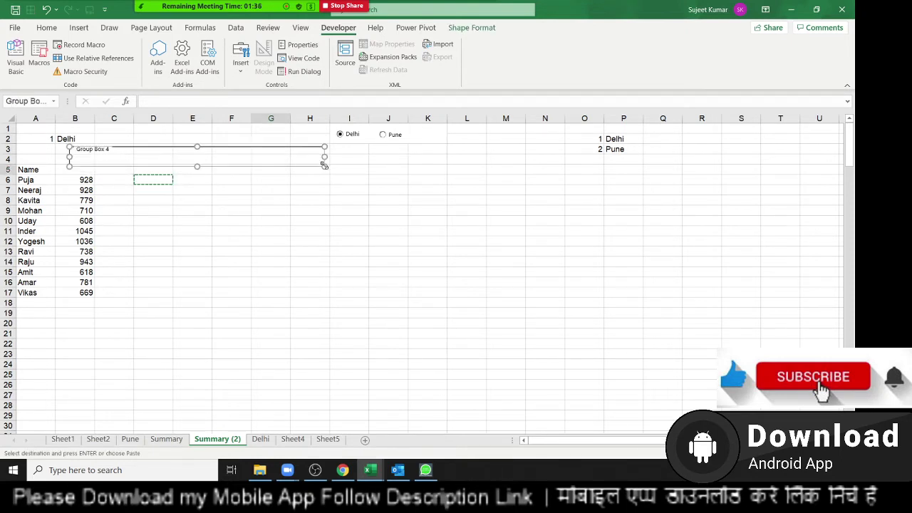
click(81, 150)
key(Delete)
key(Delete)
key(Delete)
text(Month)
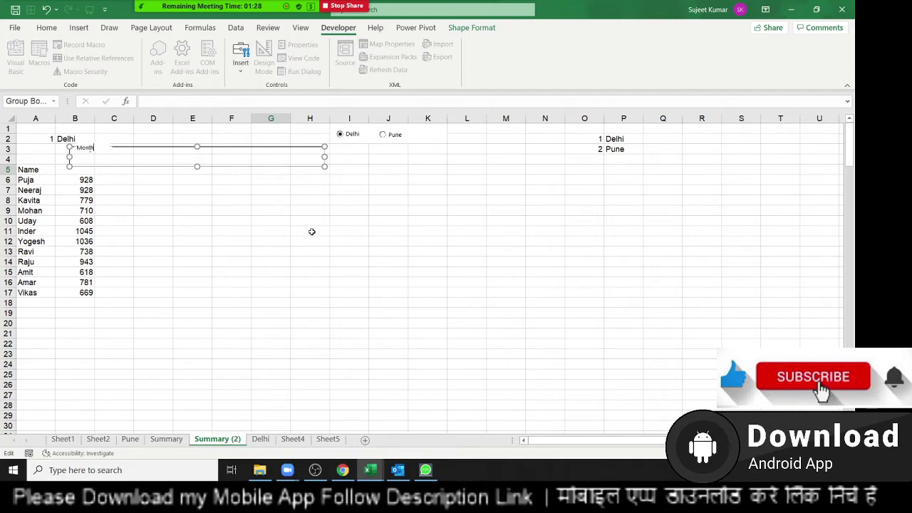
click(319, 244)
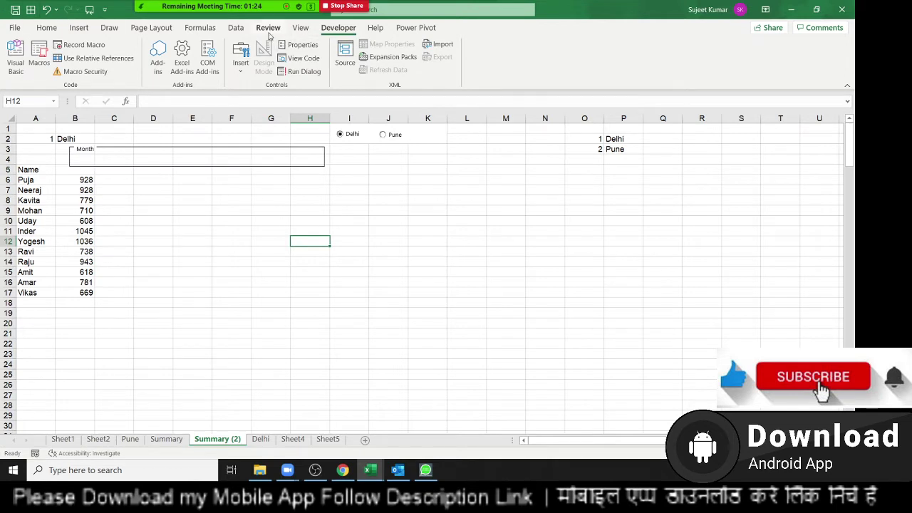
Hide the worksheet gridlines from the Page Layout ribbon.
click(232, 29)
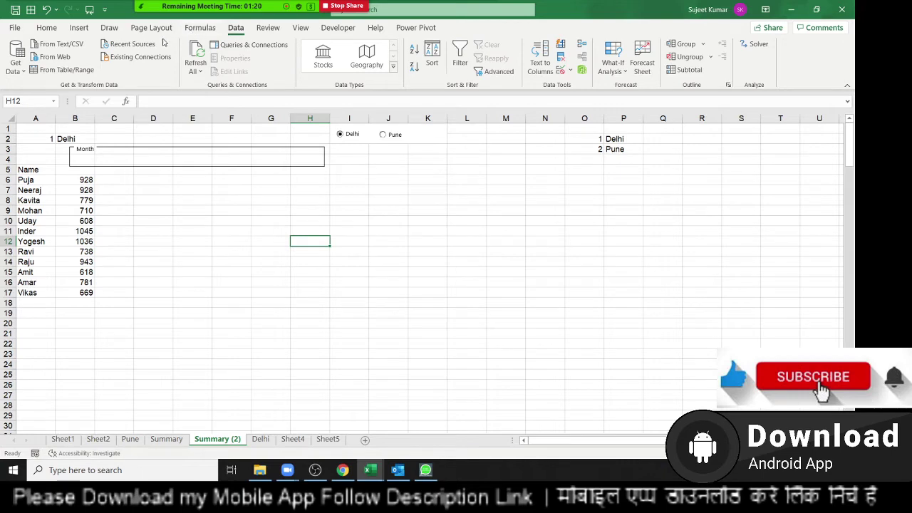
scroll(349, 85, up, 2)
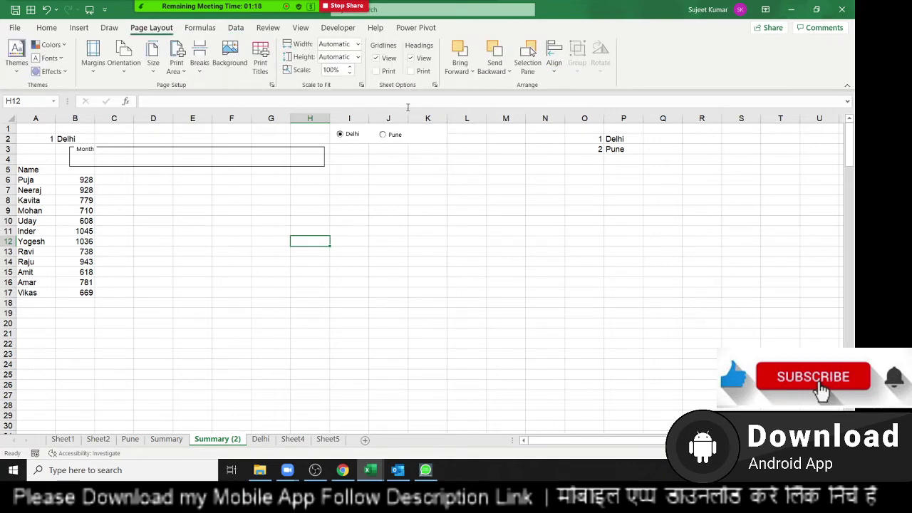
click(376, 58)
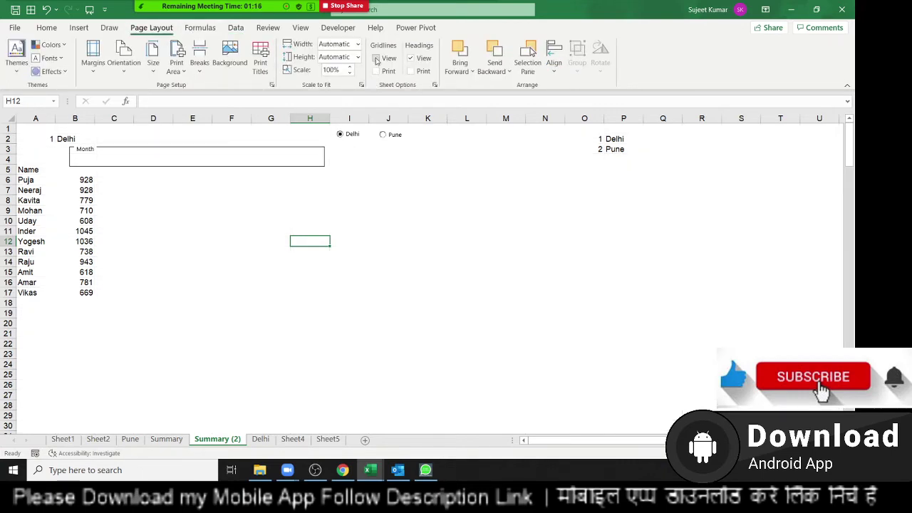
click(153, 249)
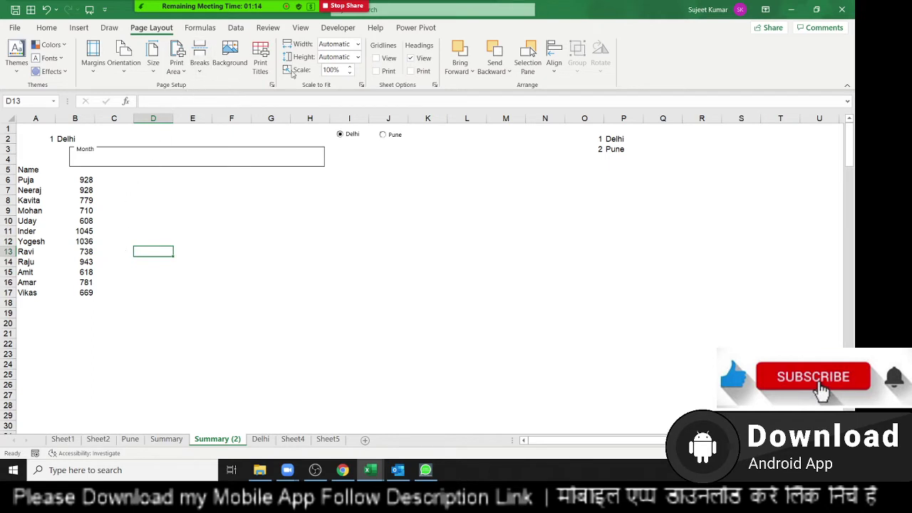
Draw a form-control option button inside the Month frame and begin editing its label.
click(323, 33)
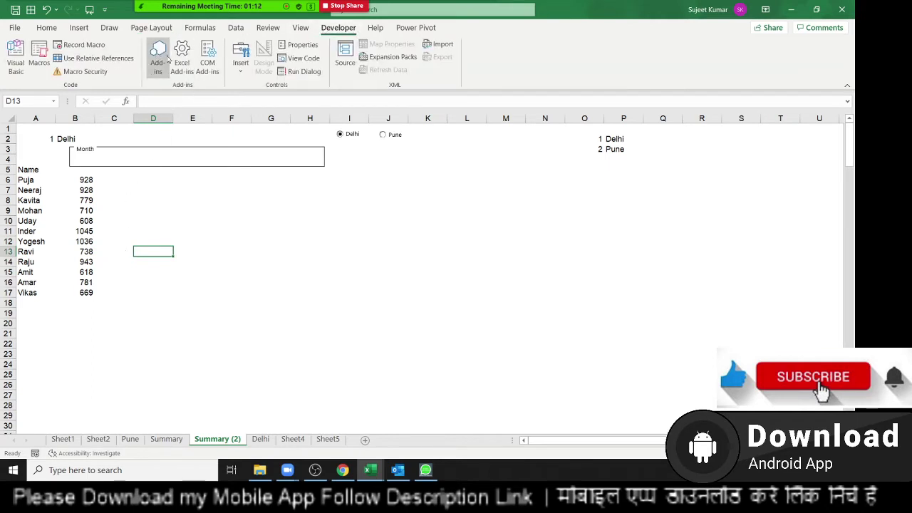
click(240, 57)
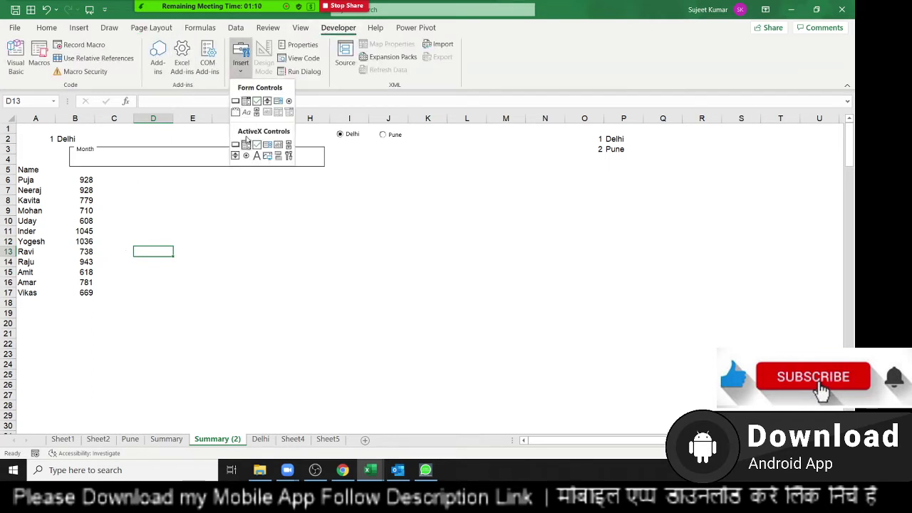
click(289, 101)
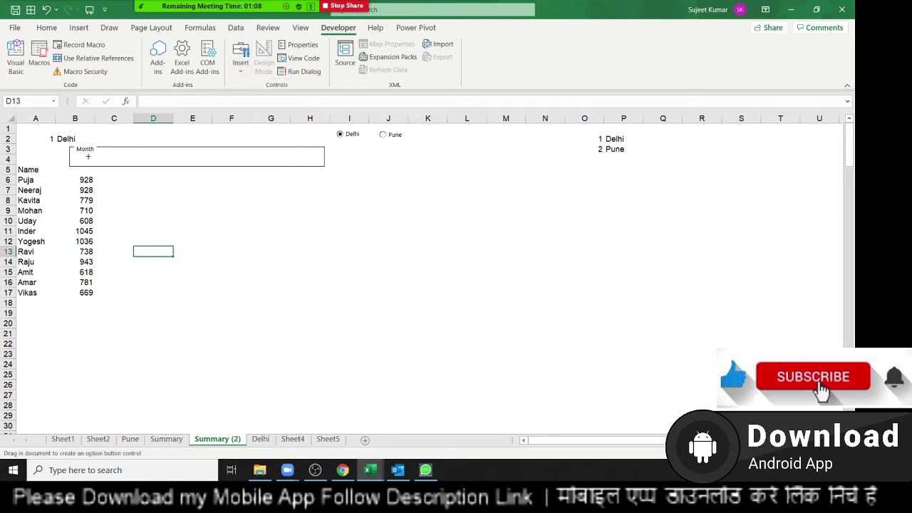
mouse_move(83, 154)
mouse_down()
mouse_move(136, 167)
mouse_move(136, 151)
mouse_up()
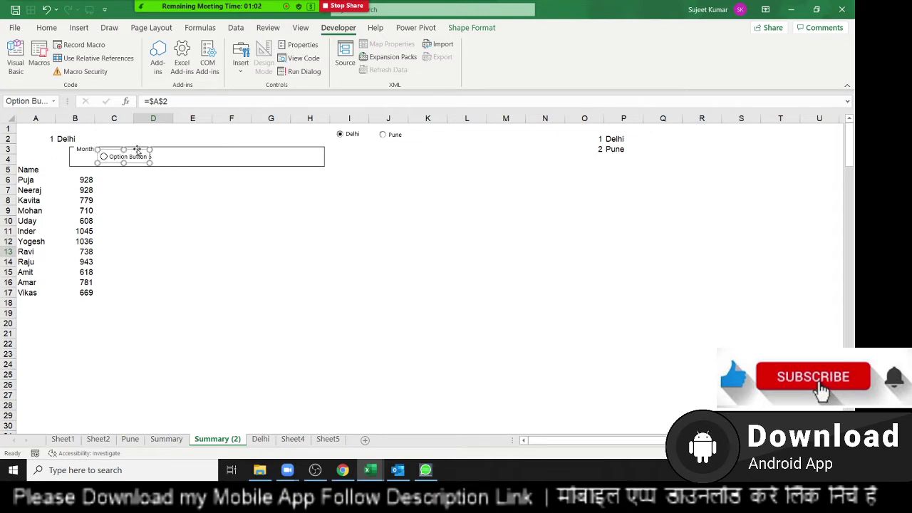
click(116, 156)
Label the new option button JAN and make it narrower.
key(BackSpace)
key(BackSpace)
key(BackSpace)
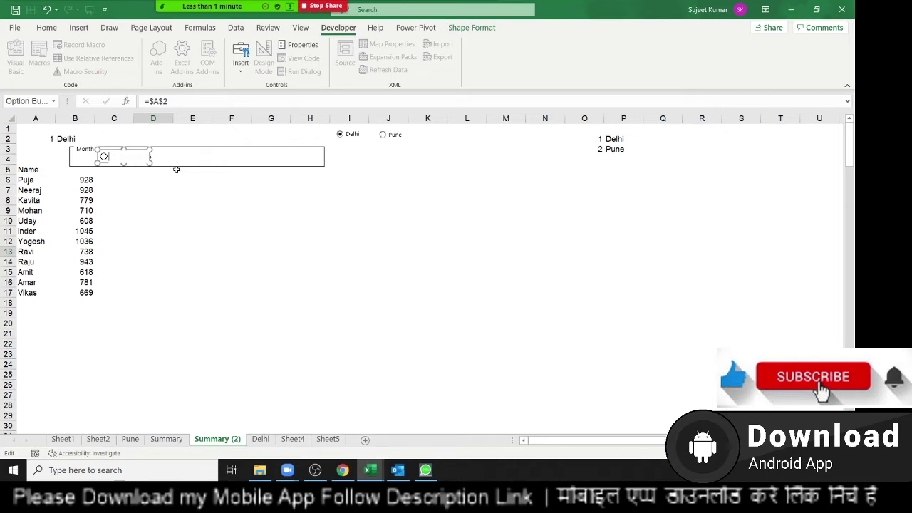
text(JAN)
click(184, 197)
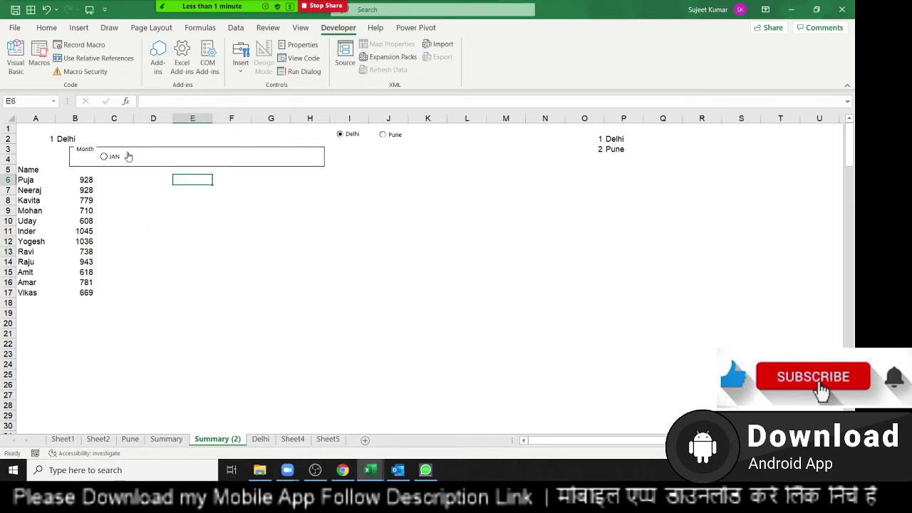
right_click(107, 154)
click(147, 276)
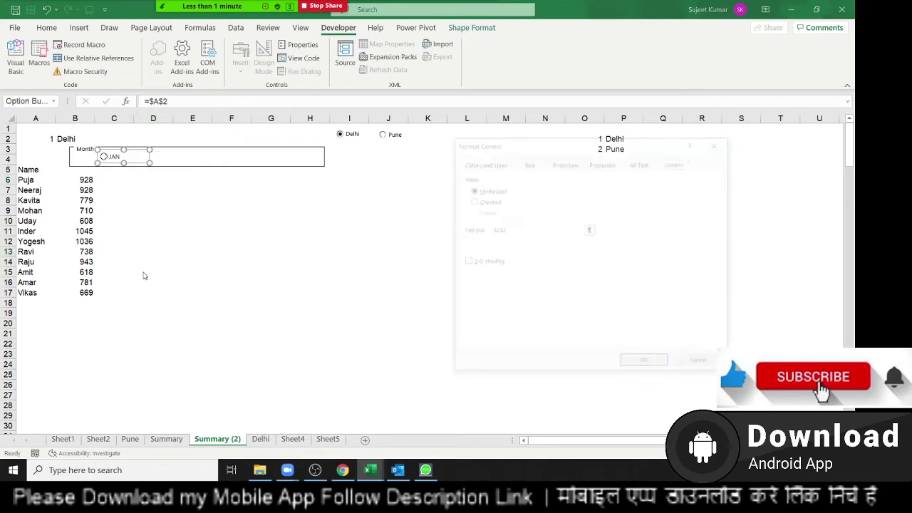
click(646, 363)
drag(149, 162, 141, 162)
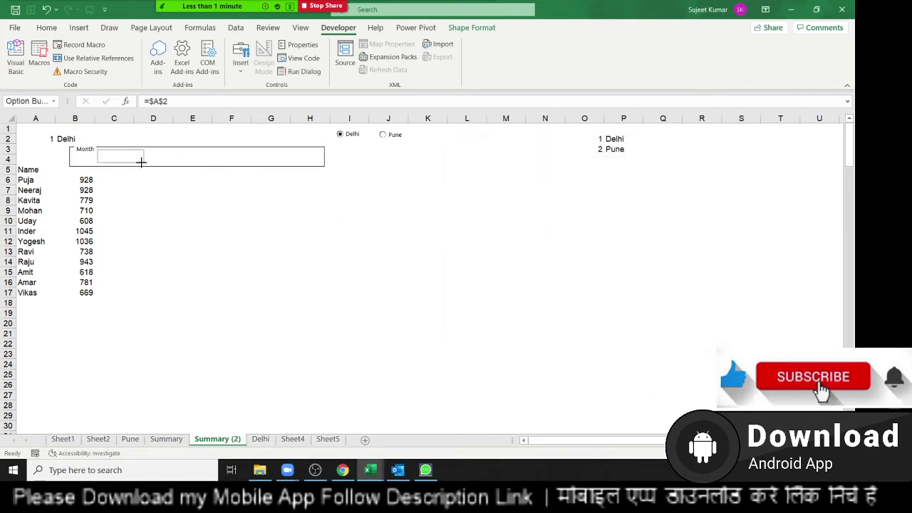
Change the JAN button's cell link from $A$2 to $A$4.
right_click(135, 159)
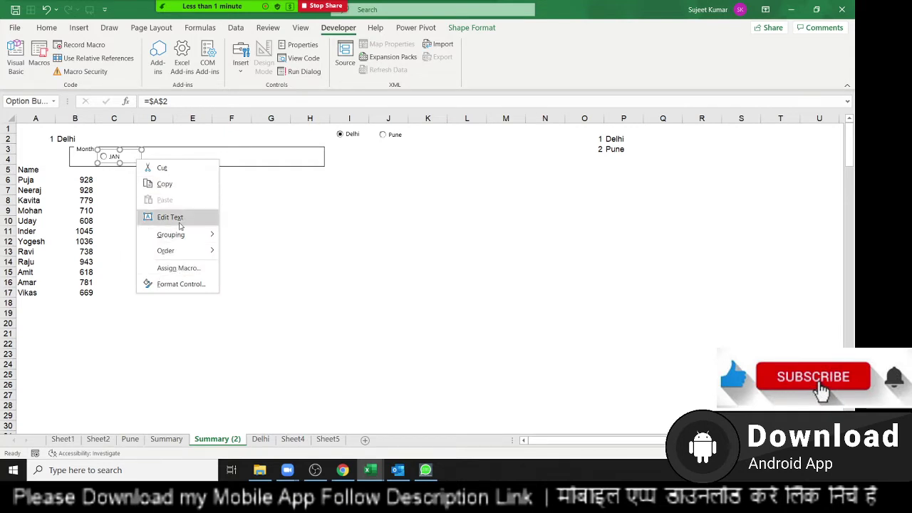
click(180, 283)
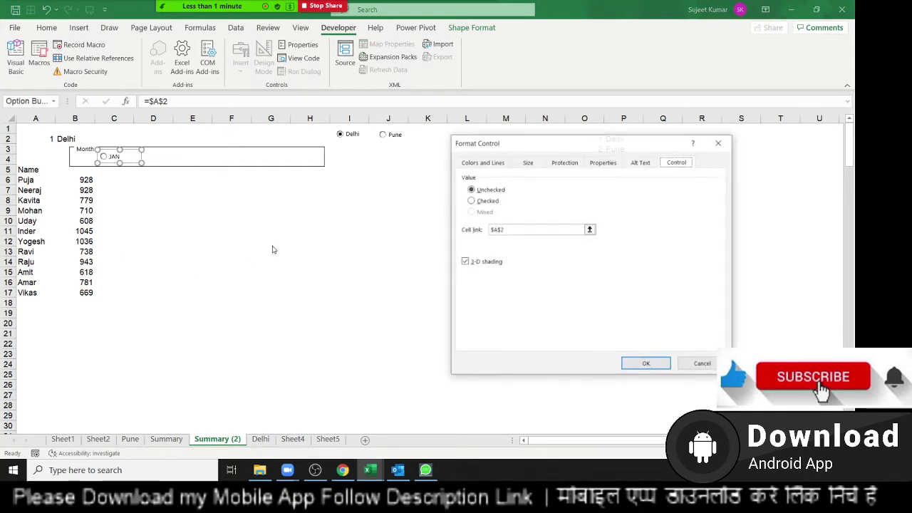
click(505, 229)
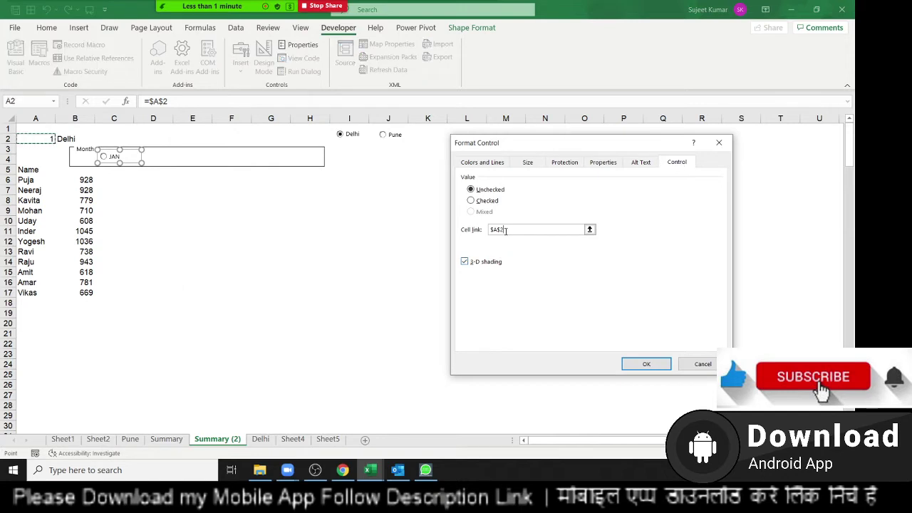
key(BackSpace)
key(BackSpace)
key(BackSpace)
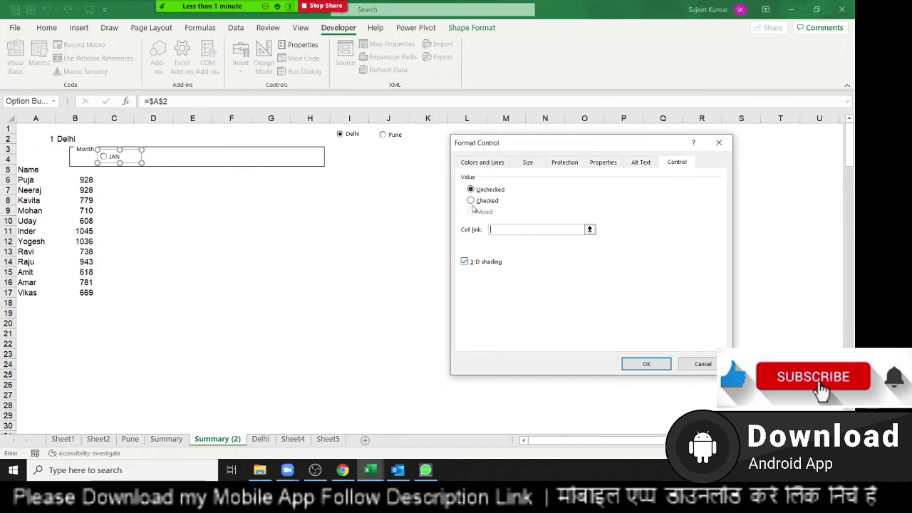
click(64, 161)
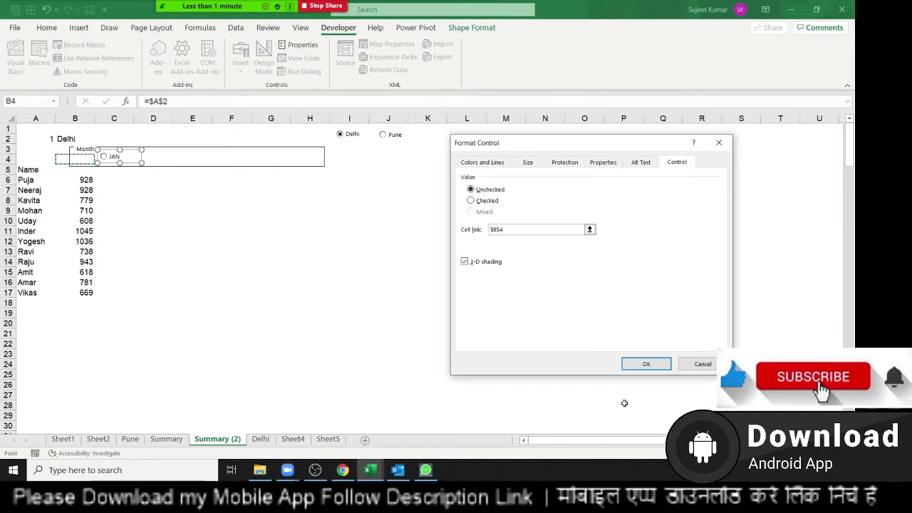
click(42, 162)
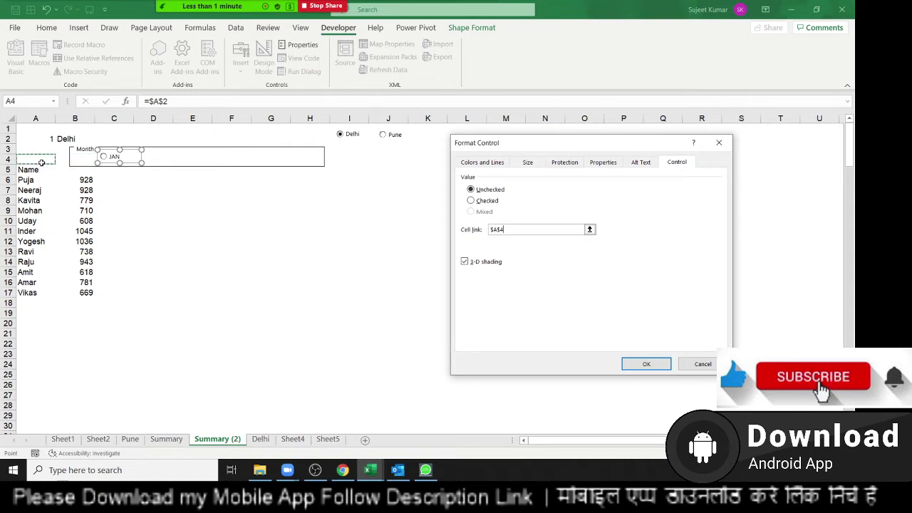
click(644, 364)
click(248, 276)
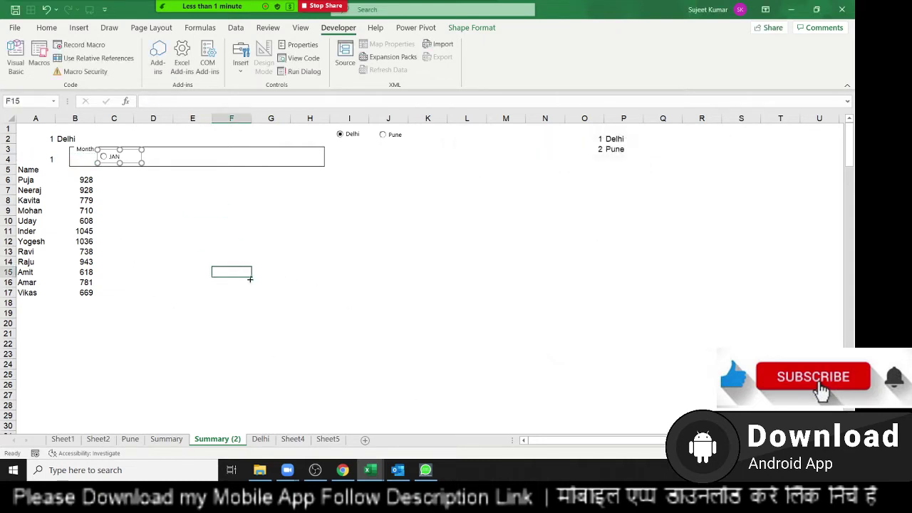
Delete the JAN option button from the Month frame.
right_click(112, 157)
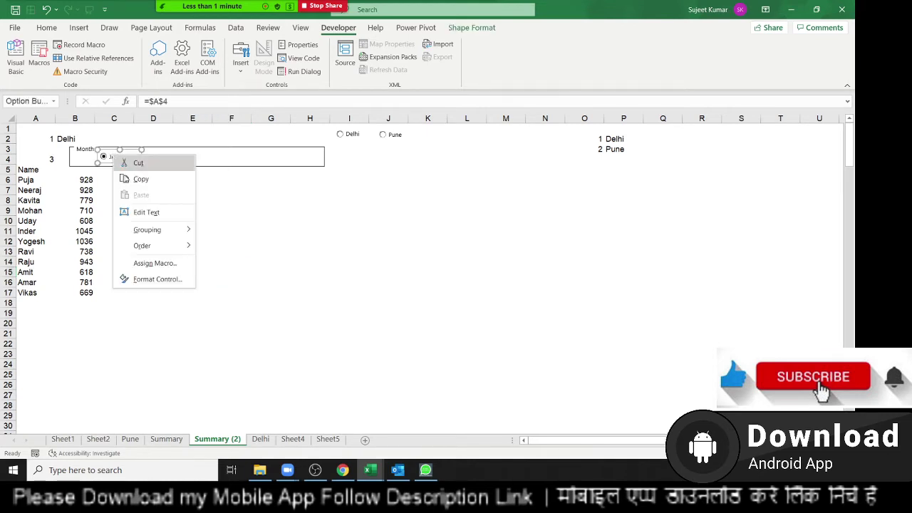
click(151, 208)
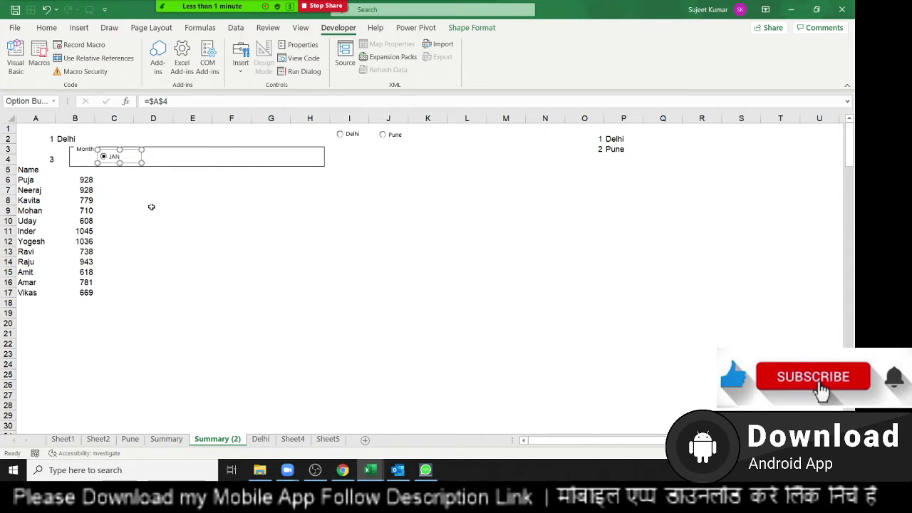
key(Delete)
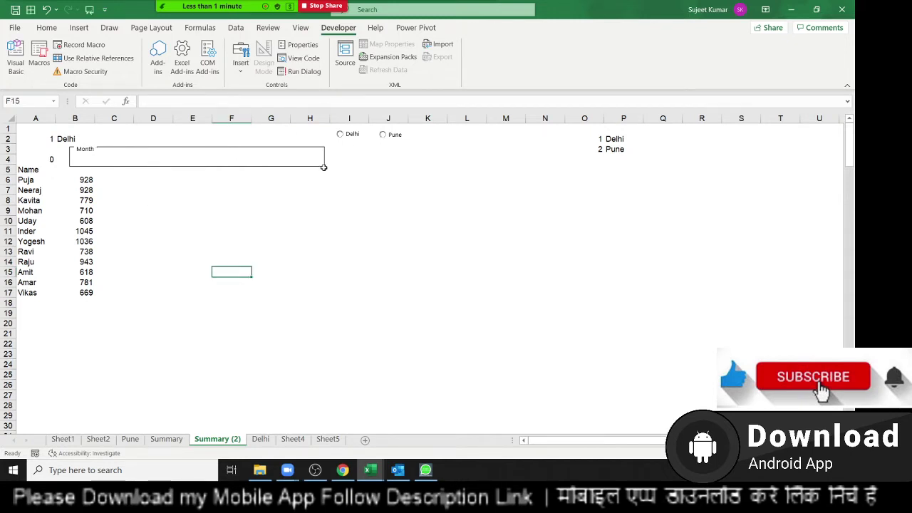
Enlarge the Month frame and move it to columns E–K, rows 7–13.
click(323, 167)
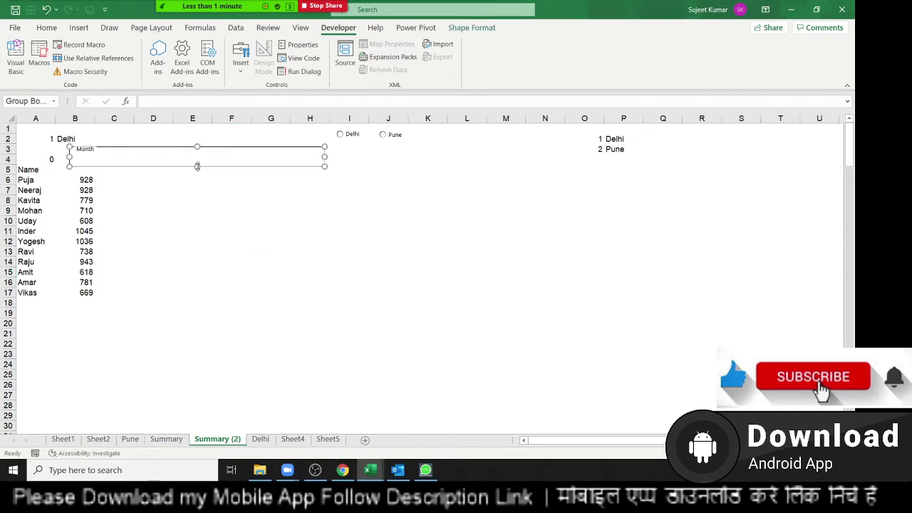
drag(198, 166, 198, 181)
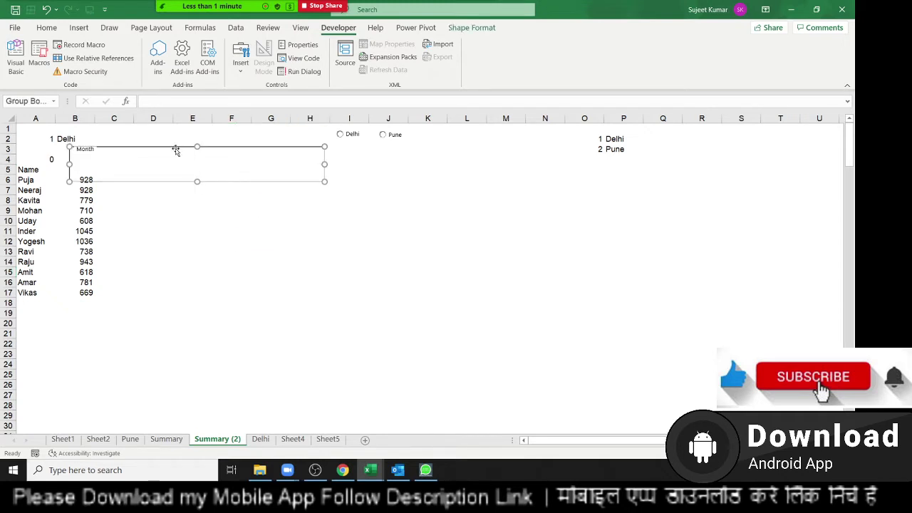
drag(175, 149, 282, 196)
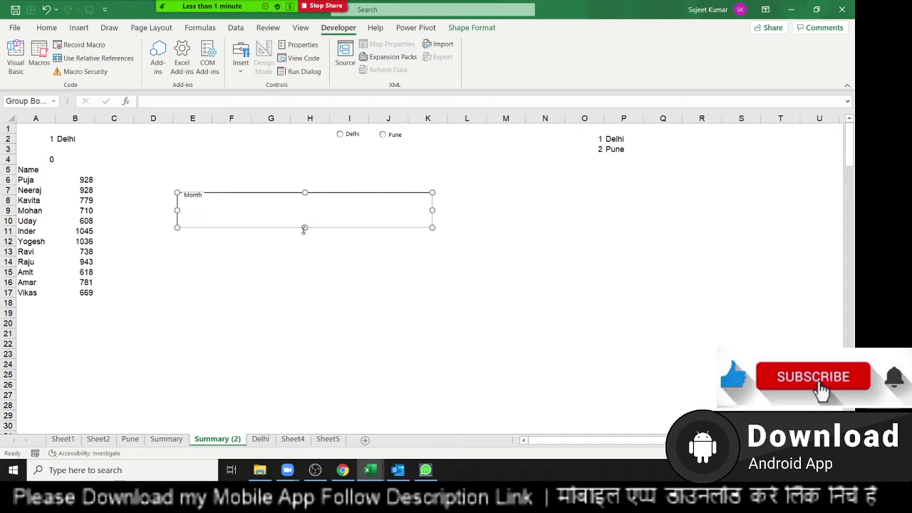
drag(305, 227, 305, 258)
click(199, 284)
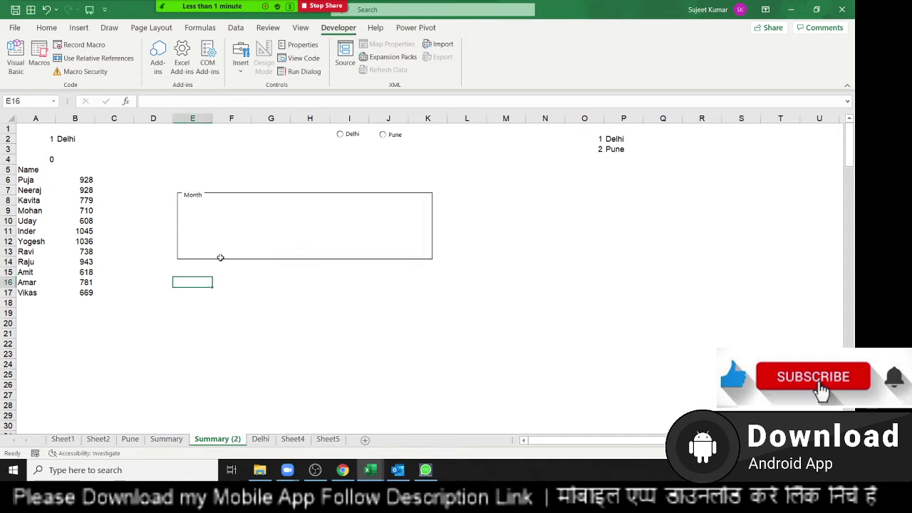
click(225, 249)
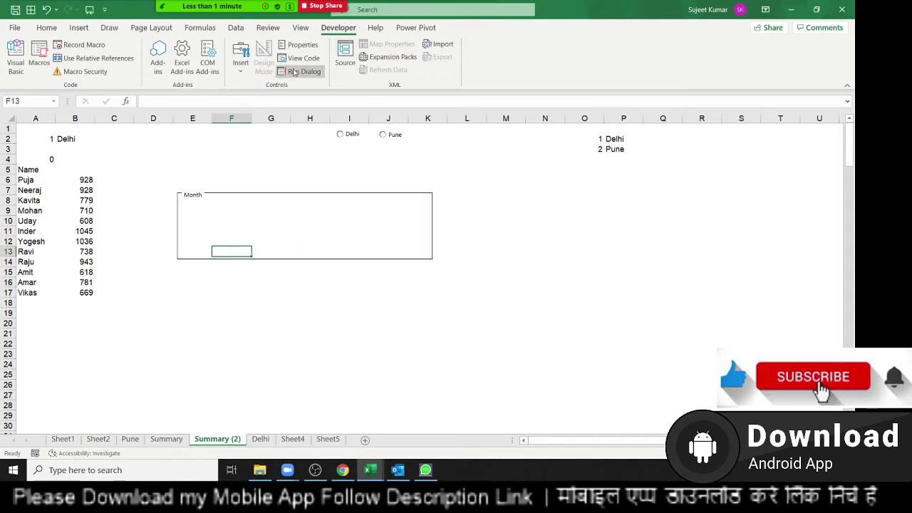
Draw an option button inside the Month frame and label it JAN.
click(242, 67)
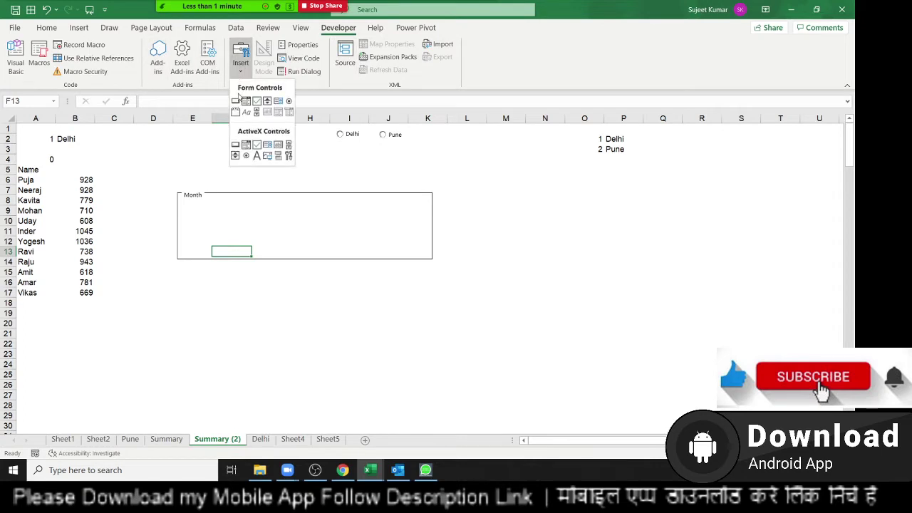
click(289, 100)
drag(207, 203, 313, 223)
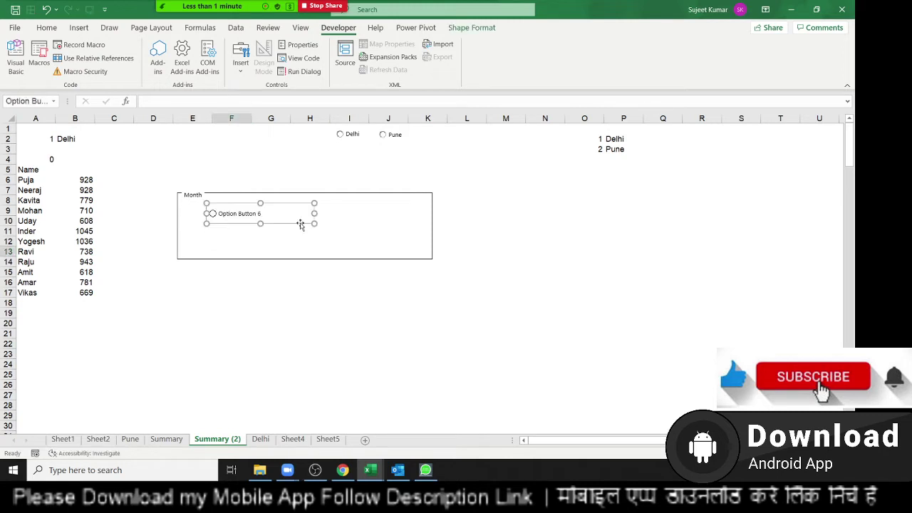
right_click(251, 215)
click(285, 273)
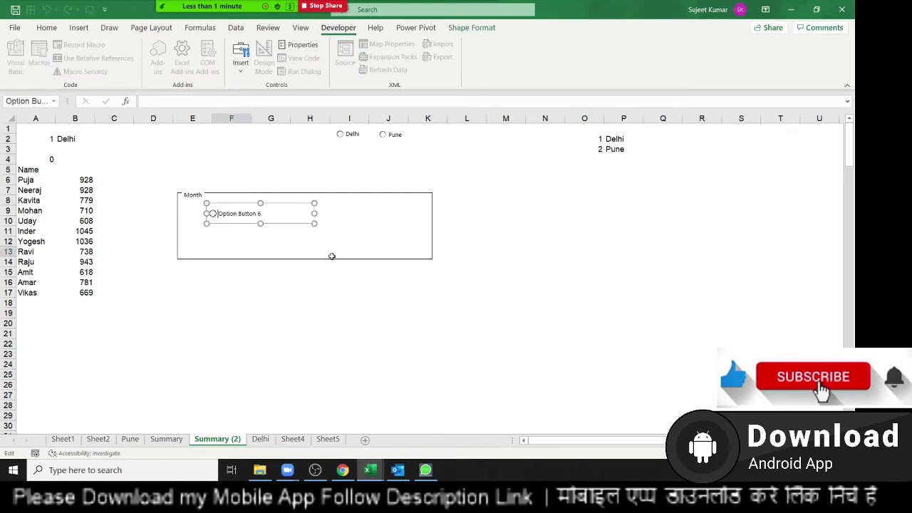
key(Delete)
key(Delete)
key(Delete)
key(Delete)
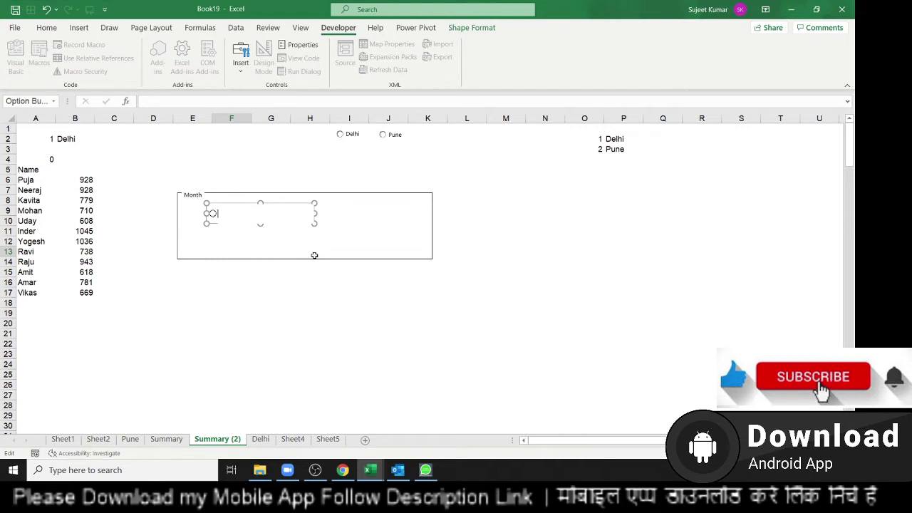
text(JAN)
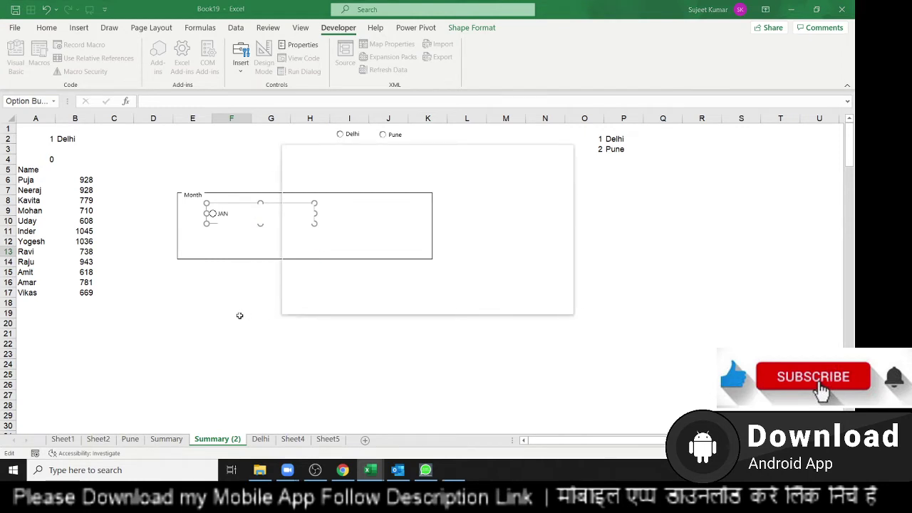
key(ctrl+z)
click(222, 249)
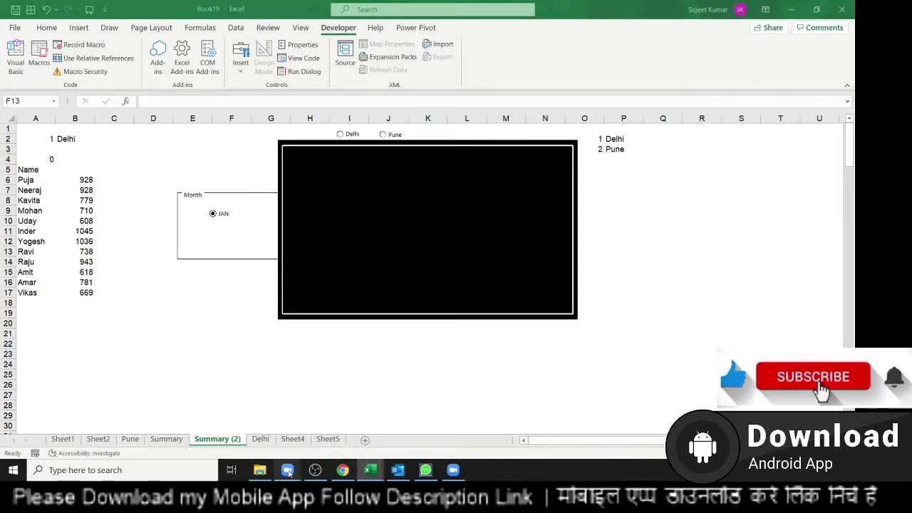
Dismiss the upgrade offer, start a full-screen Zoom meeting and share the entire screen.
mouse_move(290, 471)
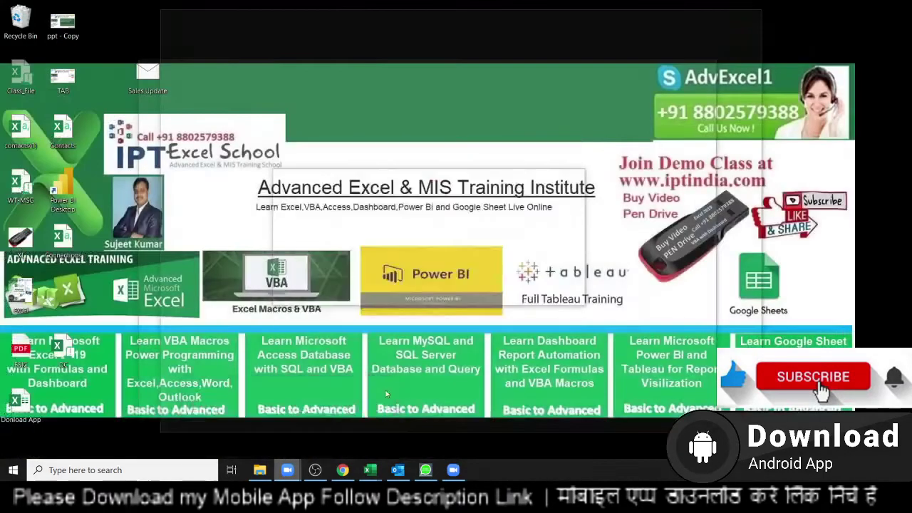
click(384, 392)
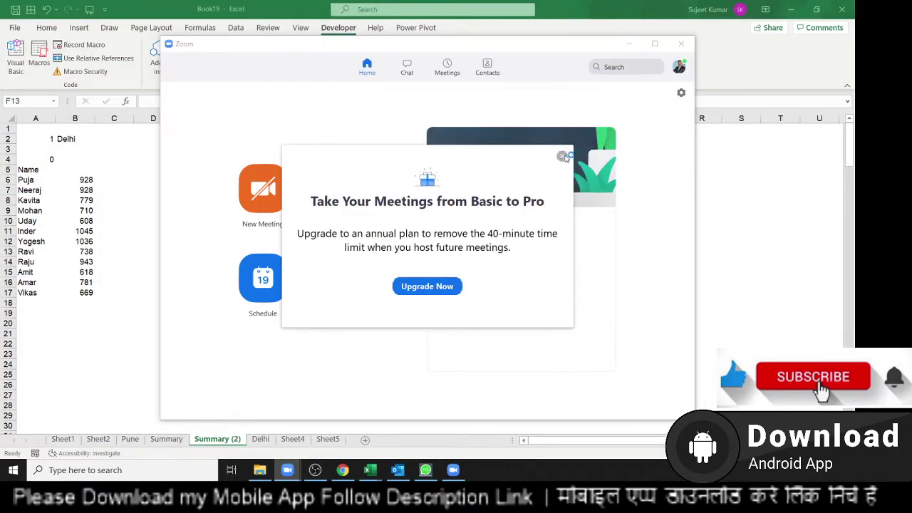
click(561, 156)
click(278, 194)
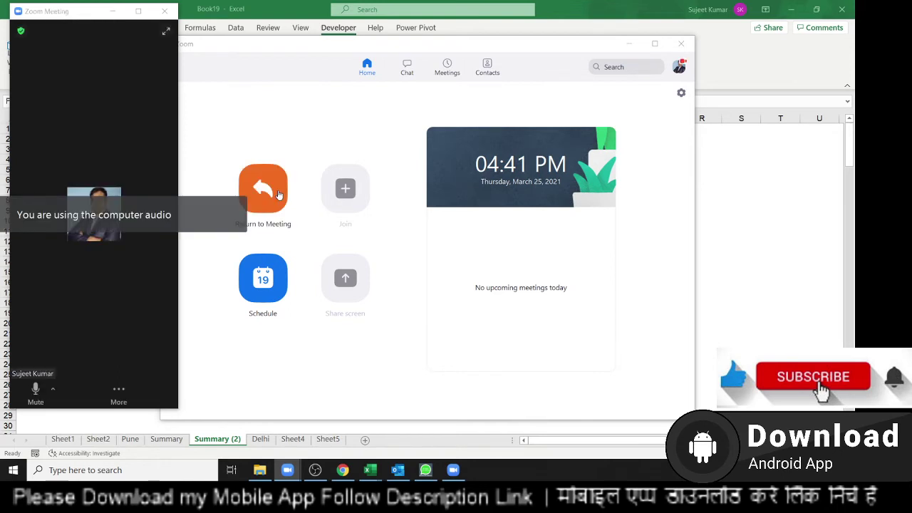
click(138, 11)
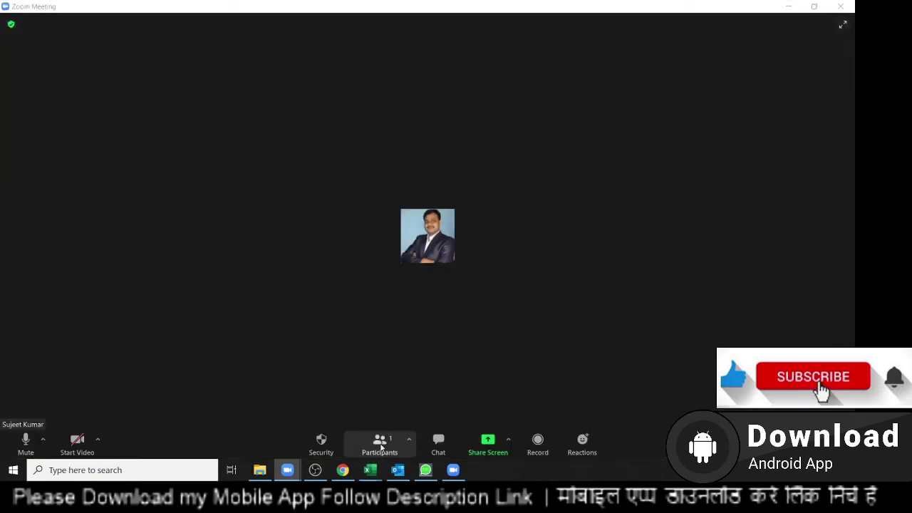
click(379, 441)
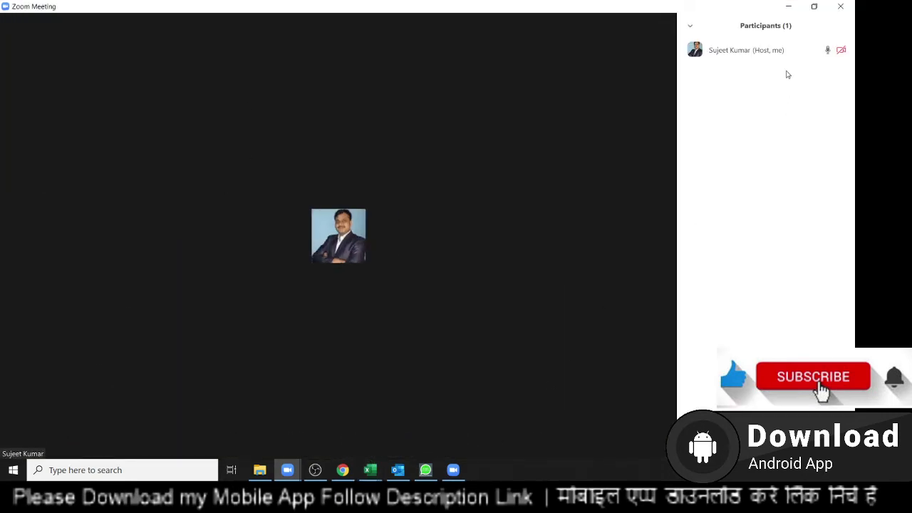
click(391, 443)
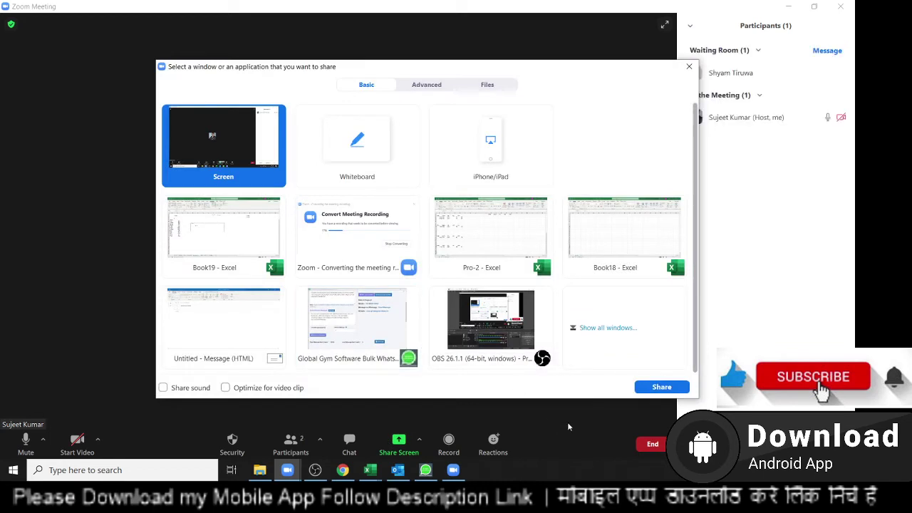
click(652, 392)
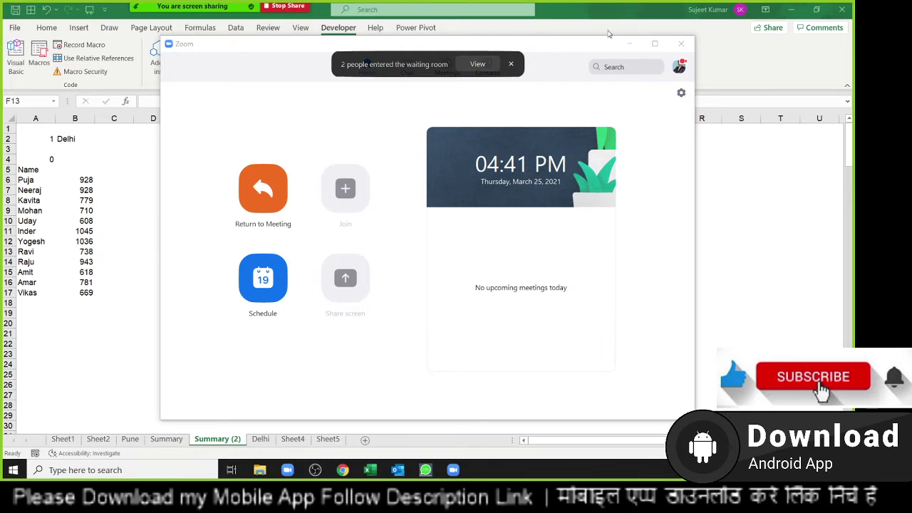
Admit the two waiting-room participants, close the list and minimize Zoom to reveal Excel.
click(477, 64)
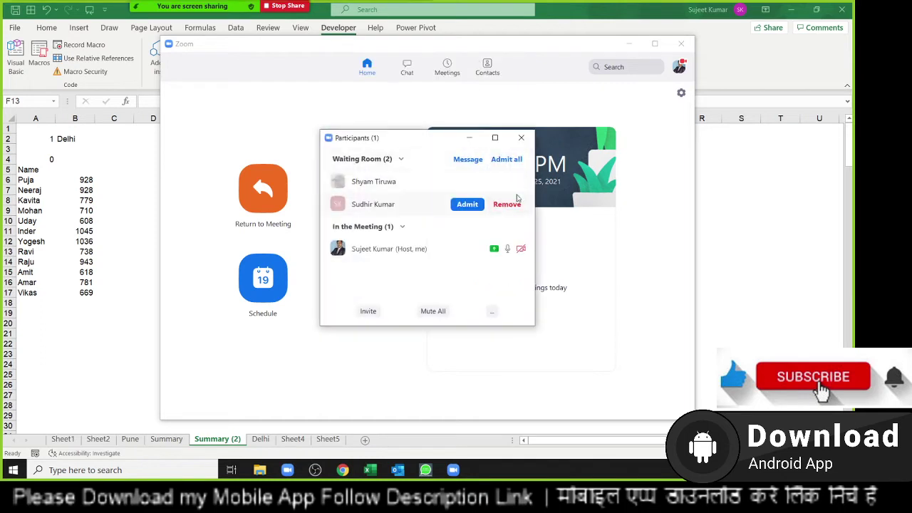
click(469, 184)
click(469, 204)
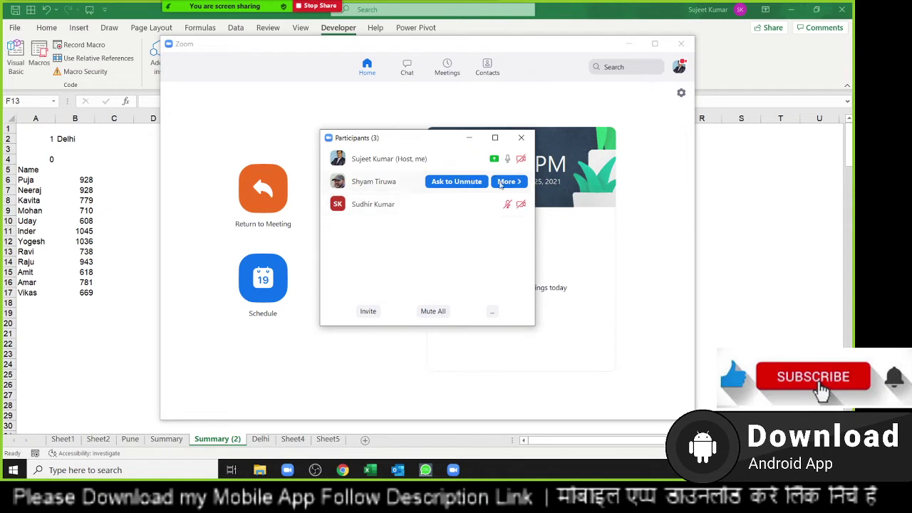
click(521, 137)
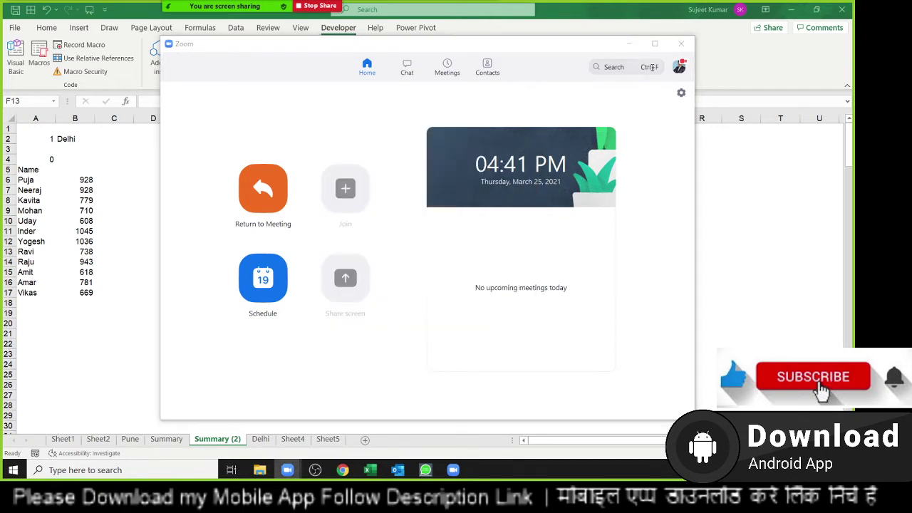
click(628, 43)
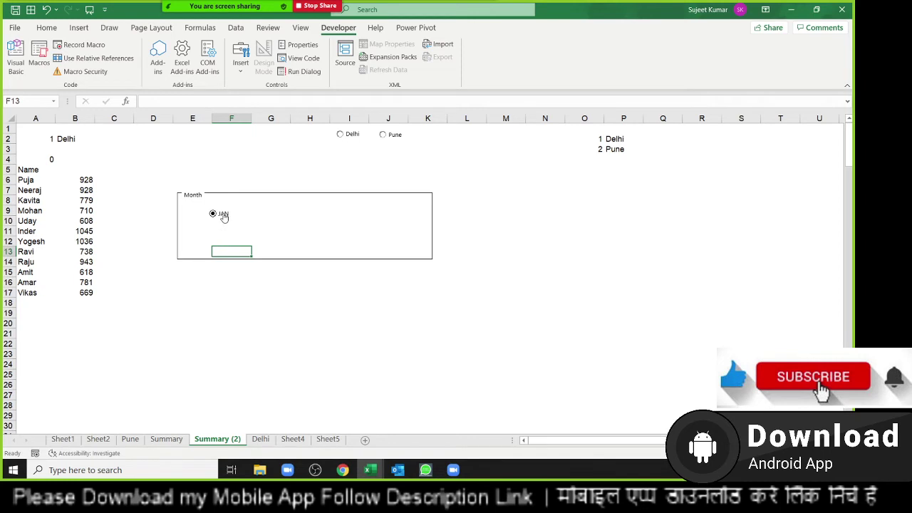
Narrow the JAN option button and copy it rightward across the Month frame, admitting a new guest.
right_click(223, 217)
click(217, 213)
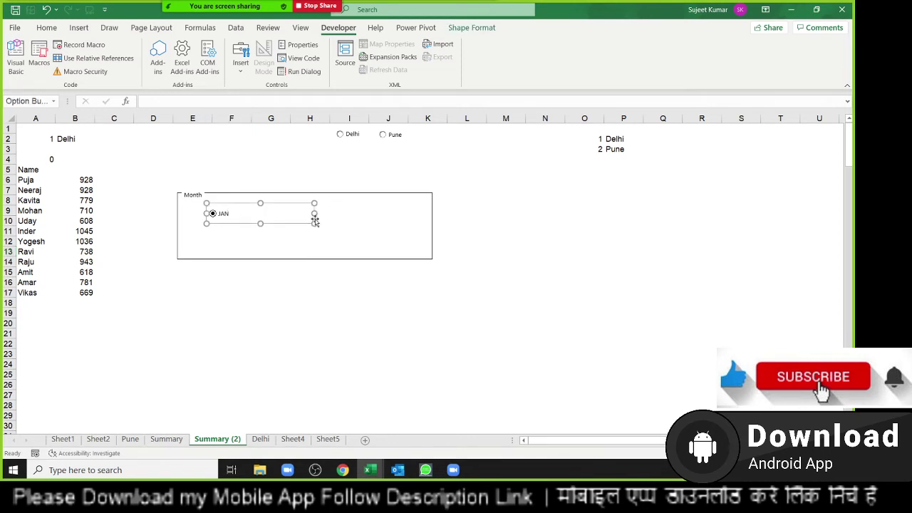
drag(314, 223, 249, 218)
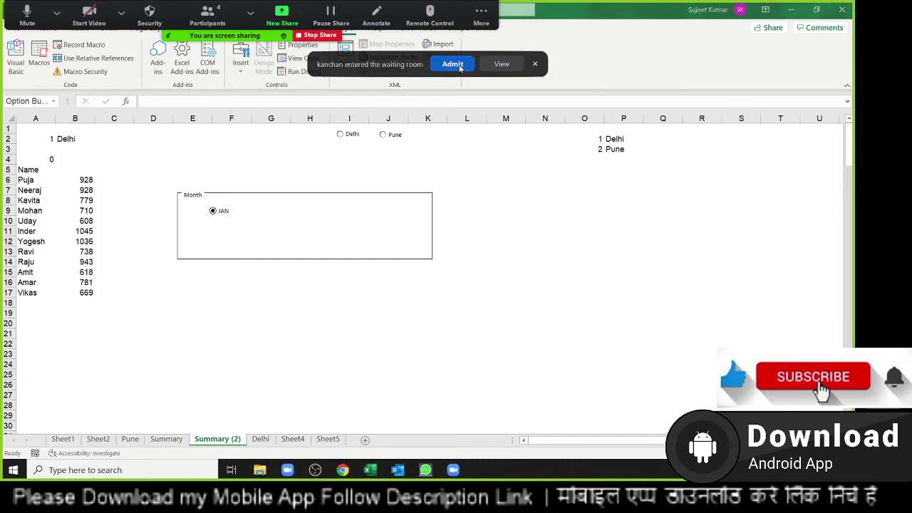
click(452, 65)
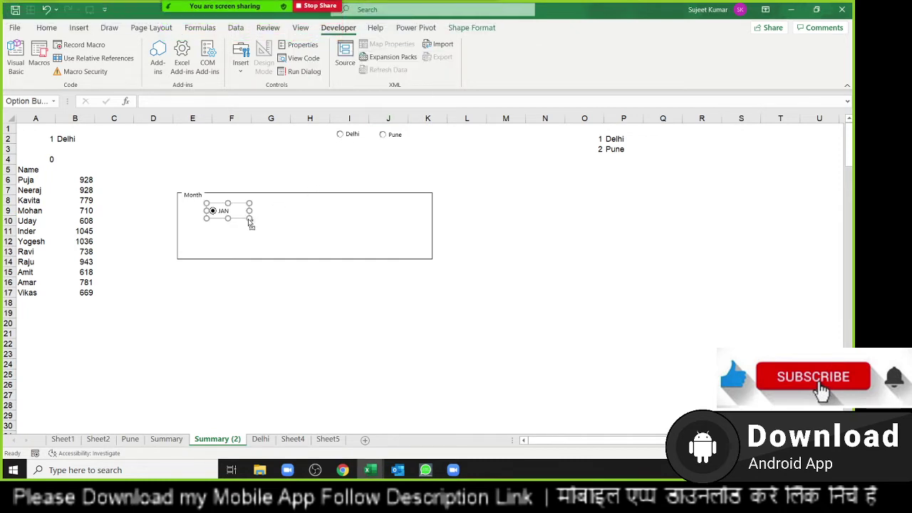
mouse_move(245, 212)
ctrl+mouse_down()
mouse_move(299, 224)
mouse_move(382, 217)
ctrl+mouse_up()
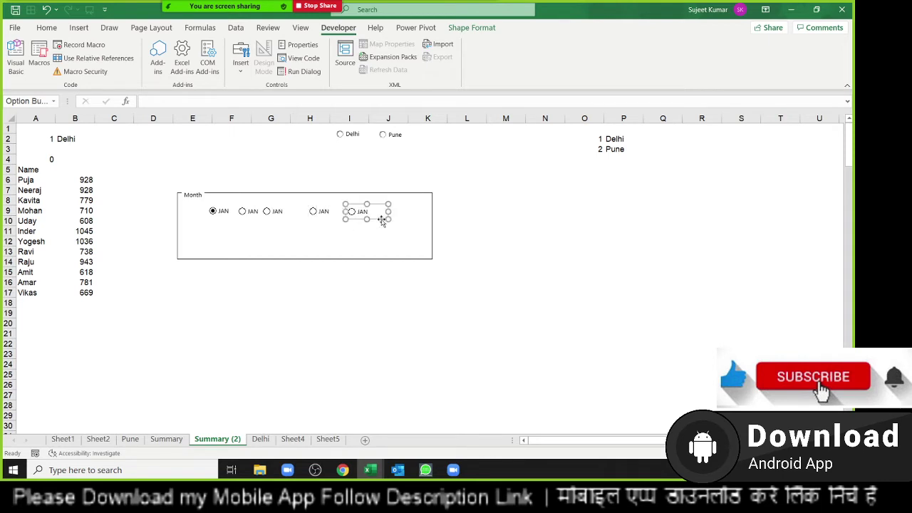
Relabel the second and third JAN copies as Feb and Mar.
right_click(255, 213)
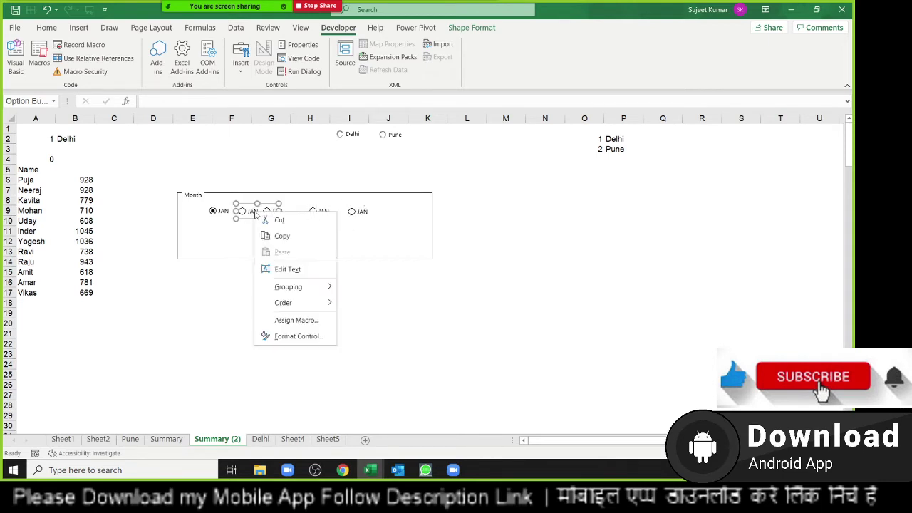
click(281, 269)
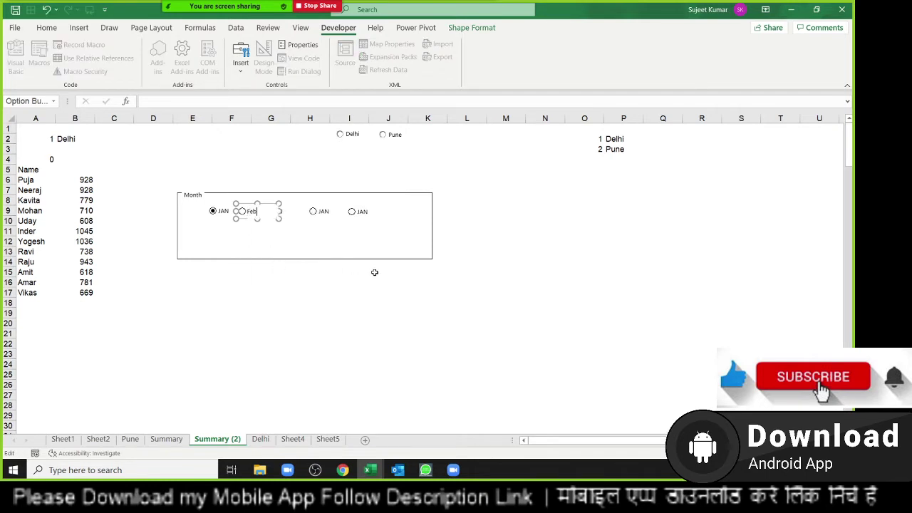
click(304, 230)
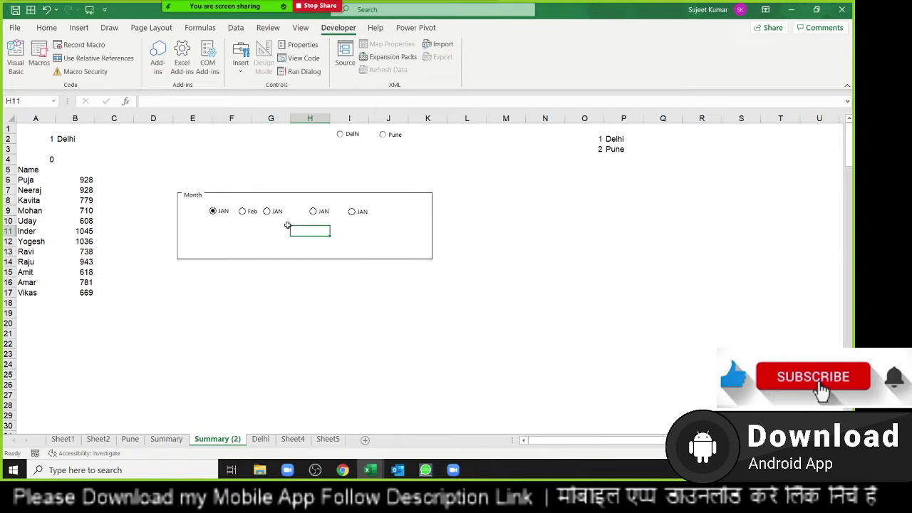
right_click(278, 213)
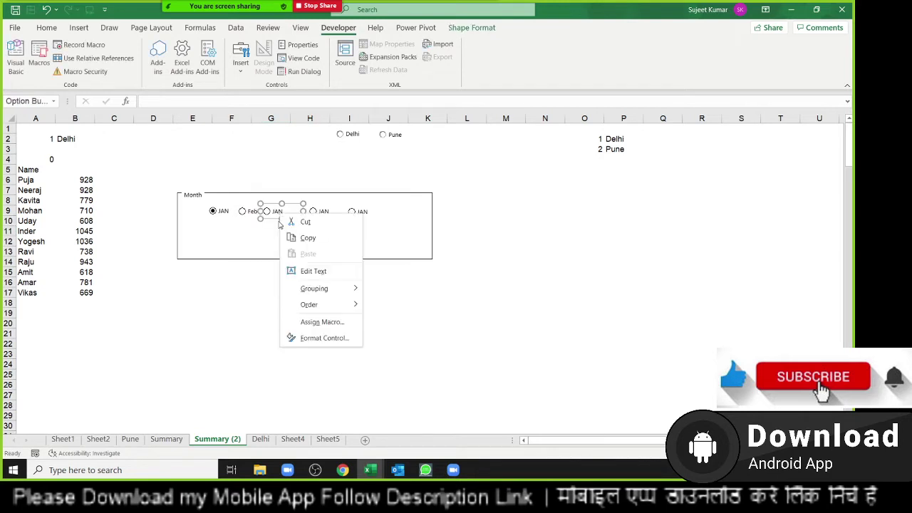
click(299, 270)
key(Delete)
key(Delete)
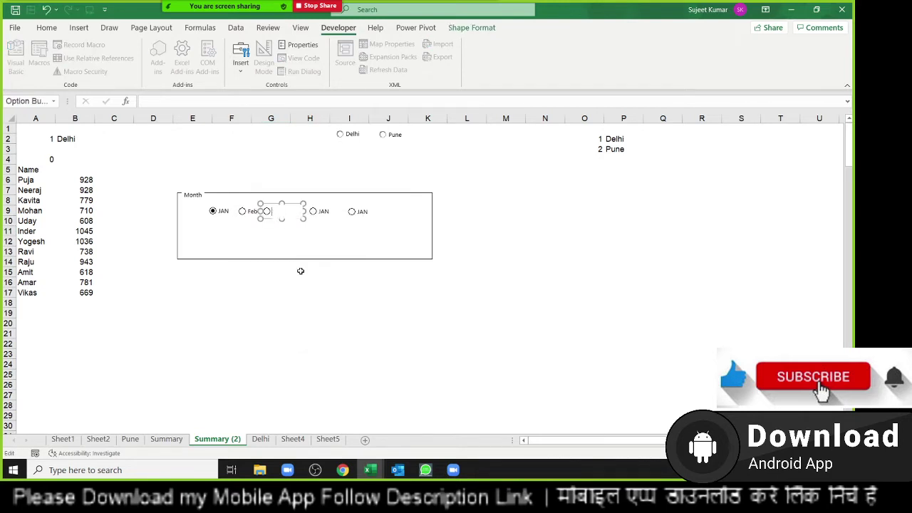
key(BackSpace)
click(310, 231)
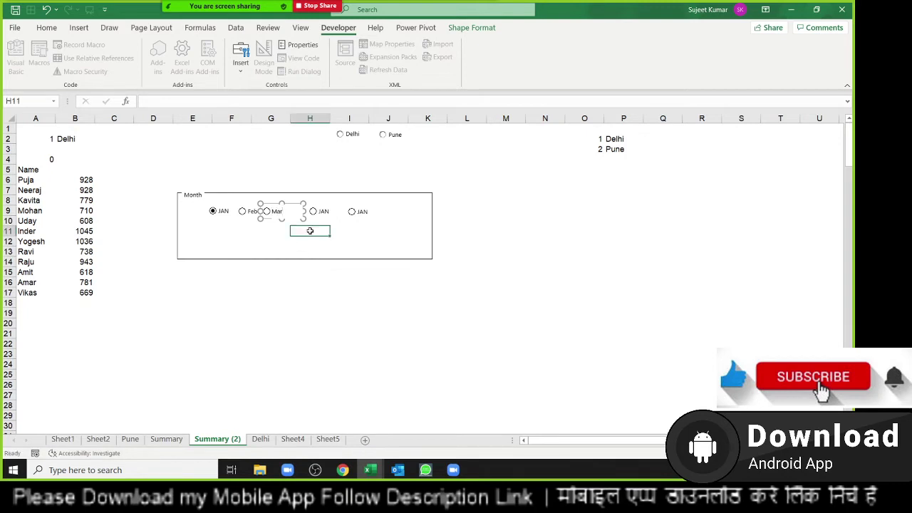
Relabel the fourth and fifth JAN copies as Apr and May.
right_click(314, 219)
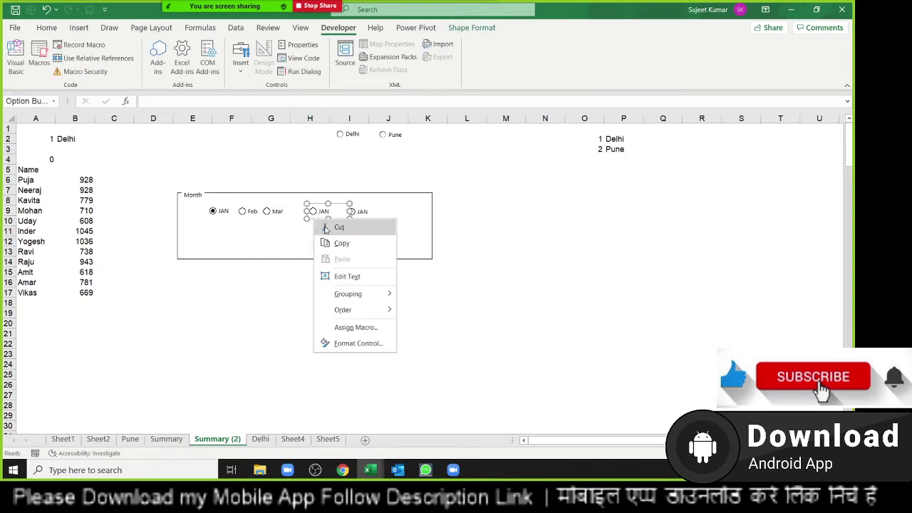
key(Escape)
click(342, 273)
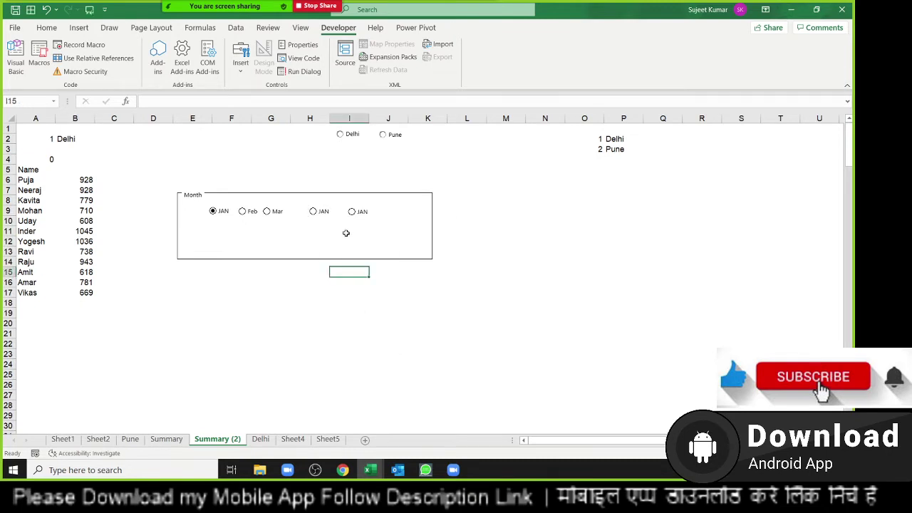
right_click(324, 212)
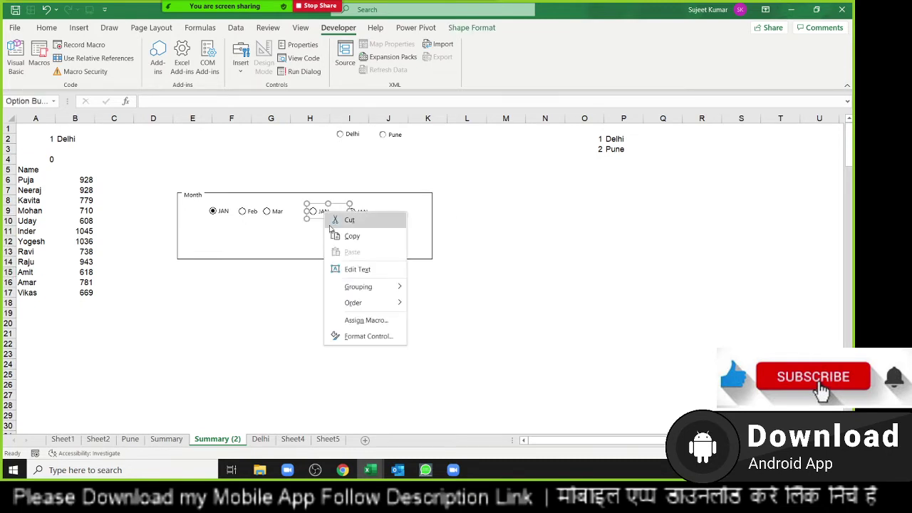
click(349, 270)
key(BackSpace)
key(BackSpace)
key(BackSpace)
text(Apr)
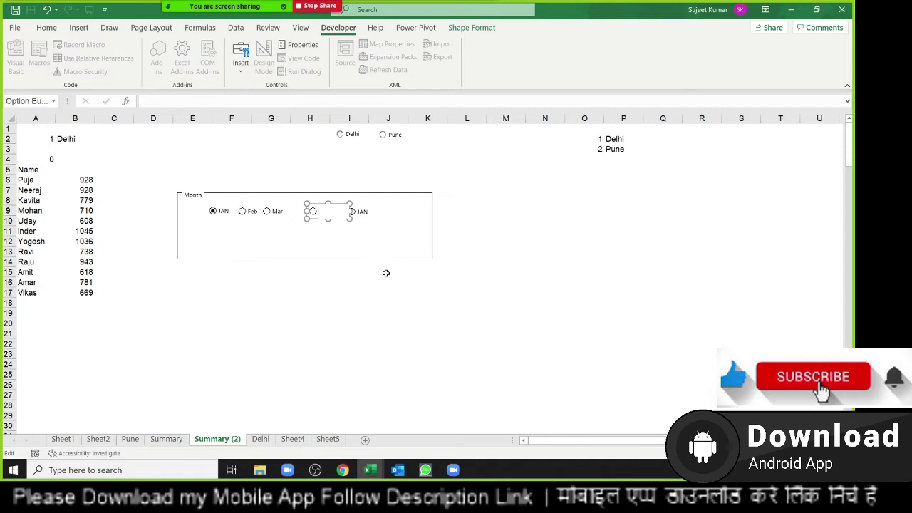
click(368, 221)
right_click(350, 217)
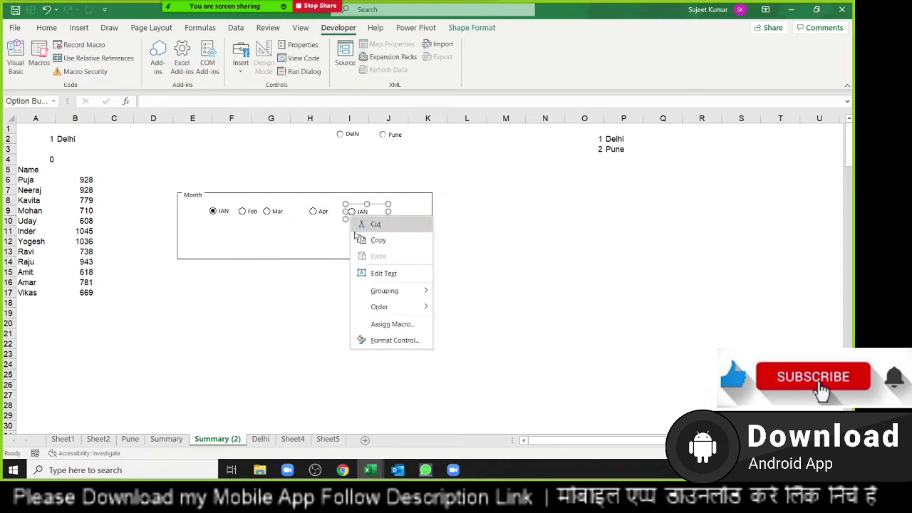
click(374, 274)
key(Delete)
key(Delete)
text(May)
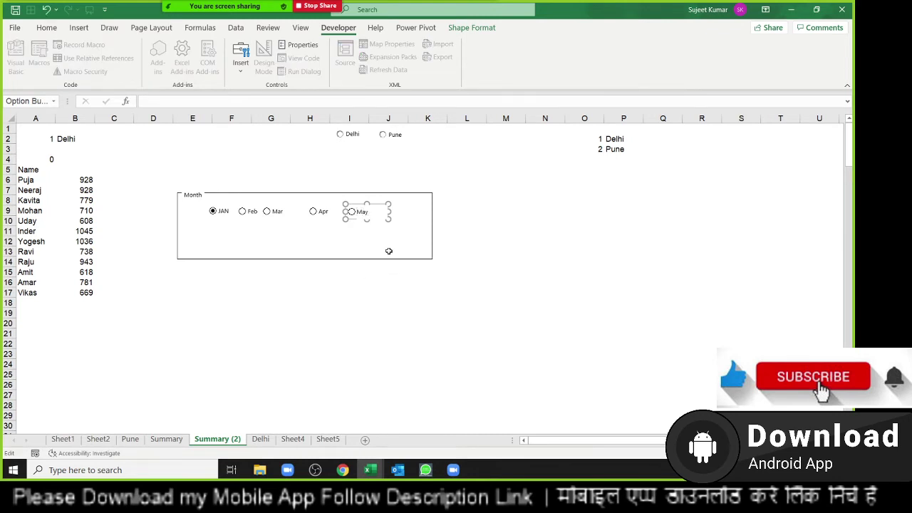
click(389, 241)
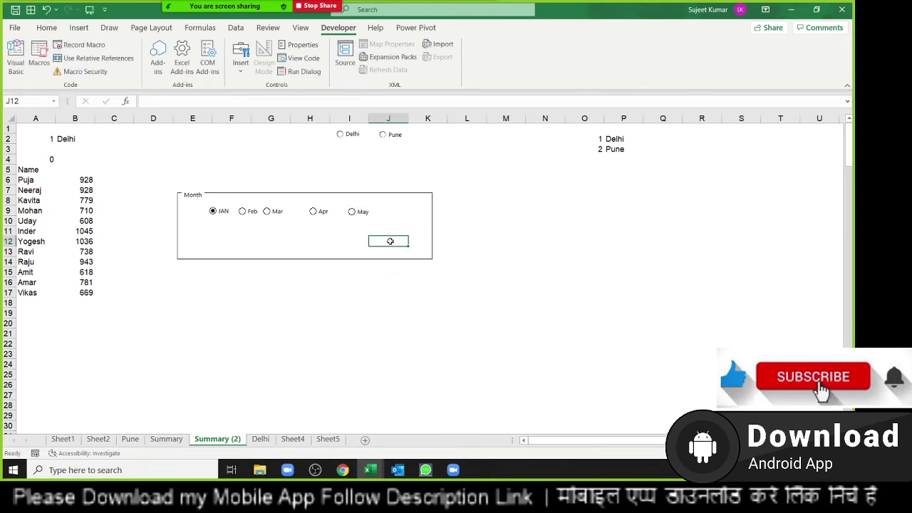
Nudge Feb closer to JAN and slide Apr left toward Mar.
right_click(245, 215)
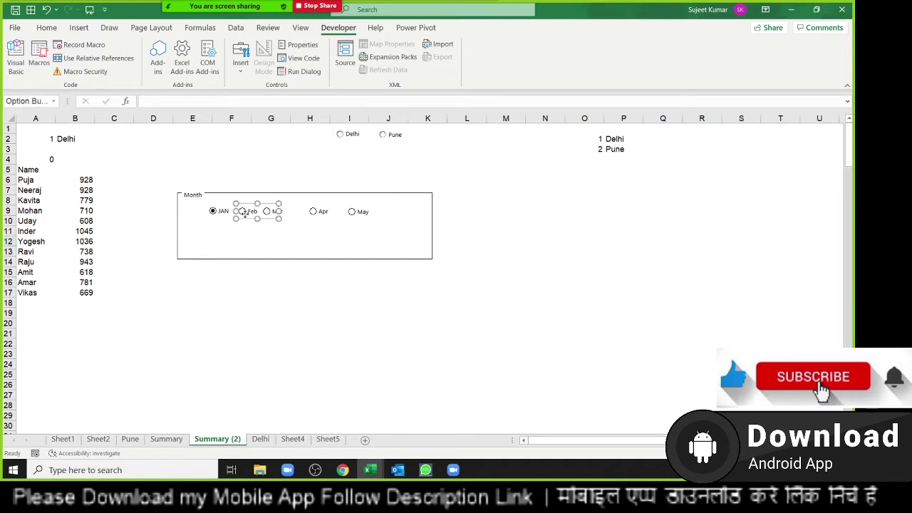
key(Escape)
drag(239, 217, 237, 219)
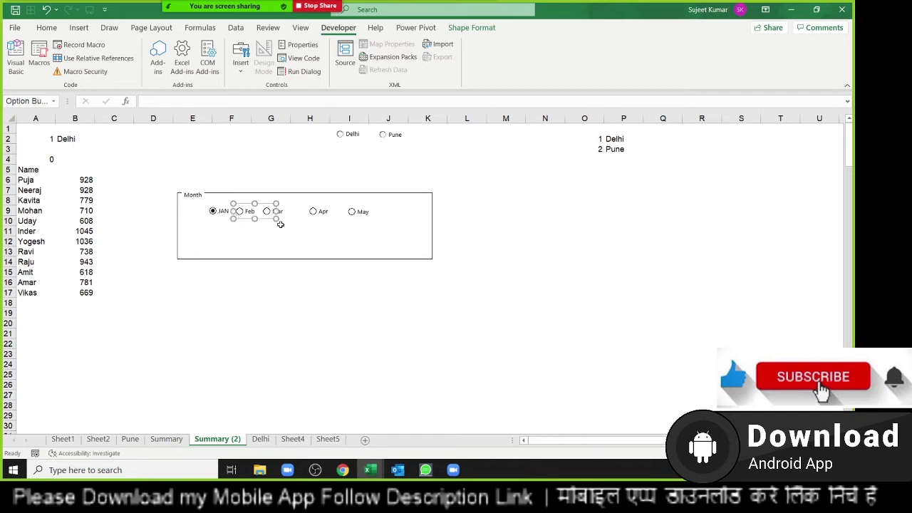
click(307, 239)
right_click(319, 218)
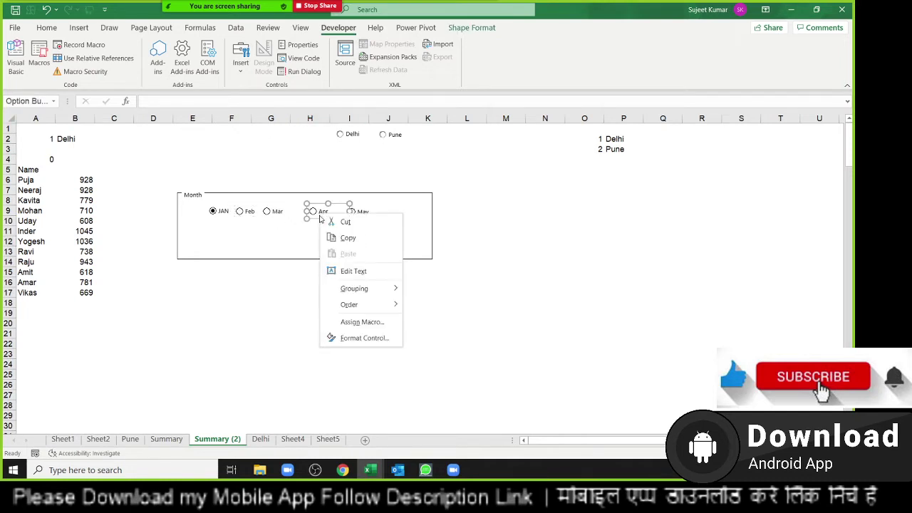
key(Escape)
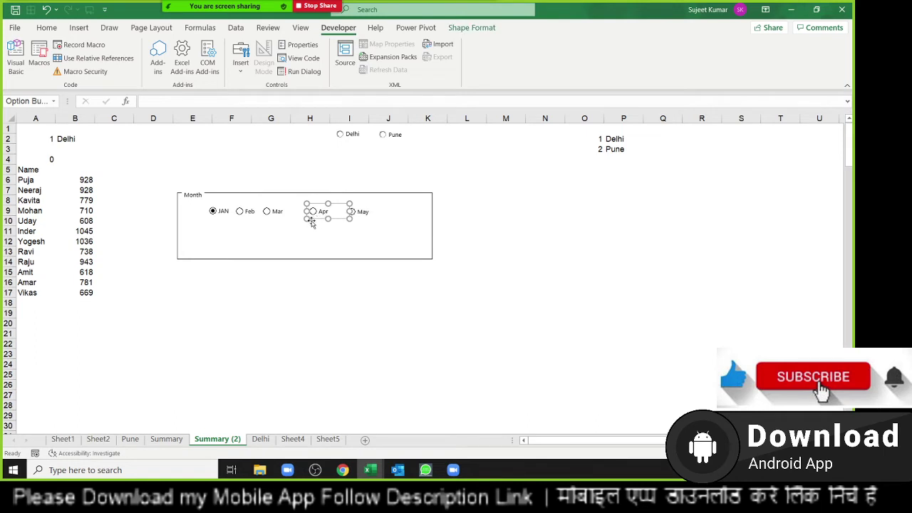
drag(318, 218, 298, 220)
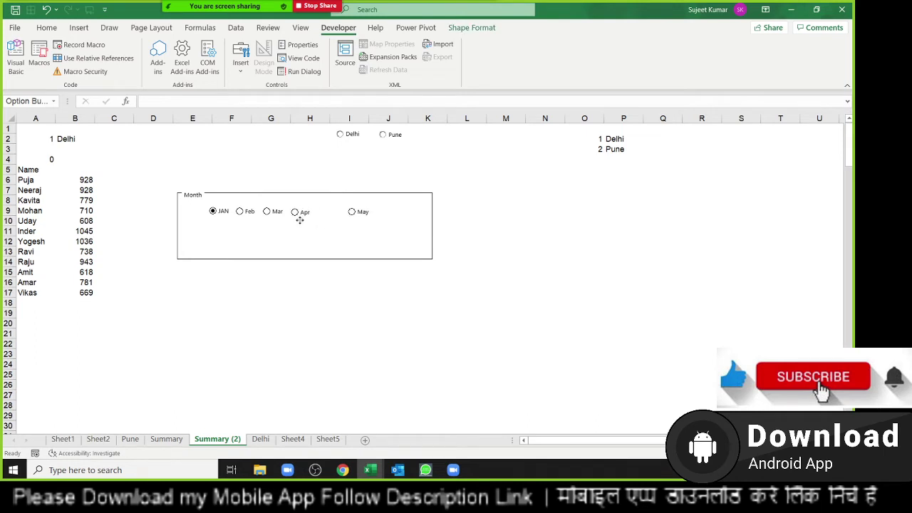
Move the May button left to sit right beside Apr.
right_click(366, 222)
key(Escape)
drag(354, 223, 322, 223)
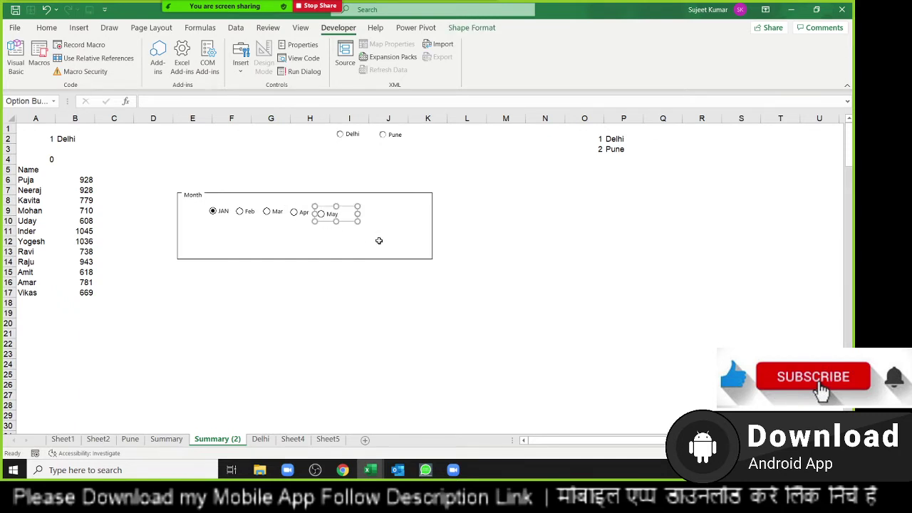
click(454, 250)
click(425, 250)
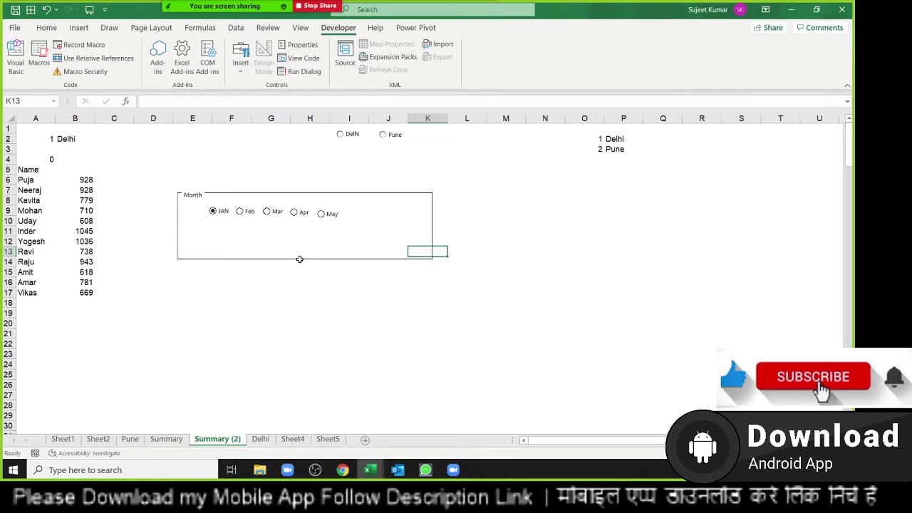
right_click(210, 210)
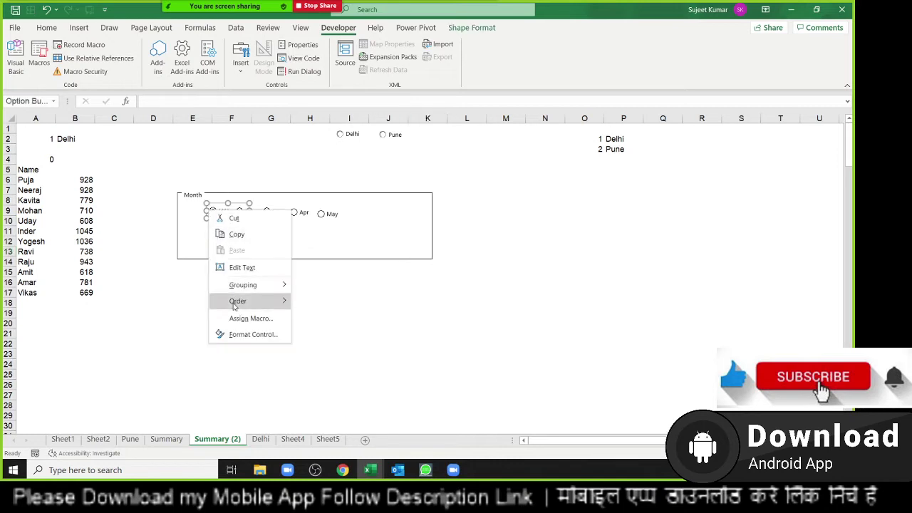
Link the month option buttons to cell $B$4.
click(253, 334)
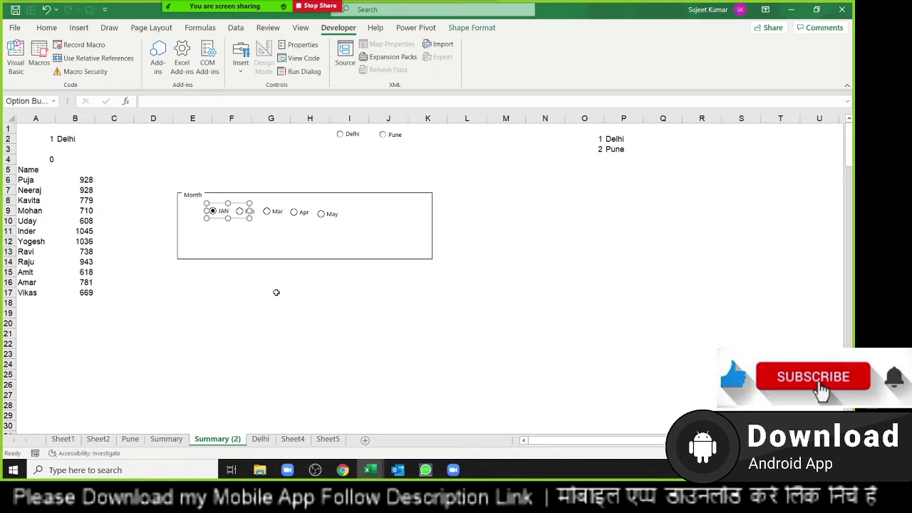
click(499, 230)
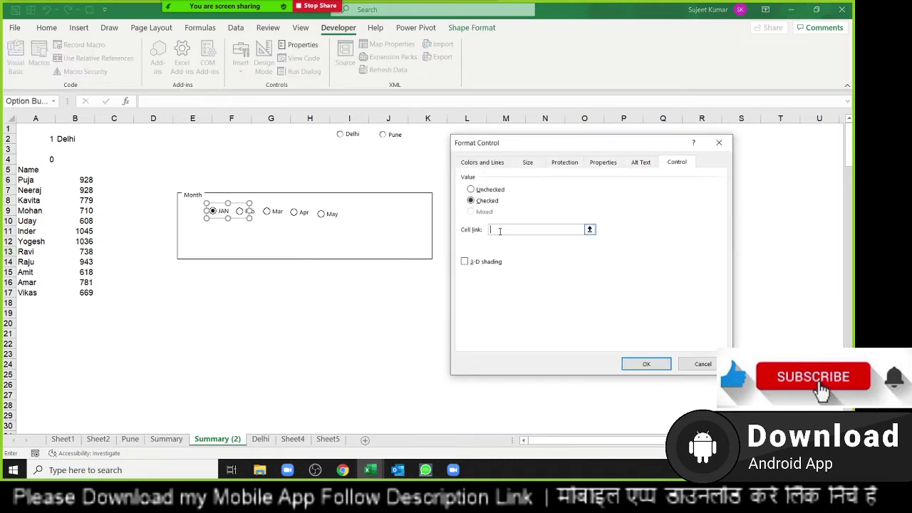
click(74, 159)
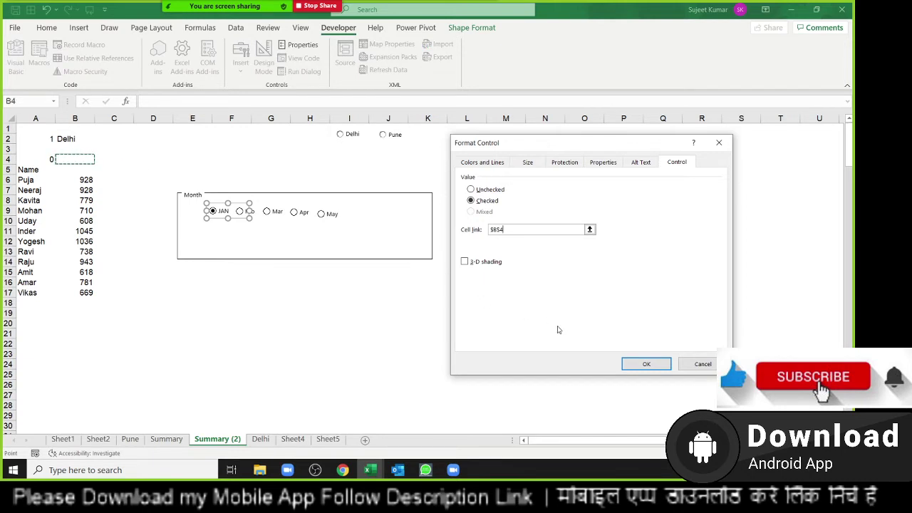
click(643, 363)
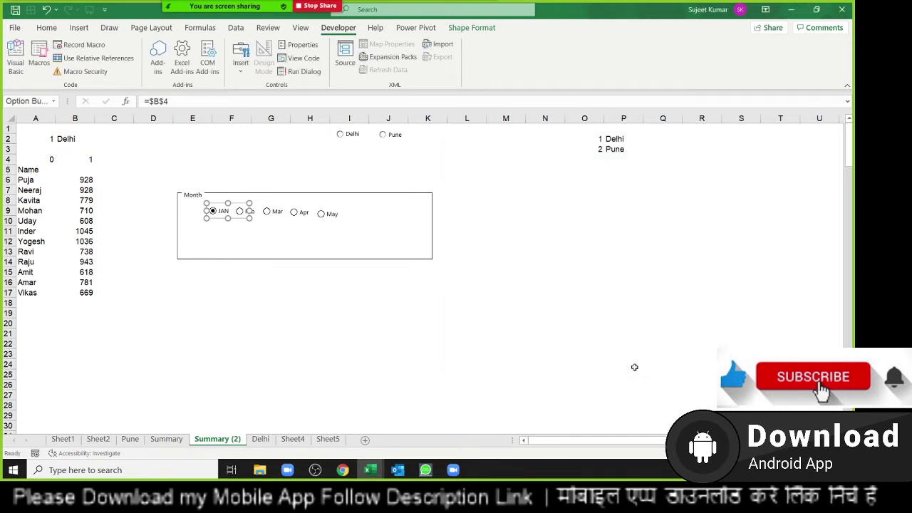
click(305, 314)
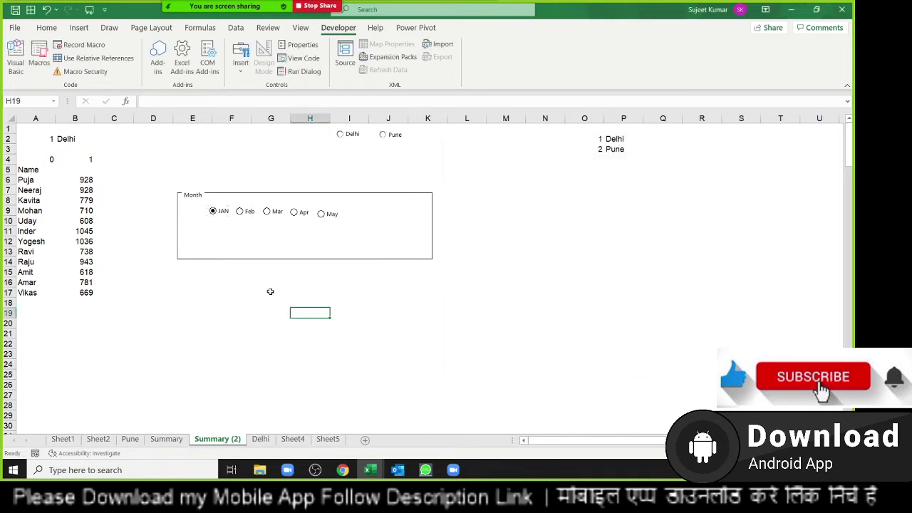
Change the city option buttons' cell link to $A$2.
click(386, 136)
click(399, 138)
click(356, 139)
right_click(353, 136)
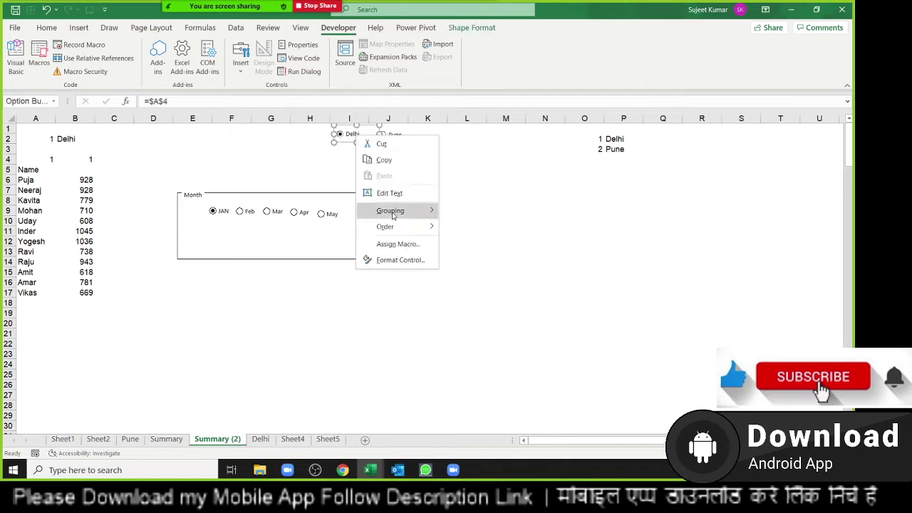
click(397, 261)
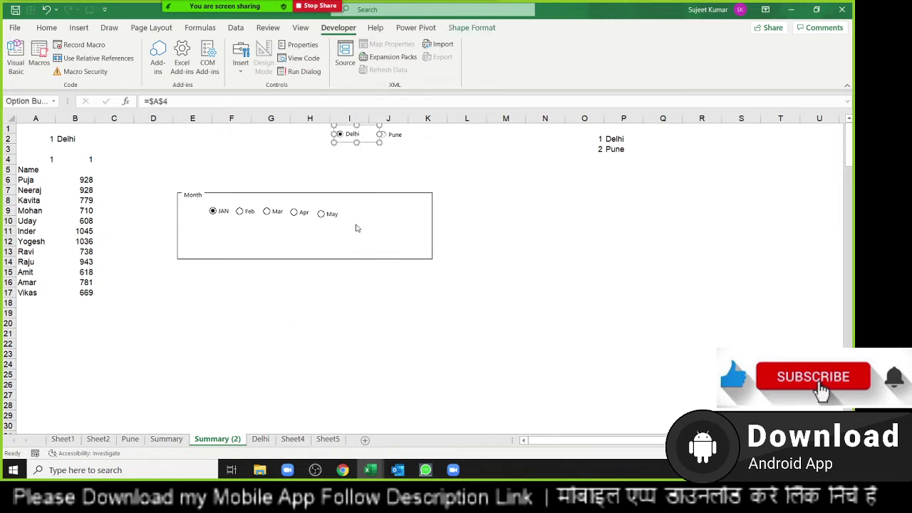
click(570, 229)
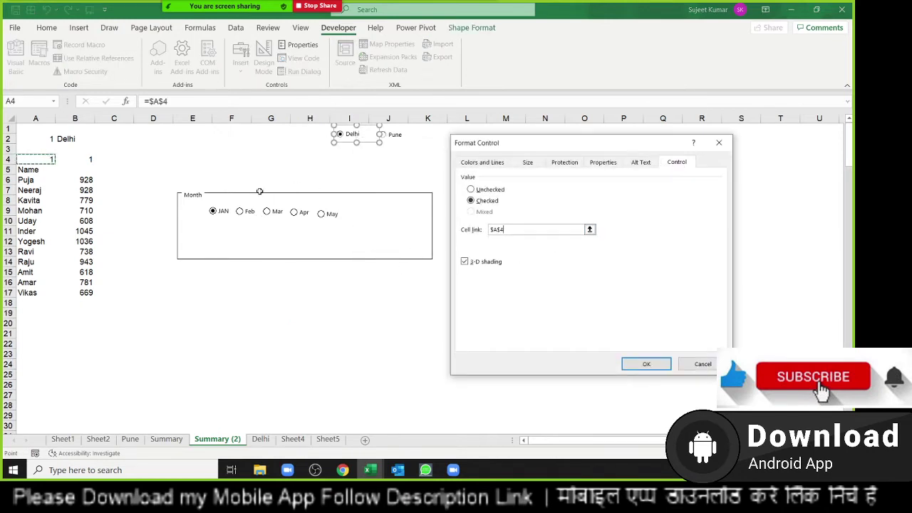
click(48, 141)
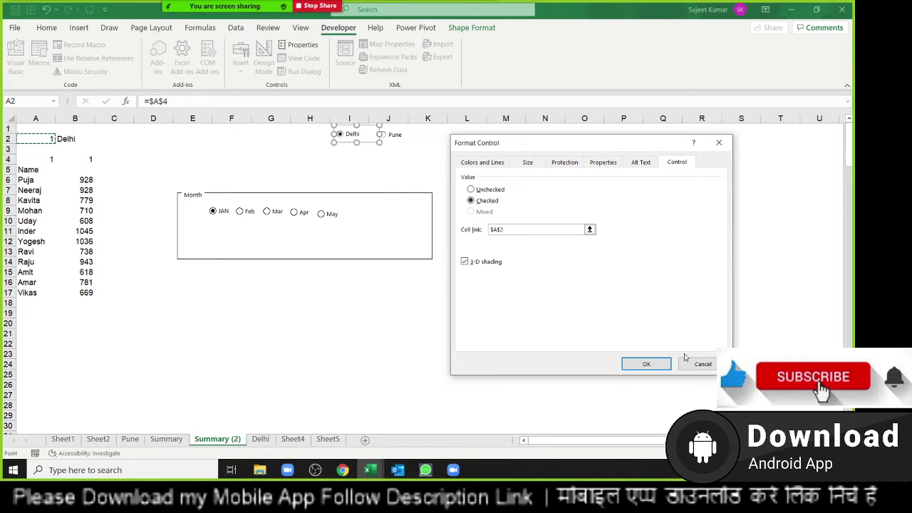
key(Return)
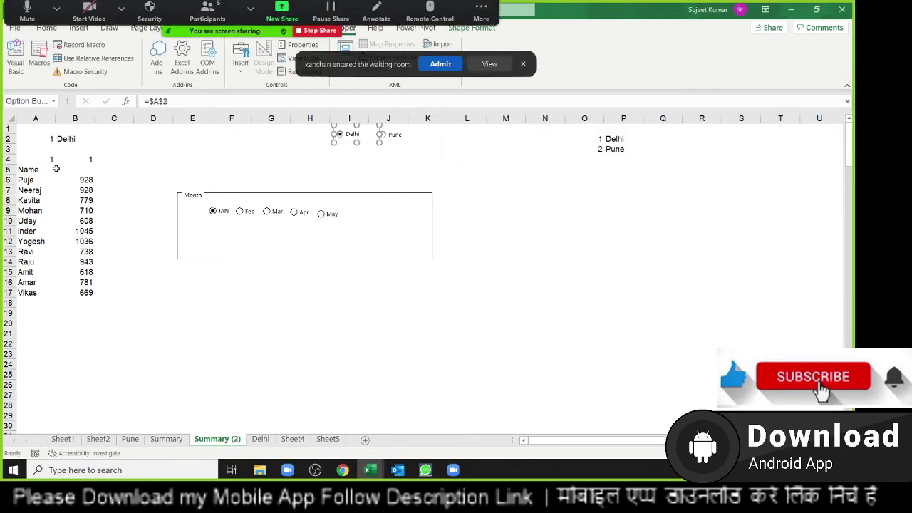
Clear A4, admit a waiting guest, and test the buttons so B4 shows 3 for Mar.
click(51, 160)
key(Delete)
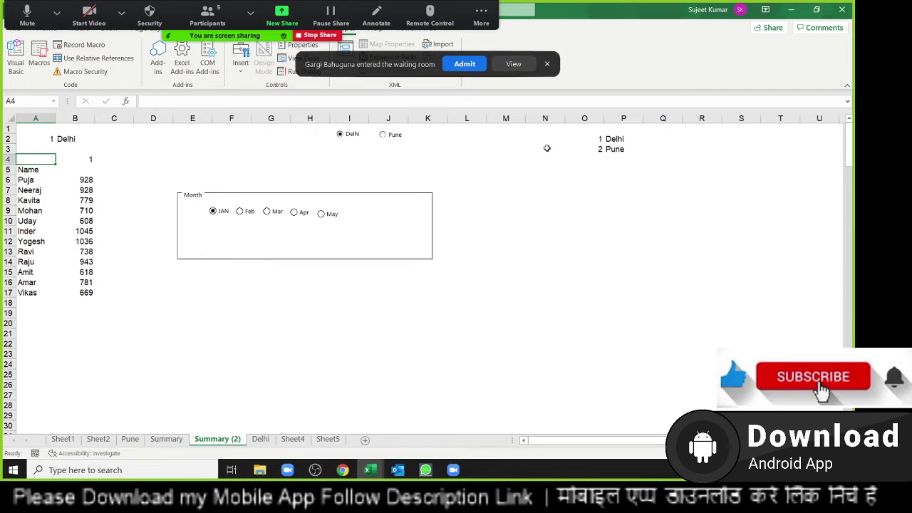
click(465, 65)
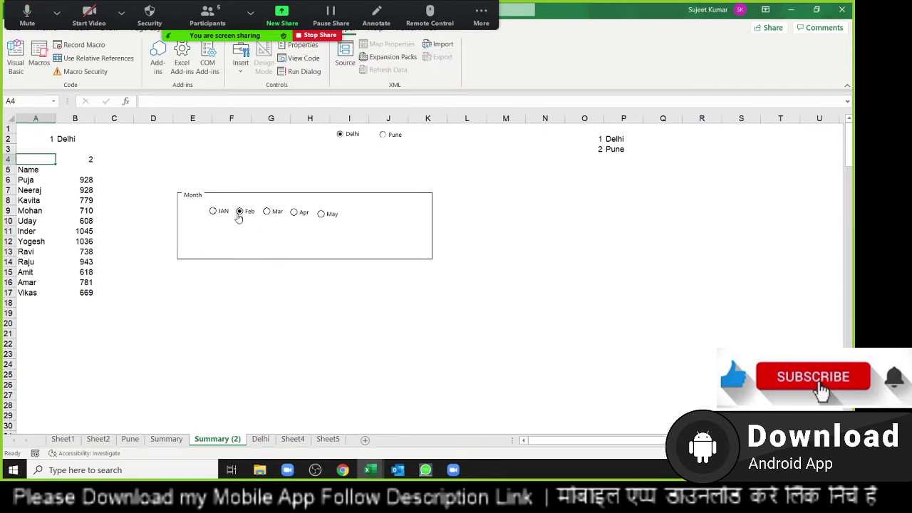
click(266, 212)
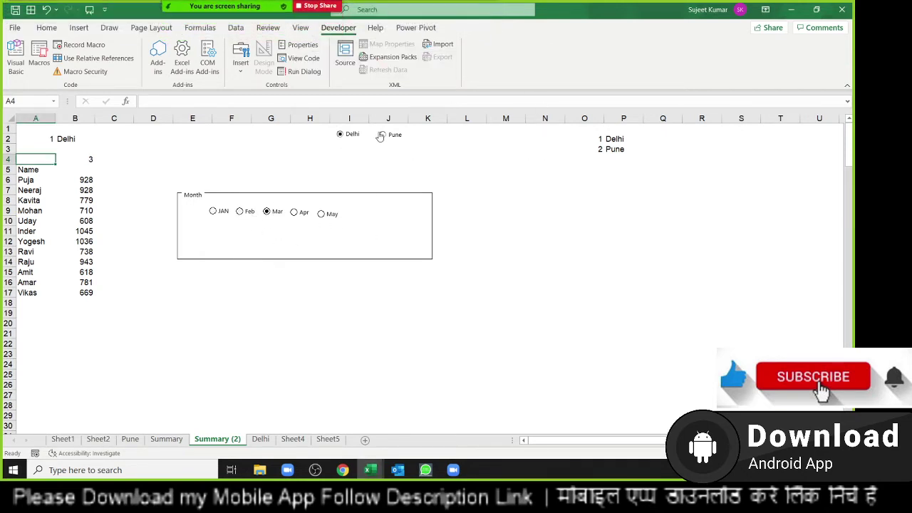
click(383, 134)
click(340, 135)
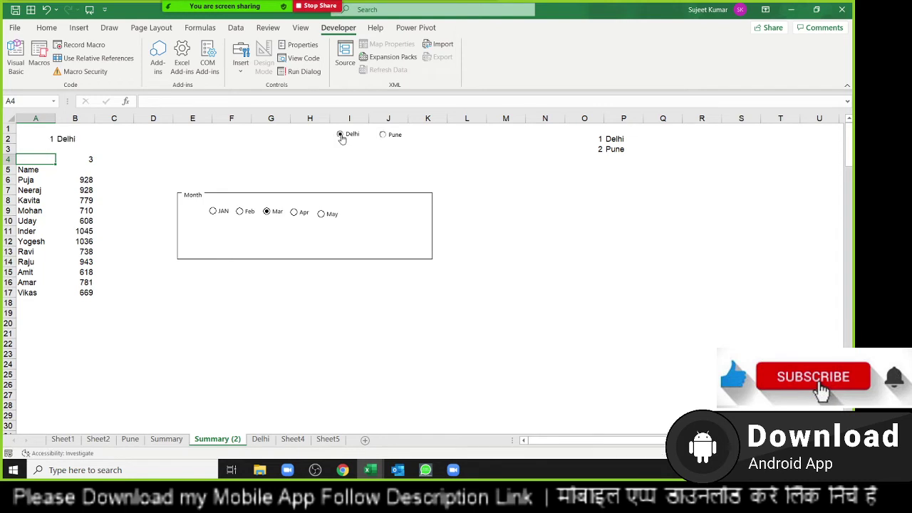
click(89, 159)
text(3)
click(109, 158)
Enter =CHOOSE(B4,"JAN","FEB","MAR","APR","May") in C4.
text(=)
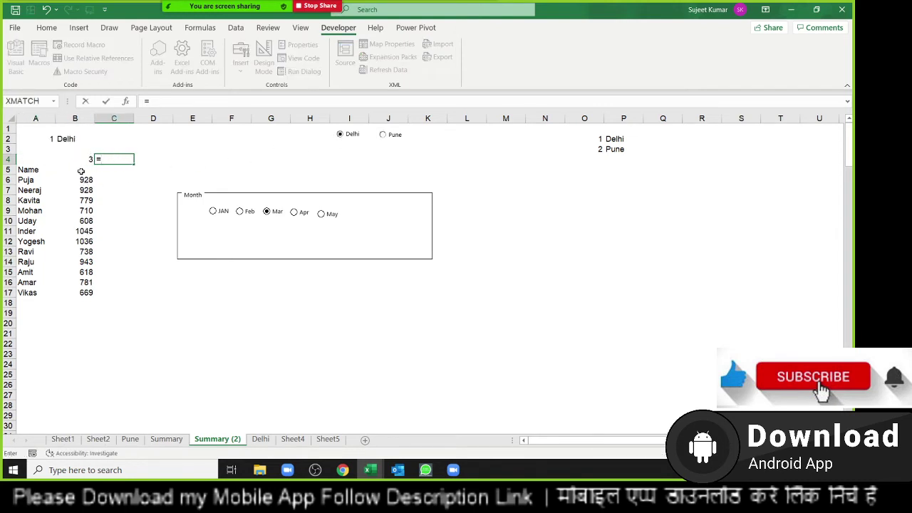
text(choo)
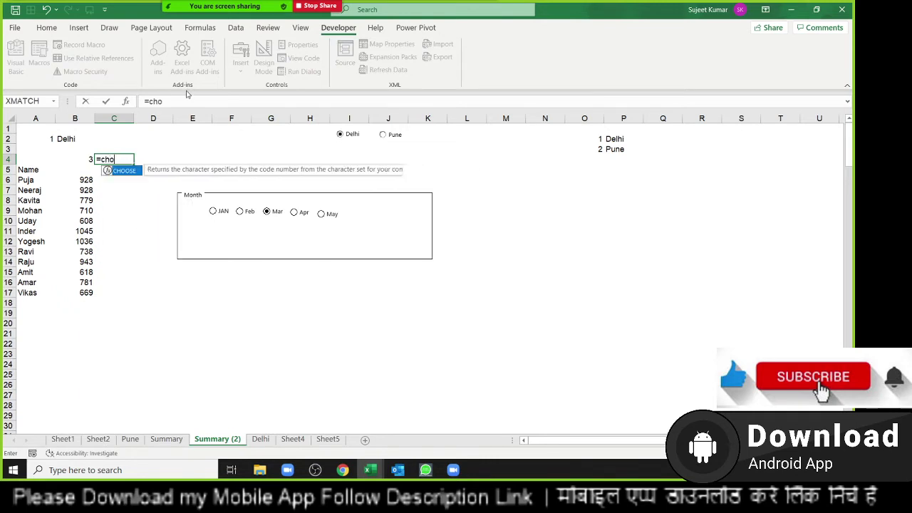
key(Tab)
key(Left)
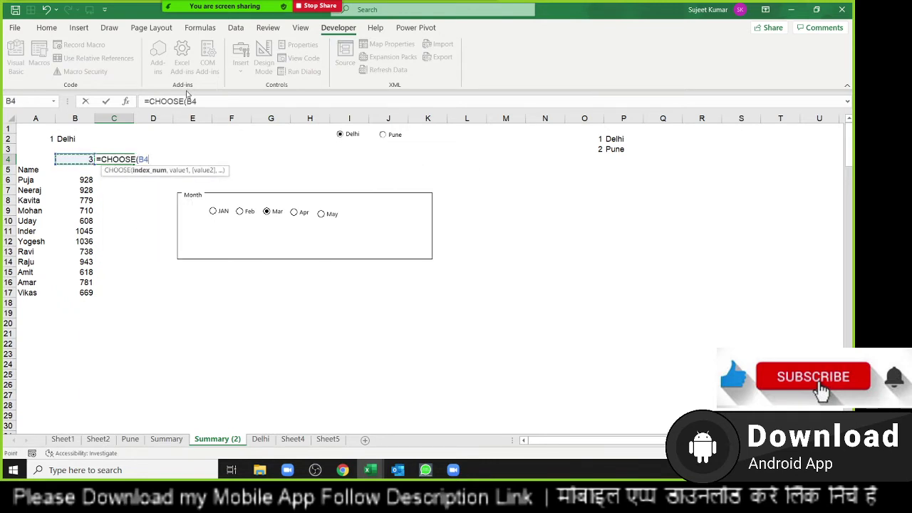
text(,)
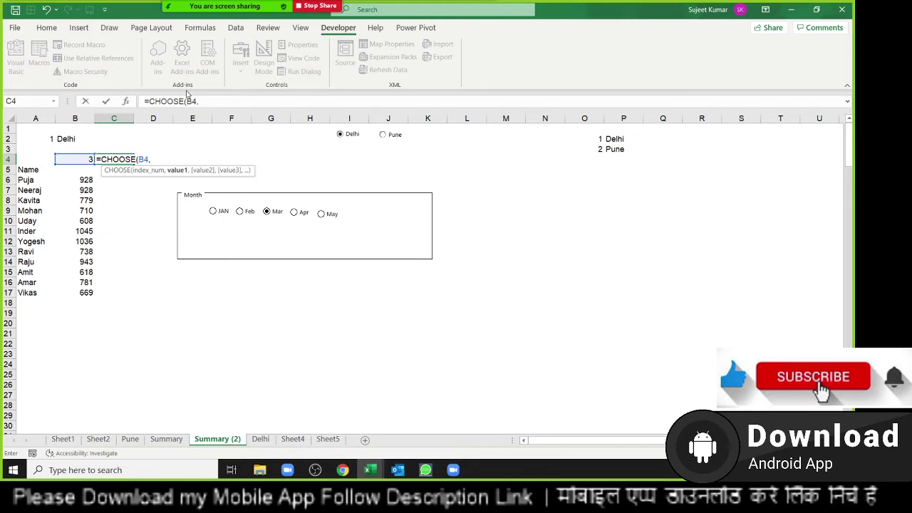
text("JAN")
text(,"F)
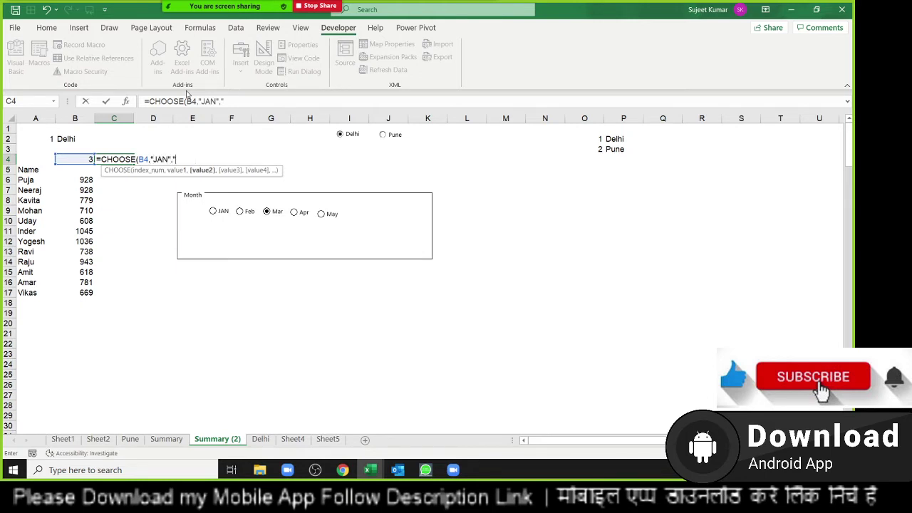
text(E)
text(B)
text(,)
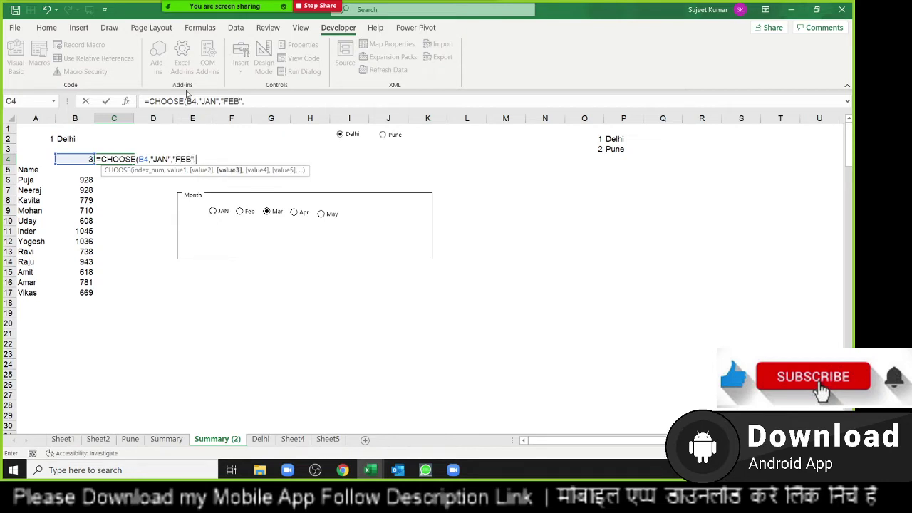
text("MA)
text(R")
text(,")
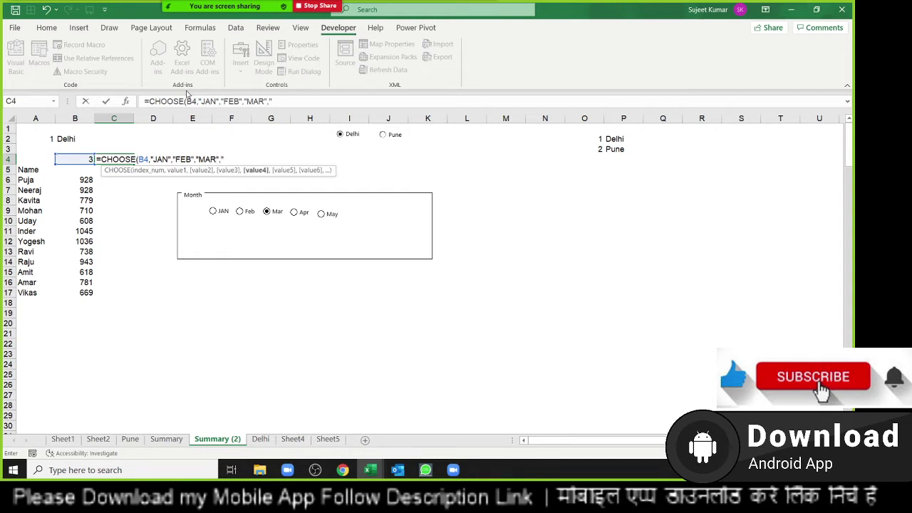
text(APR)
text(",")
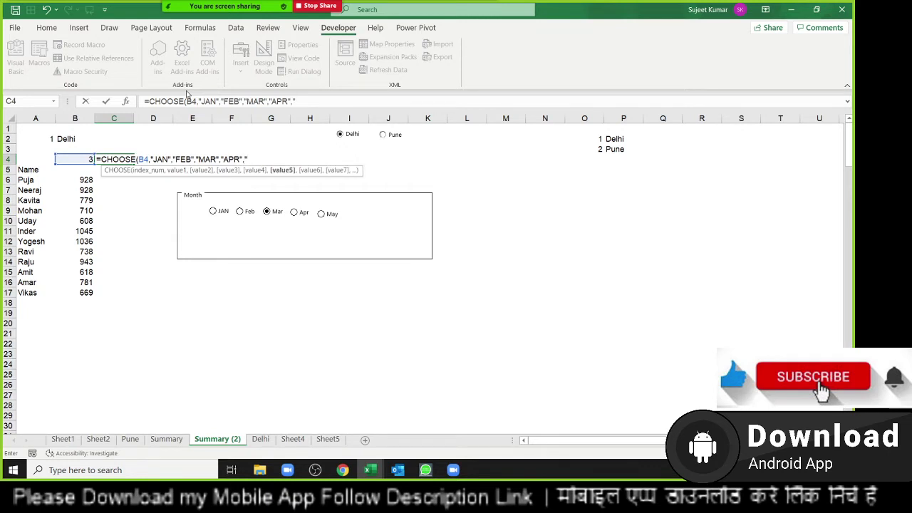
text(May)
text("))
key(Return)
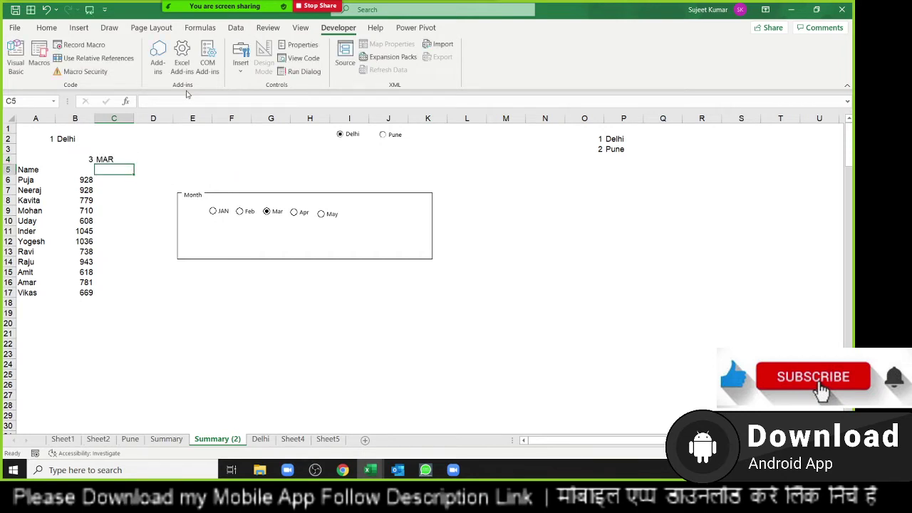
Test C4 by entering 1 in B4, then choosing Feb so it shows FEB.
key(Left)
text(1)
key(Return)
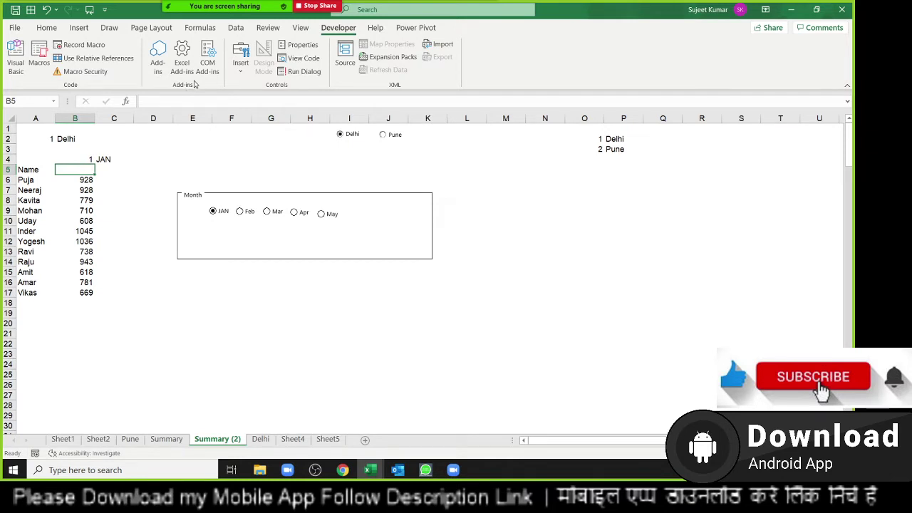
click(244, 212)
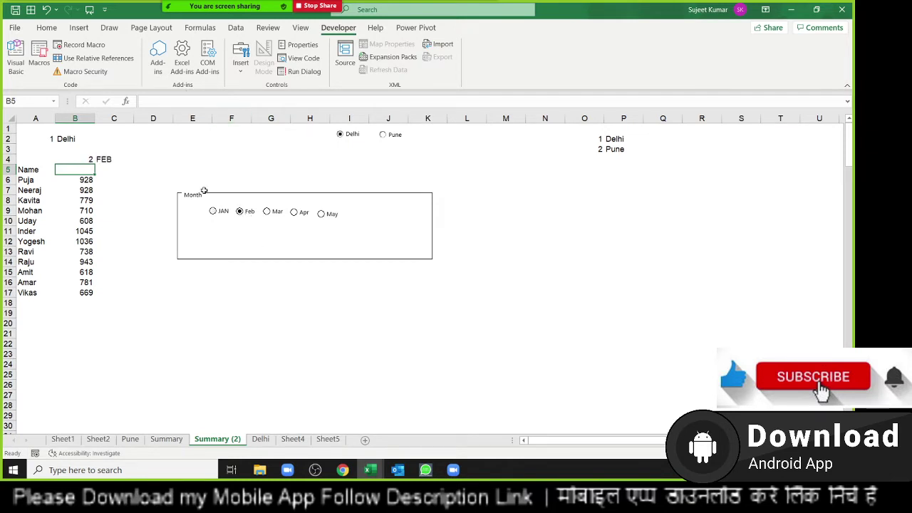
click(148, 160)
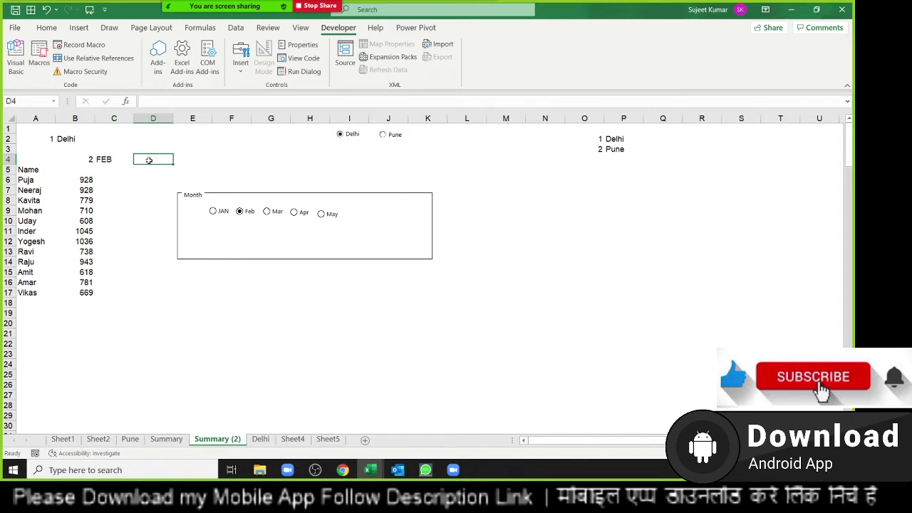
Enter =MATCH(C4,Delhi!1:1,0) in D4 to locate FEB in Delhi's header row, returning 3.
text(=)
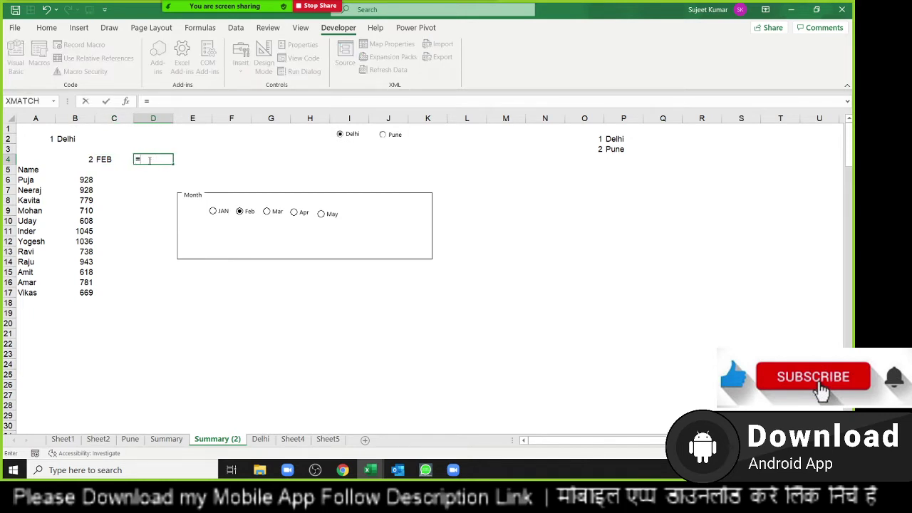
text(m)
key(Tab)
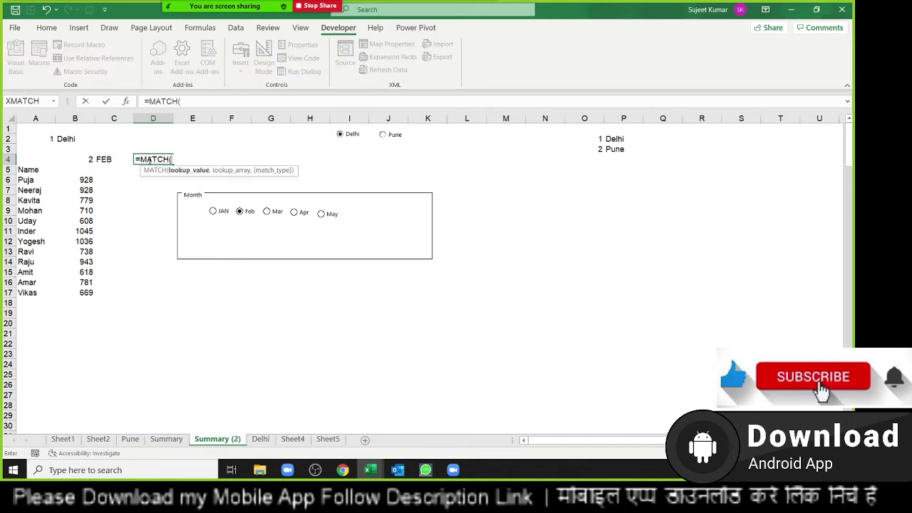
key(Left)
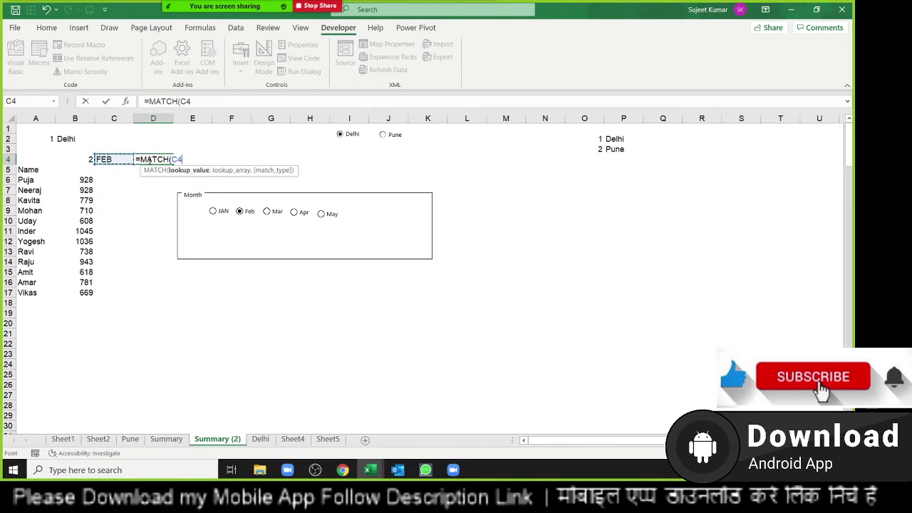
text(,)
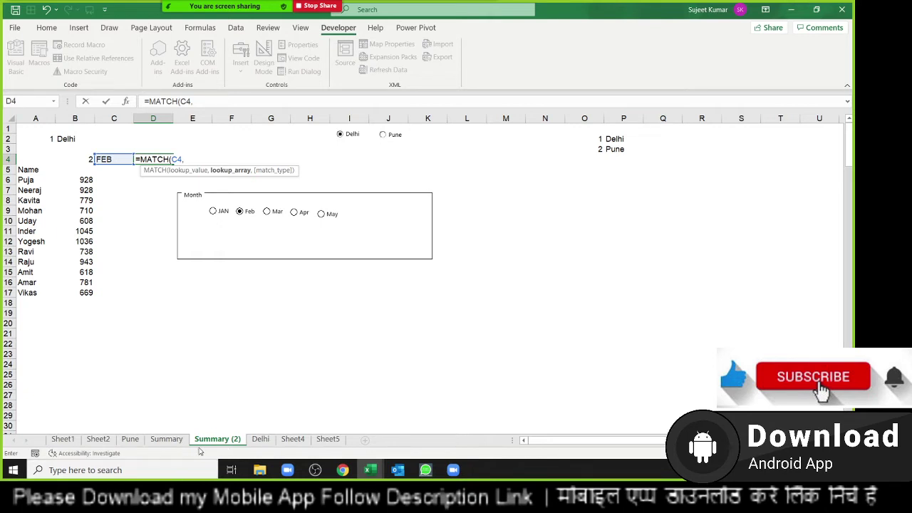
click(272, 439)
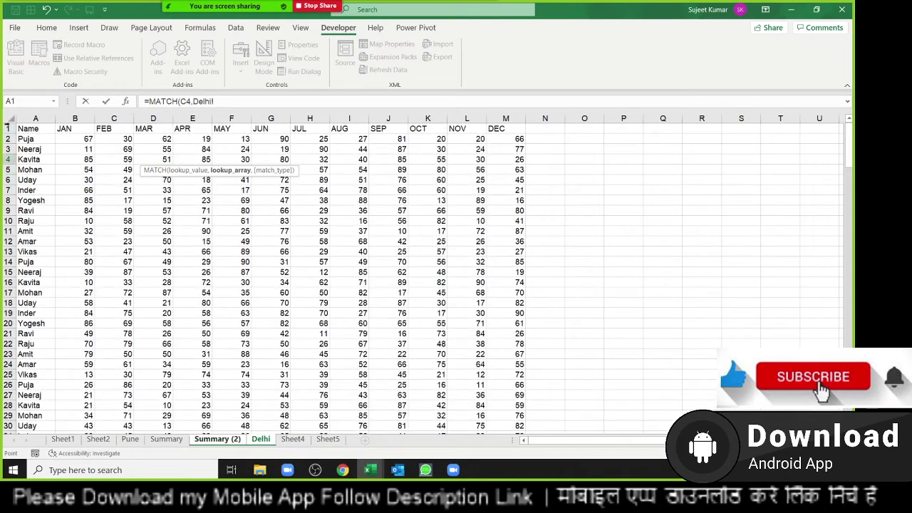
click(7, 129)
text(,0)
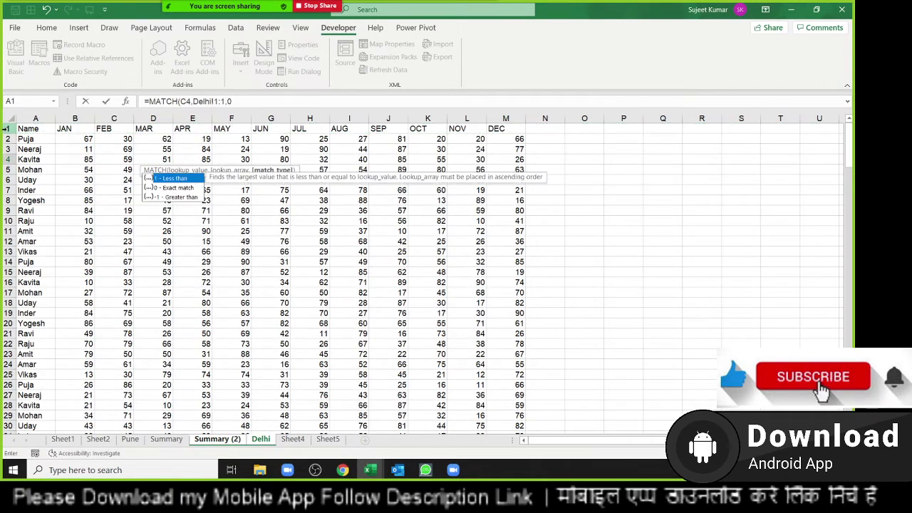
key(Return)
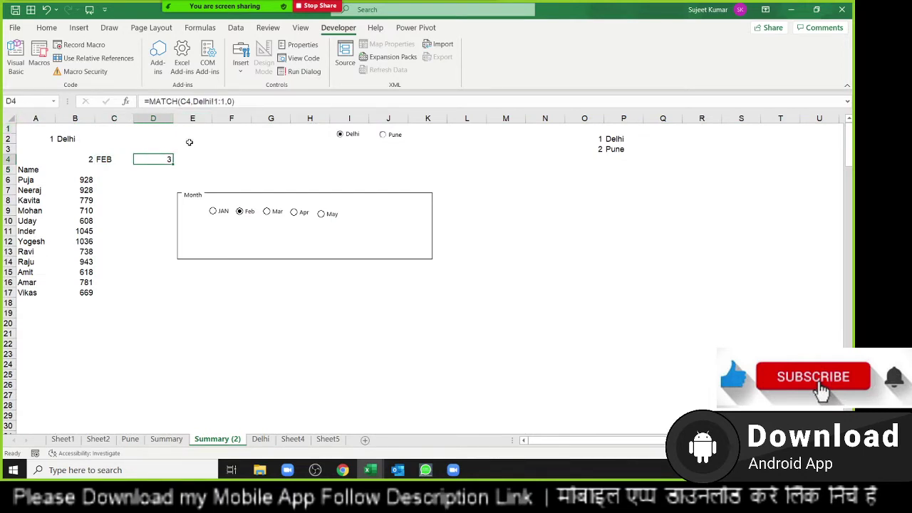
Replace Delhi in D4's MATCH lookup range with INDIRECT(B2&"!1:1").
double_click(169, 158)
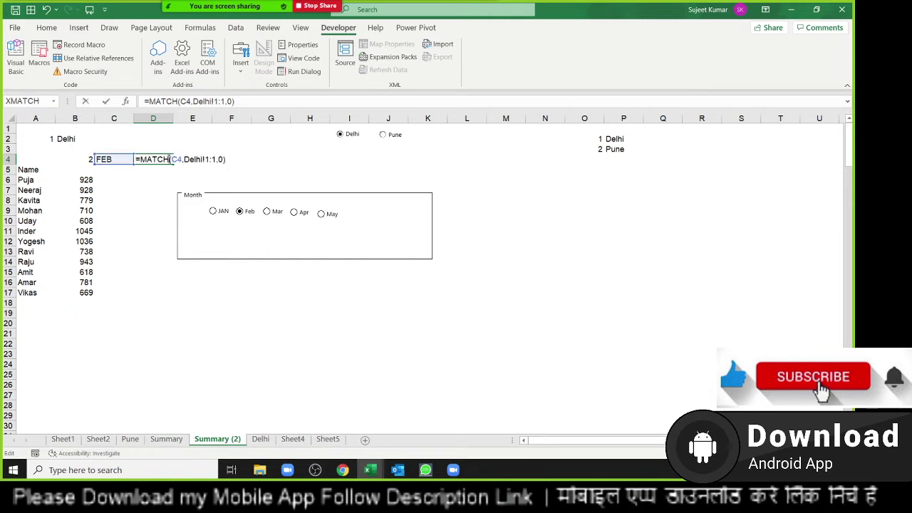
click(195, 159)
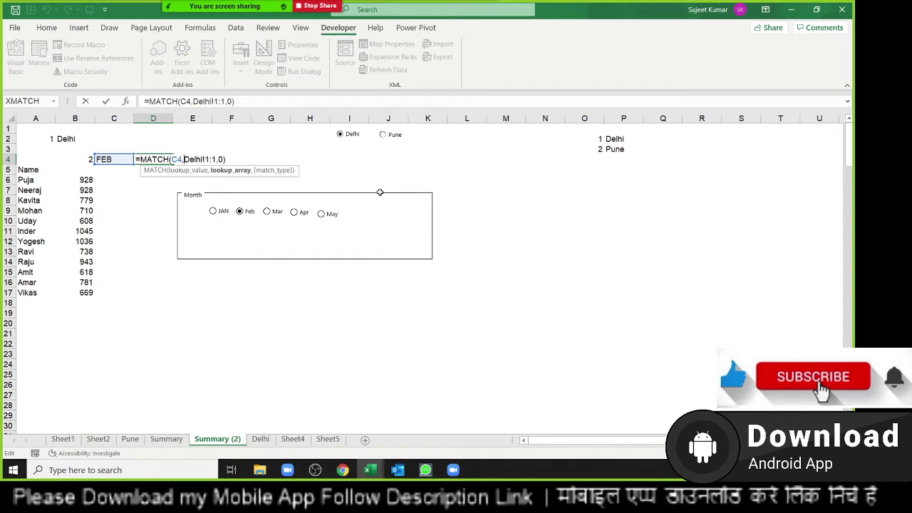
key(Delete)
key(Delete)
key(Delete)
key(Delete)
key(Delete)
text(in)
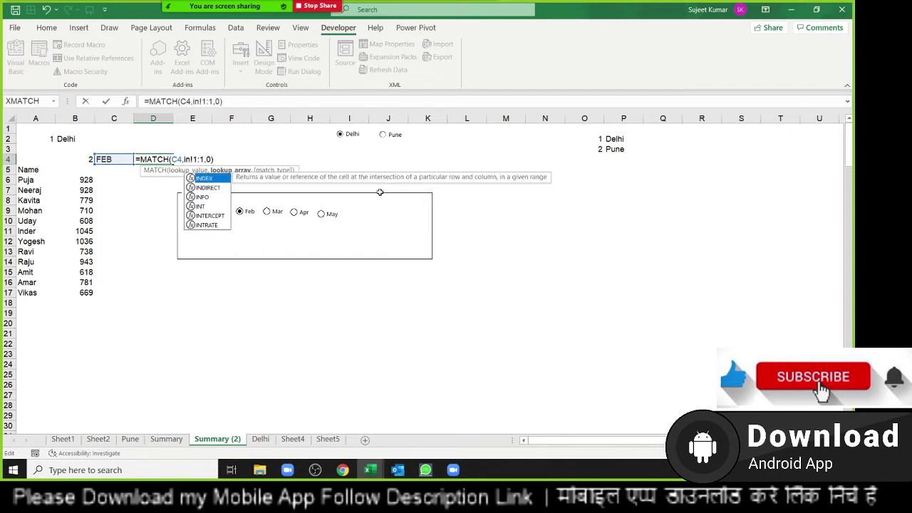
key(Down)
key(Tab)
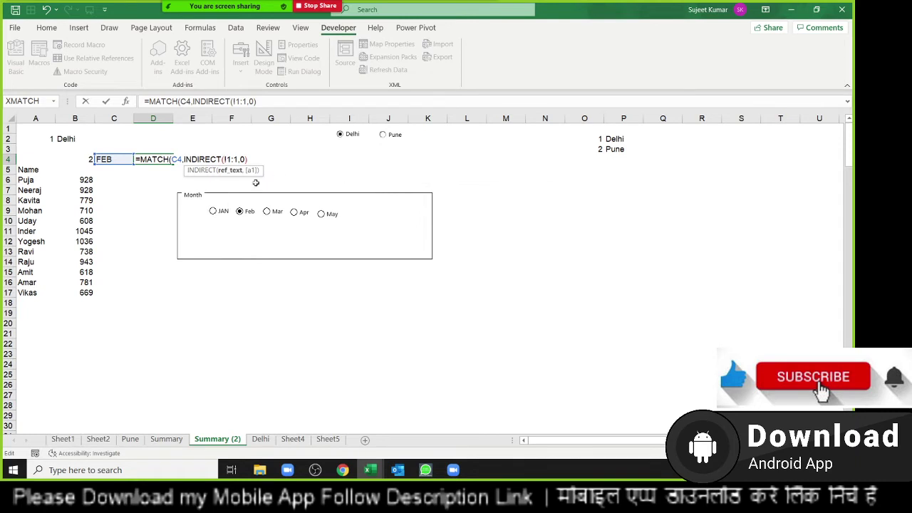
click(61, 138)
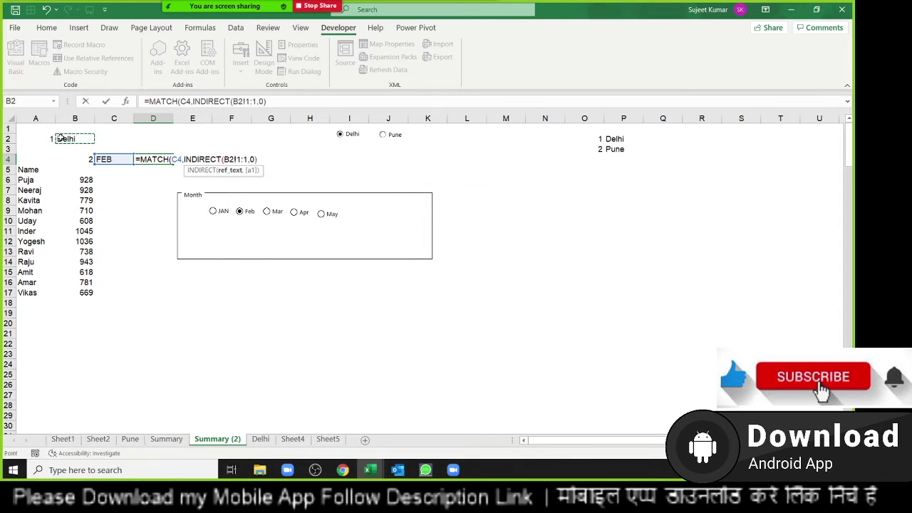
text(&)
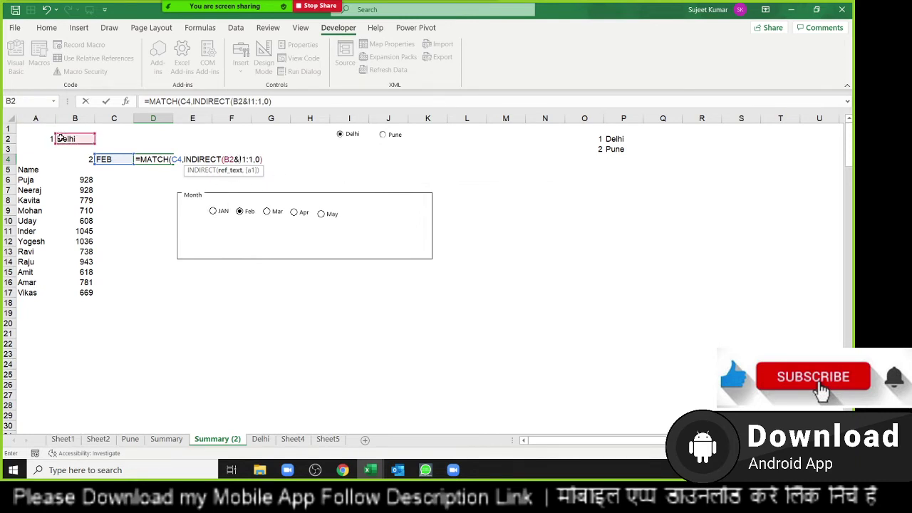
text(")
click(254, 159)
text("))
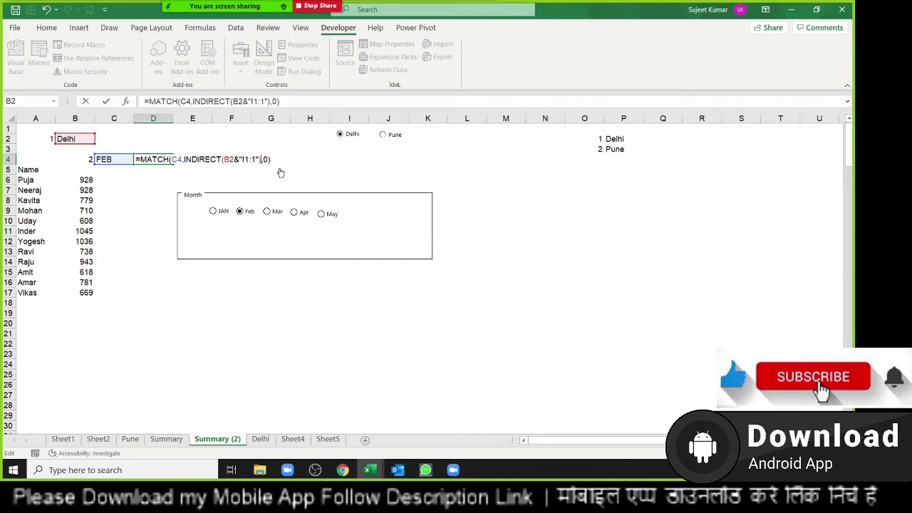
key(Return)
Start an ADDRESS formula in cell E4.
key(Up)
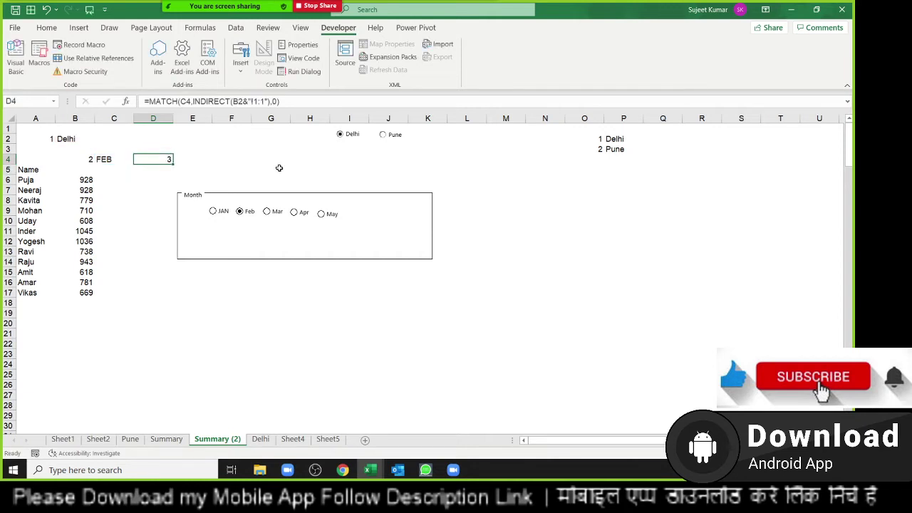
key(Right)
text(=)
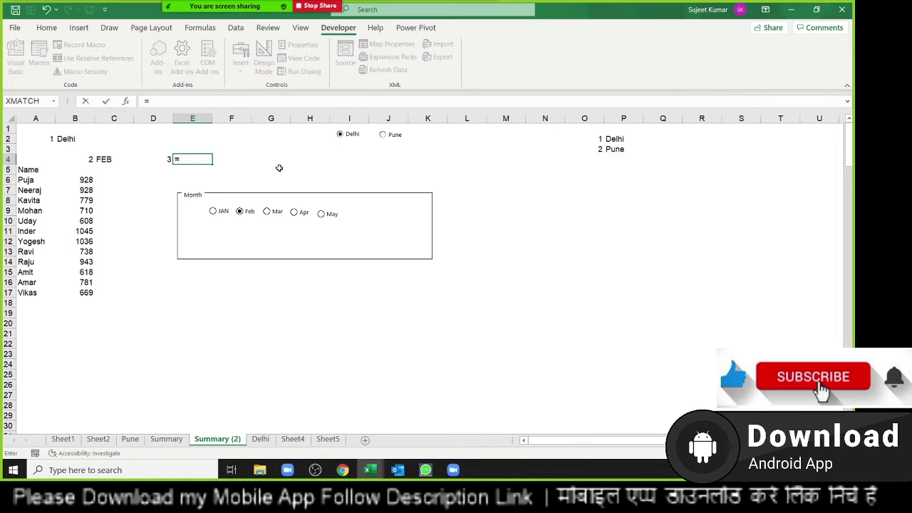
text(add)
Complete E4 as =ADDRESS(1,D4,4,,B2) with 4 - Relative, returning Delhi!C1.
key(Tab)
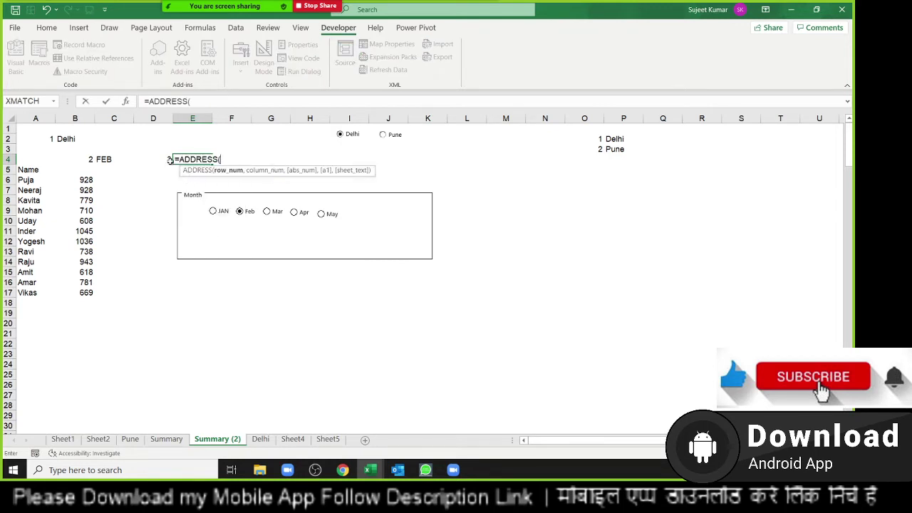
text(1)
text(,)
click(146, 159)
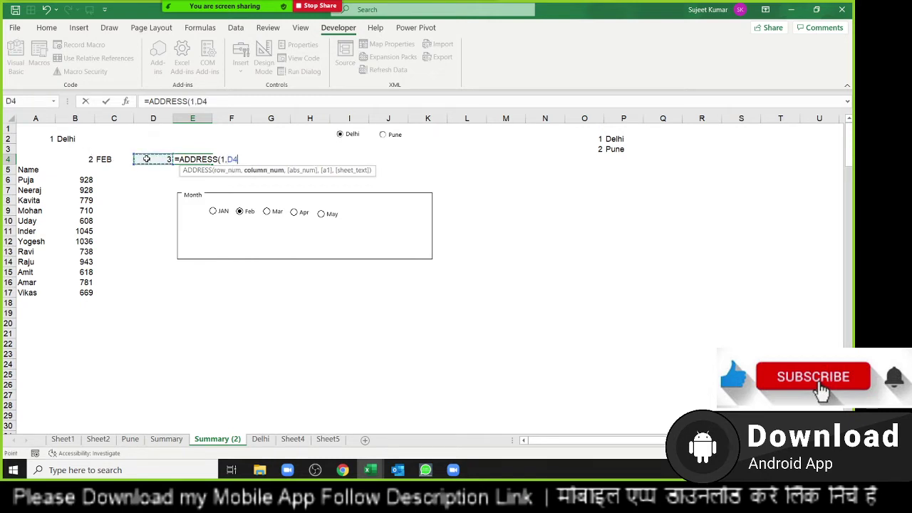
text(,)
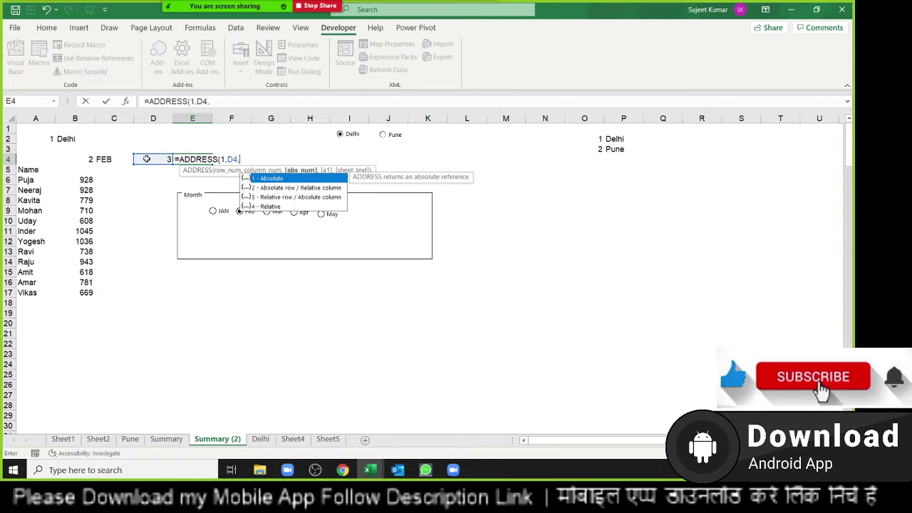
key(Down)
key(Down)
key(Down)
key(Tab)
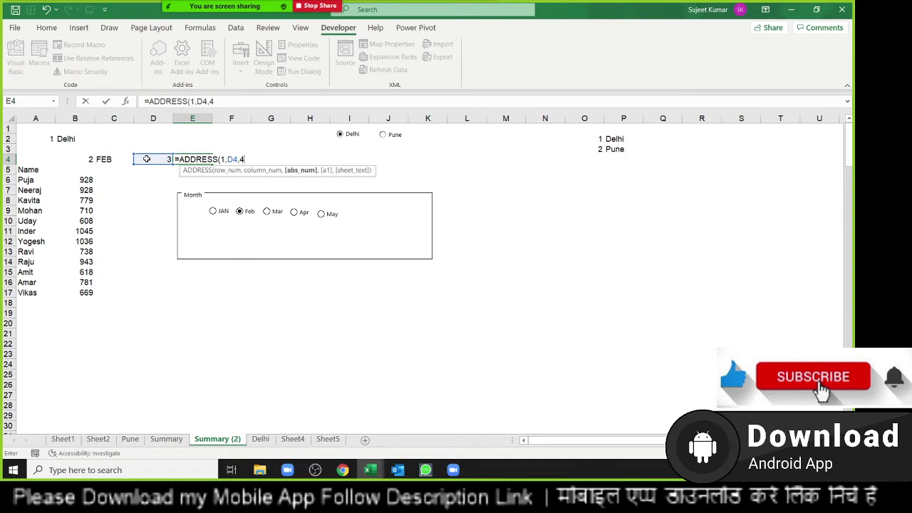
text(,4)
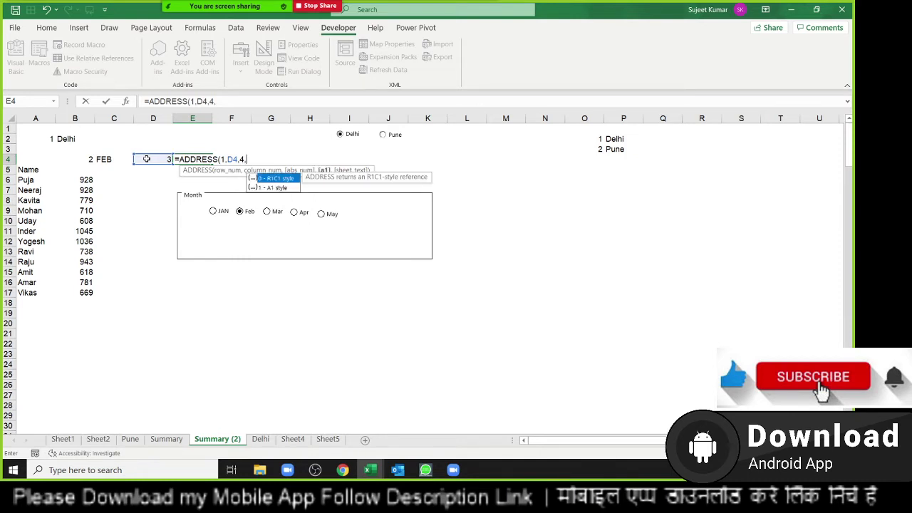
text(,)
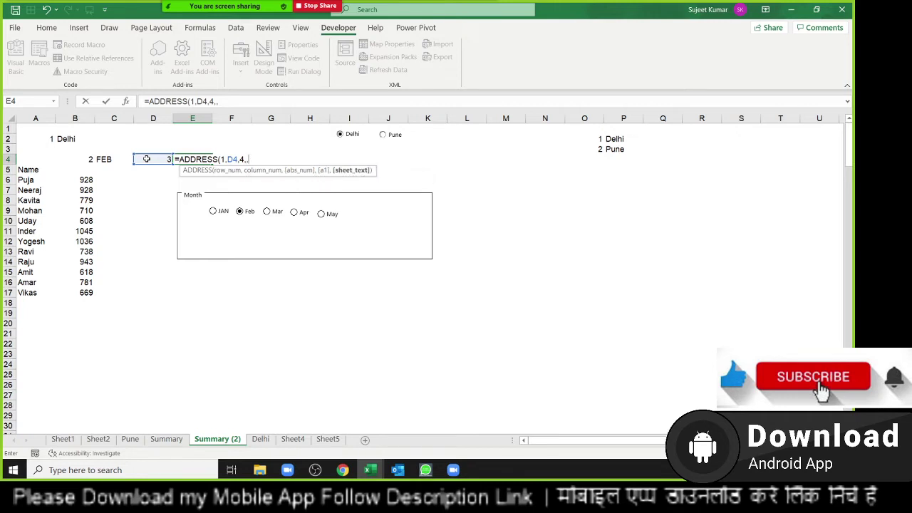
click(74, 138)
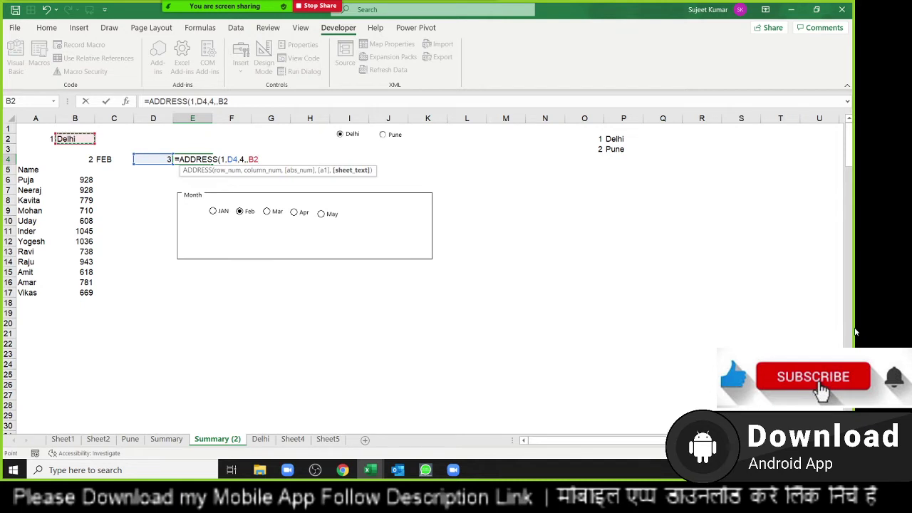
key(Return)
key(Up)
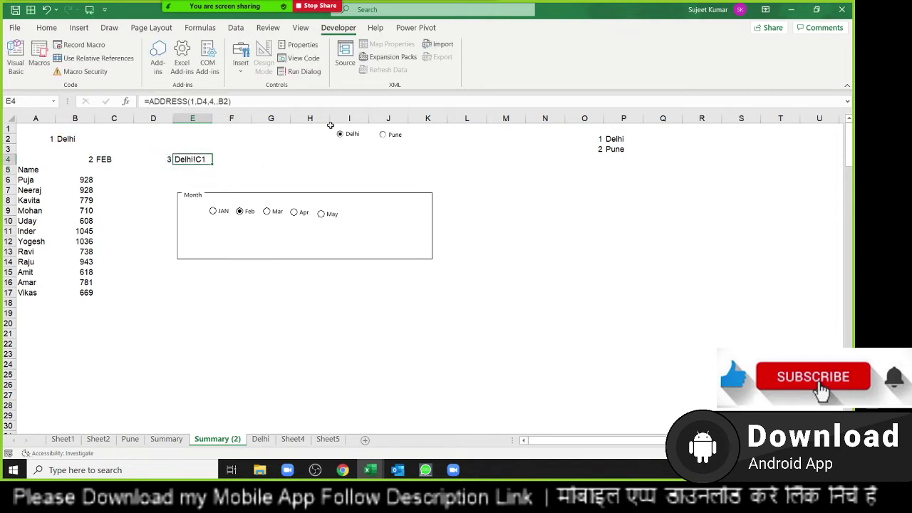
Briefly open and then close Zoom's Participants panel.
mouse_move(321, 7)
click(208, 16)
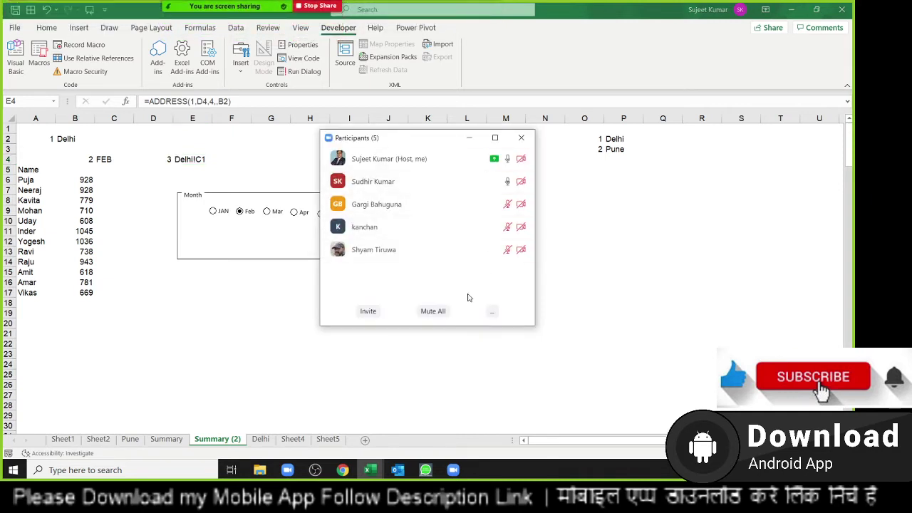
mouse_move(464, 243)
click(207, 159)
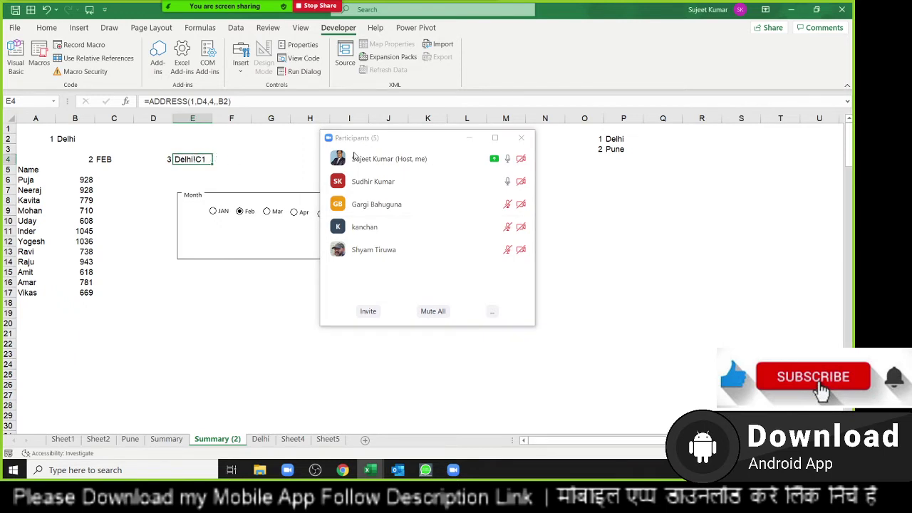
click(523, 145)
click(523, 142)
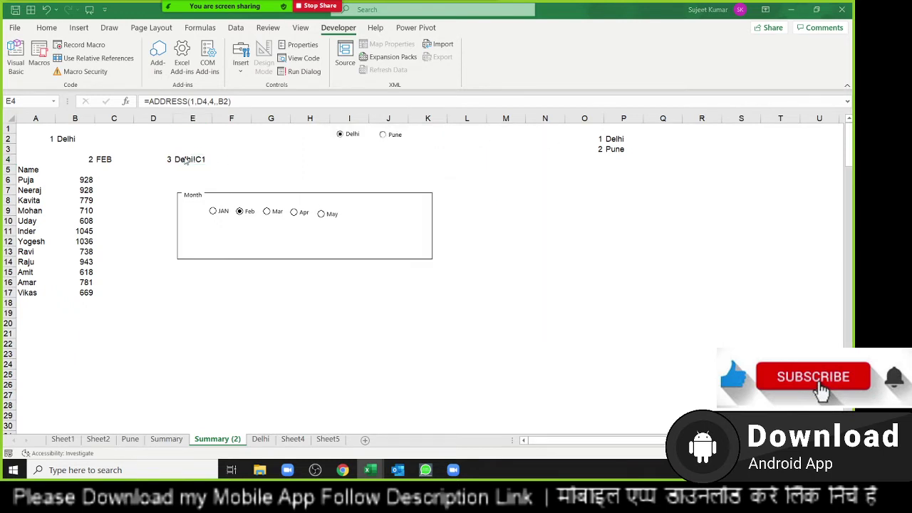
click(187, 160)
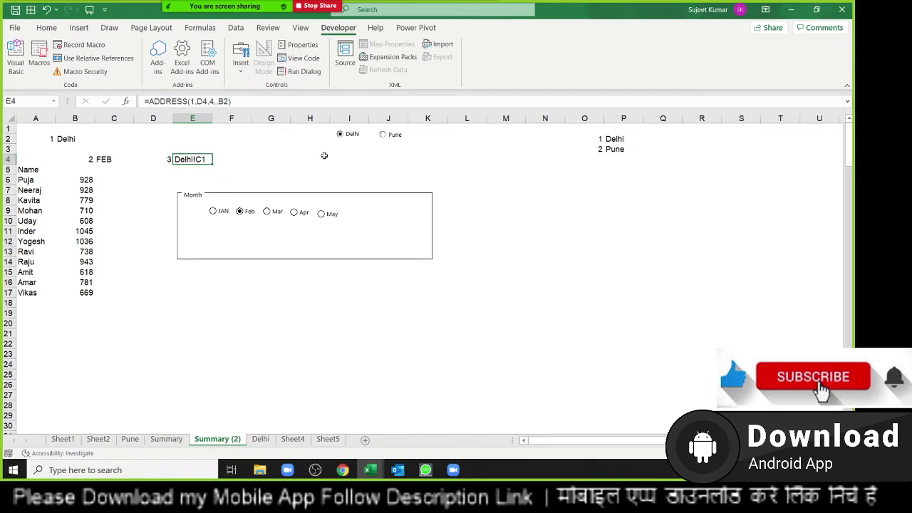
Re-enter E4 as the shorter =ADDRESS(1,D4) without the sheet name.
text(=addr)
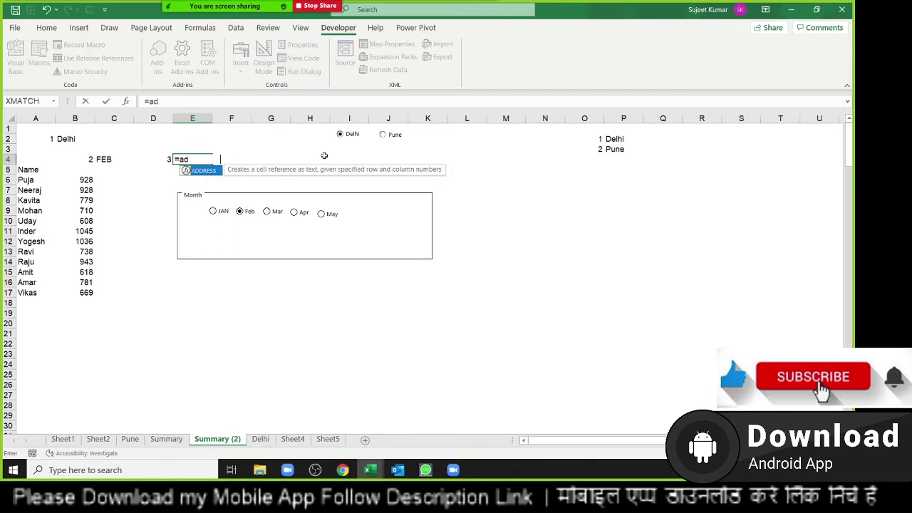
key(Tab)
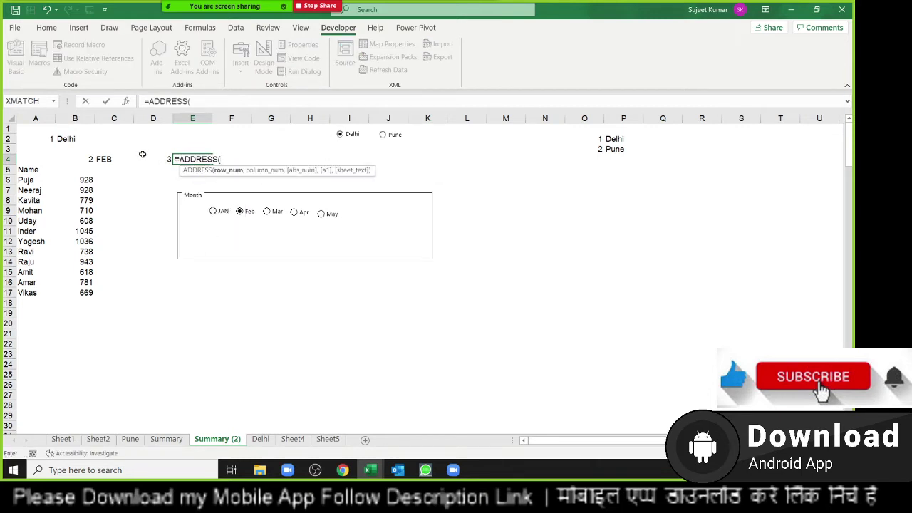
text(1,)
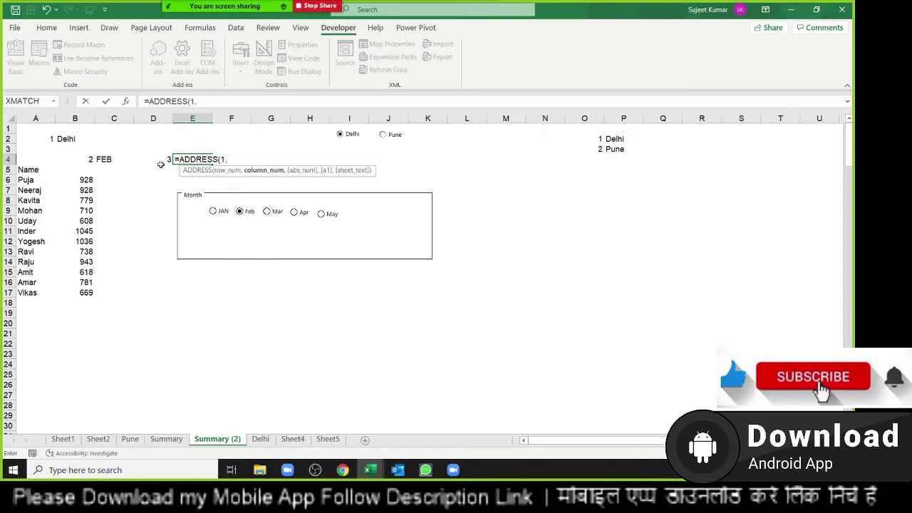
click(161, 159)
key(Return)
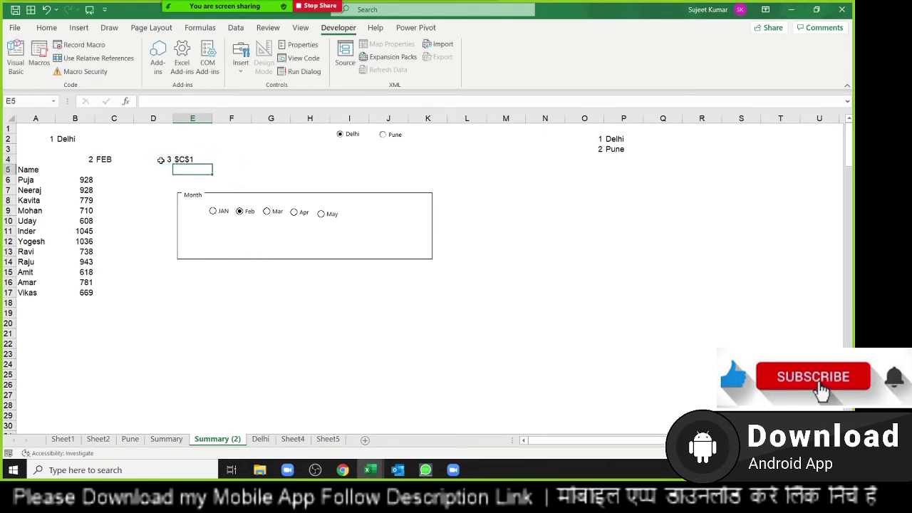
key(Up)
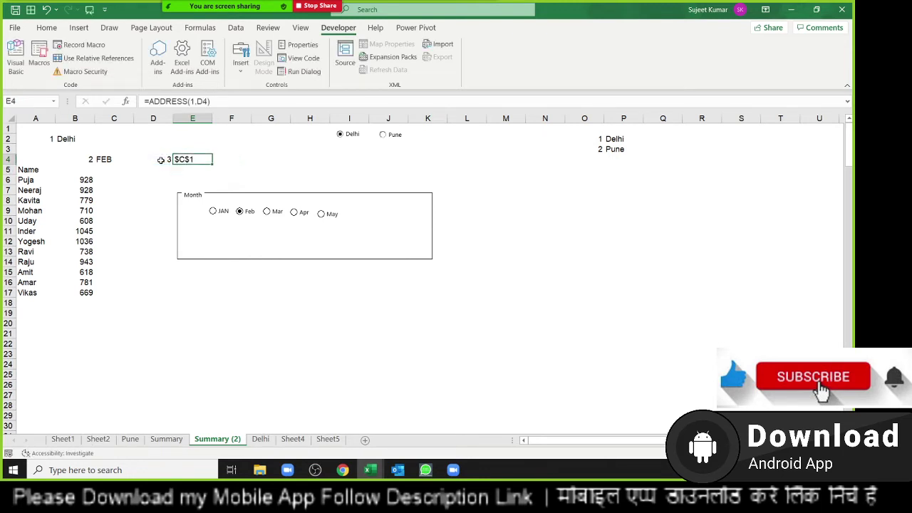
Add the 4 - Relative abs_num argument so E4 holds =ADDRESS(1,D4,4), returning C1.
double_click(181, 160)
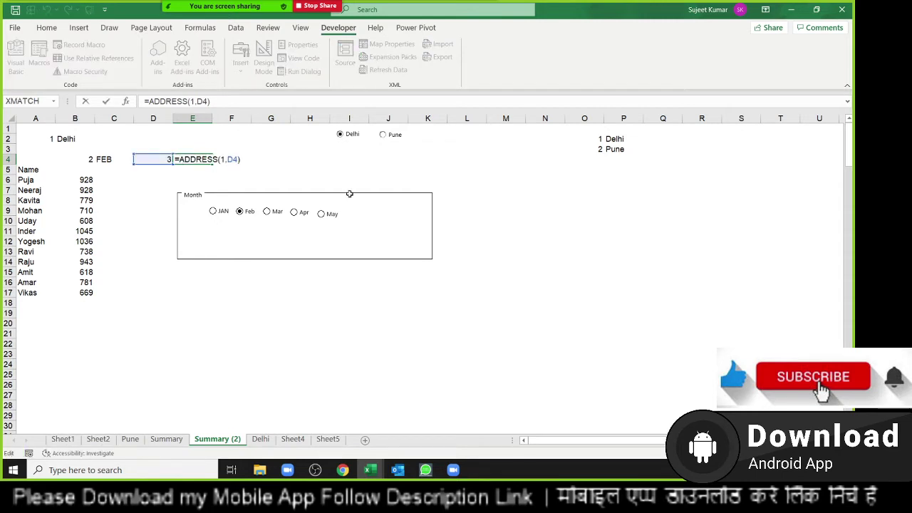
key(Right)
key(Right)
key(Right)
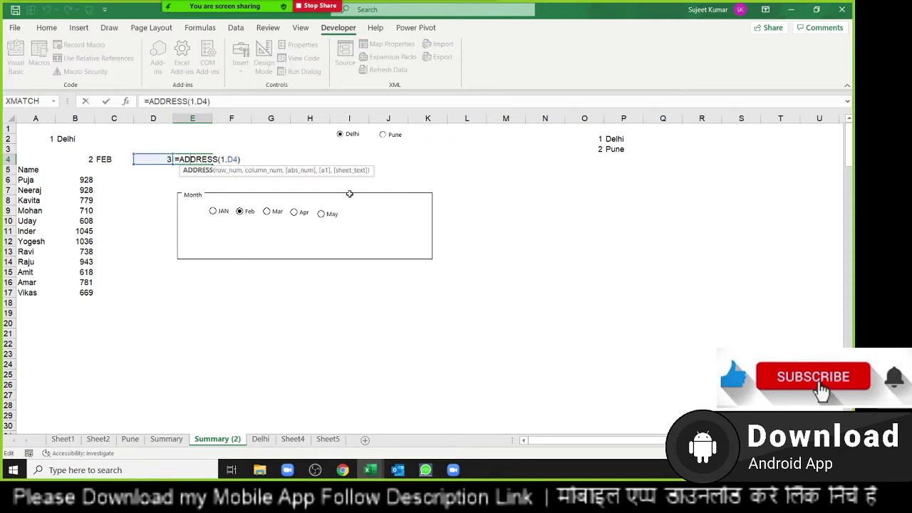
key(Right)
key(Right)
key(Right)
key(Right)
key(Right)
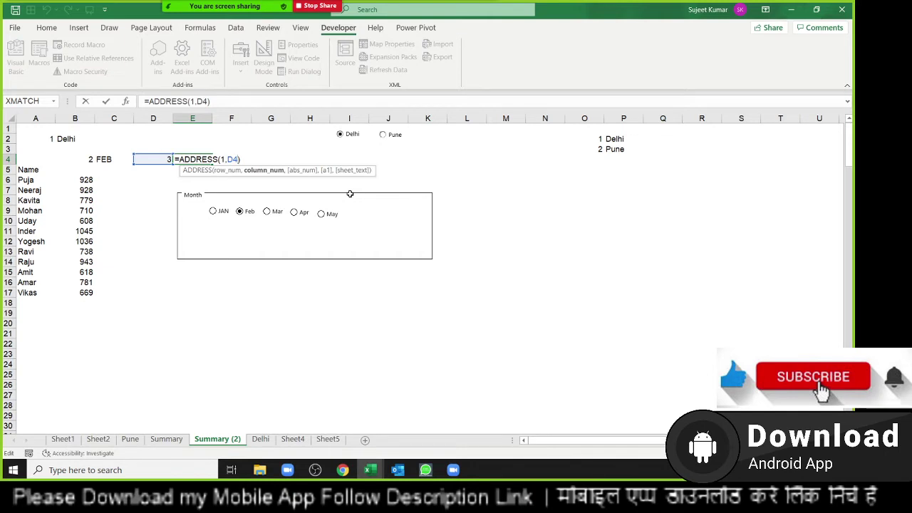
text(,,)
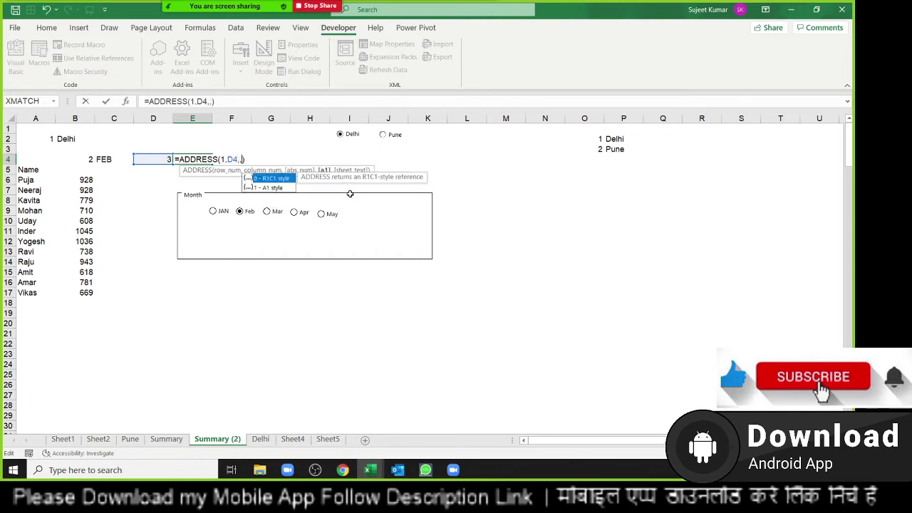
key(BackSpace)
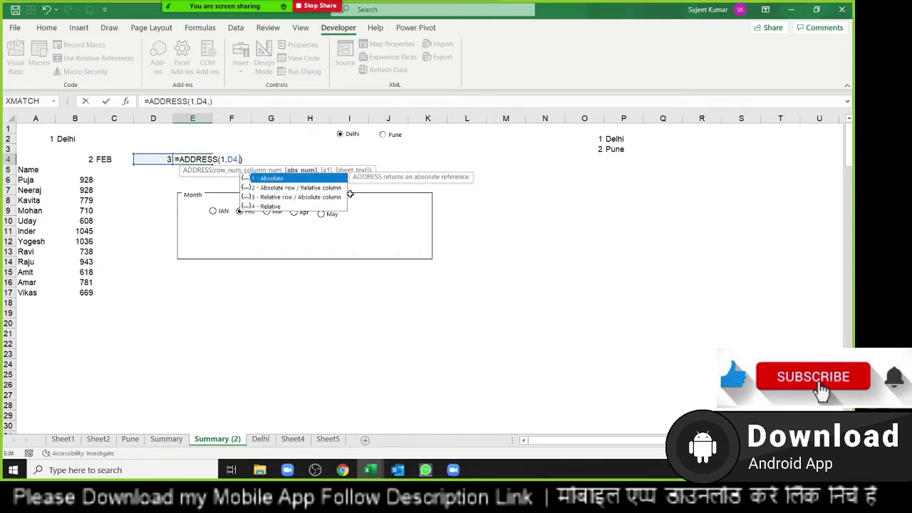
key(Down)
key(Down)
key(Down)
key(Tab)
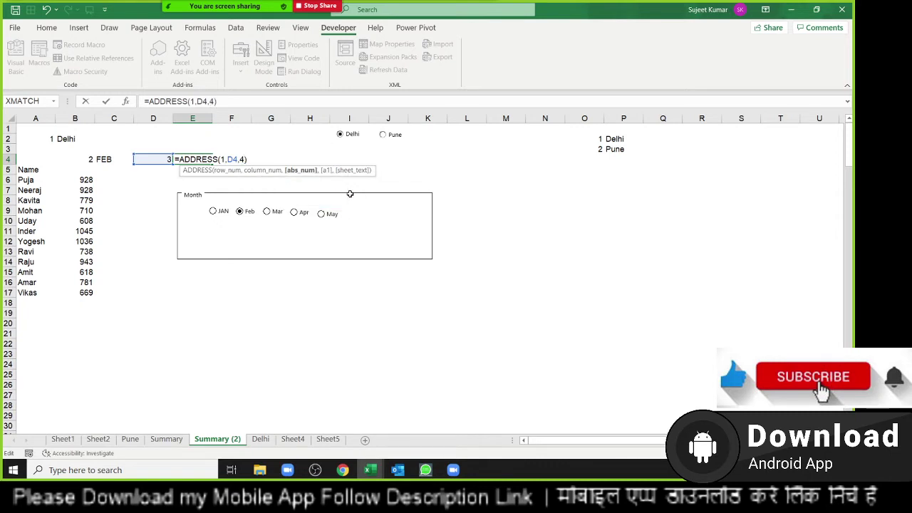
key(Return)
key(Up)
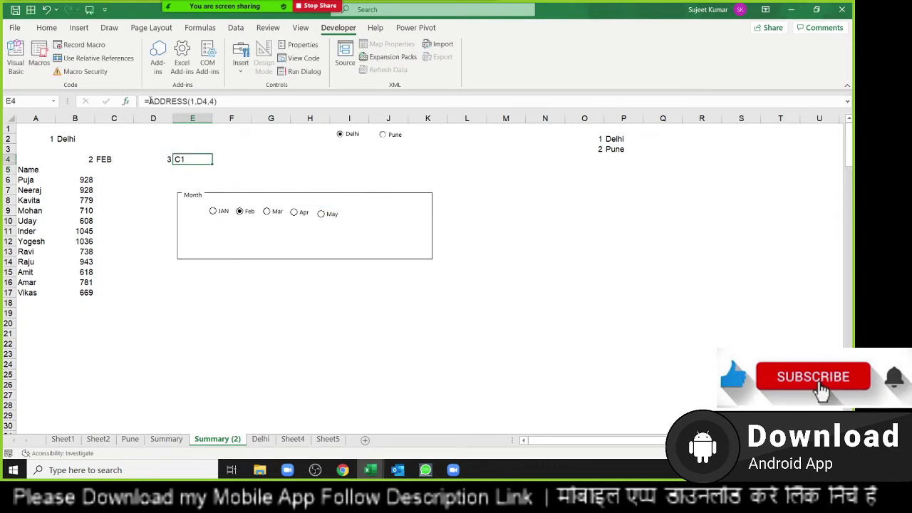
click(203, 103)
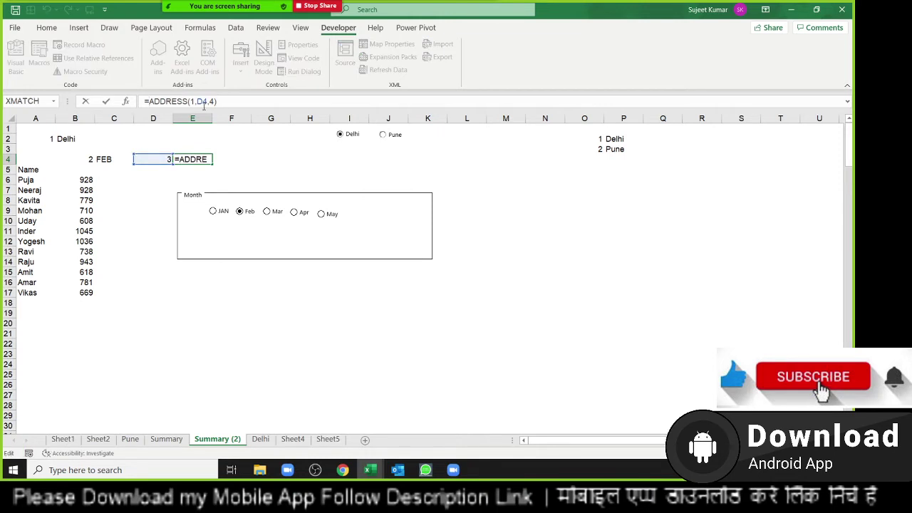
Wrap E4's ADDRESS in LEFT(ADDRESS(1,D4,4),1) to return the column letter C.
text(le)
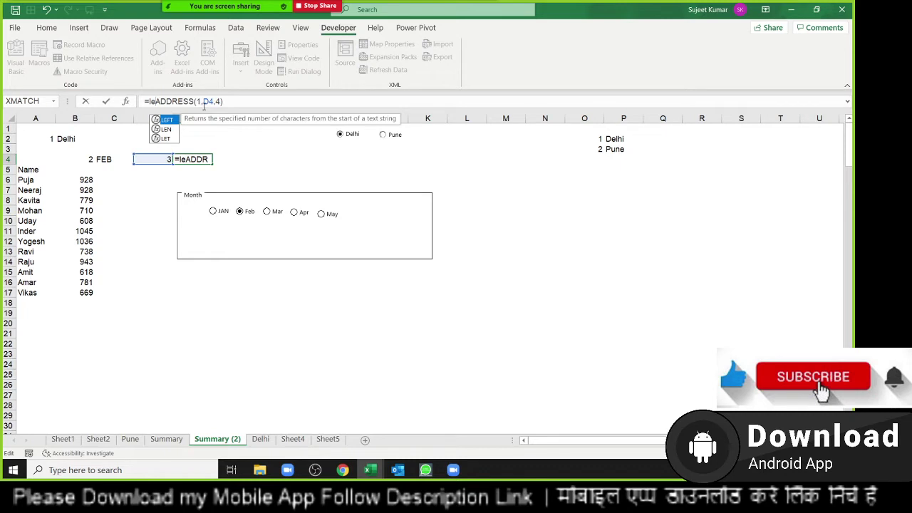
key(Tab)
click(245, 102)
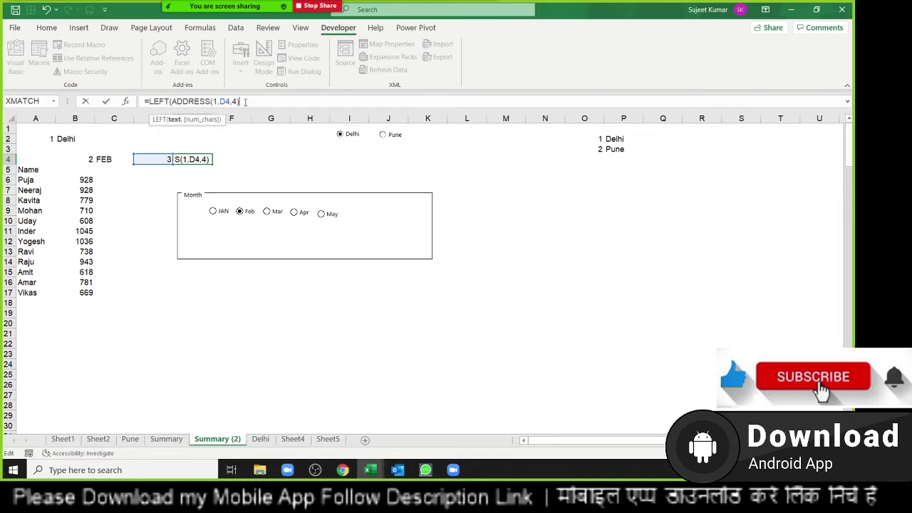
text(,1)
key(Return)
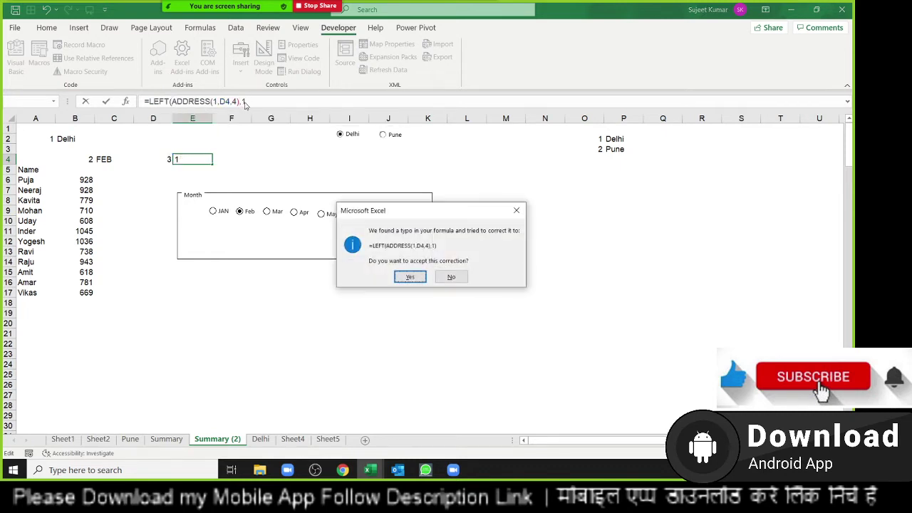
key(Return)
key(Up)
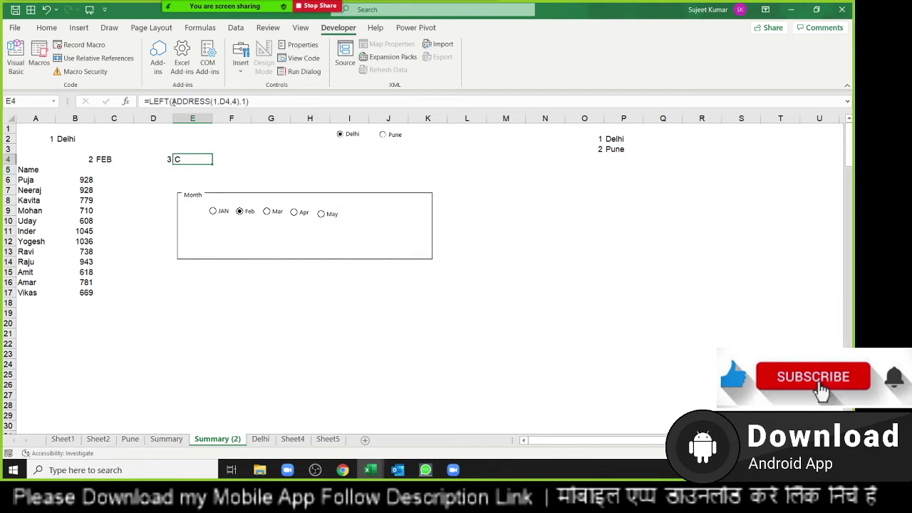
Append &":"& and a second LEFT(ADDRESS(1,D4,4),1) so E4 returns C:C.
drag(248, 102, 145, 111)
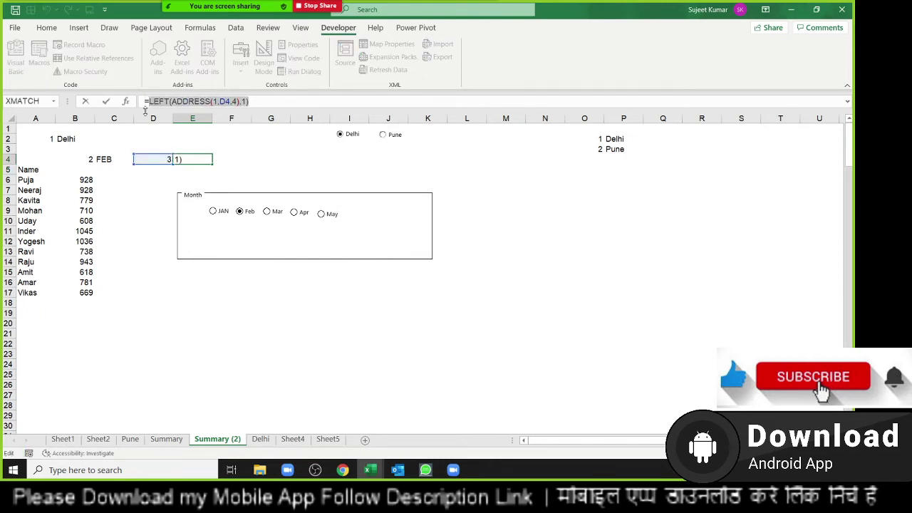
click(309, 98)
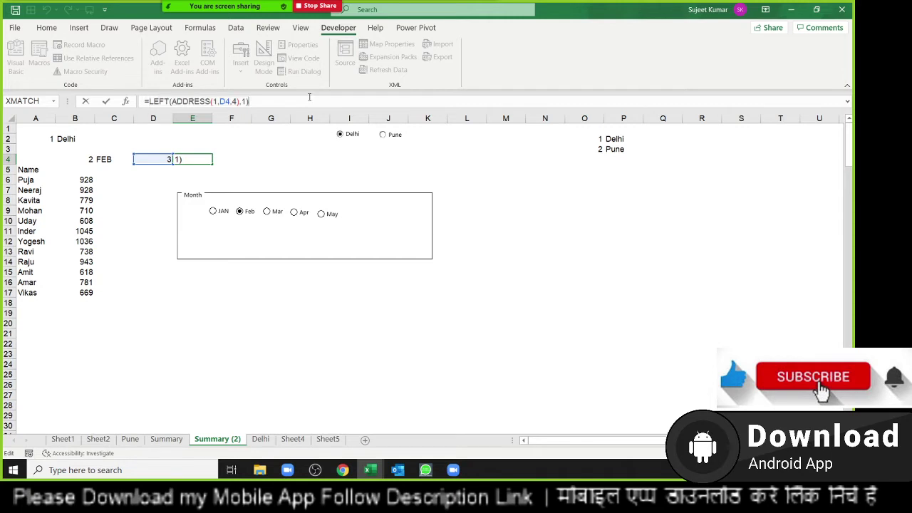
text(&)
text(":")
text(&)
text(LEFT(ADDRESS(1,D4,4),1))
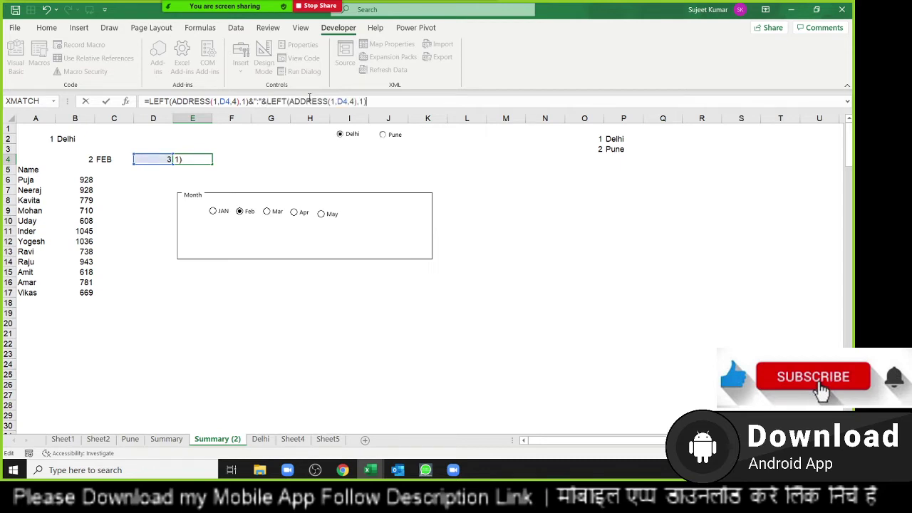
key(Return)
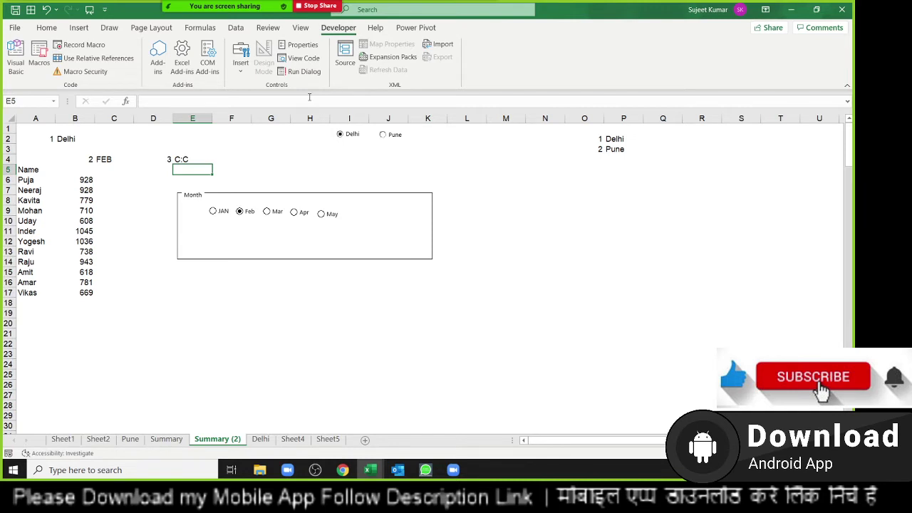
key(Up)
key(Left)
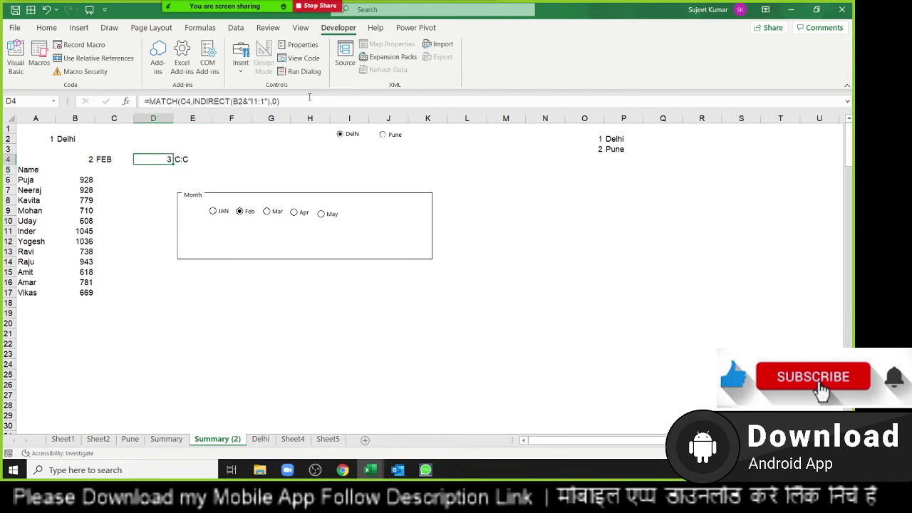
key(Left)
key(Left)
key(Down)
key(Down)
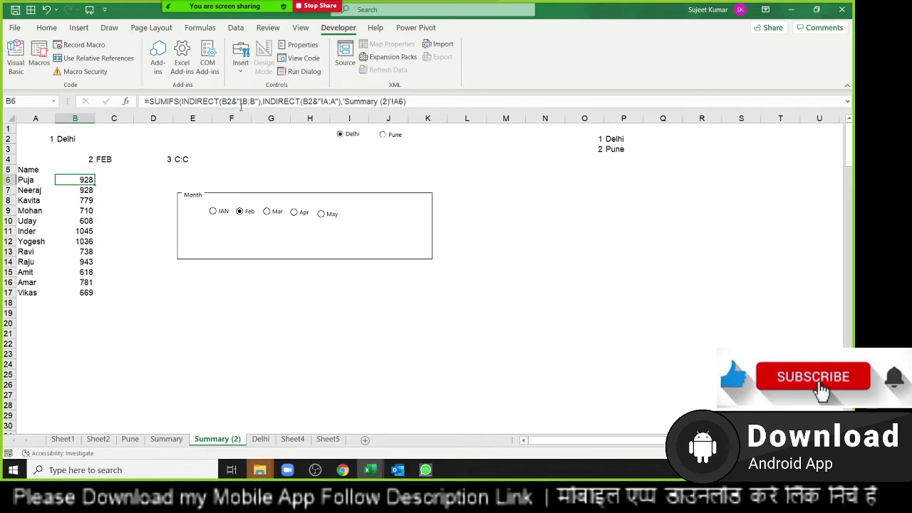
Replace the fixed !B:B sum range in B6's SUMIFS INDIRECT with "!"&E4.
double_click(81, 180)
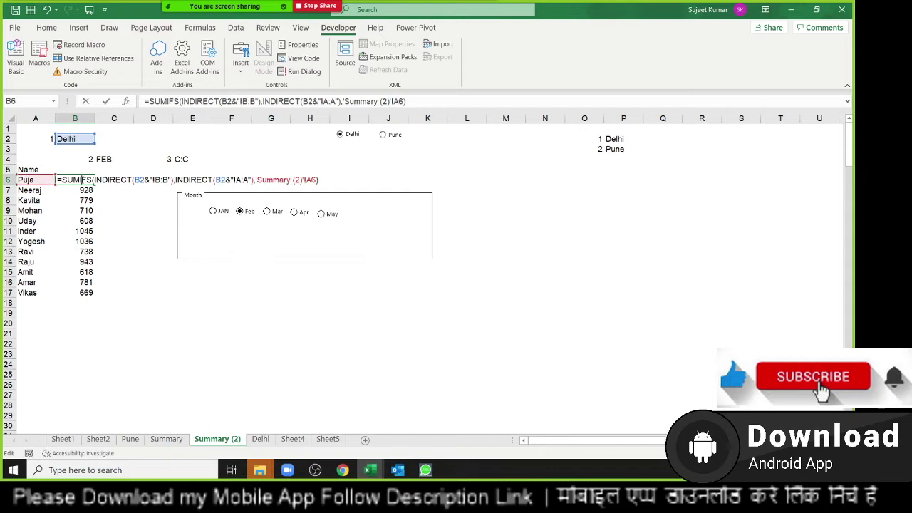
click(152, 179)
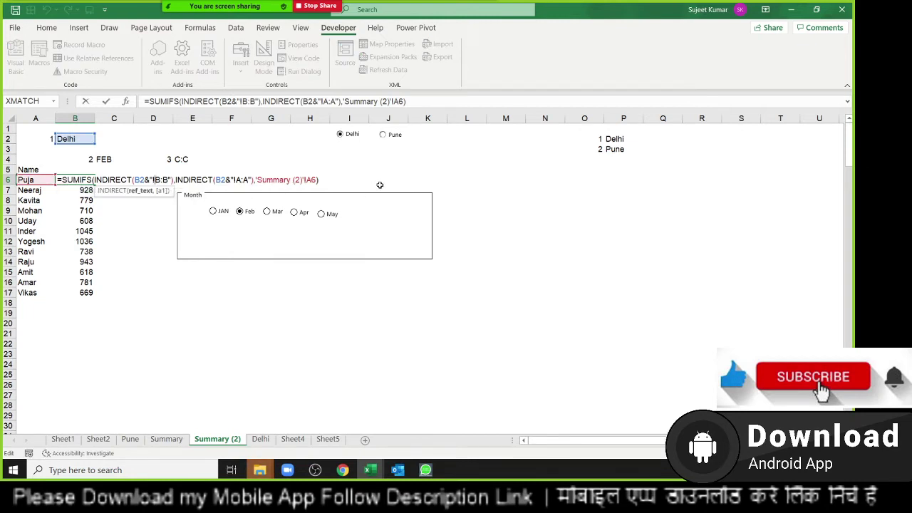
key(Delete)
key(Delete)
key(Delete)
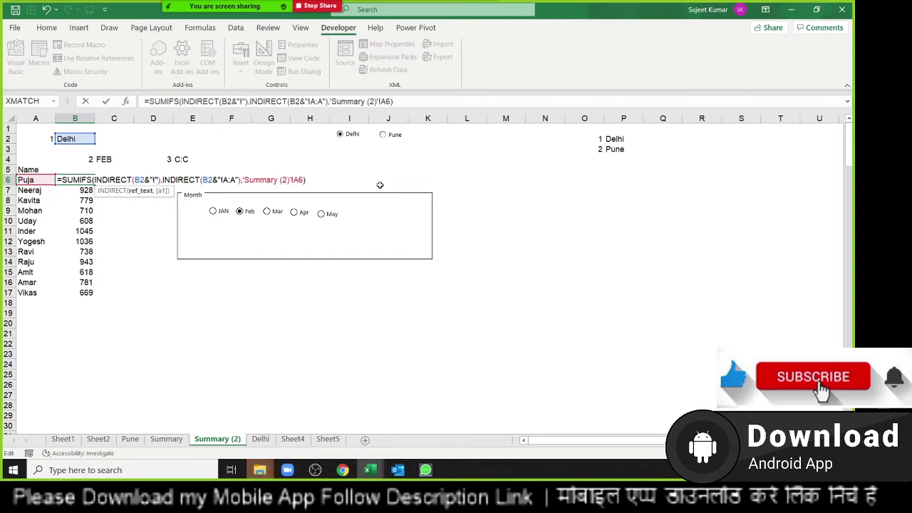
text(&)
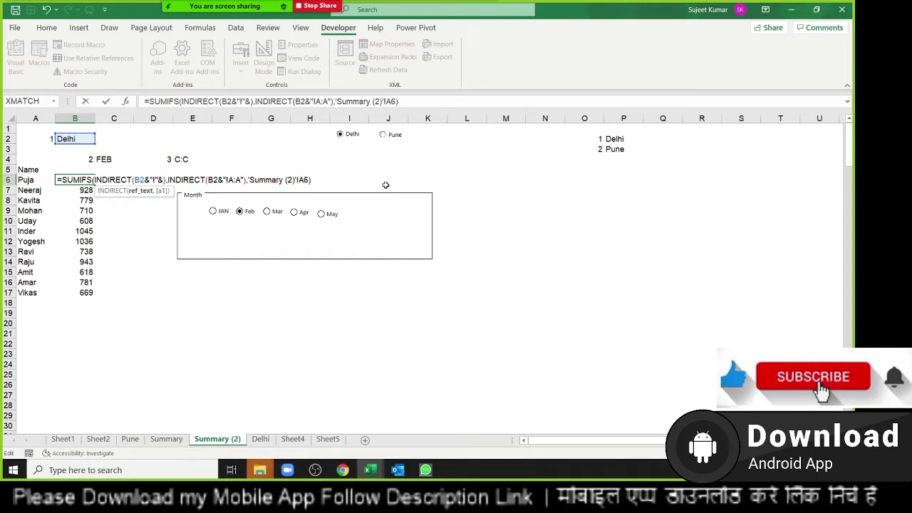
click(178, 160)
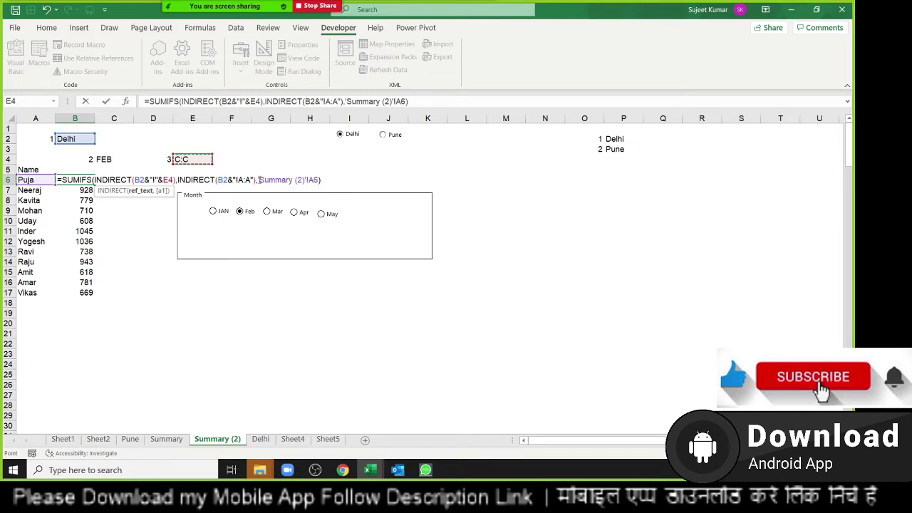
Replace the !A:A criteria range with "!"&E4 too, then switch the month to JAN.
click(237, 179)
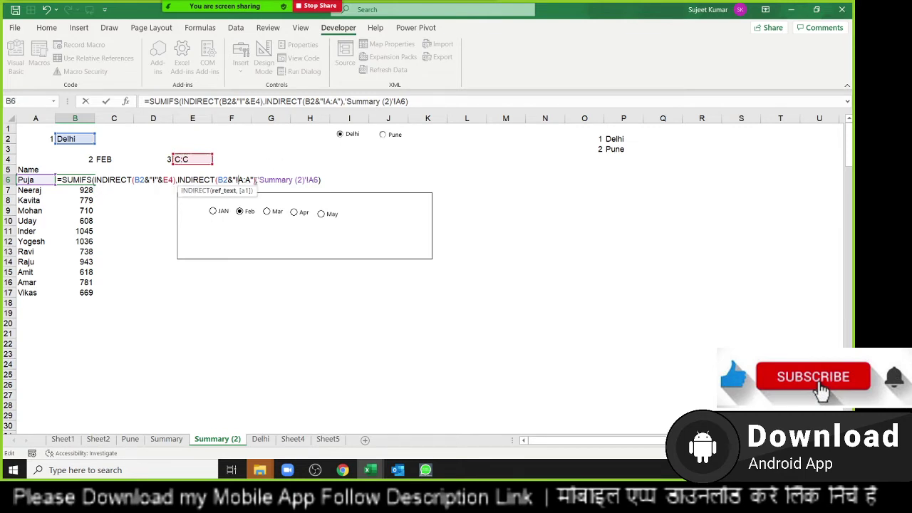
key(Delete)
key(Delete)
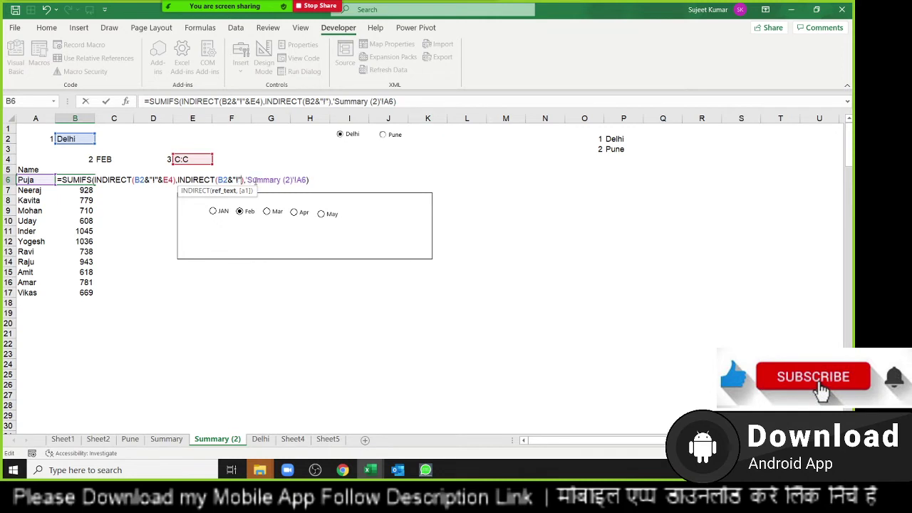
text(&)
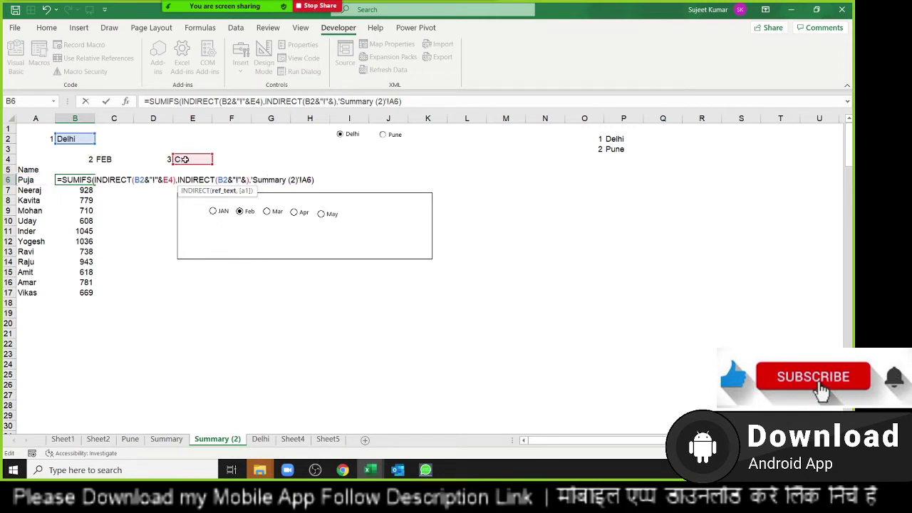
click(186, 160)
key(Return)
key(Up)
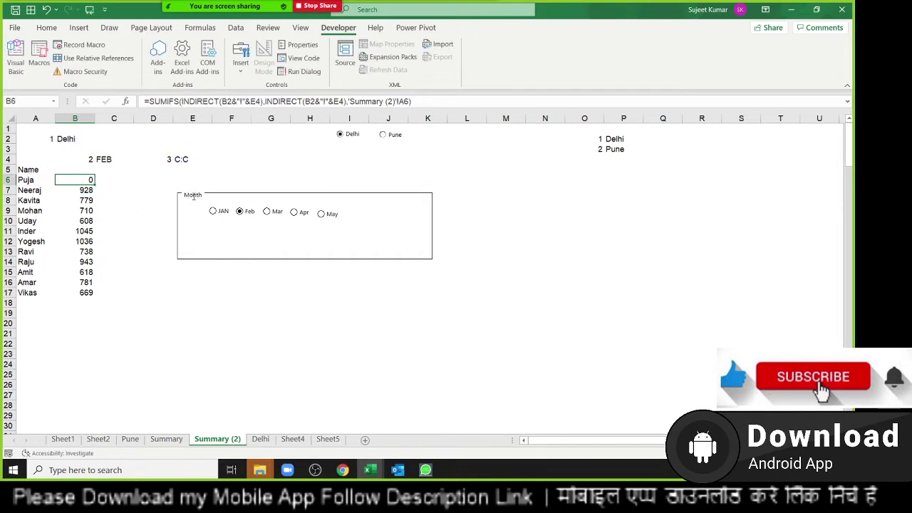
click(213, 213)
double_click(93, 181)
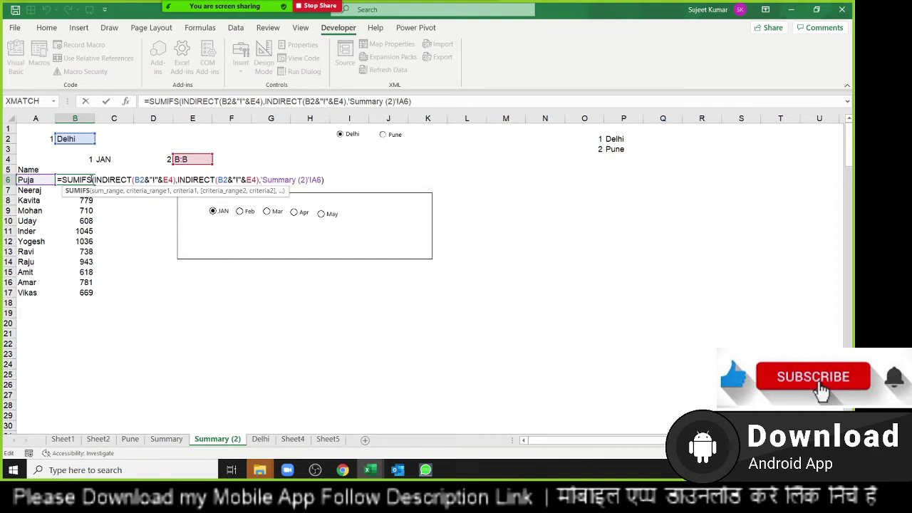
Change B6's second INDIRECT criteria range from &E4 to B2&"!A:A" so Puja shows 928.
key(ctrl+Return)
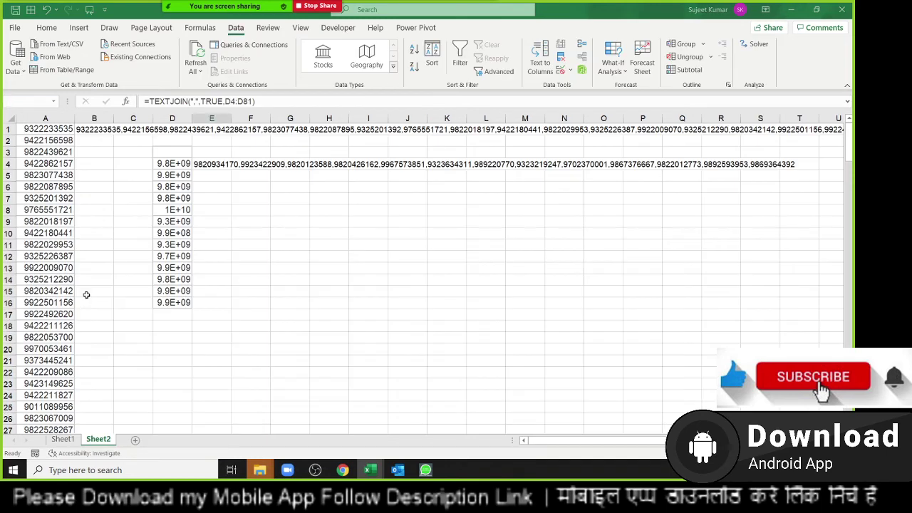
key(Delete)
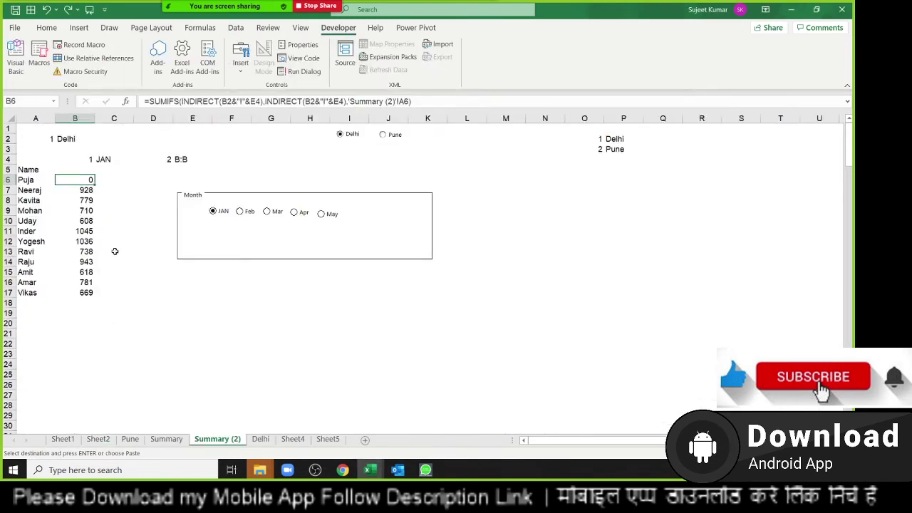
double_click(80, 182)
click(157, 181)
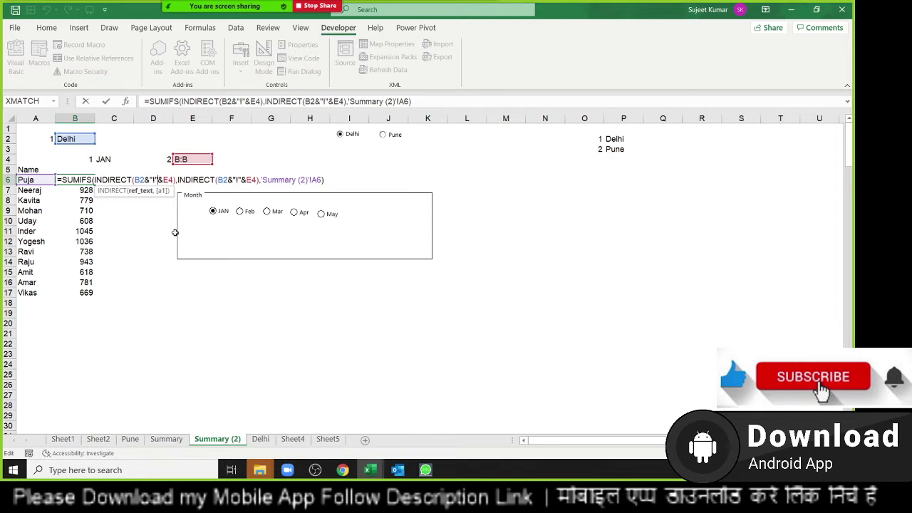
key(Right)
key(Right)
key(Right)
key(Right)
key(Right)
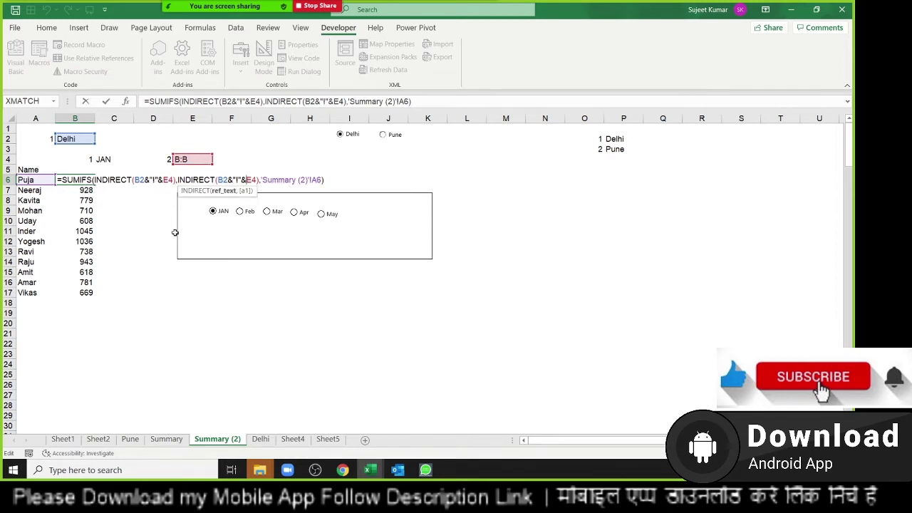
key(Delete)
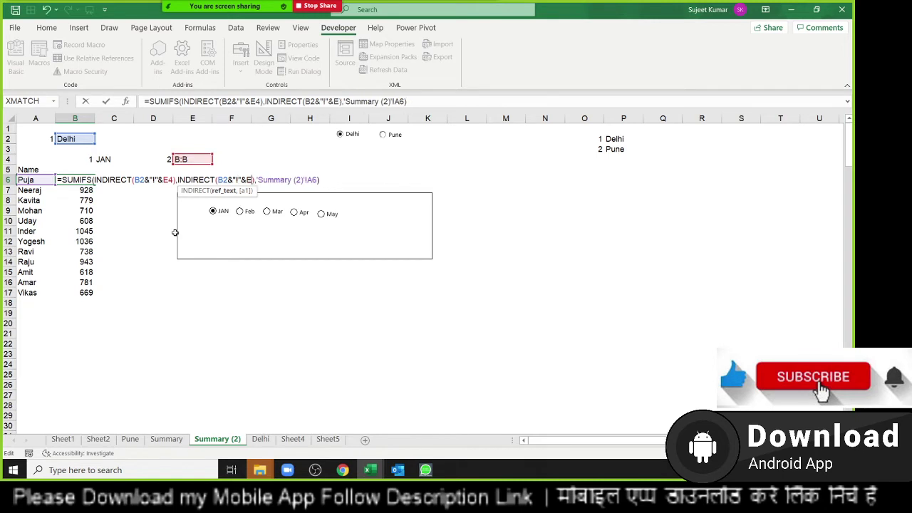
key(BackSpace)
key(BackSpace)
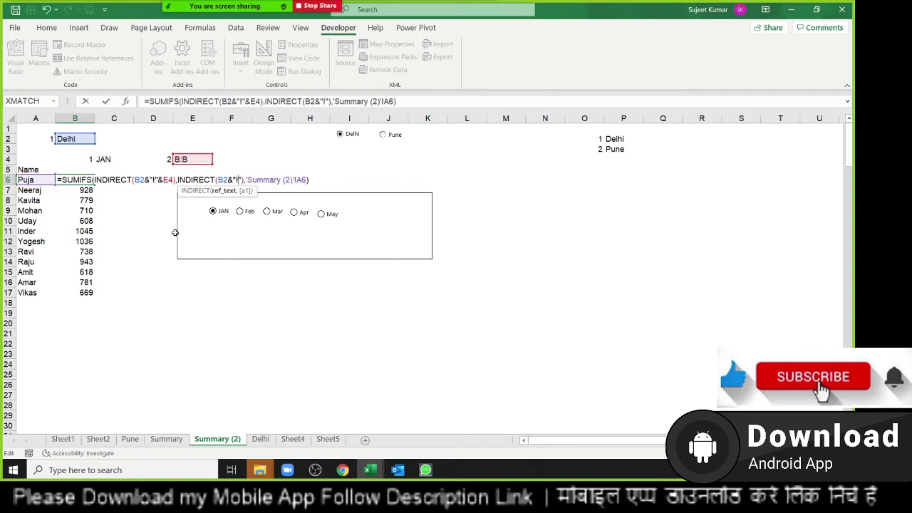
text(A:A)
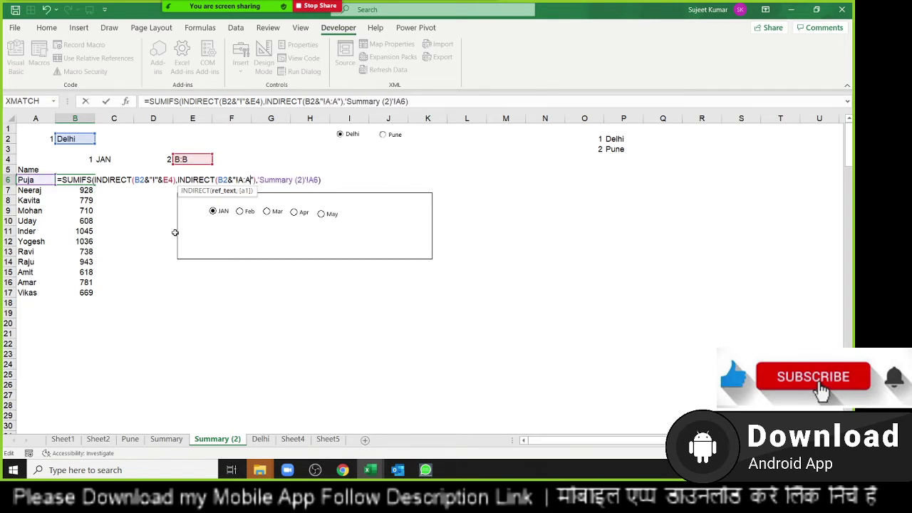
key(Return)
key(Up)
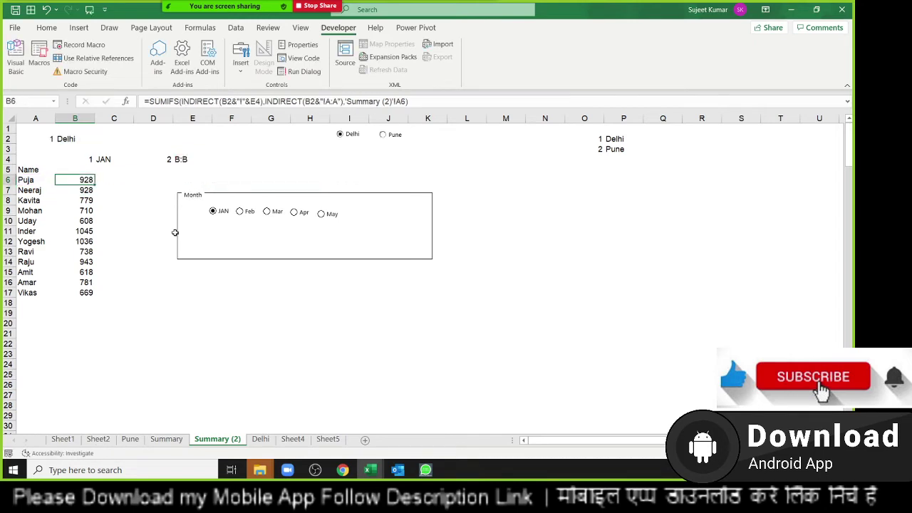
Make $E$4 and both $B$2 references absolute in B6, then fill the formula down to B17.
click(129, 439)
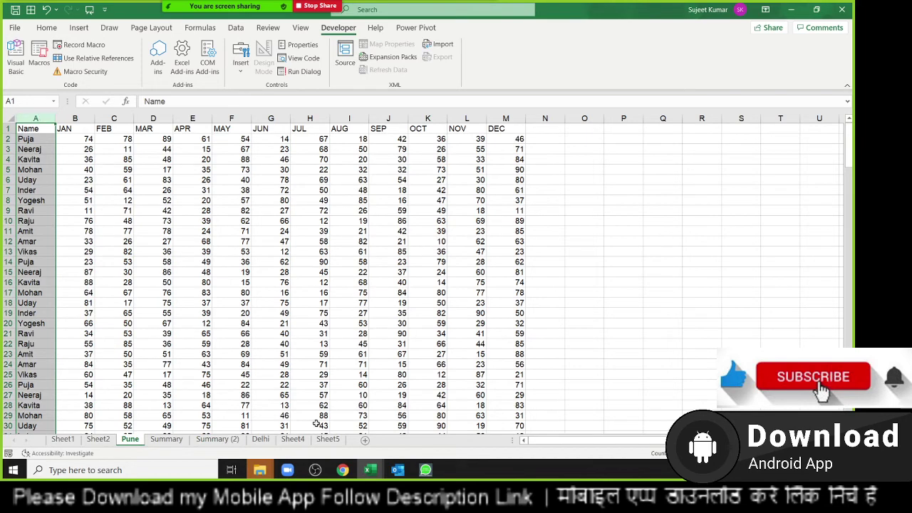
click(241, 440)
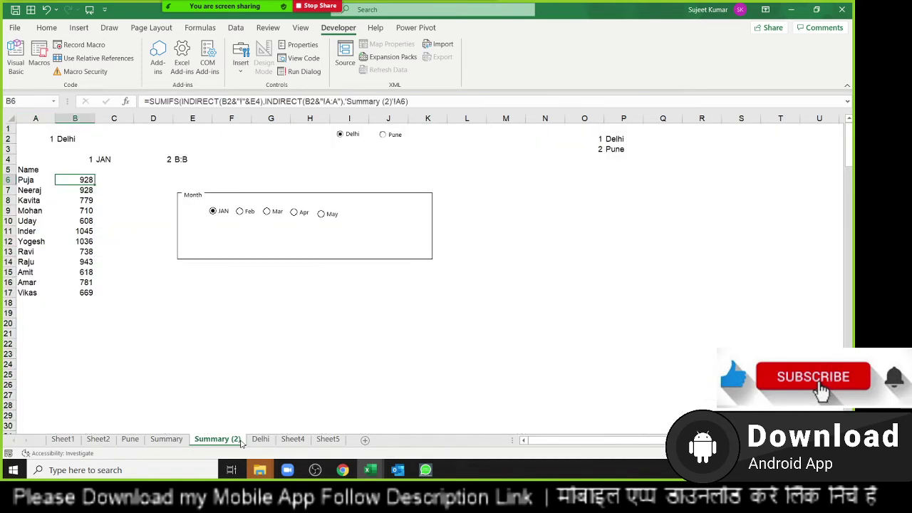
double_click(82, 182)
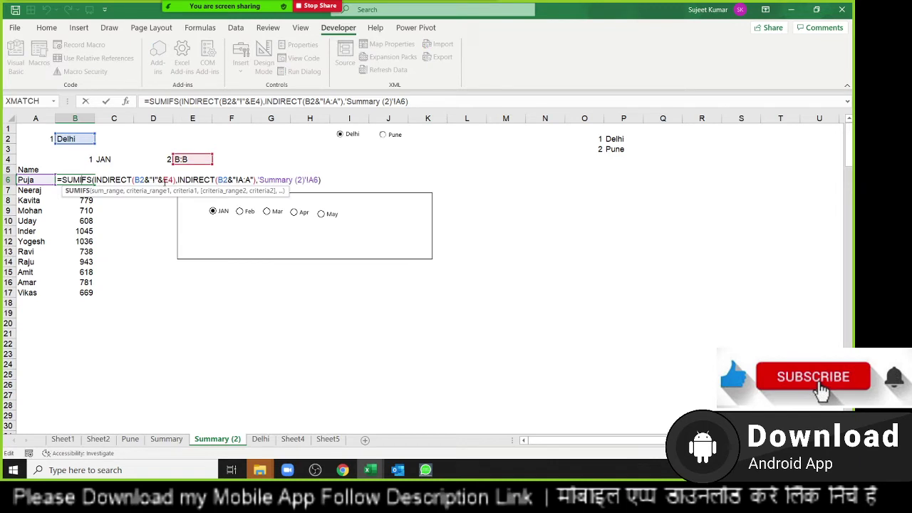
click(165, 180)
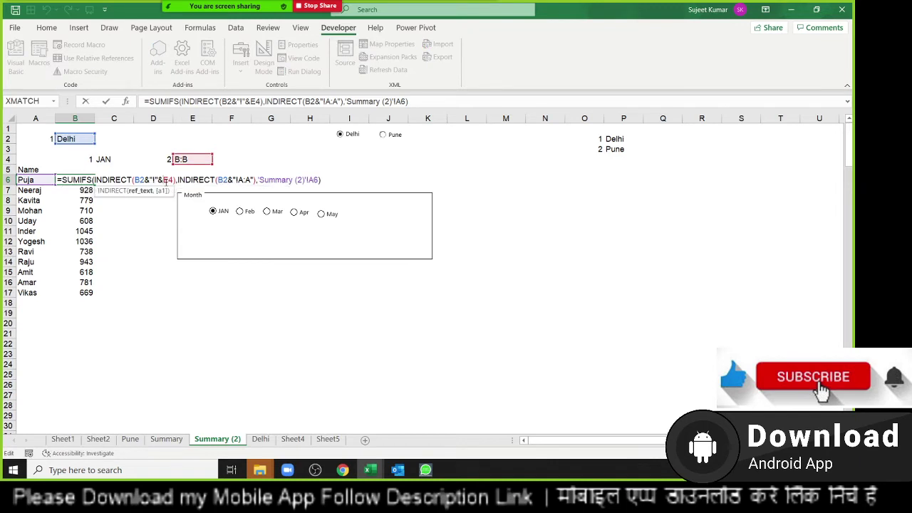
key(F4)
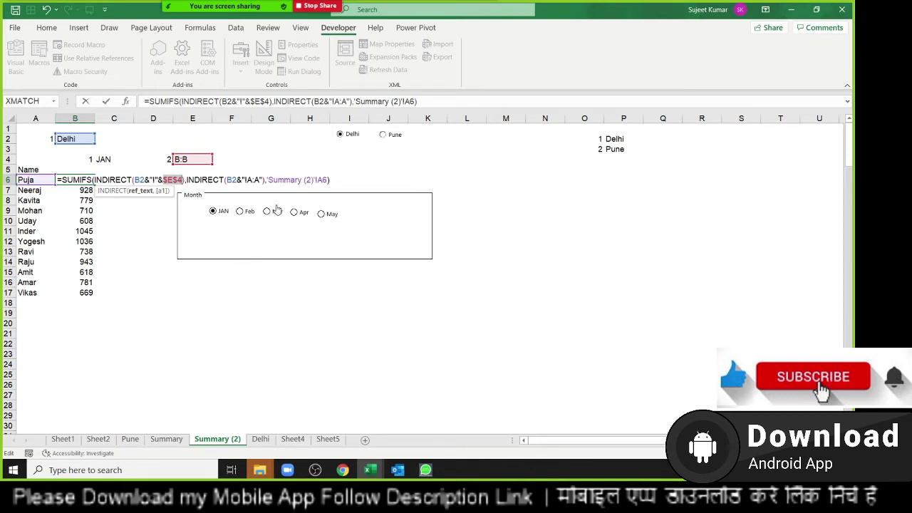
click(141, 179)
key(F4)
click(241, 179)
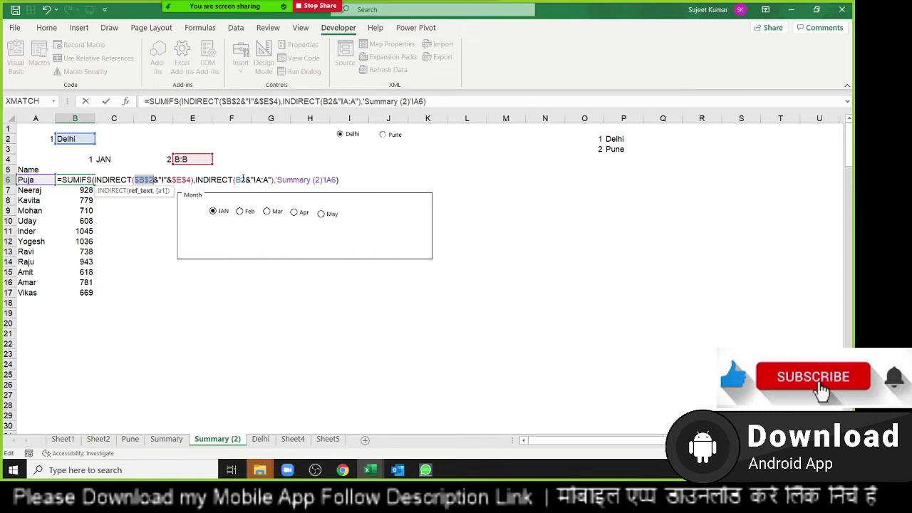
key(F4)
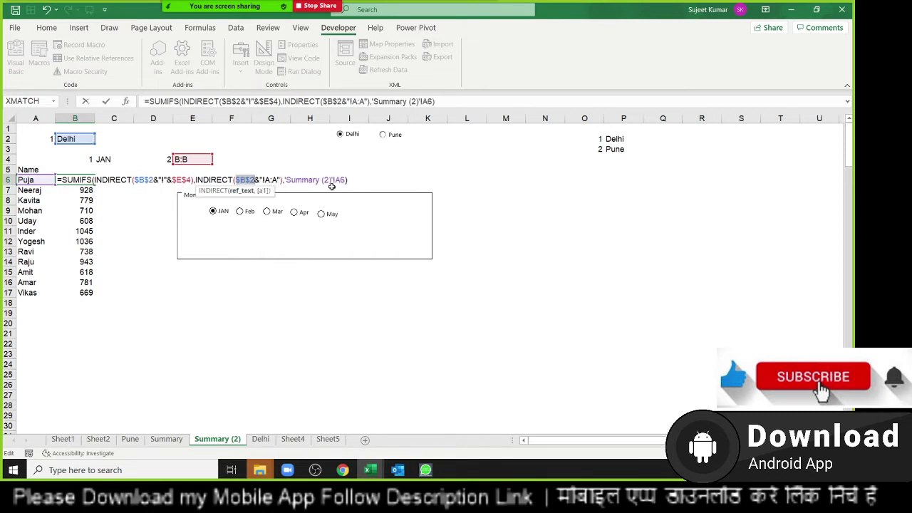
key(Return)
key(Up)
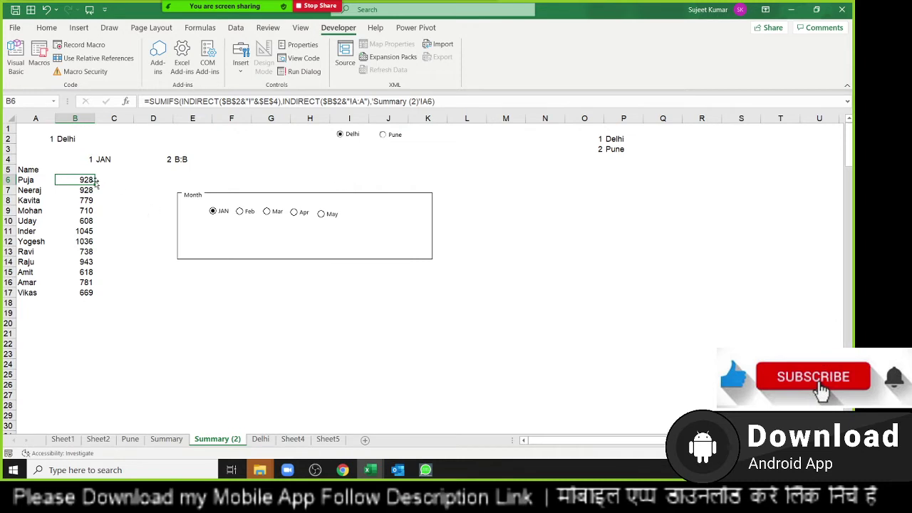
double_click(95, 184)
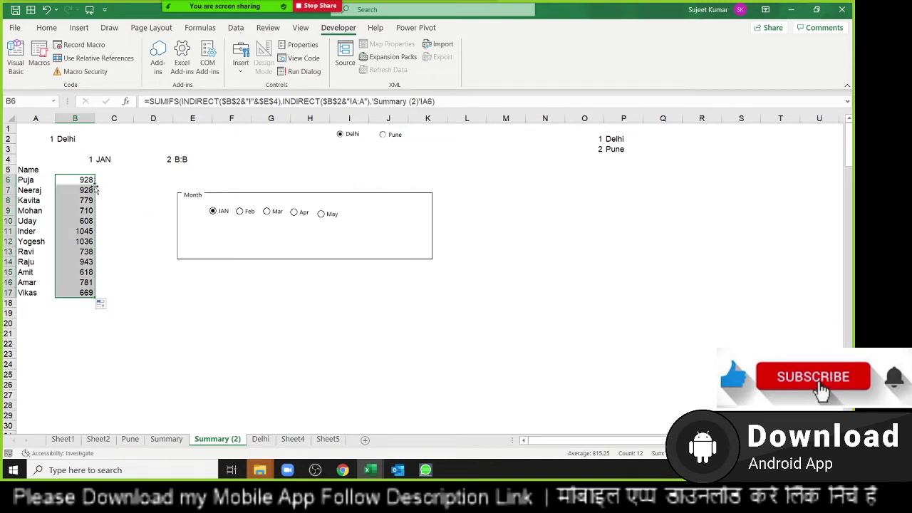
click(170, 280)
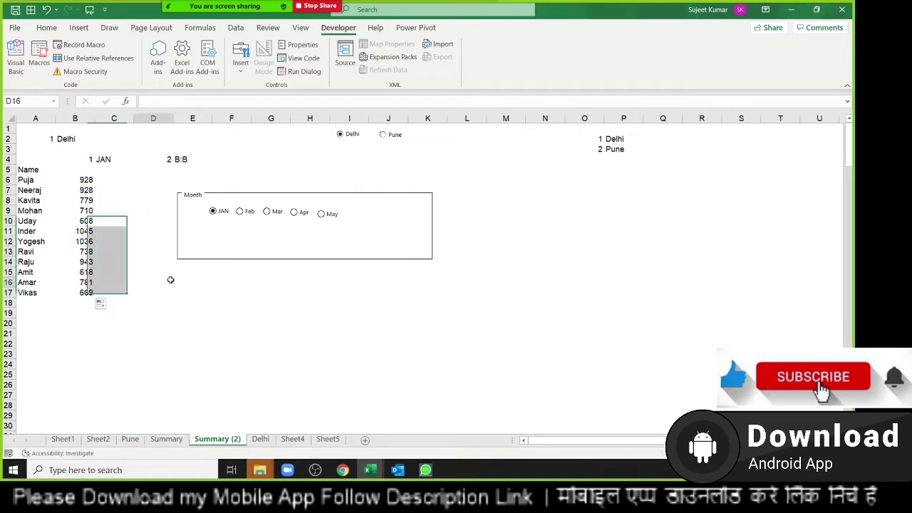
Test the FEB–May and Delhi/Pune options, ending on Pune with JAN (Puja 748, Mohan 1044).
click(242, 212)
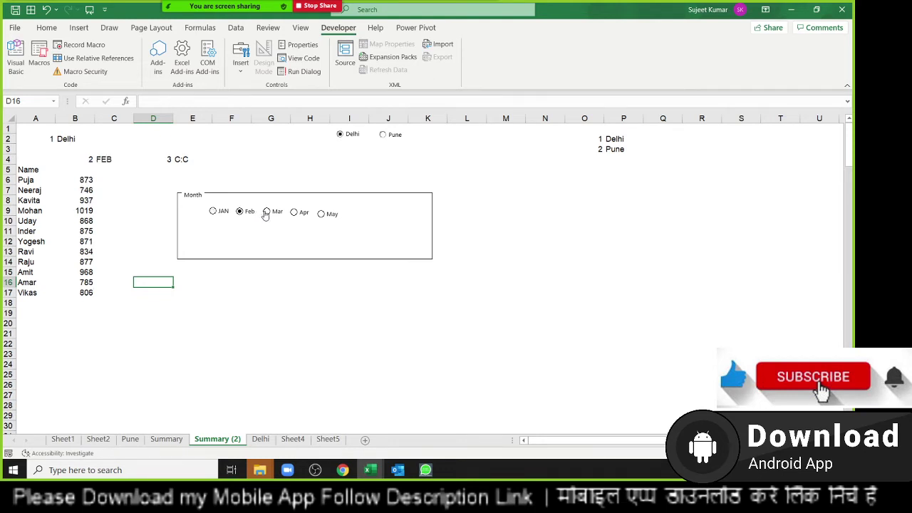
click(267, 214)
click(296, 215)
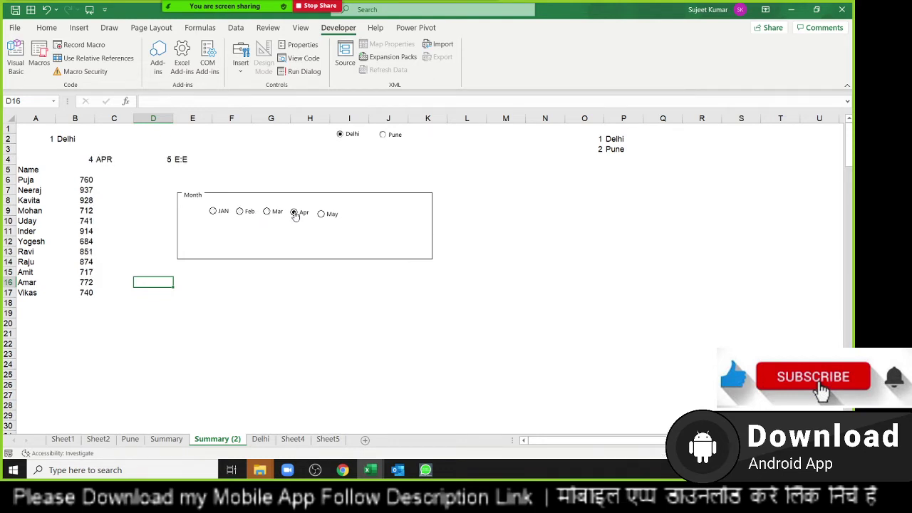
click(385, 137)
click(321, 213)
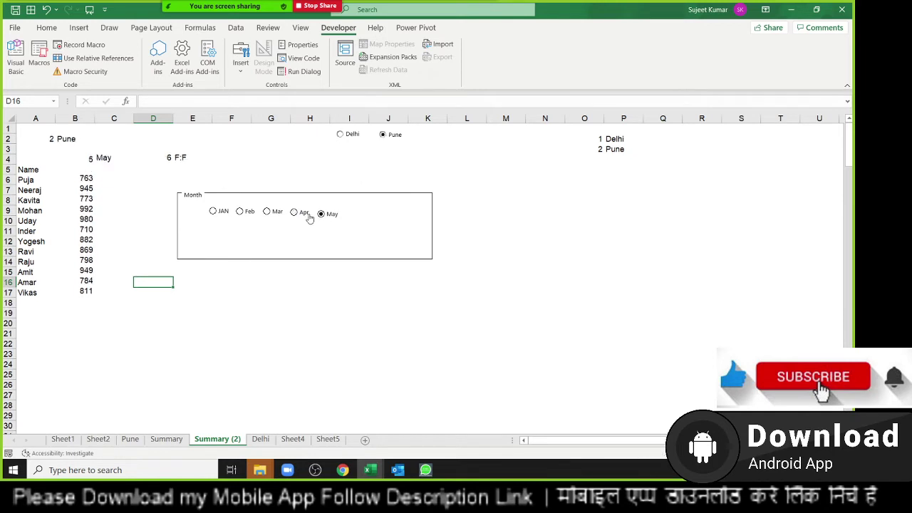
click(269, 214)
click(340, 137)
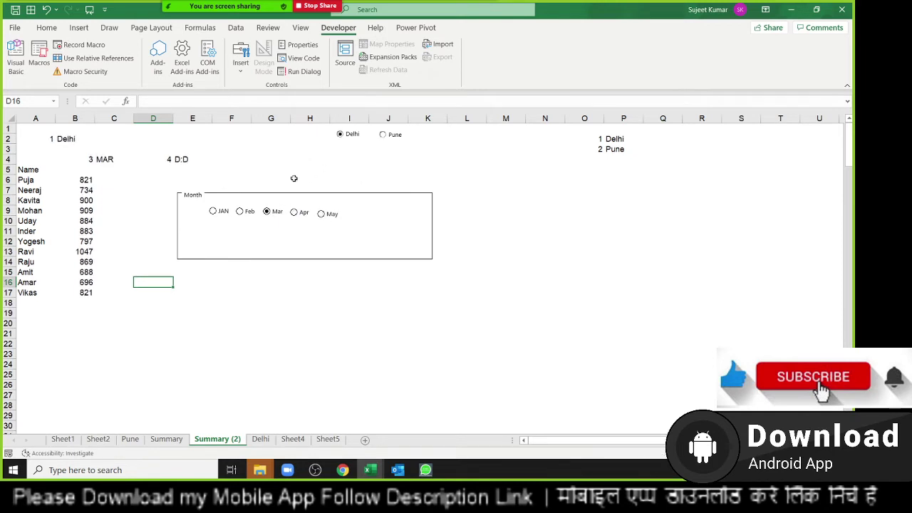
click(241, 211)
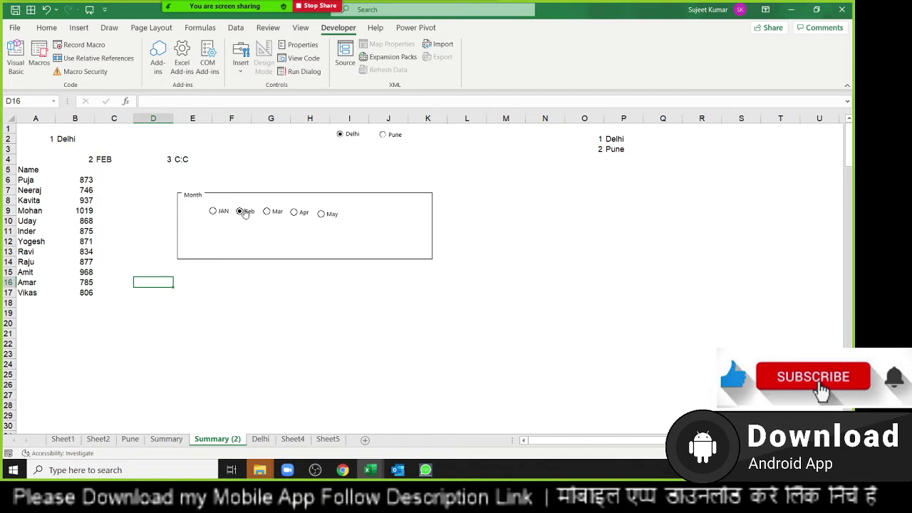
click(385, 137)
click(327, 215)
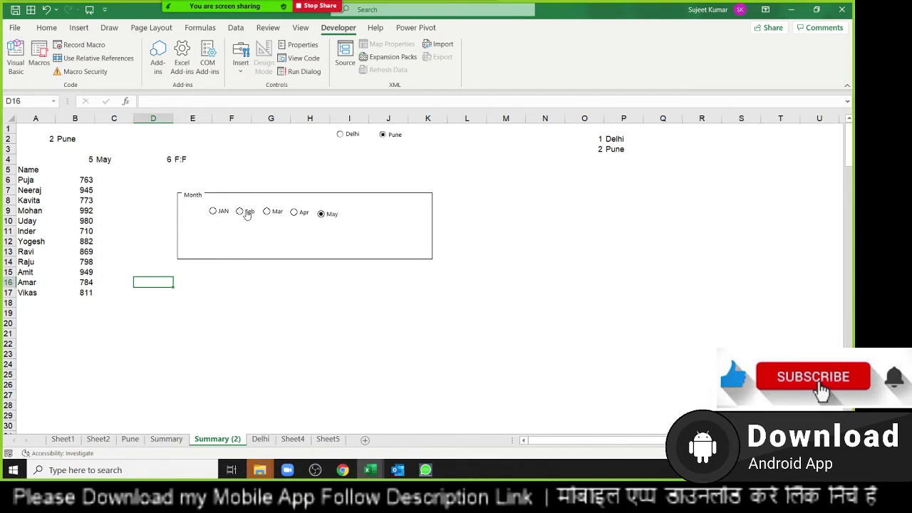
click(222, 212)
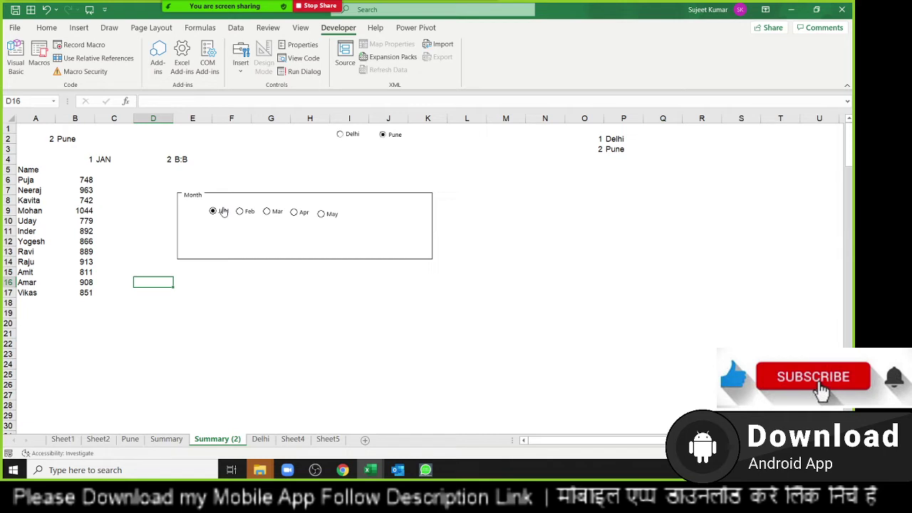
On the Summary sheet, switch the city to Pune and back to Delhi.
click(168, 439)
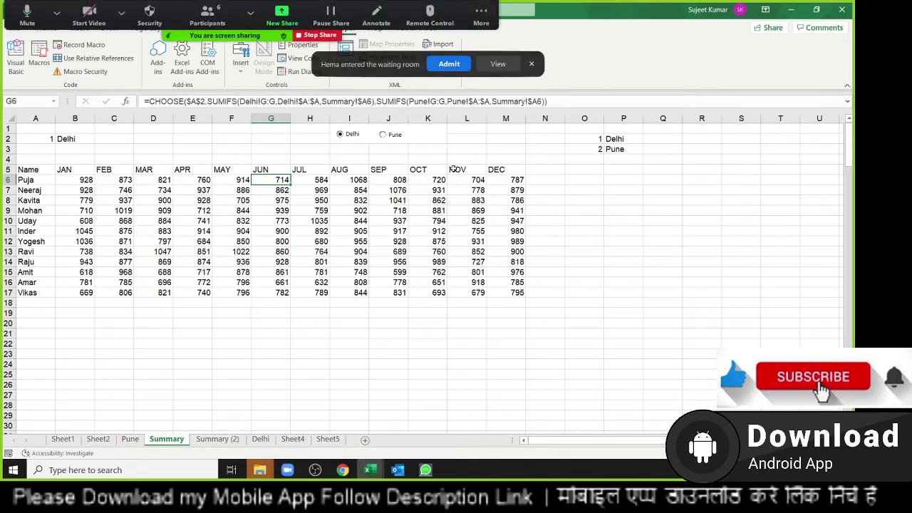
click(459, 69)
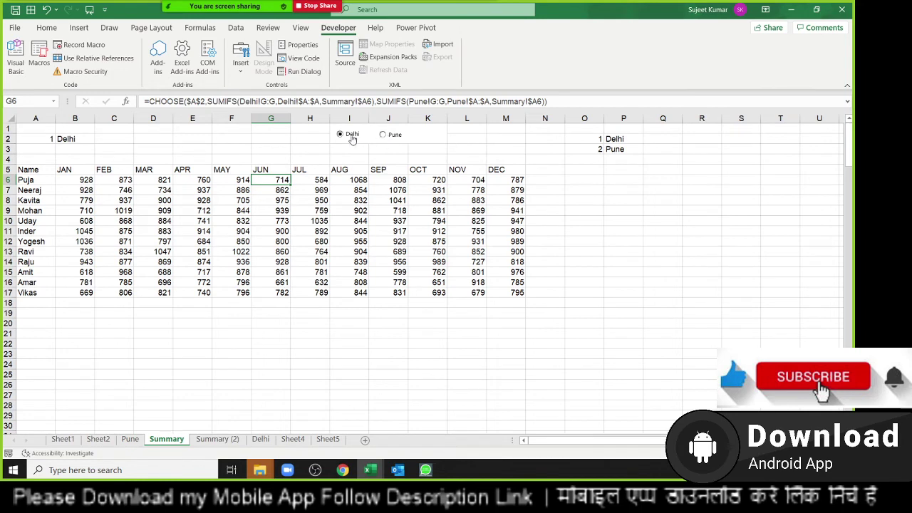
click(32, 140)
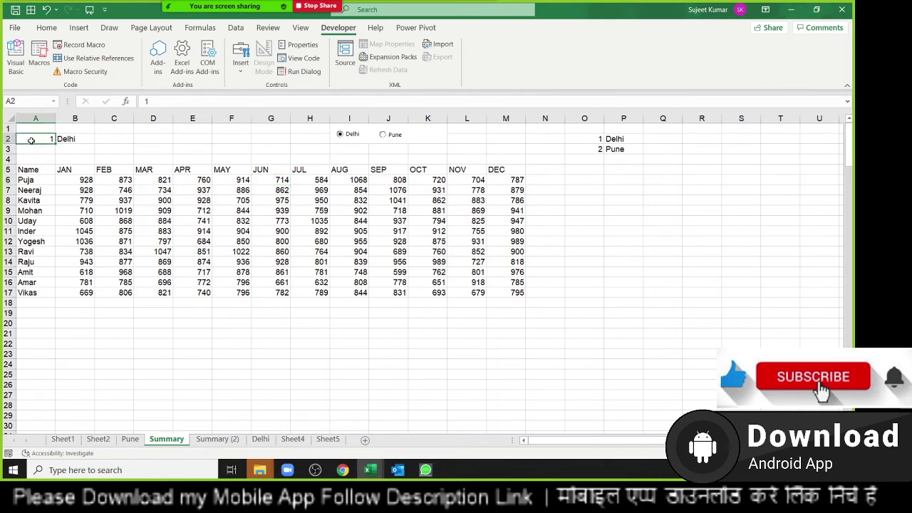
click(383, 135)
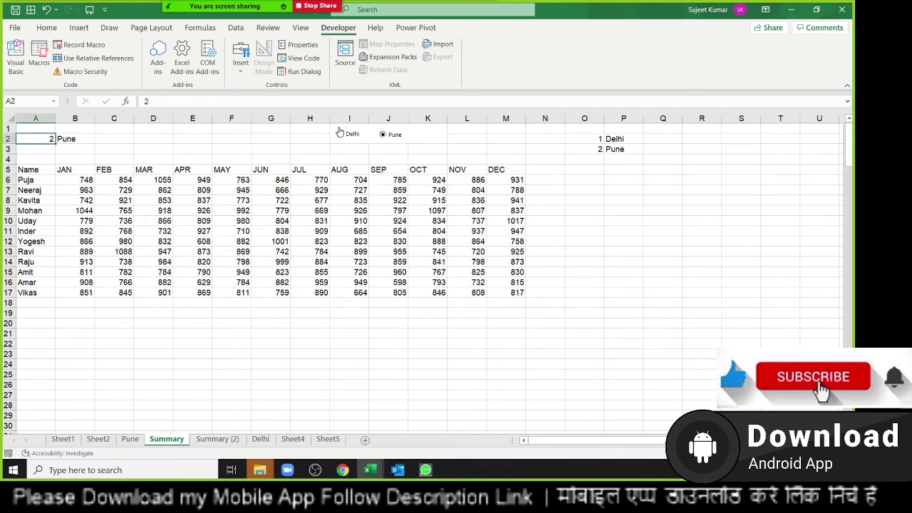
click(340, 135)
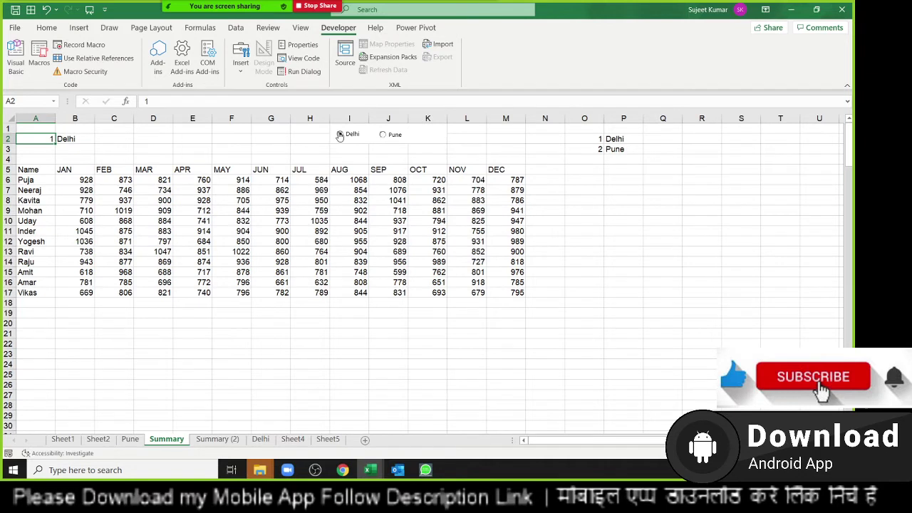
Review C6's CHOOSE formula, marking its Delhi and Pune SUMIFS parts.
double_click(102, 180)
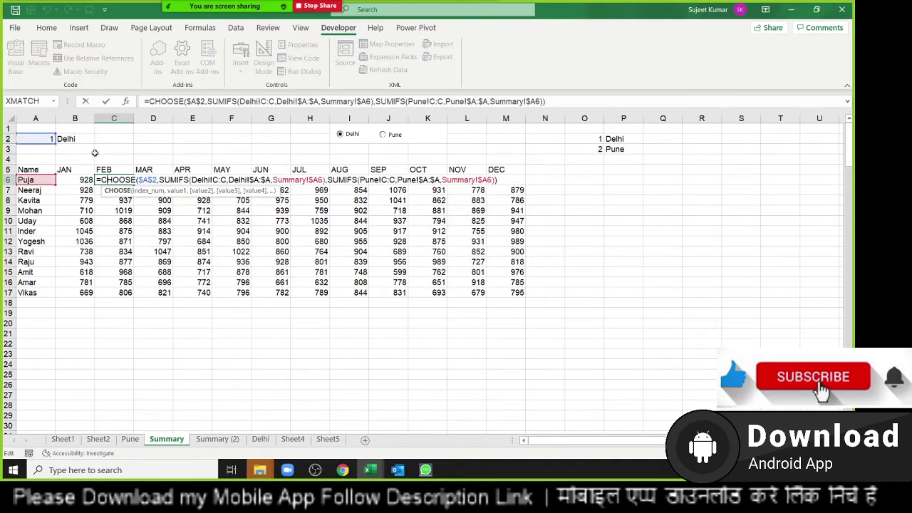
mouse_move(181, 179)
mouse_down()
mouse_move(327, 179)
mouse_move(328, 192)
mouse_up()
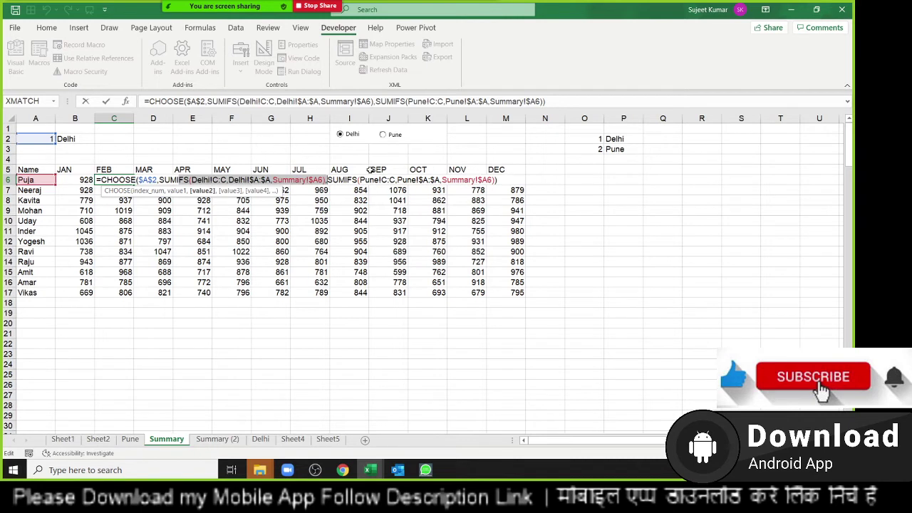
drag(328, 179, 489, 180)
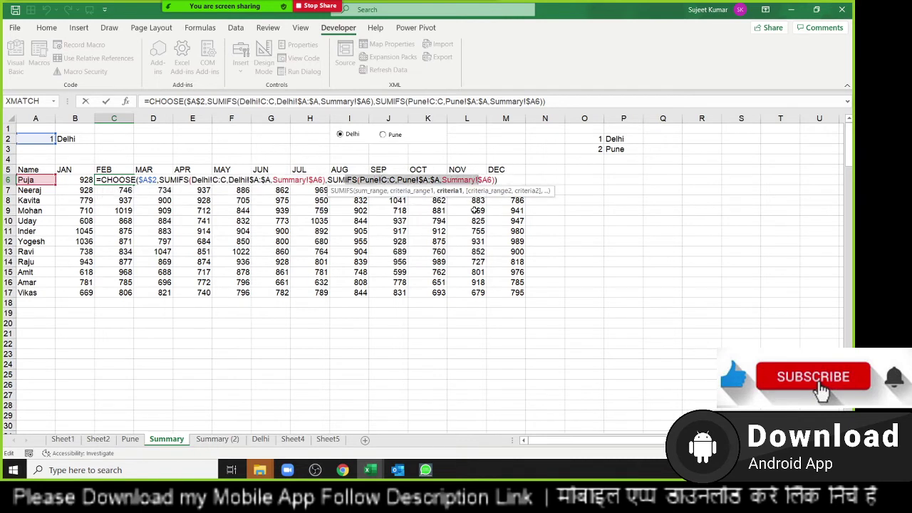
key(Return)
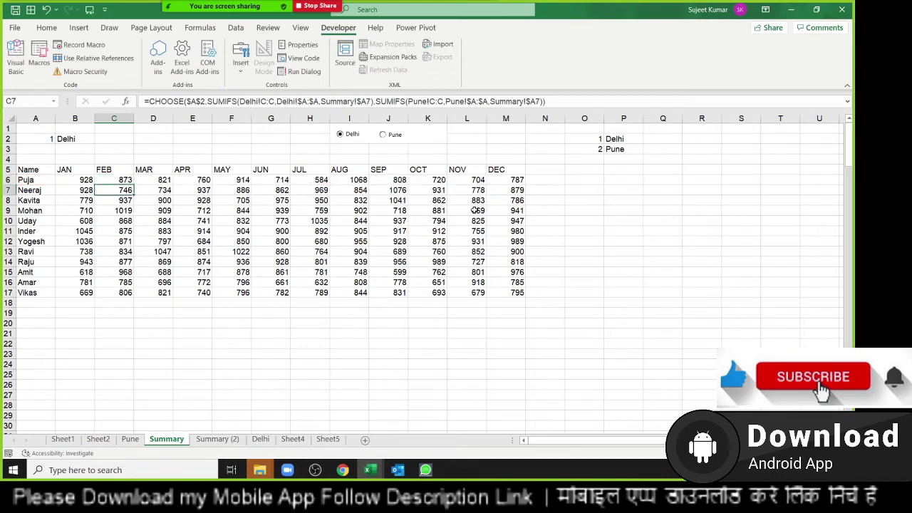
key(Up)
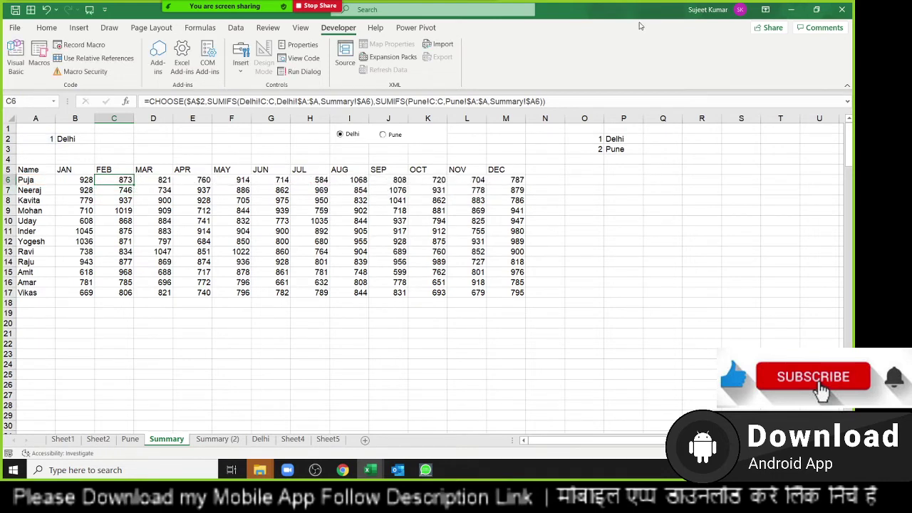
Toggle the Summary sheet's city between Pune and Delhi, leaving Delhi selected.
click(383, 134)
click(340, 134)
click(213, 439)
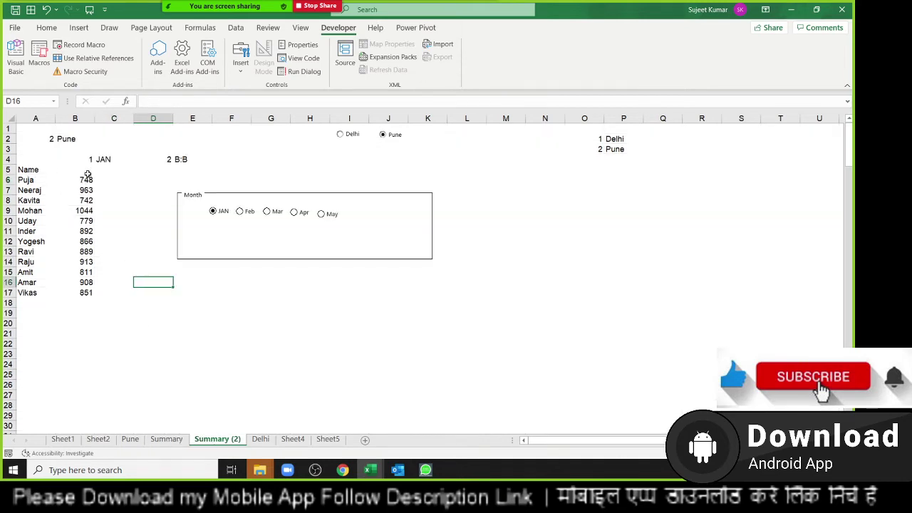
click(171, 443)
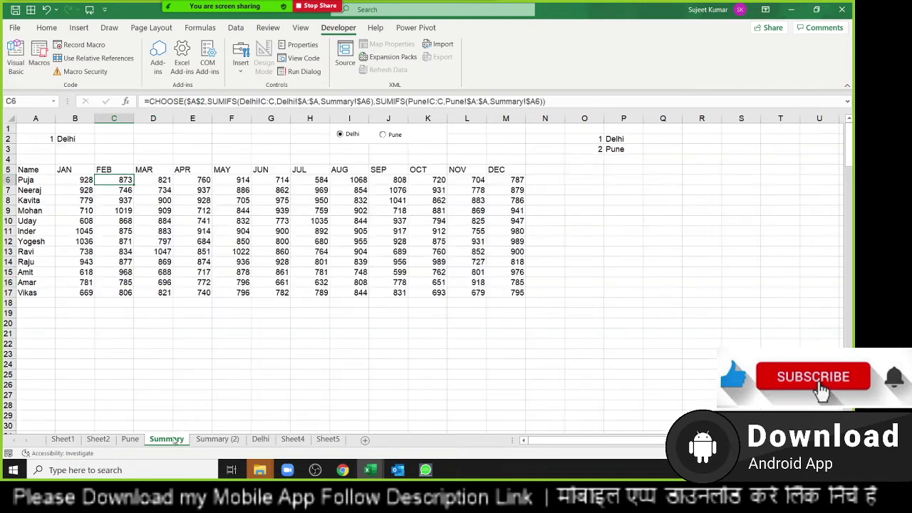
click(385, 135)
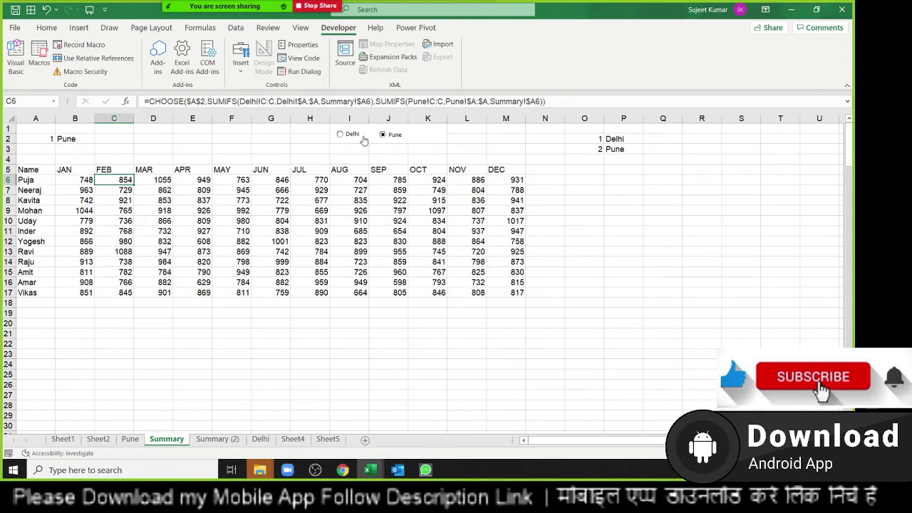
click(348, 135)
click(385, 135)
click(342, 135)
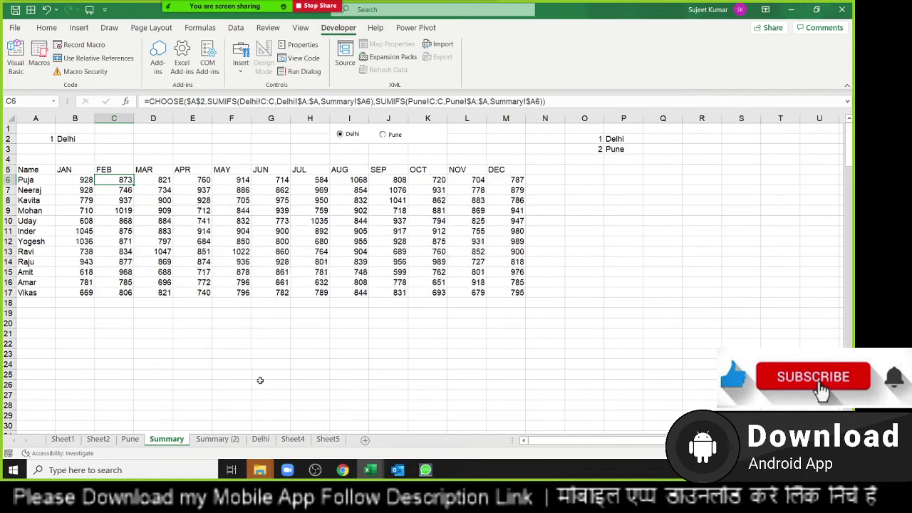
On Summary (2), test the city and FEB/MAR options, returning to Delhi and JAN.
click(218, 439)
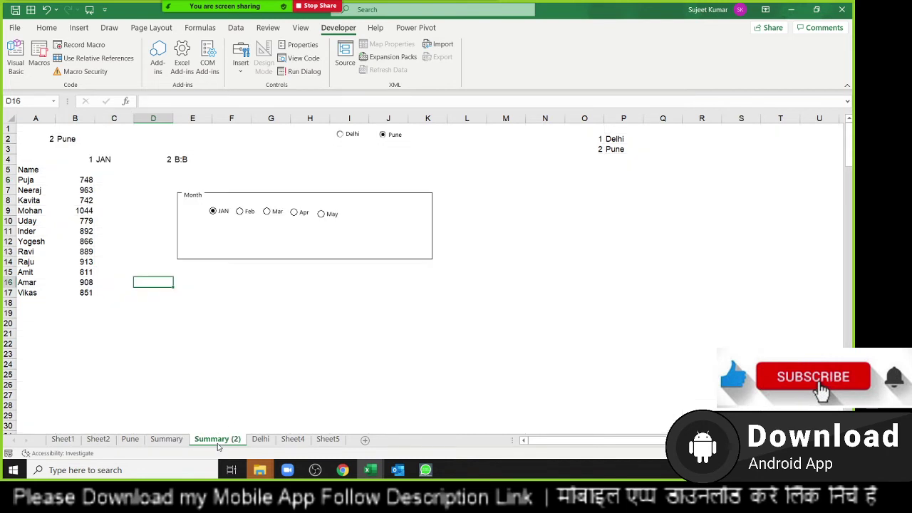
click(353, 137)
click(382, 136)
click(351, 136)
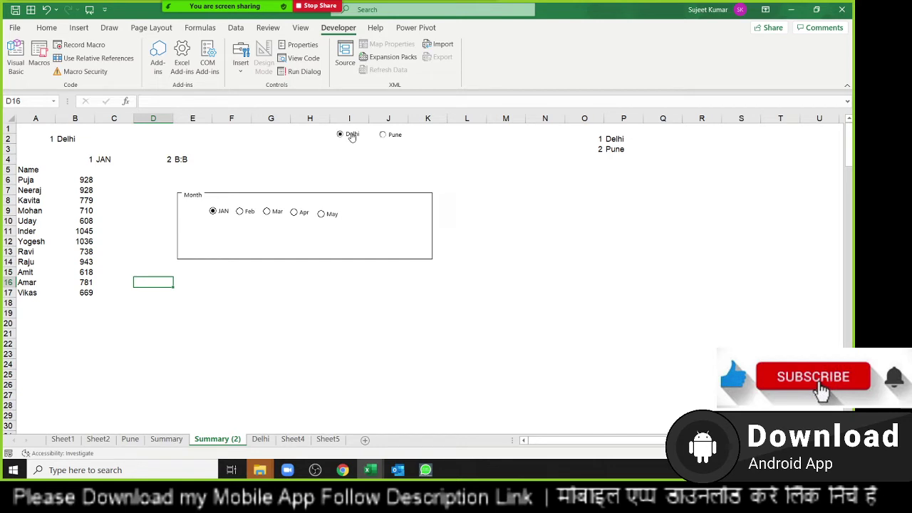
click(250, 211)
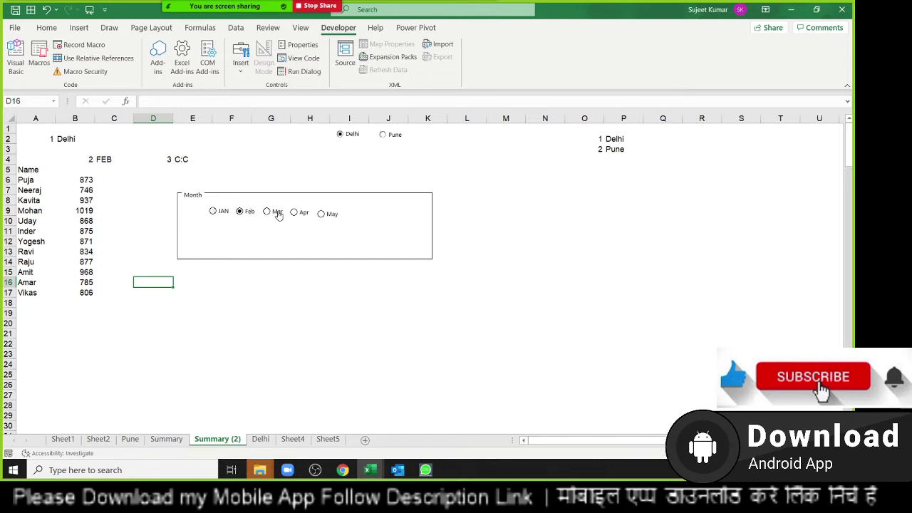
click(276, 213)
click(215, 211)
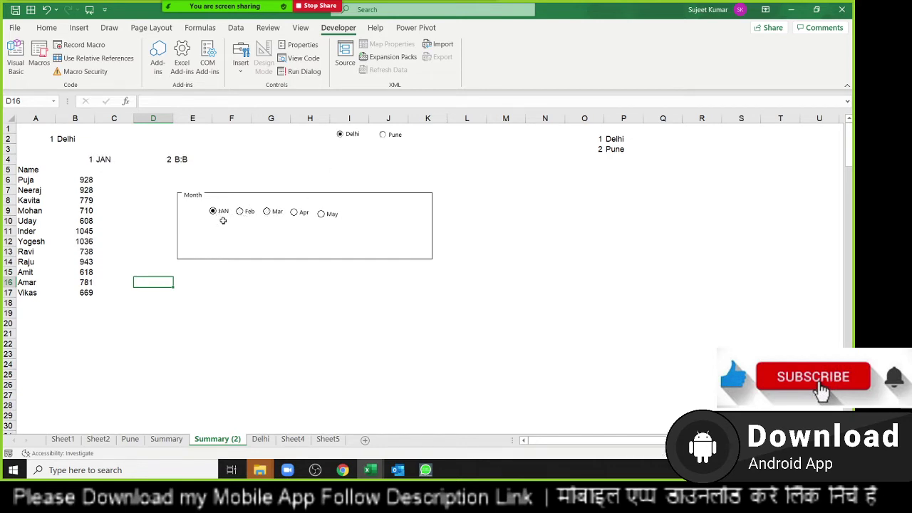
click(253, 290)
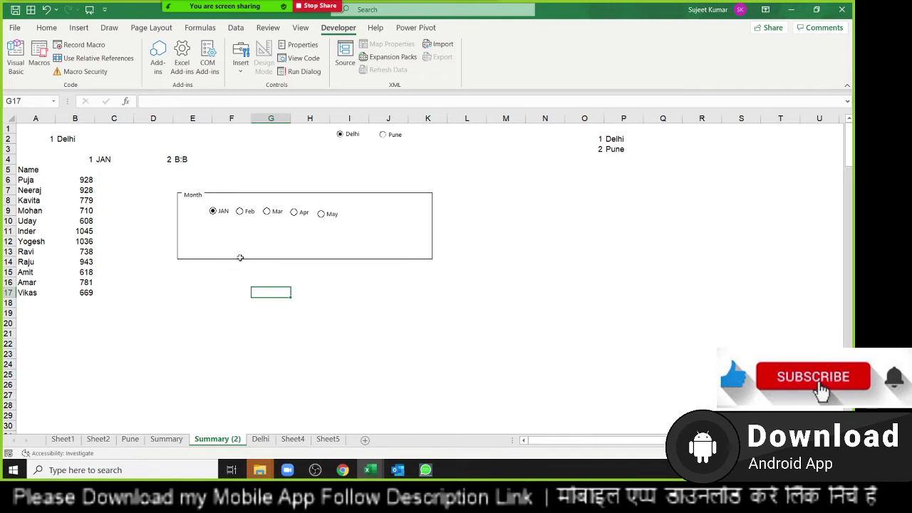
Review B2's city lookup against the O2:P3 list and switch the month to FEB.
click(240, 63)
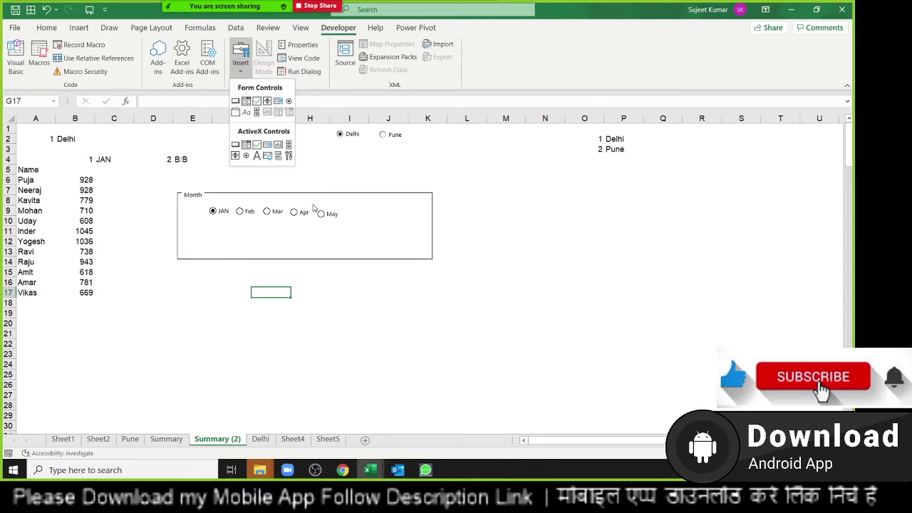
click(109, 229)
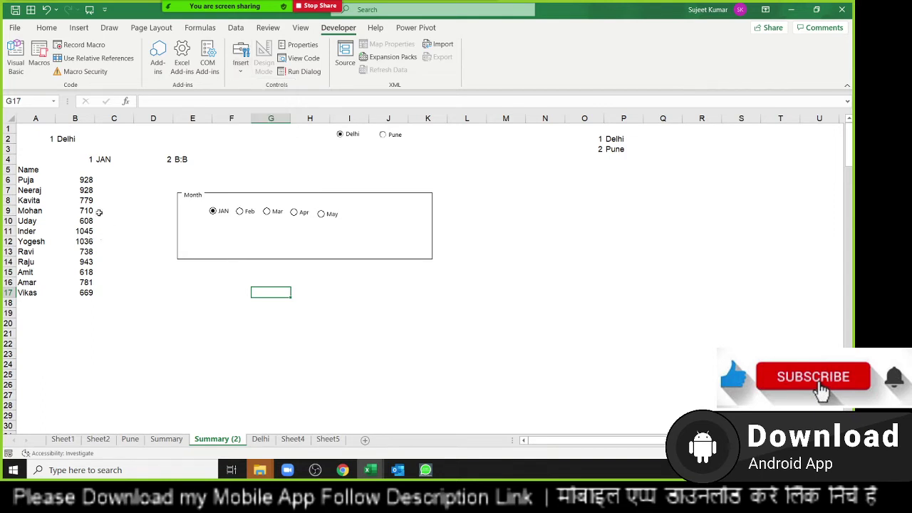
click(70, 139)
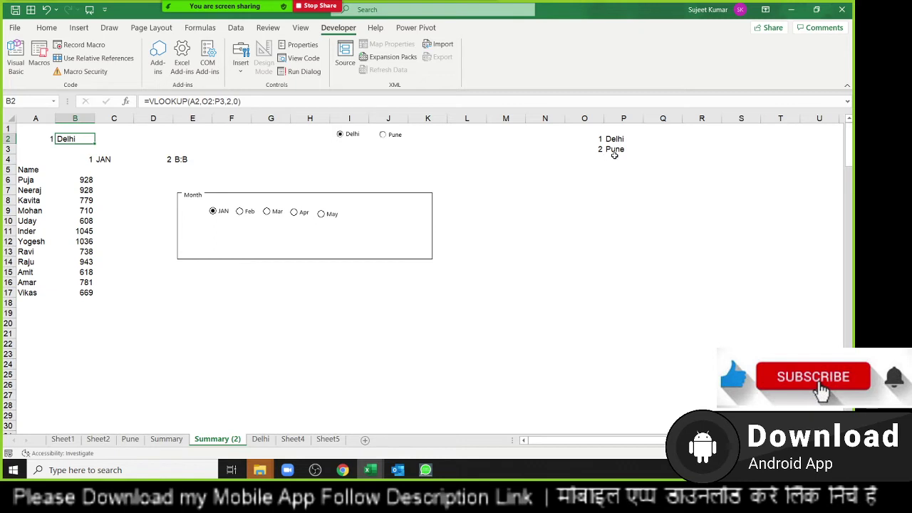
drag(614, 155, 599, 138)
click(70, 139)
click(239, 216)
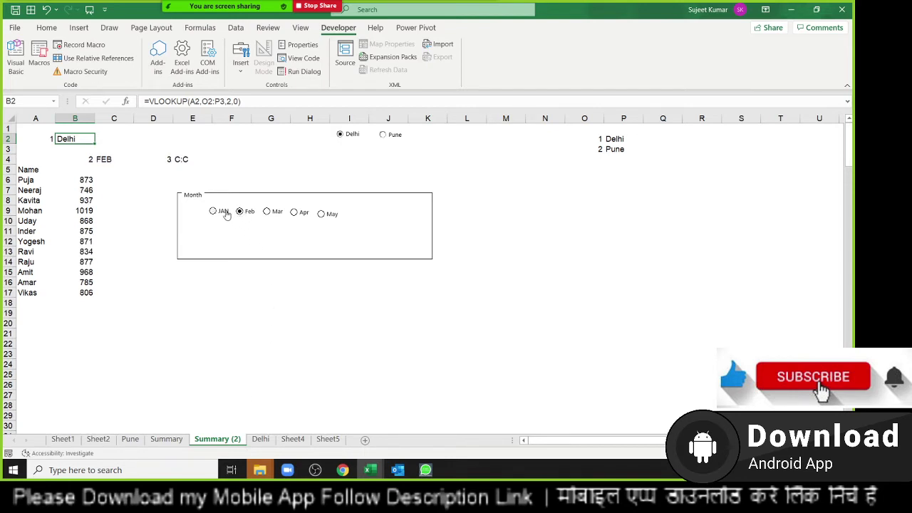
click(75, 160)
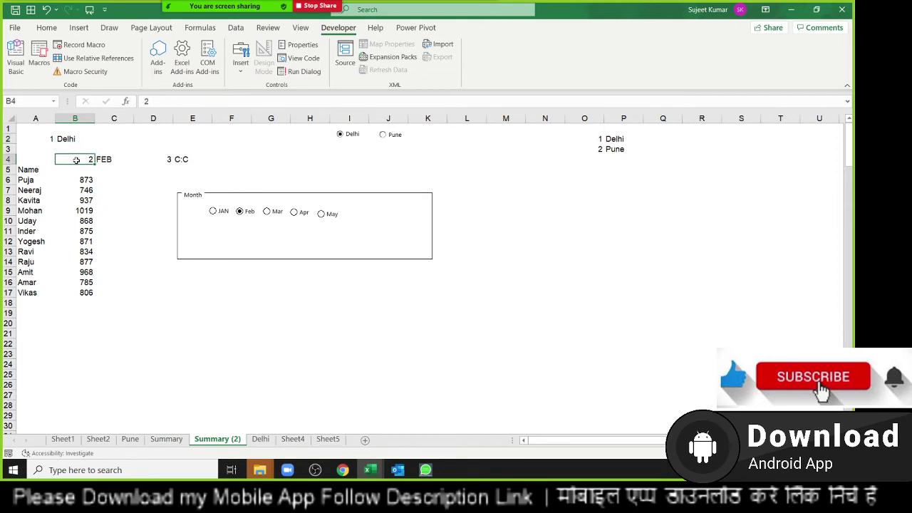
double_click(128, 162)
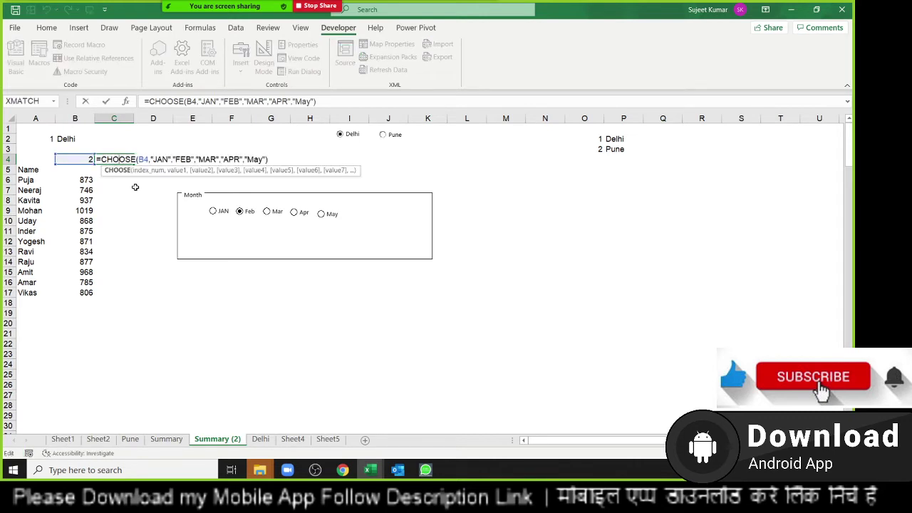
key(Escape)
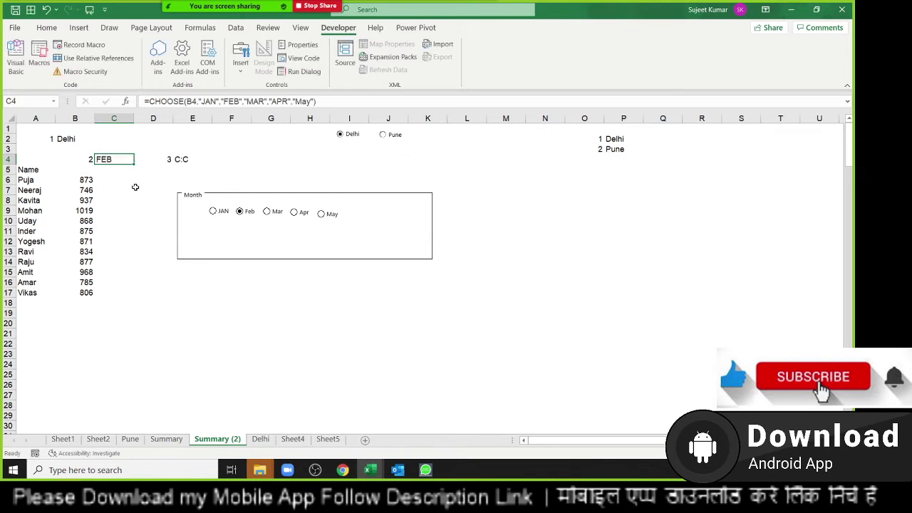
key(Right)
key(F2)
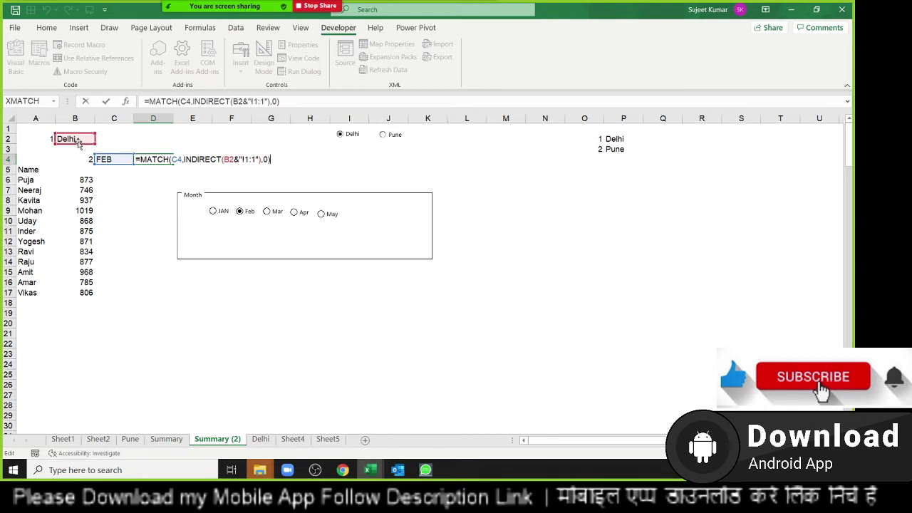
key(Return)
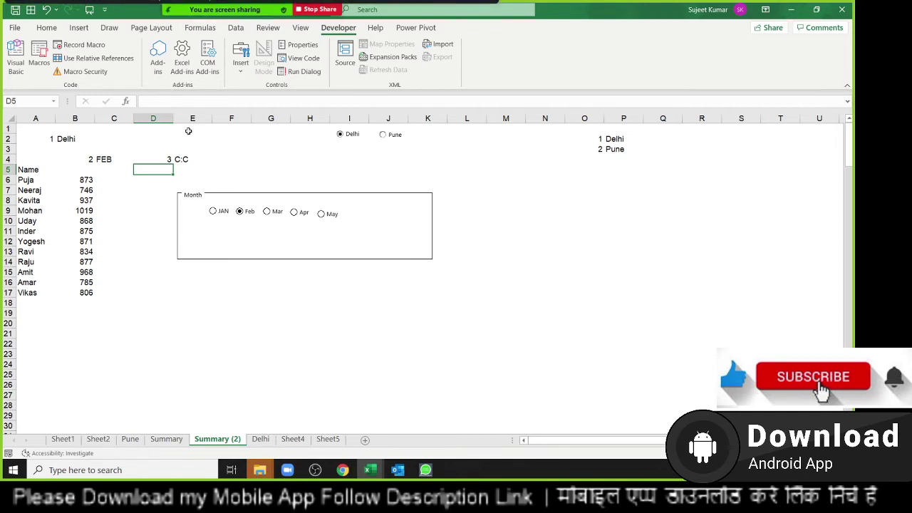
Enter a trial =ADDRESS(1,D4) formula in D5 using the month number.
click(71, 262)
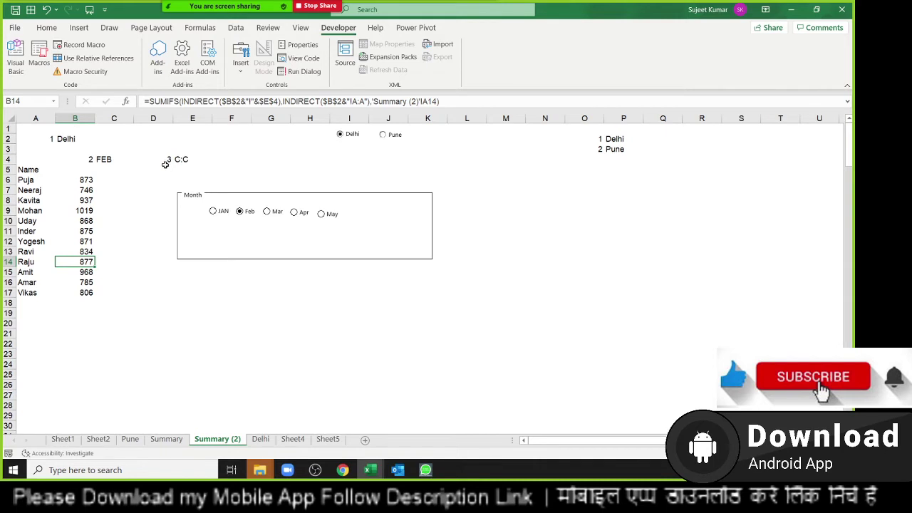
click(165, 170)
text(=a)
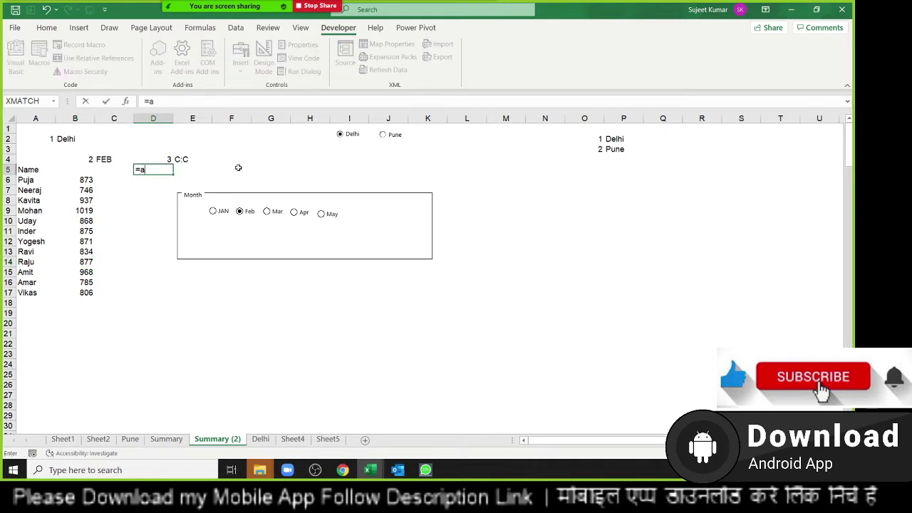
text(dd)
key(Tab)
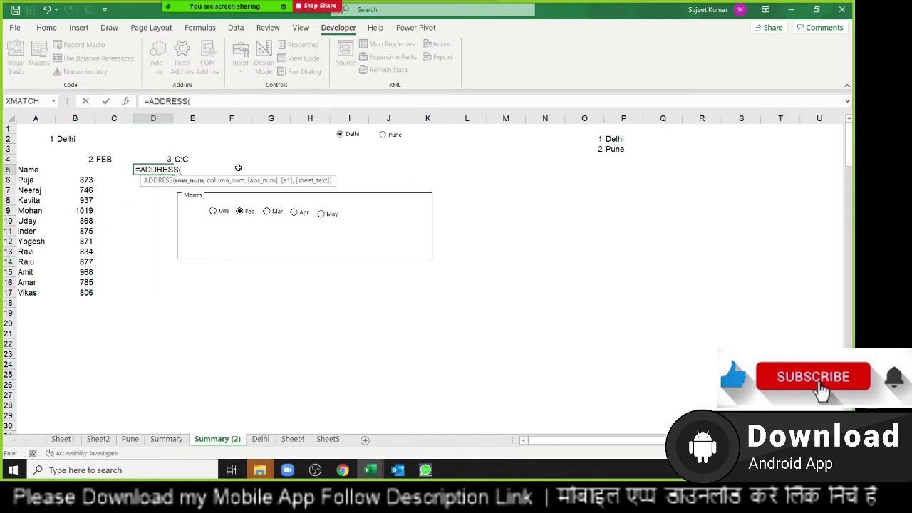
key(Up)
key(BackSpace)
key(BackSpace)
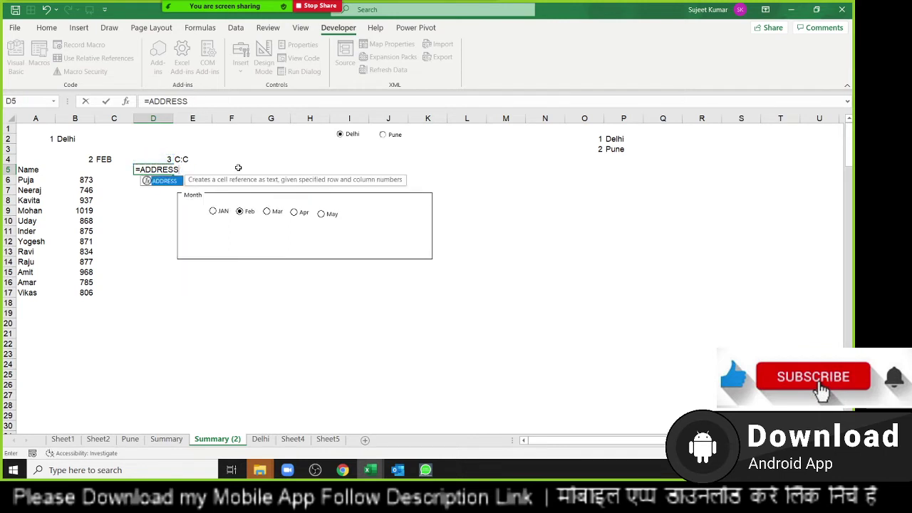
text((1)
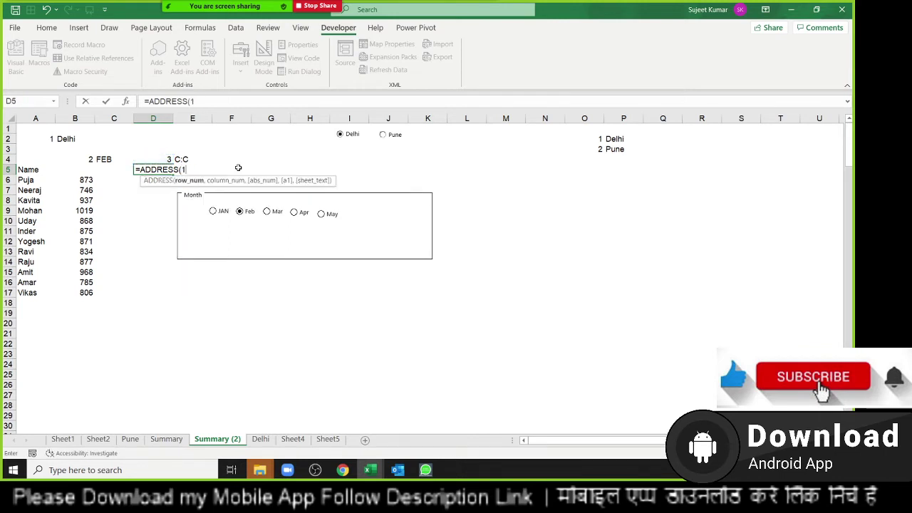
text(,)
key(Up)
key(ctrl+Return)
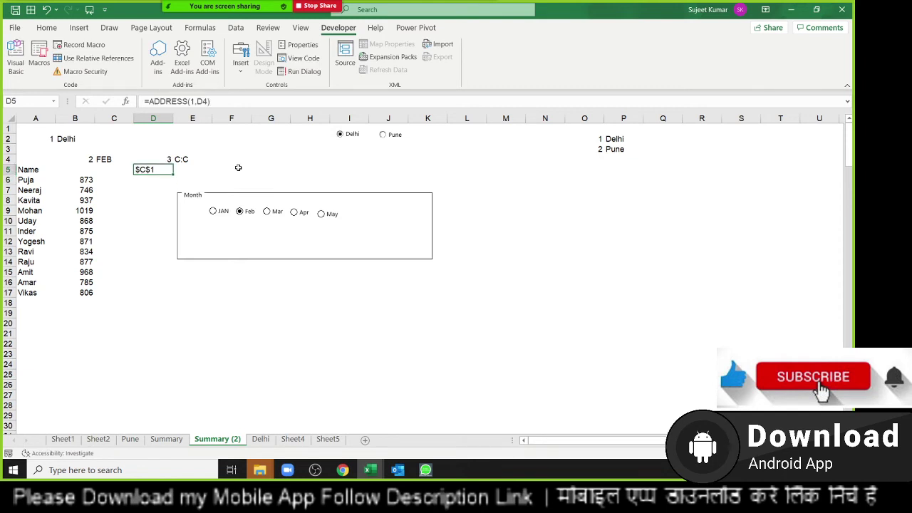
Add the relative reference style, making D5 =ADDRESS(1,D4,4).
key(F2)
key(Left)
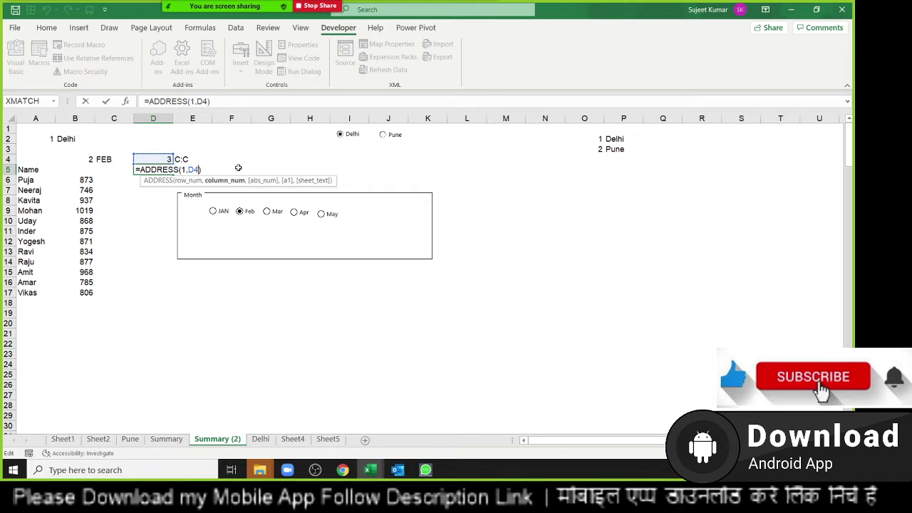
text(,)
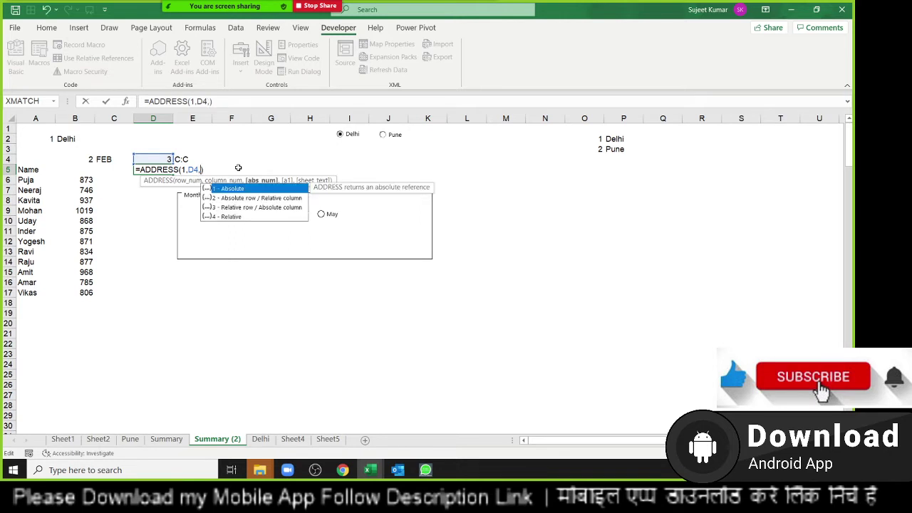
key(Down)
key(Down)
key(Down)
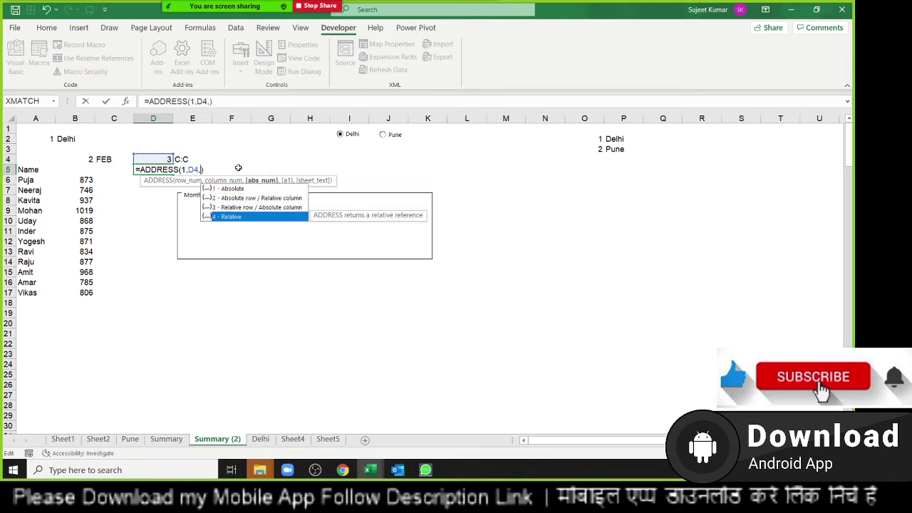
key(Tab)
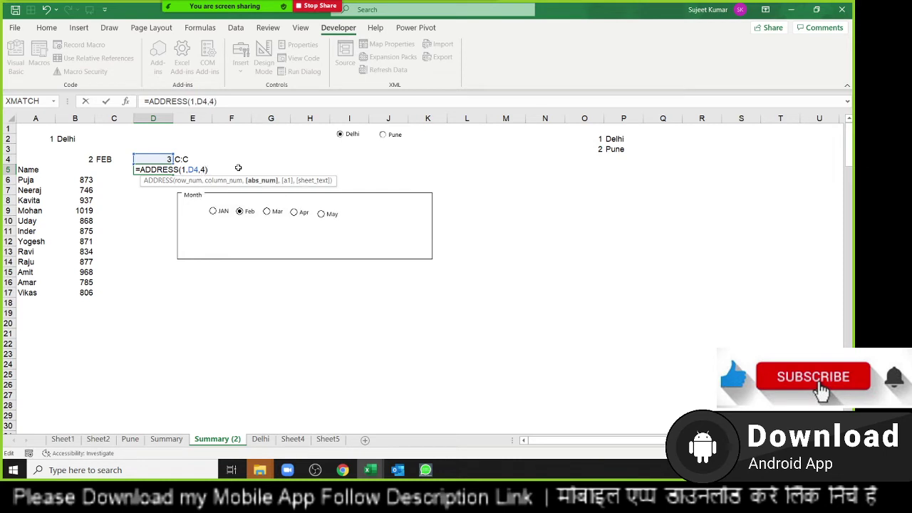
key(Return)
key(Up)
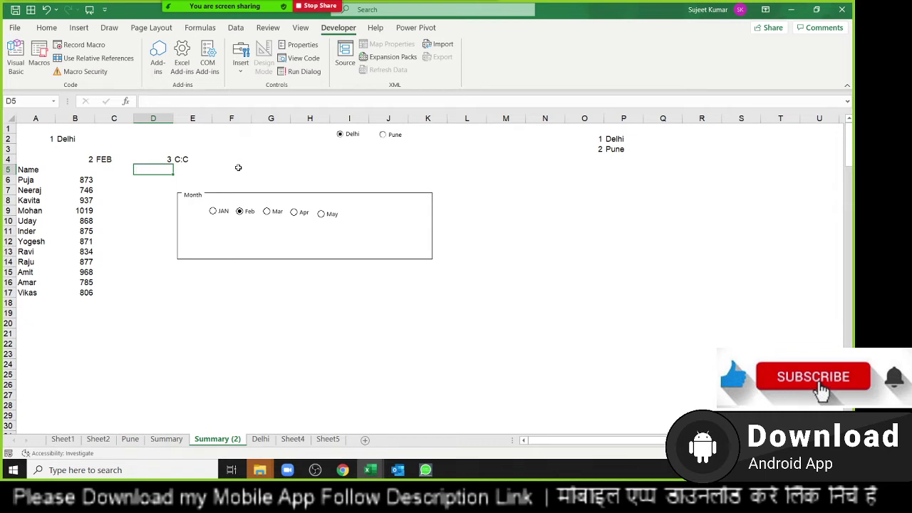
Confirm E4's LEFT(ADDRESS) formula returns C:C, then select O10 on the Summary sheet.
key(Up)
key(Right)
key(F2)
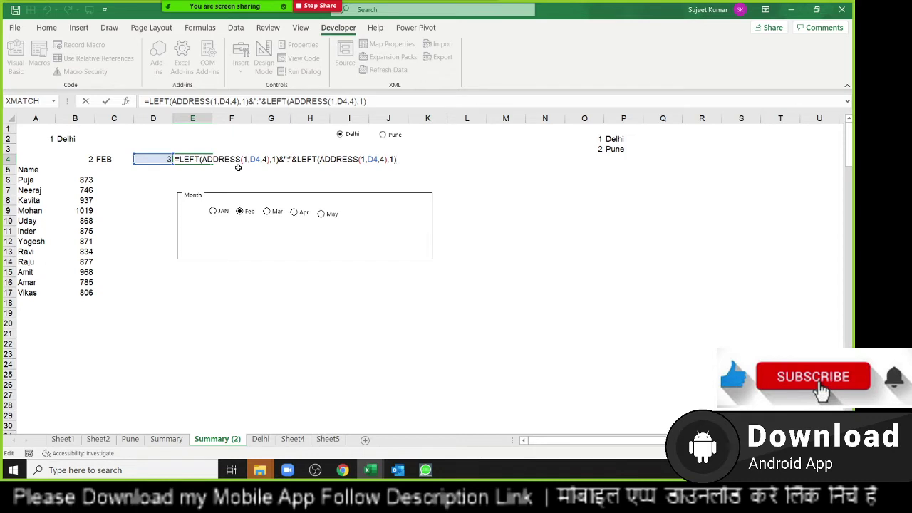
key(ctrl+Return)
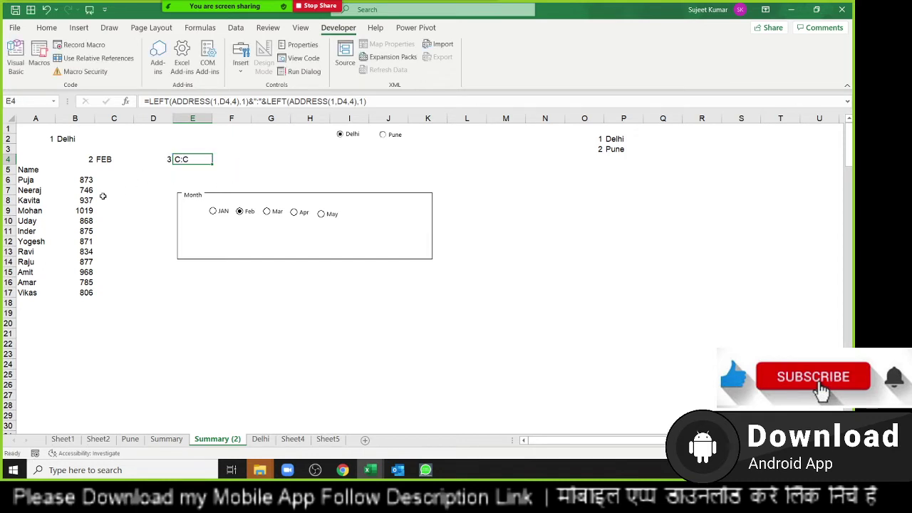
click(103, 198)
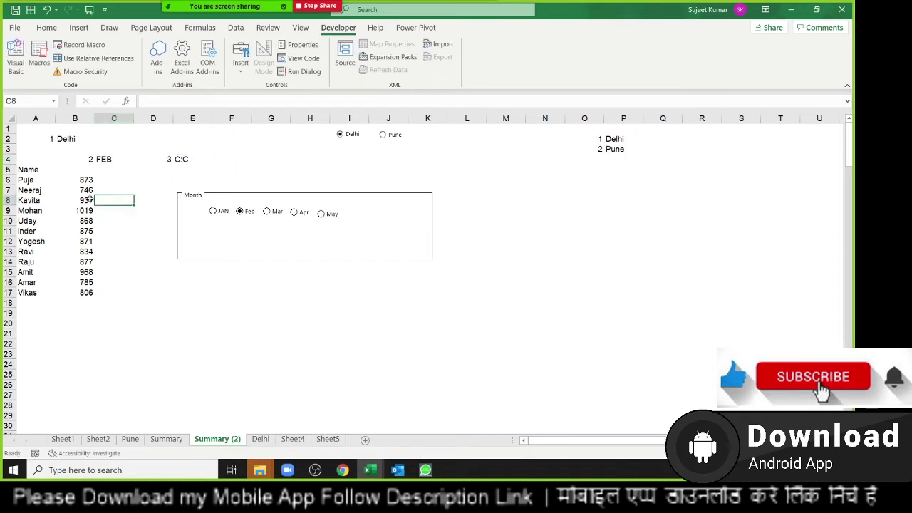
click(160, 440)
click(589, 226)
Start a trial =C:C reference in O10 and cancel it.
text(=)
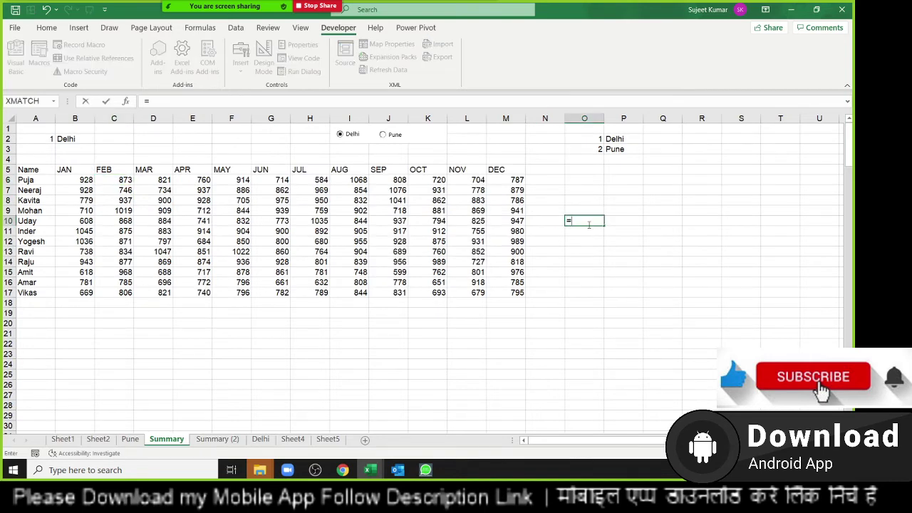
click(114, 119)
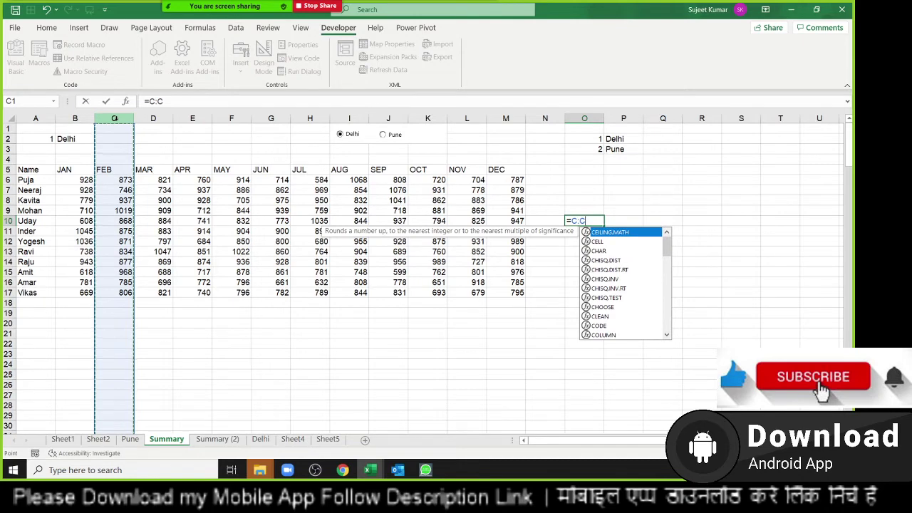
key(Escape)
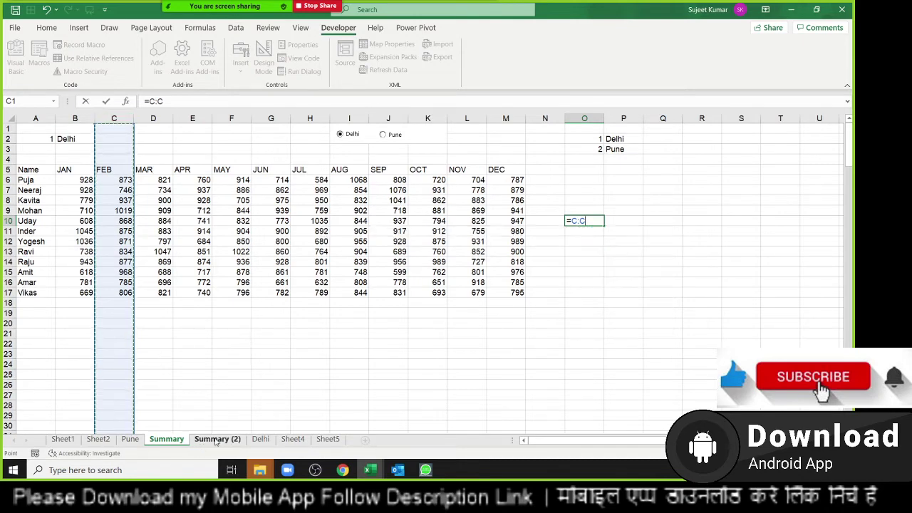
key(Escape)
Back on Summary (2), review E4's column-reference and B2's VLOOKUP formulas.
click(217, 439)
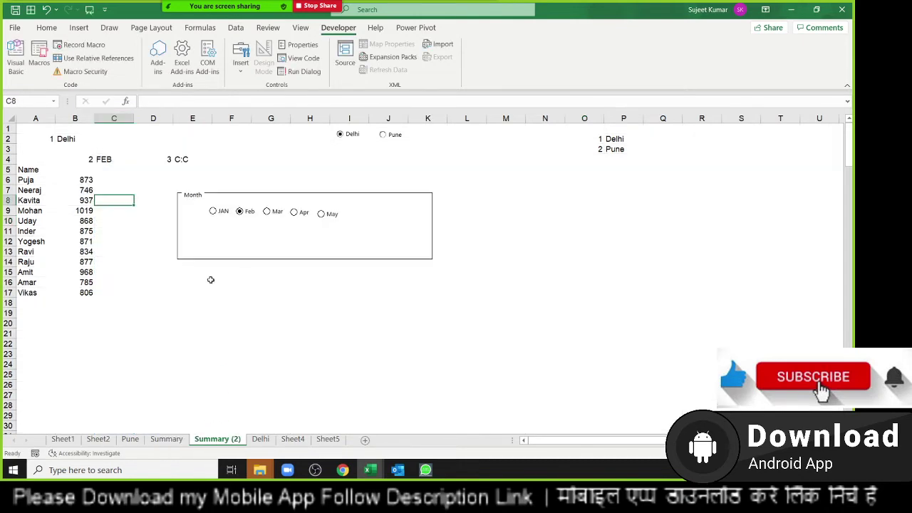
click(187, 161)
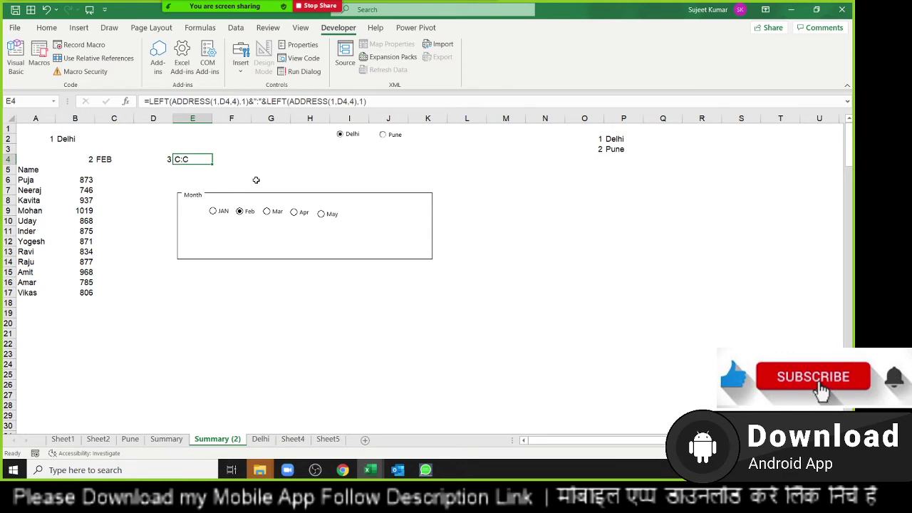
click(80, 142)
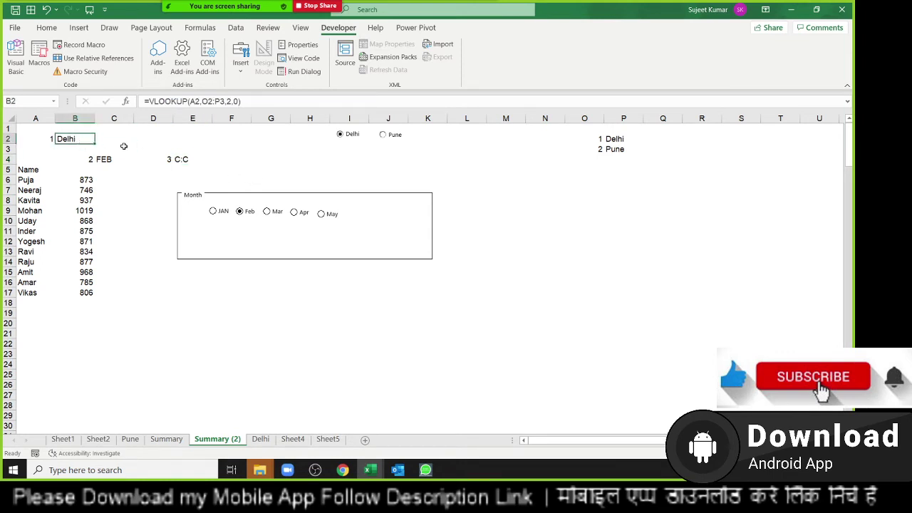
click(187, 158)
double_click(86, 179)
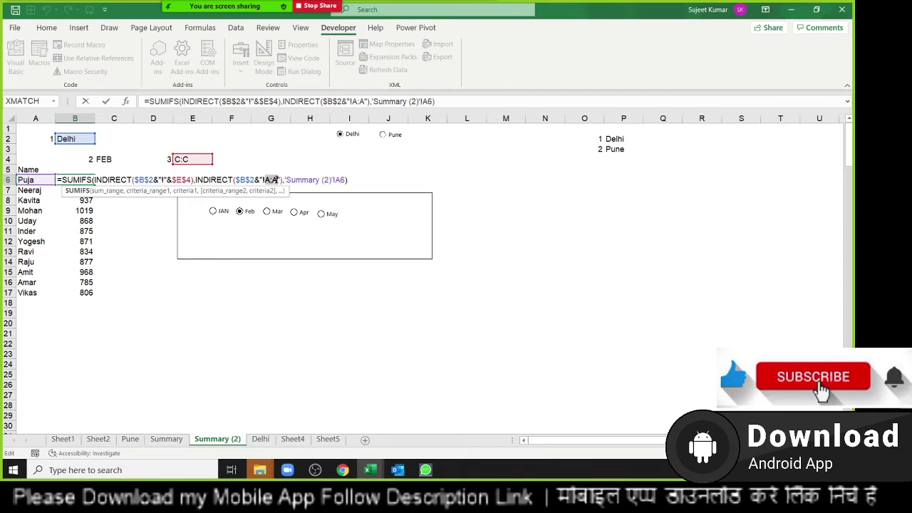
drag(263, 179, 278, 179)
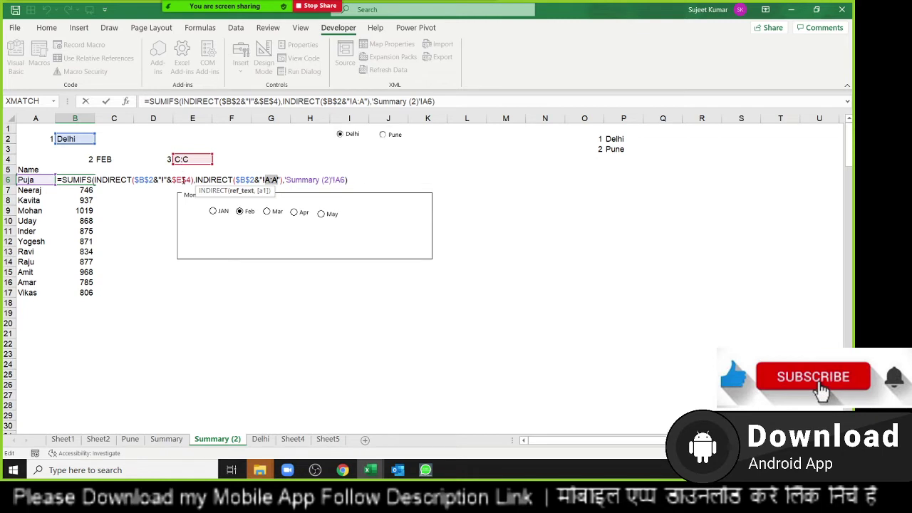
click(182, 180)
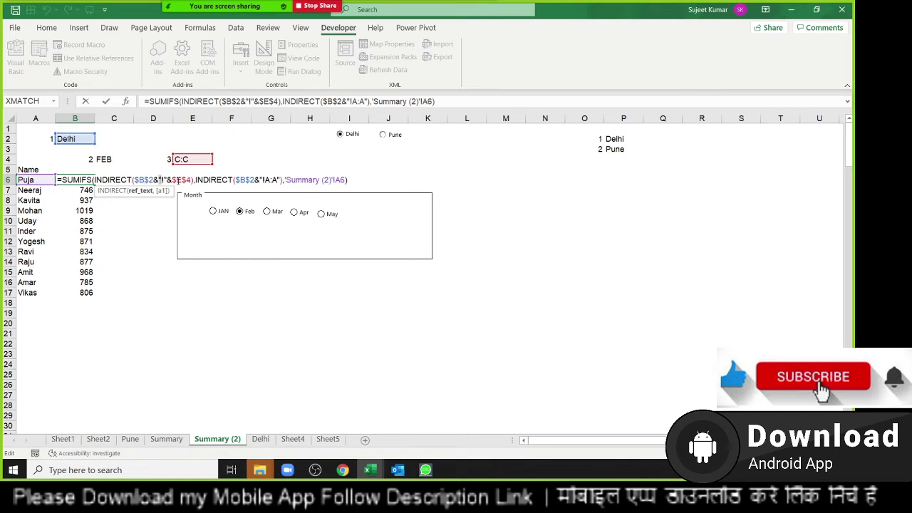
double_click(181, 179)
key(ctrl+Return)
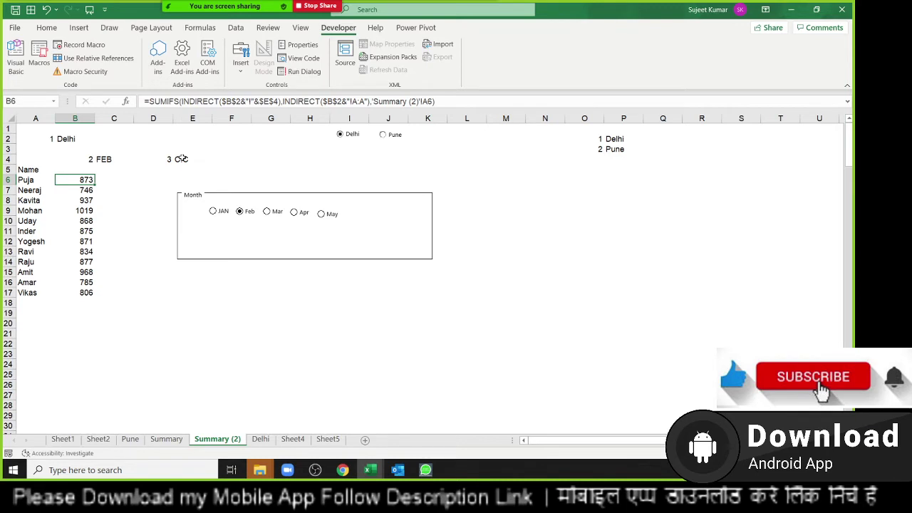
Test the Mar, May, Apr and Feb options, ending on JAN (Puja 928, Mohan 710).
click(267, 212)
click(325, 217)
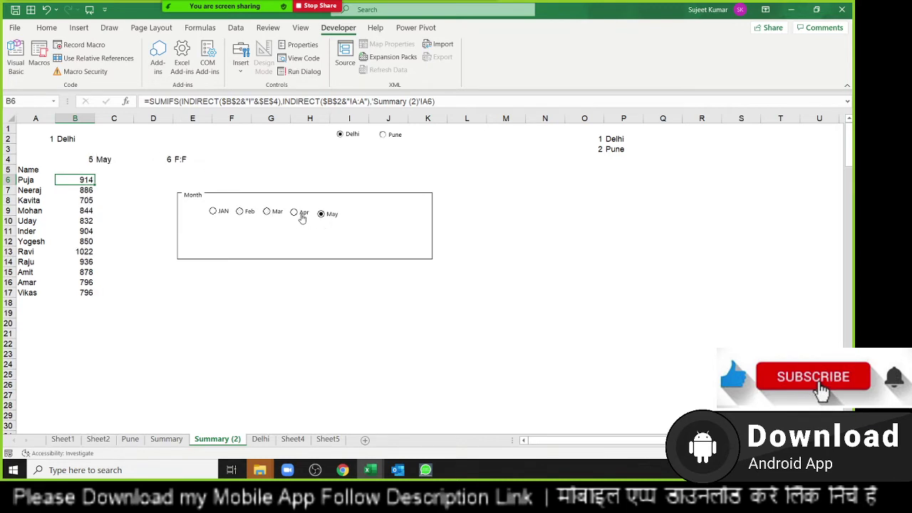
click(292, 215)
click(277, 215)
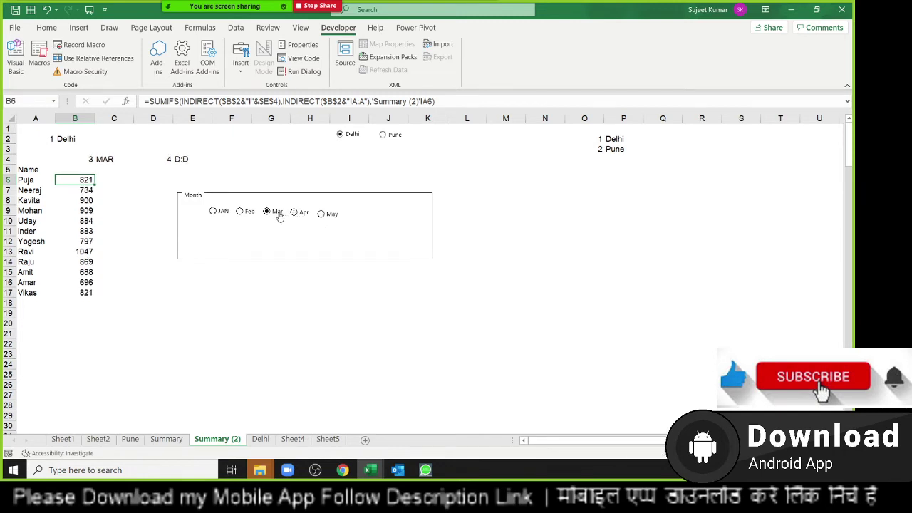
click(218, 214)
click(87, 161)
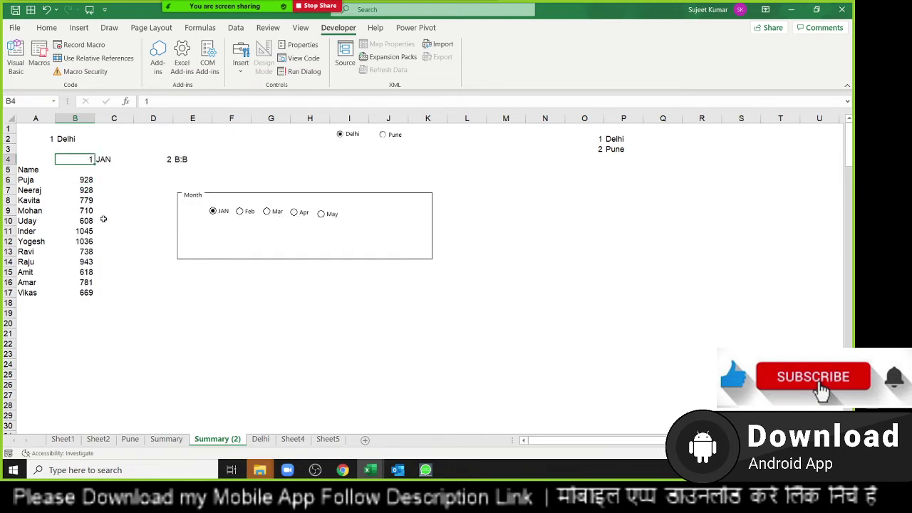
click(244, 220)
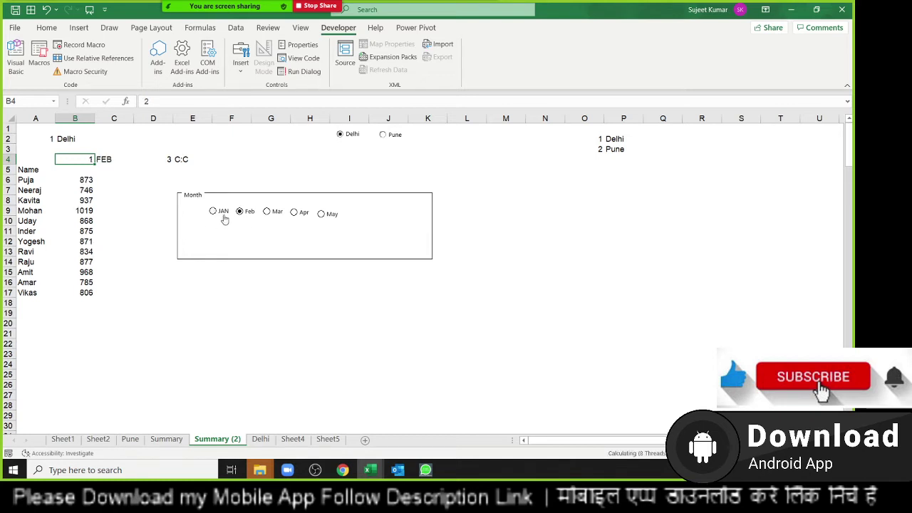
click(222, 216)
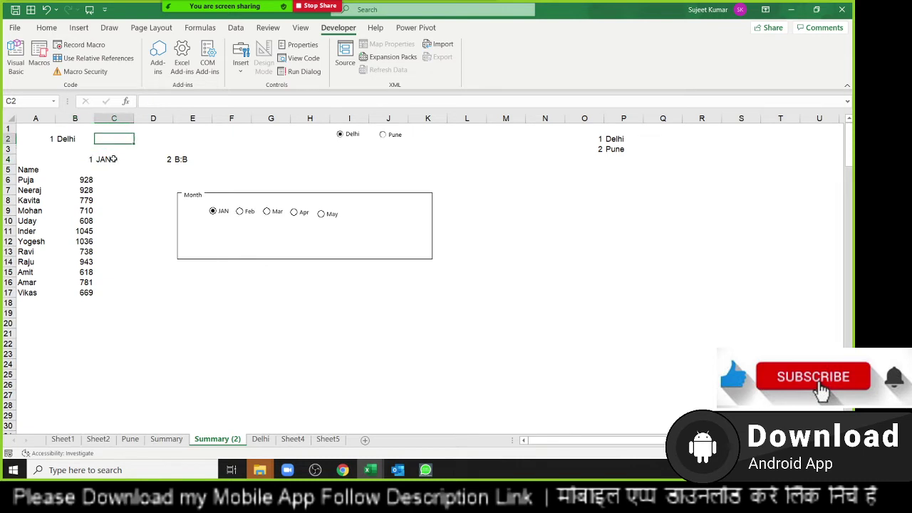
Review C4's CHOOSE formula, leaving it unchanged.
click(115, 160)
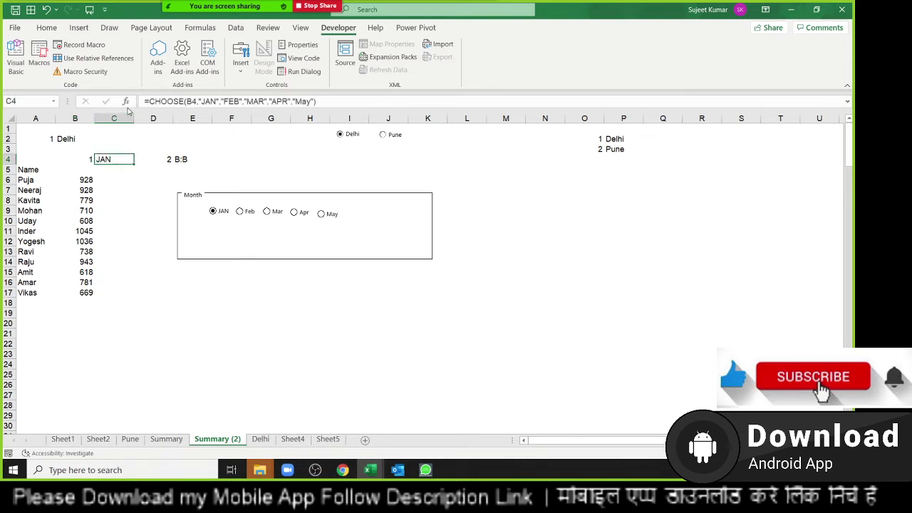
double_click(114, 159)
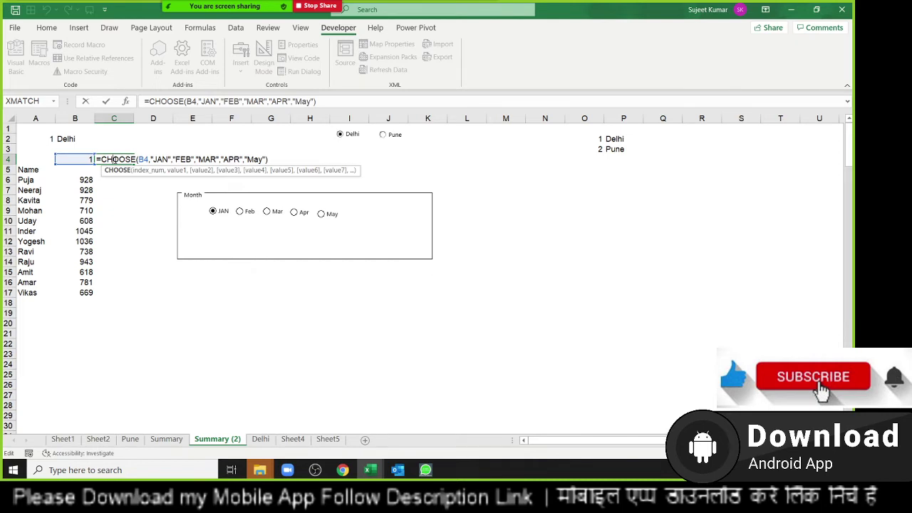
key(Escape)
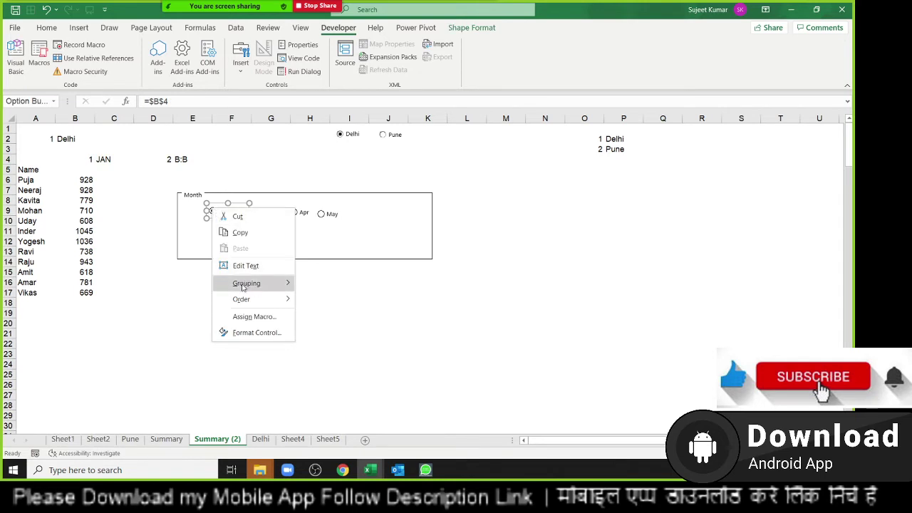
Turn on 3-D shading for the JAN, Feb and Mar option buttons.
click(242, 331)
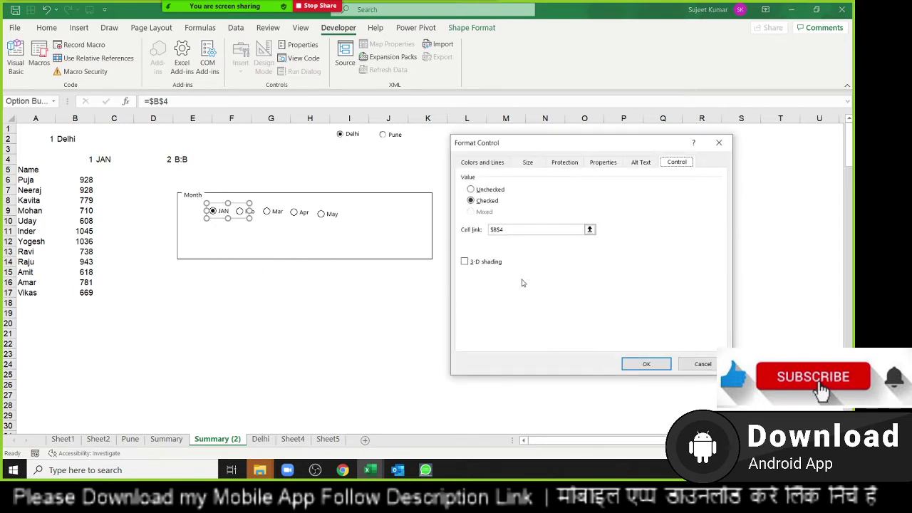
click(498, 264)
click(646, 364)
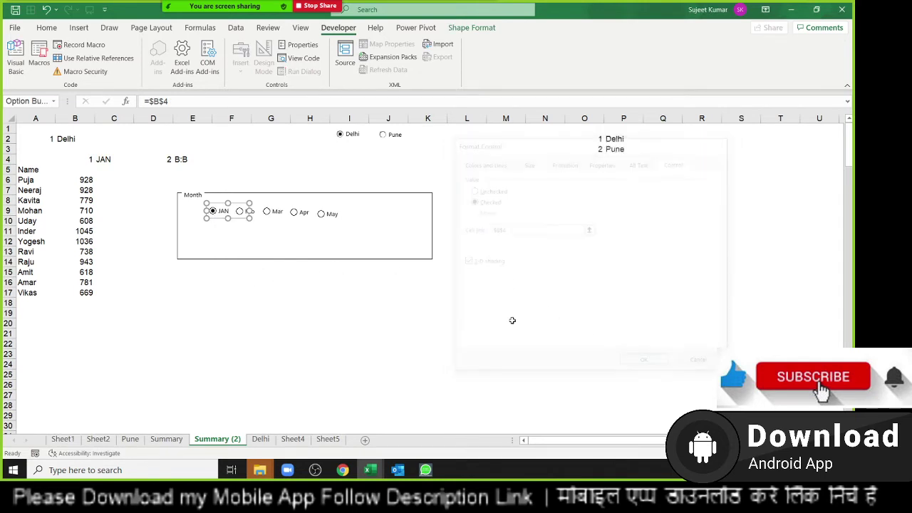
right_click(251, 212)
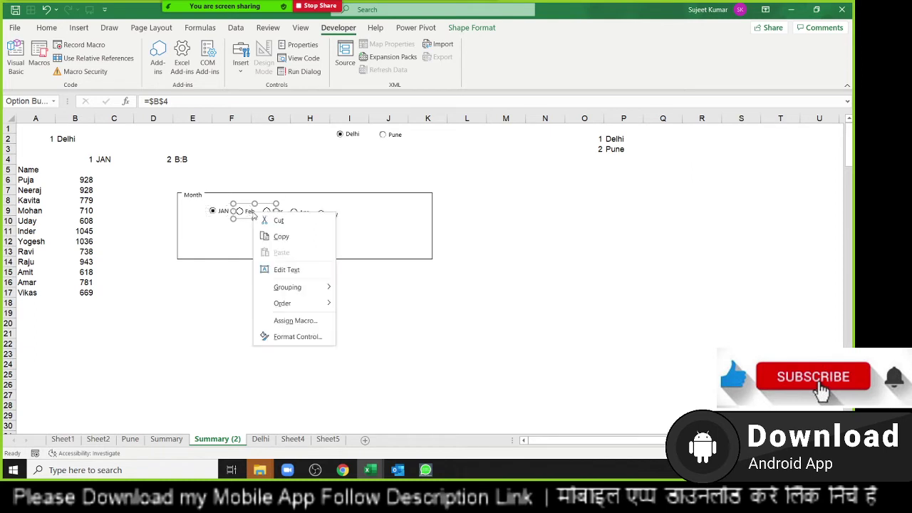
click(289, 339)
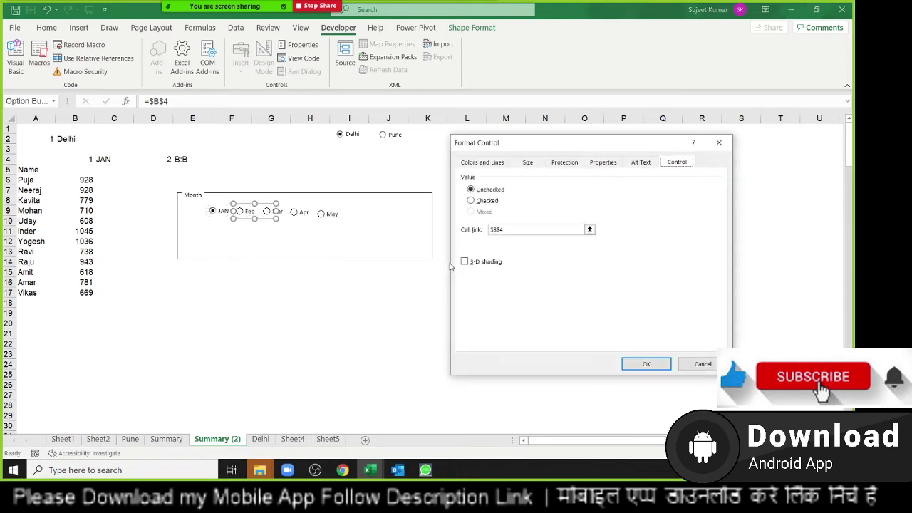
click(465, 261)
click(646, 363)
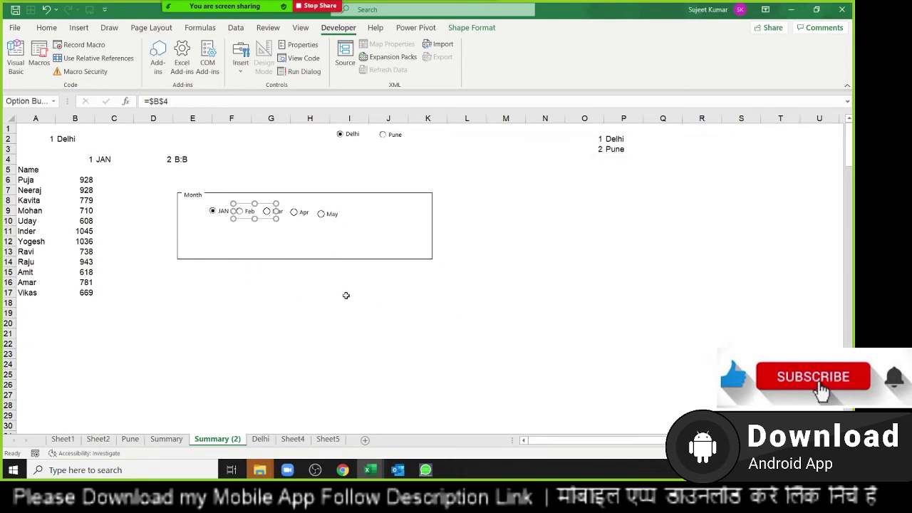
click(294, 253)
right_click(267, 214)
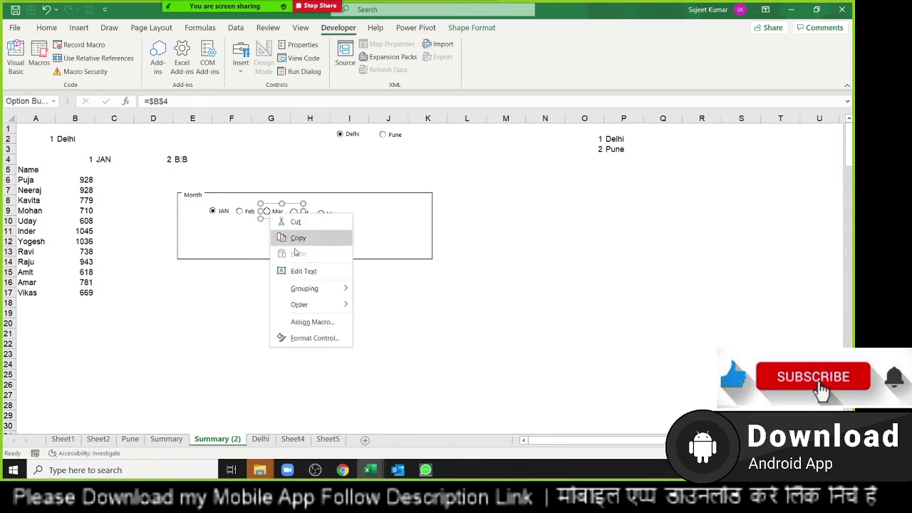
click(292, 339)
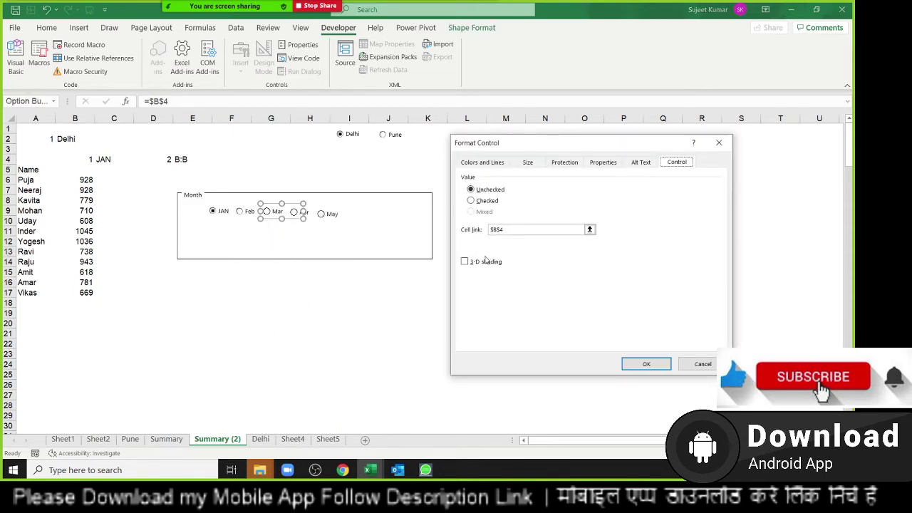
click(485, 262)
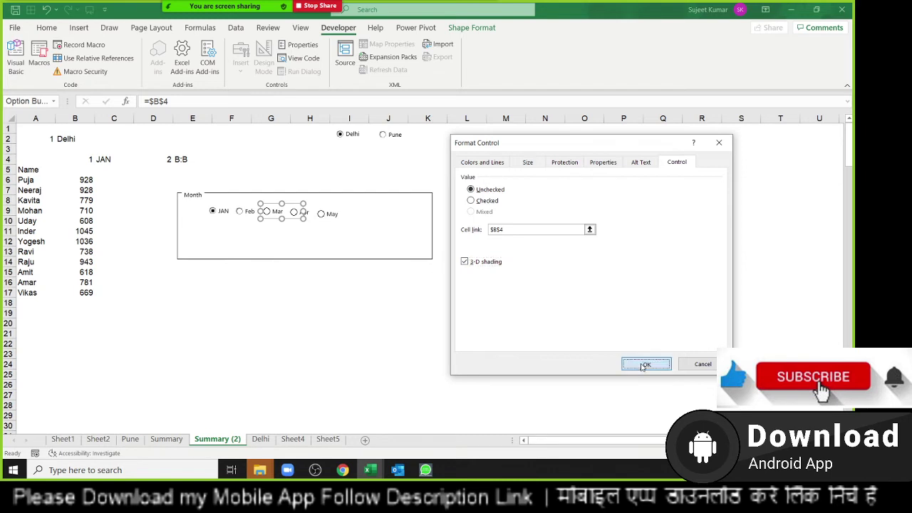
click(646, 364)
click(313, 240)
Turn on 3-D shading for the Apr and May option buttons.
right_click(295, 215)
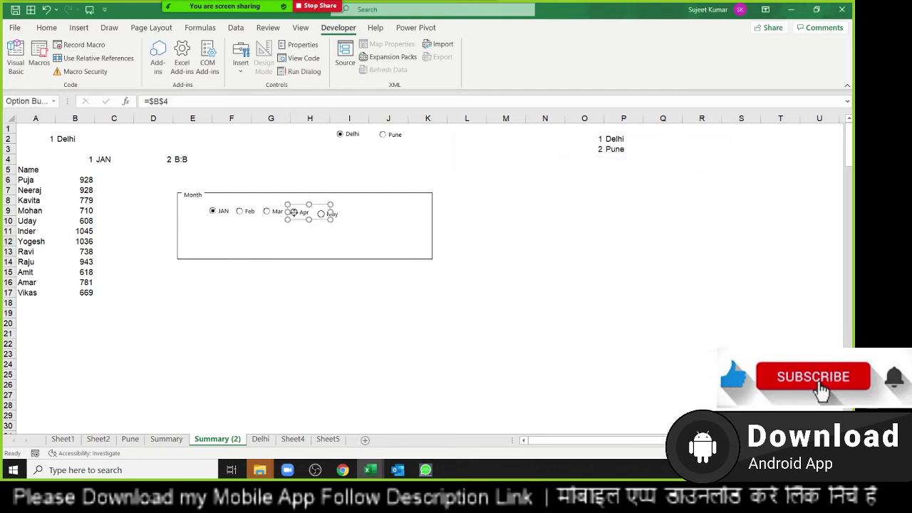
click(334, 340)
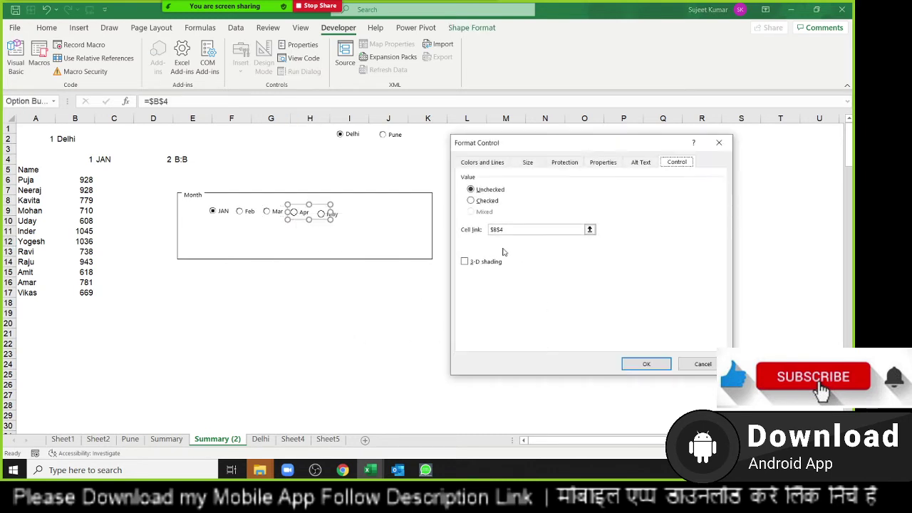
click(487, 263)
click(646, 364)
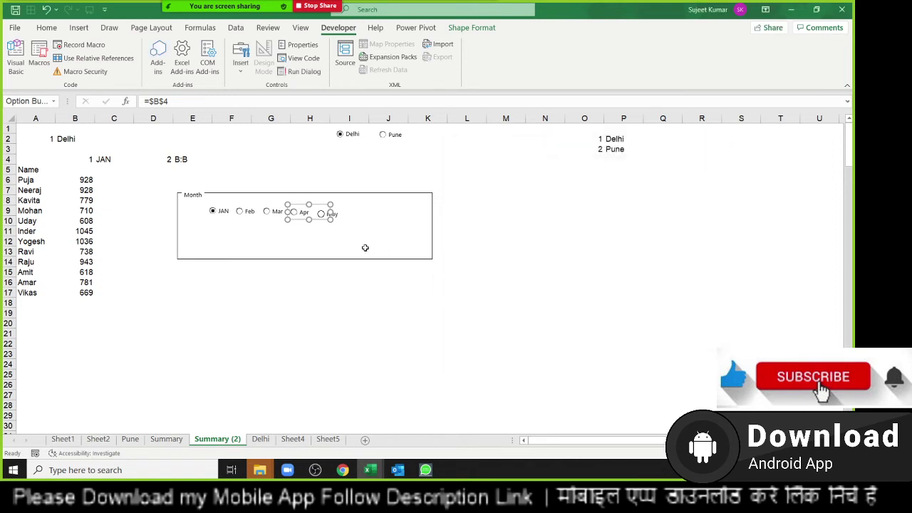
click(360, 243)
right_click(323, 215)
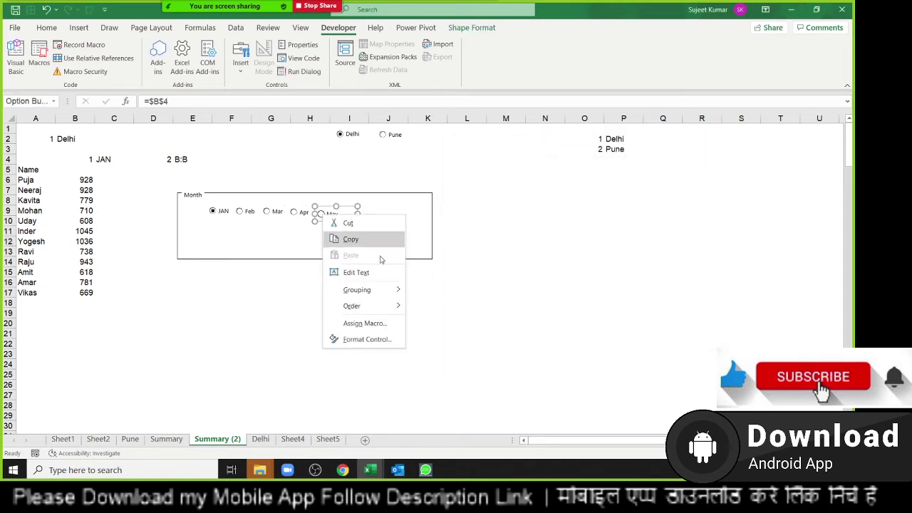
click(388, 340)
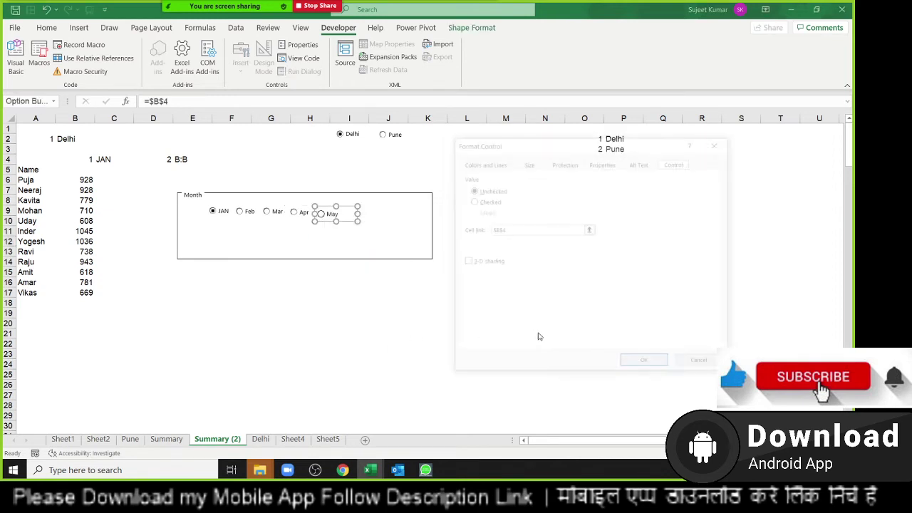
click(486, 262)
click(646, 364)
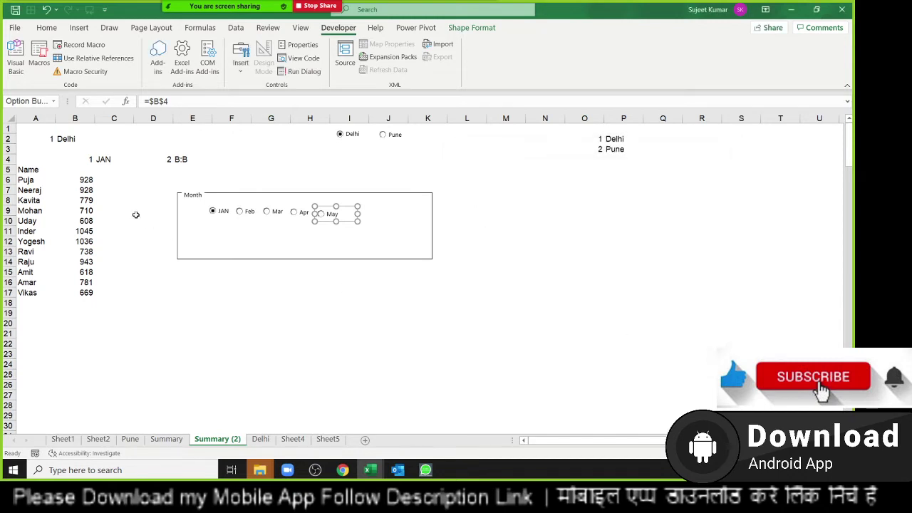
click(105, 160)
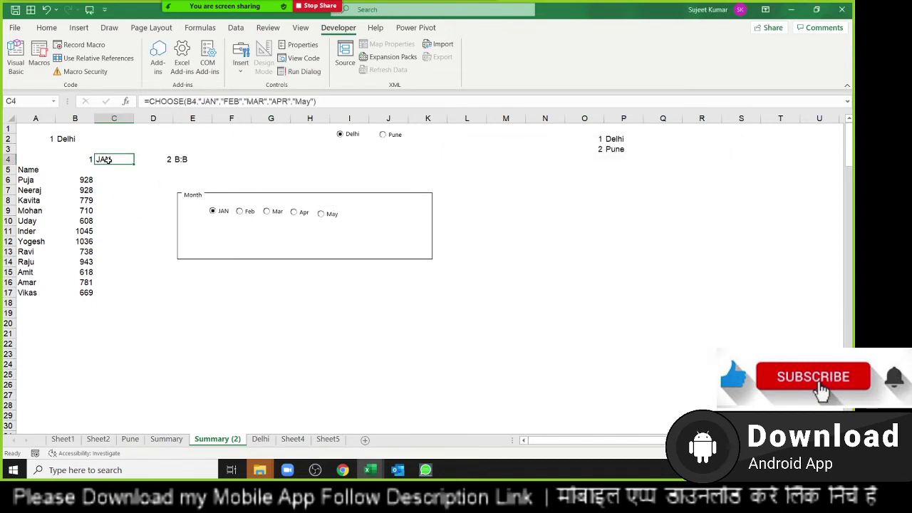
double_click(105, 159)
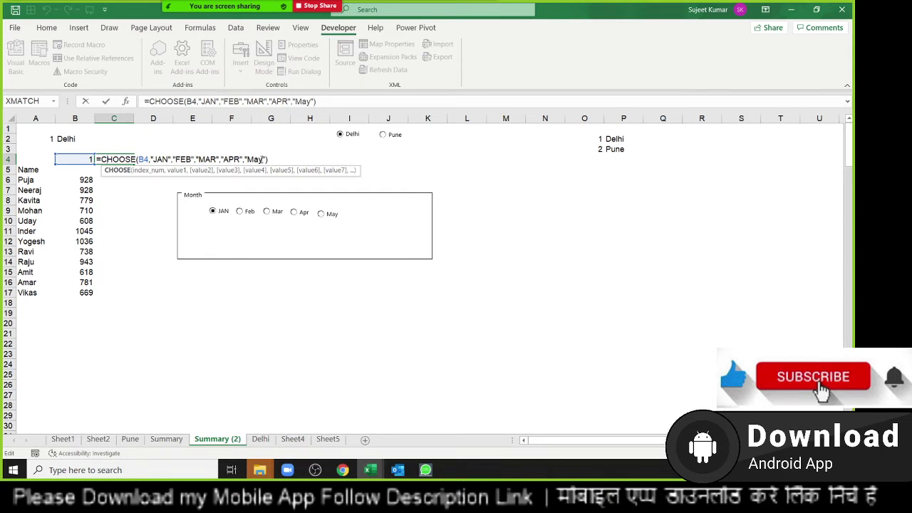
key(Escape)
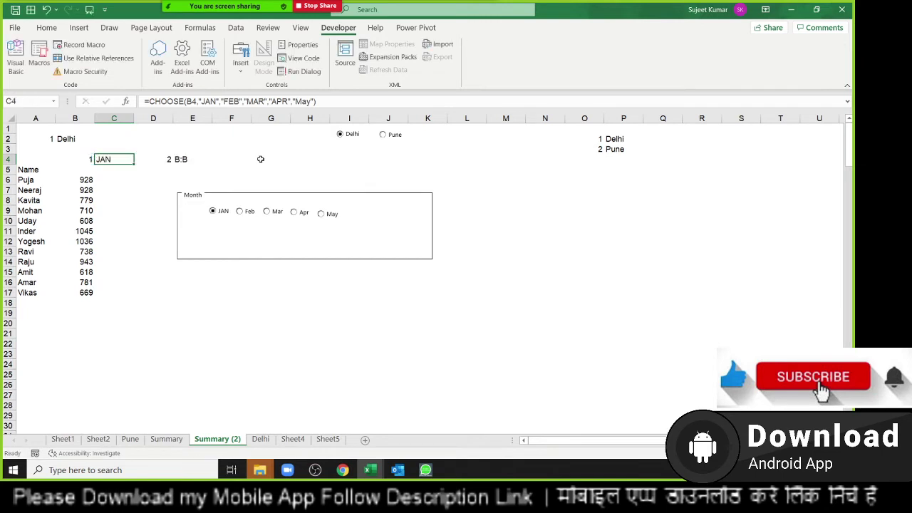
click(190, 158)
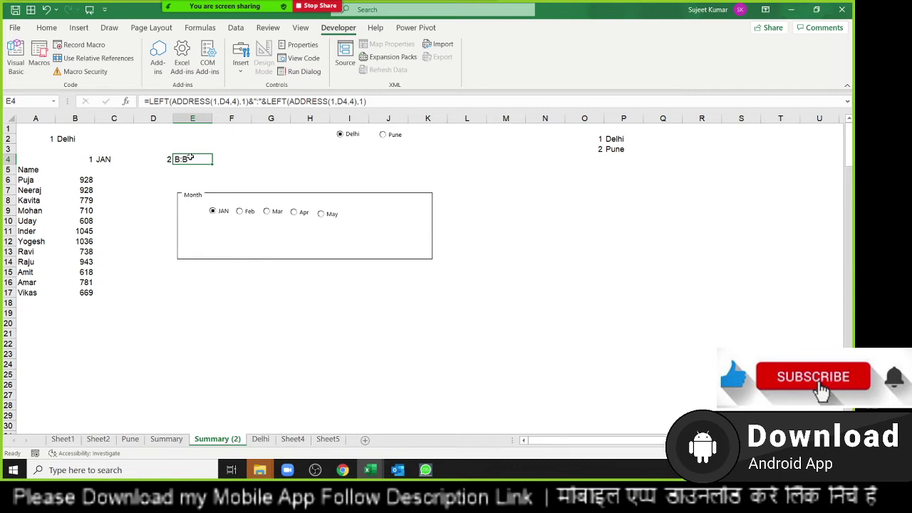
Enter the trial values C1 in F4 and AA1 in G4.
click(235, 158)
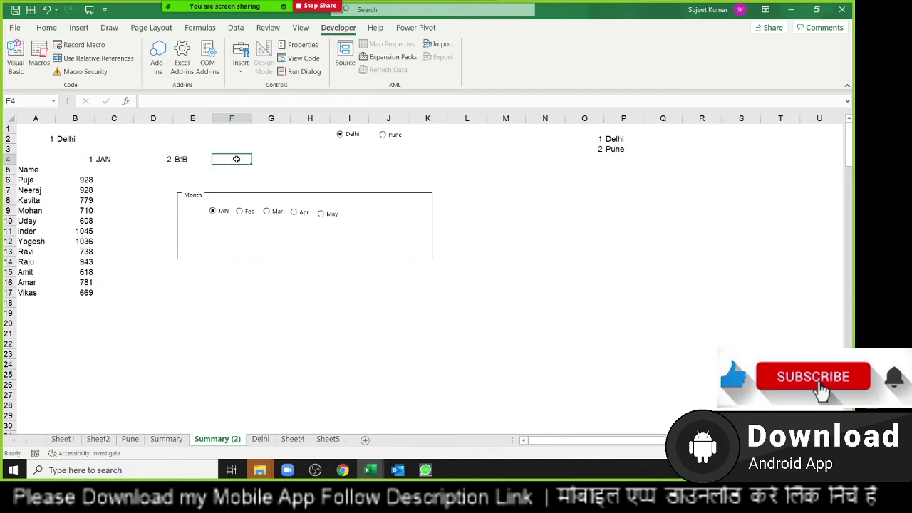
text(C1)
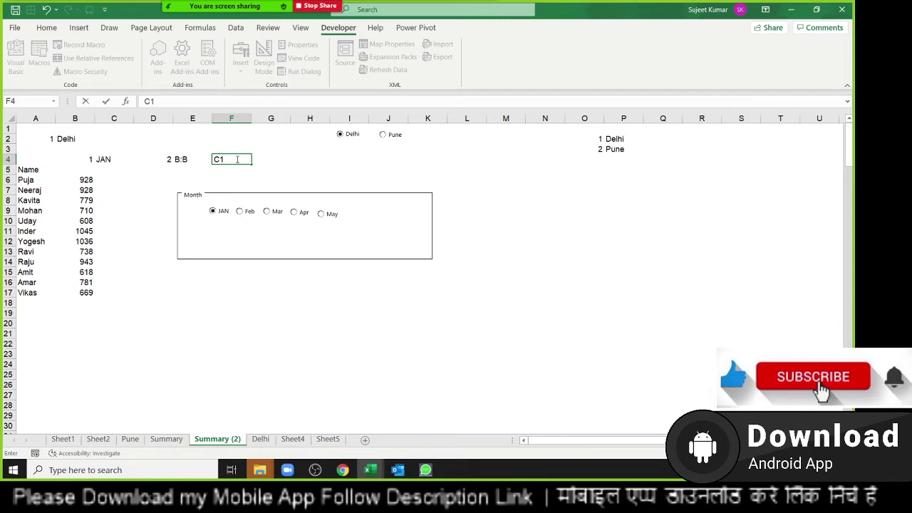
key(Left)
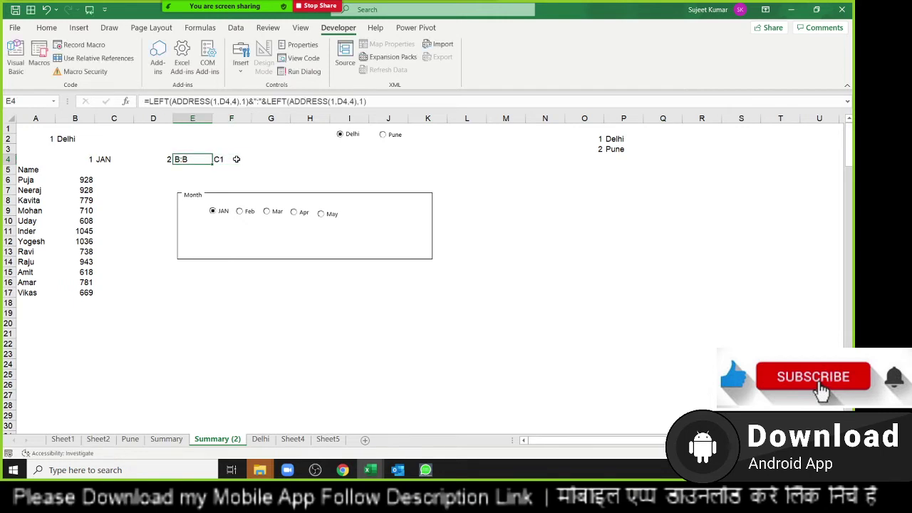
key(F2)
click(371, 159)
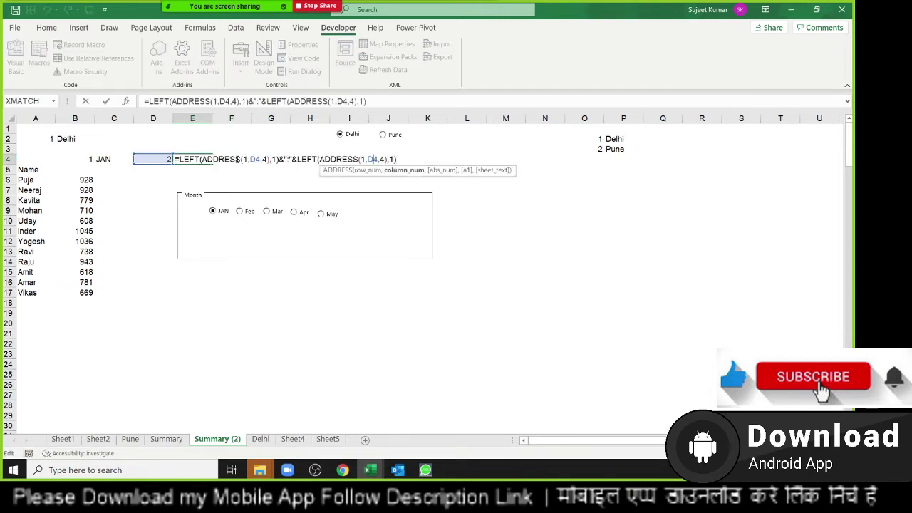
click(236, 158)
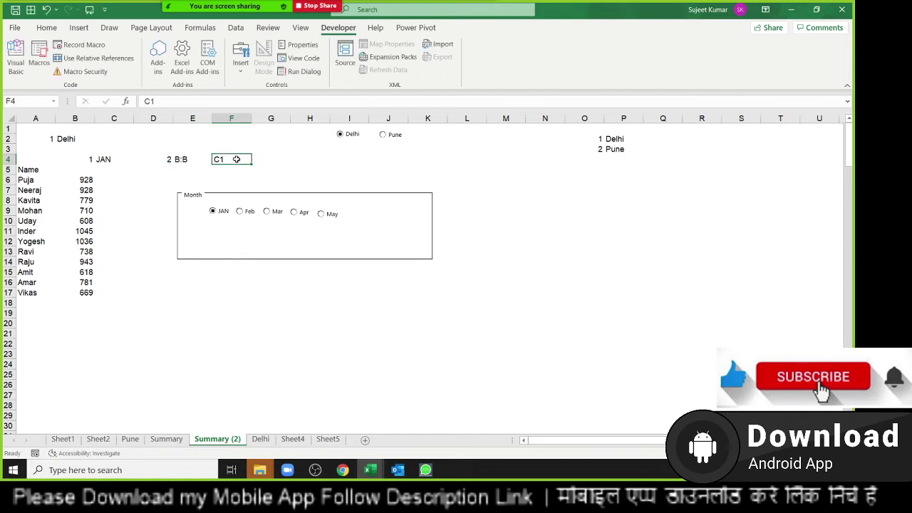
key(Right)
text(AA1)
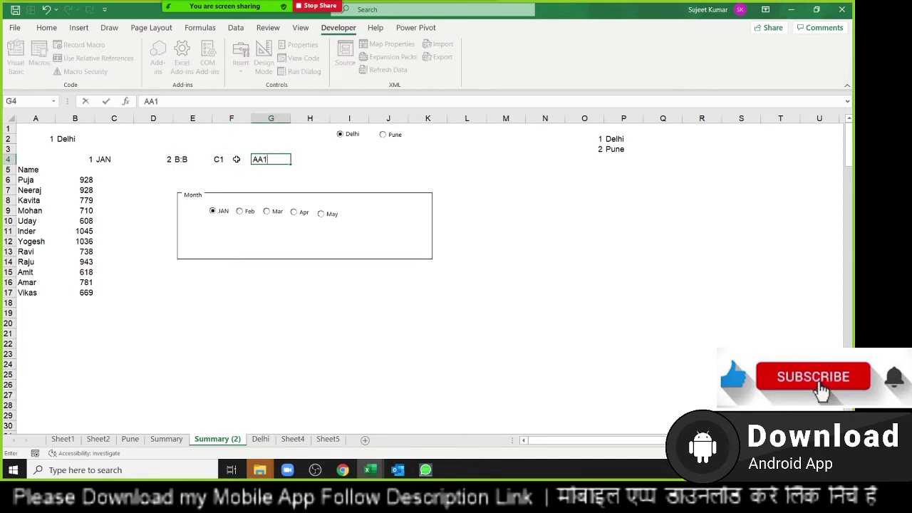
key(Return)
Start a RIGHT formula on G4 in H4, then back it out to start over.
click(303, 158)
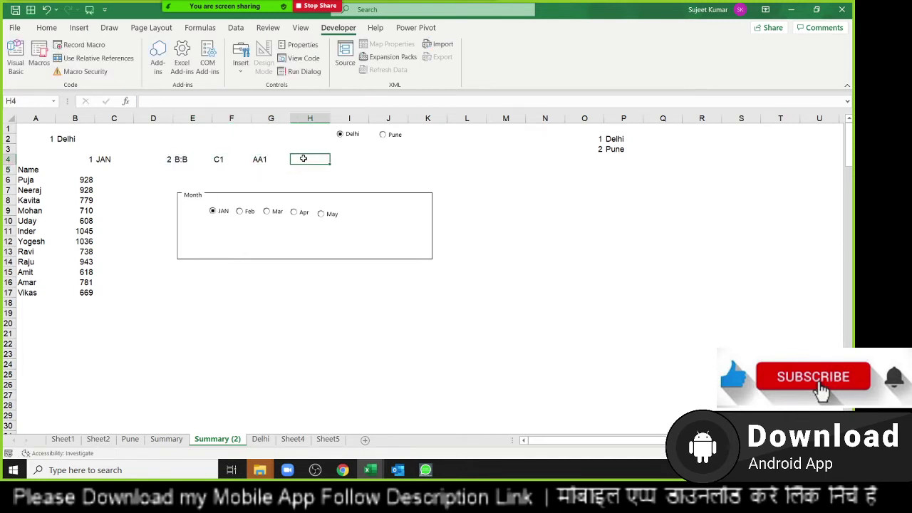
text(=)
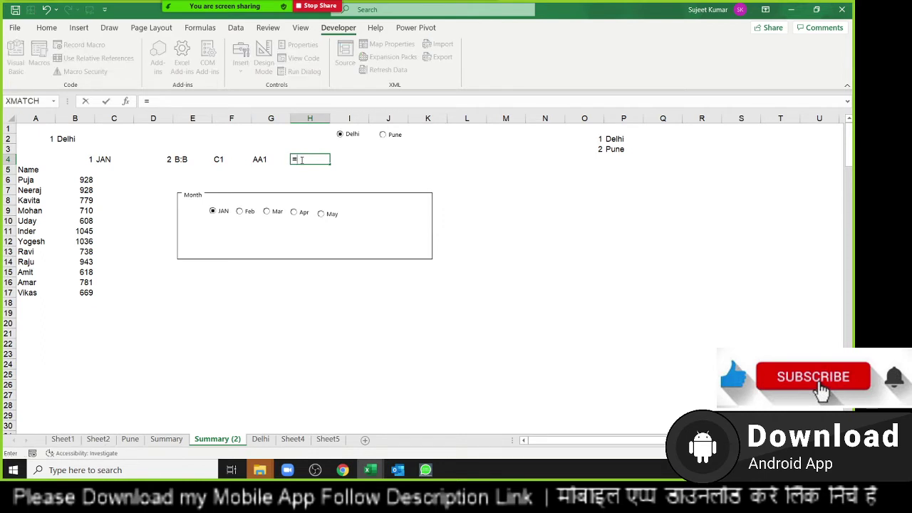
text(ri)
key(Tab)
key(Left)
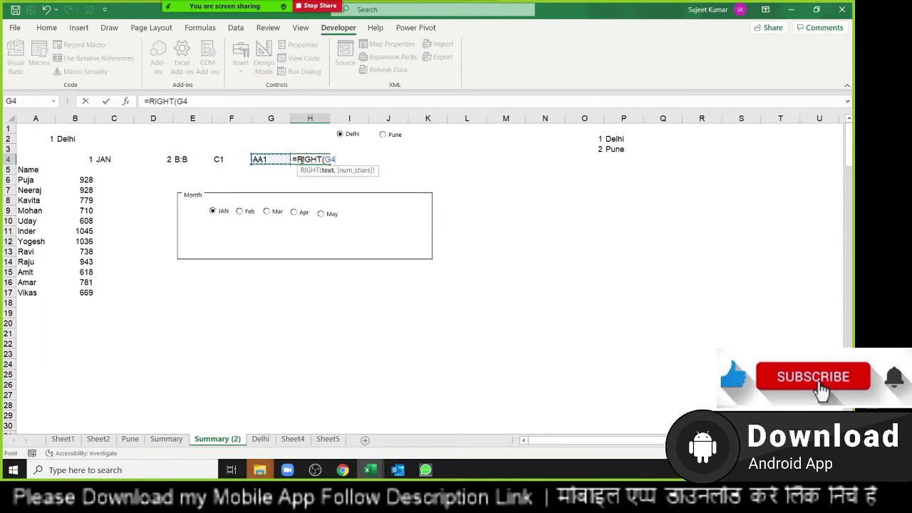
text(,)
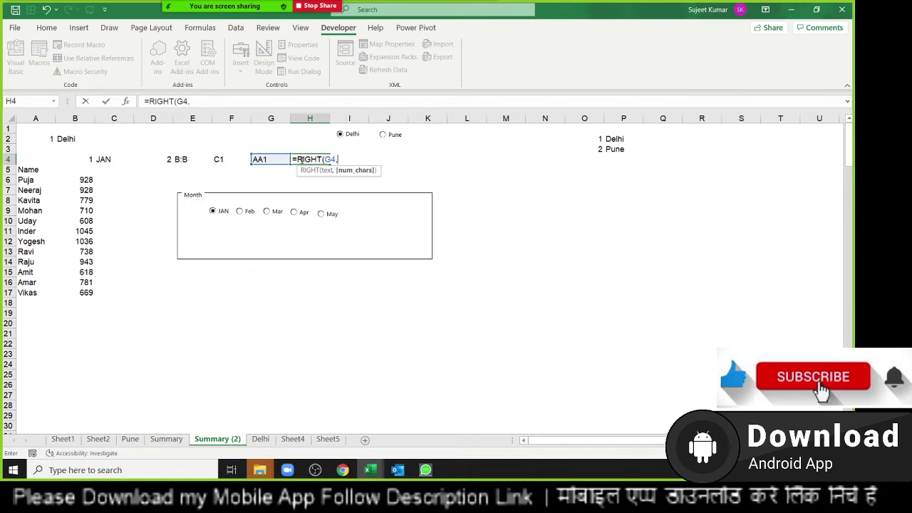
key(BackSpace)
key(BackSpace)
key(BackSpace)
key(BackSpace)
key(BackSpace)
key(BackSpace)
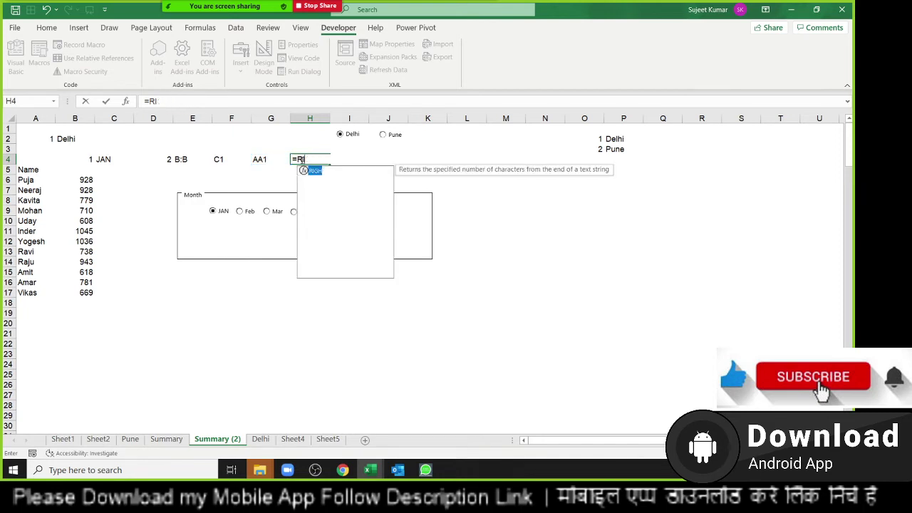
key(BackSpace)
key(BackSpace)
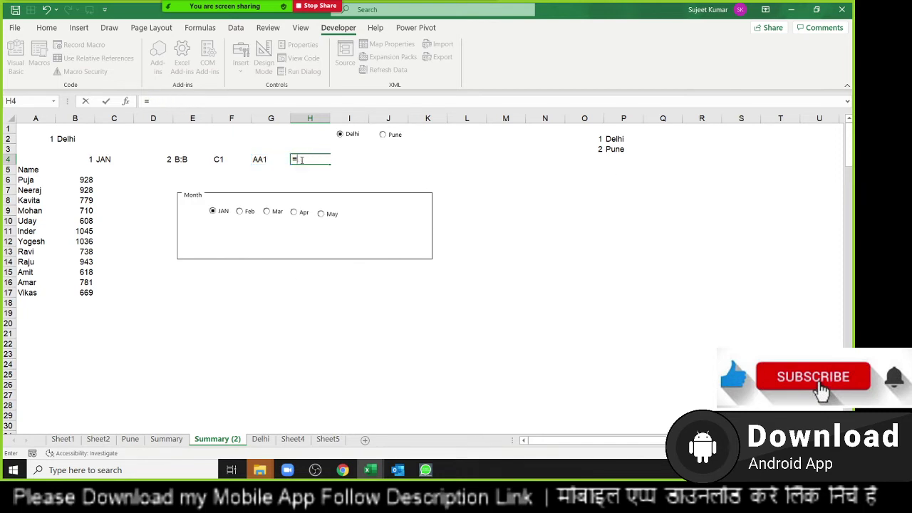
Build =LEFT(G4,LEN(G4)-1) in H4 so it returns AA, then select G4:H4.
text(Ile)
key(Tab)
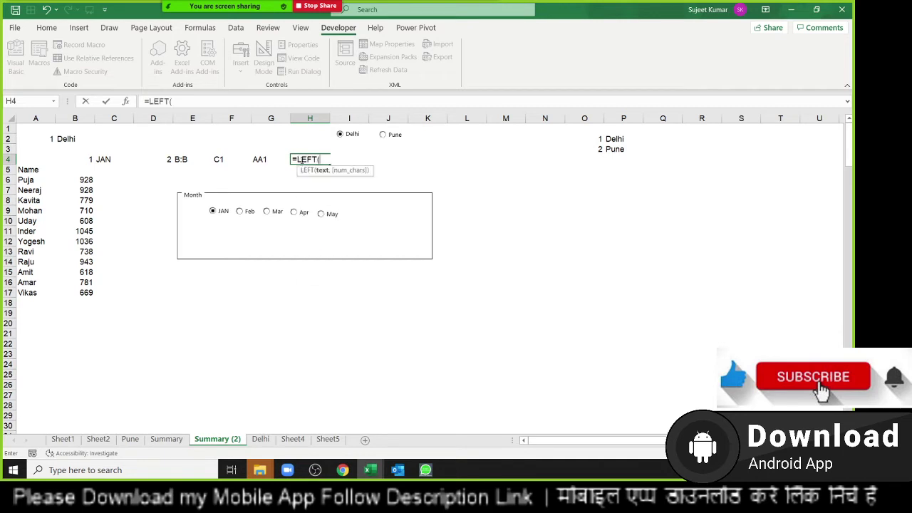
key(Left)
text(,len)
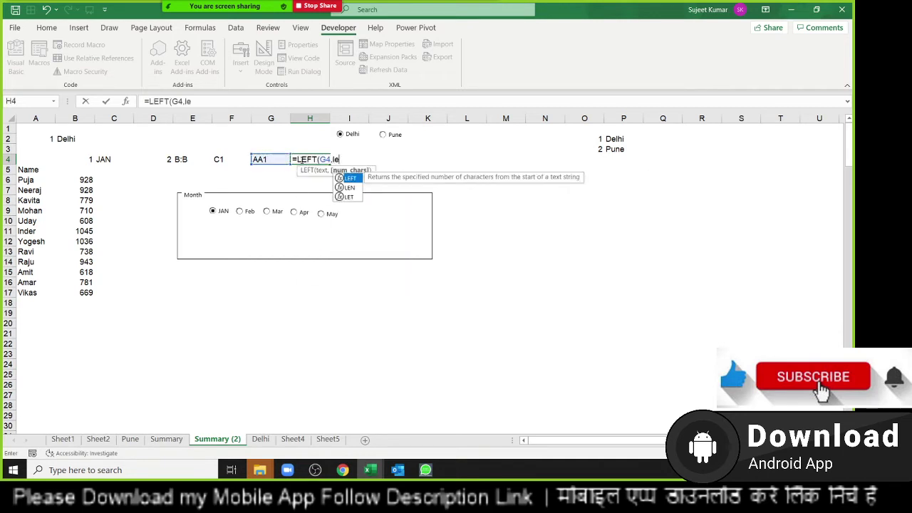
key(Tab)
key(Left)
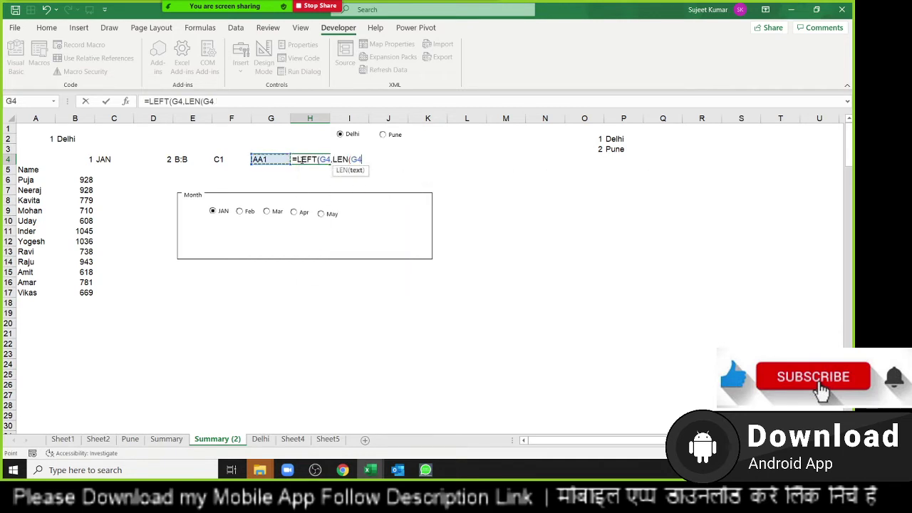
text()-1))
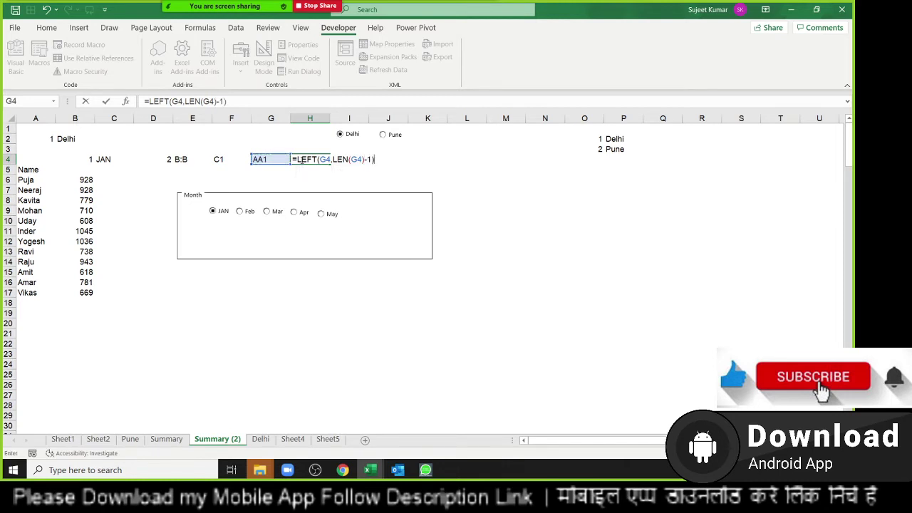
key(Return)
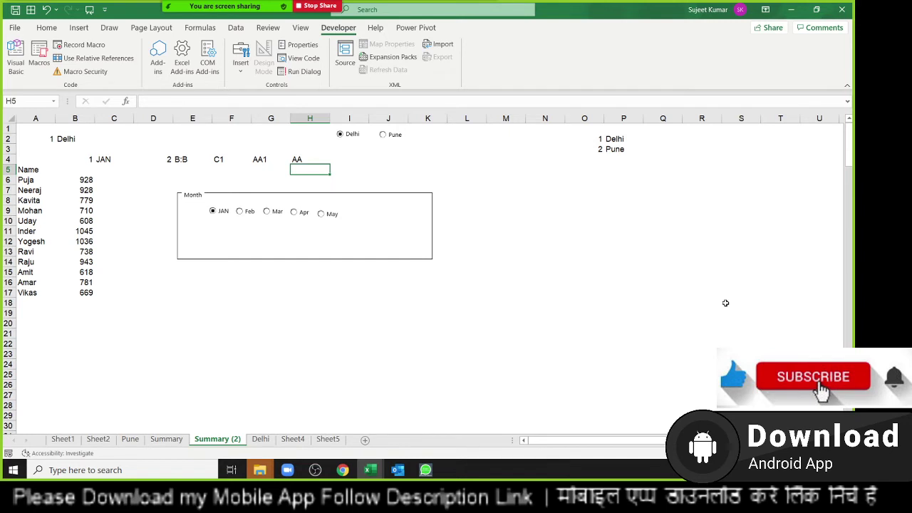
key(Up)
key(shift+Left)
key(shift+Left)
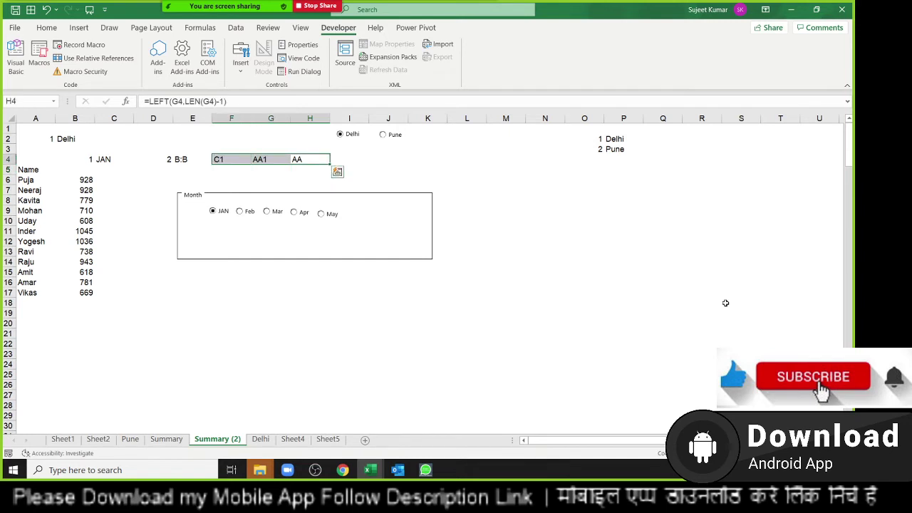
Delete the C1, AA1 and AA entries from F4:H4, then bring up Zoom's participants list.
key(Delete)
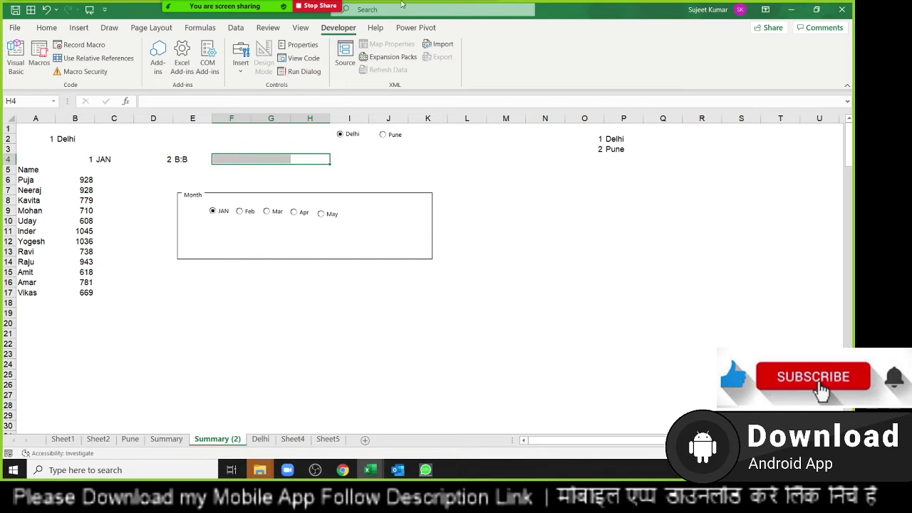
click(200, 6)
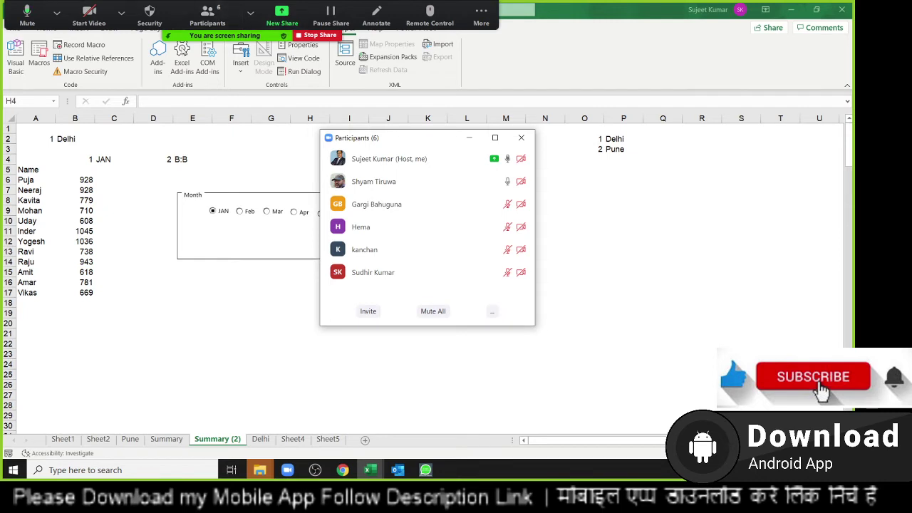
Close Zoom's participants list and go to Excel's Pune sheet.
click(201, 7)
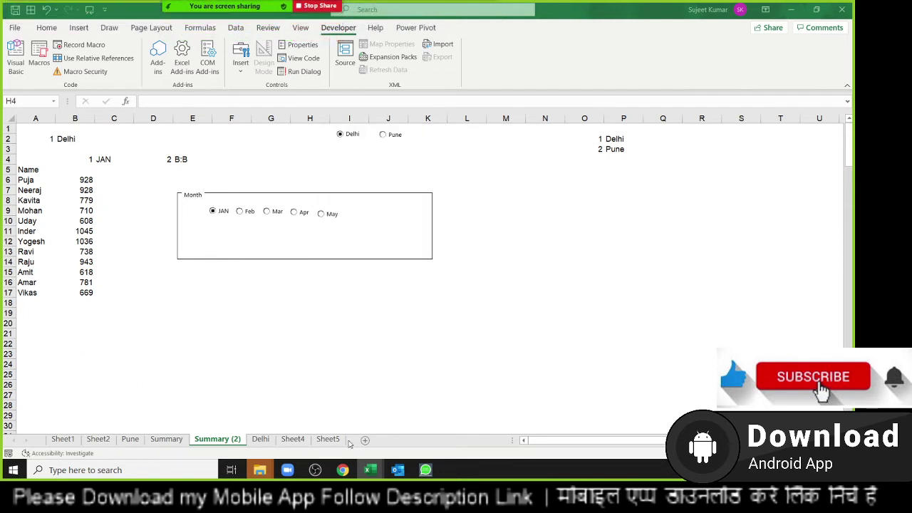
ctrl+click(132, 439)
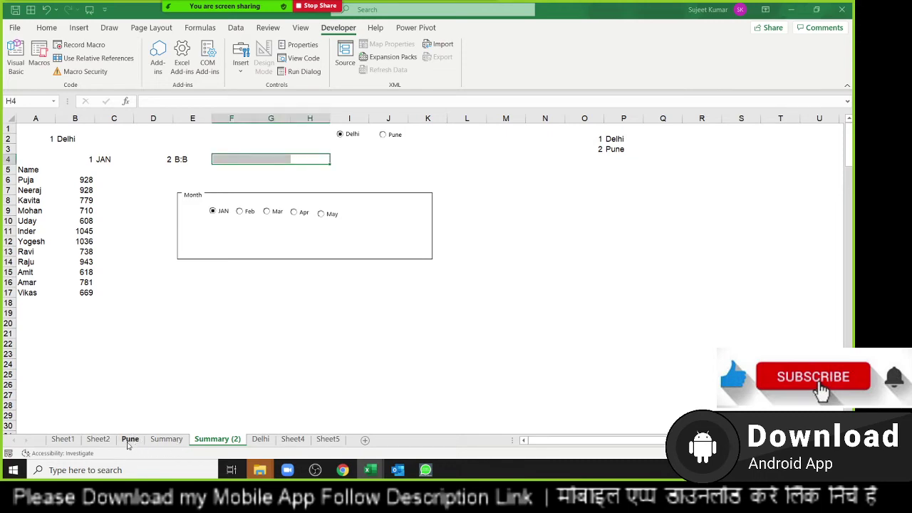
click(129, 439)
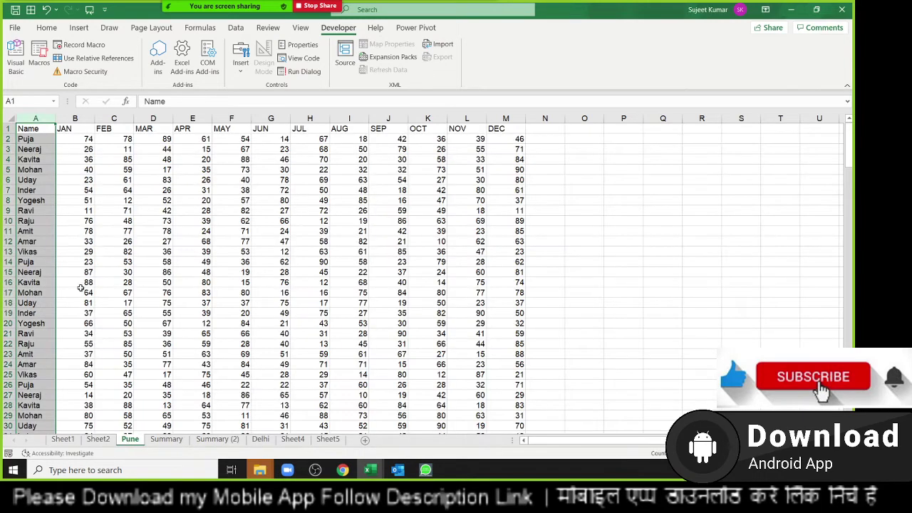
click(44, 230)
key(ctrl+Down)
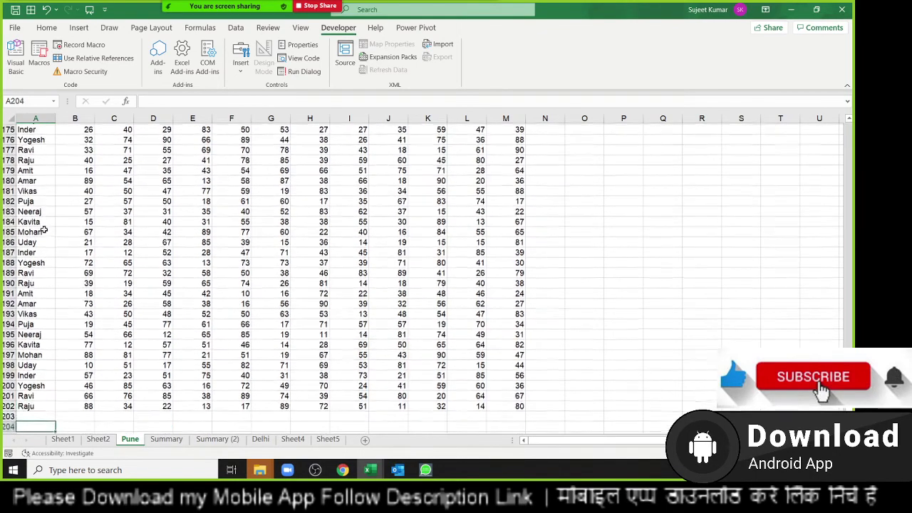
key(ctrl+shift+Right)
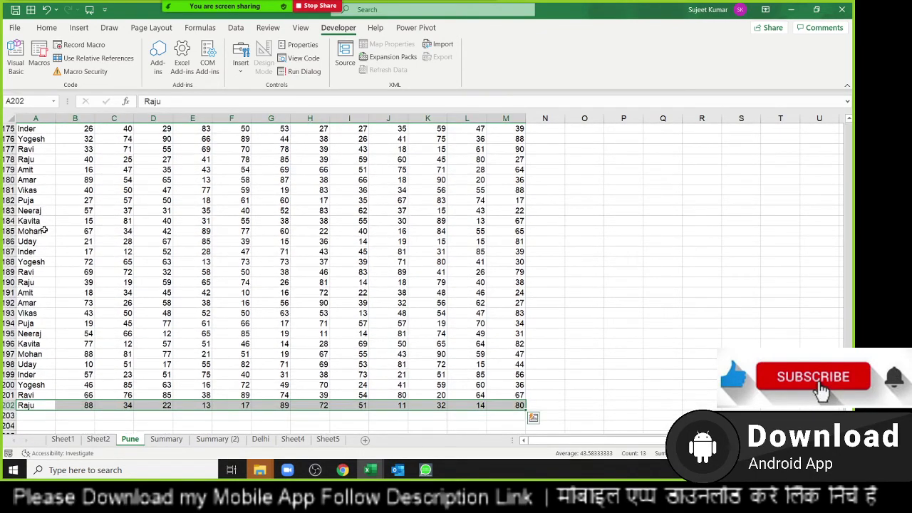
key(ctrl+shift+Left)
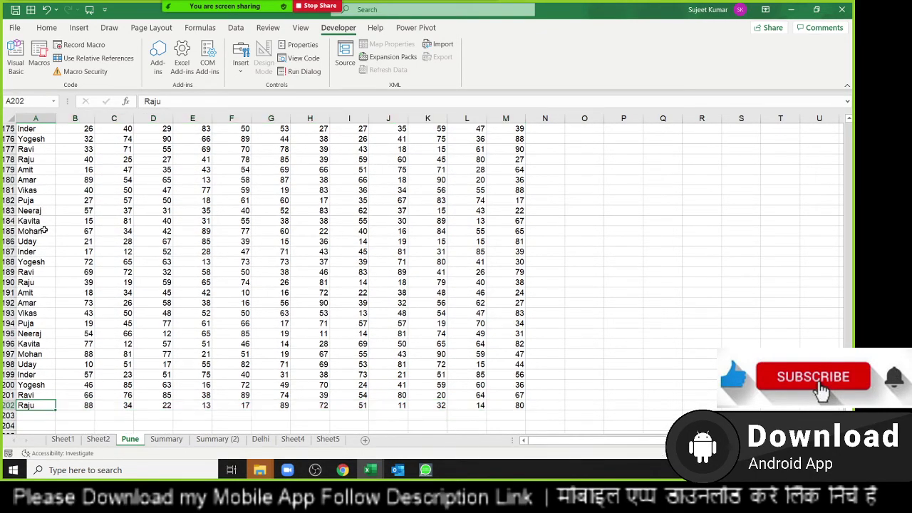
key(Down)
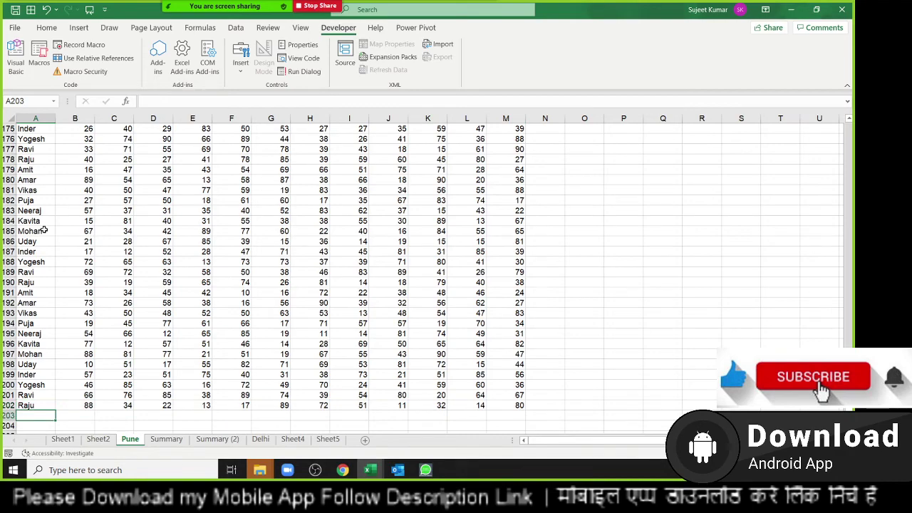
key(ctrl+shift+Right)
key(ctrl+shift+Left)
key(Up)
key(ctrl+Home)
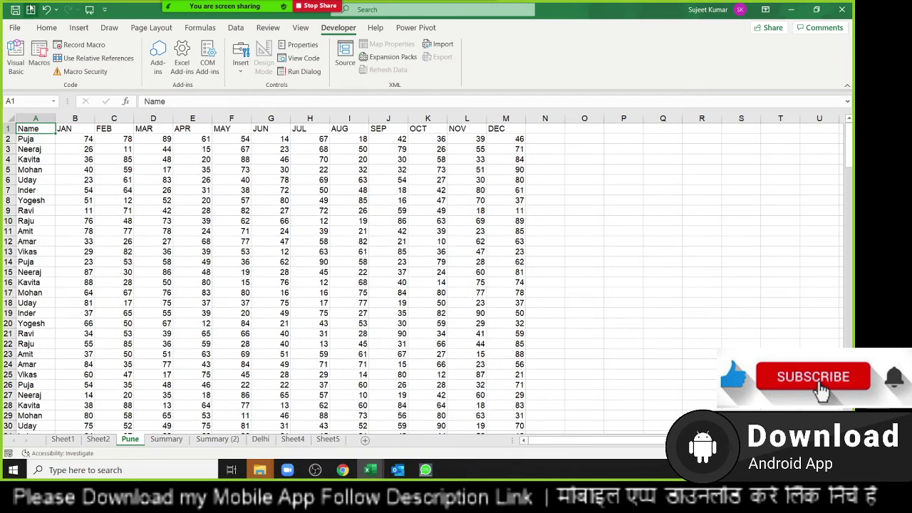
In Excel Options, add Form... from Commands Not in the Ribbon to the Quick Access Toolbar.
click(15, 27)
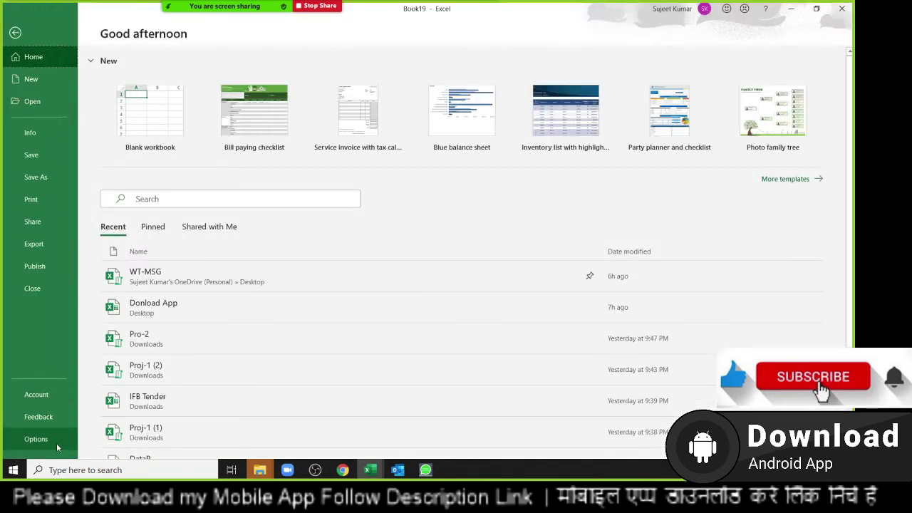
click(35, 439)
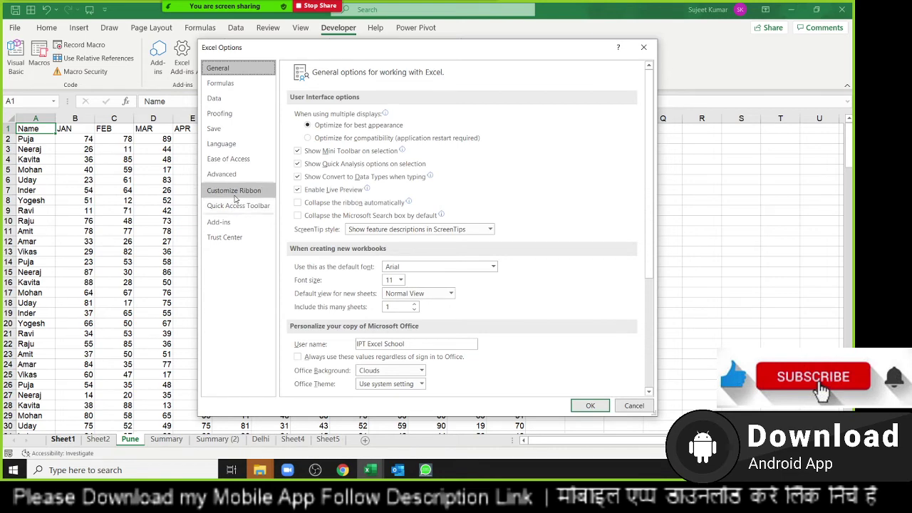
click(234, 196)
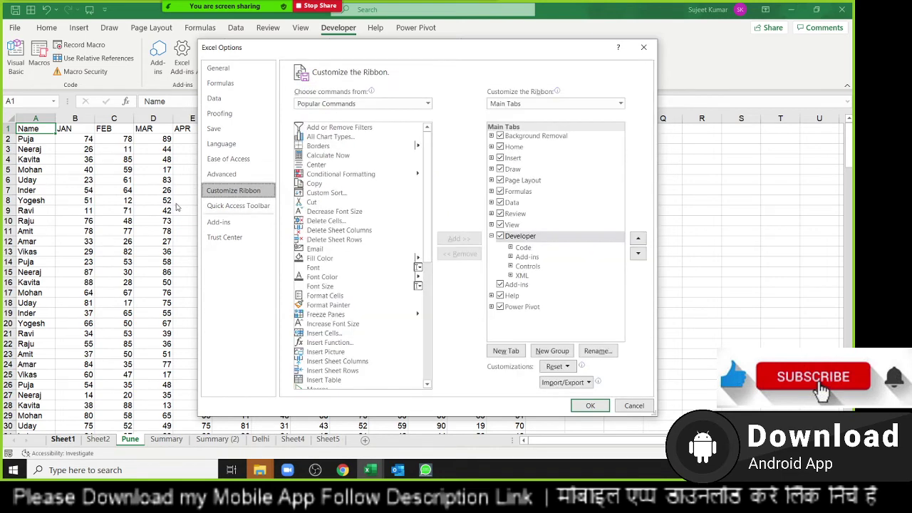
click(342, 105)
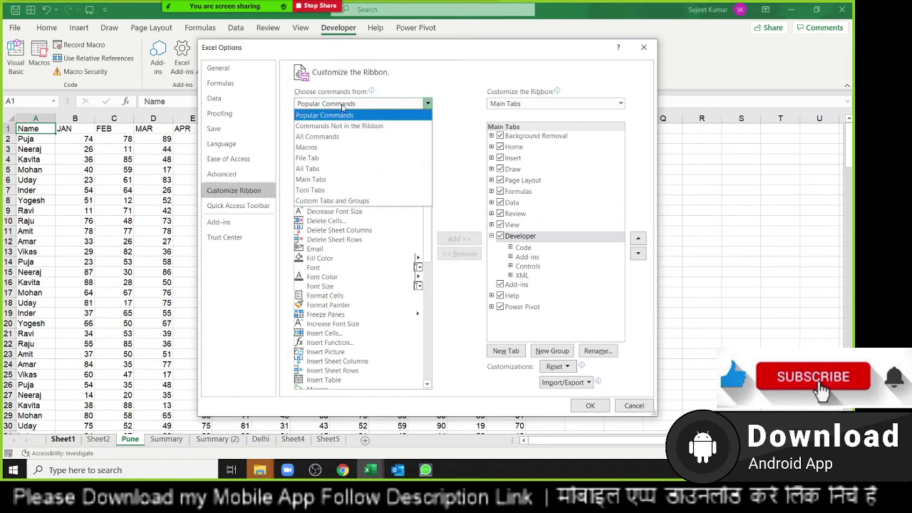
click(238, 206)
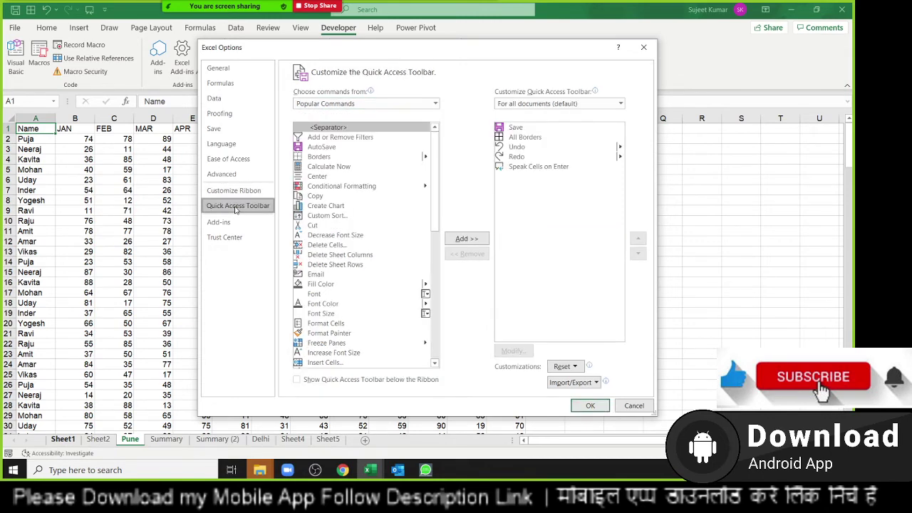
click(339, 106)
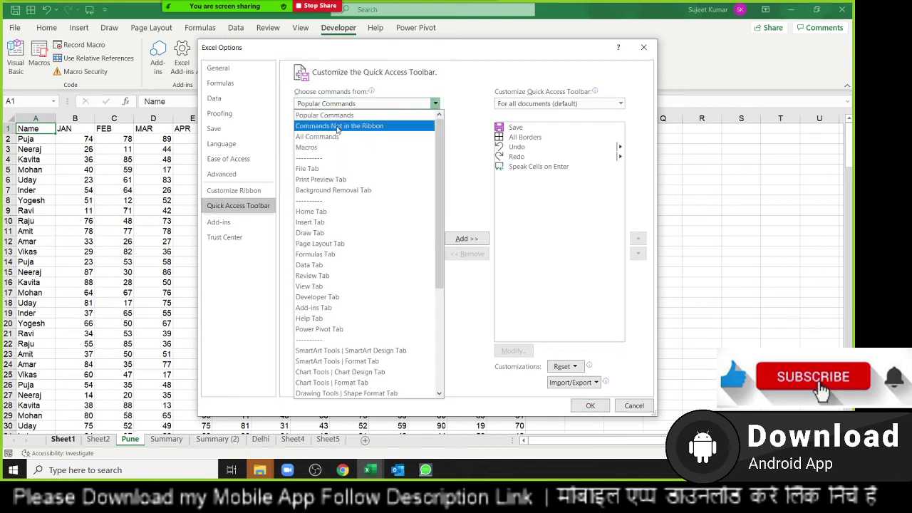
click(337, 126)
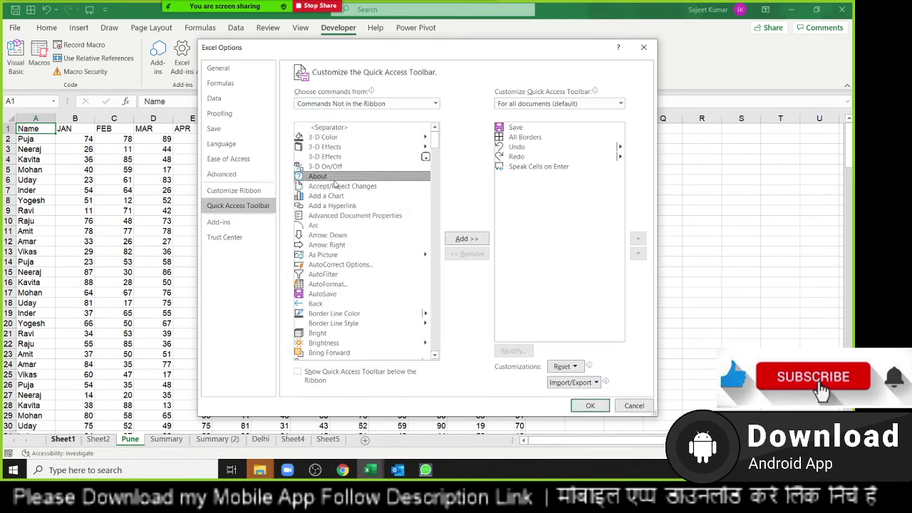
key(f)
key(Down)
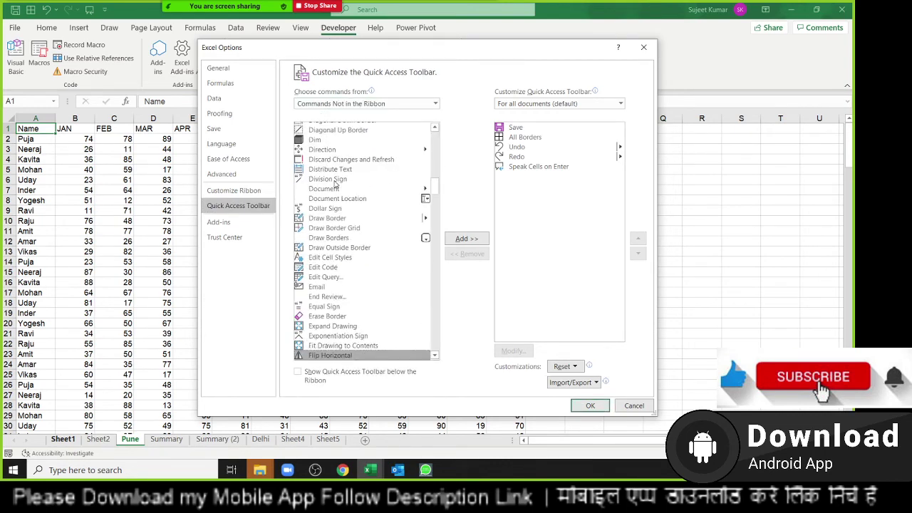
key(Down)
key(Down)
key(Down)
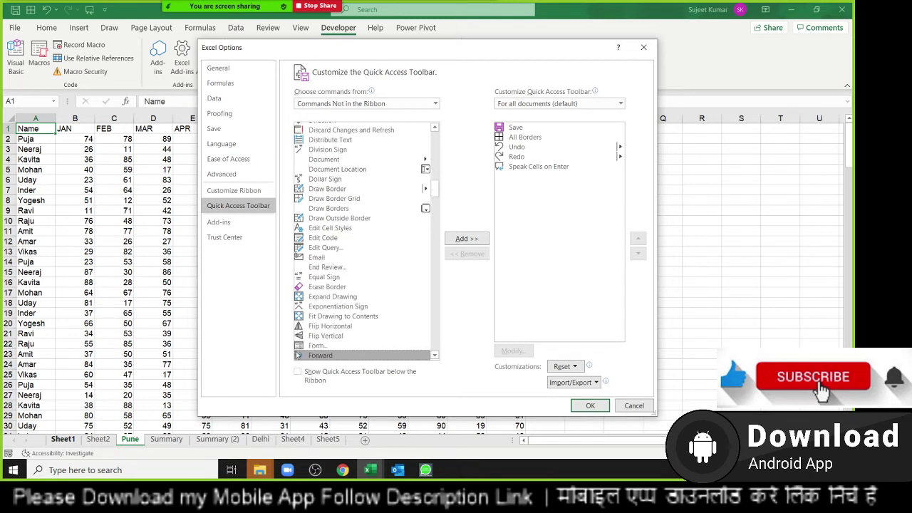
click(316, 345)
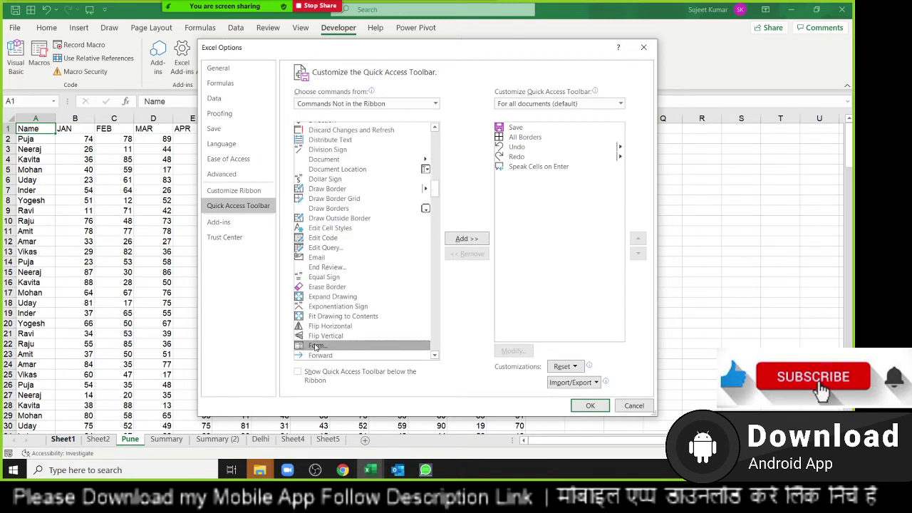
click(466, 238)
Confirm the toolbar change, select A1 and bring up the Pune data form.
click(591, 406)
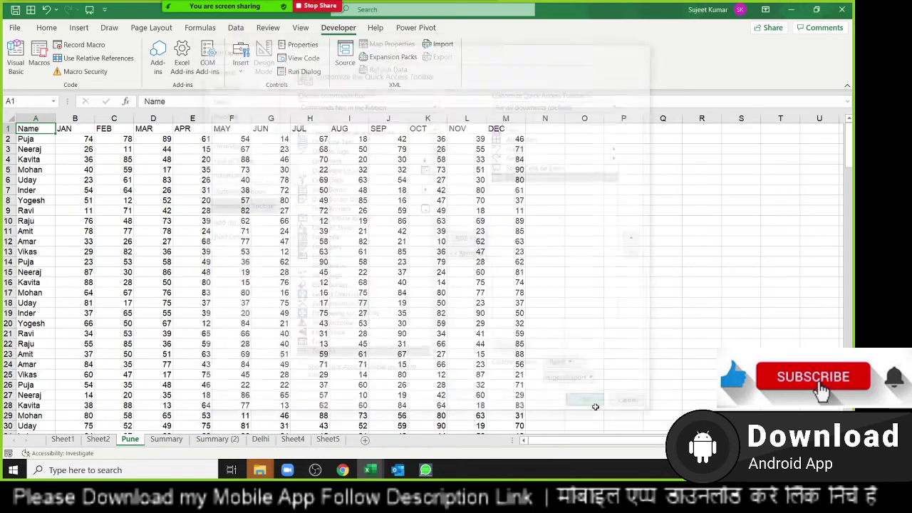
click(257, 231)
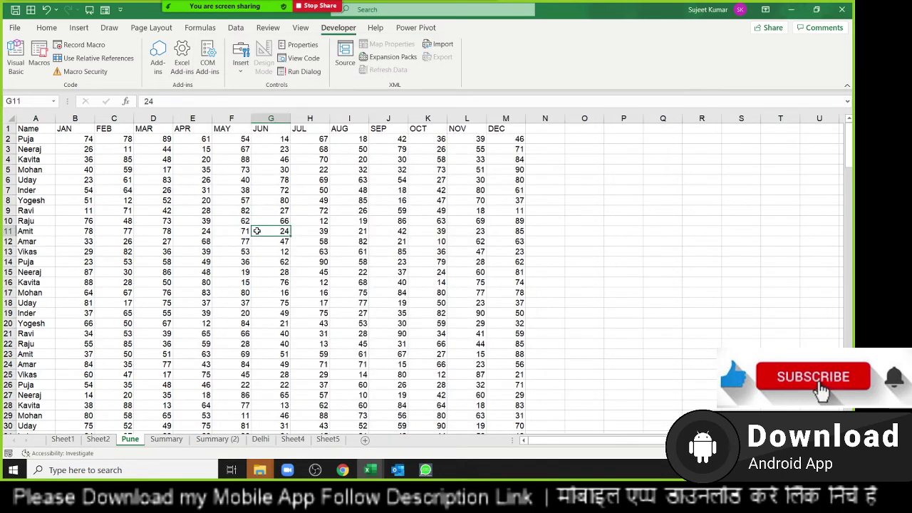
click(32, 129)
click(104, 9)
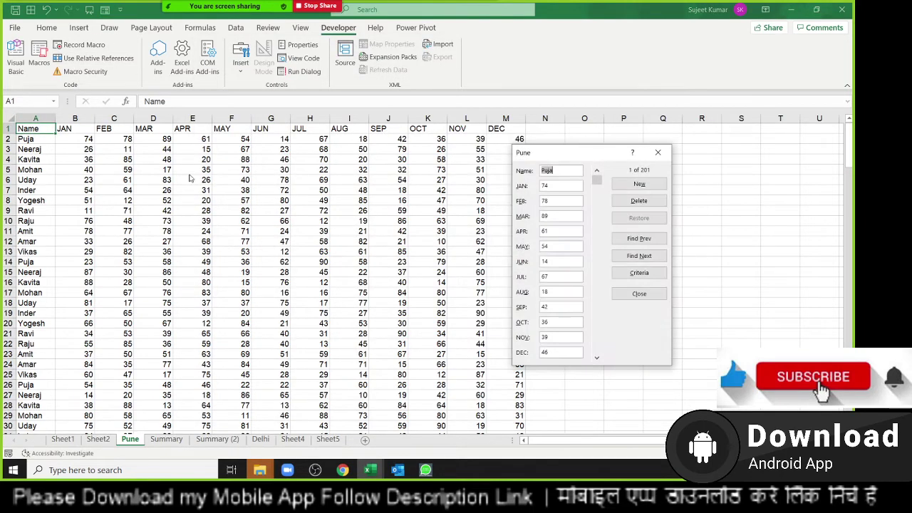
drag(553, 159, 304, 149)
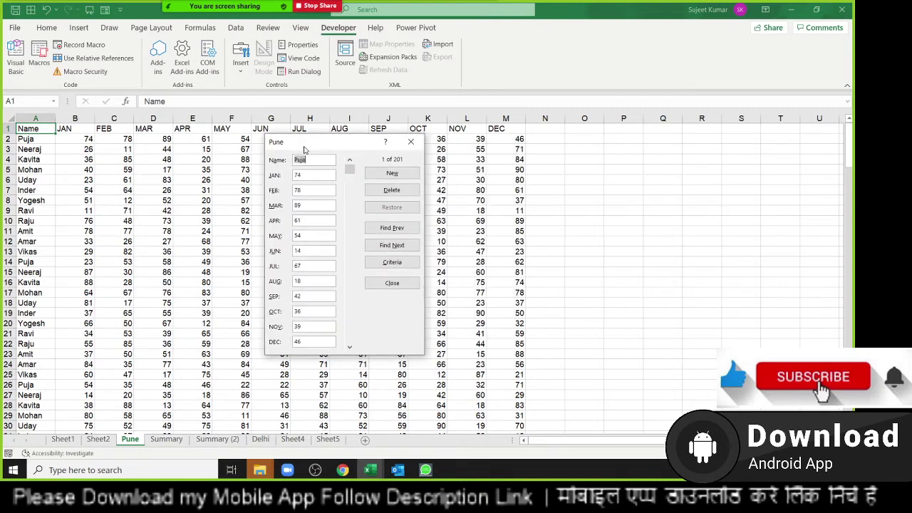
Add a new record with a name and monthly values, JAN 25 through DEC 55.
click(369, 174)
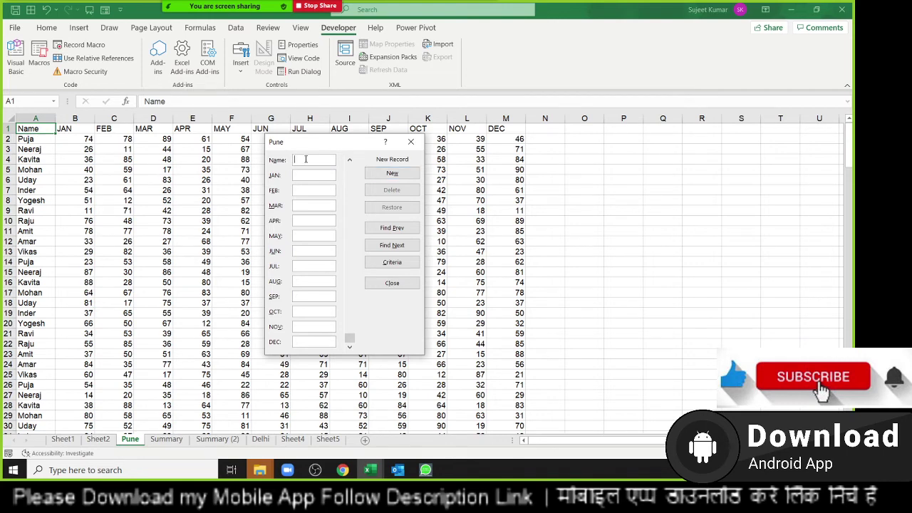
text(Om Na)
text(th25)
key(Tab)
text(65)
key(Tab)
text(25)
key(Tab)
text(25	)
text(25	25	2	5)
key(Tab)
text(55)
text(25)
key(Tab)
text(2)
text(5)
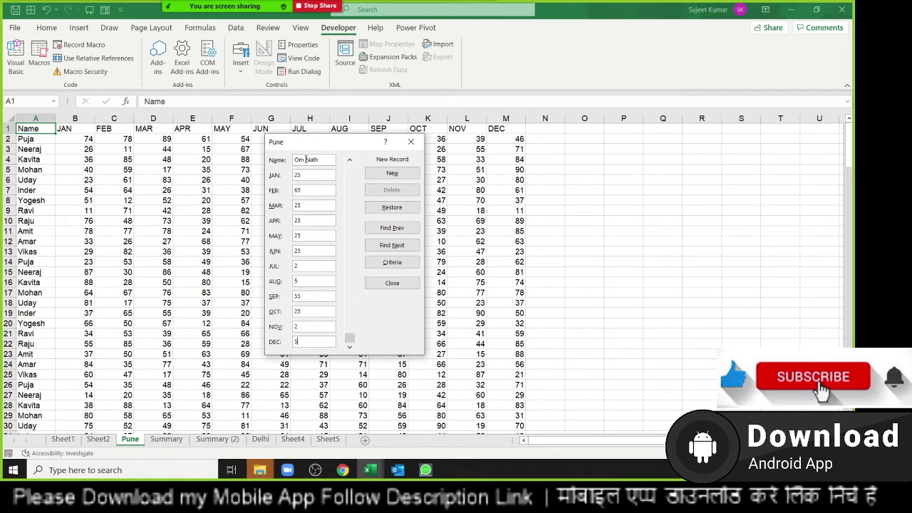
text(5)
key(Tab)
click(394, 181)
Close the data form and check the new record in row 203.
click(410, 141)
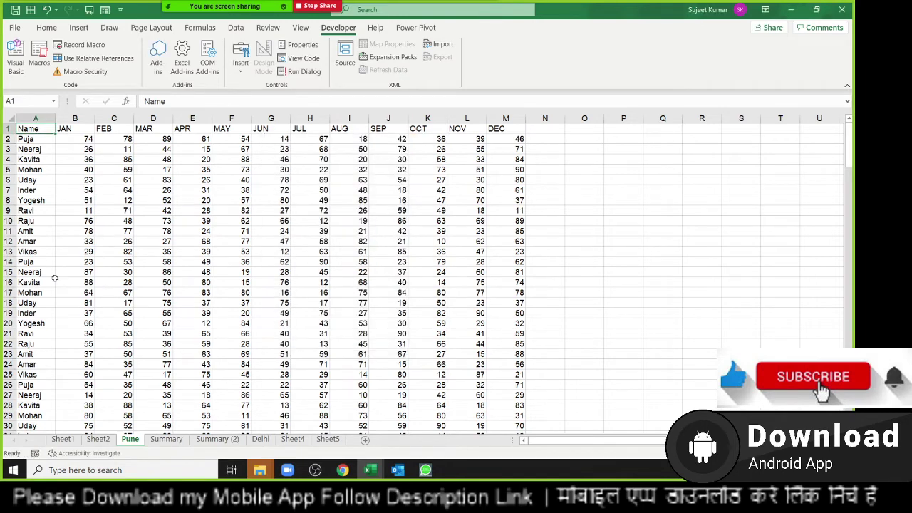
key(ctrl+Down)
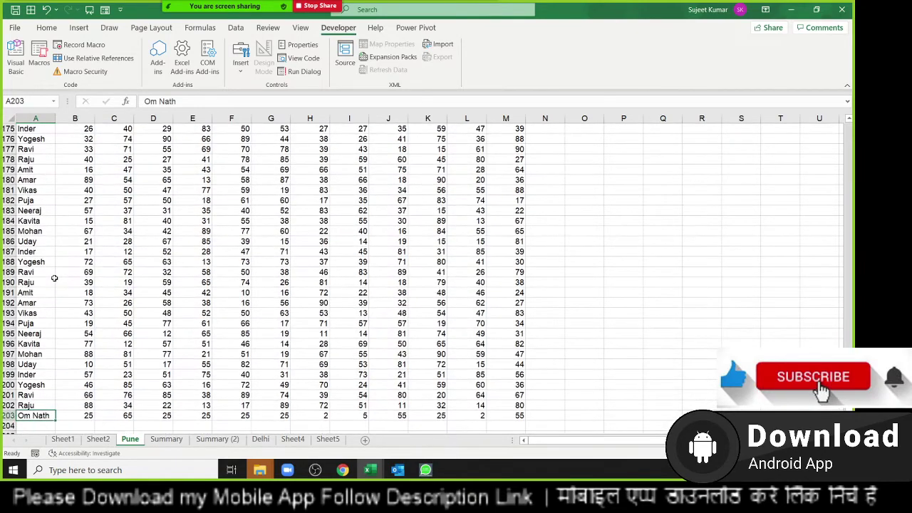
key(ctrl+shift+Right)
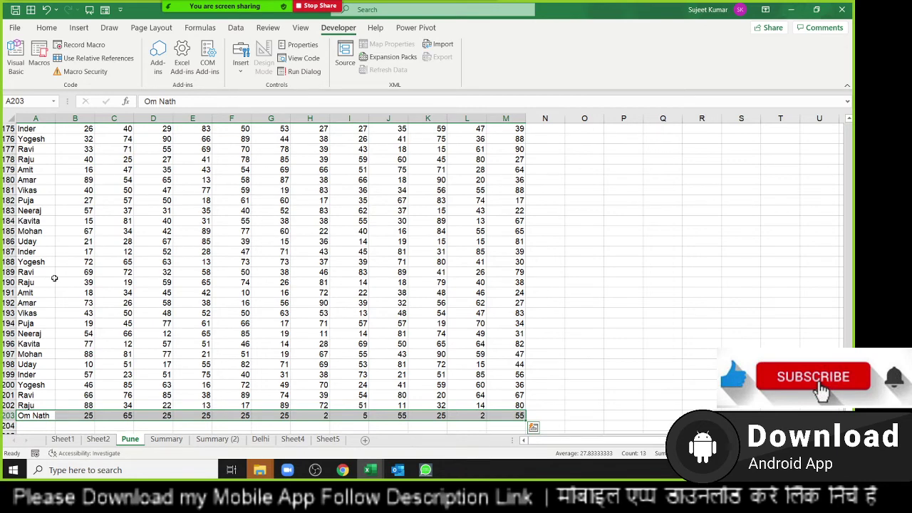
key(ctrl+Home)
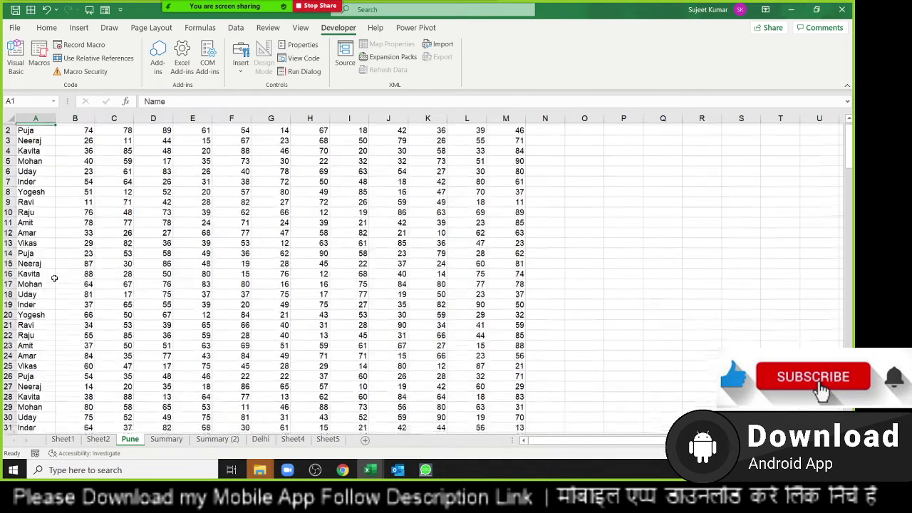
Reopen Excel Options after a false start and move the window lower left.
click(47, 28)
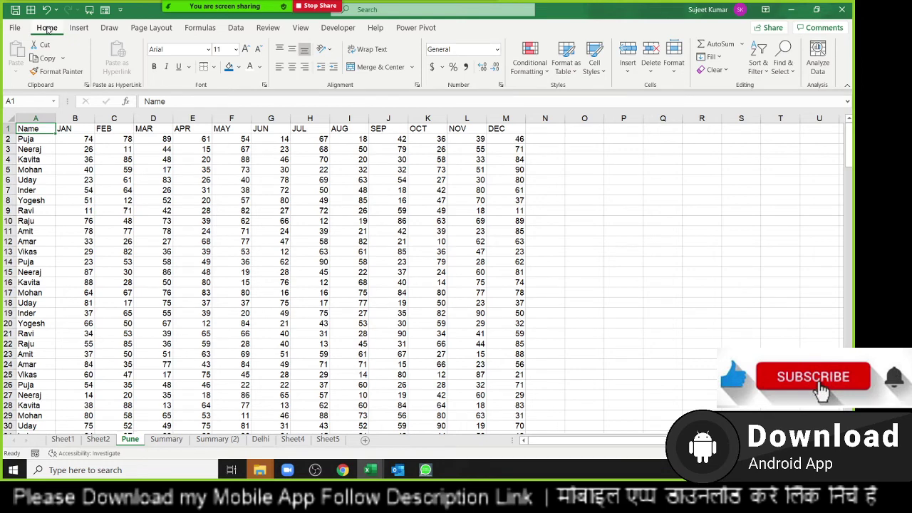
click(16, 28)
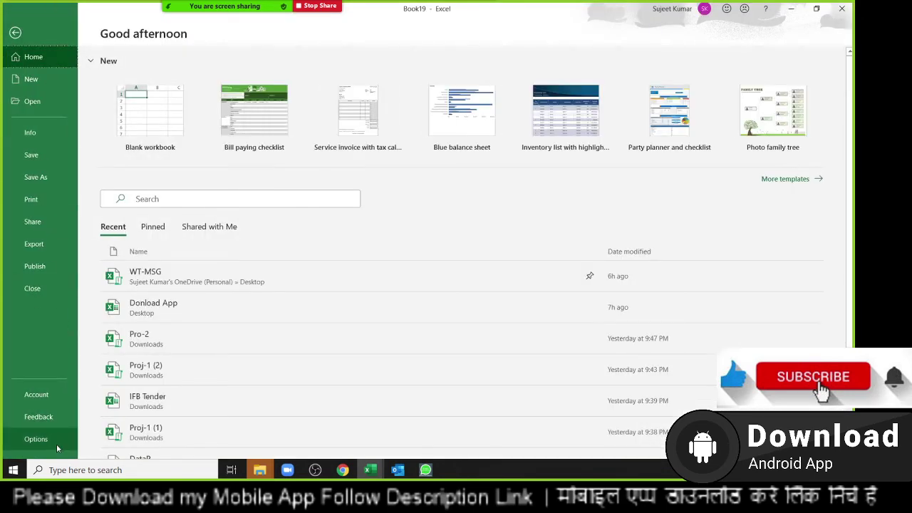
click(36, 439)
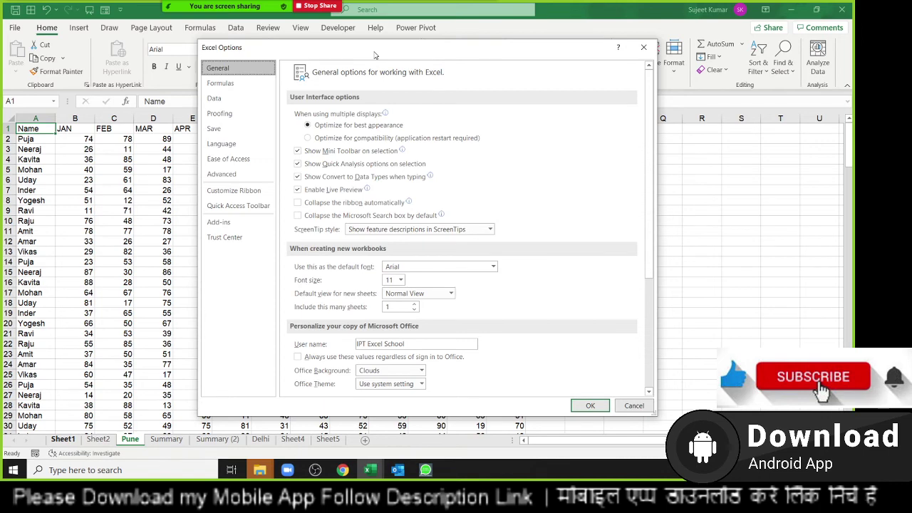
key(Escape)
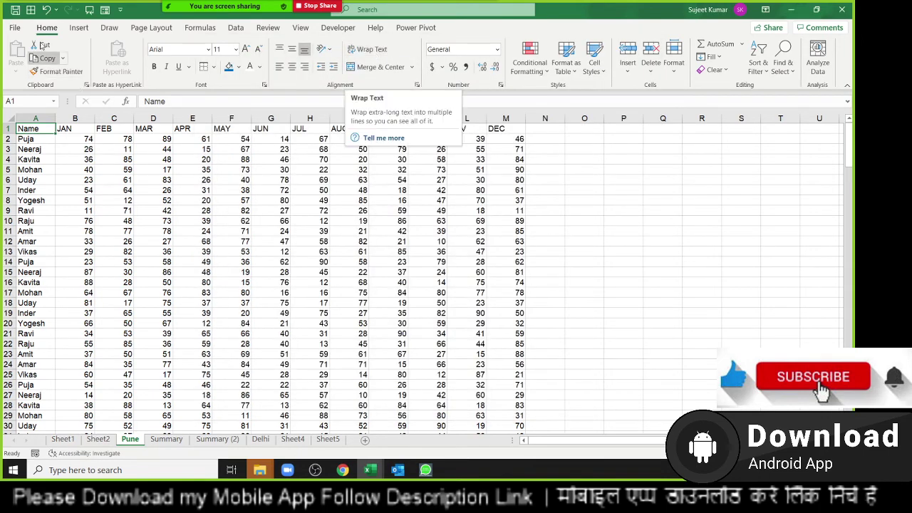
click(14, 27)
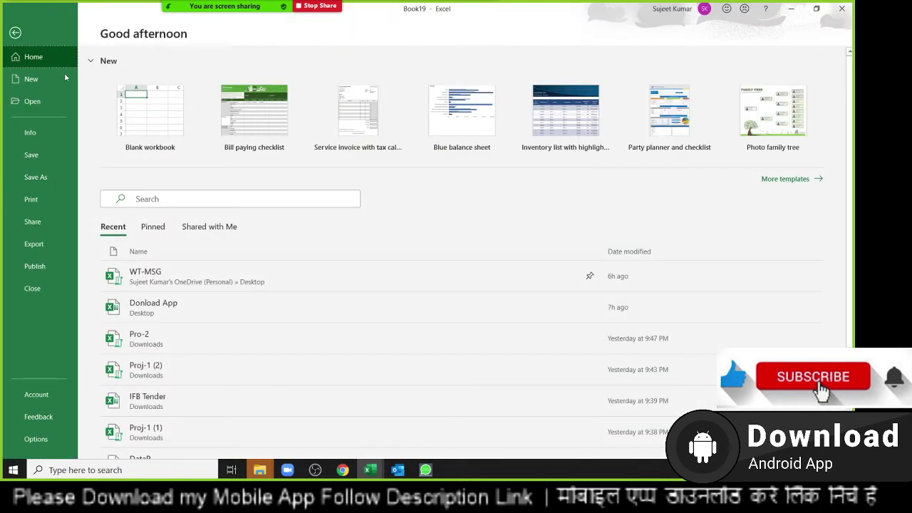
click(48, 441)
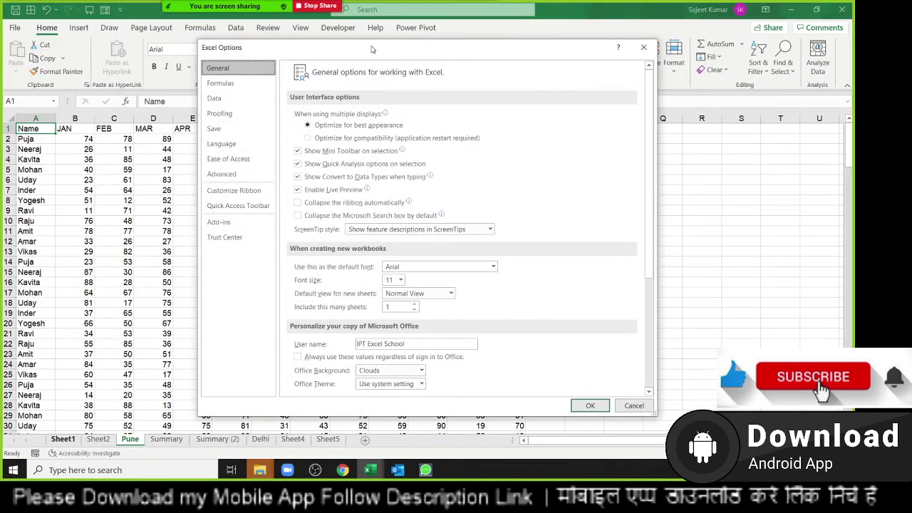
drag(370, 48, 341, 96)
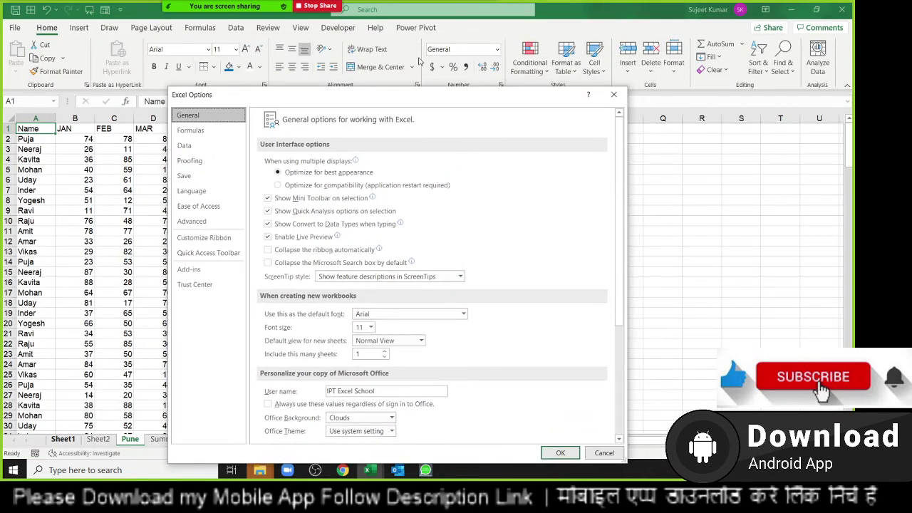
In Quick Access Toolbar settings, list Commands Not in the Ribbon and select Form....
click(209, 244)
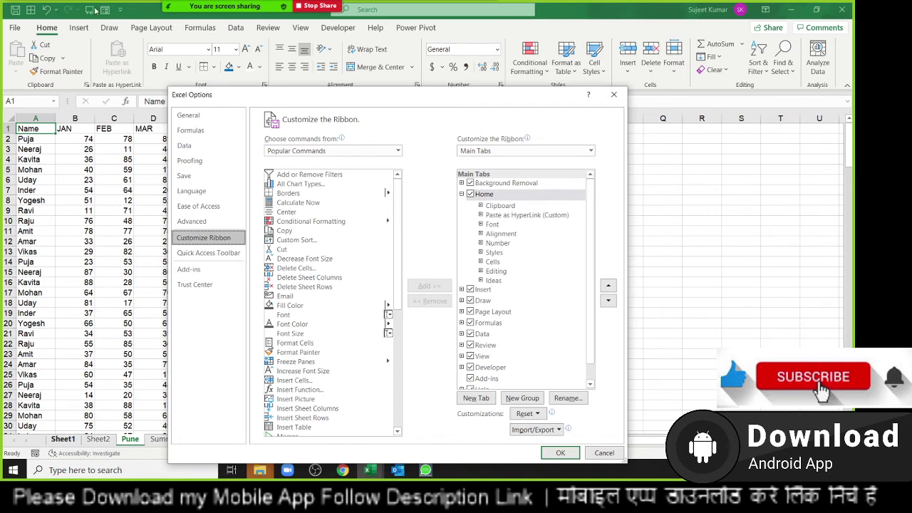
click(232, 256)
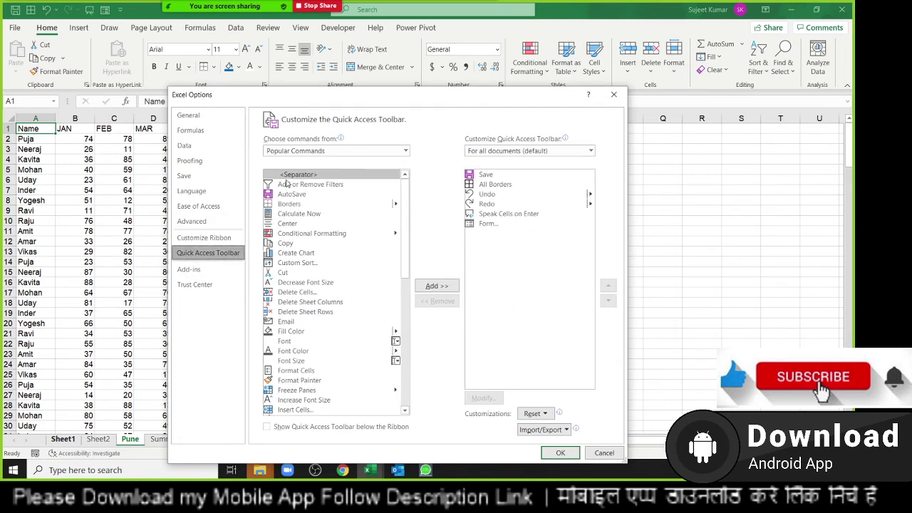
click(404, 150)
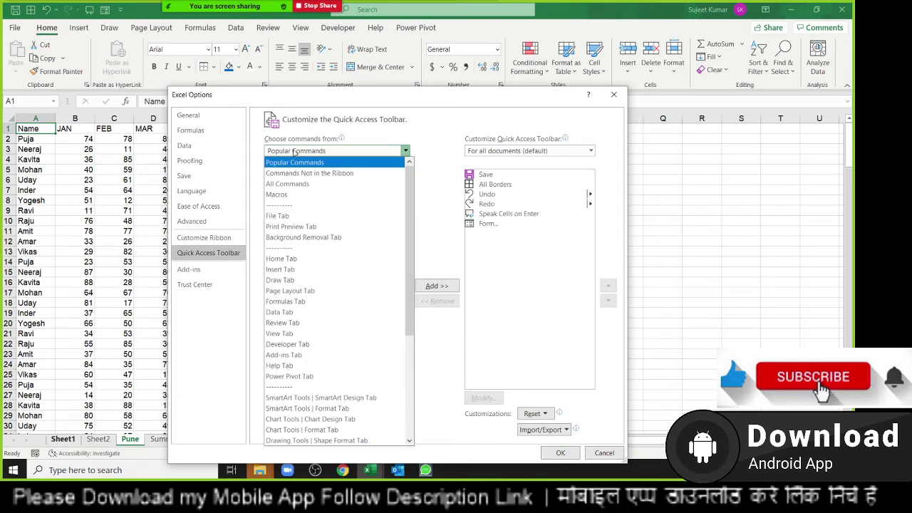
click(288, 194)
click(291, 155)
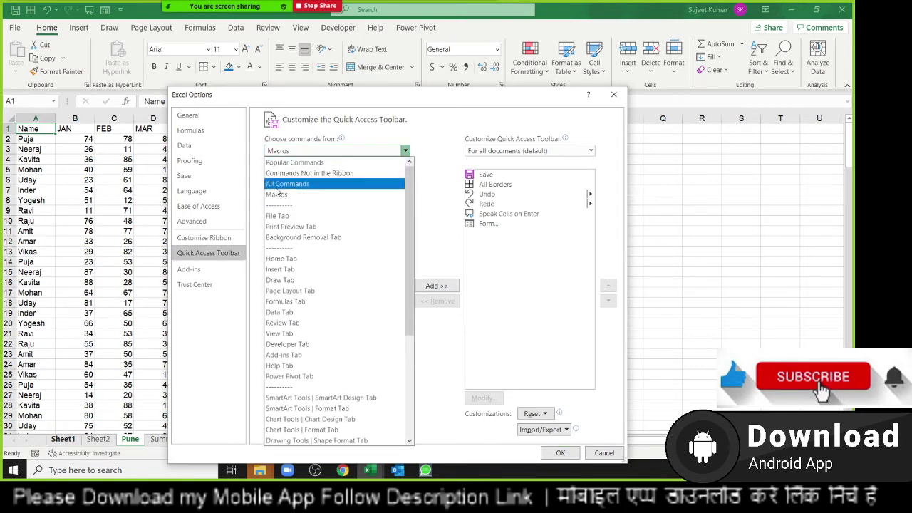
click(278, 191)
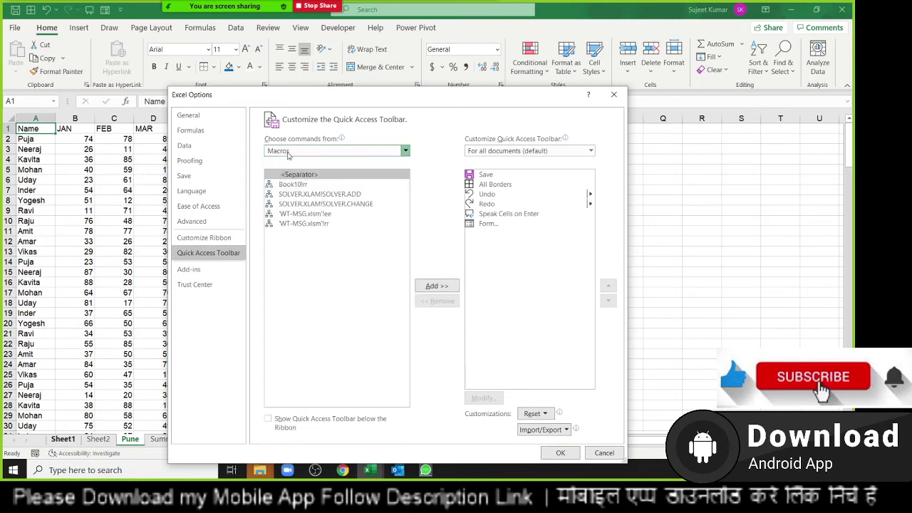
click(288, 152)
click(285, 181)
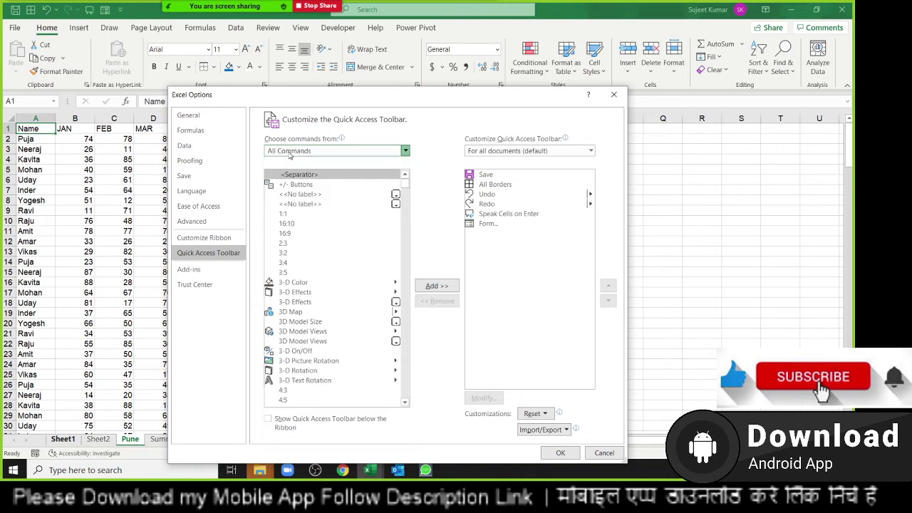
click(289, 152)
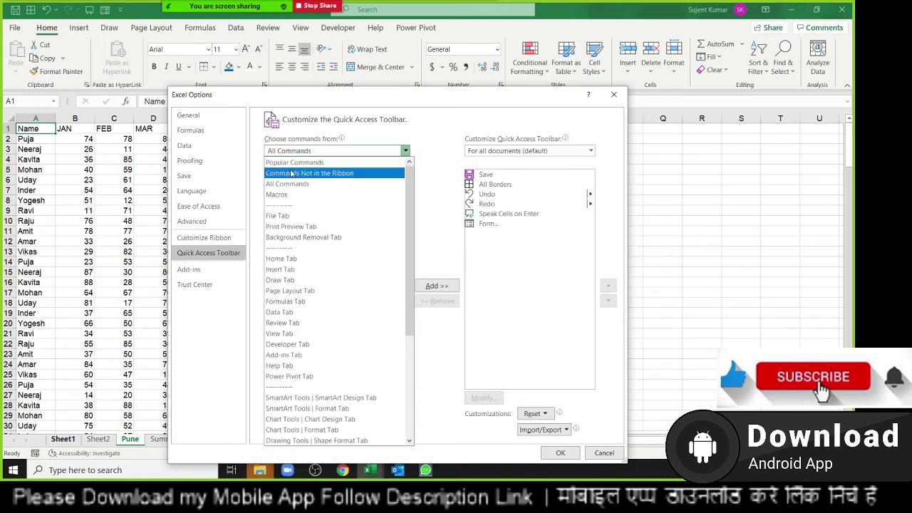
click(291, 175)
click(299, 237)
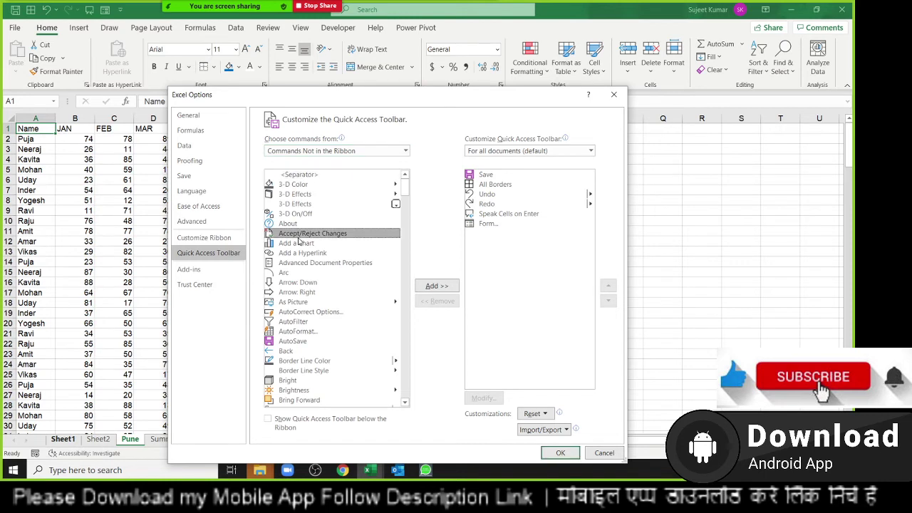
key(f)
key(Down)
key(Down)
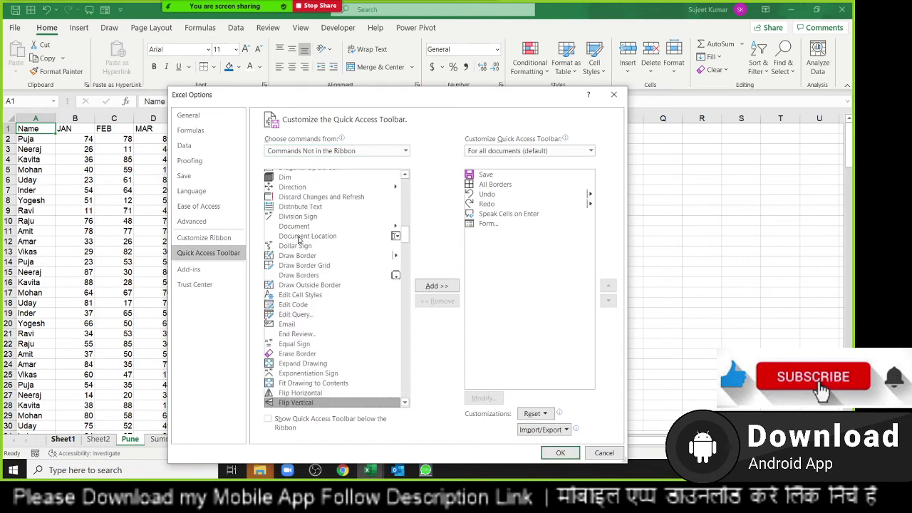
key(Down)
key(Down)
key(Down)
key(Up)
key(Up)
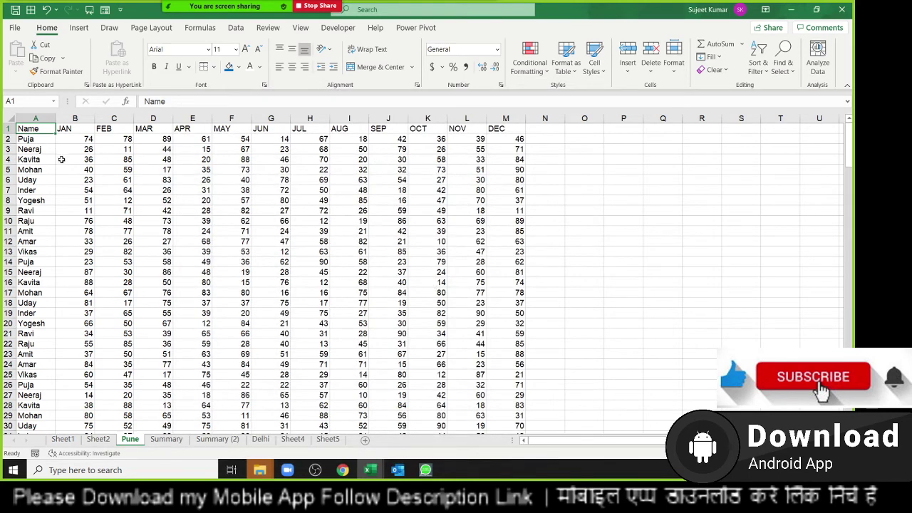
Open the Pune data form, step to record 2 of 202 and request its deletion.
click(105, 11)
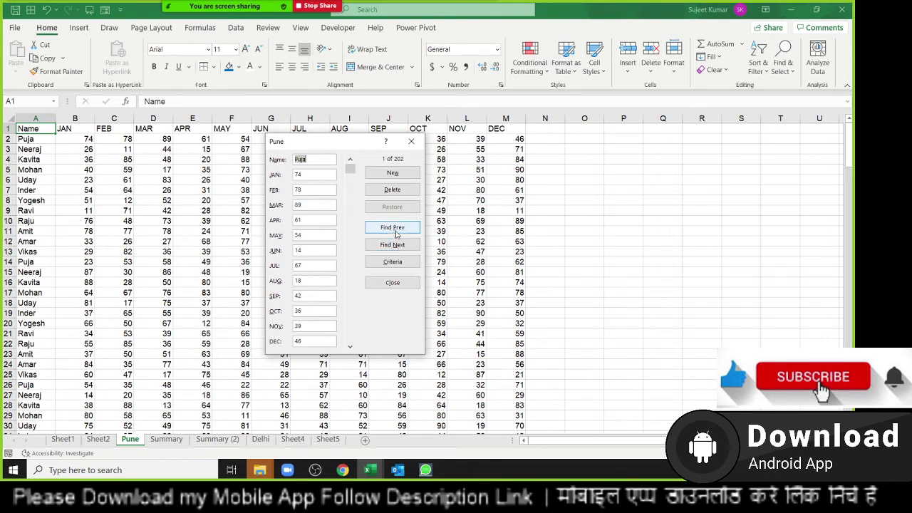
click(401, 248)
click(401, 247)
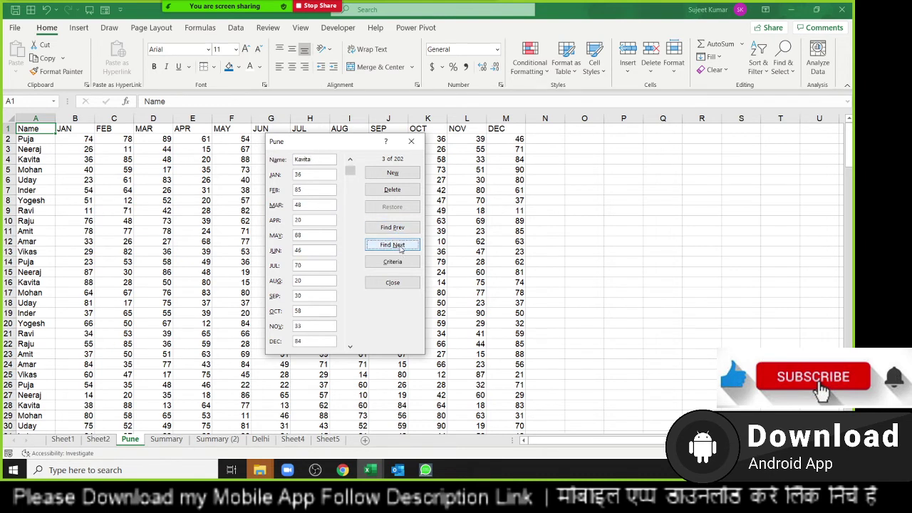
click(401, 247)
click(401, 247)
click(401, 247)
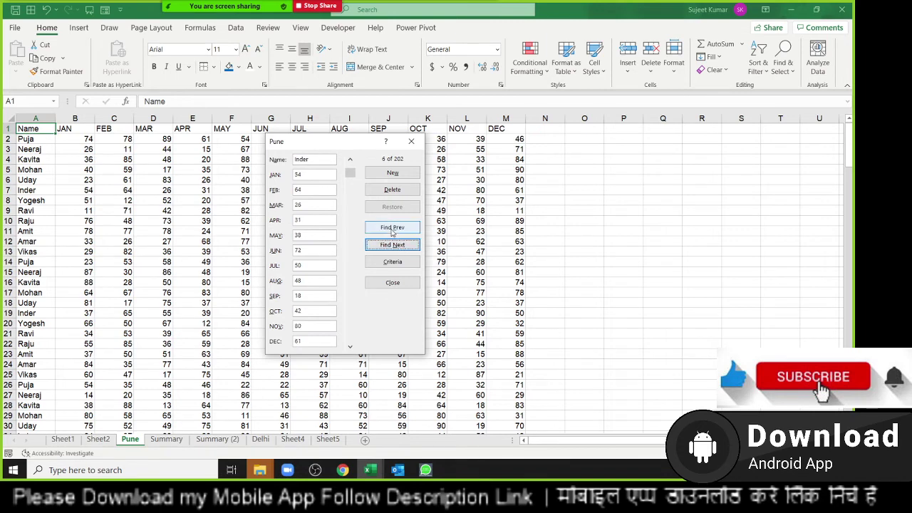
click(391, 230)
click(391, 230)
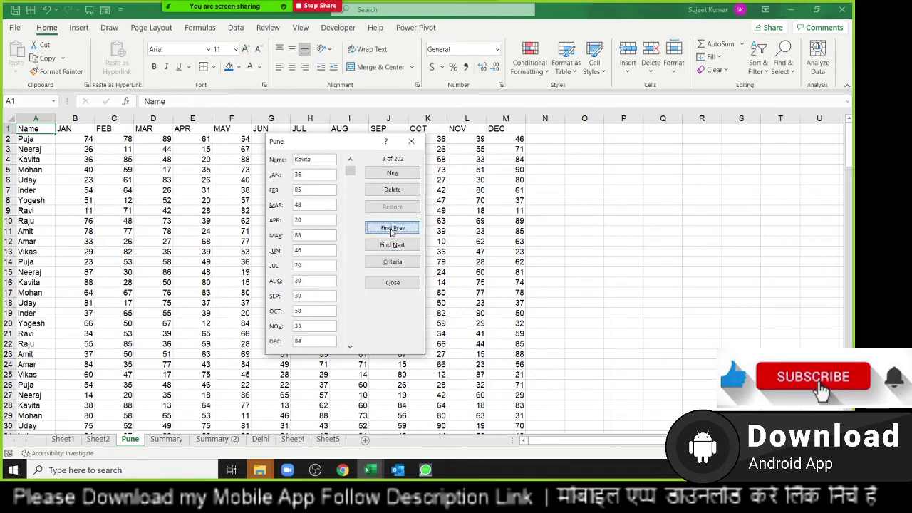
click(391, 230)
click(391, 230)
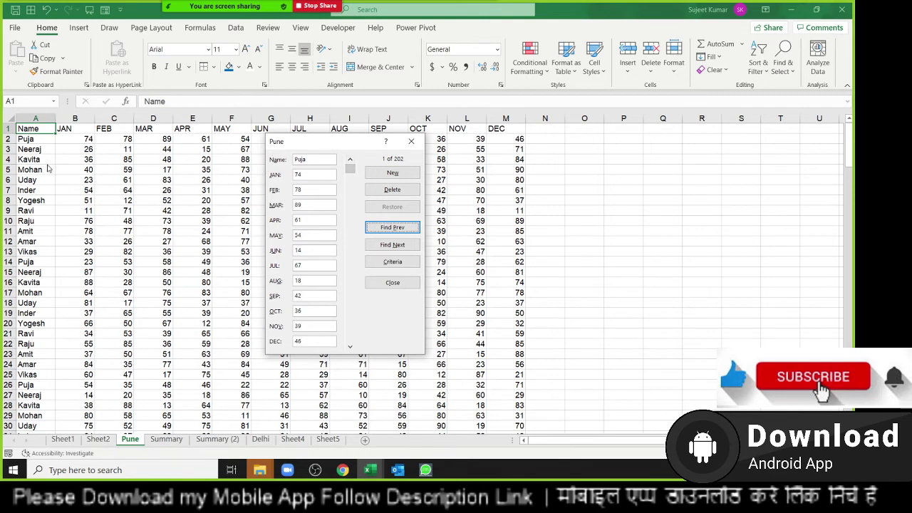
click(399, 247)
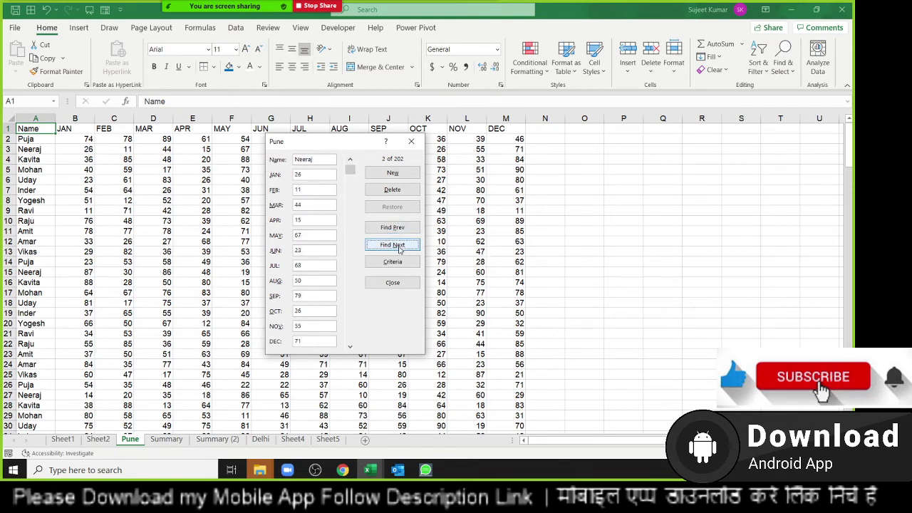
click(392, 190)
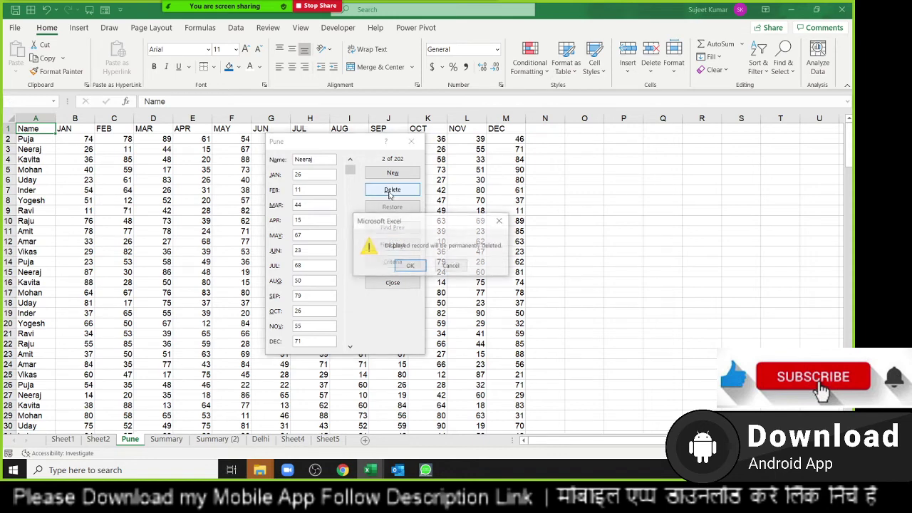
Confirm the permanent deletion, leaving 201 records, and close the data form.
click(409, 265)
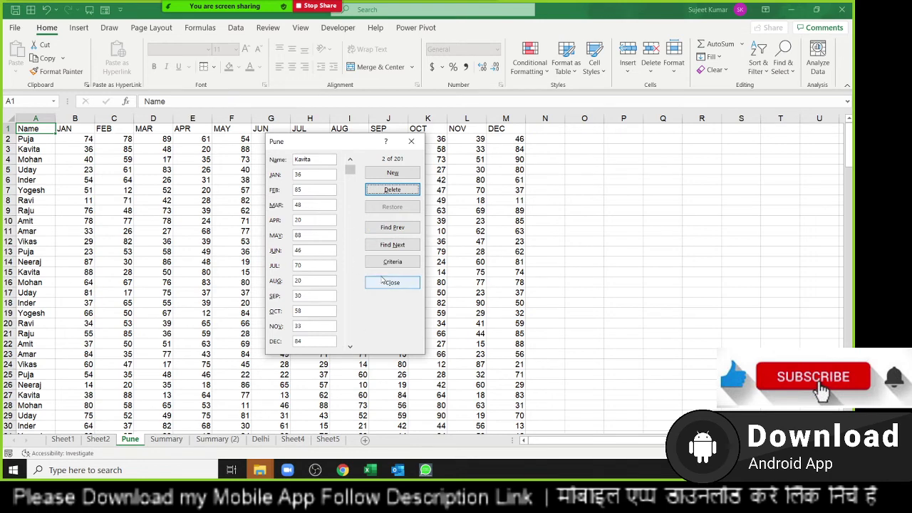
click(383, 280)
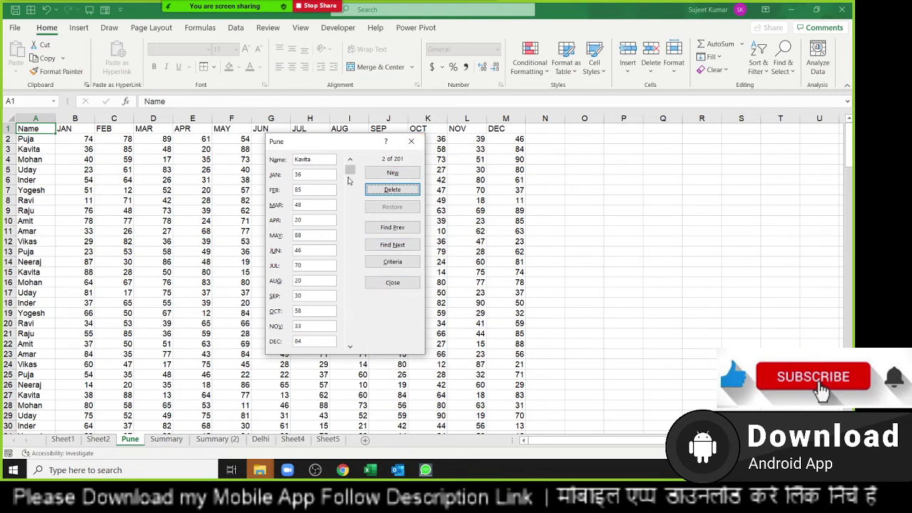
drag(298, 143, 210, 140)
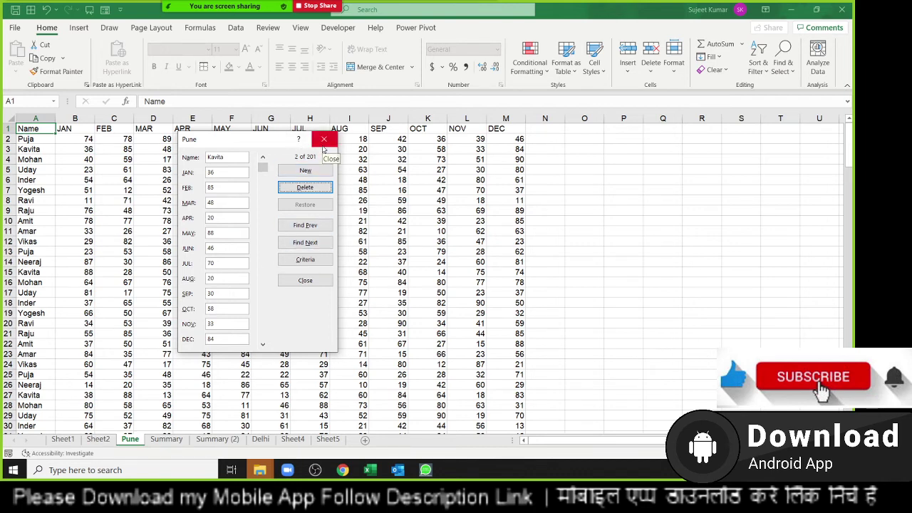
click(323, 149)
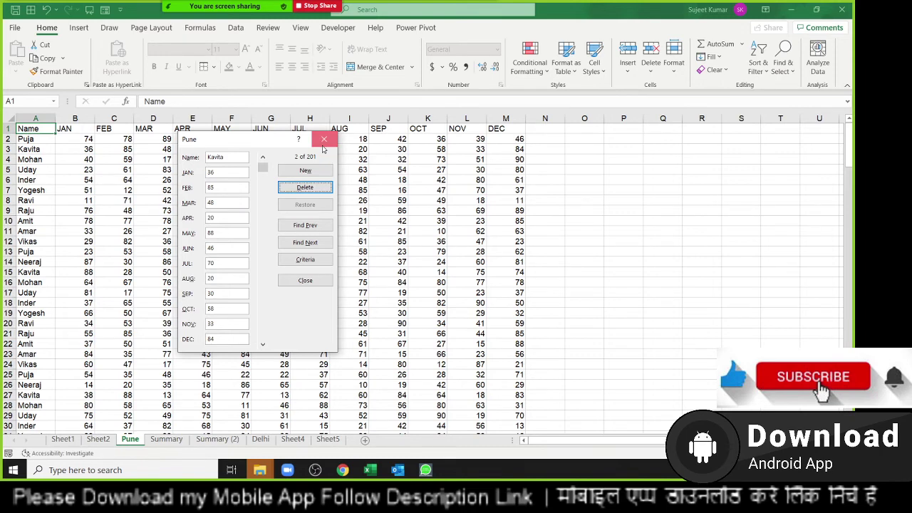
Close the form, select A3 and check the Name column down to its last entry.
click(69, 177)
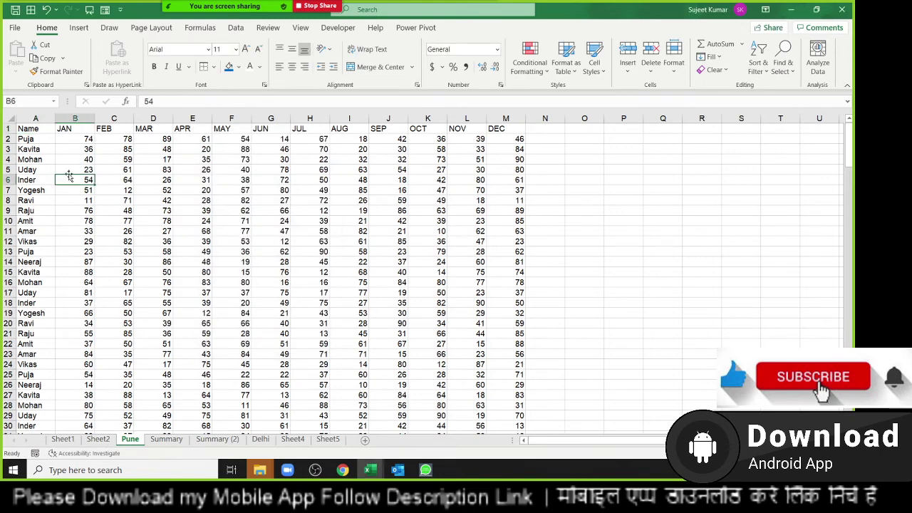
click(66, 151)
click(49, 152)
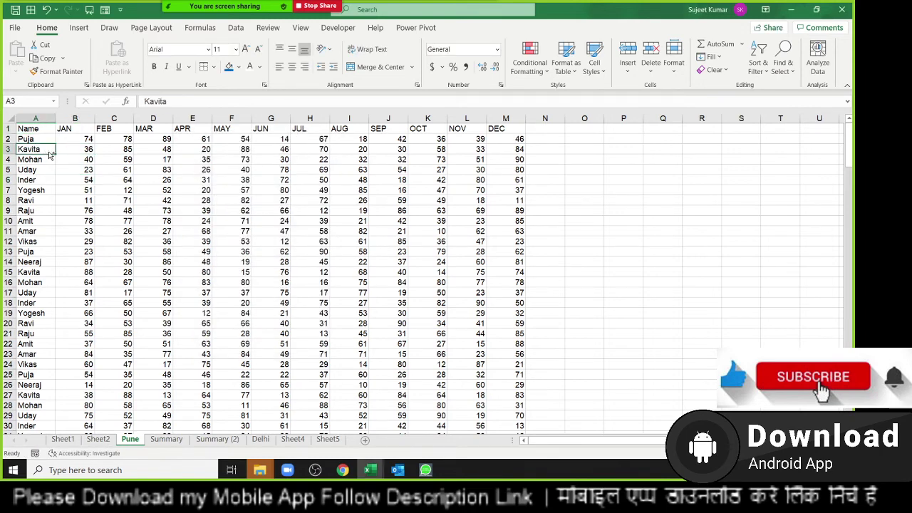
key(ctrl+Down)
key(Down)
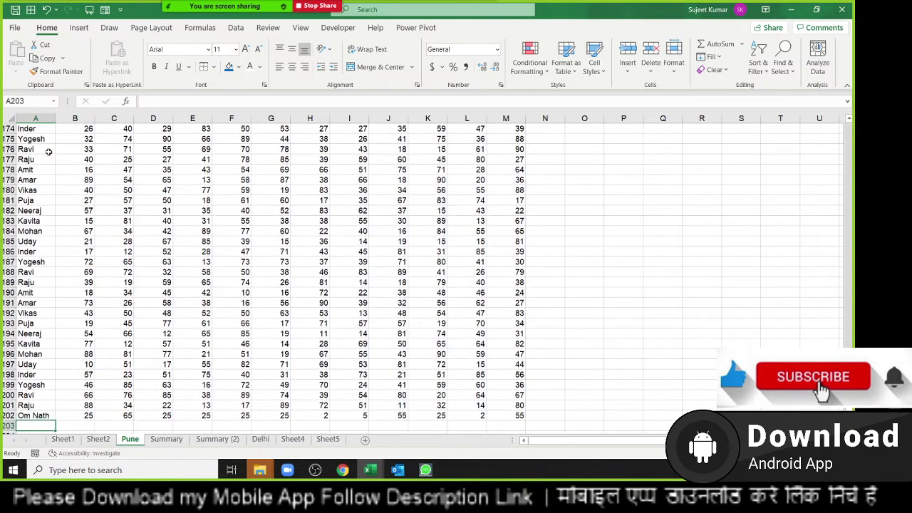
key(Up)
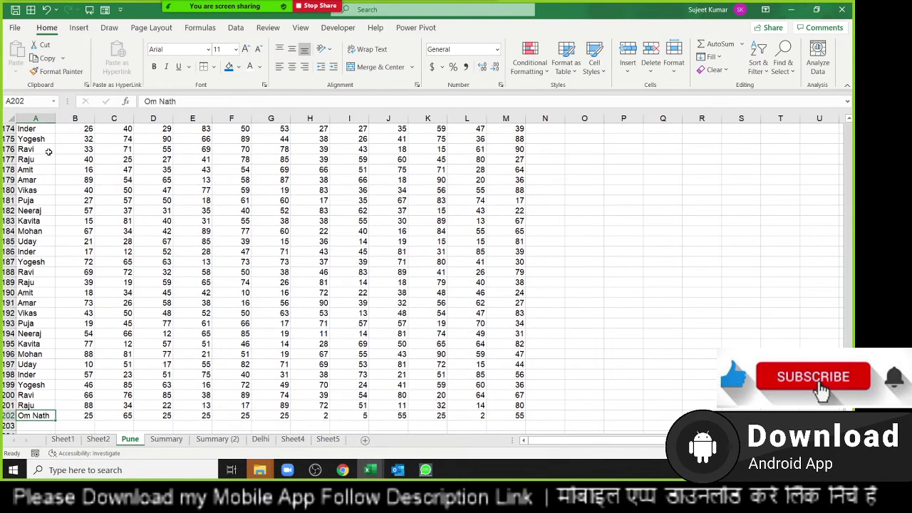
key(ctrl+Up)
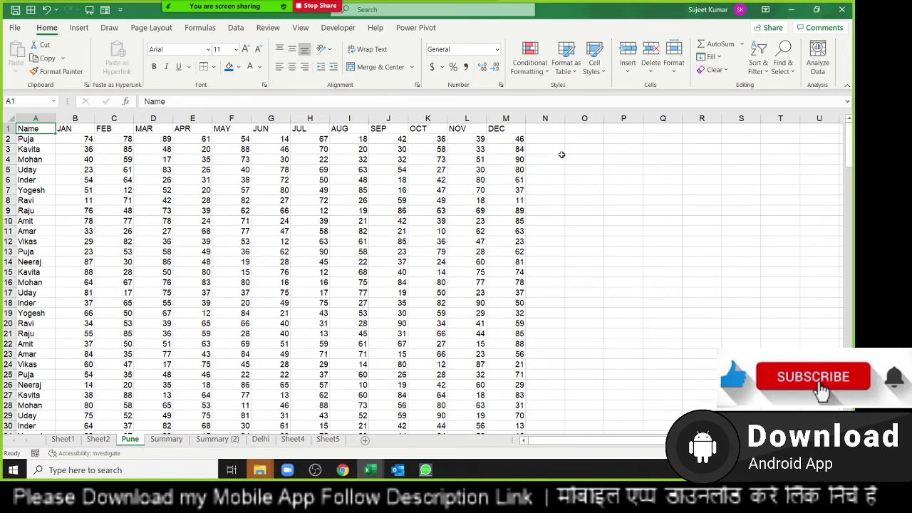
Select O2:P3, check cells L9 and M11, then switch to the Summary sheet.
key(Right)
key(Right)
key(Right)
key(Right)
key(Right)
key(Right)
key(Right)
key(Right)
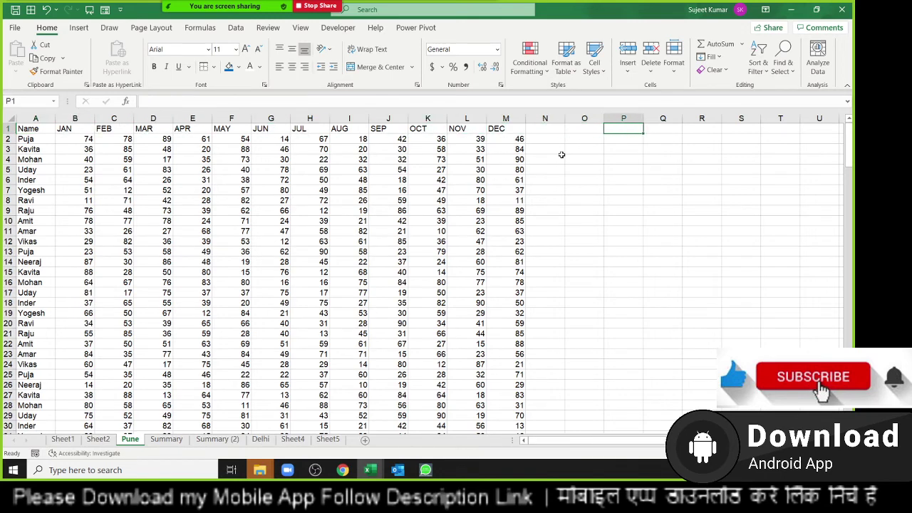
key(Down)
key(Left)
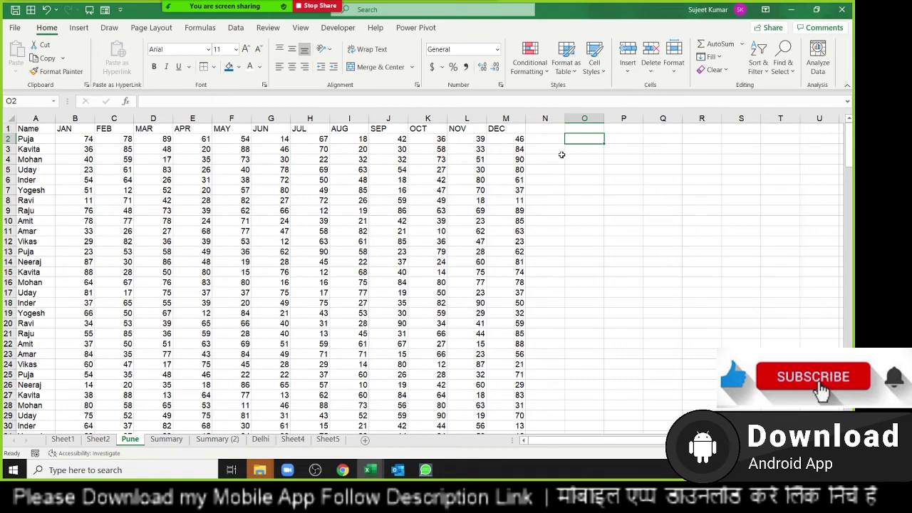
key(shift+Right)
key(shift+Right)
key(shift+Right)
key(shift+Down)
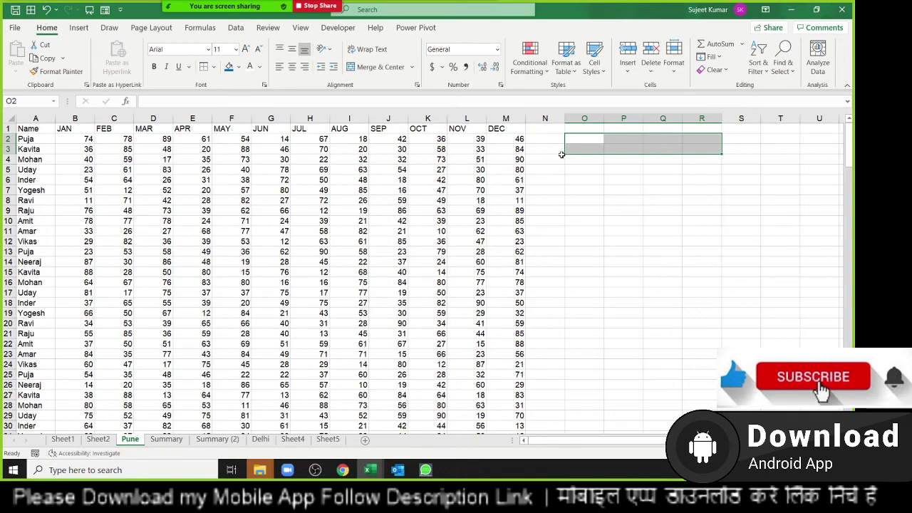
click(470, 209)
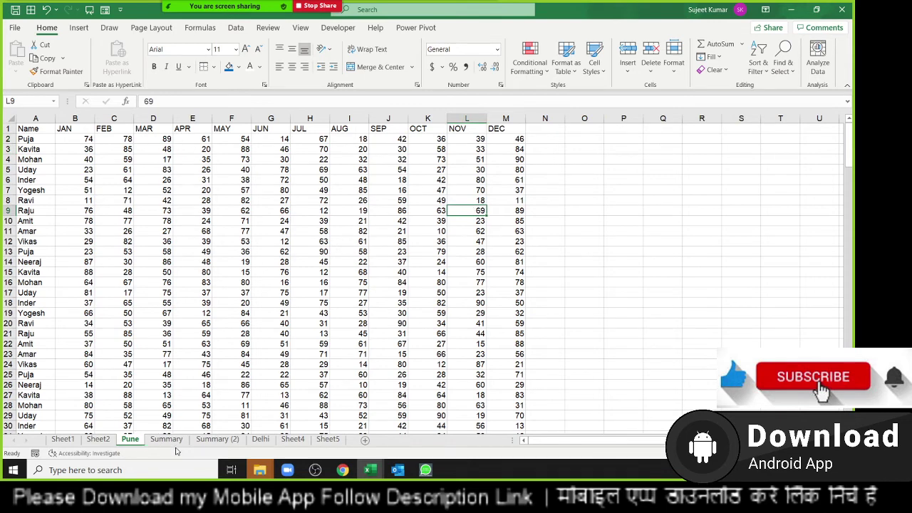
click(492, 231)
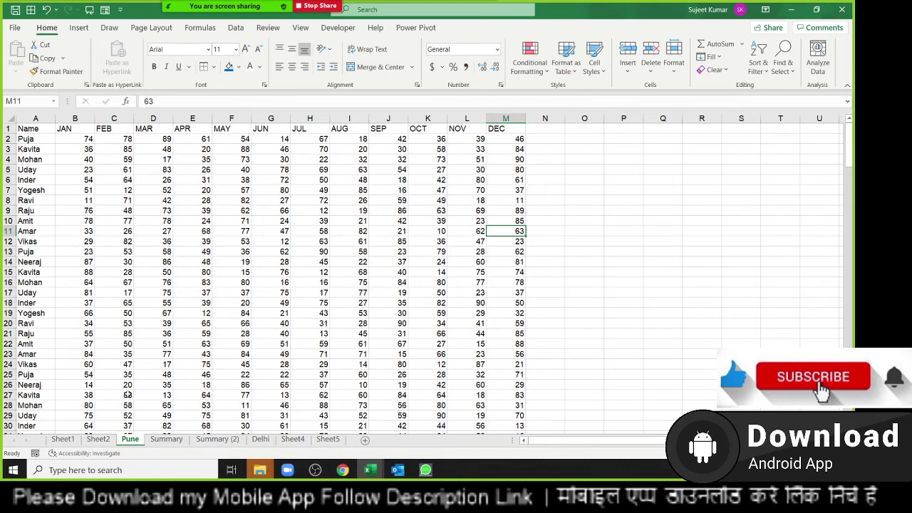
click(179, 441)
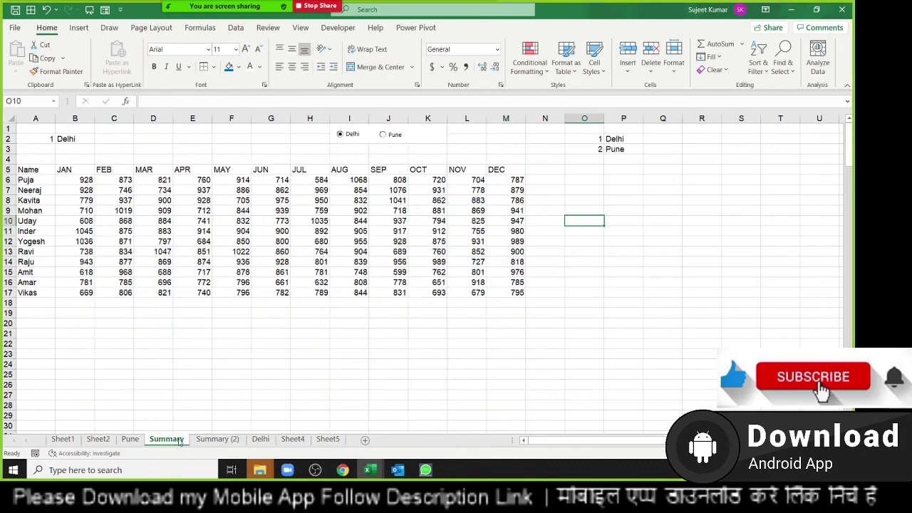
Check B6's SUMIFS formula, then duplicate the Pune sheet as Pune (2).
click(62, 181)
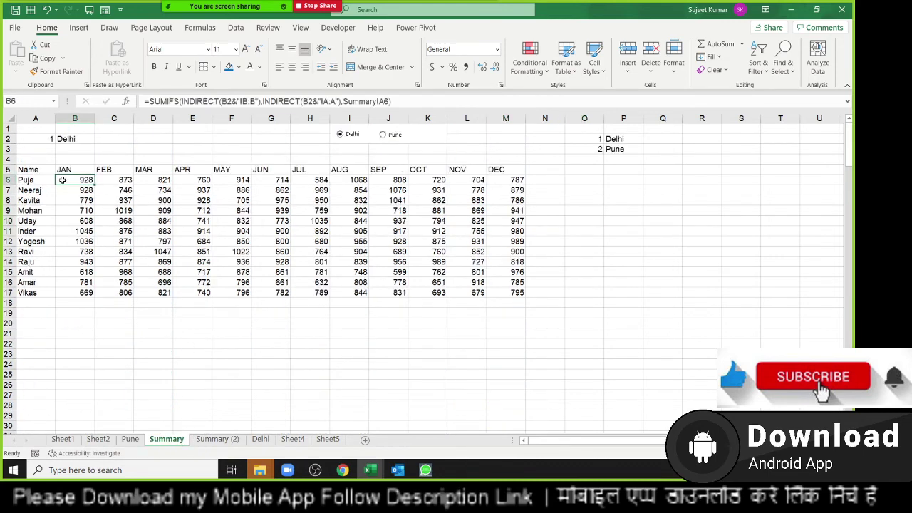
click(21, 190)
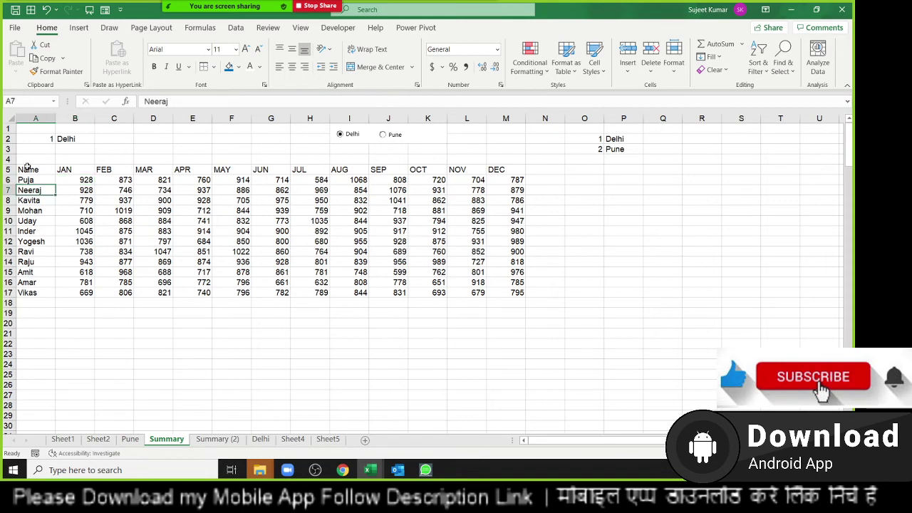
click(133, 440)
drag(146, 438, 162, 439)
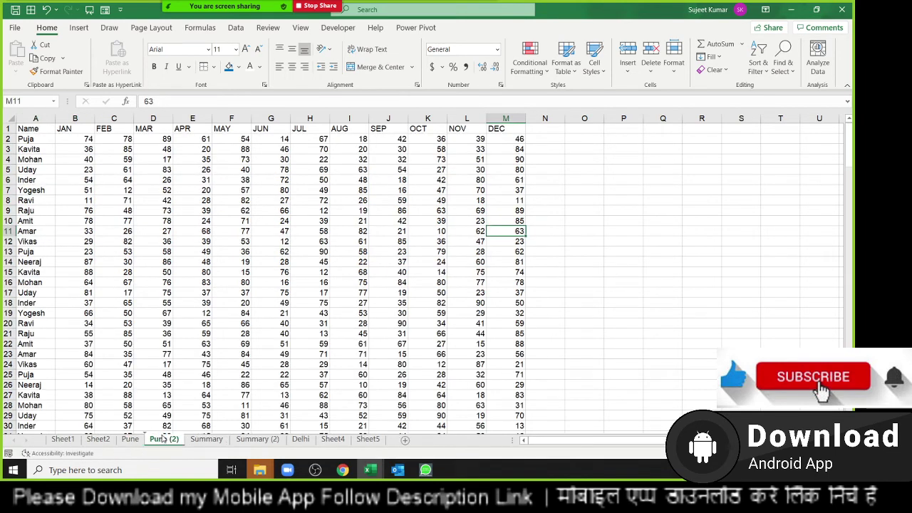
double_click(163, 439)
key(BackSpace)
double_click(163, 438)
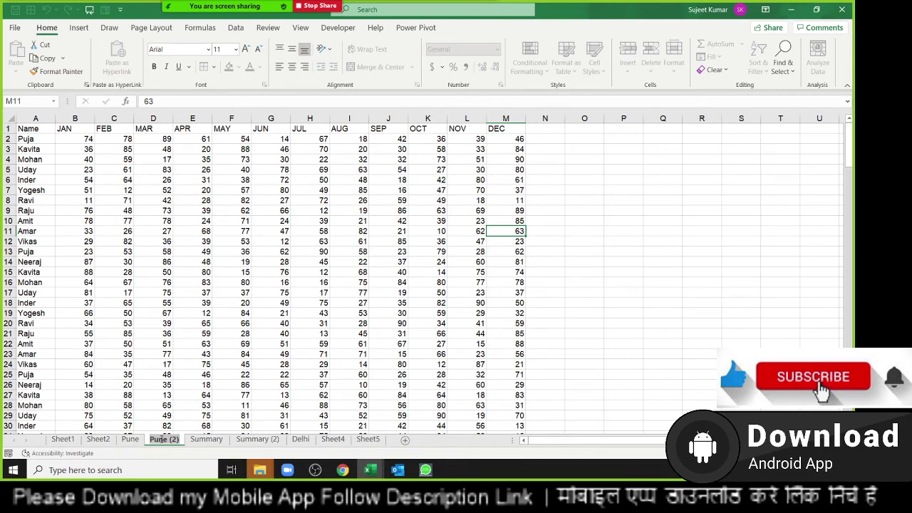
key(Return)
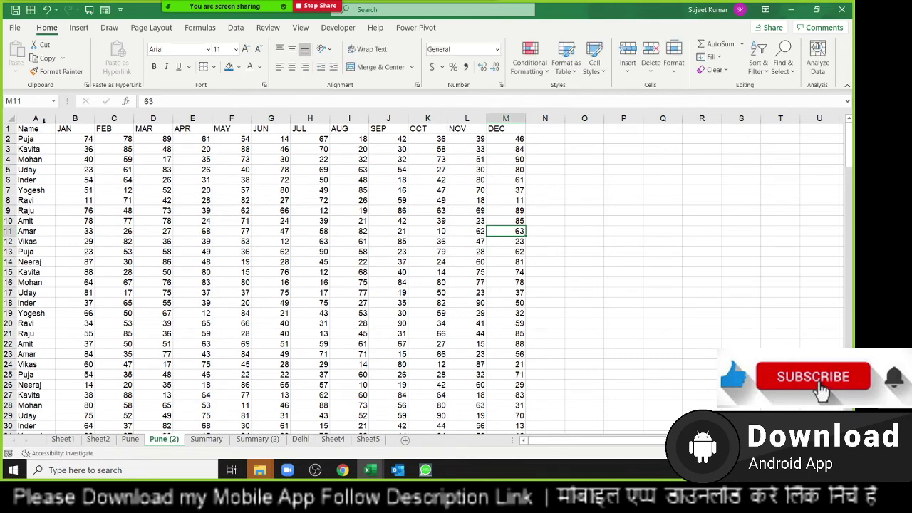
Clear the JUL–DEC columns on Pune (2), keeping Name through JUN.
mouse_move(43, 120)
mouse_down()
mouse_move(375, 142)
mouse_move(206, 119)
mouse_up()
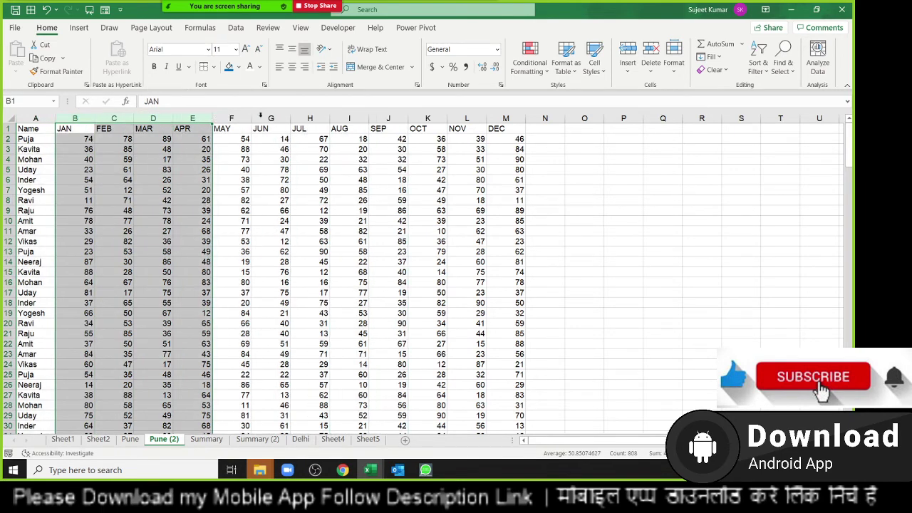
drag(292, 119, 529, 140)
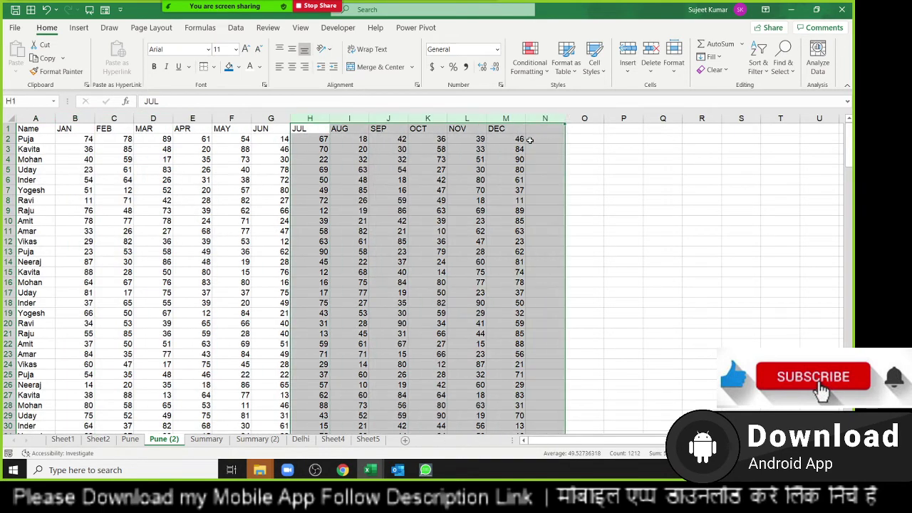
key(Delete)
click(382, 180)
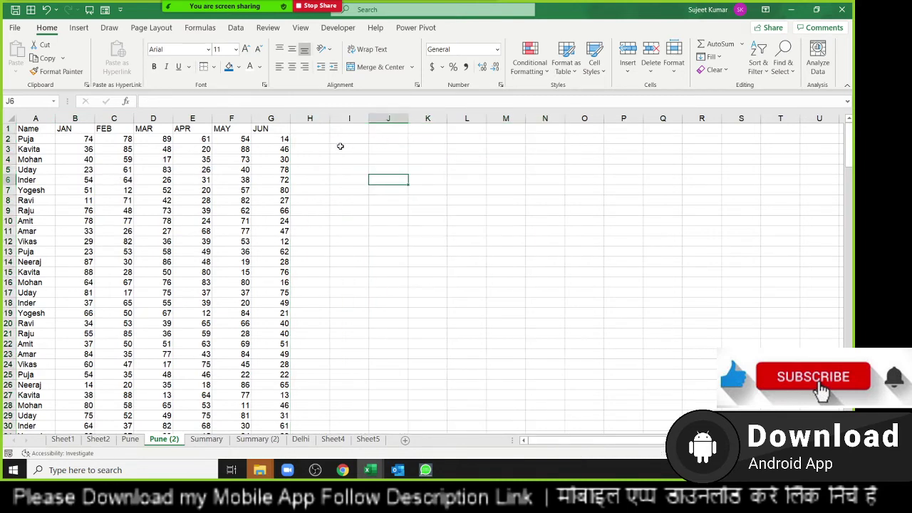
Put all borders on the new table area I1:P13.
drag(362, 127, 637, 238)
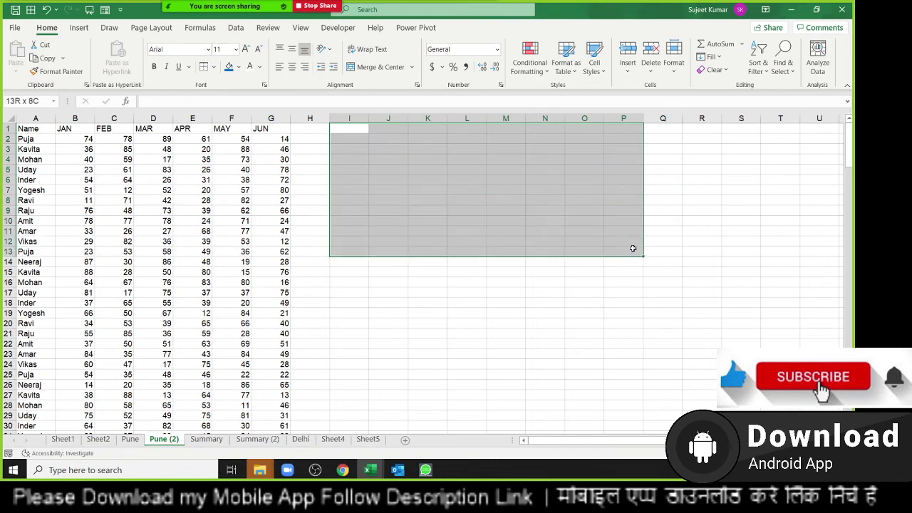
drag(636, 238, 611, 233)
click(213, 67)
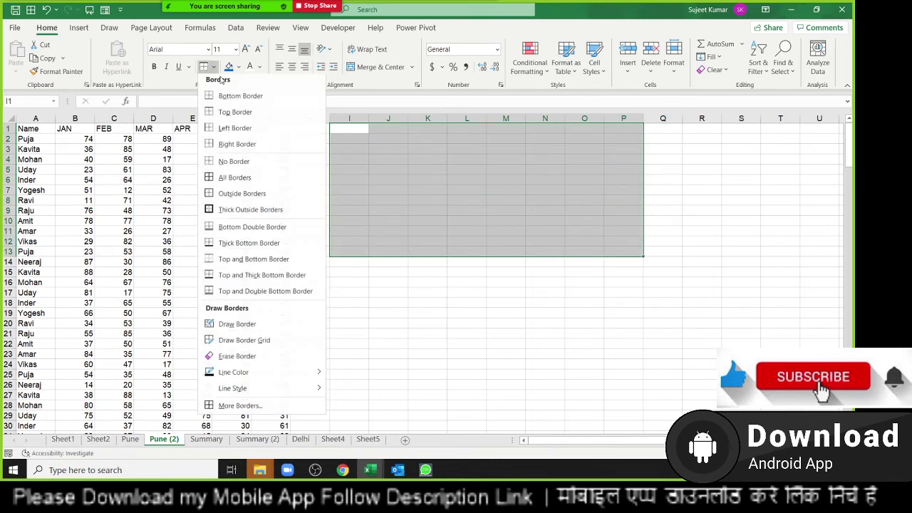
click(221, 180)
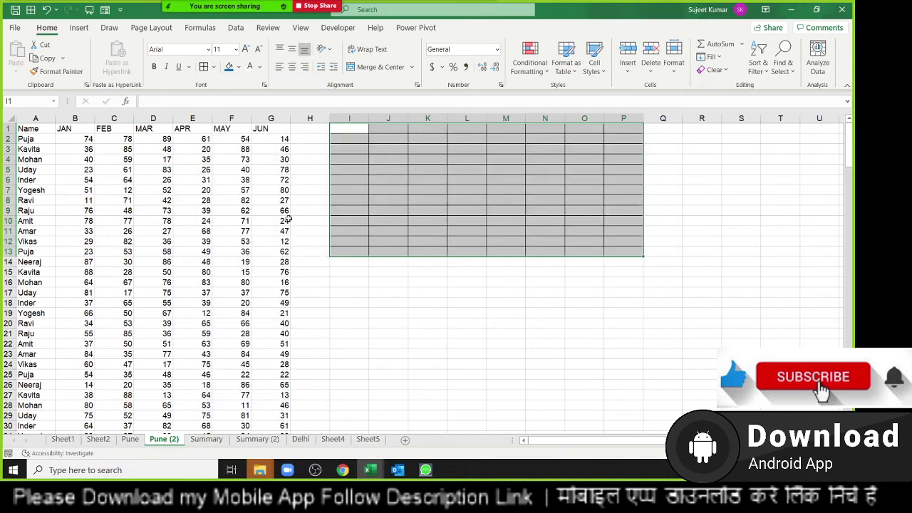
Copy the Name–JUN header row from A1:G1 into I1.
key(Left)
key(Left)
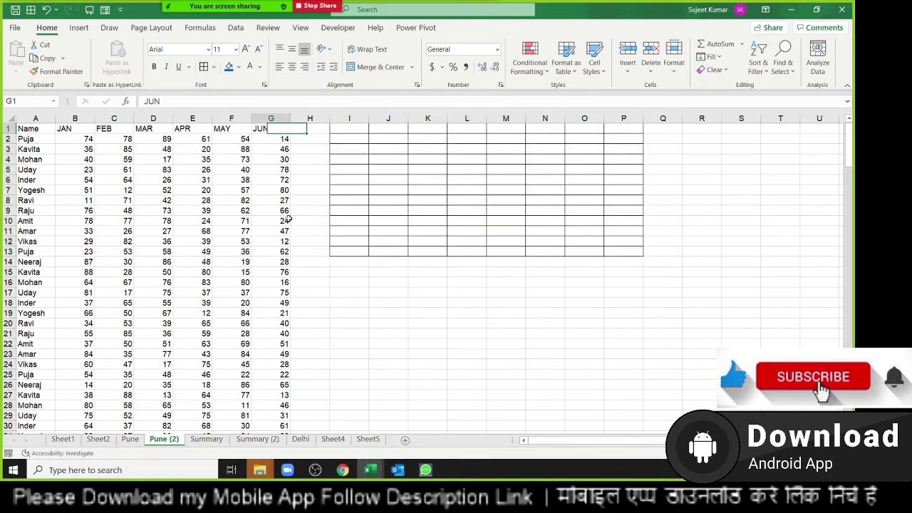
key(ctrl+shift+Left)
key(ctrl+c)
key(Right)
key(Right)
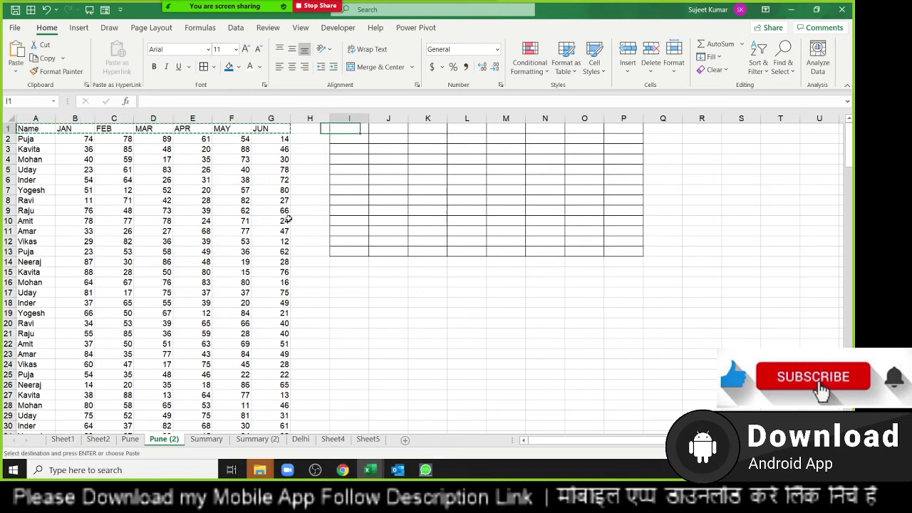
key(ctrl+v)
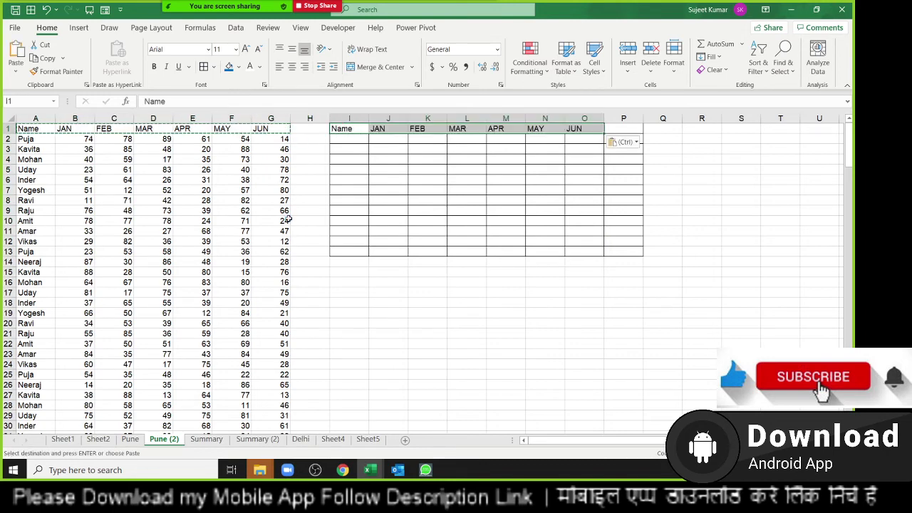
key(Escape)
key(Right)
key(Right)
key(Right)
key(Right)
key(Right)
key(Right)
key(Right)
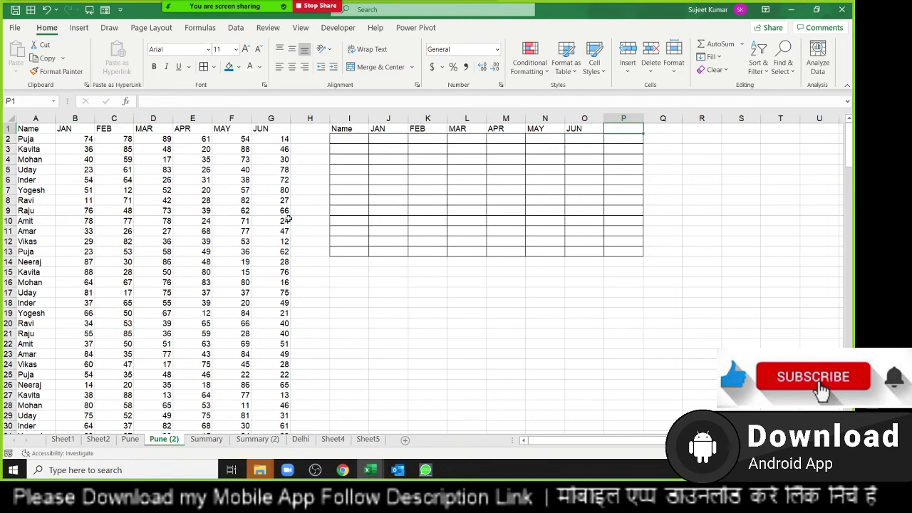
Clear the borders from extra column P so the table ends at column O.
key(ctrl+space)
key(Left)
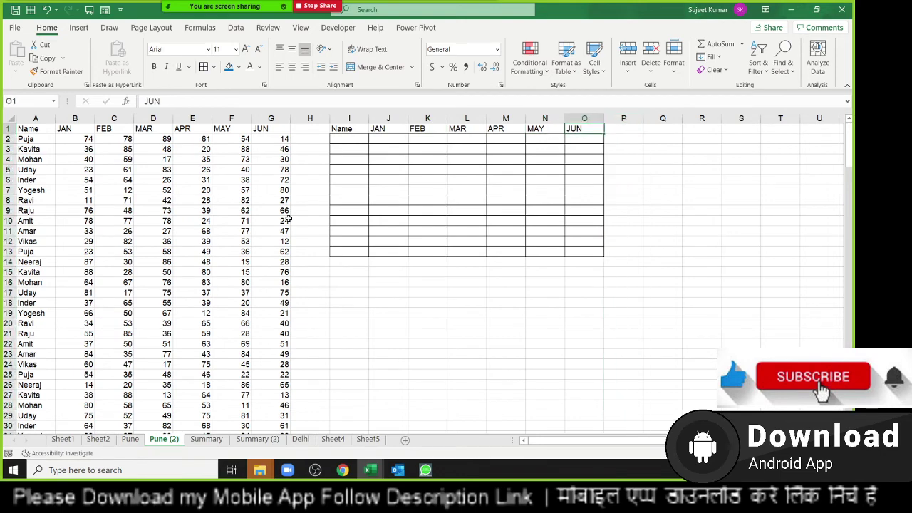
key(Left)
key(Left)
key(Left)
key(Left)
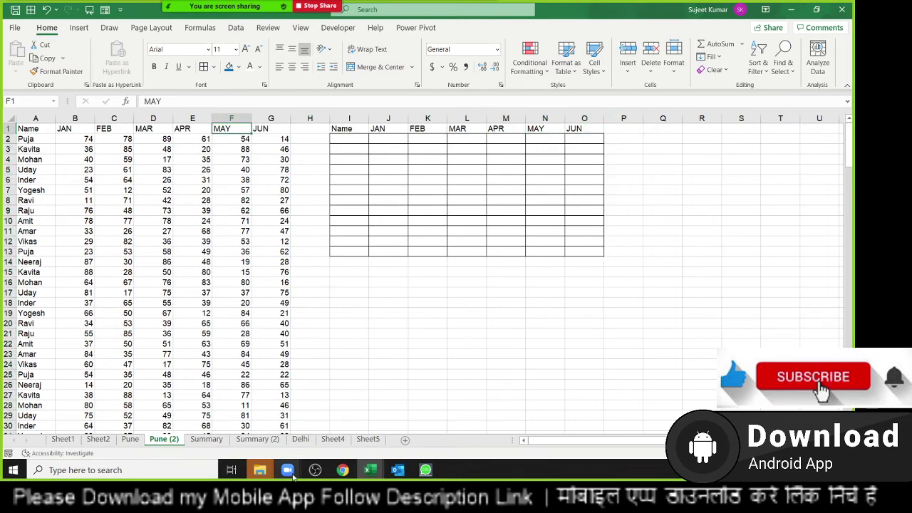
mouse_move(292, 476)
scroll(463, 300, down, 1)
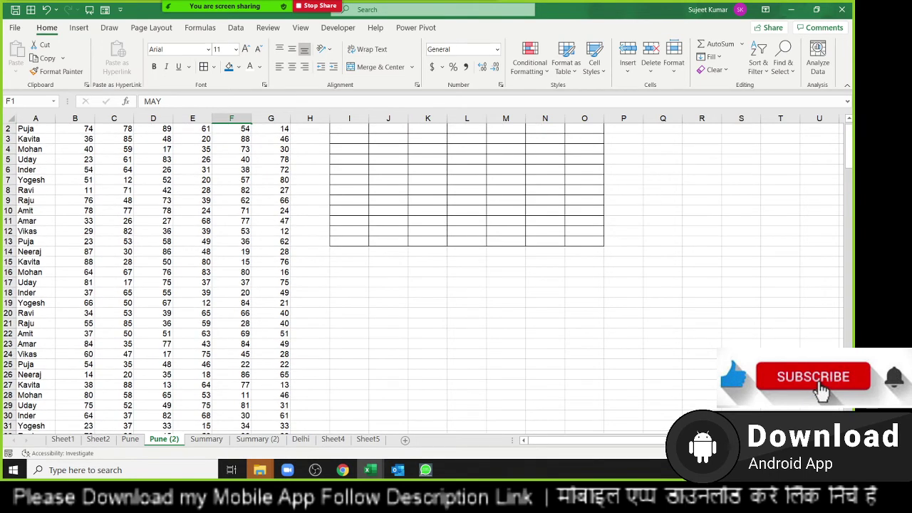
scroll(463, 299, down, 1)
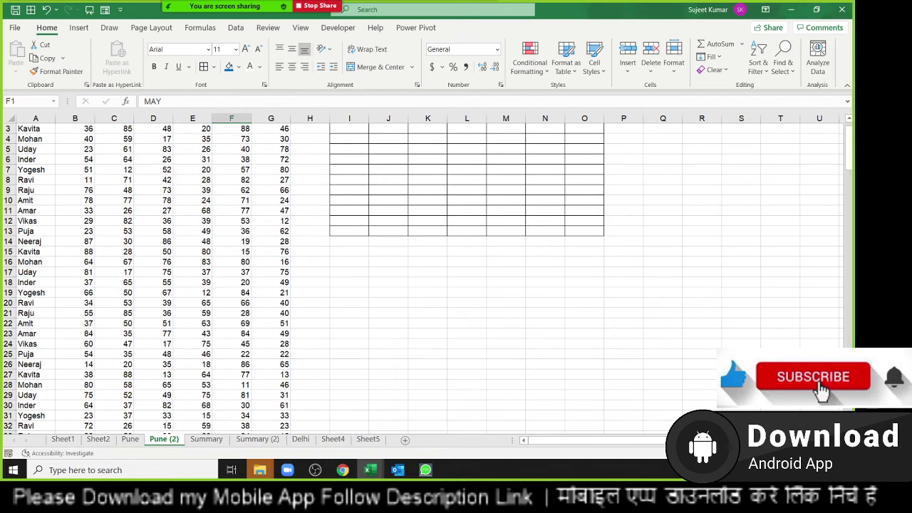
click(847, 120)
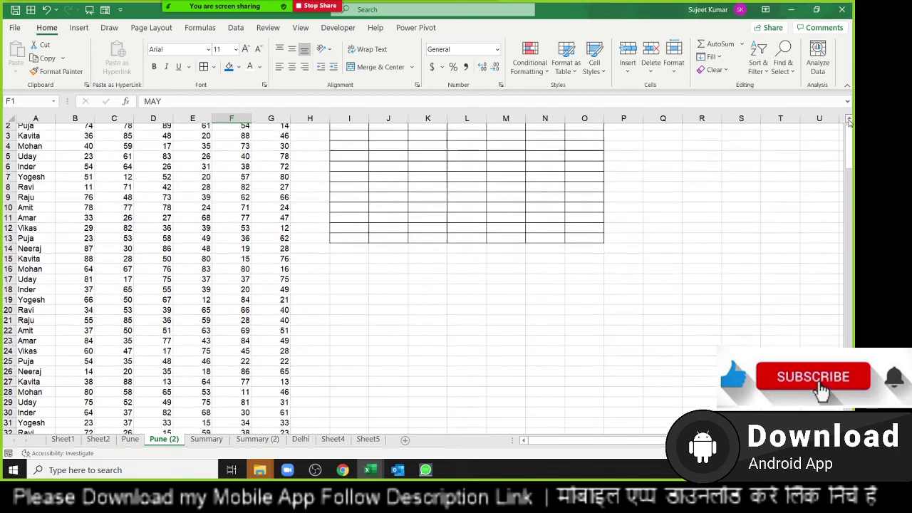
click(631, 147)
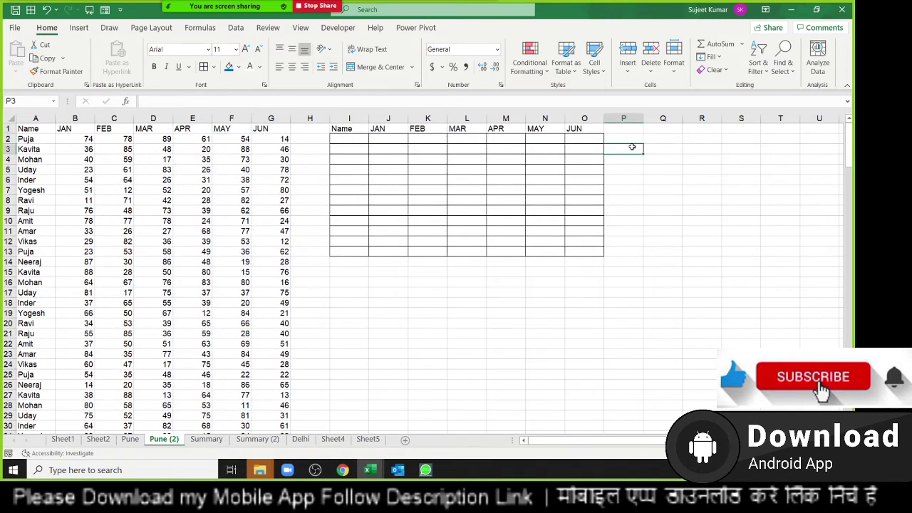
Enter 1 in I15 as the row counter.
click(358, 271)
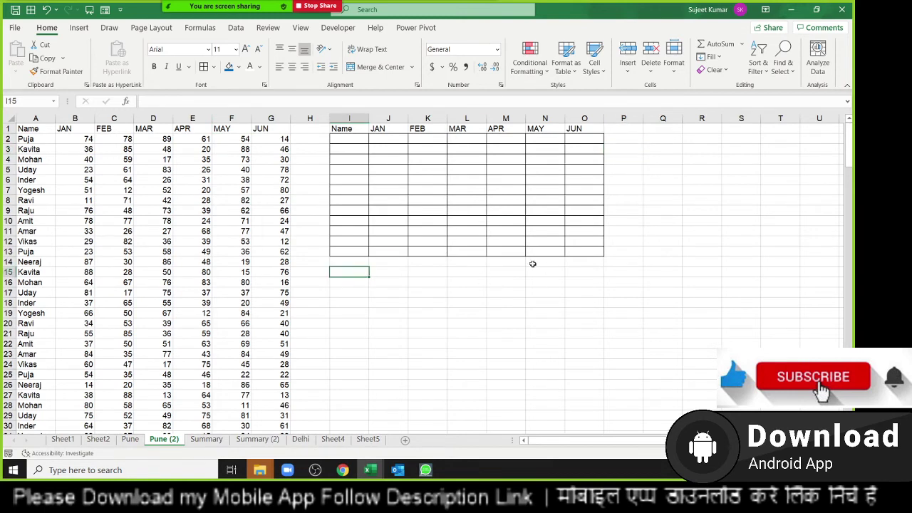
text(1)
key(Return)
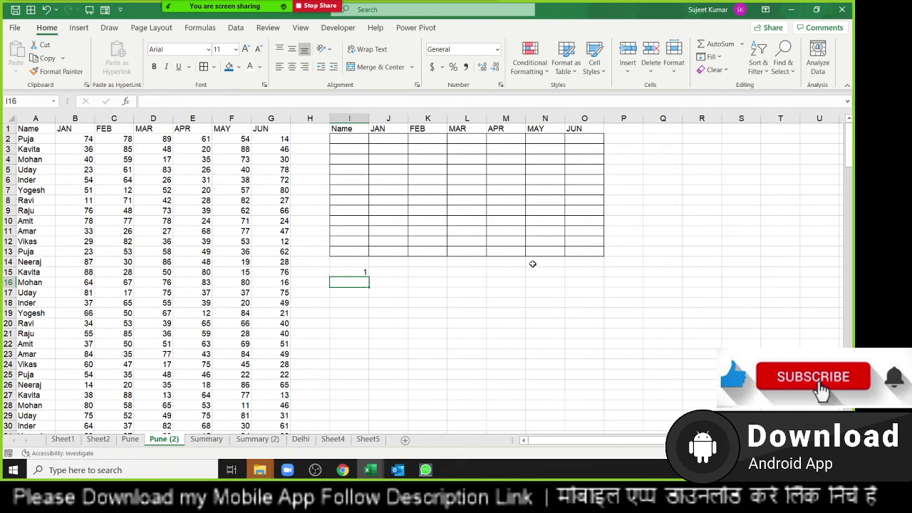
Enter =OFFSET(A1,I15,0) in I2.
key(Up)
key(Up)
key(Up)
key(Up)
key(Up)
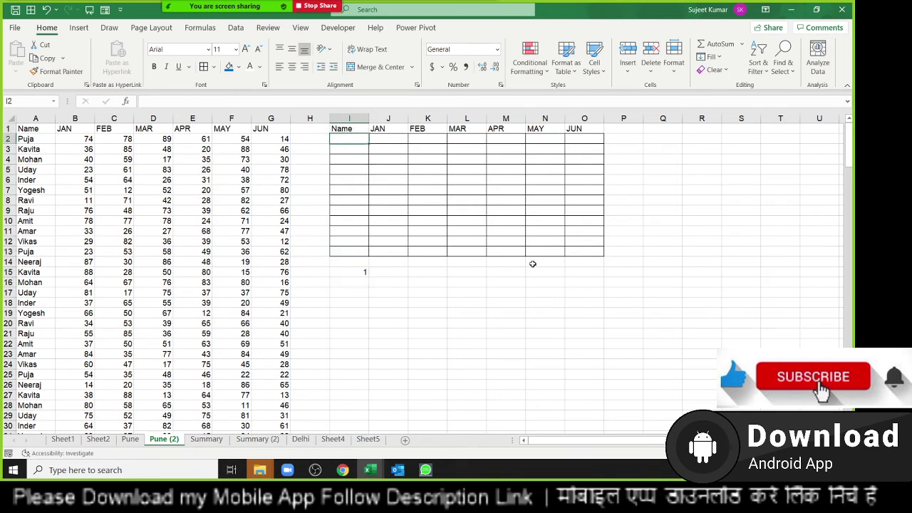
text(=)
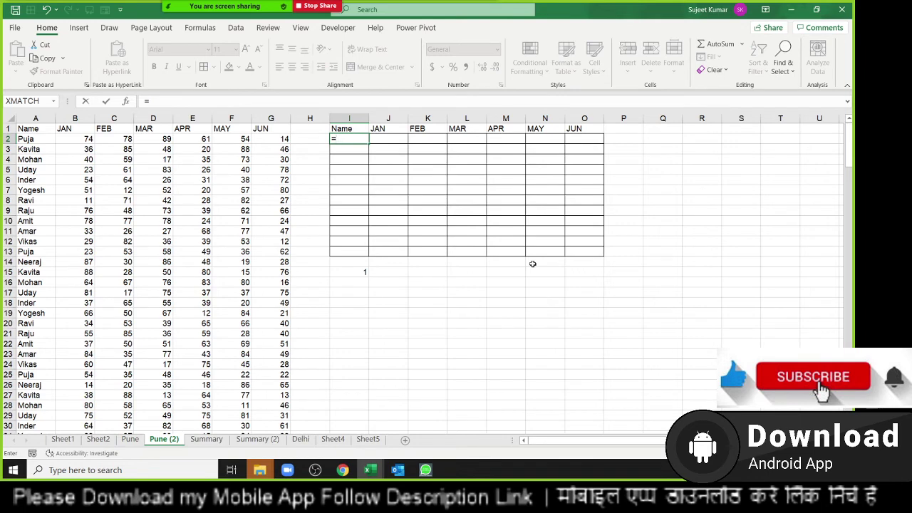
text(o)
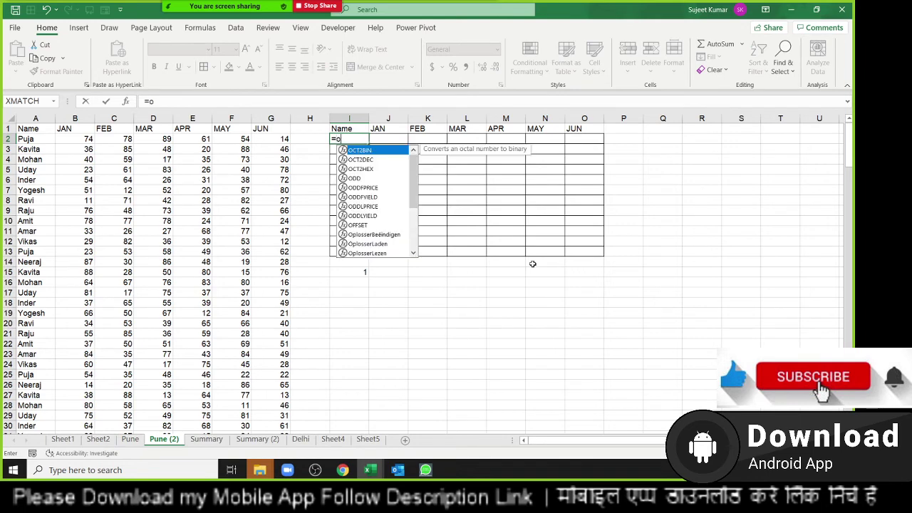
text(ff)
key(Return)
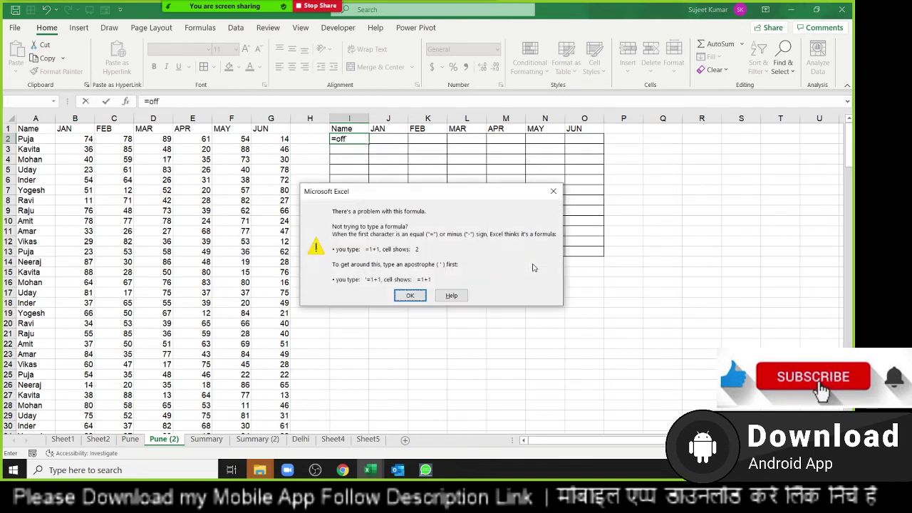
key(Escape)
text(=if)
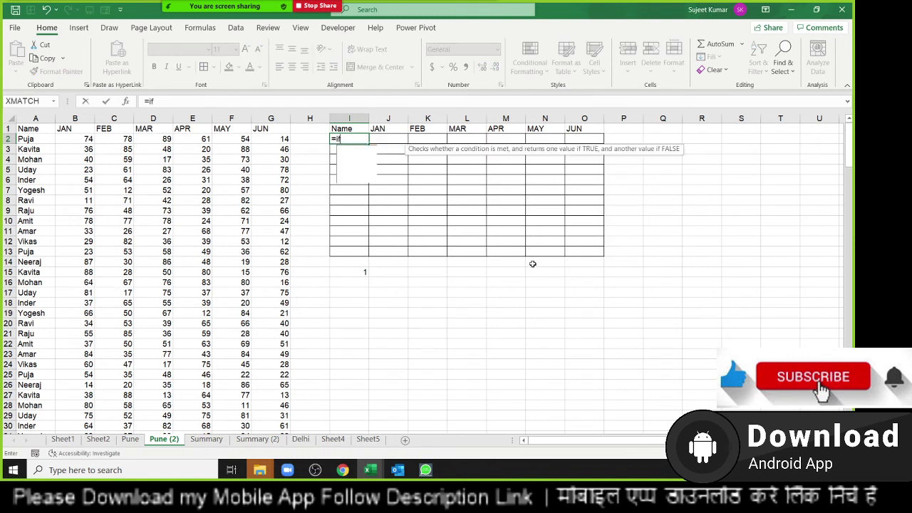
key(BackSpace)
key(BackSpace)
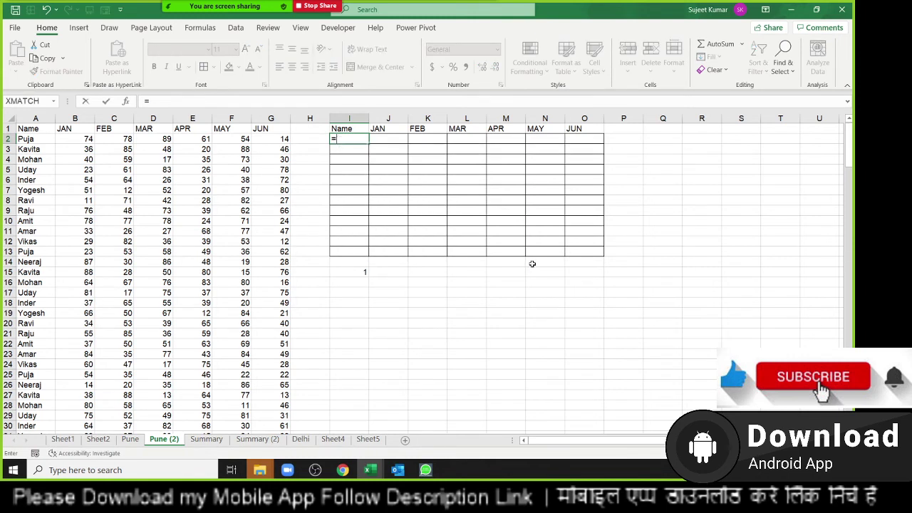
text(of)
key(Tab)
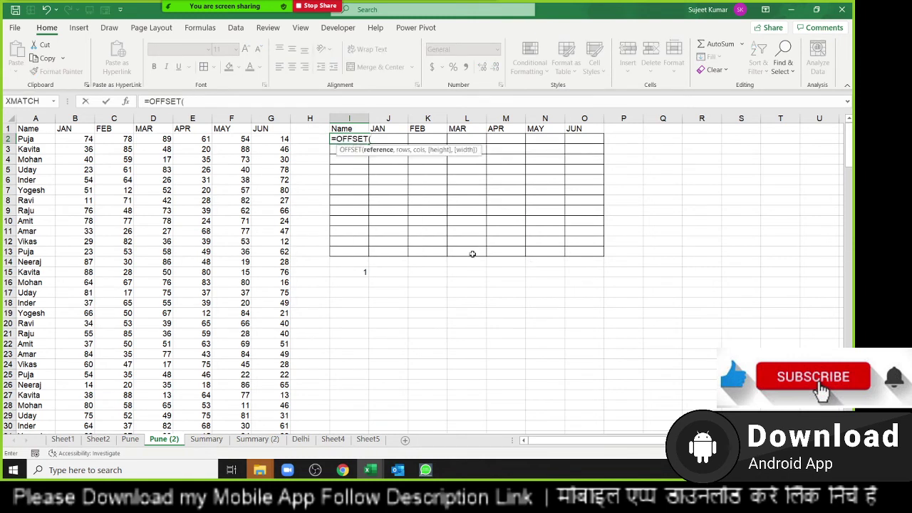
click(35, 130)
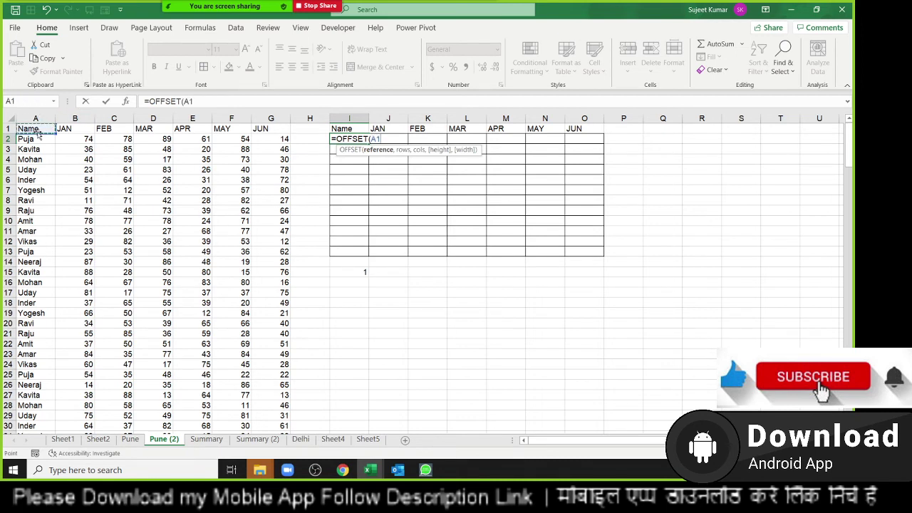
text(,)
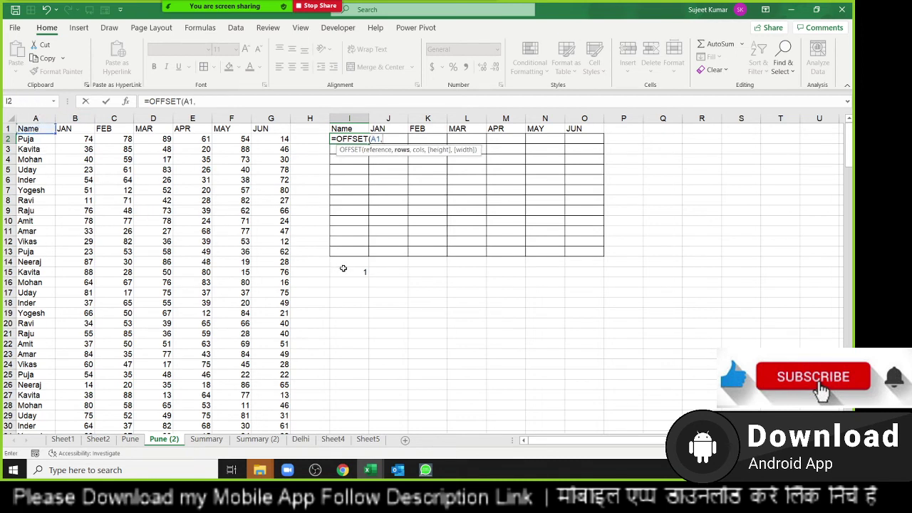
click(346, 270)
text(,)
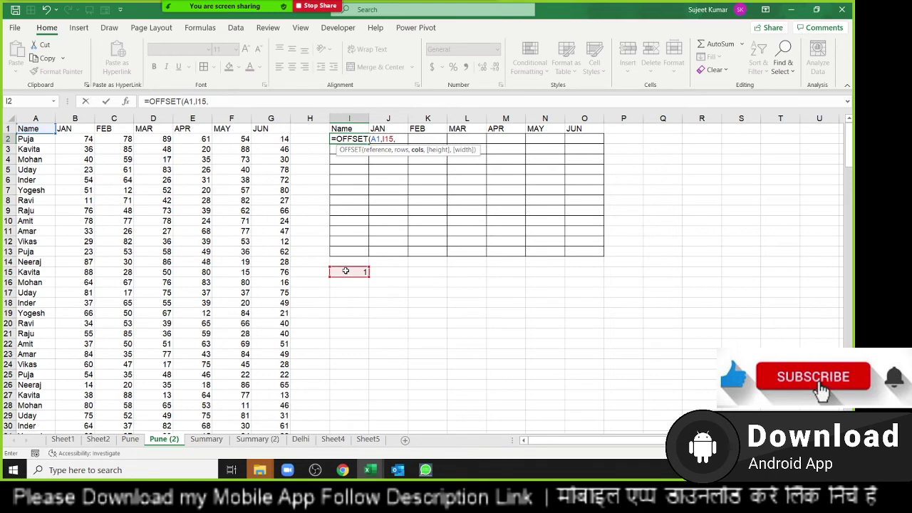
text(0)
key(ctrl+Return)
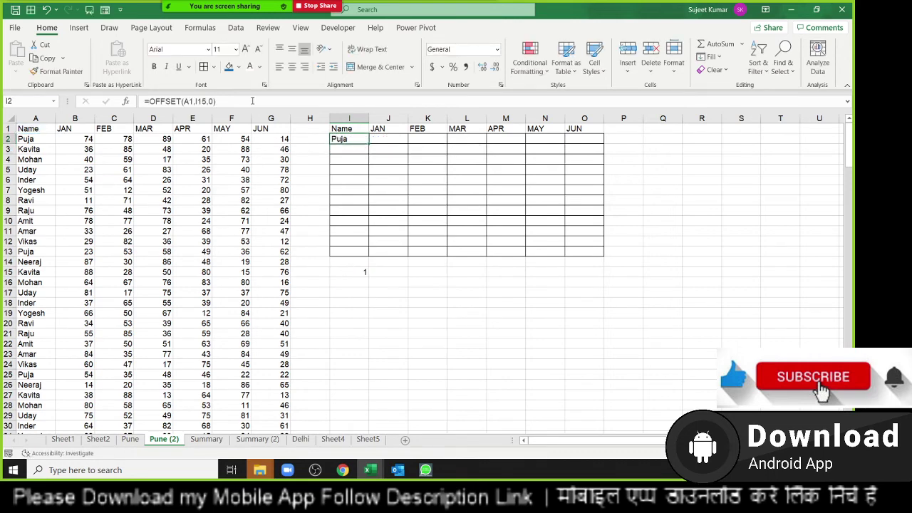
Change the I2 formula to =OFFSET(A$1,$I$15,0) so both references stay locked.
click(252, 101)
key(Escape)
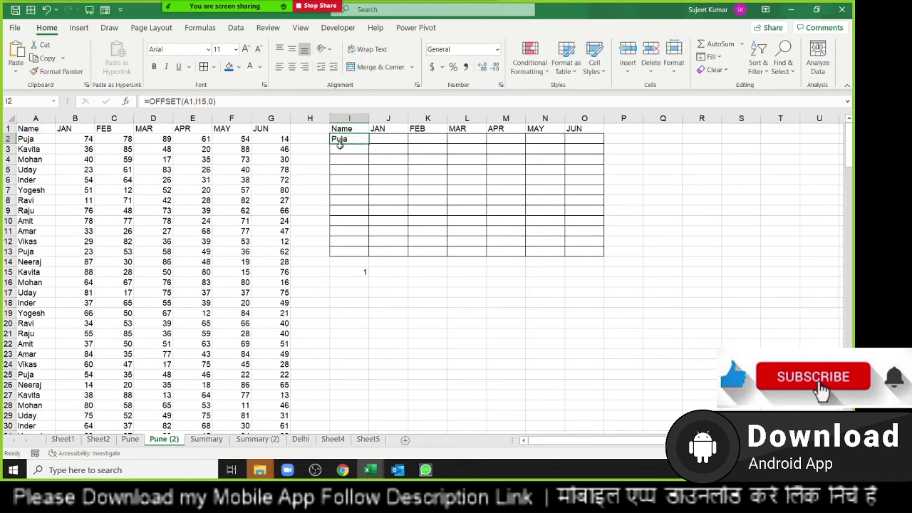
double_click(356, 138)
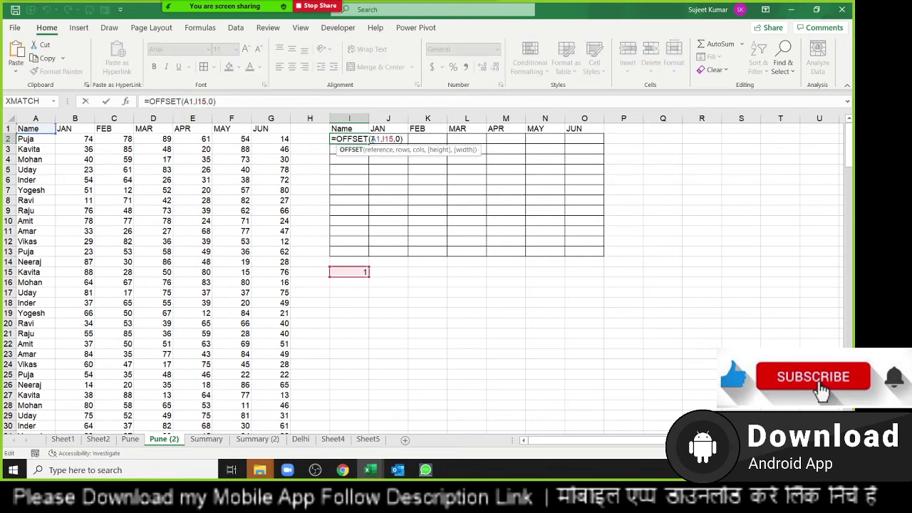
click(372, 138)
text($)
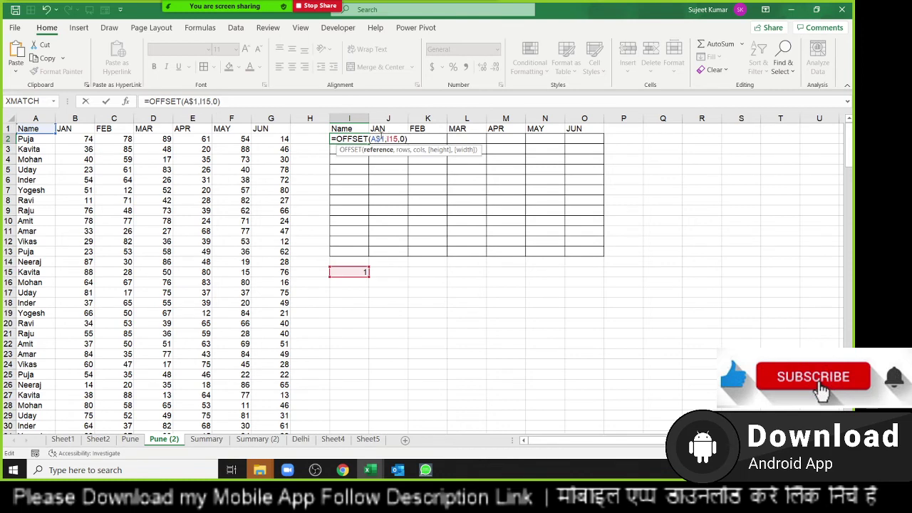
key(Right)
key(Right)
key(F4)
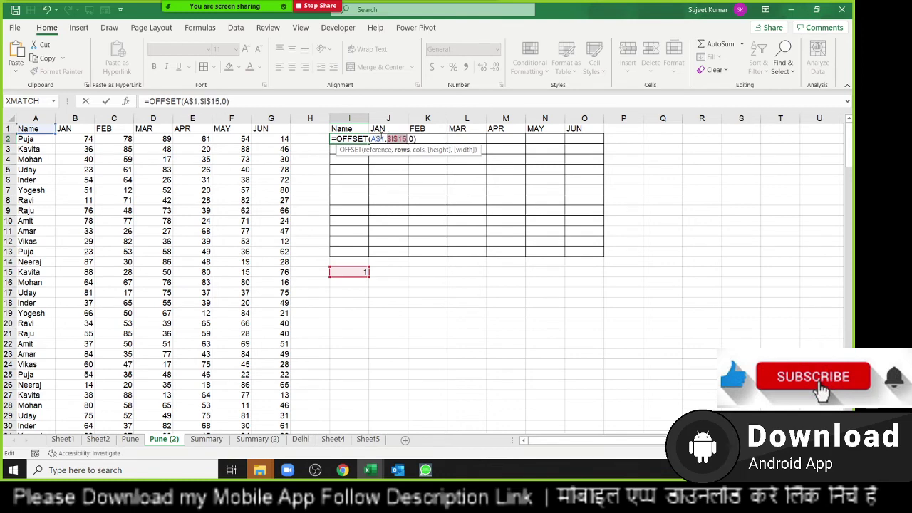
key(ctrl+Return)
Copy the OFFSET formula from I2 and confirm I2 shows Puja.
key(ctrl+c)
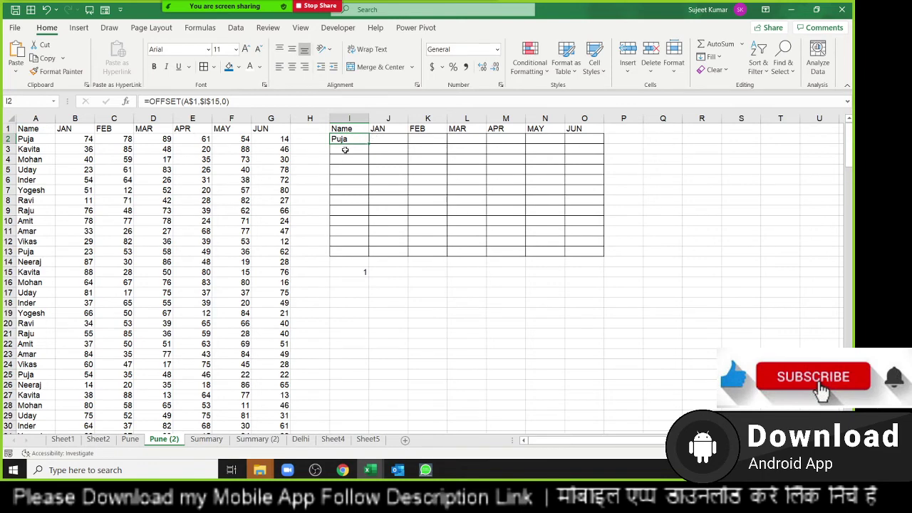
click(345, 149)
key(ctrl+v)
double_click(342, 149)
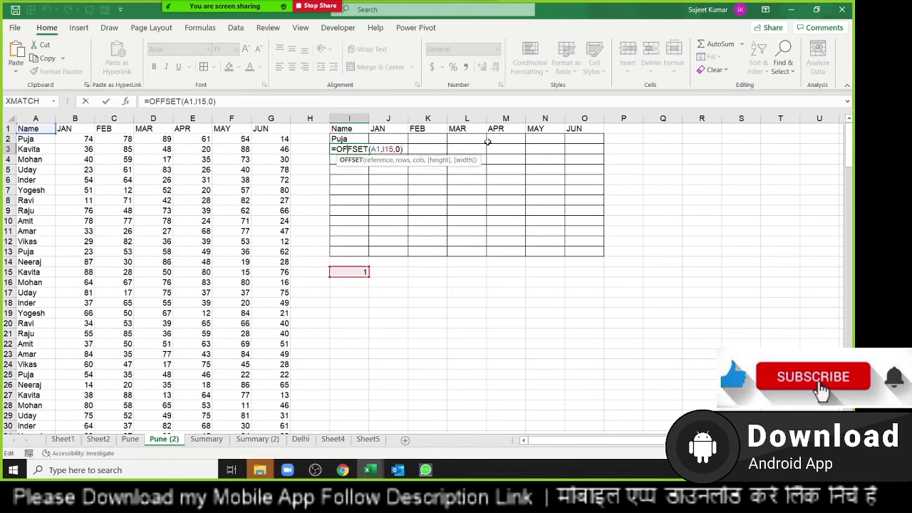
key(Right)
key(Right)
key(Right)
key(Escape)
key(Up)
key(Up)
key(Down)
key(F2)
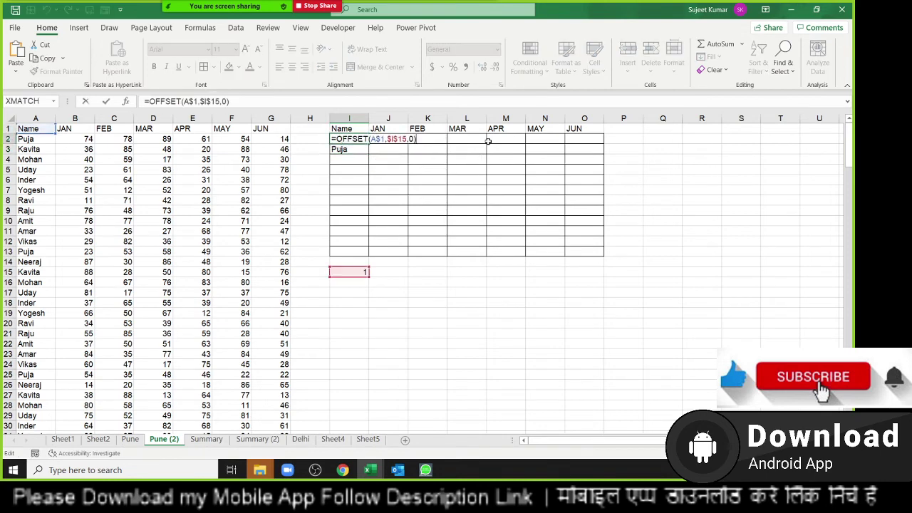
key(shift+Home)
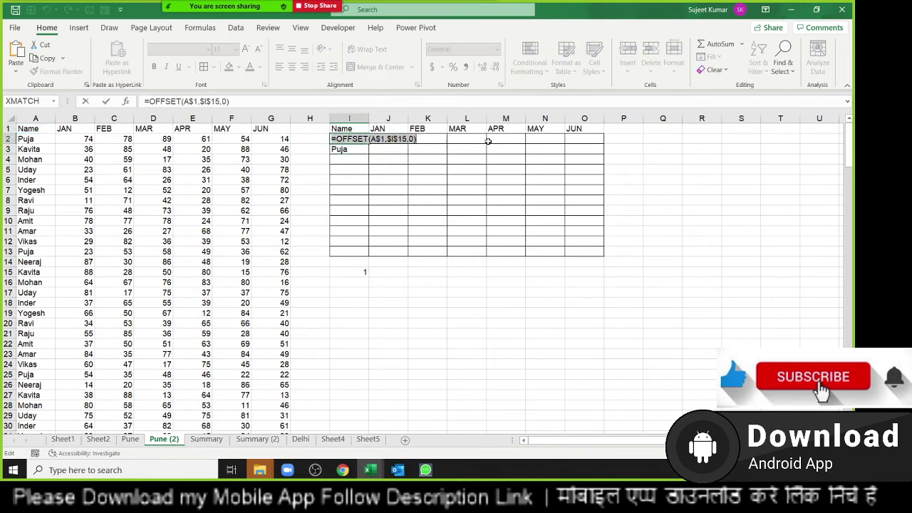
key(Return)
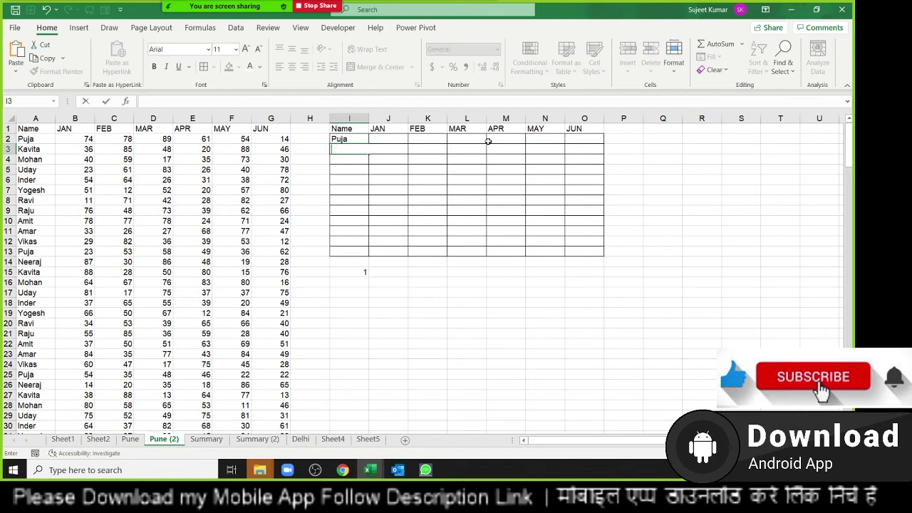
Paste the formula into I3 and I4, adding +1 and +2 to the rows argument.
key(F2)
key(ctrl+v)
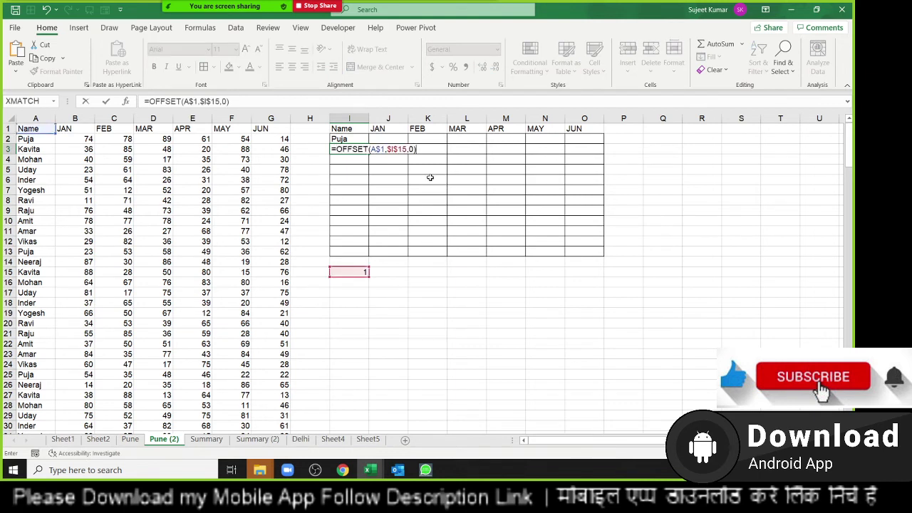
click(408, 150)
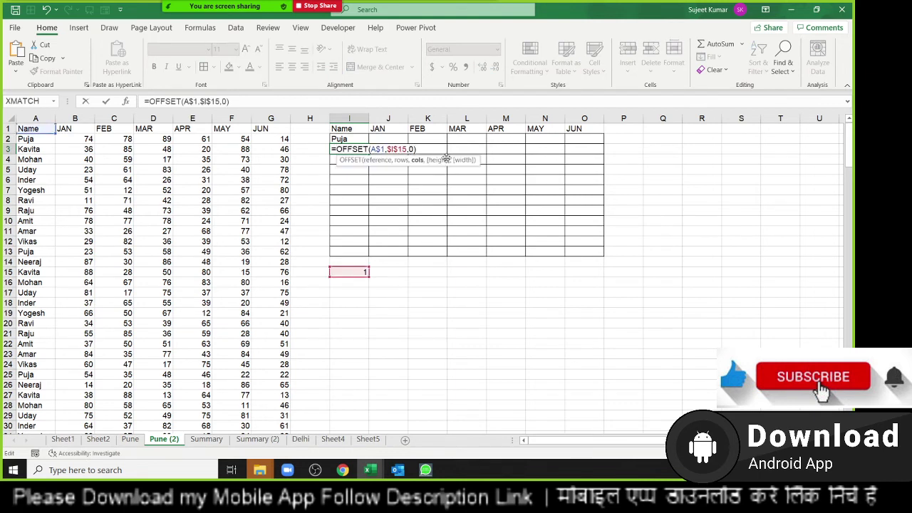
text(+1)
key(Return)
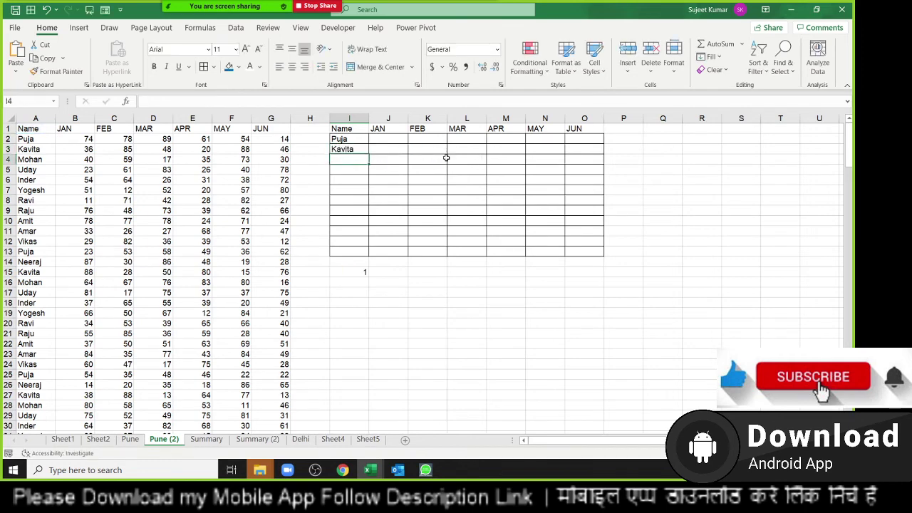
key(ctrl+v)
key(F2)
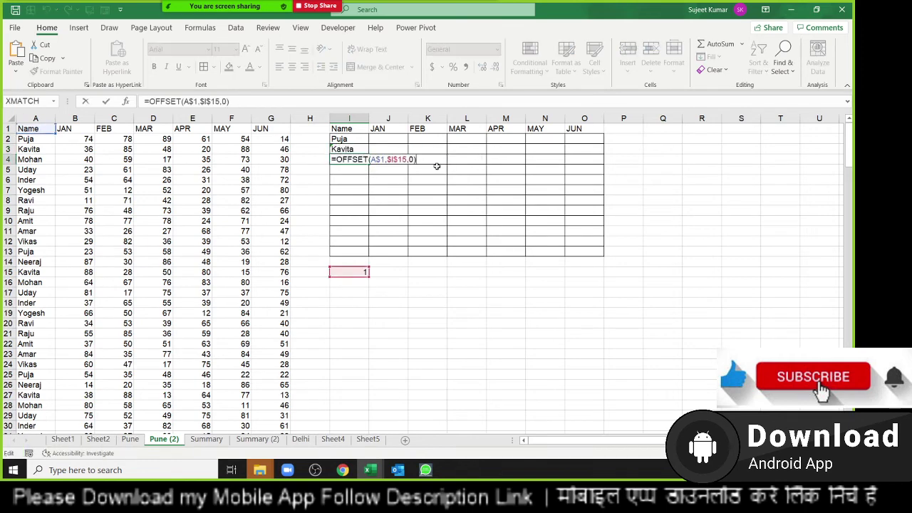
key(Left)
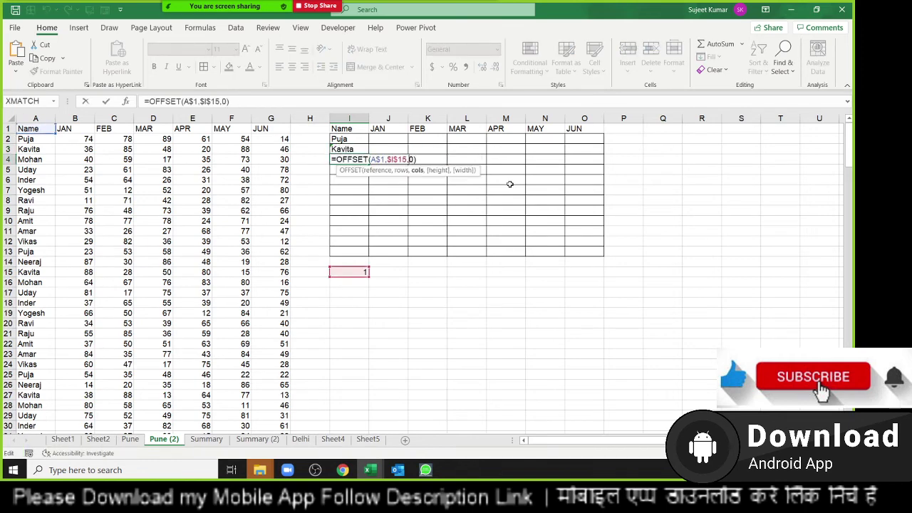
key(Left)
text(+)
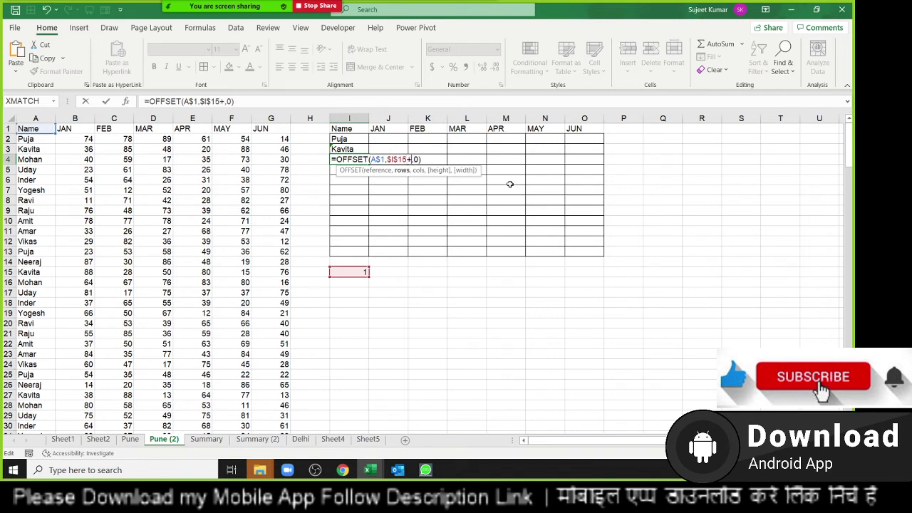
text(2)
key(Return)
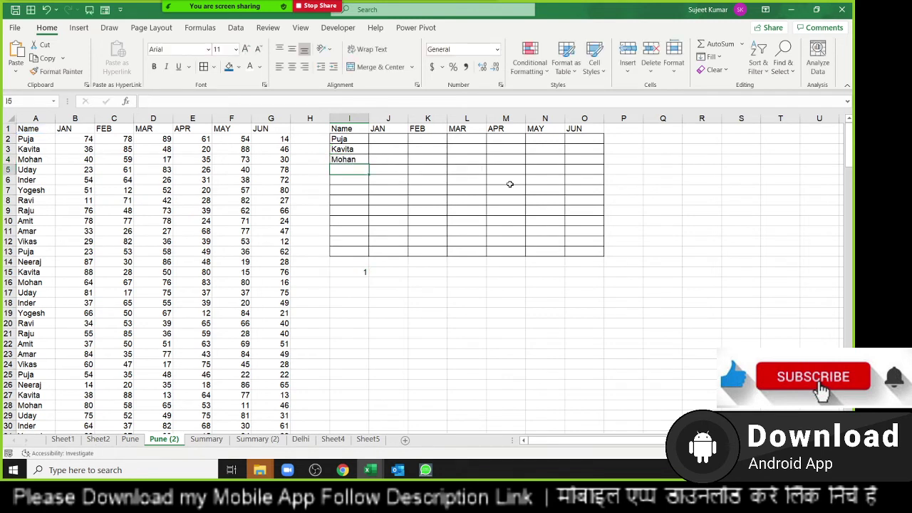
Enter =ROW()-2 in H2 so it shows 0.
click(328, 140)
text(=)
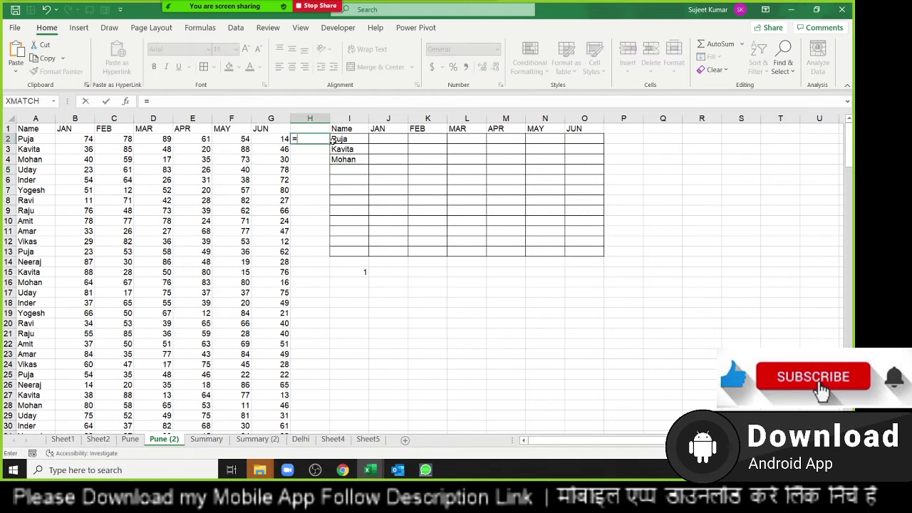
text(row)
key(Tab)
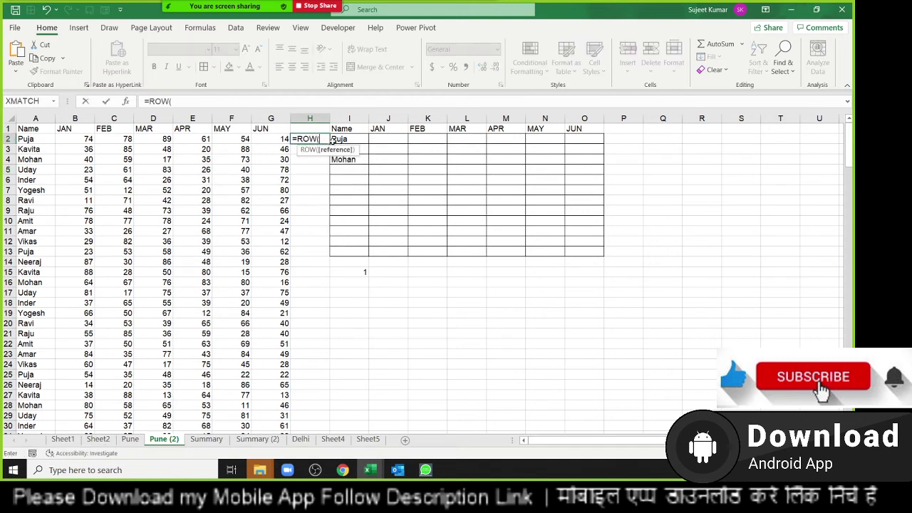
key(Return)
click(328, 140)
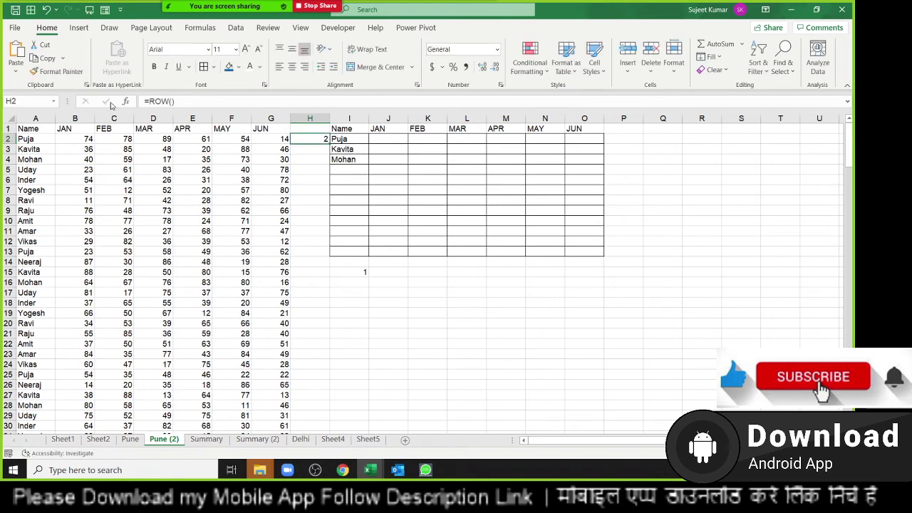
click(183, 101)
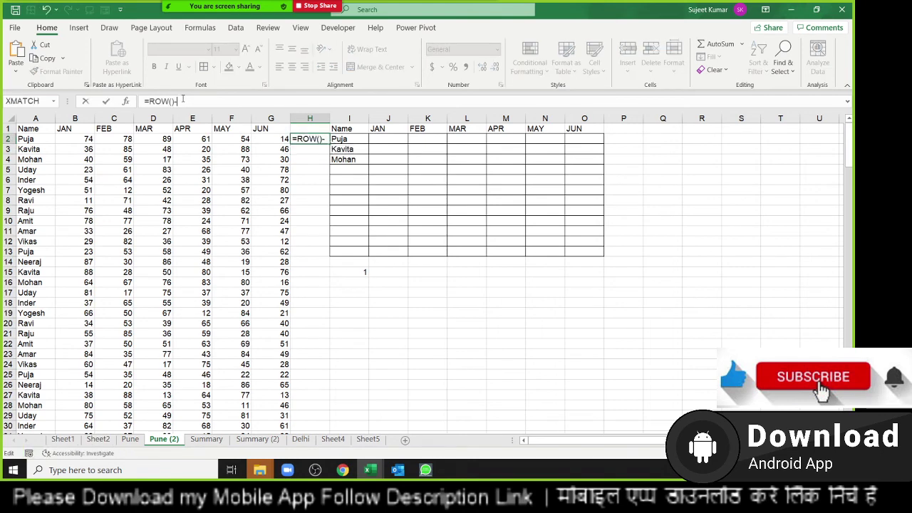
text(-2)
key(ctrl+Return)
Copy the H2 helper formula down to H3:H4, giving 1 and 2.
key(ctrl+c)
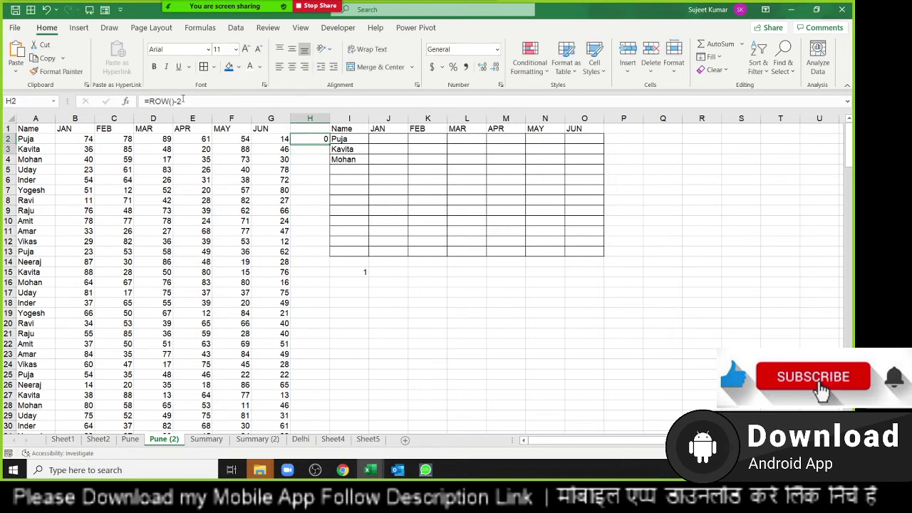
key(Down)
key(ctrl+v)
key(Escape)
key(shift+Down)
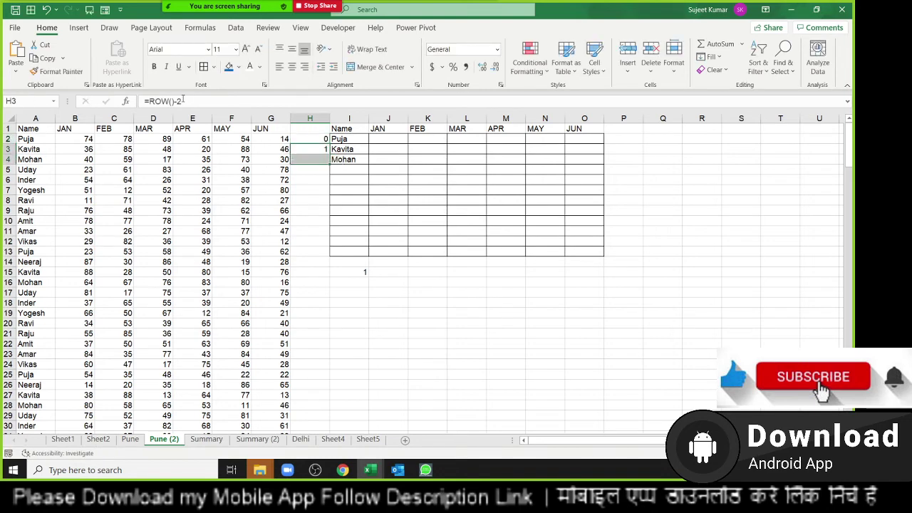
key(ctrl+d)
key(Right)
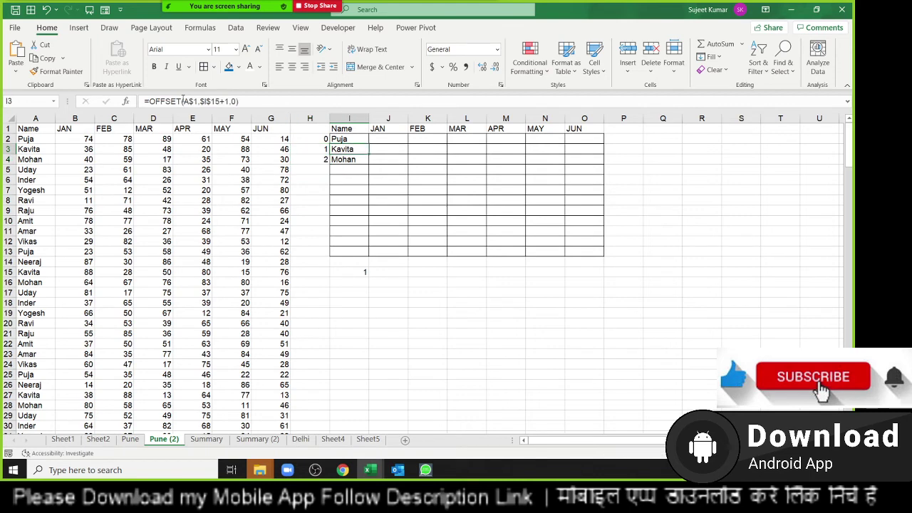
Change I2 to =OFFSET(A$1,$I$15+ROW()-2,0) and fill it down to I13.
key(Up)
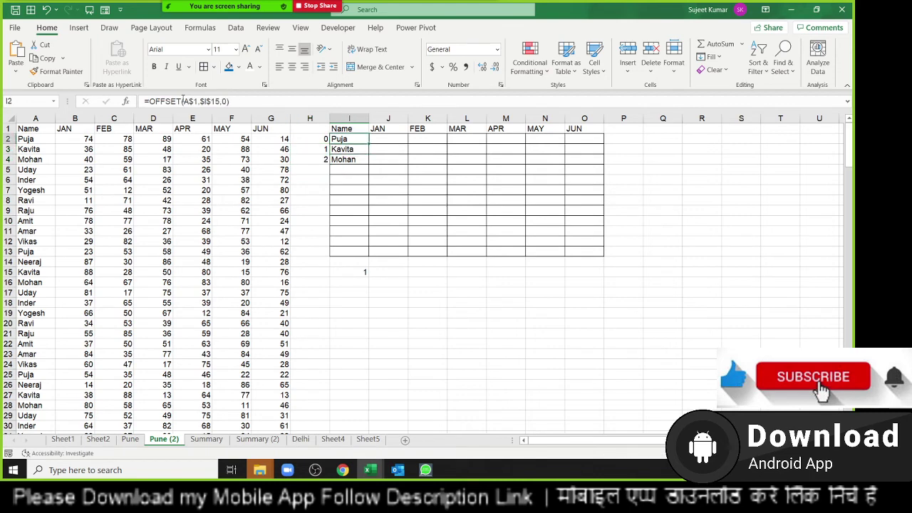
key(F2)
key(Left)
key(Left)
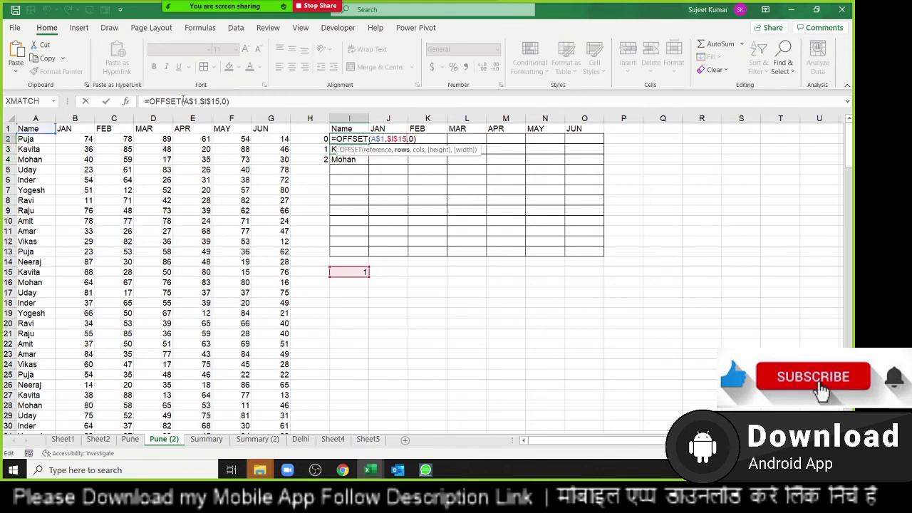
text(+r)
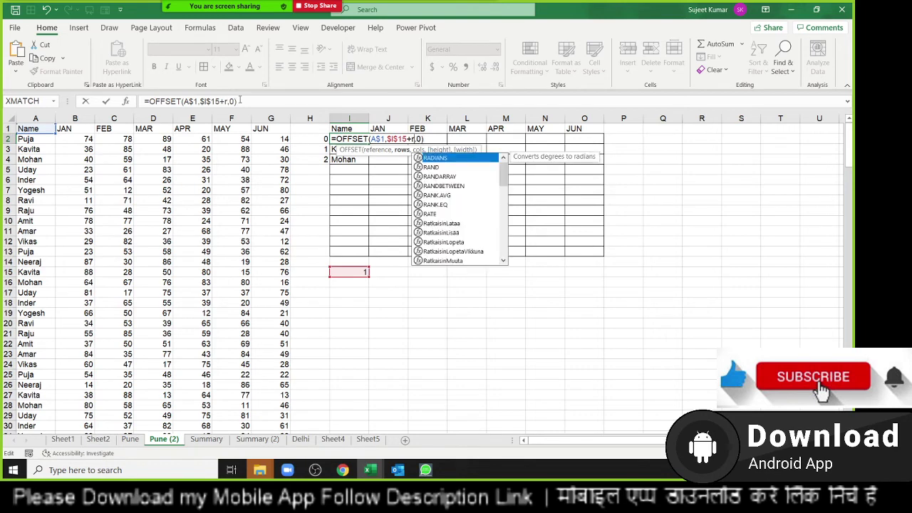
text(ow)
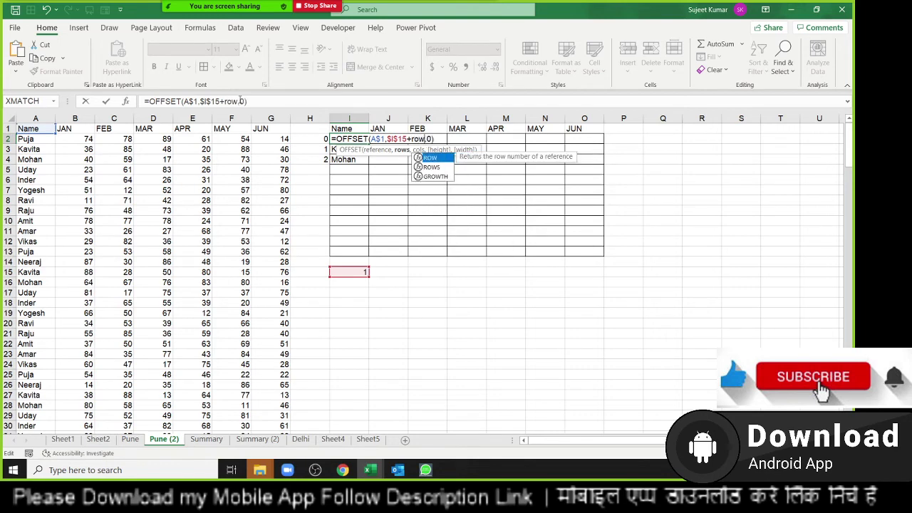
key(Tab)
text()-)
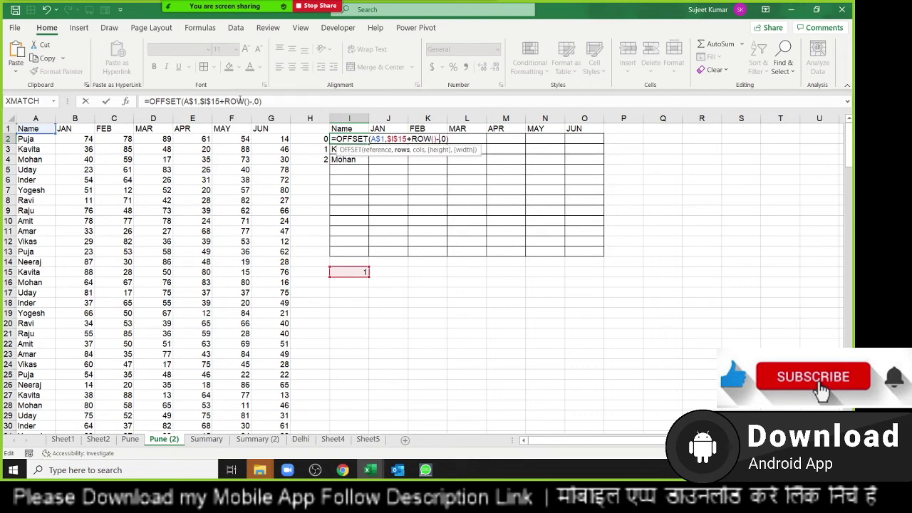
text(2)
key(Return)
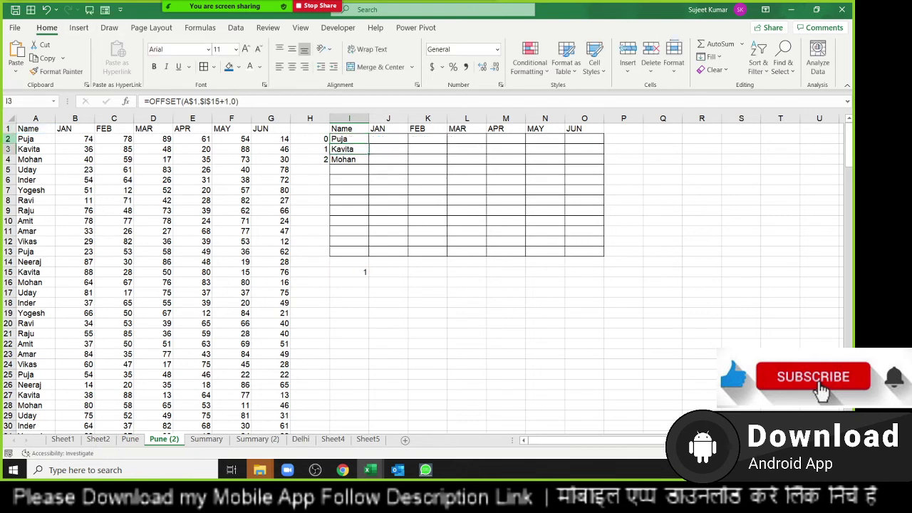
drag(349, 139, 349, 250)
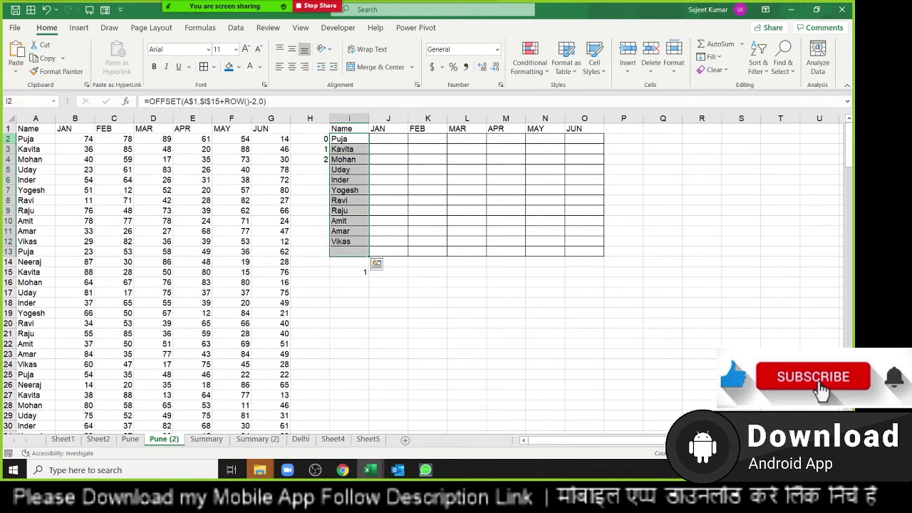
Fill the I2:I13 formulas right to column O for the JAN–JUN figures.
click(310, 149)
drag(349, 149, 349, 250)
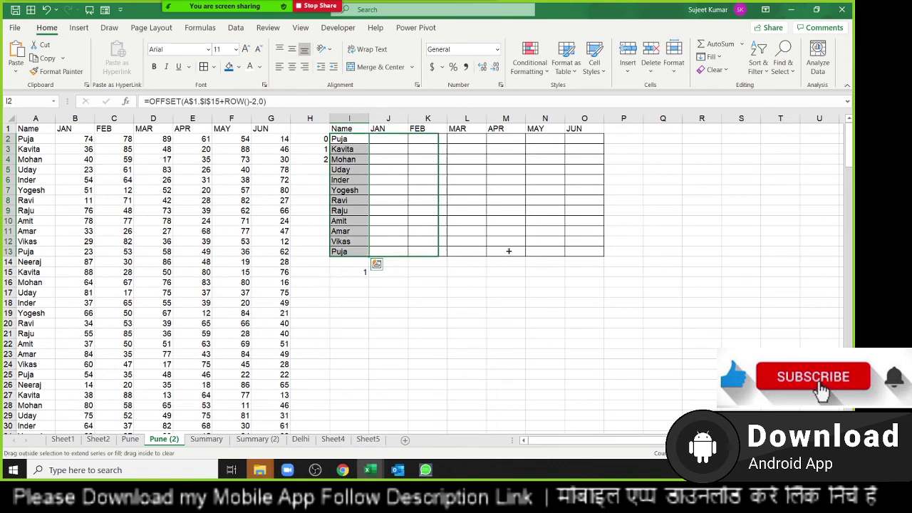
drag(369, 257, 620, 253)
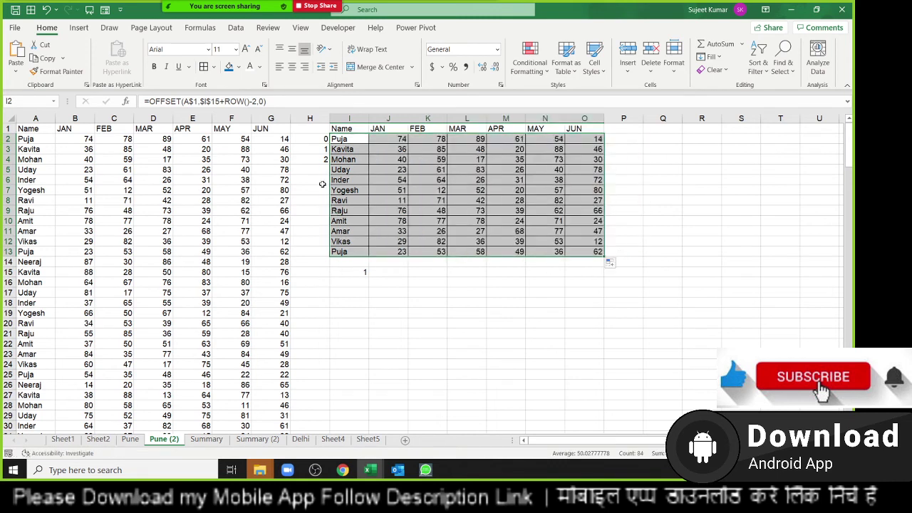
Delete the helper numbers in H2:H4 and enter 2 in I15.
drag(315, 140, 315, 160)
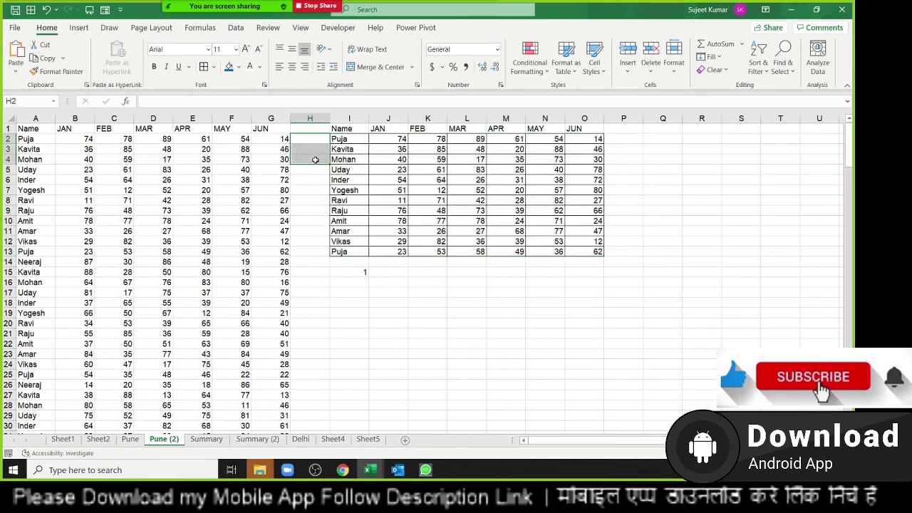
key(Delete)
click(352, 272)
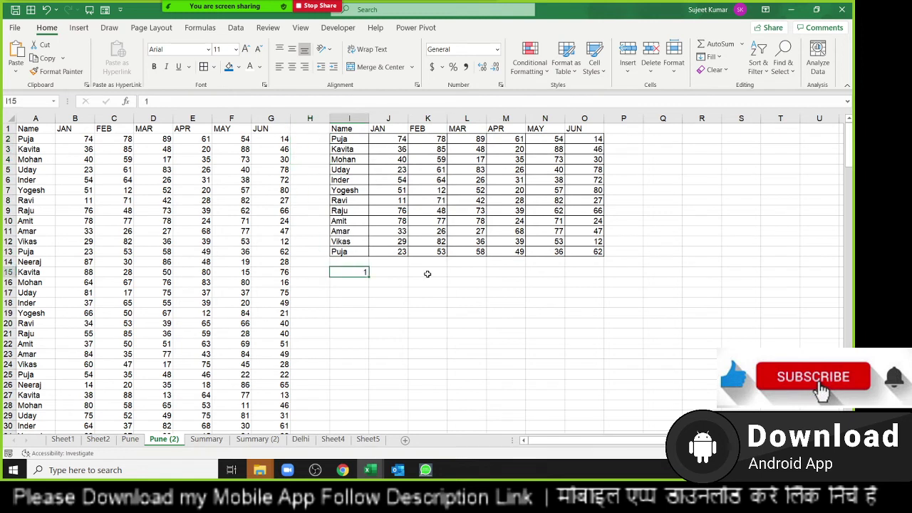
text(2)
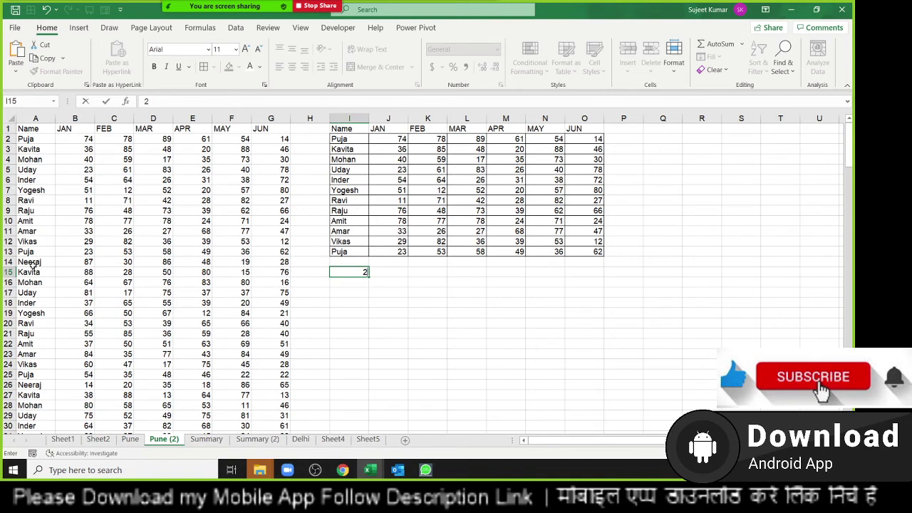
Set the table offset in I15 back to 1 so the list starts at Puja, then show the Developer ribbon.
key(Return)
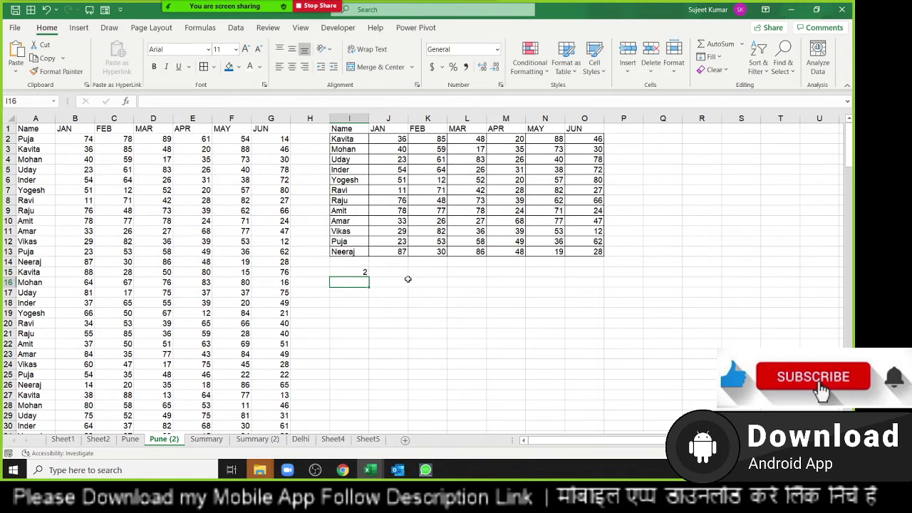
key(Up)
text(4)
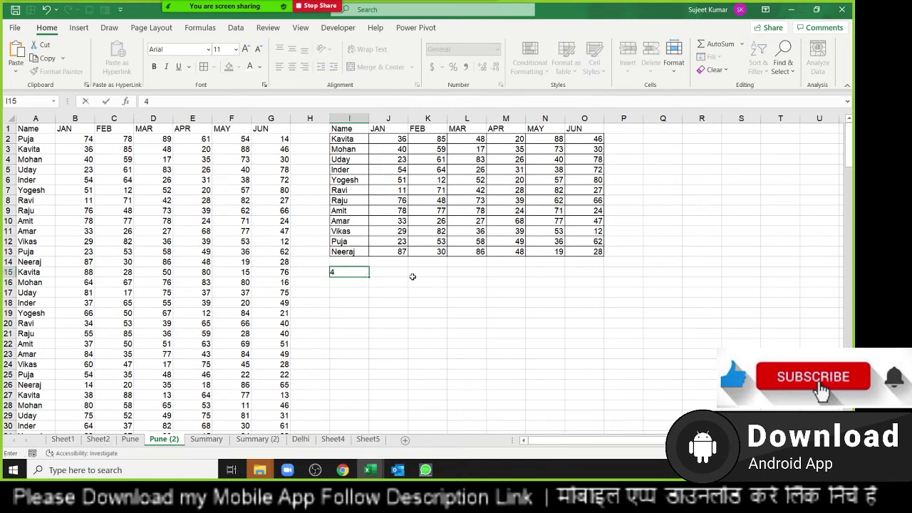
text(1)
key(Return)
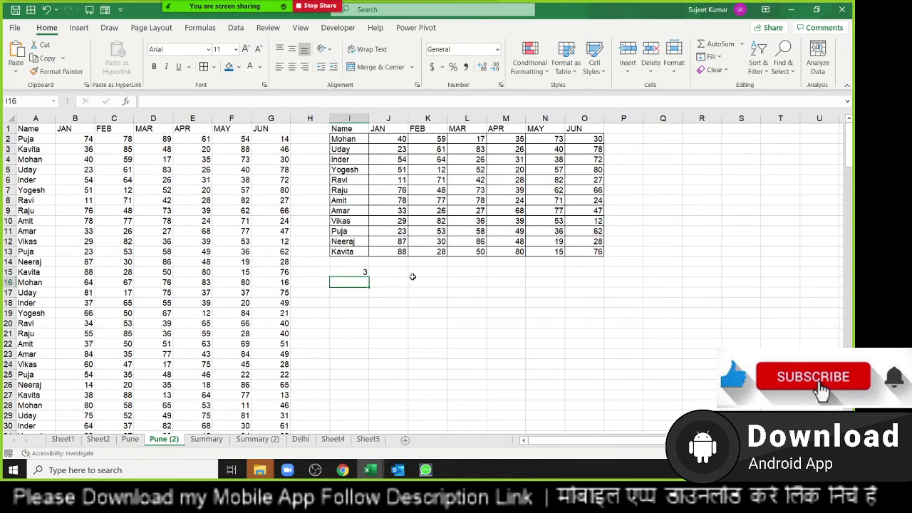
key(Up)
click(505, 292)
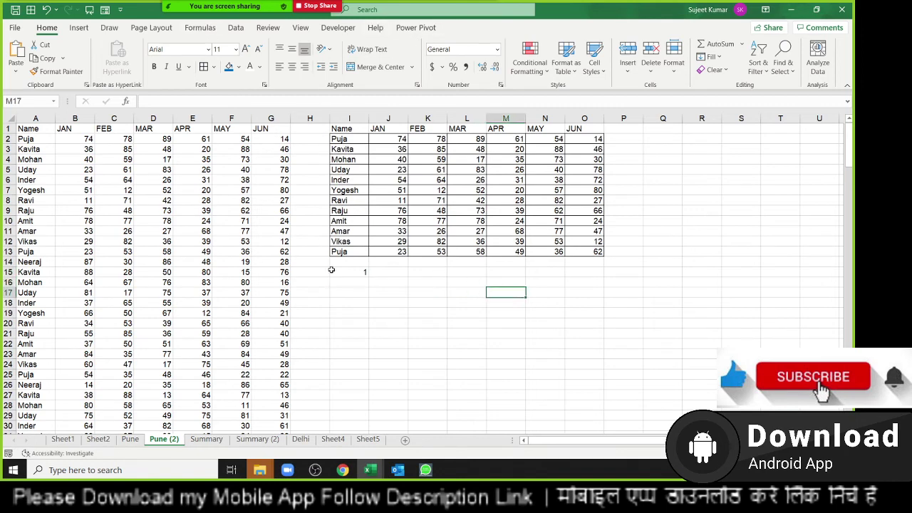
click(338, 27)
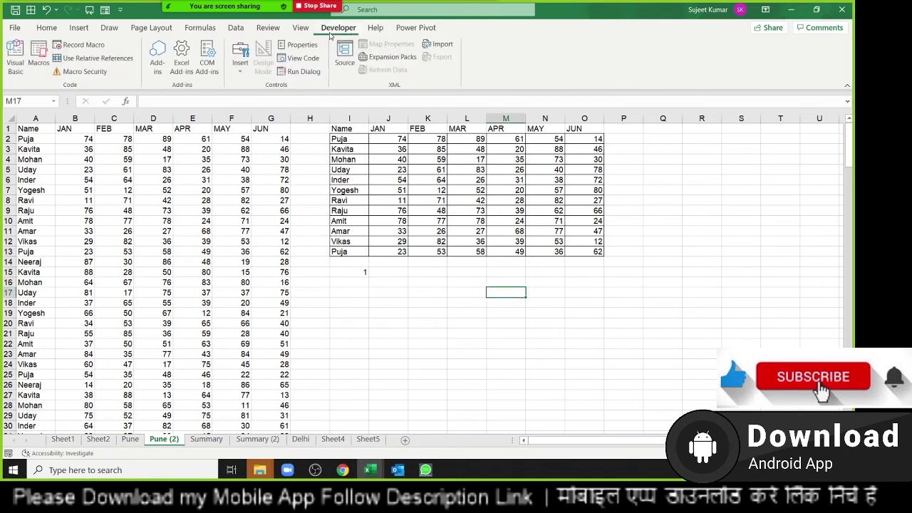
Draw a Form Control scroll bar in column P beside the I–O table.
click(240, 63)
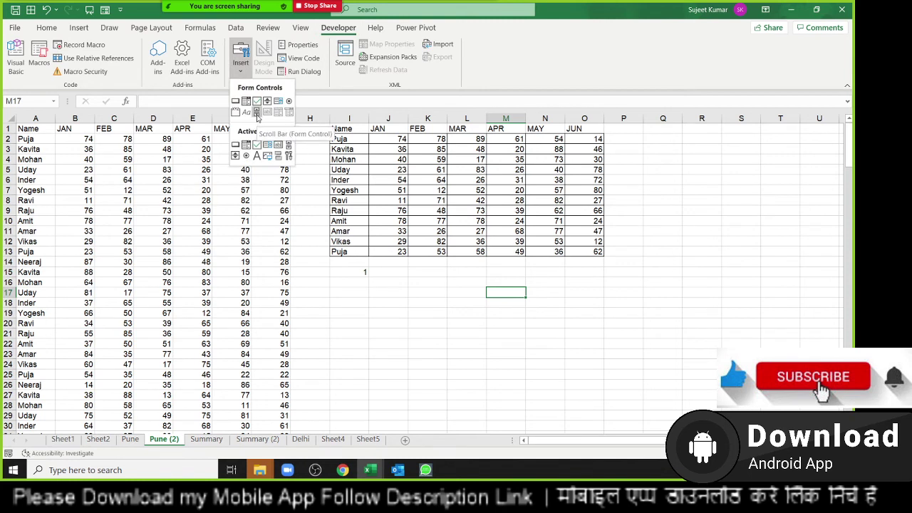
click(256, 113)
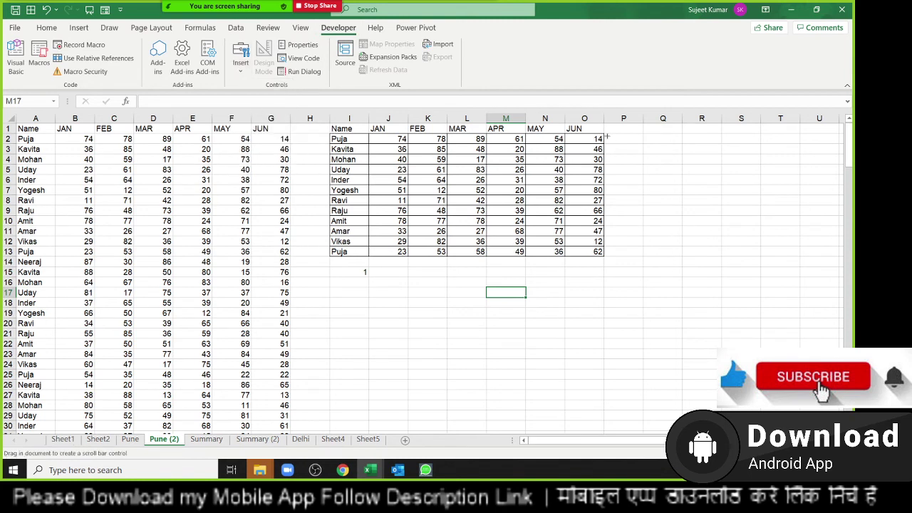
drag(606, 135, 626, 255)
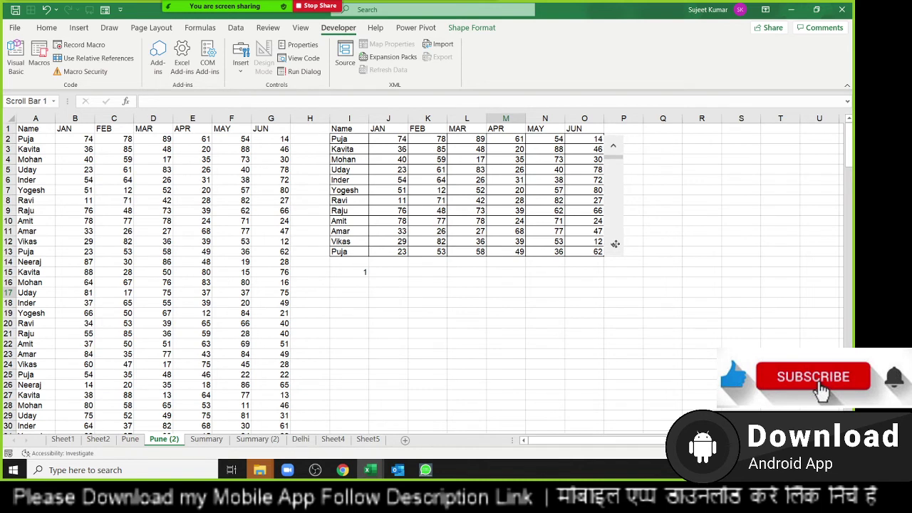
drag(614, 243, 618, 243)
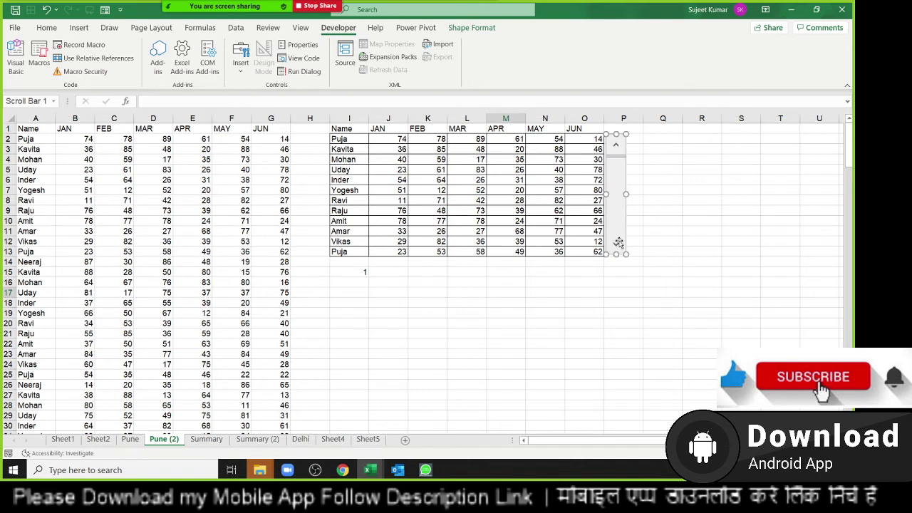
click(584, 272)
Format the scroll bar with cell link $I$15, page change 1 and maximum 200.
right_click(617, 204)
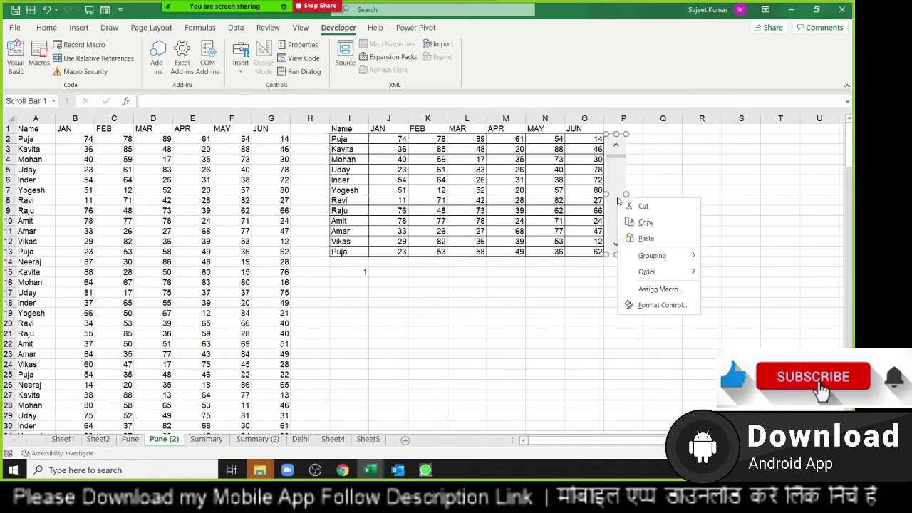
click(661, 311)
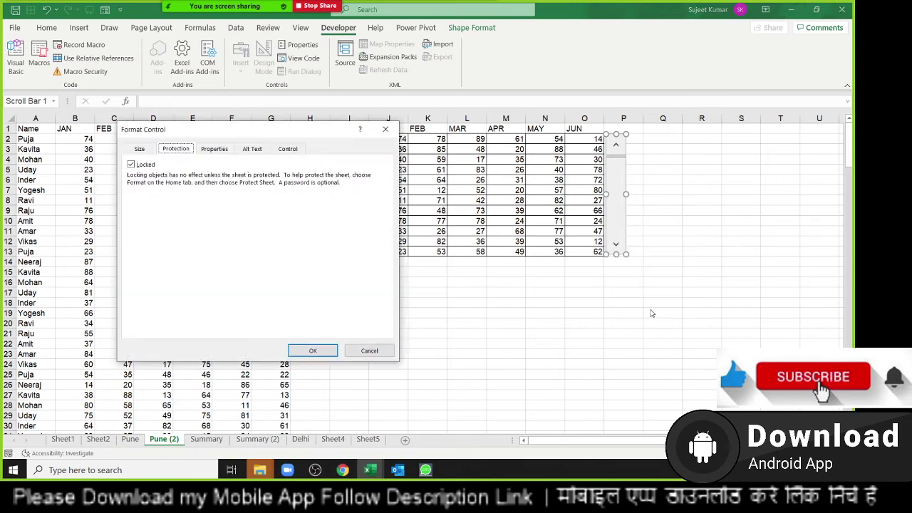
click(288, 149)
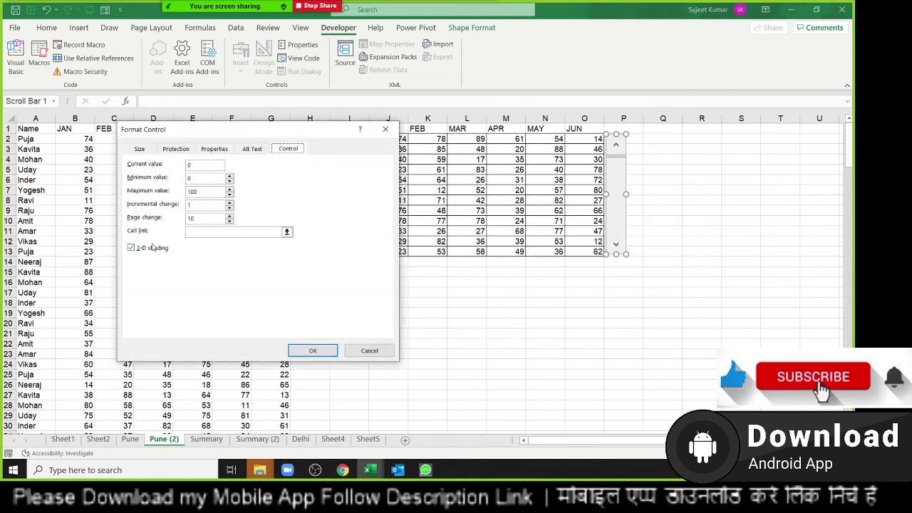
click(278, 232)
drag(233, 132, 648, 135)
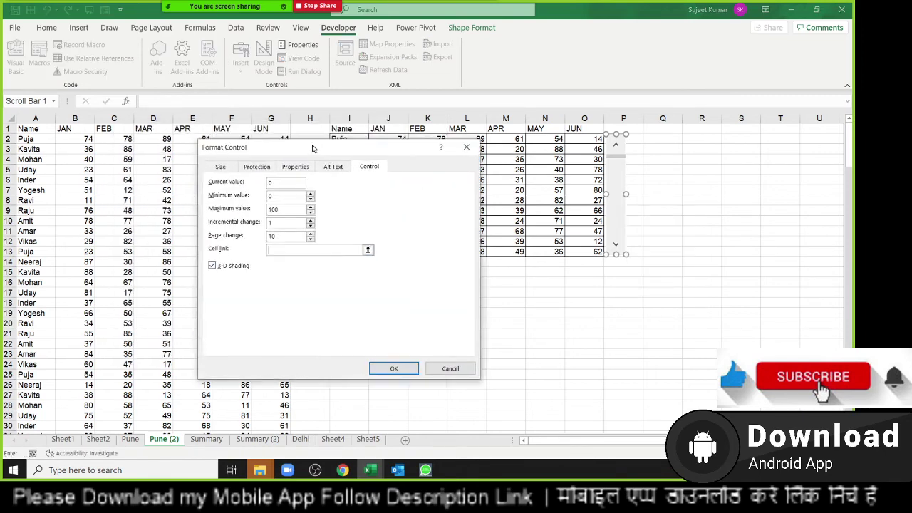
click(358, 273)
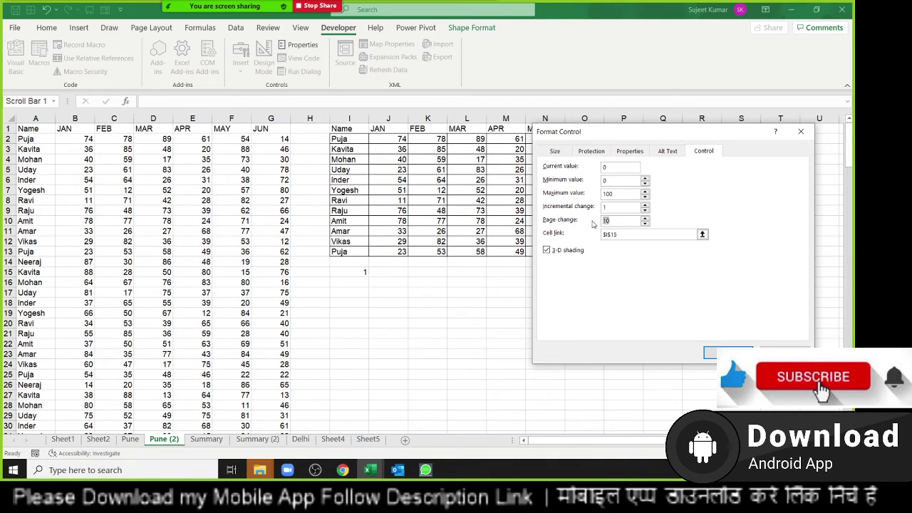
text(1)
double_click(609, 198)
text(200)
key(Return)
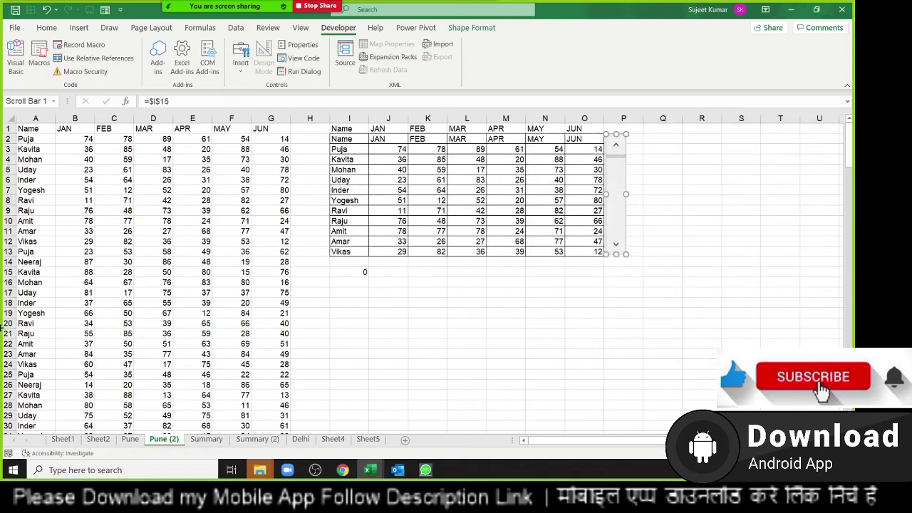
Check where the name list in column A ends, then return to A1.
click(49, 321)
key(ctrl+Down)
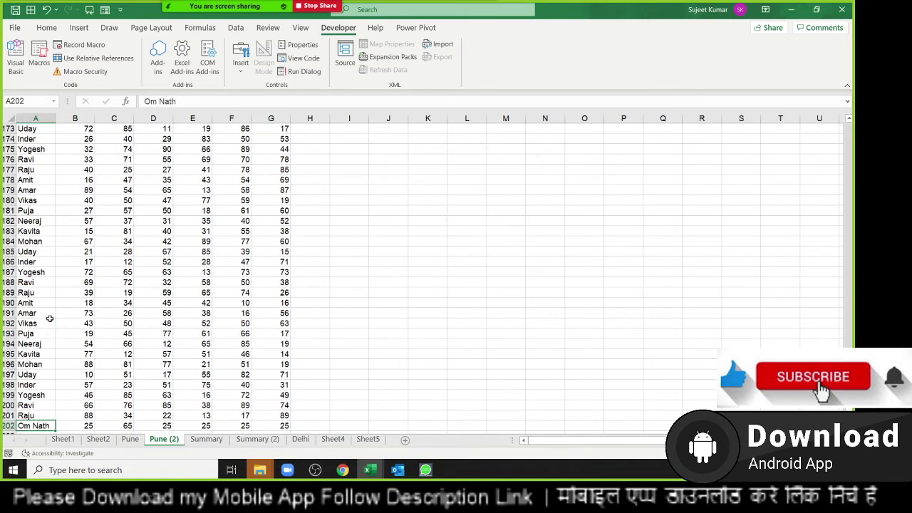
key(Down)
key(Up)
key(ctrl+Up)
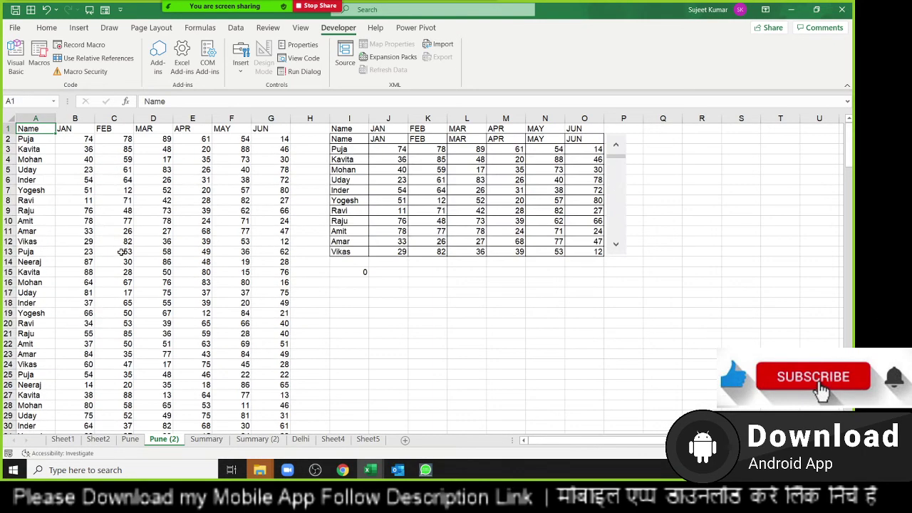
Step the scroll bar through the names, leave the offset at 1, and add blank Sheet11.
click(619, 250)
click(620, 251)
click(620, 251)
click(619, 251)
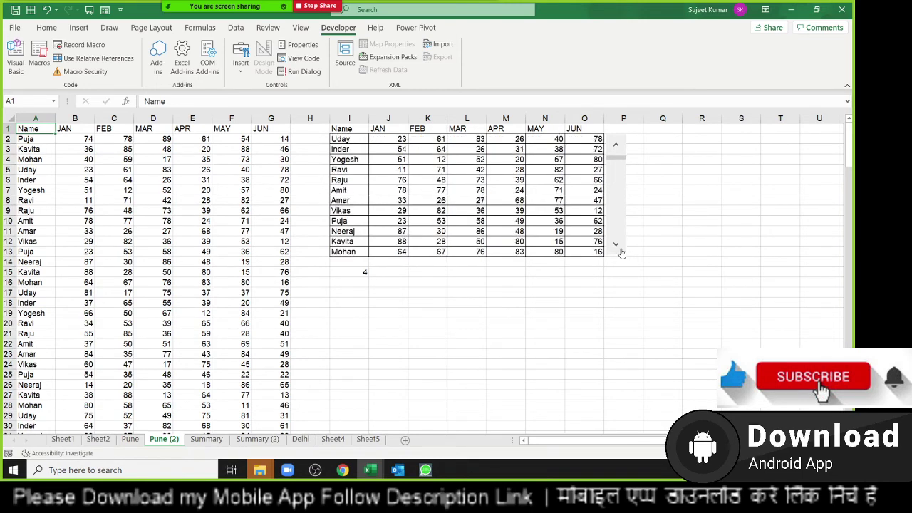
click(620, 250)
click(620, 251)
click(620, 249)
click(620, 250)
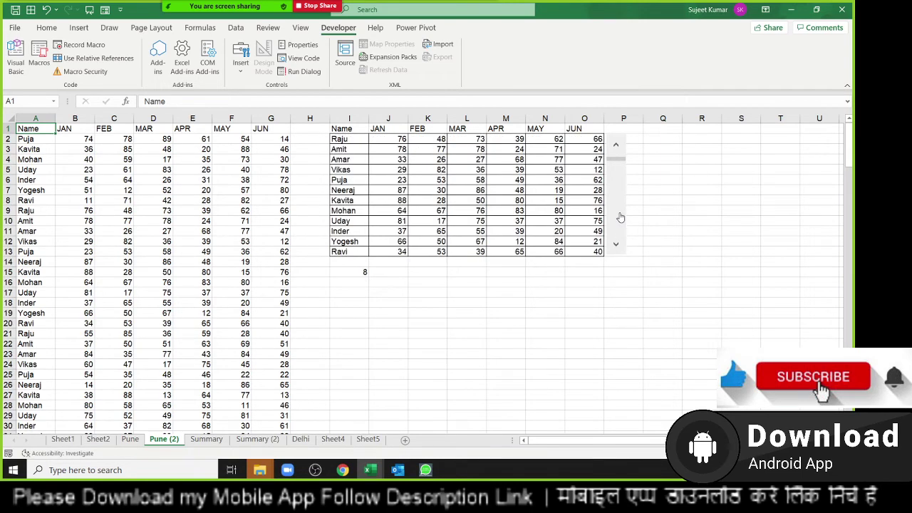
click(620, 165)
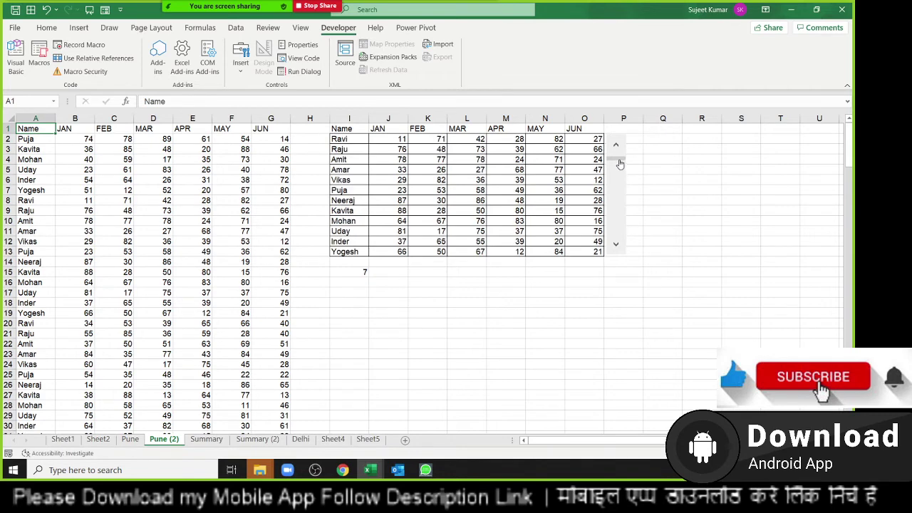
mouse_move(617, 159)
mouse_down()
mouse_move(615, 240)
mouse_move(615, 155)
mouse_up()
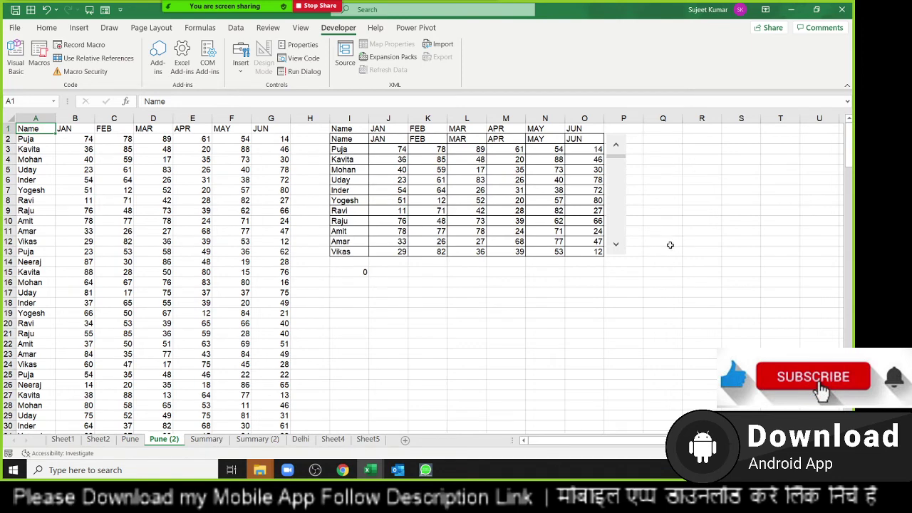
click(622, 245)
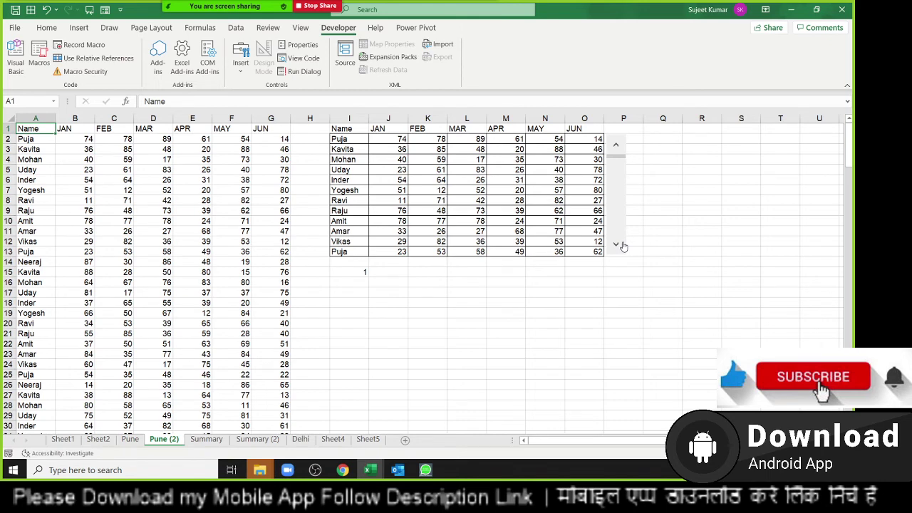
click(405, 442)
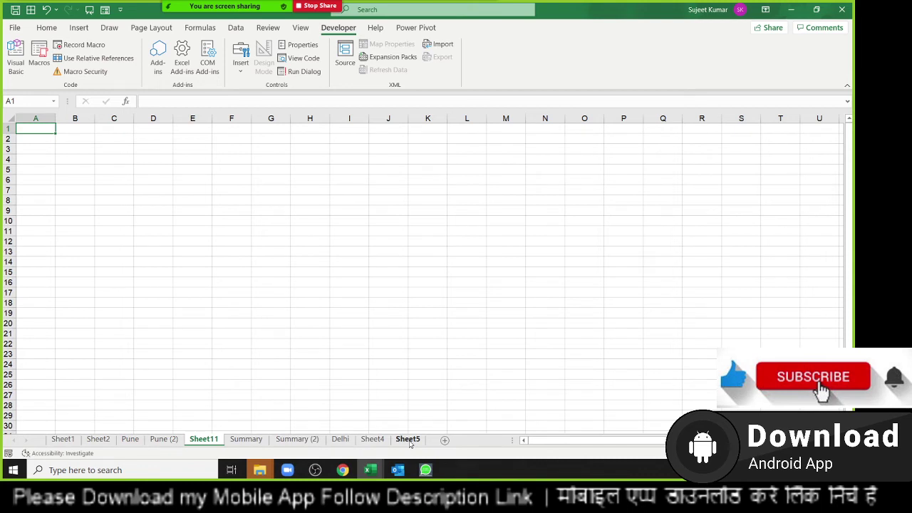
Create a Month header in A1 with months filled down from JAN, removing the extra JAN in A14.
text(Mon)
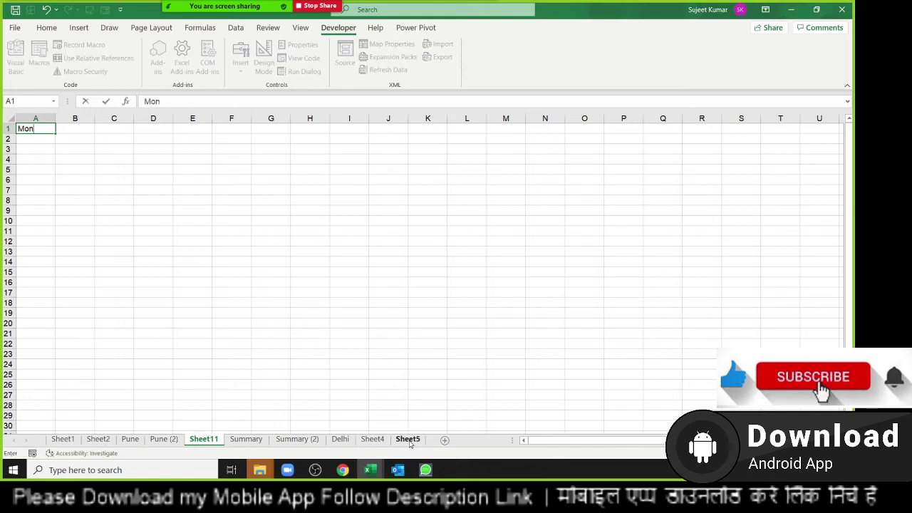
text(th)
key(Return)
text(JAN)
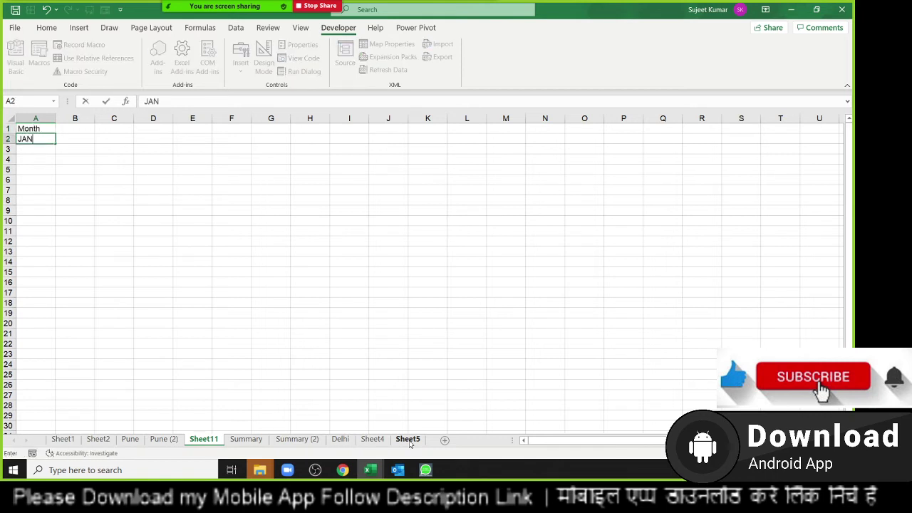
click(25, 158)
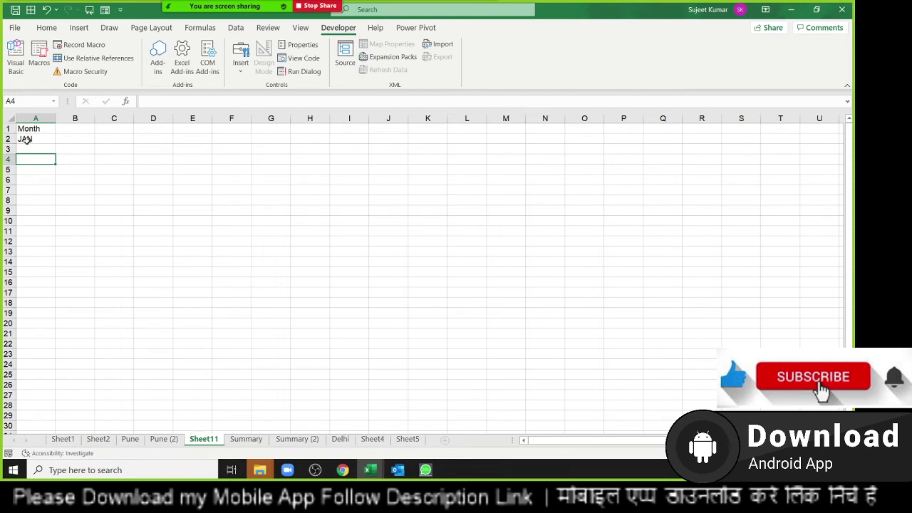
click(25, 140)
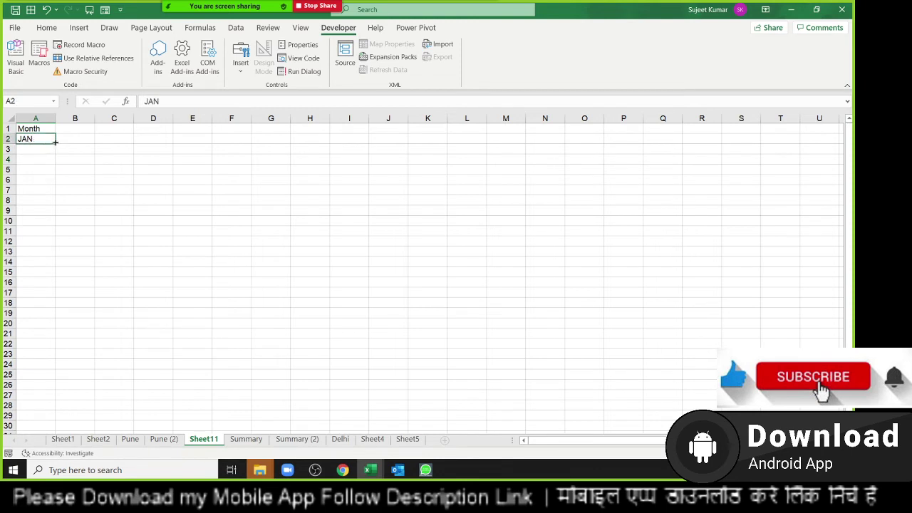
drag(54, 141, 55, 263)
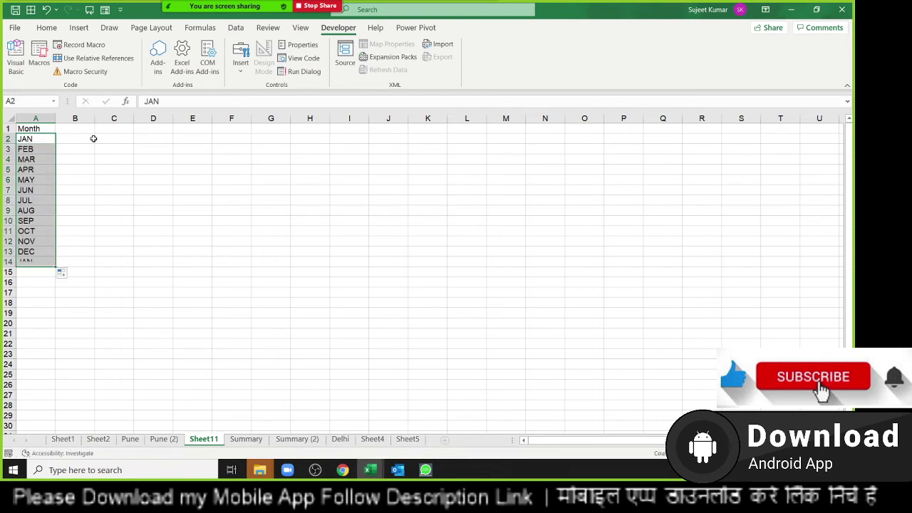
click(42, 262)
key(Delete)
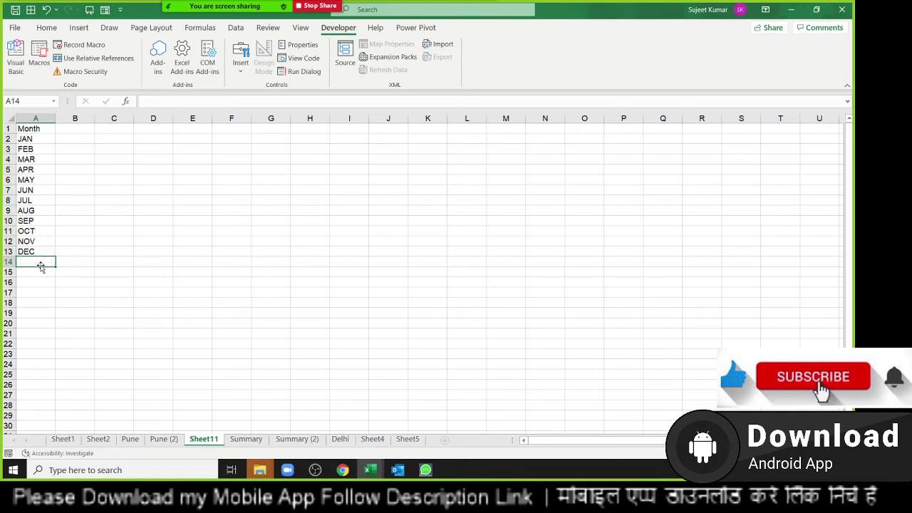
Add a Sales header in B1 with values 85, 85 and 36 for JAN–MAR, plus one more entry.
key(ctrl+Home)
key(Right)
text(Sal)
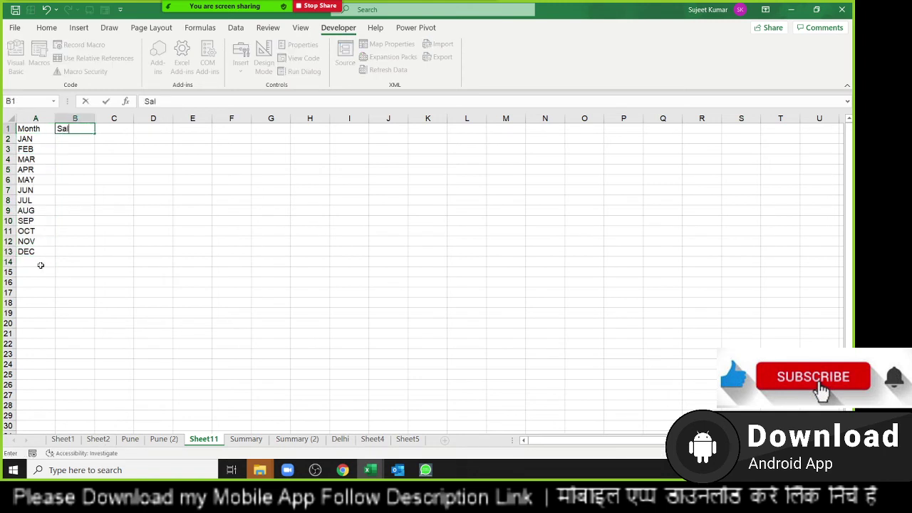
text(es)
key(Return)
text(85)
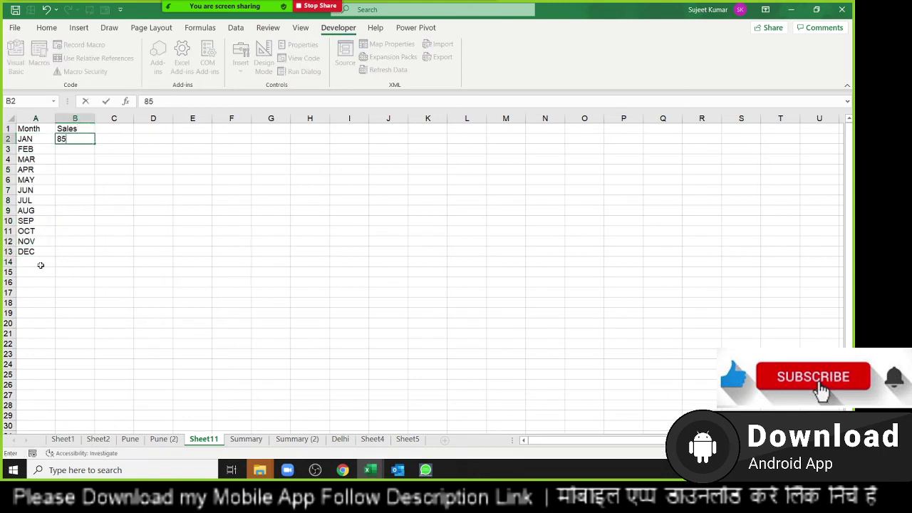
key(Return)
text(85)
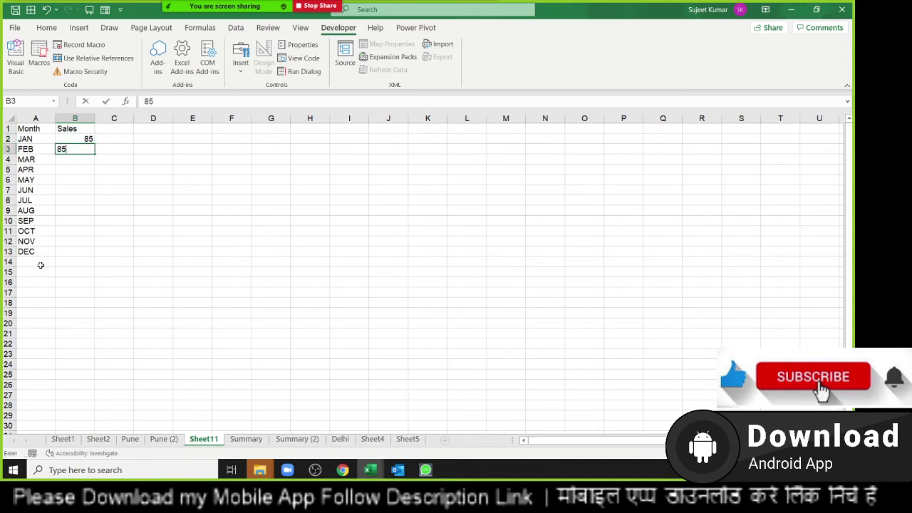
key(Return)
text(36)
key(Return)
text(32 25)
key(Return)
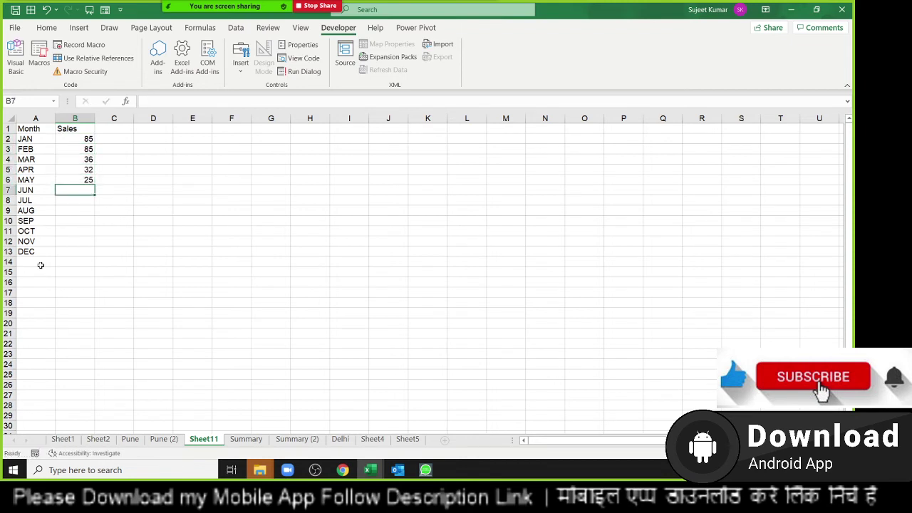
Clear the APR–DEC months and values, then select the JAN–MAR table with headers.
key(Left)
key(Down)
key(Up)
key(Up)
key(Up)
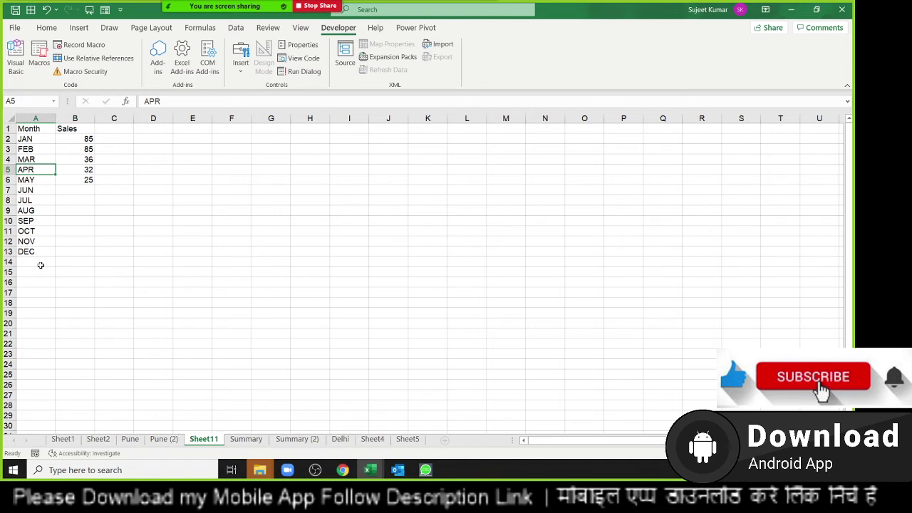
key(Right)
key(shift+Left)
key(shift+Down)
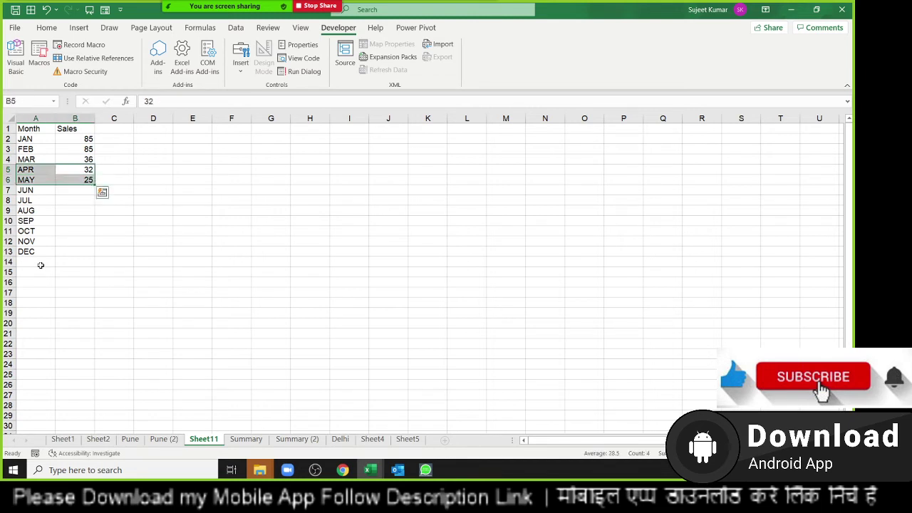
key(Left)
key(shift+Right)
key(shift+Down)
key(shift+Down)
key(shift+Down)
key(shift+Down)
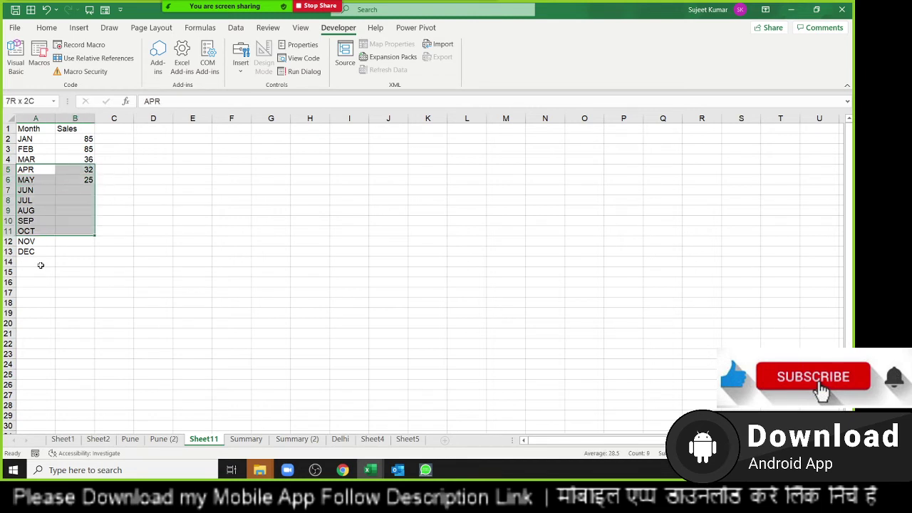
key(shift+Down)
key(shift+Down)
key(Delete)
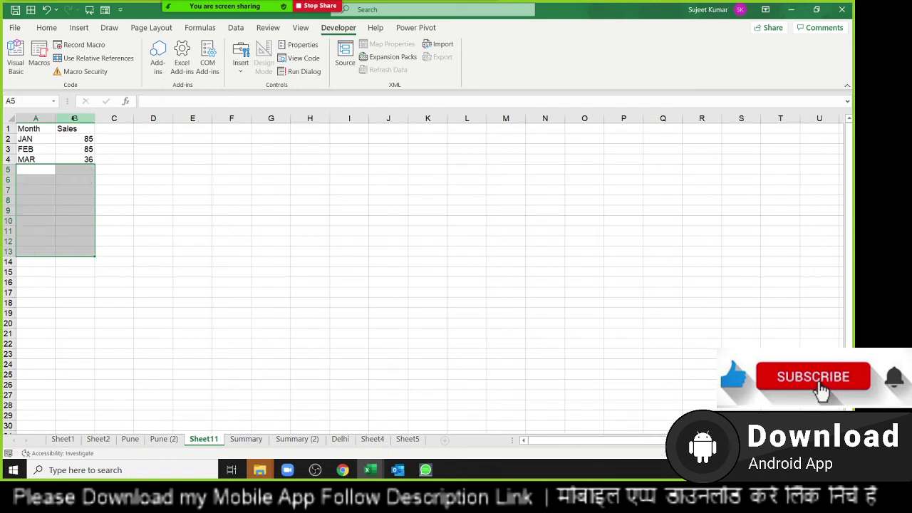
drag(47, 129, 72, 159)
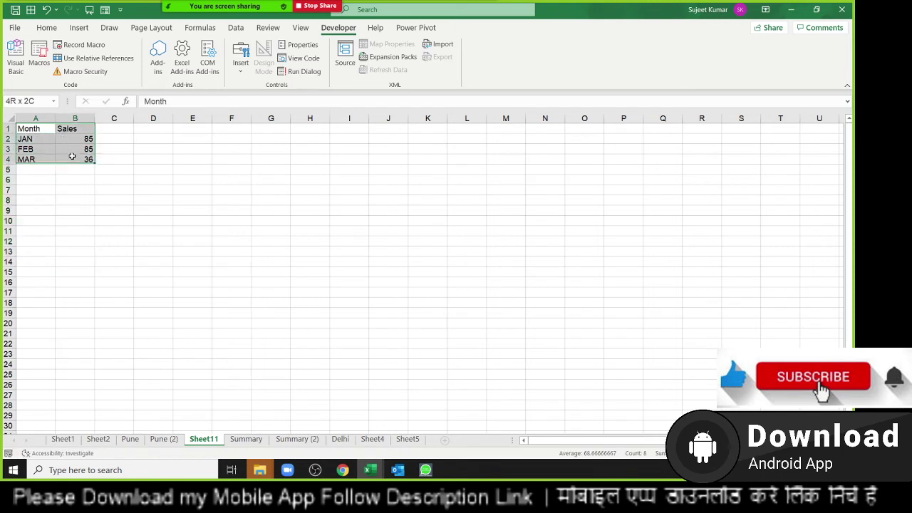
click(46, 27)
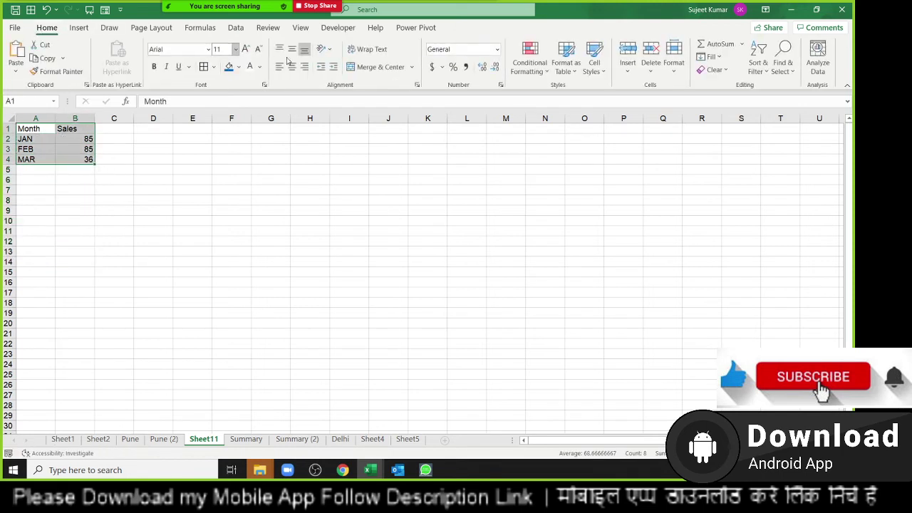
Insert a clustered column Sales chart, move it beside the table and enlarge it.
click(78, 27)
click(400, 46)
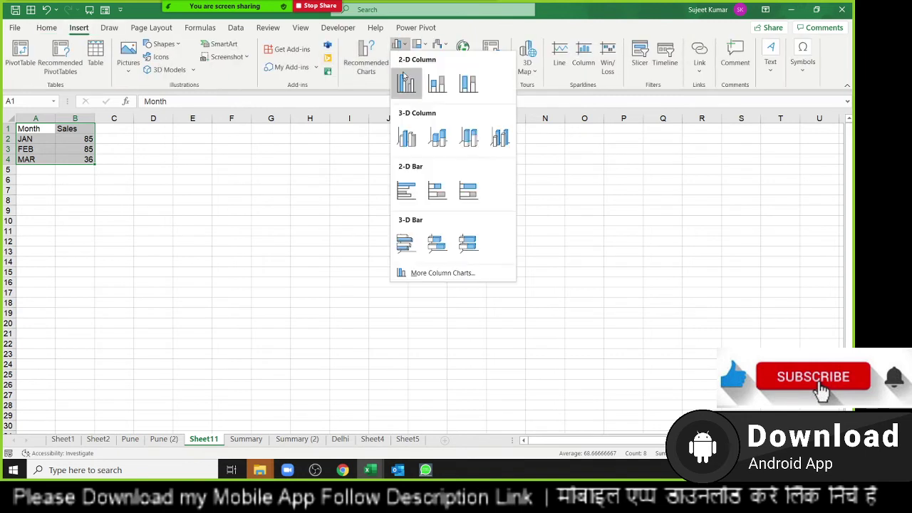
click(407, 83)
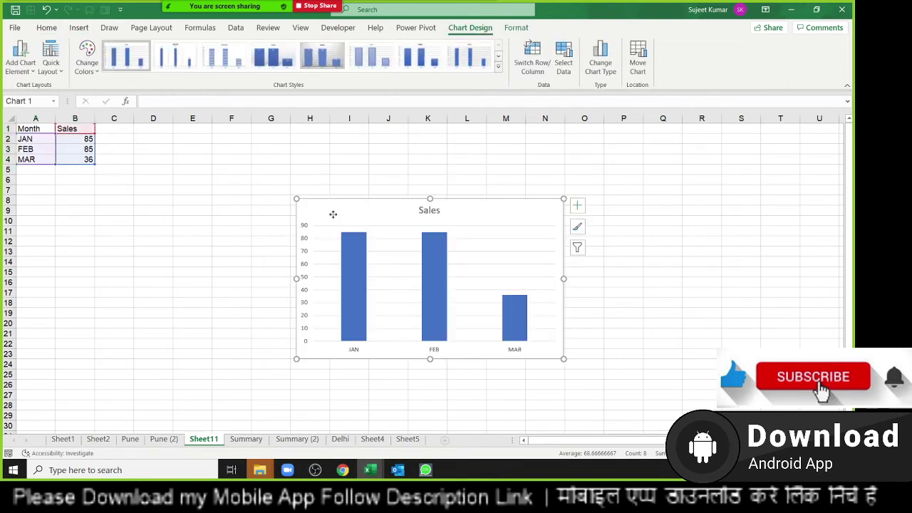
drag(332, 212, 252, 151)
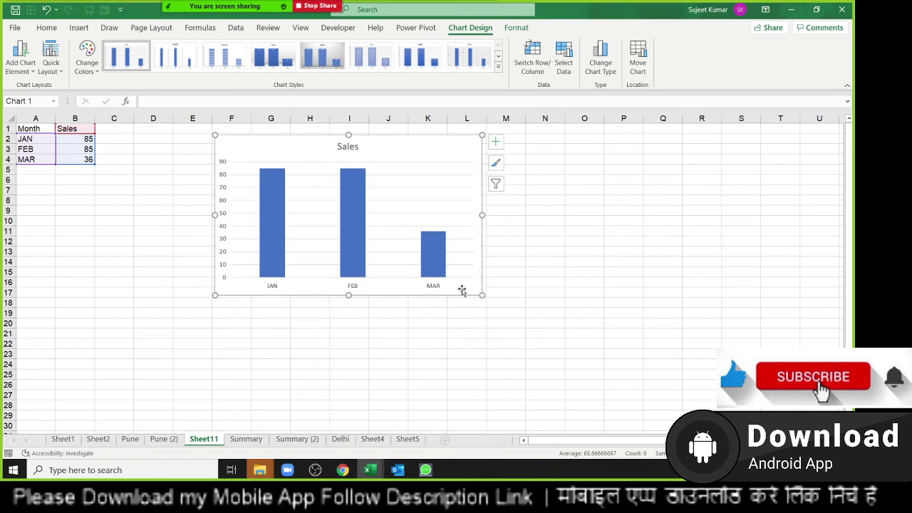
drag(481, 293, 584, 329)
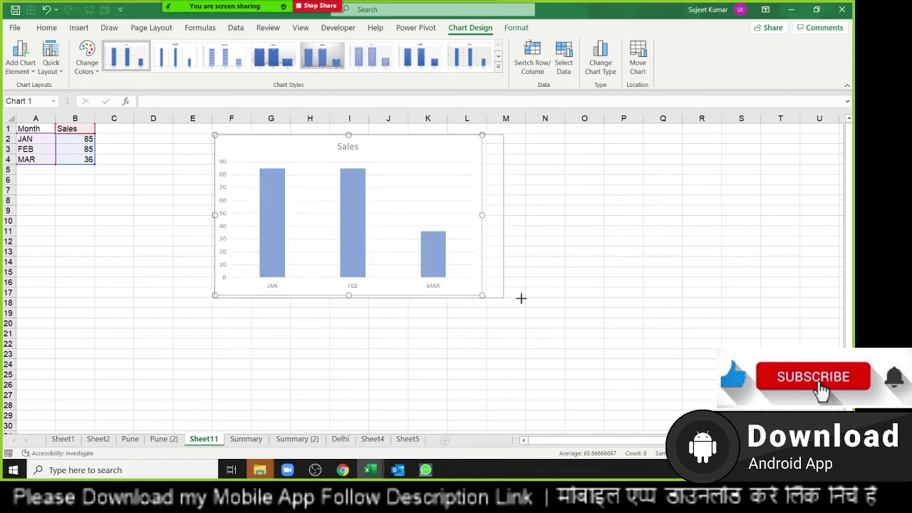
Add Apr with sales 65 in row 5 and start extending the chart's data range.
click(47, 170)
text(Apr)
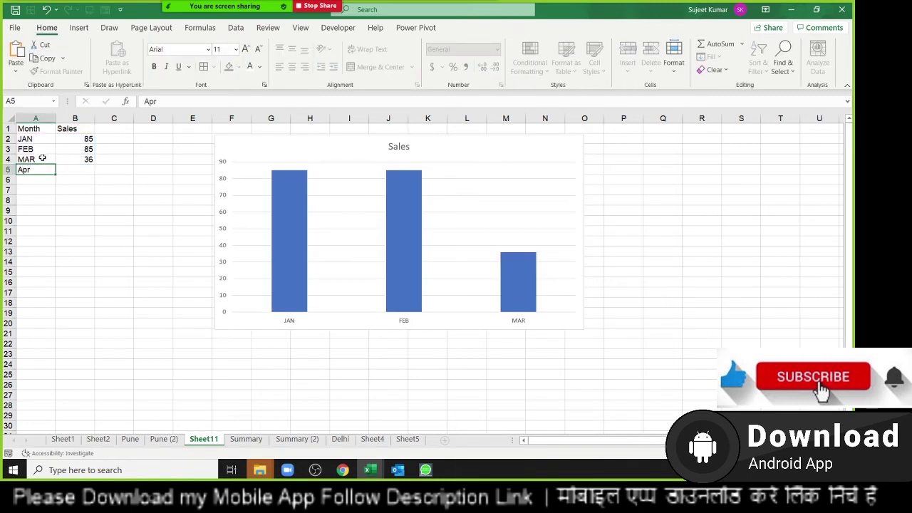
key(Tab)
text(65)
key(Return)
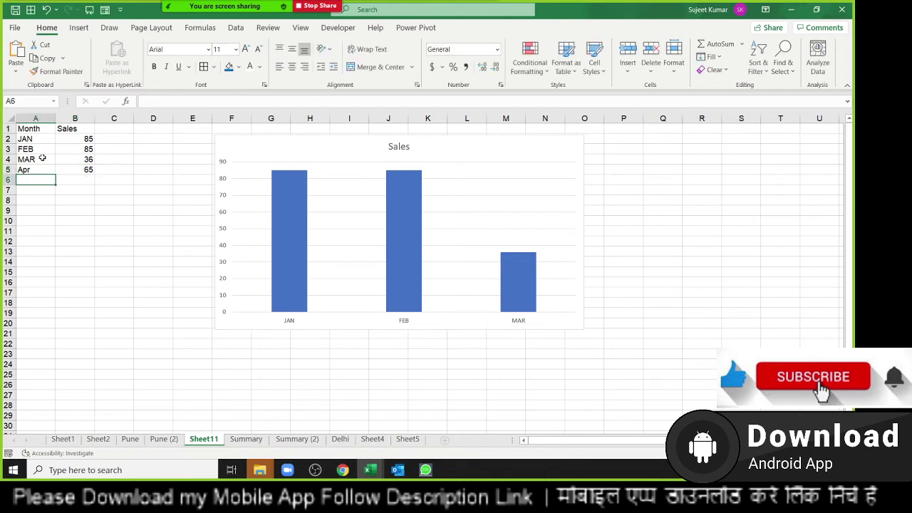
click(463, 154)
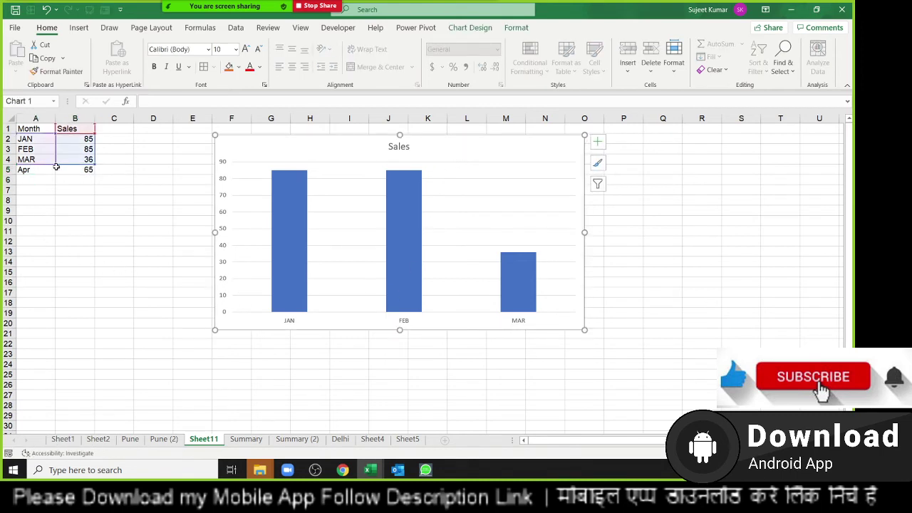
drag(55, 165, 54, 172)
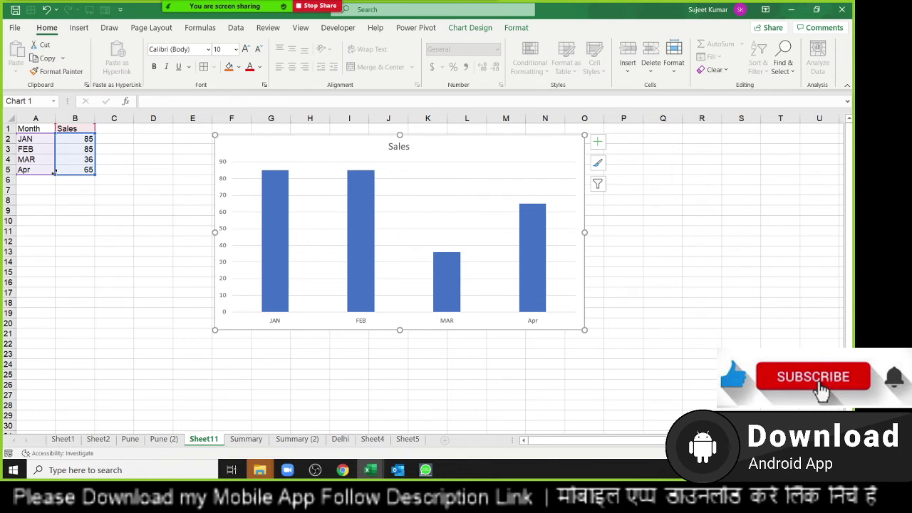
Fit the chart's source range to A1:B5 to include Apr, move the chart right, and select A1:B5.
drag(55, 172, 45, 283)
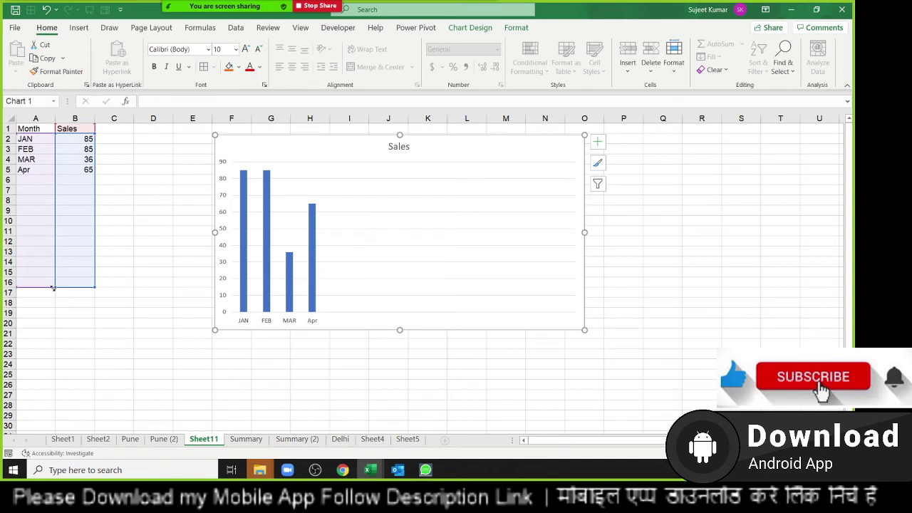
mouse_move(53, 288)
mouse_down()
mouse_move(80, 205)
mouse_move(79, 178)
mouse_up()
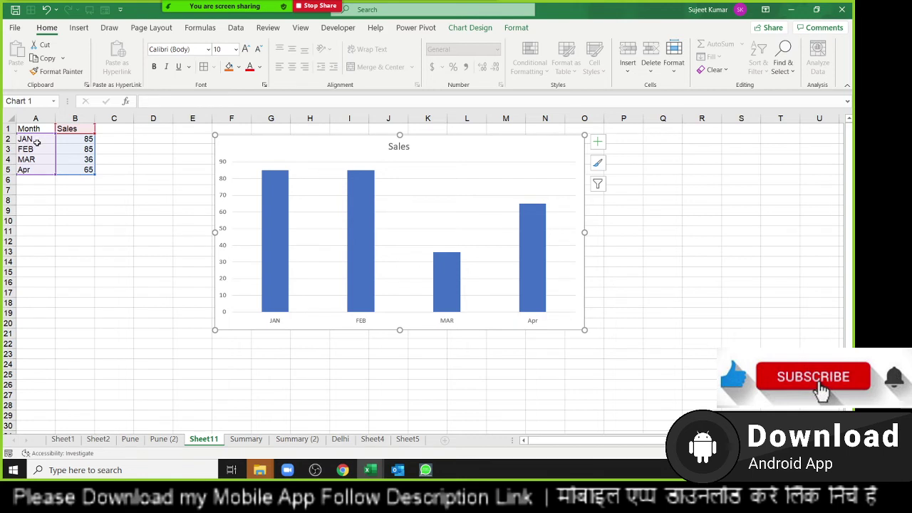
click(53, 181)
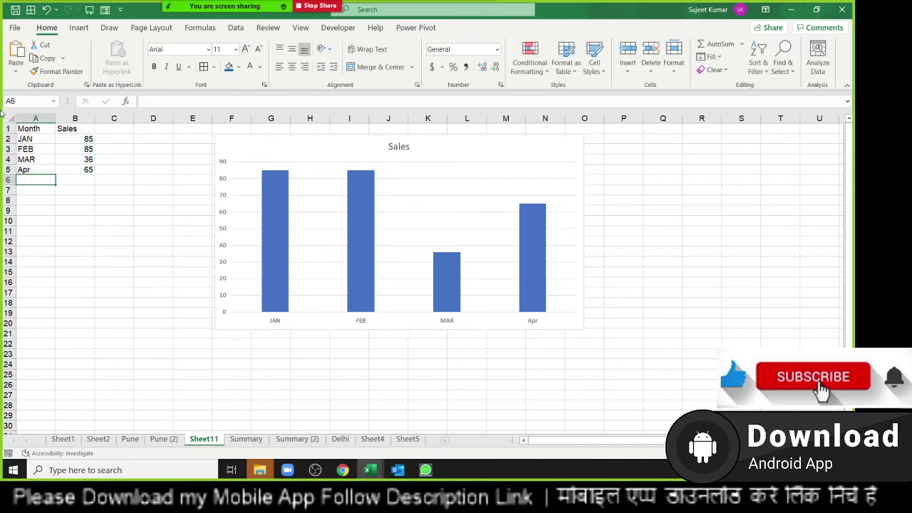
drag(235, 142, 430, 137)
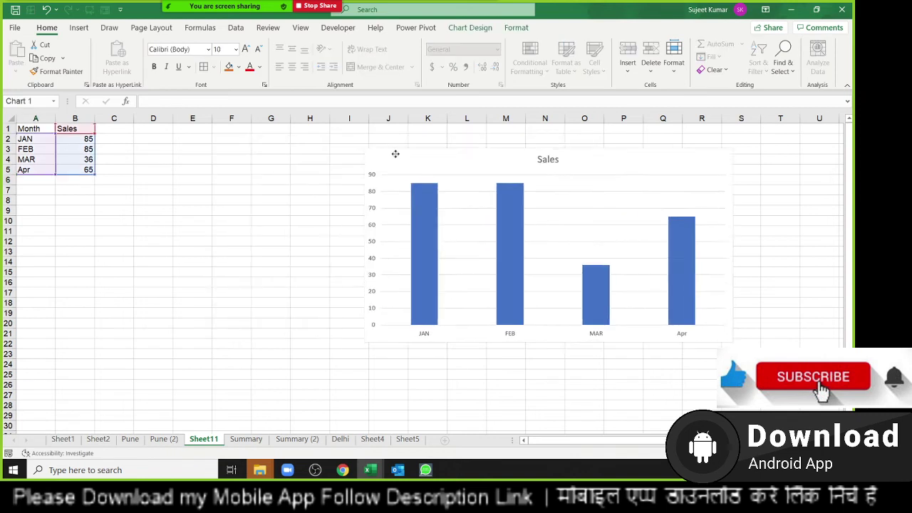
drag(77, 139, 72, 161)
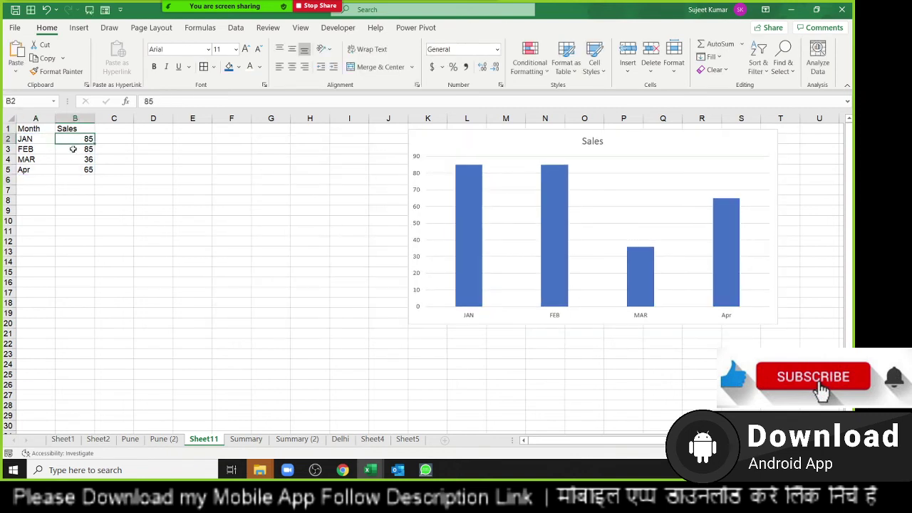
drag(33, 130, 63, 165)
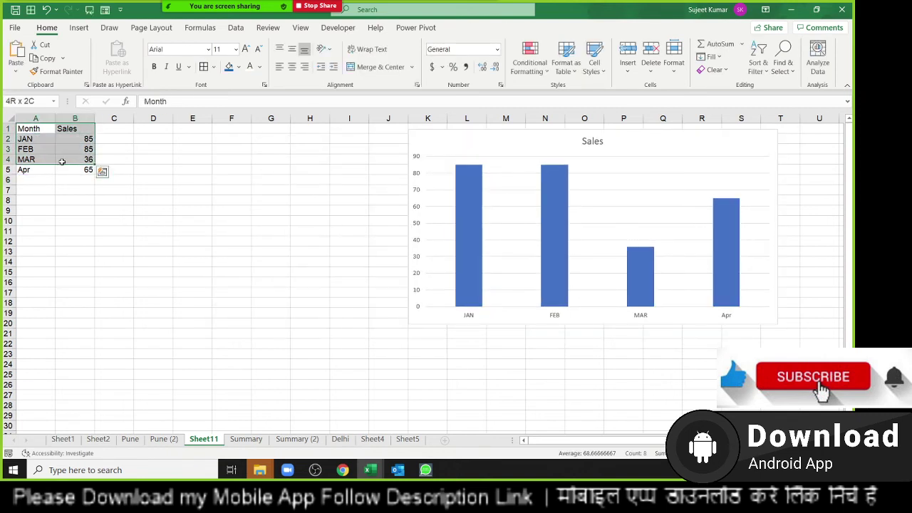
Convert A1:B5 into a table and insert a second clustered column Sales chart beside it.
click(78, 27)
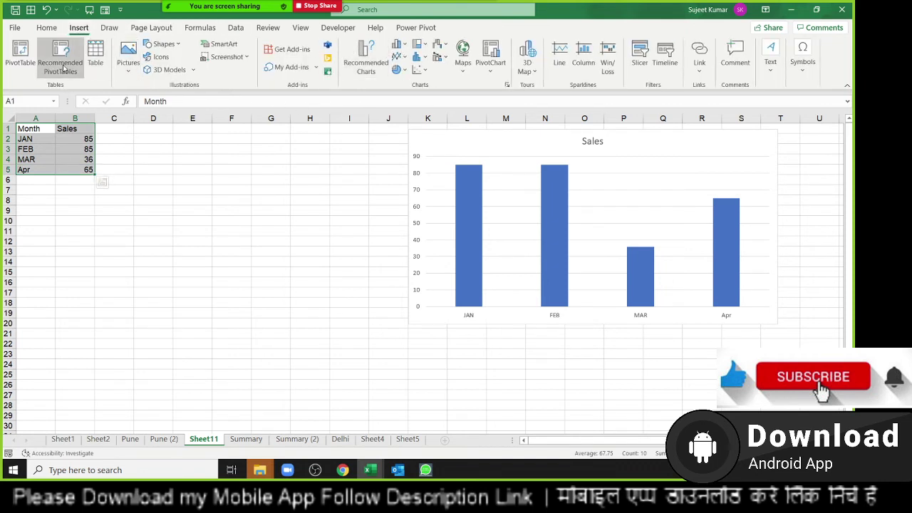
click(95, 65)
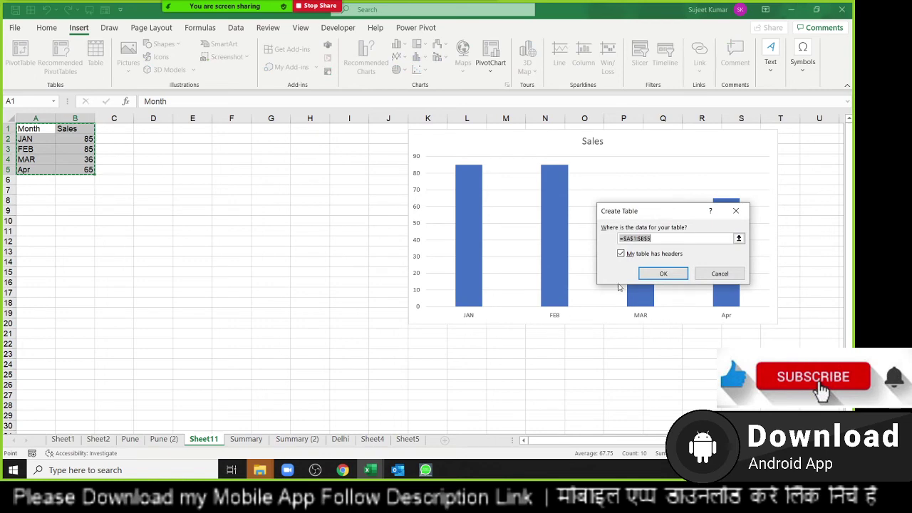
click(642, 275)
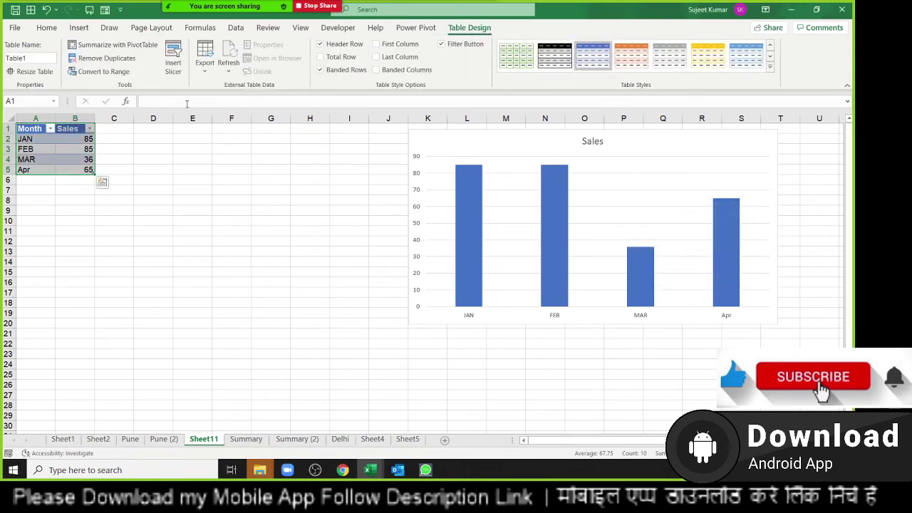
click(48, 29)
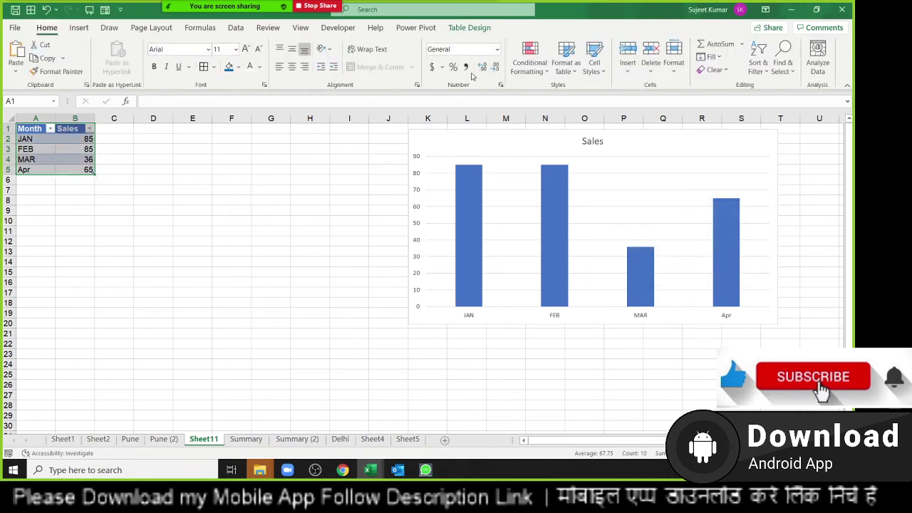
click(78, 28)
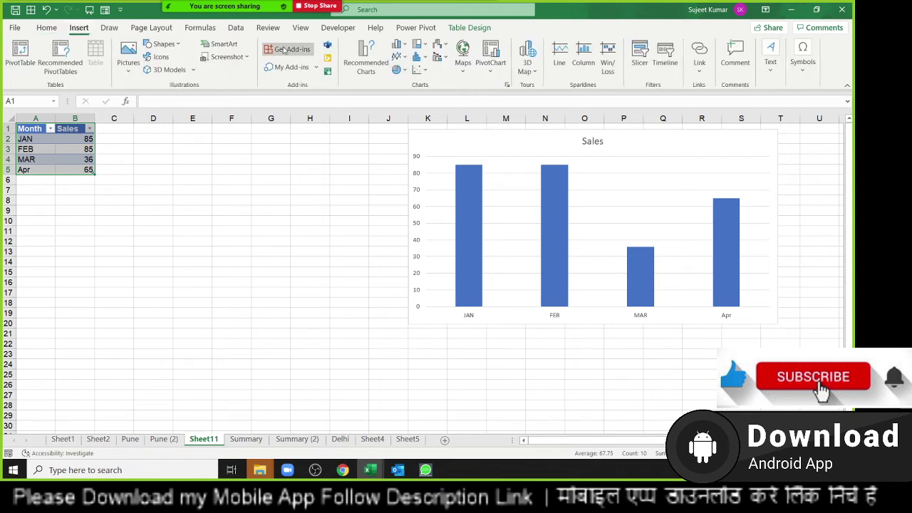
click(394, 49)
click(406, 84)
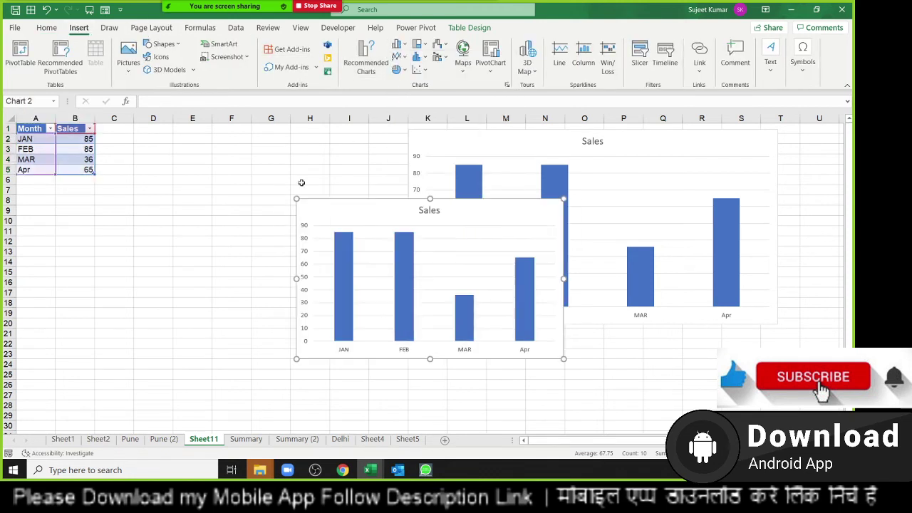
drag(384, 217, 256, 143)
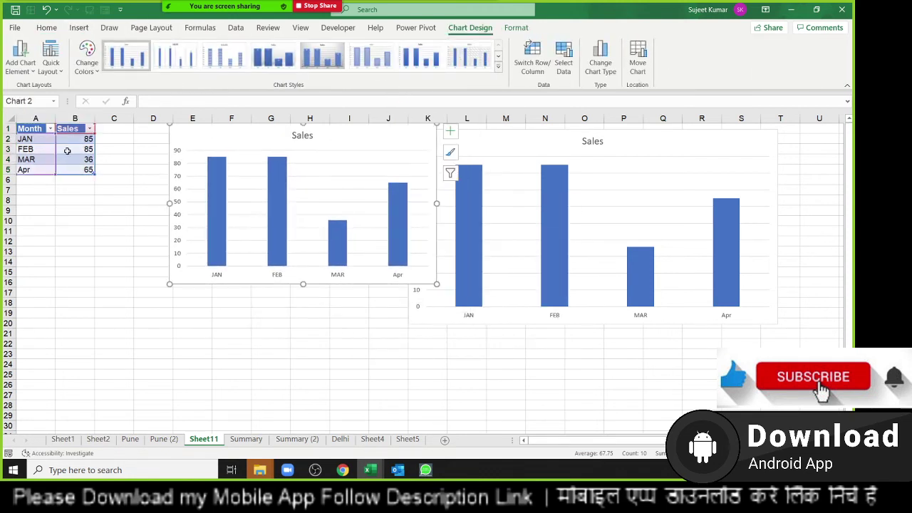
Add May with sales 55 to test the charts expanding, then undo back to four months and one chart.
click(25, 181)
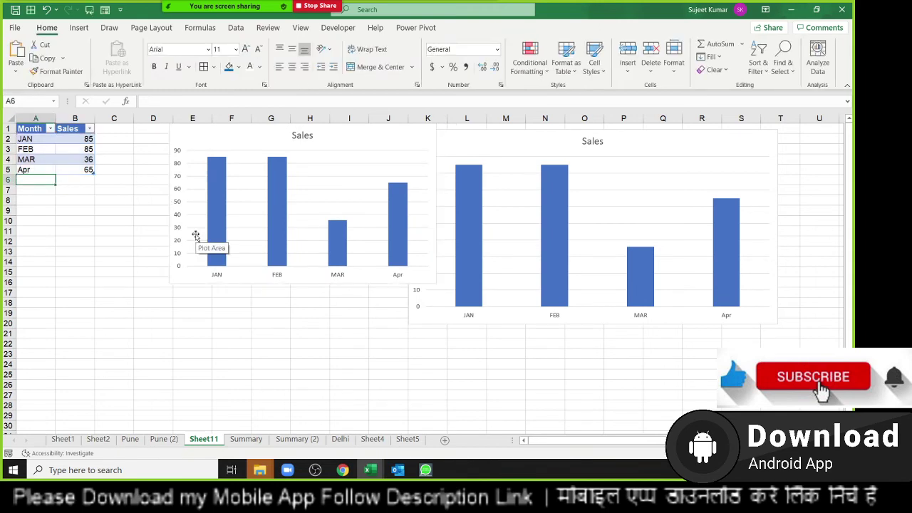
text(May)
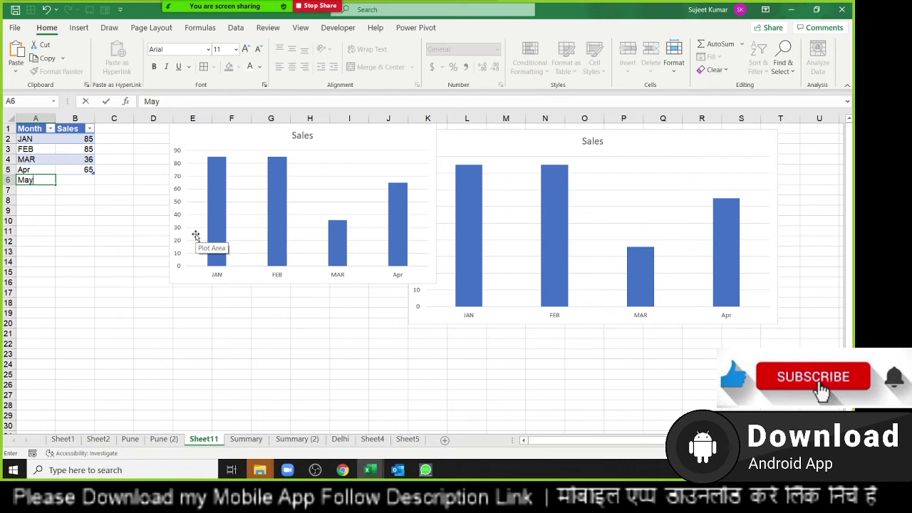
key(Tab)
text(5)
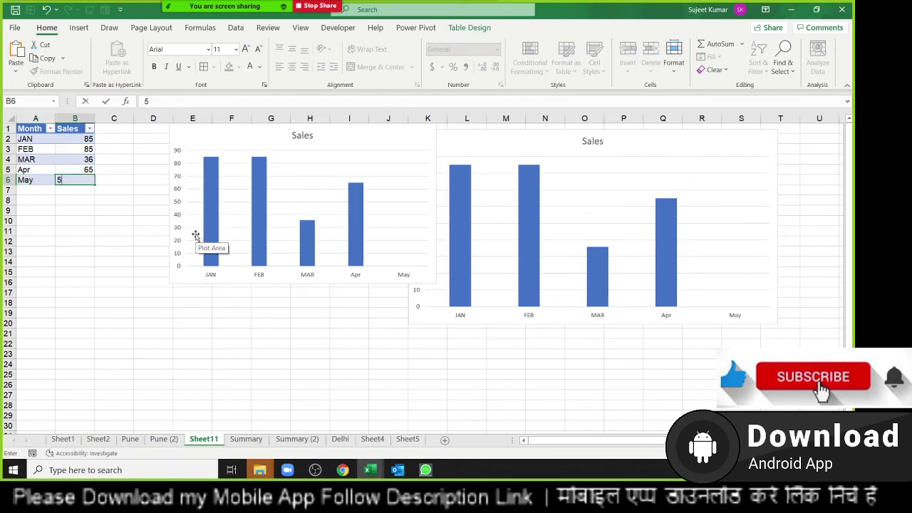
text(5)
key(Return)
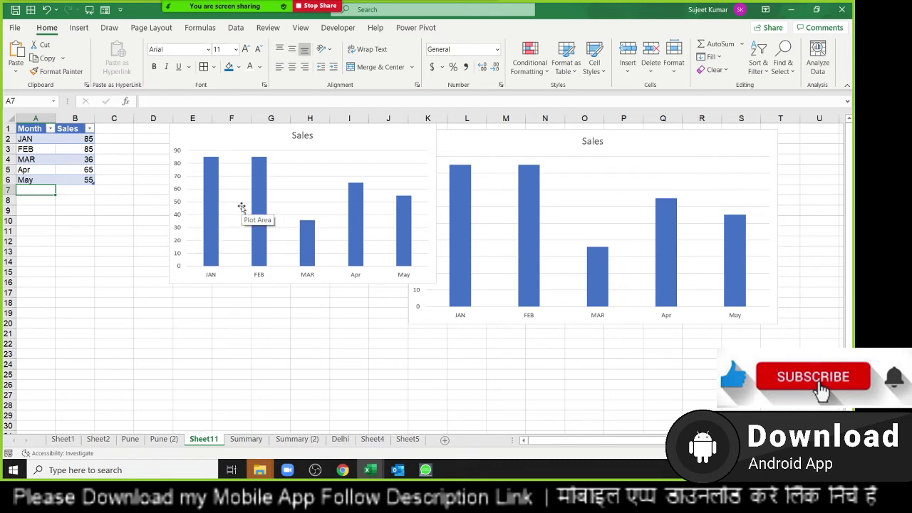
key(ctrl+z)
key(ctrl+z)
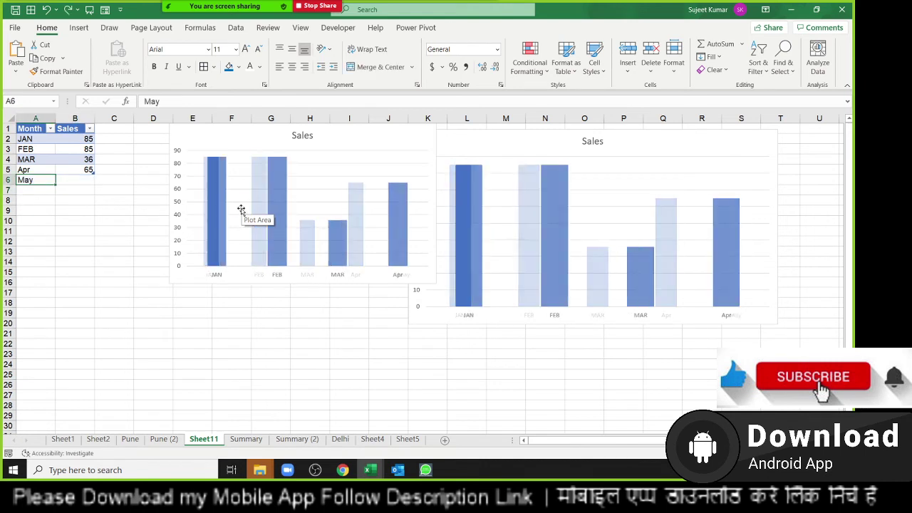
key(ctrl+z)
key(ctrl+z)
key(ctrl+z)
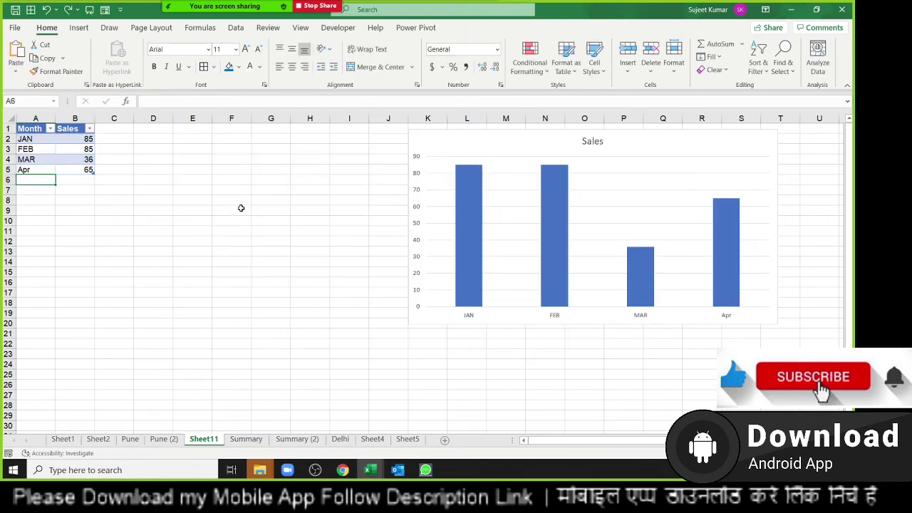
key(ctrl+z)
Move the Sales chart left over columns F–O and deselect it.
drag(483, 149, 282, 140)
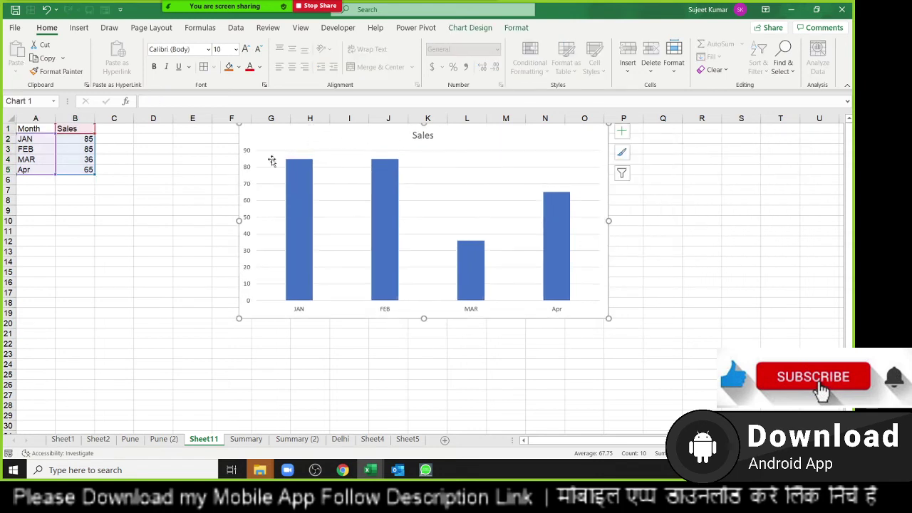
click(160, 174)
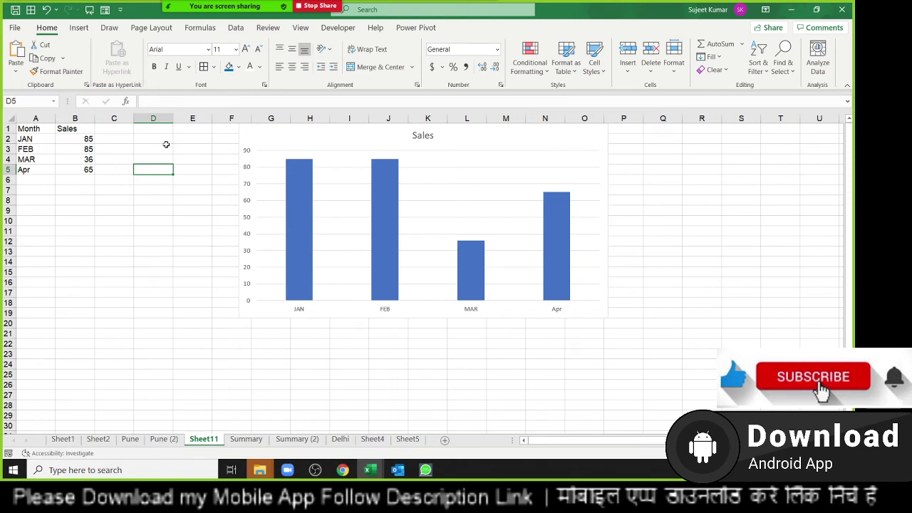
Enter =OFFSET(A1,1,0,COUNTA(A:A)-1,1) in D3 to list the months JAN to Apr.
click(167, 147)
text(=o)
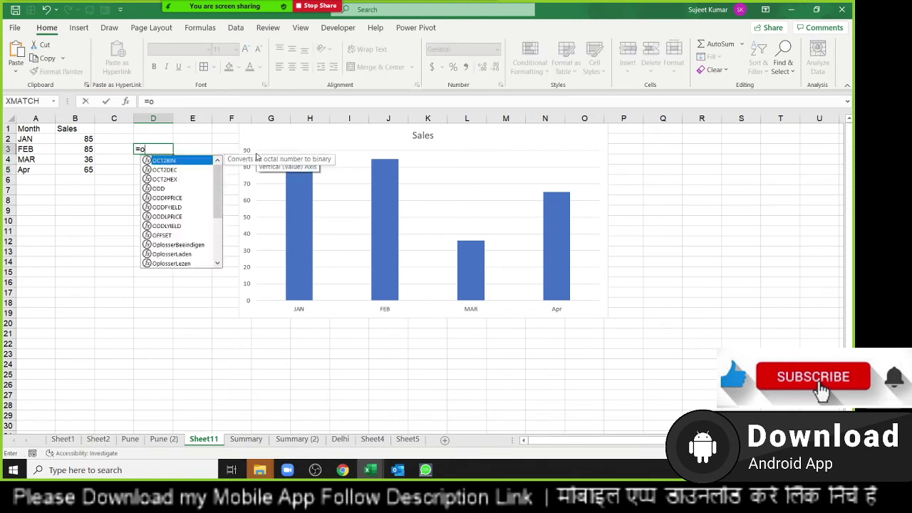
text(ff)
key(Tab)
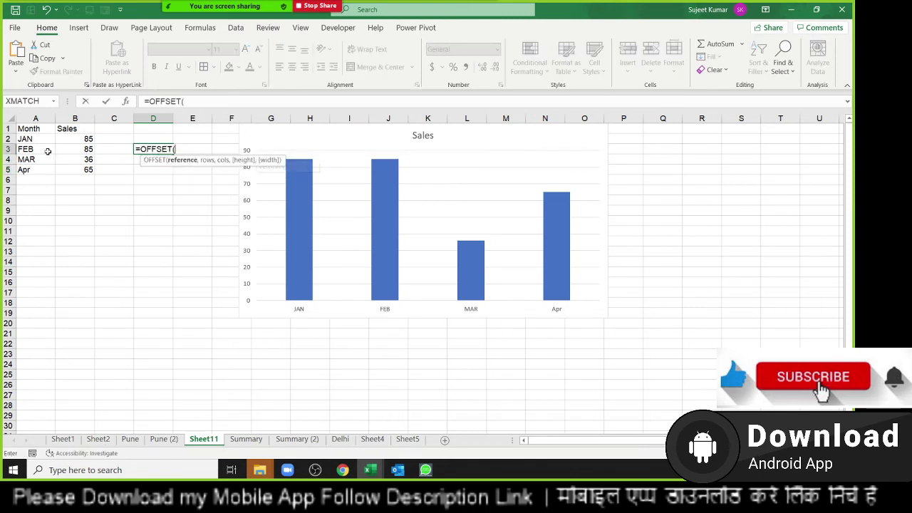
click(31, 127)
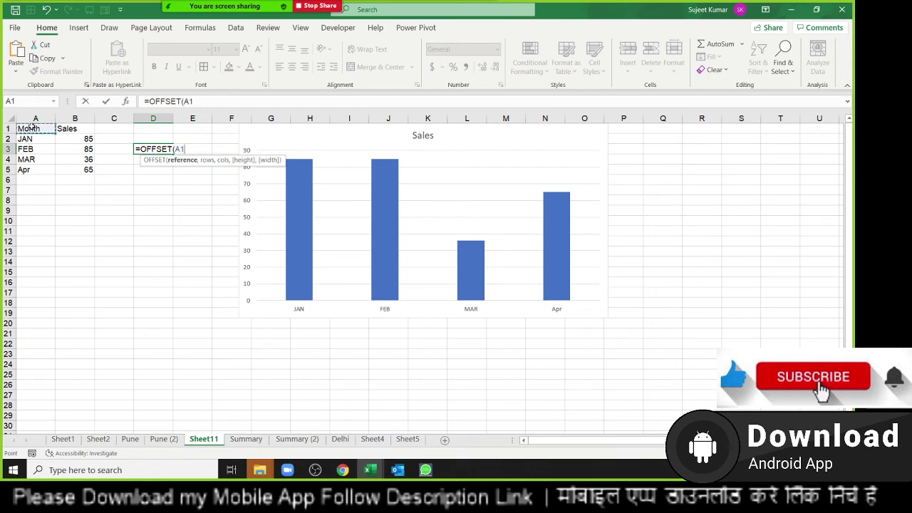
text(,)
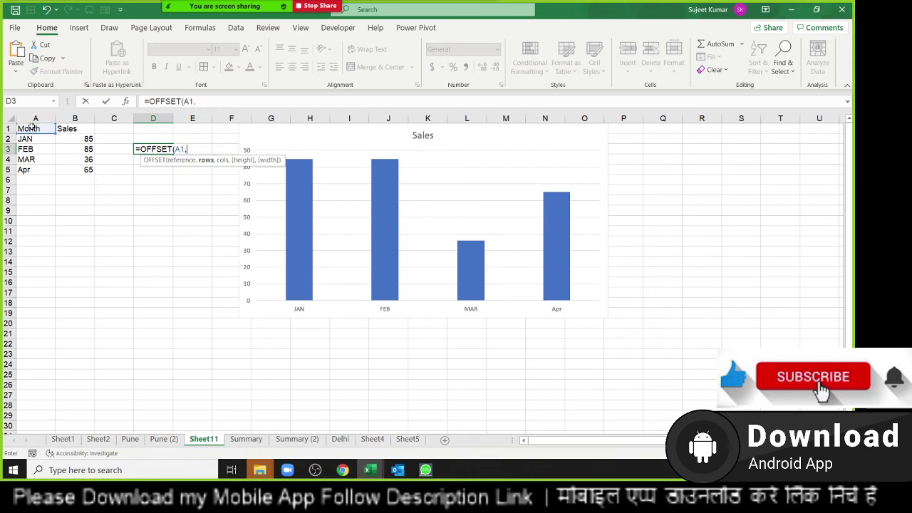
text(1,)
text(0,)
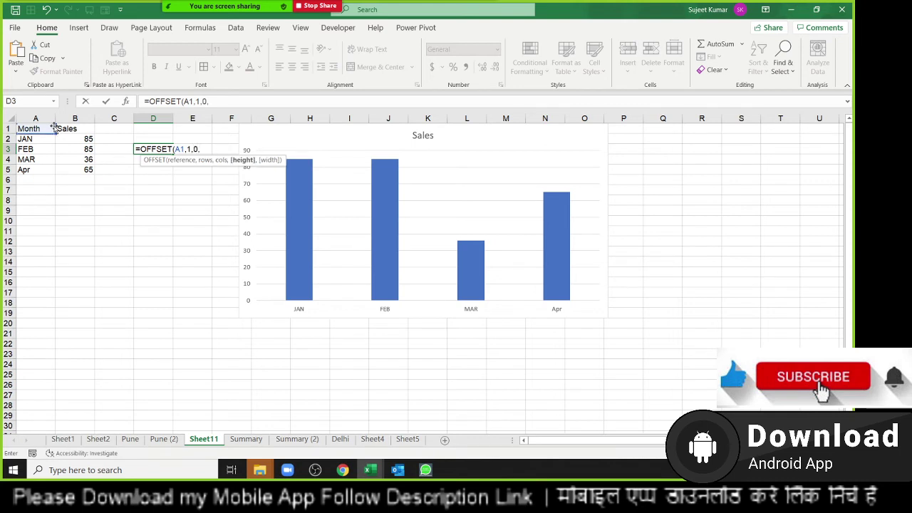
text(cou)
key(Down)
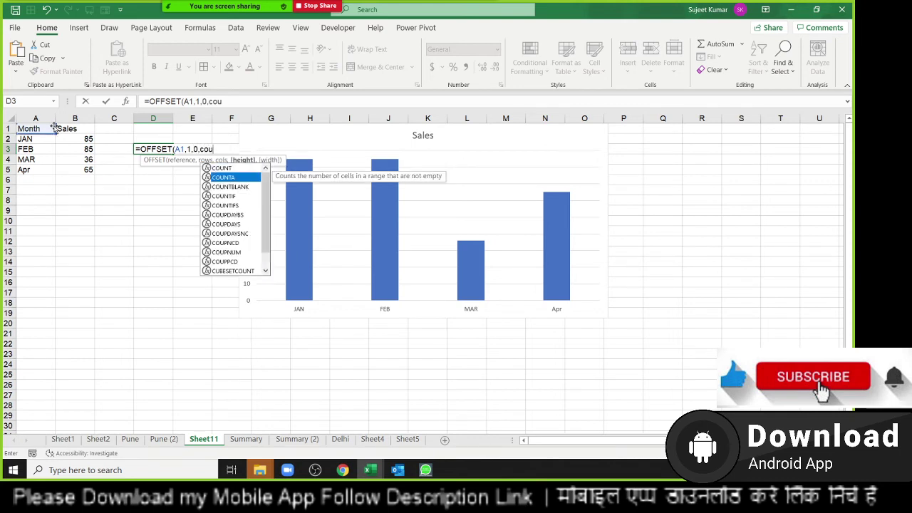
key(Tab)
click(37, 119)
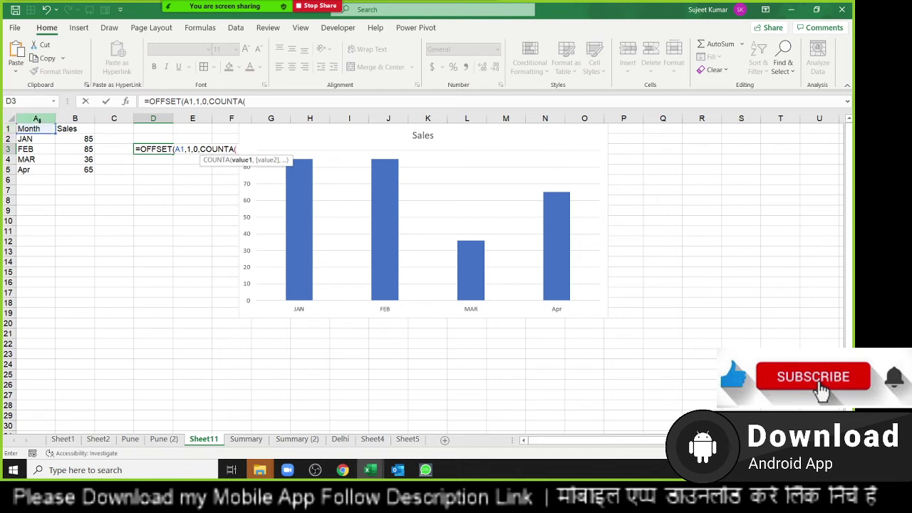
text(A:A)-1)
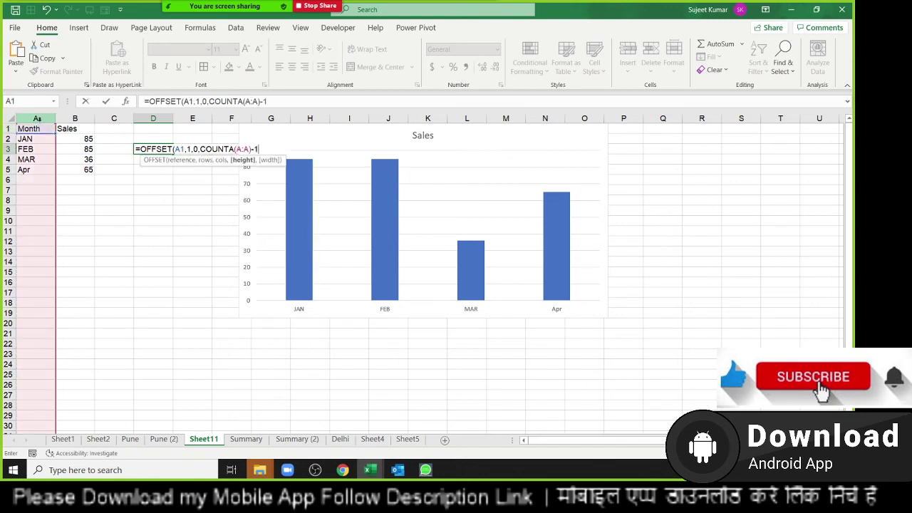
text(,)
text(1)
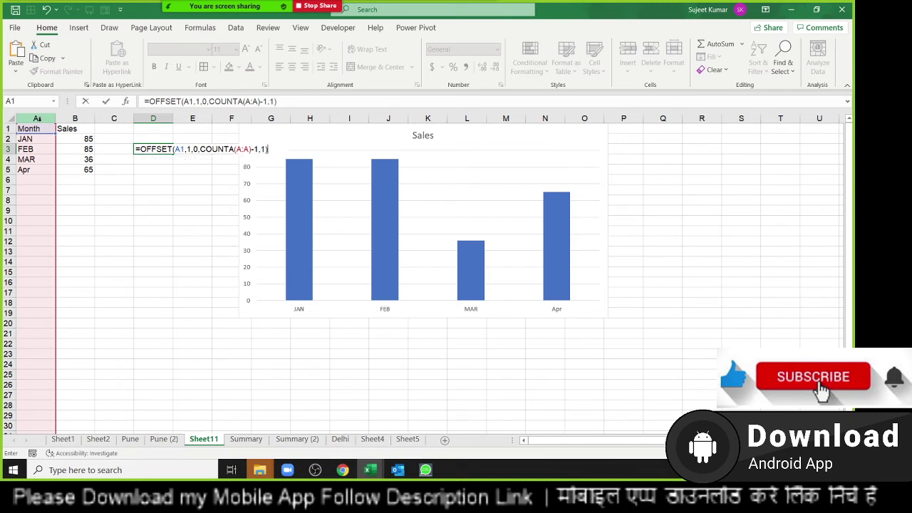
text())
key(ctrl+Return)
Make the D3 formula's references absolute ($A$1, $A:$A) and copy the formula text.
key(F2)
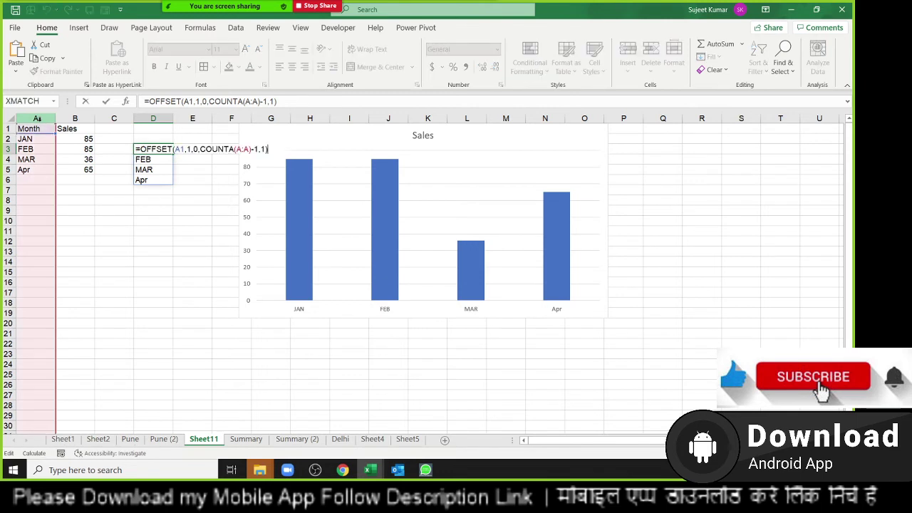
click(180, 149)
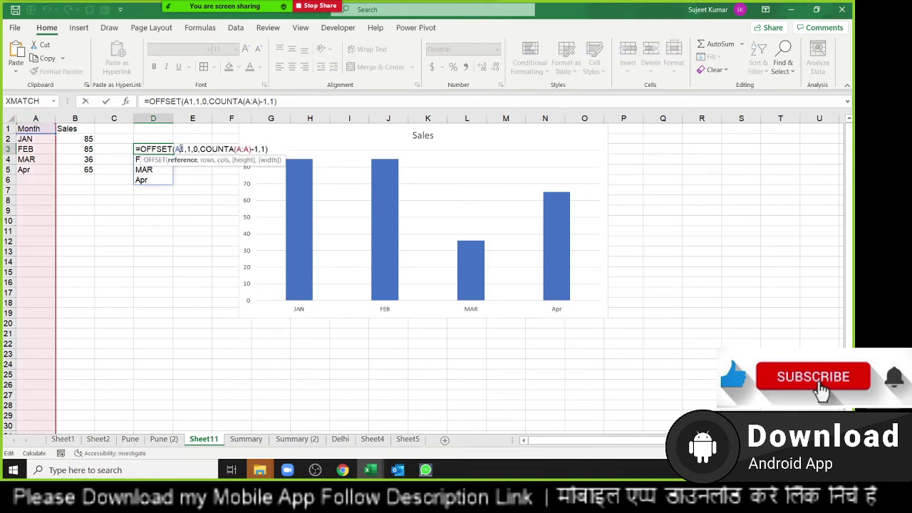
key(F4)
click(248, 149)
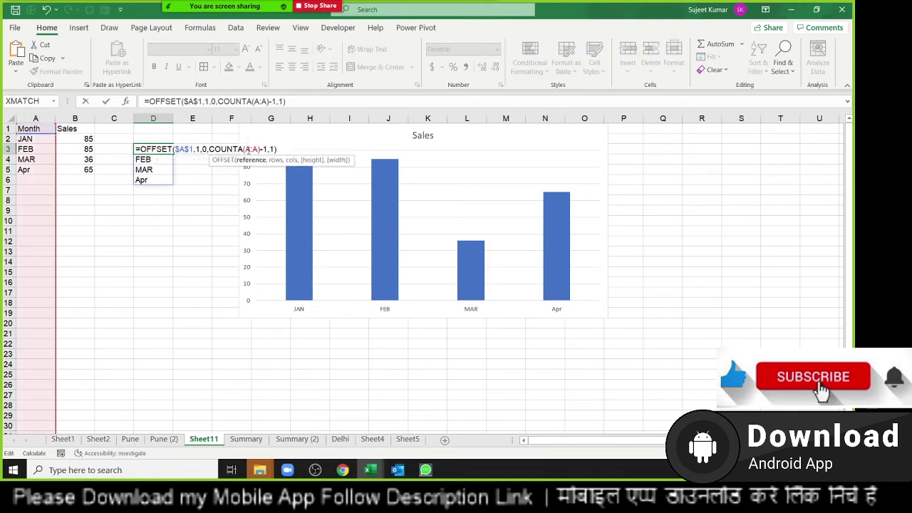
key(F4)
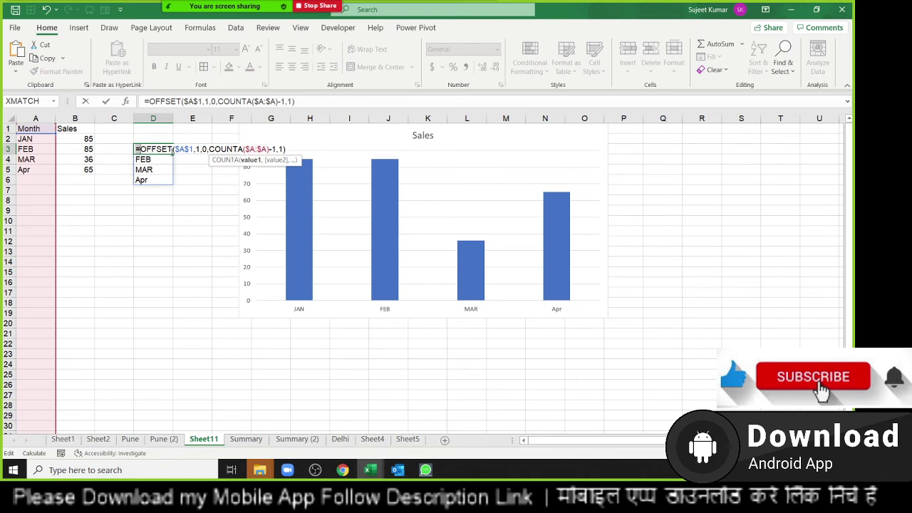
drag(136, 149, 367, 154)
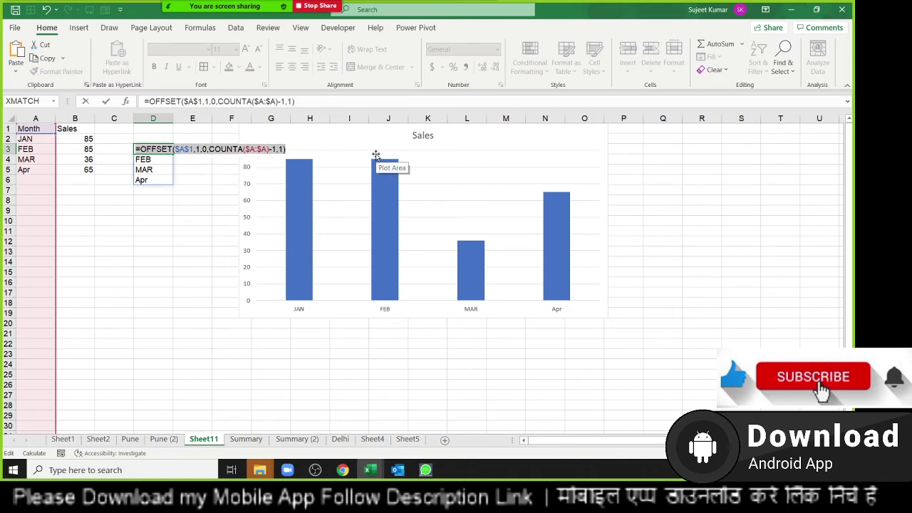
key(Return)
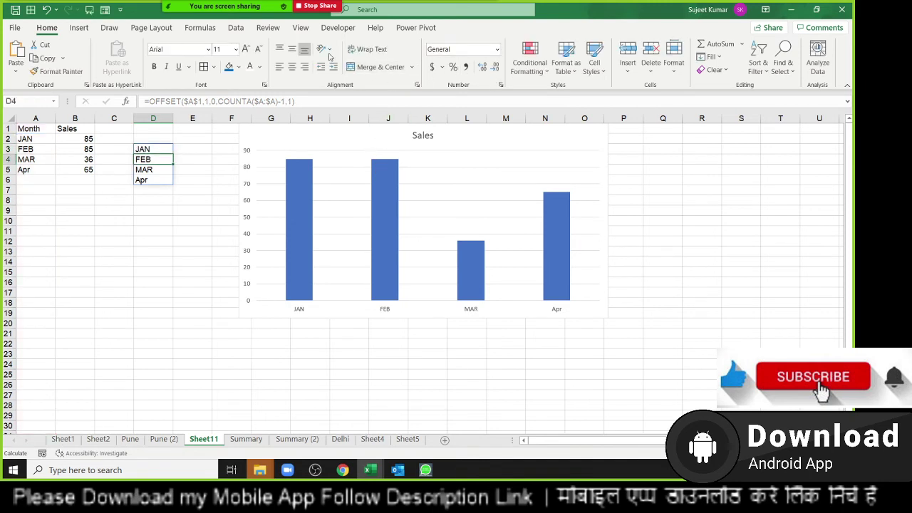
click(200, 28)
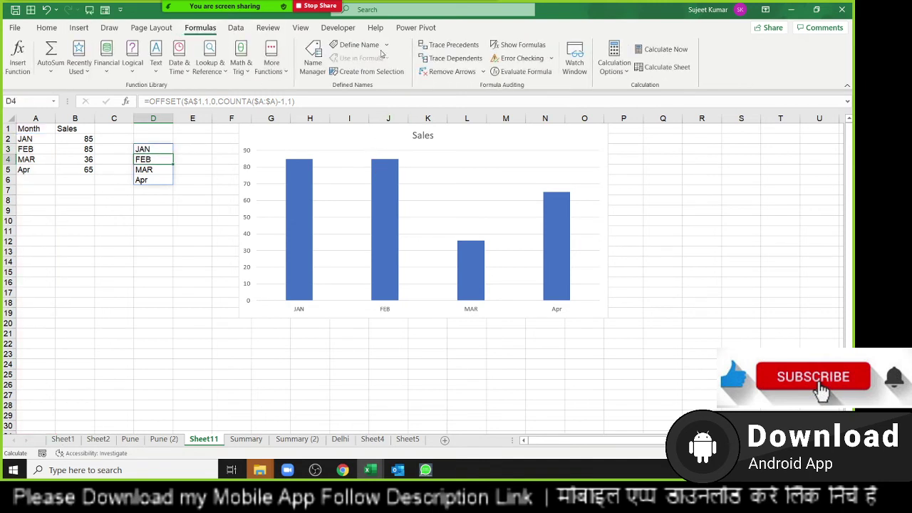
Define the workbook name MM referring to the pasted OFFSET formula.
click(359, 45)
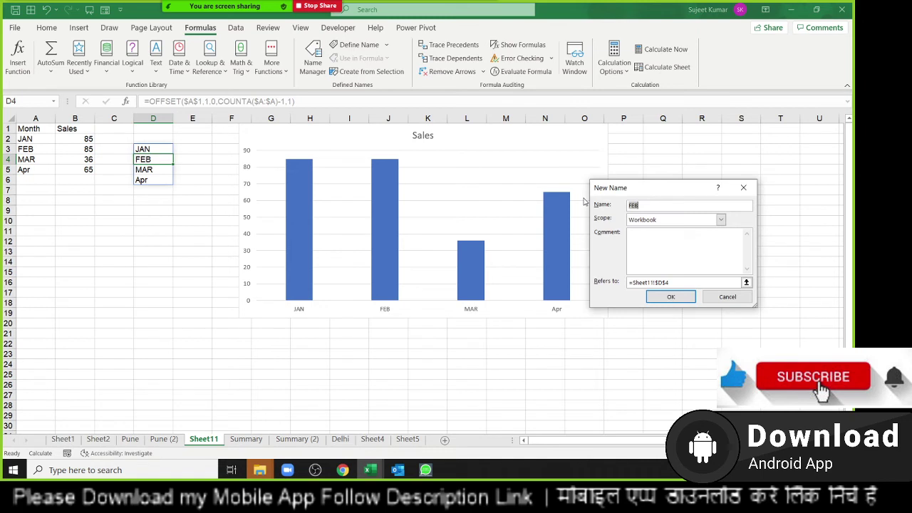
text(MM)
click(672, 282)
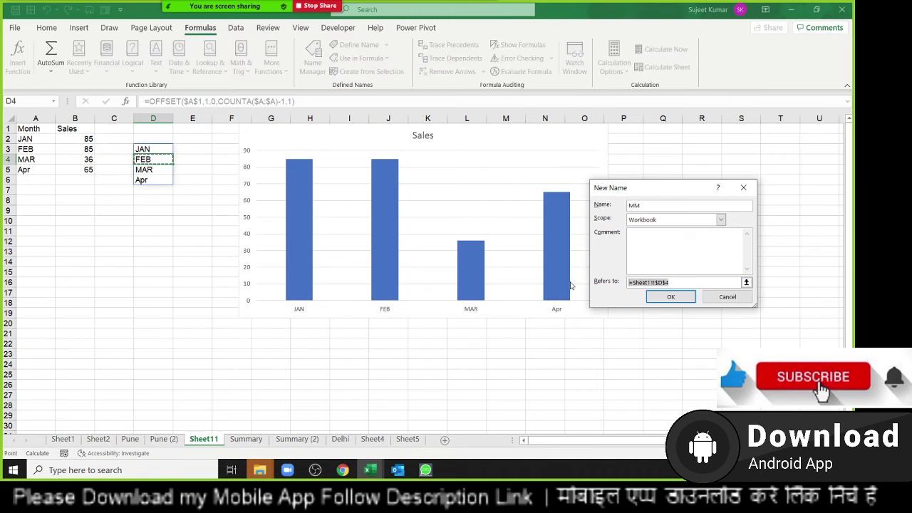
text(=)
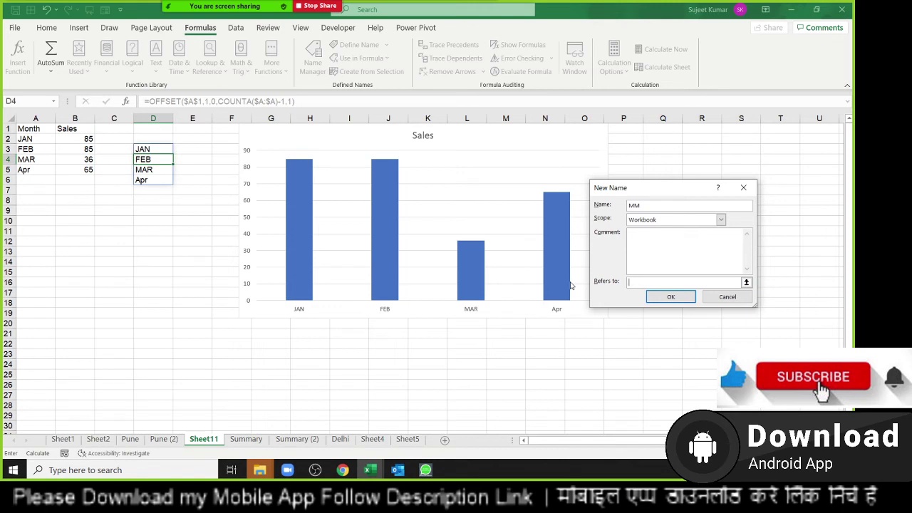
key(ctrl+v)
click(681, 298)
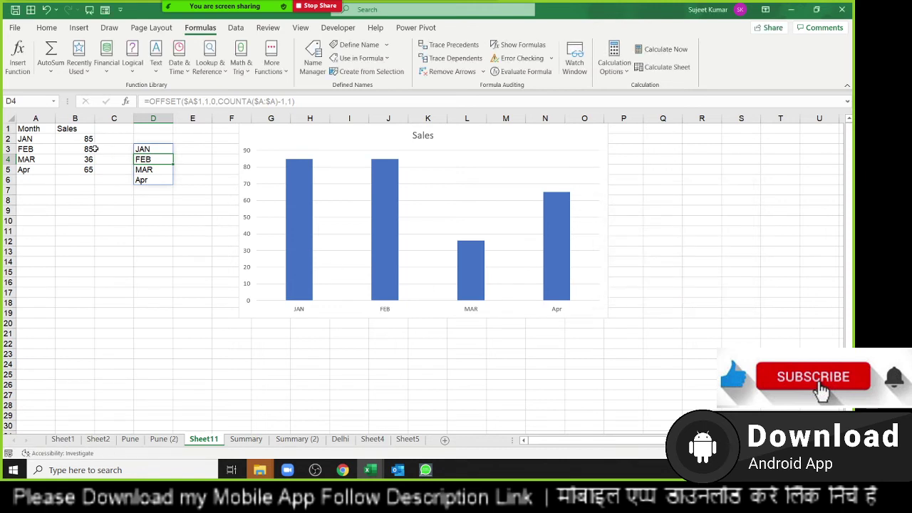
Change D3's OFFSET columns argument from 0 to 1 so it lists the sales values.
double_click(141, 149)
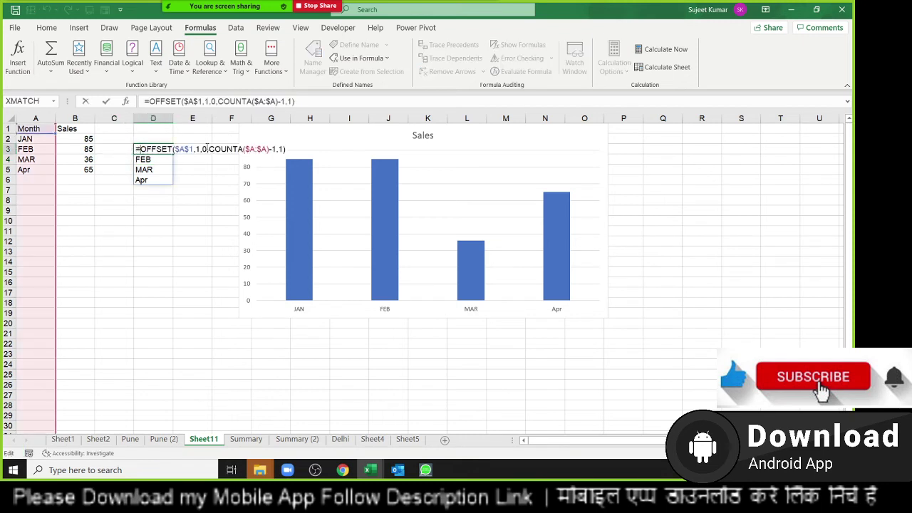
click(203, 148)
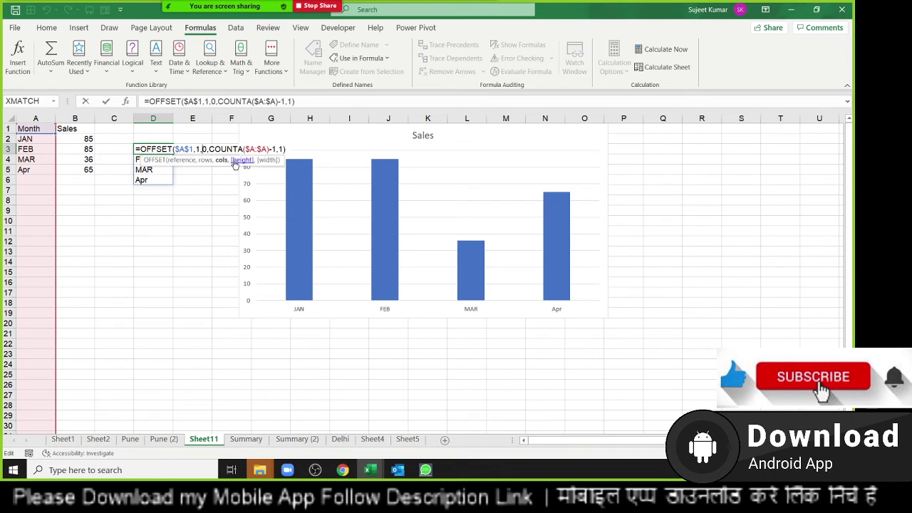
key(Delete)
text(1)
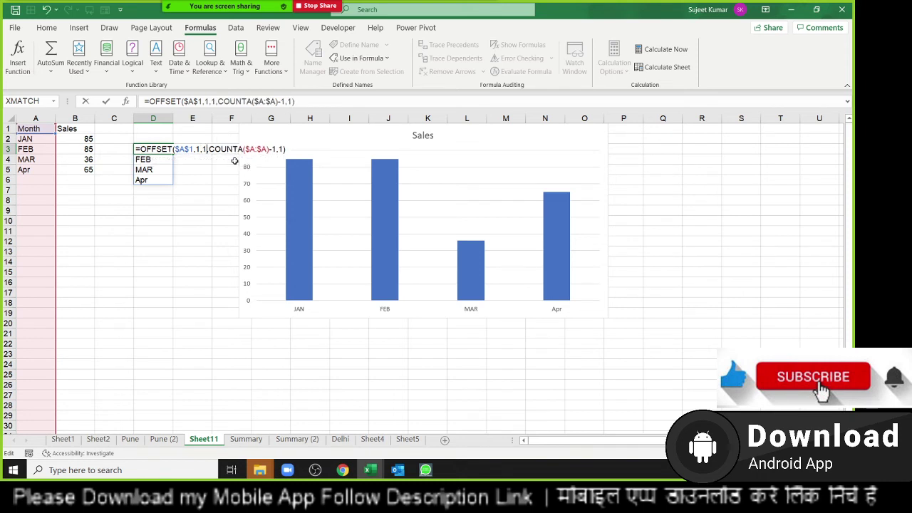
key(ctrl+Return)
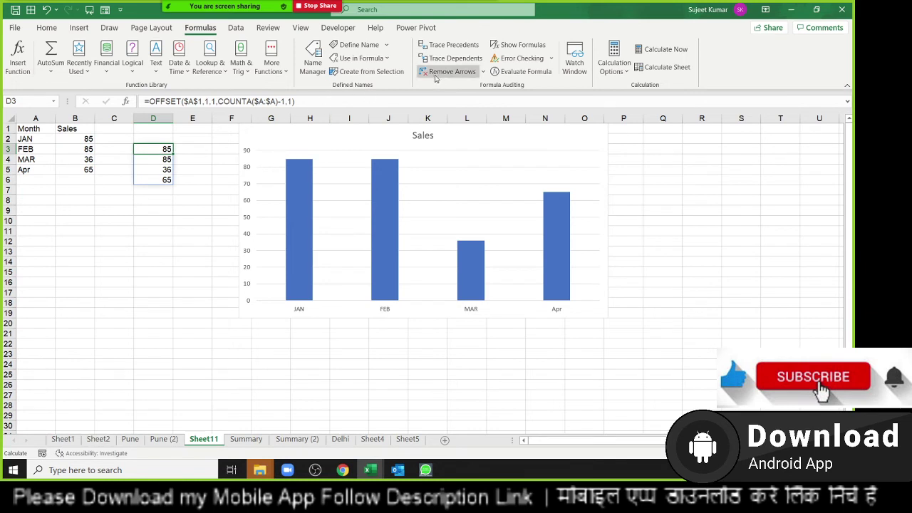
Copy D3's OFFSET formula and save it as the workbook name SS.
click(313, 106)
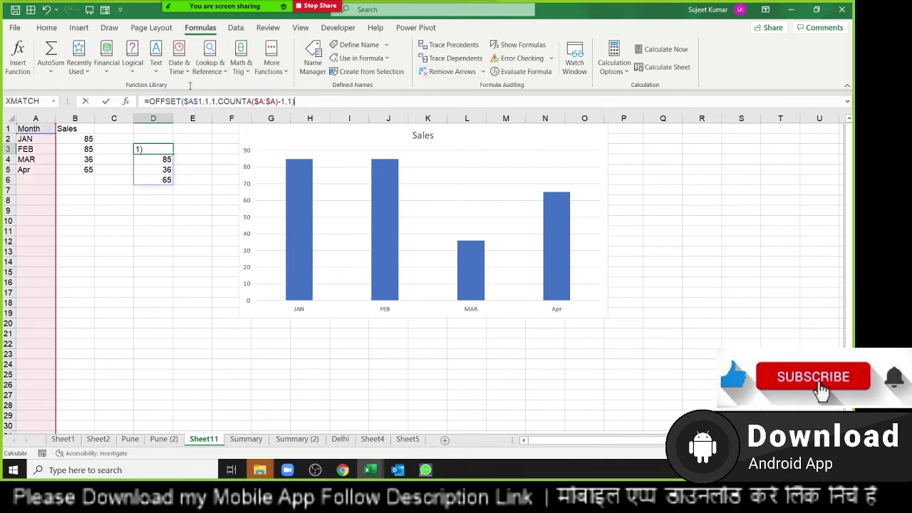
key(Escape)
click(356, 45)
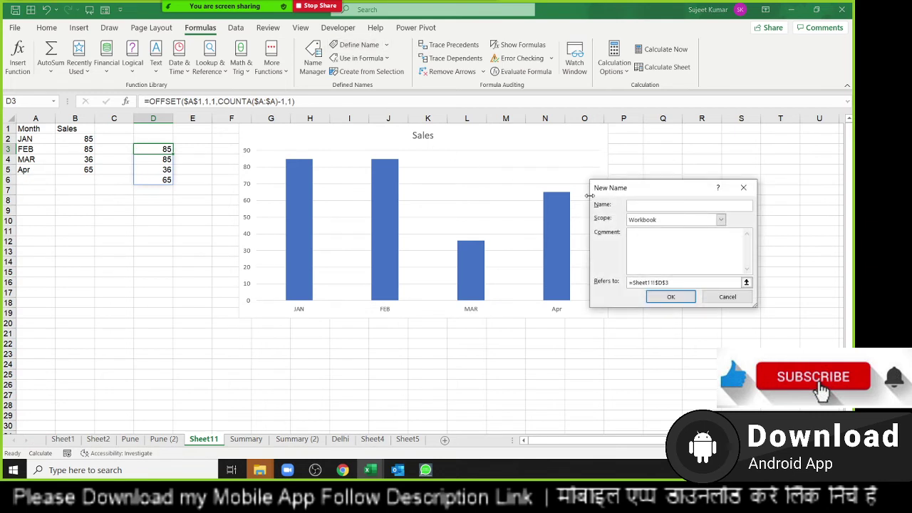
text(SS)
drag(674, 282, 628, 282)
key(ctrl+v)
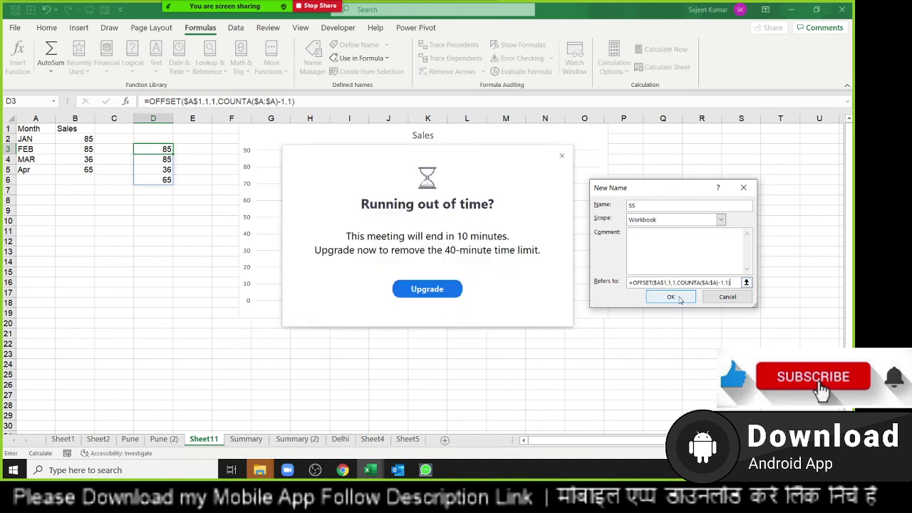
click(671, 297)
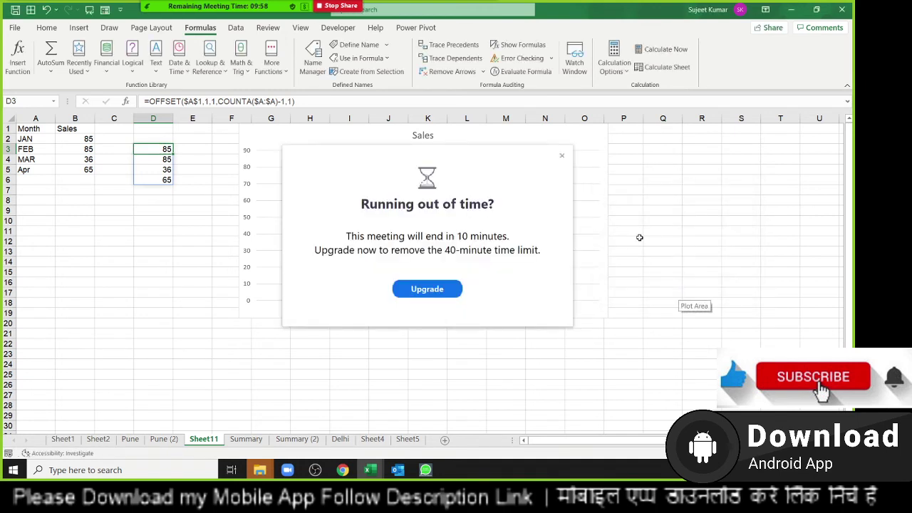
click(562, 155)
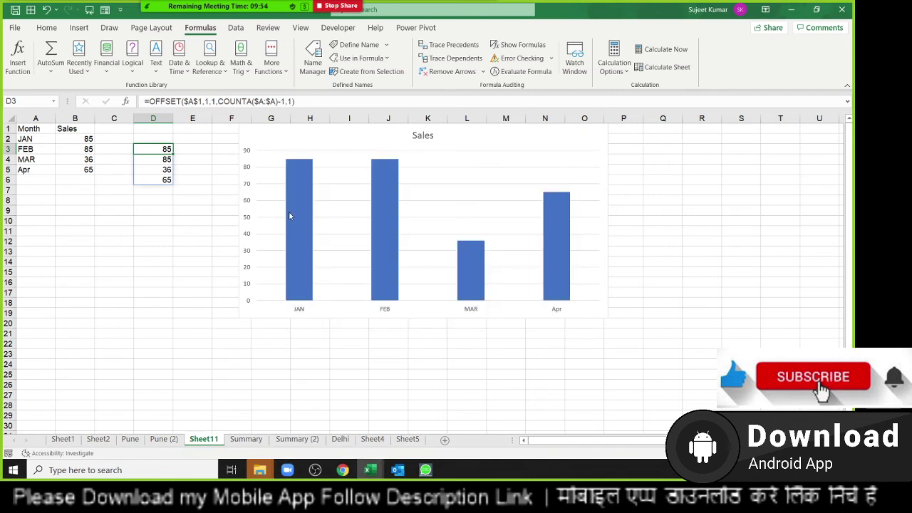
click(289, 211)
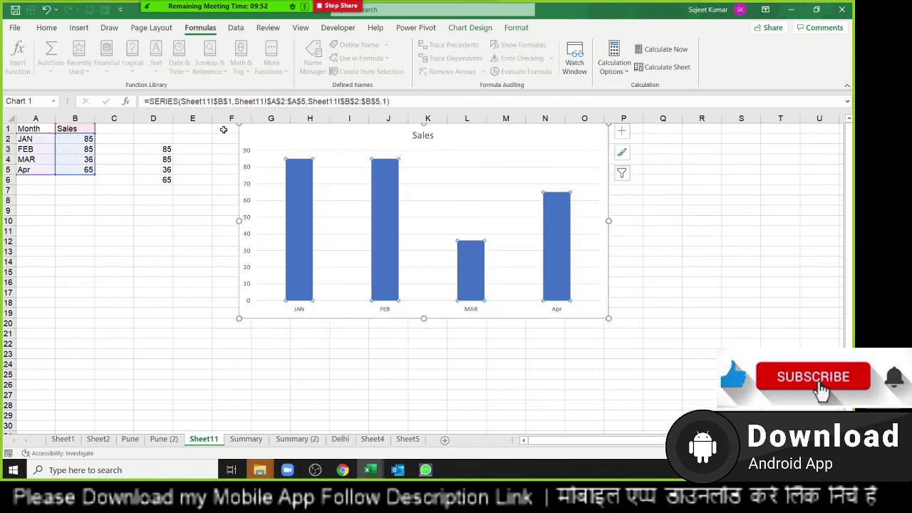
drag(181, 101, 232, 101)
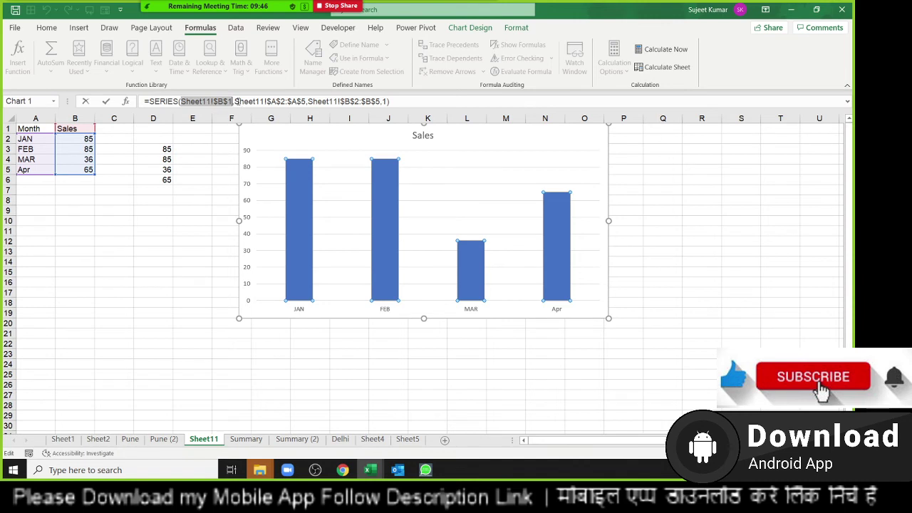
drag(235, 101, 306, 101)
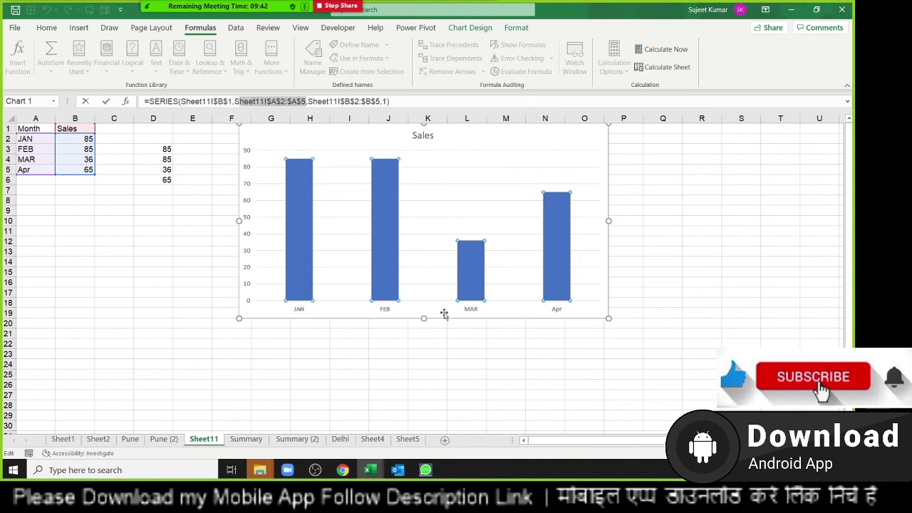
drag(318, 101, 382, 111)
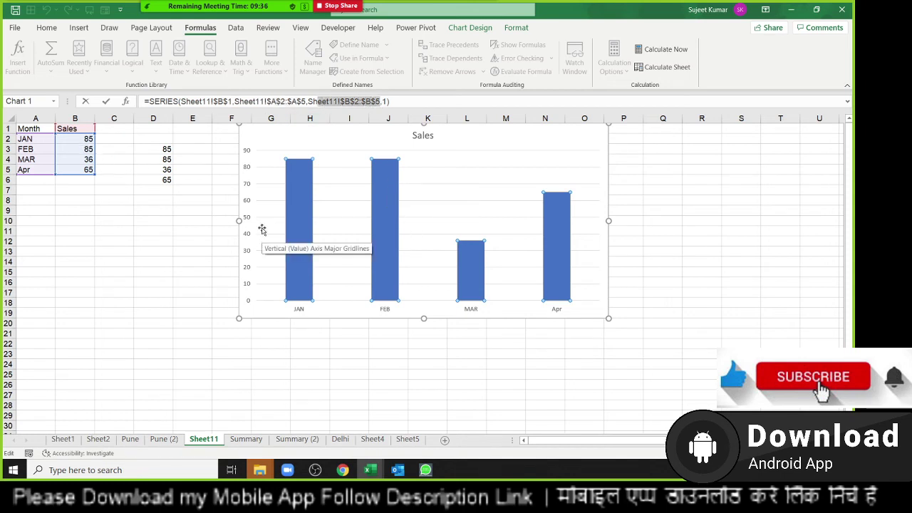
drag(234, 101, 306, 101)
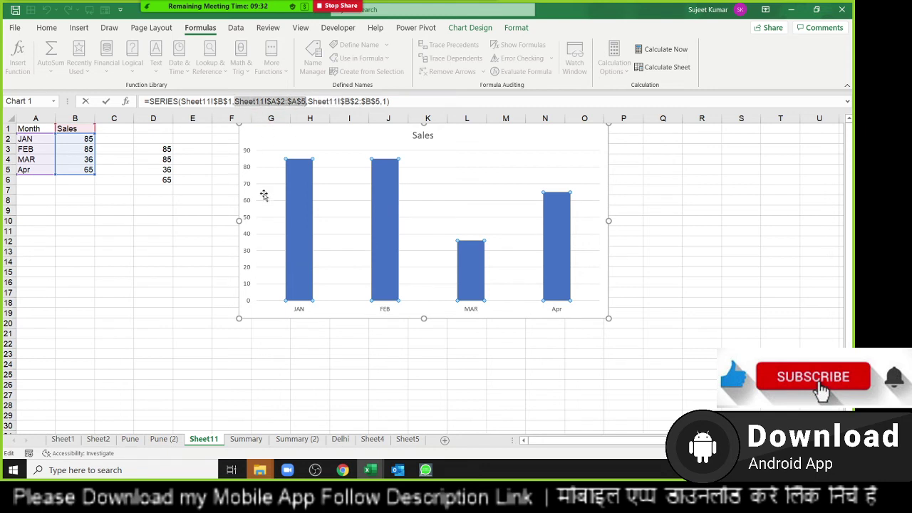
key(Delete)
text(m)
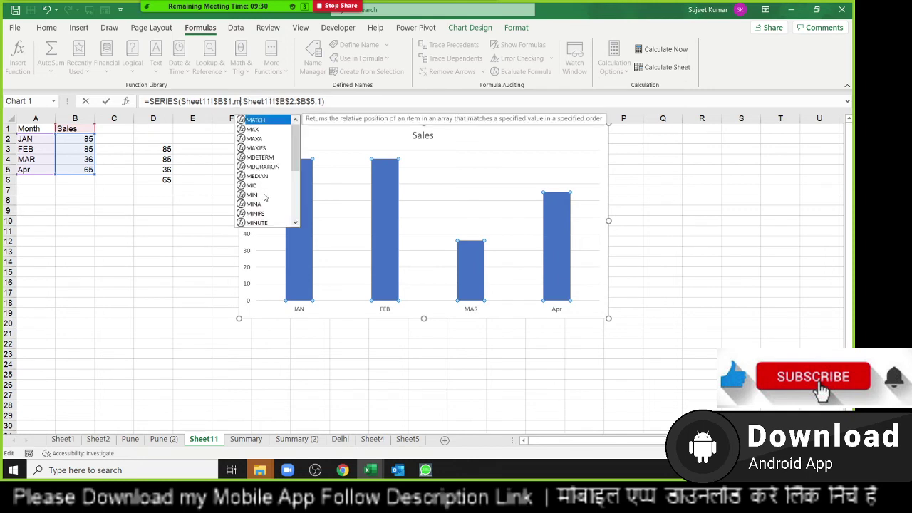
text(m)
key(Tab)
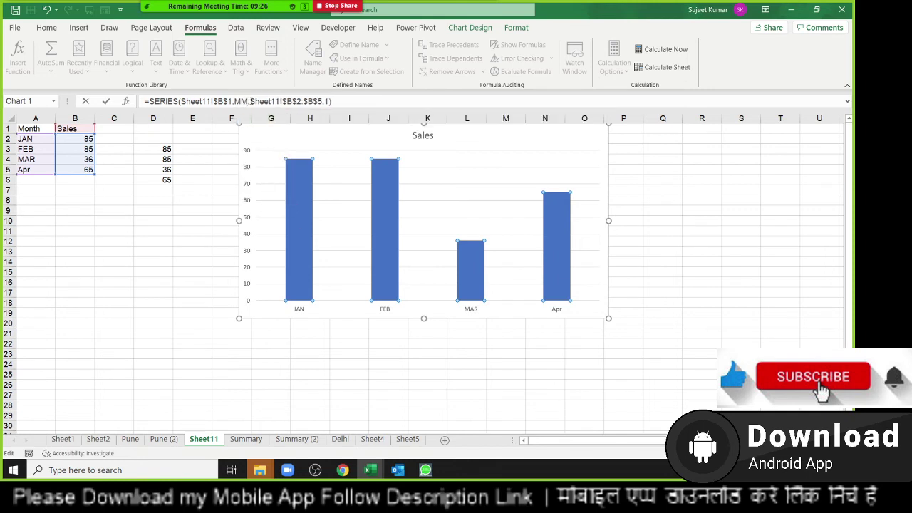
drag(250, 101, 323, 102)
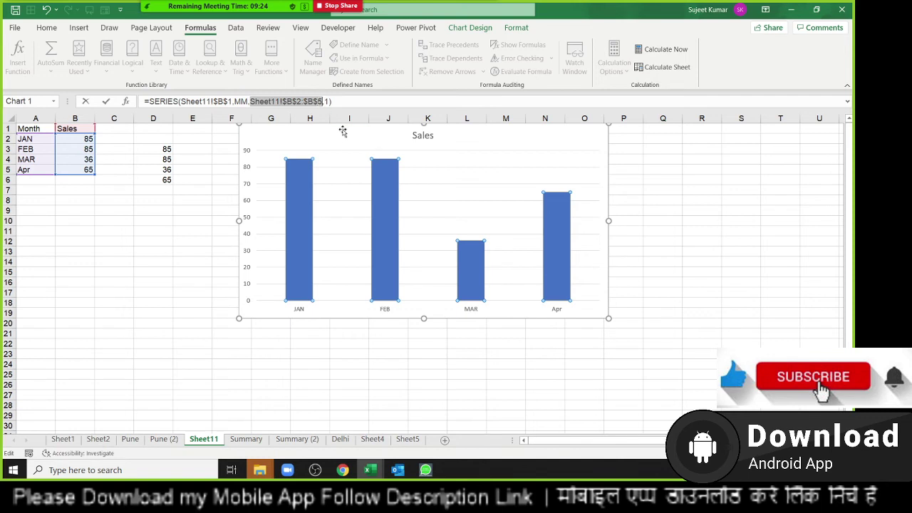
key(BackSpace)
text(ss)
key(Tab)
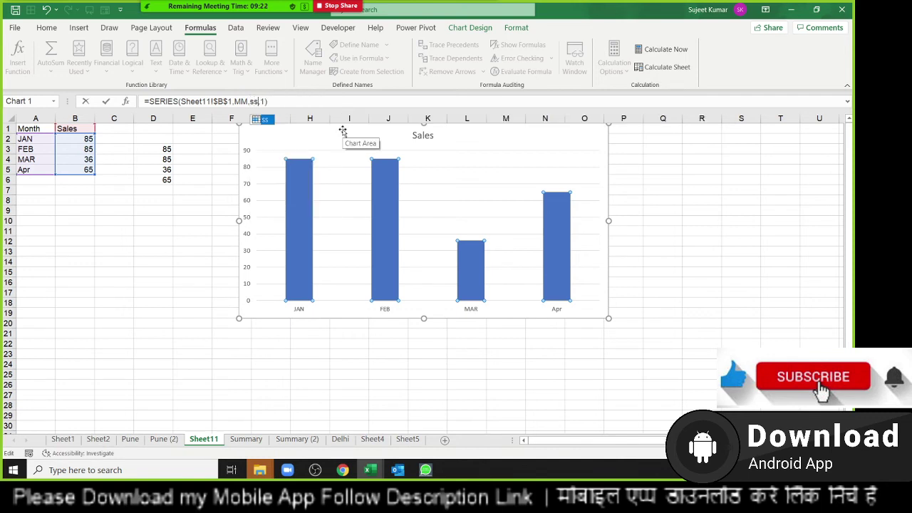
key(Return)
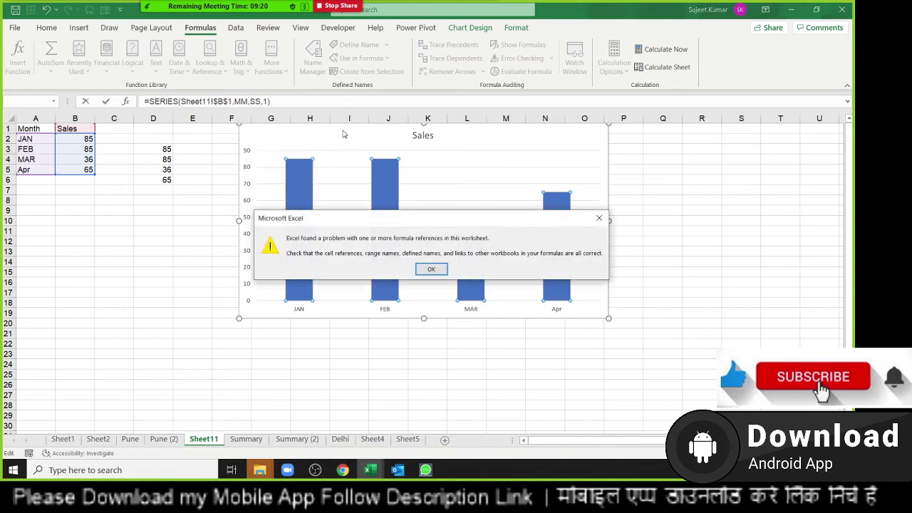
key(Return)
key(Return)
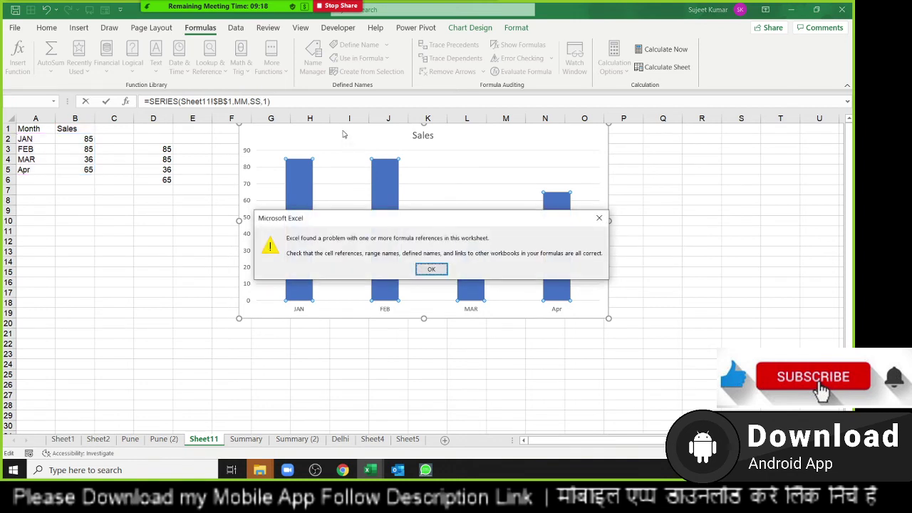
key(Return)
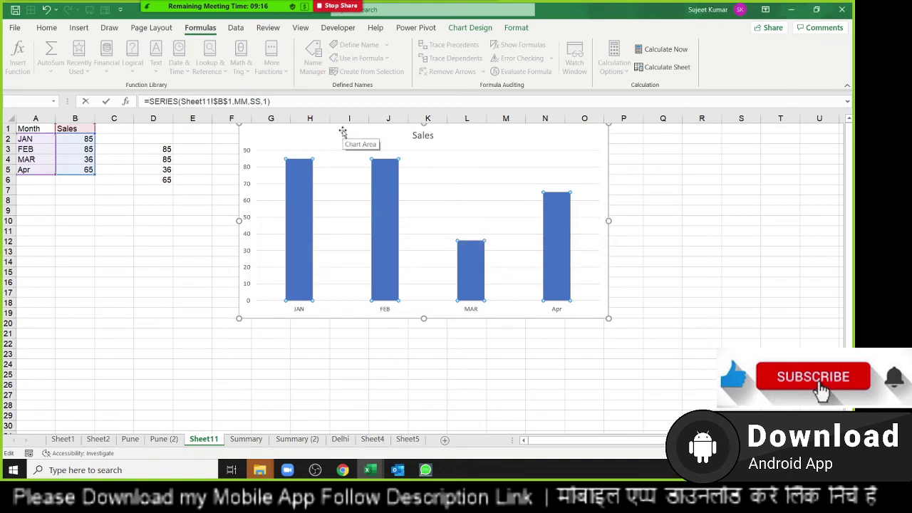
Replace the chart series' month range with the name MM after the sheet name.
key(Escape)
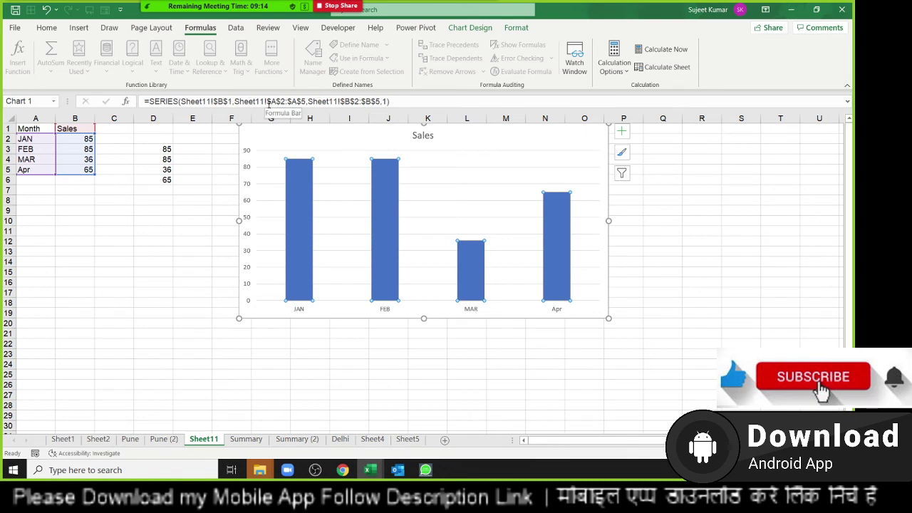
click(312, 104)
key(BackSpace)
key(BackSpace)
key(BackSpace)
key(BackSpace)
key(BackSpace)
key(BackSpace)
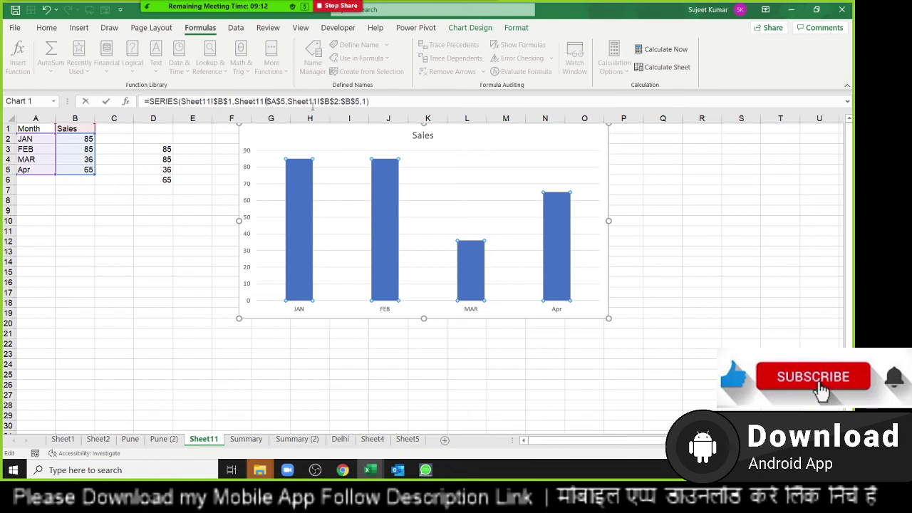
key(BackSpace)
key(BackSpace)
key(BackSpace)
key(BackSpace)
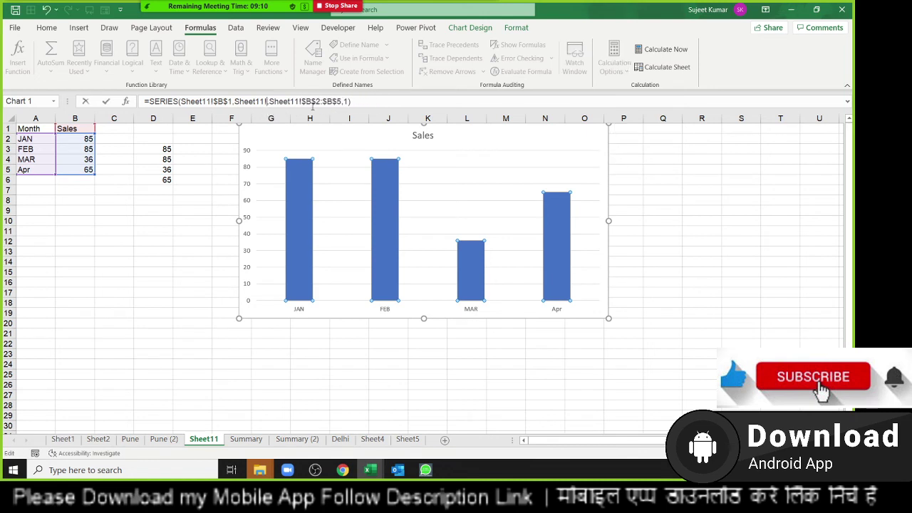
text(mm)
key(Tab)
Replace the series' sales range with SS, commit the formula, and select A6.
click(313, 102)
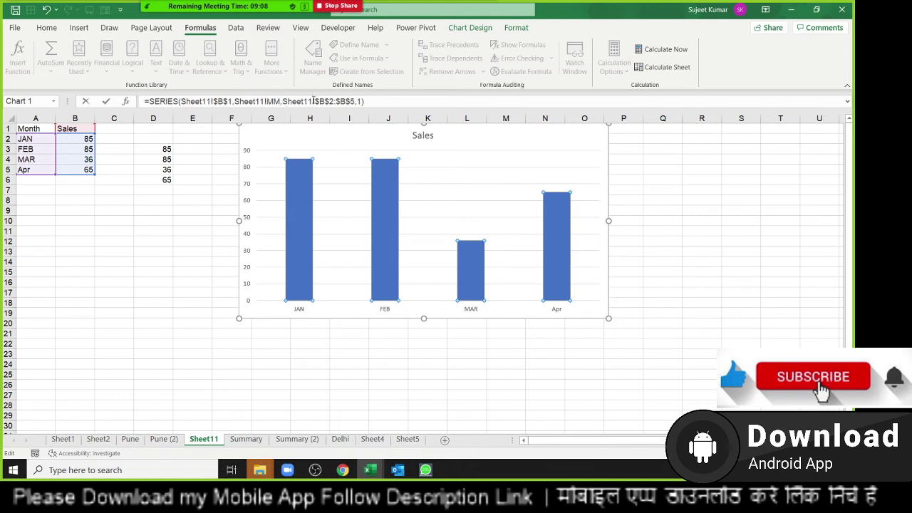
key(Delete)
key(Delete)
key(Delete)
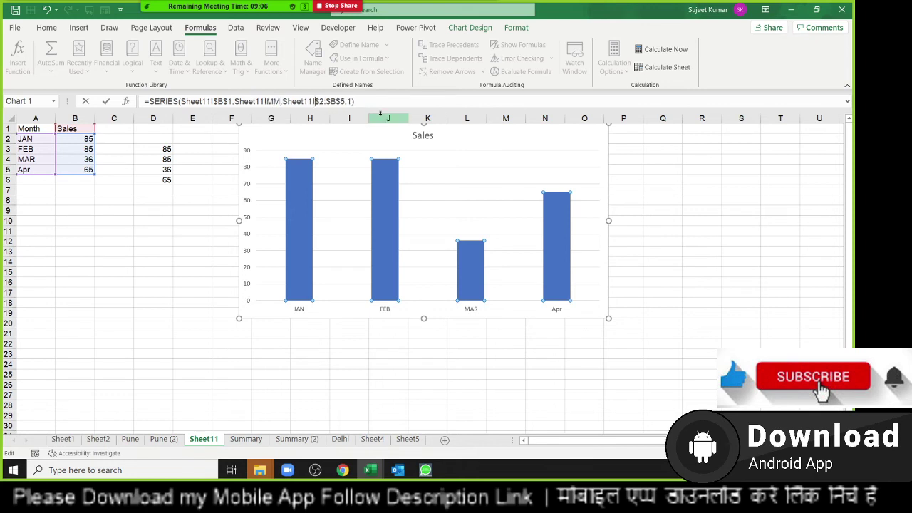
key(Delete)
key(Delete)
key(Delete)
key(Delete)
key(Delete)
key(Delete)
text(ss)
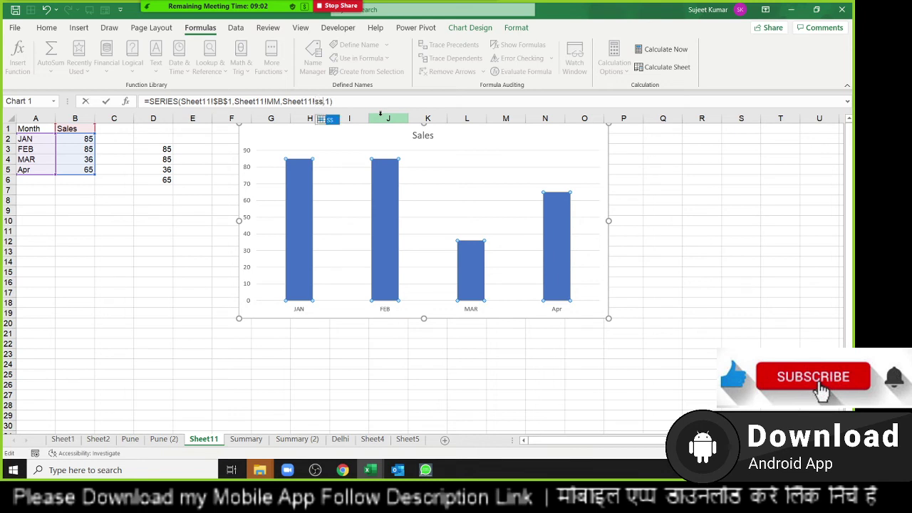
key(Return)
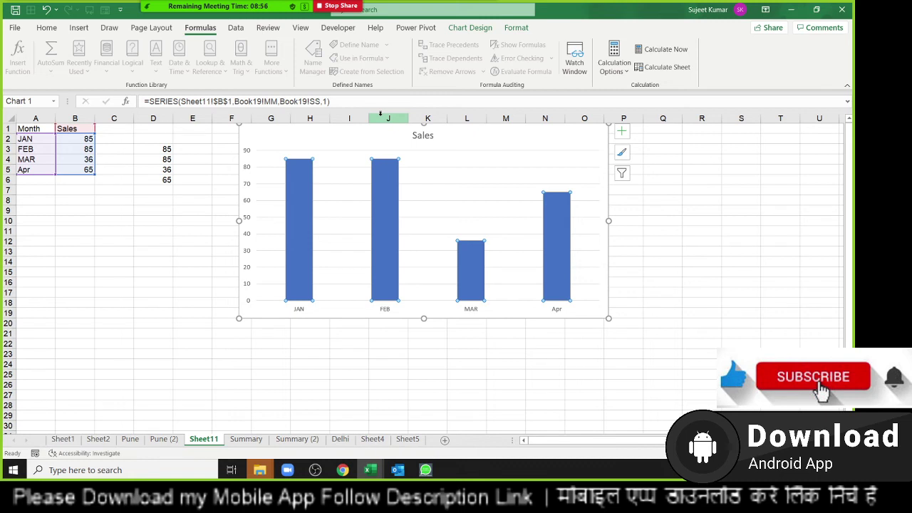
click(26, 183)
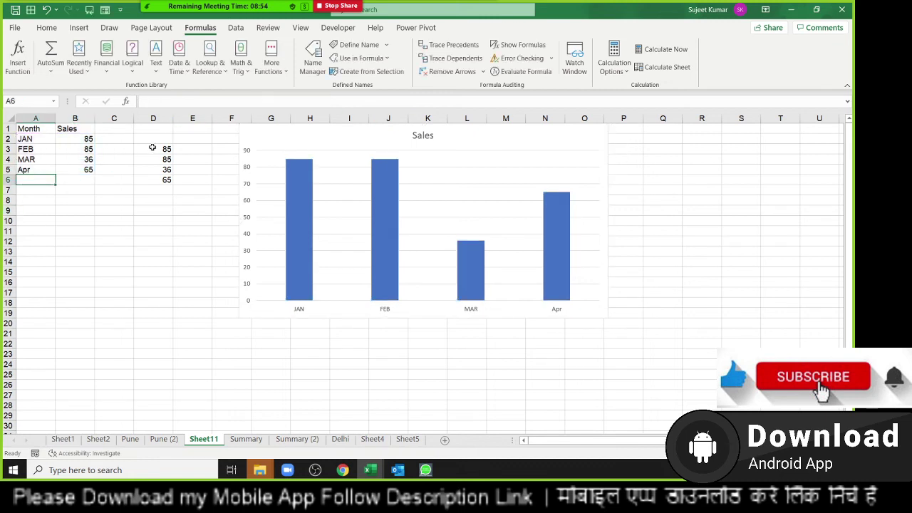
Enter May with sales of 65 in row 6, then select the chart to check its series.
text(May)
key(Tab)
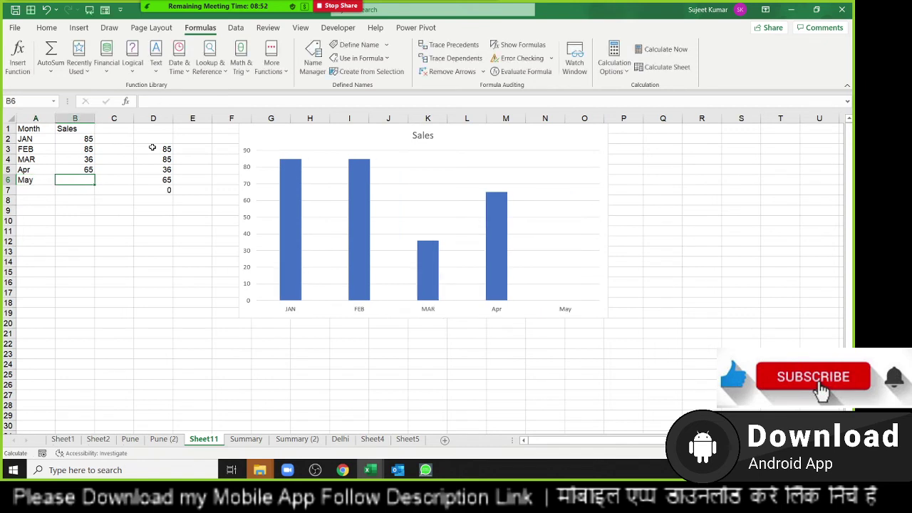
text(65)
key(Tab)
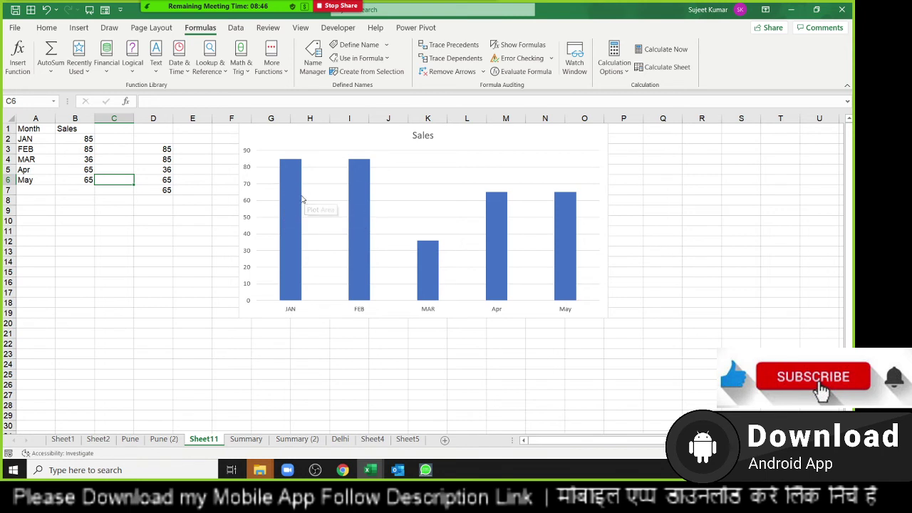
click(299, 197)
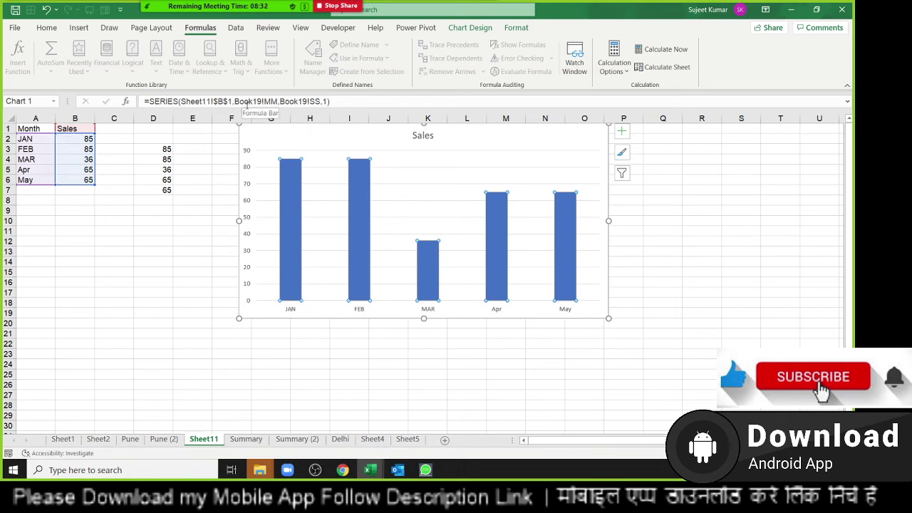
click(246, 101)
double_click(246, 102)
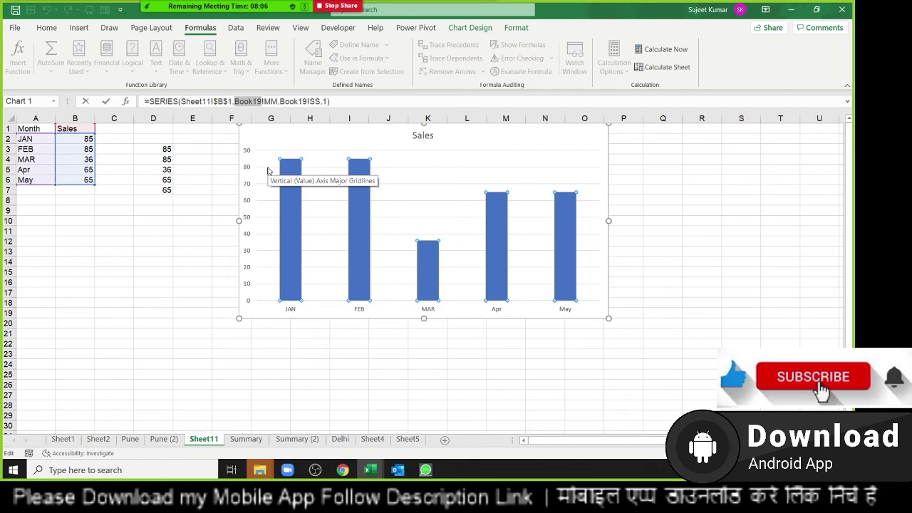
click(130, 264)
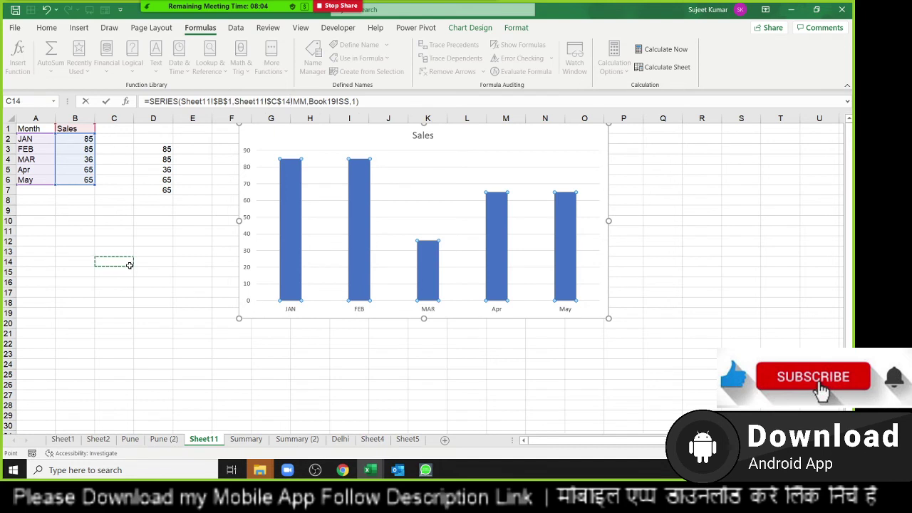
key(Escape)
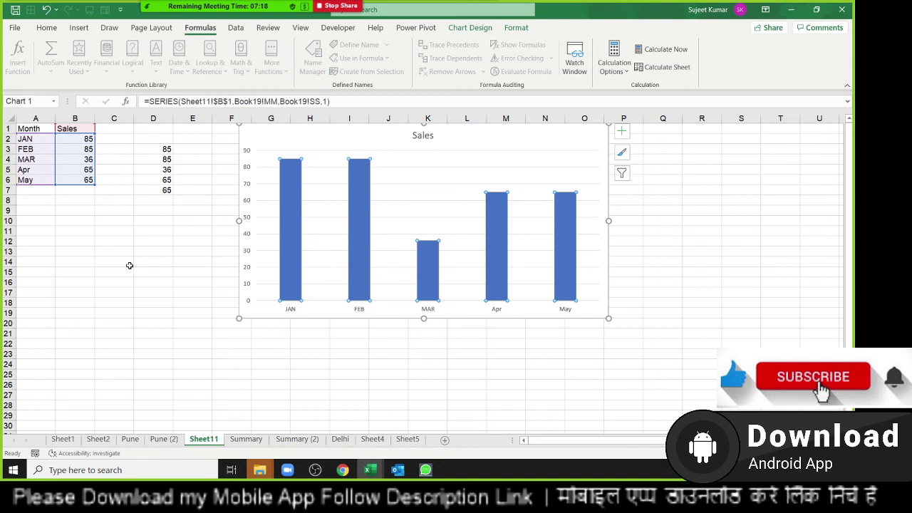
click(129, 265)
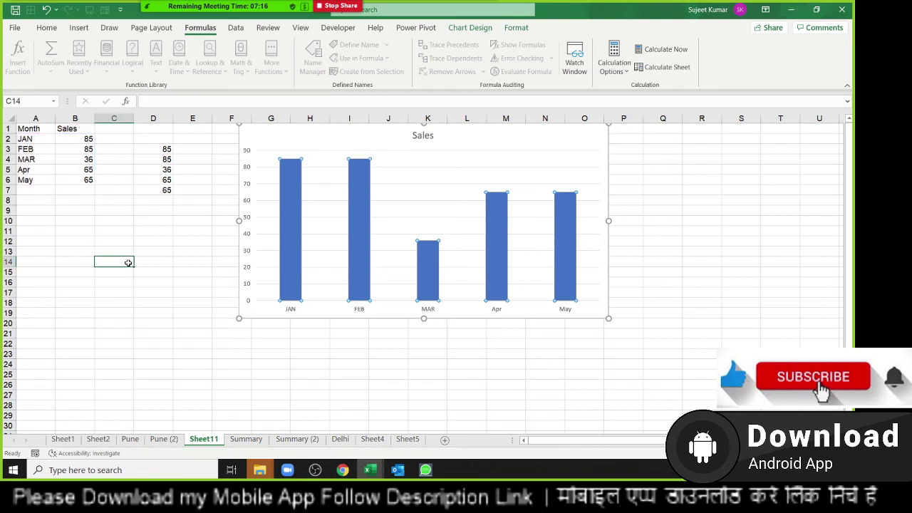
click(142, 299)
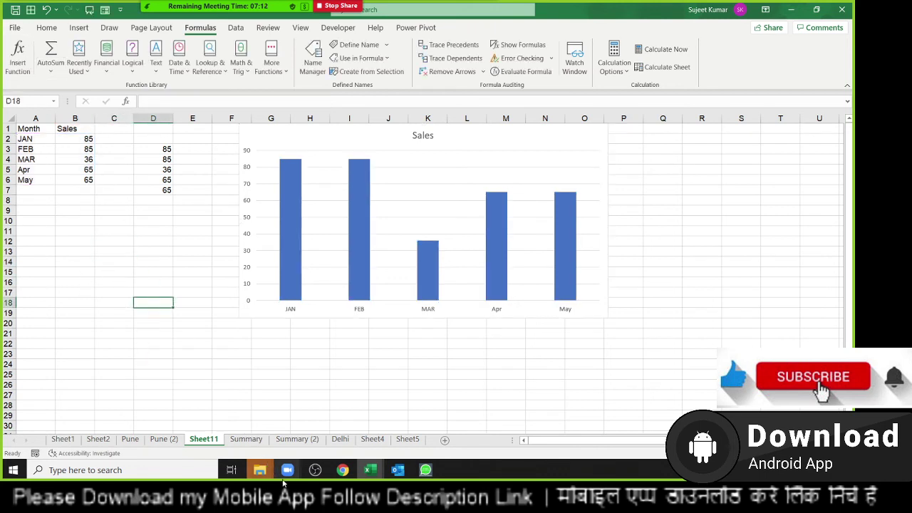
mouse_move(263, 471)
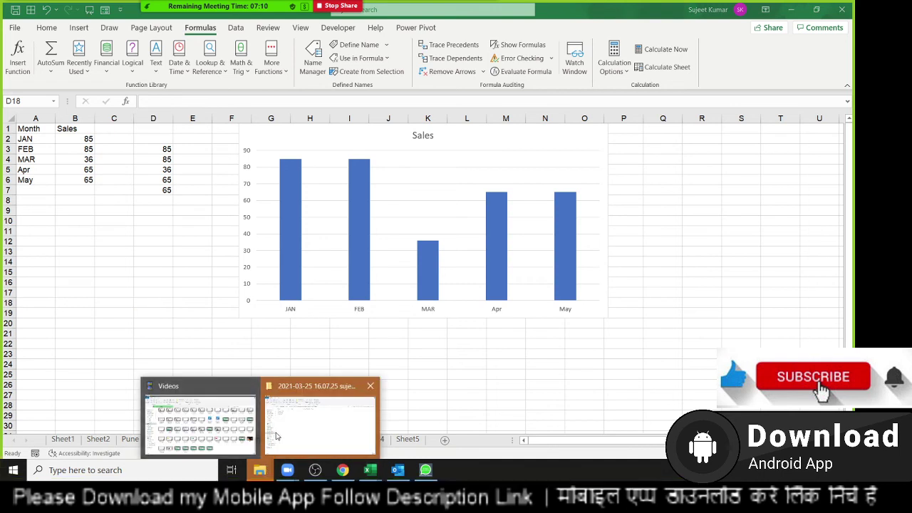
Browse to Downloads, search for L2, and open the L2(1) workbook.
click(14, 28)
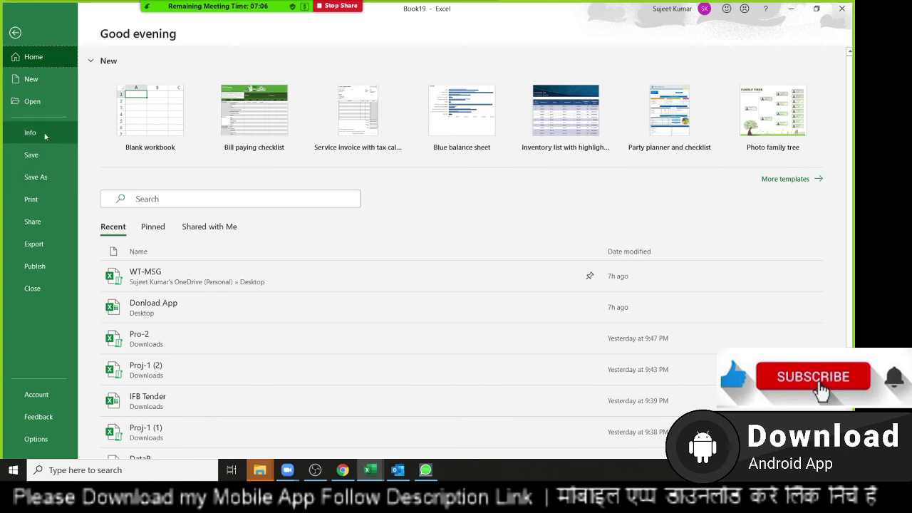
click(44, 107)
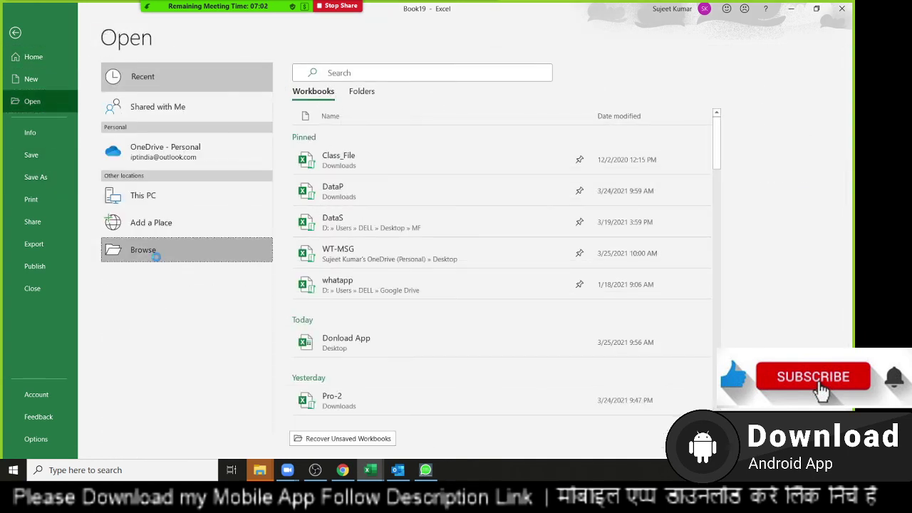
click(155, 255)
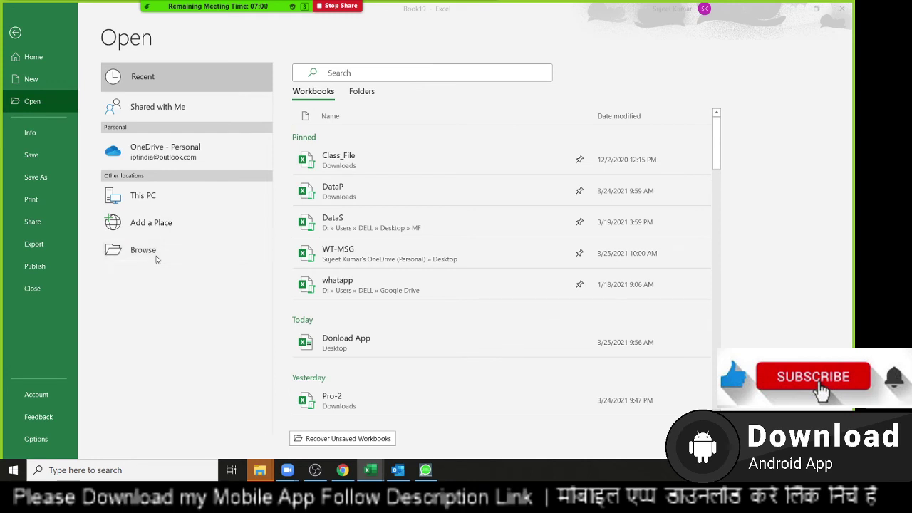
click(184, 170)
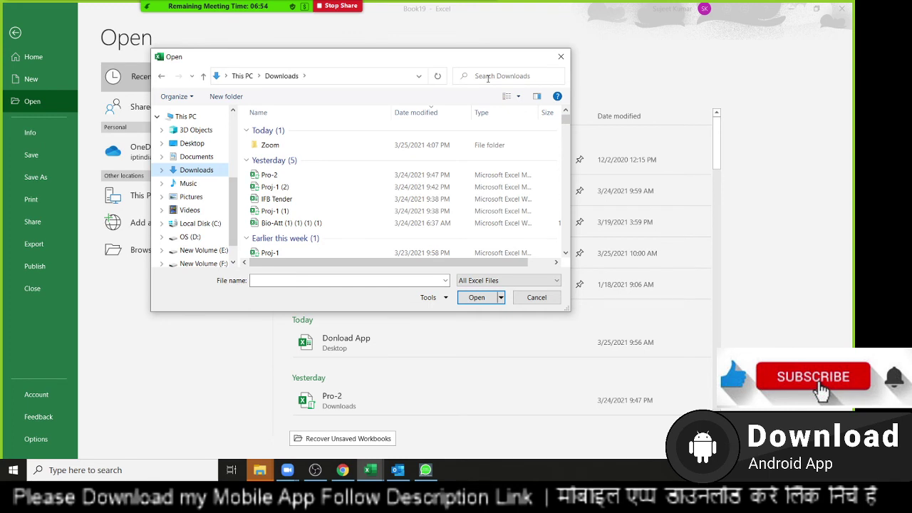
key(Down)
key(Down)
key(Down)
click(487, 78)
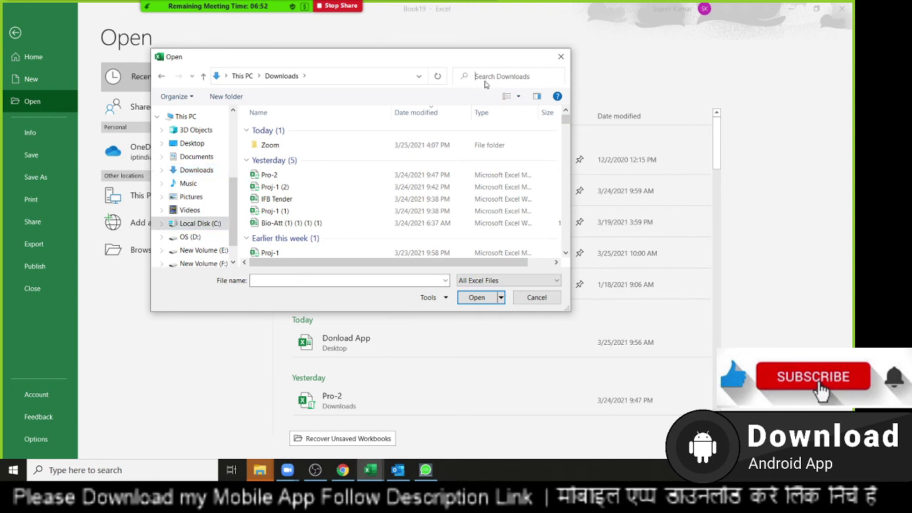
text(L)
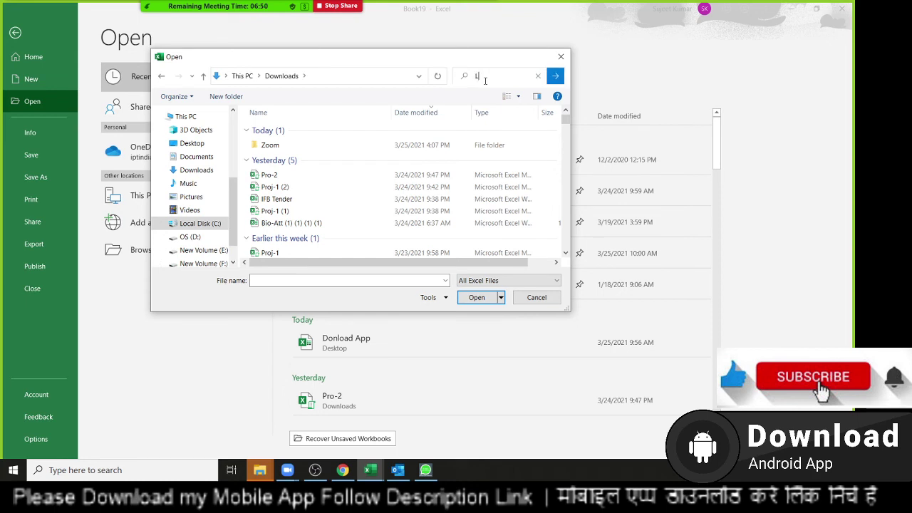
text(2)
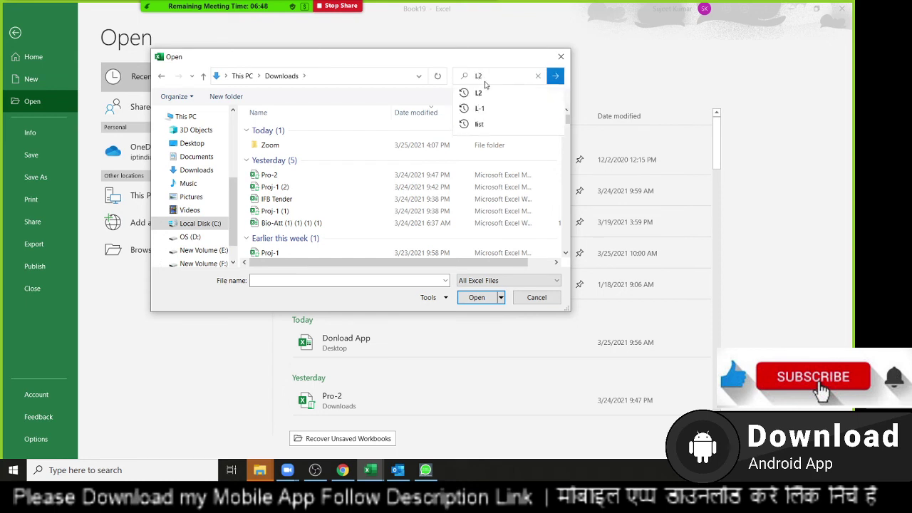
click(557, 76)
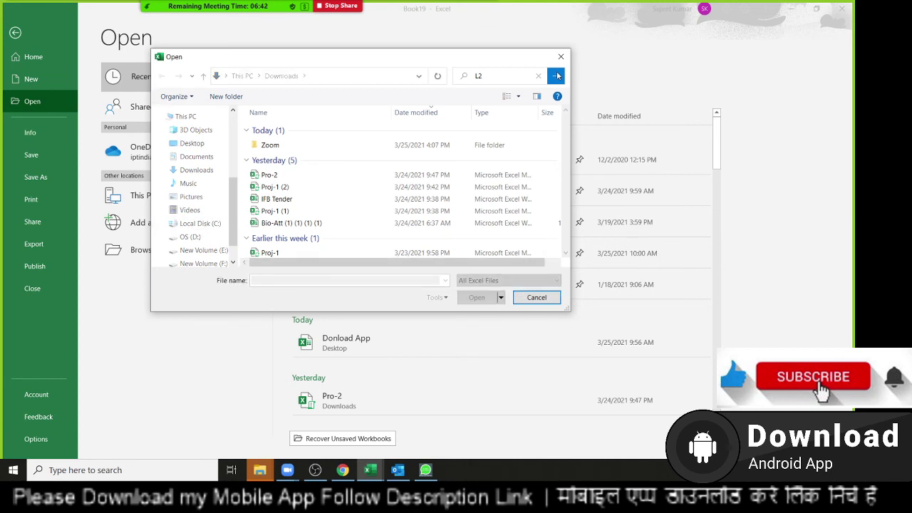
click(366, 147)
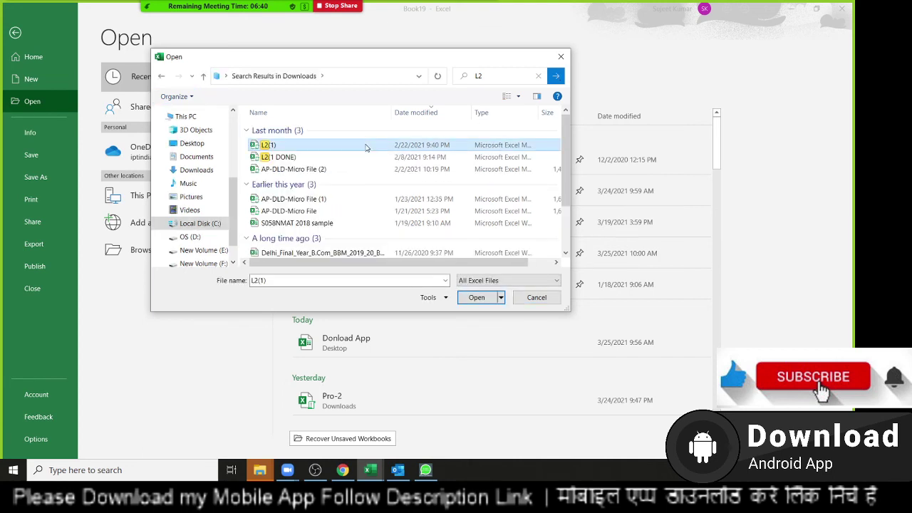
double_click(366, 147)
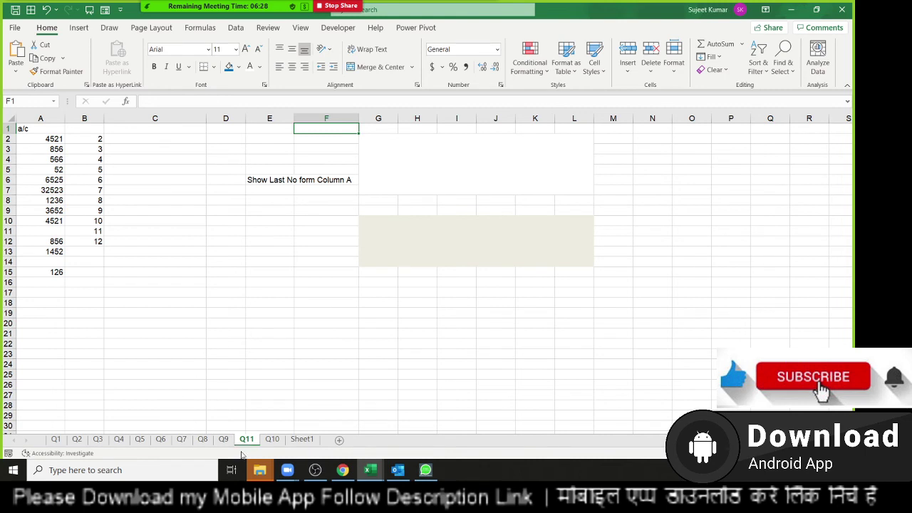
Look through the Q10, Q11 and Sheet1 tabs, then go to Q1 and select A9.
click(272, 440)
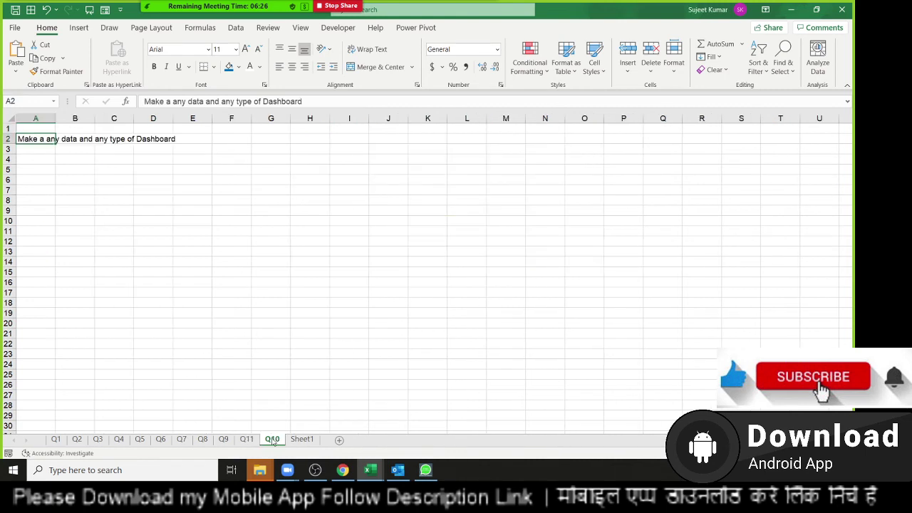
click(246, 439)
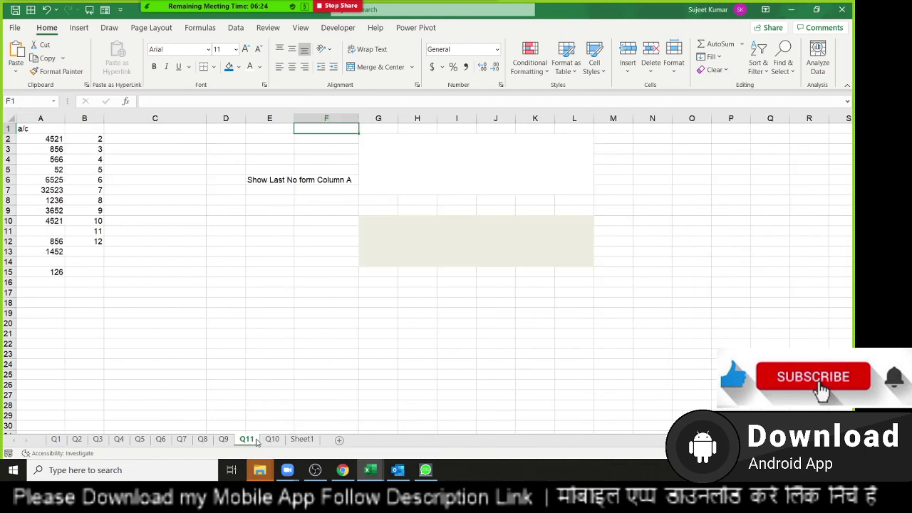
click(302, 440)
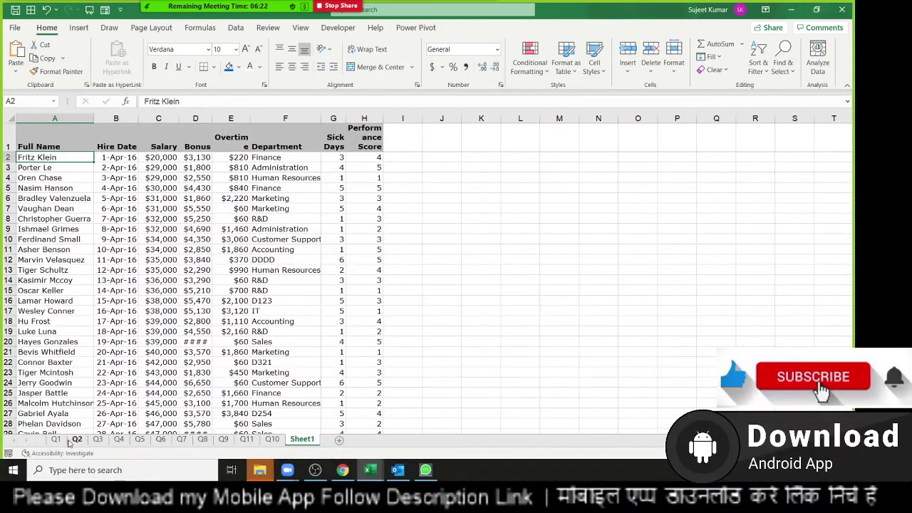
click(60, 440)
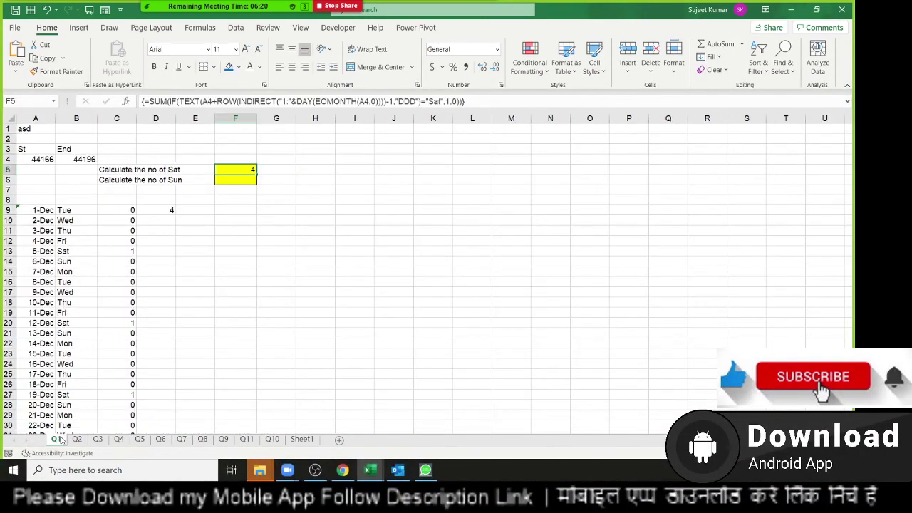
click(44, 209)
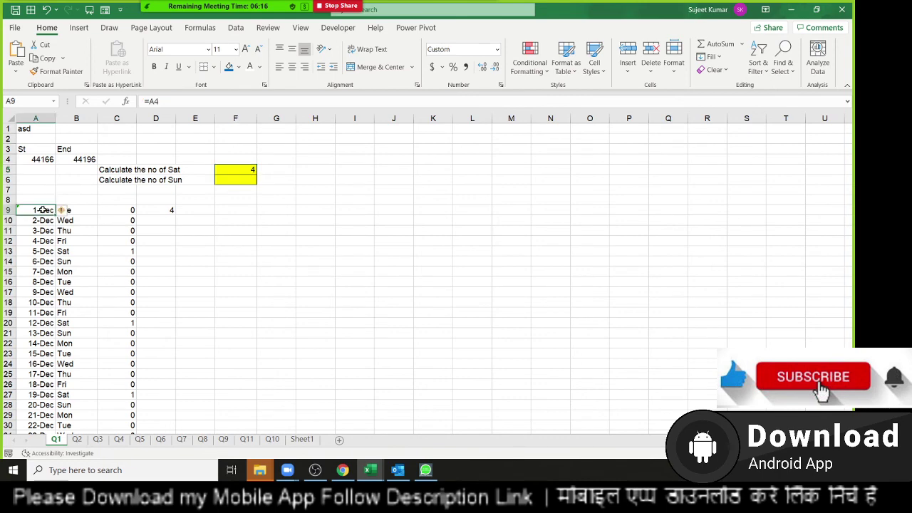
Clear the helper dates, weekdays and counts in A9:D39.
key(ctrl+shift+Right)
key(ctrl+shift+Down)
key(Delete)
scroll(43, 209, up, 3)
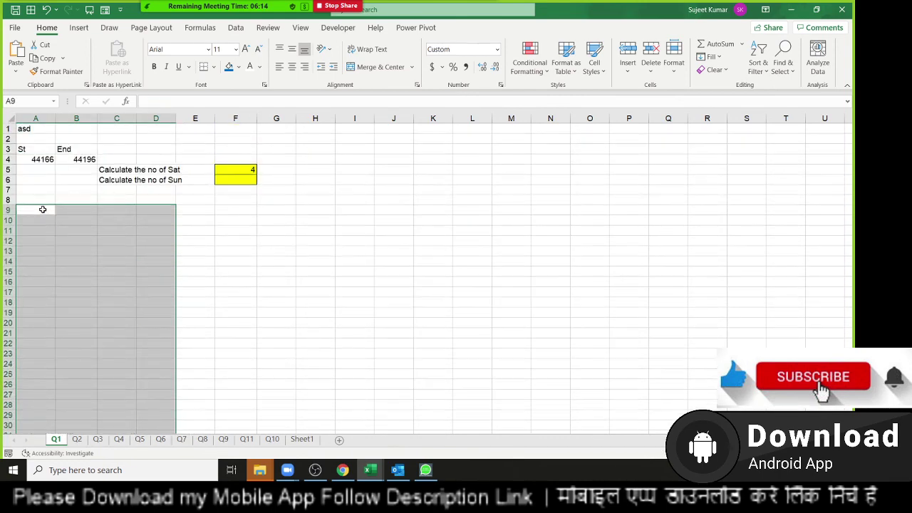
Format the start and end values in A4 and B4 as dates.
key(Up)
key(Up)
key(Up)
key(Up)
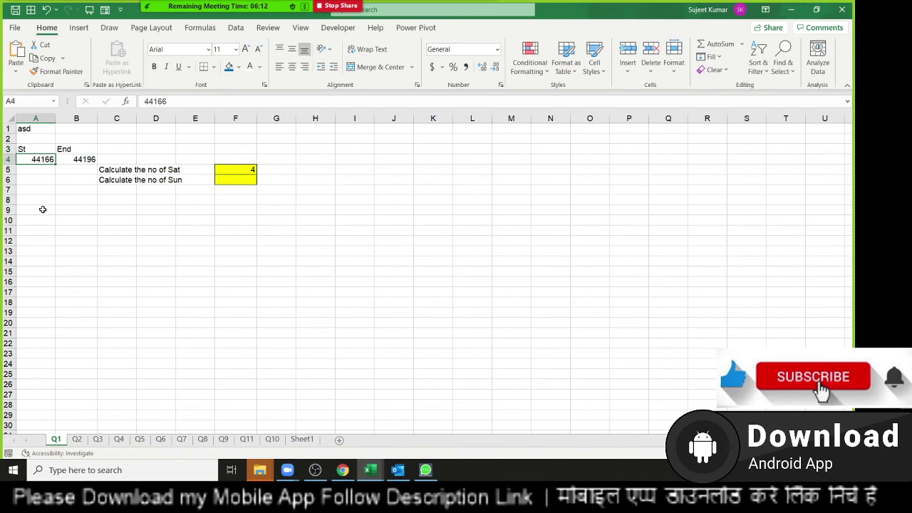
key(ctrl+shift+3)
key(Right)
key(ctrl+shift+3)
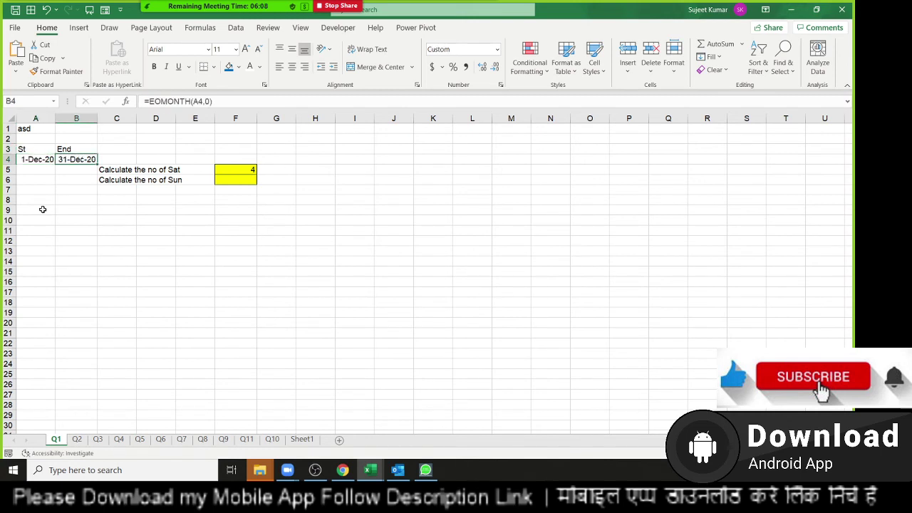
Clear the Saturday count formula in F5 and reselect the dates in A4:B4.
key(Right)
key(Right)
key(Right)
key(Right)
key(Right)
key(Down)
key(Left)
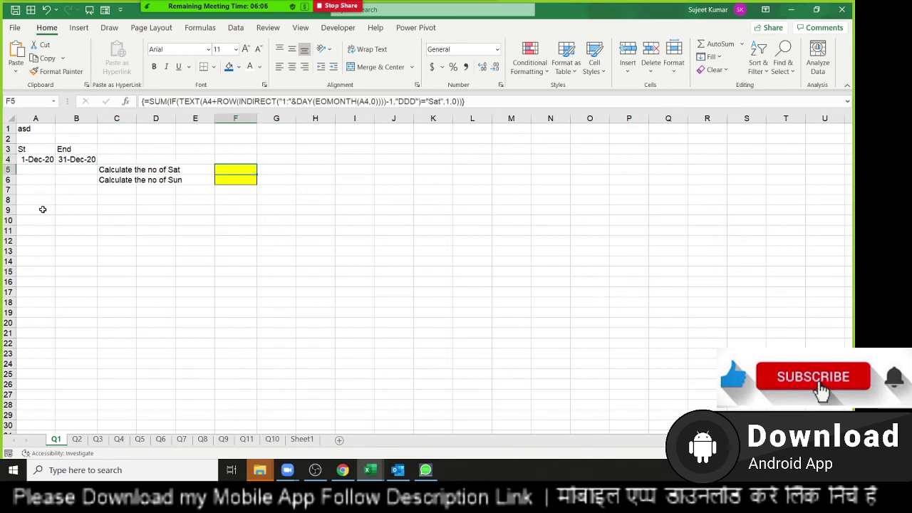
key(Delete)
key(Left)
key(Left)
key(Left)
key(Left)
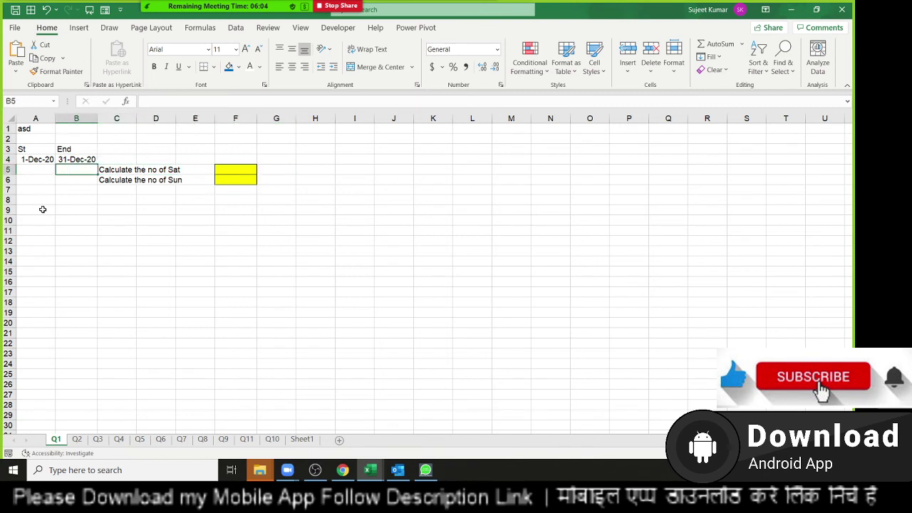
key(Left)
key(Up)
key(shift+Right)
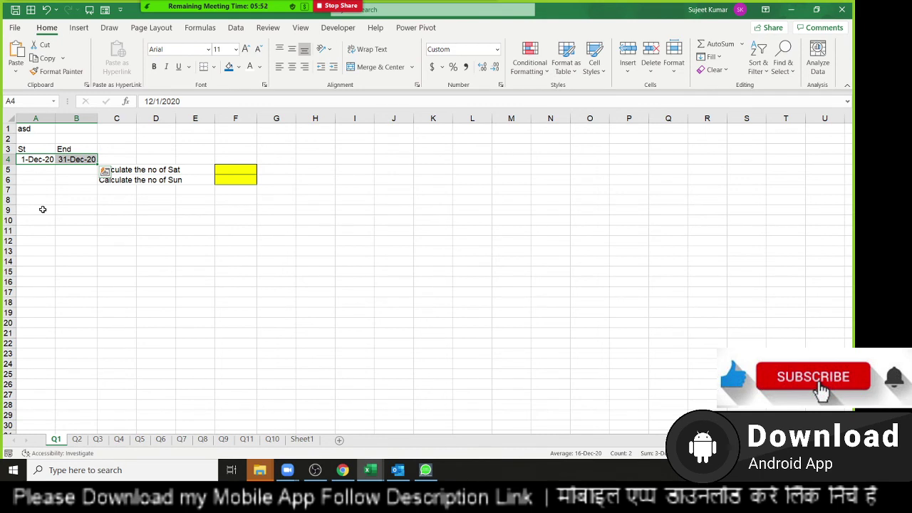
key(Escape)
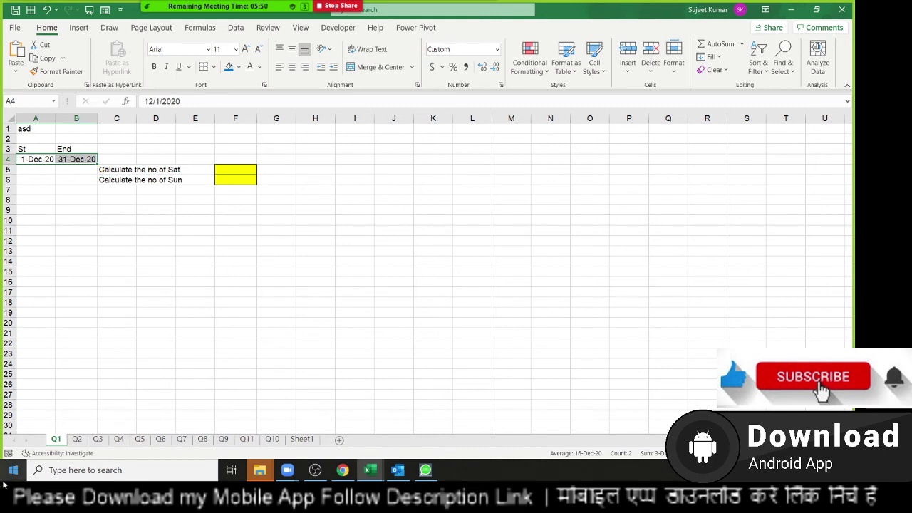
click(84, 440)
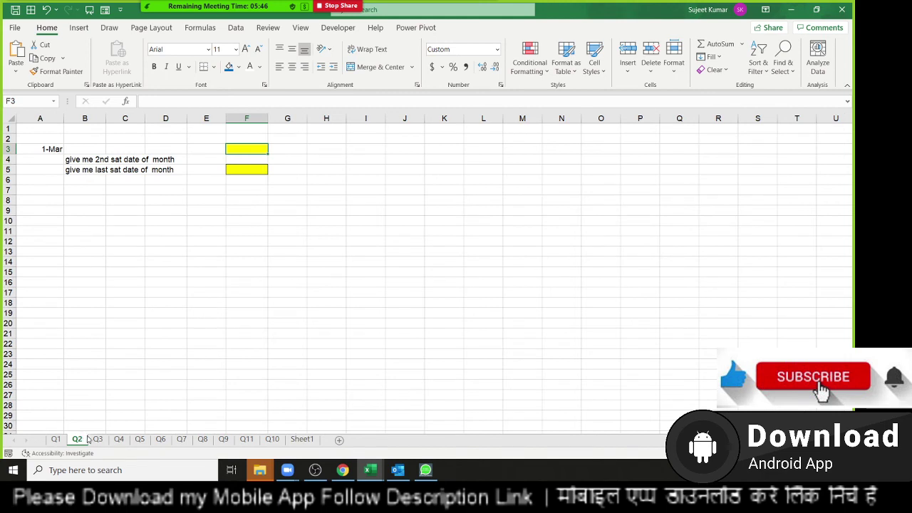
click(42, 149)
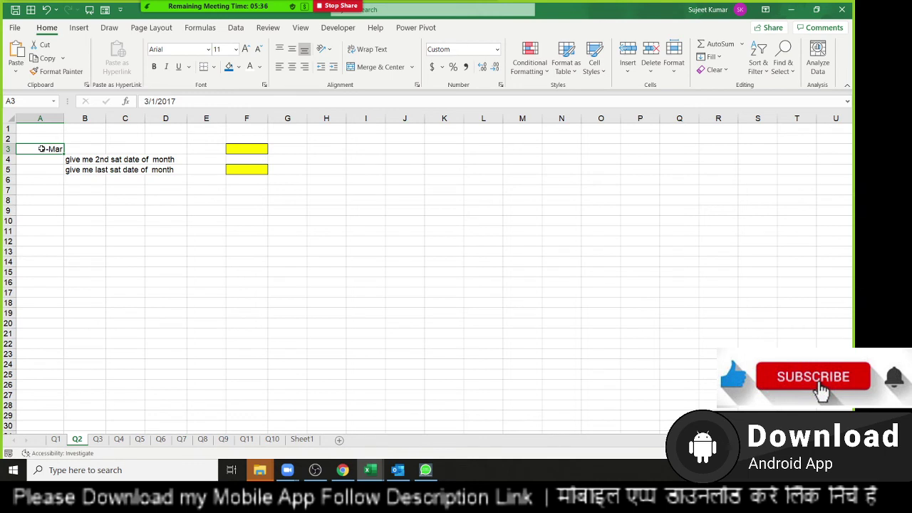
key(Down)
key(Right)
key(Down)
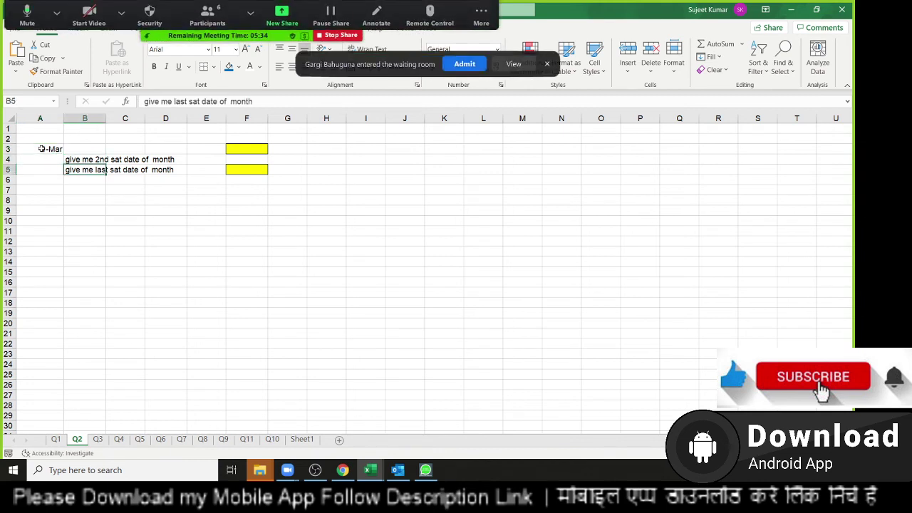
click(460, 64)
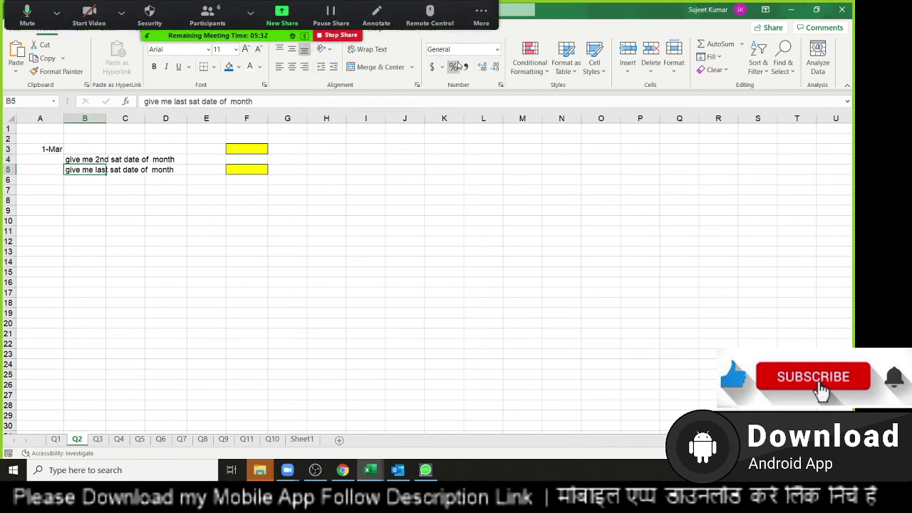
click(75, 160)
key(Down)
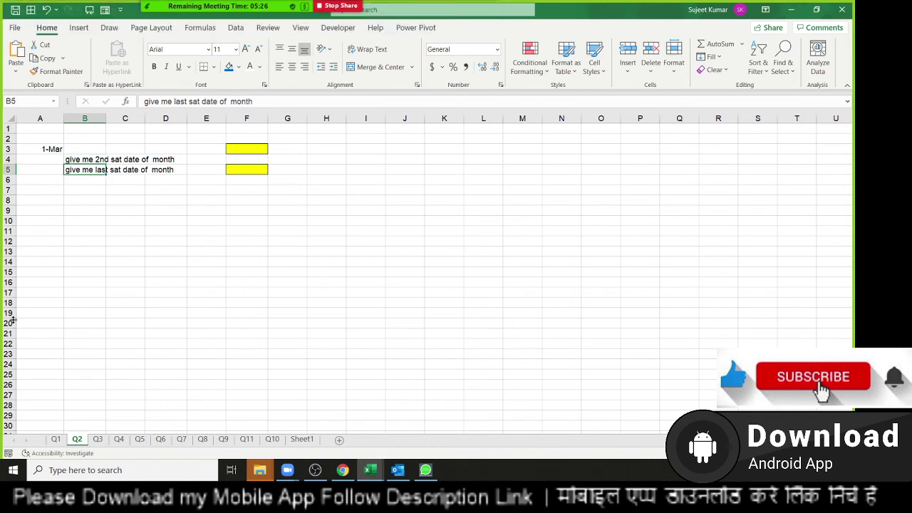
click(97, 439)
Open the Q3 sheet and clear the worked solution in B12:D16.
click(188, 351)
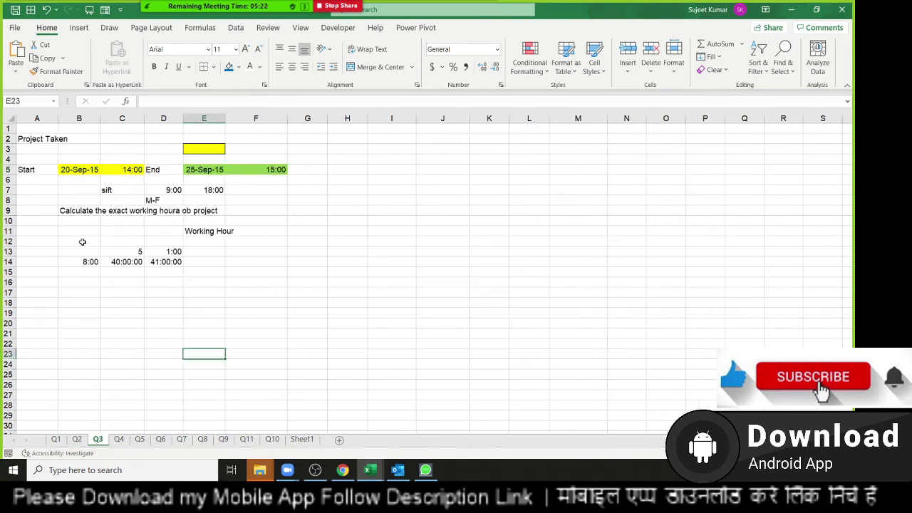
drag(82, 242, 182, 281)
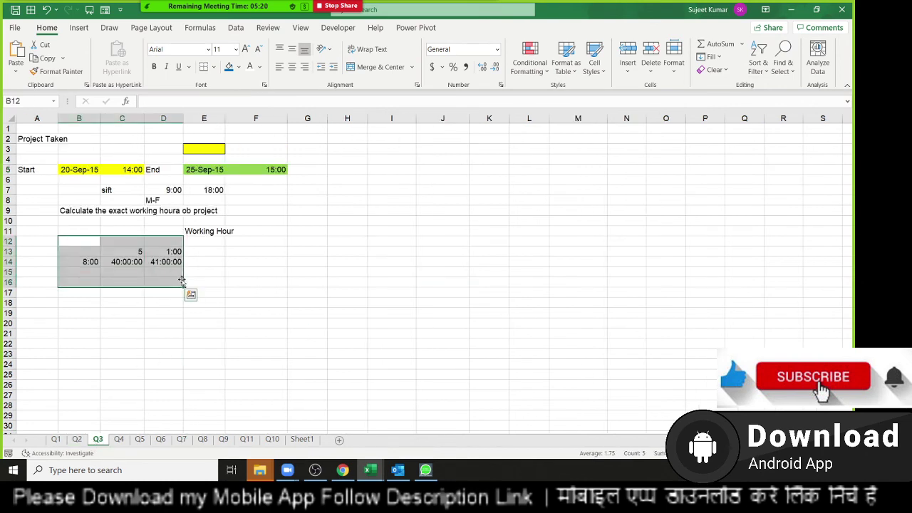
key(Delete)
Reset the start date in B5 to 15-Feb-21 by entering 2/15.
click(261, 171)
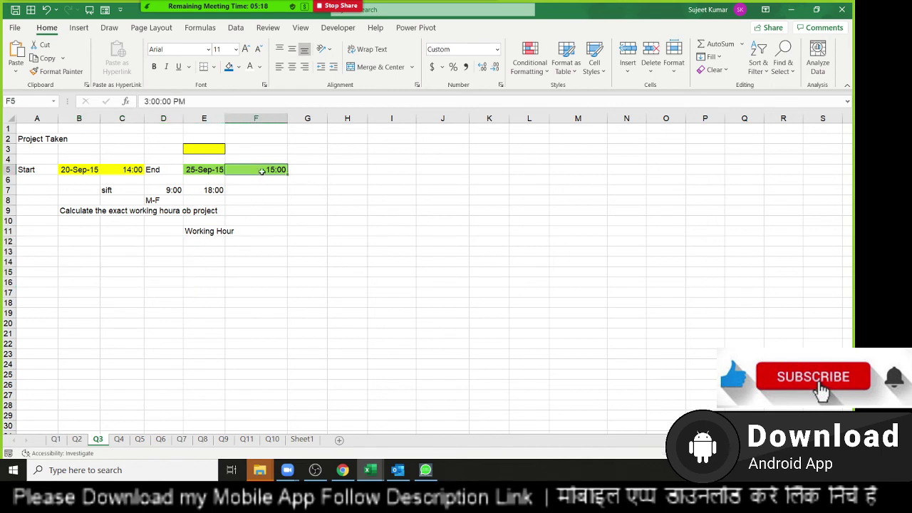
click(205, 188)
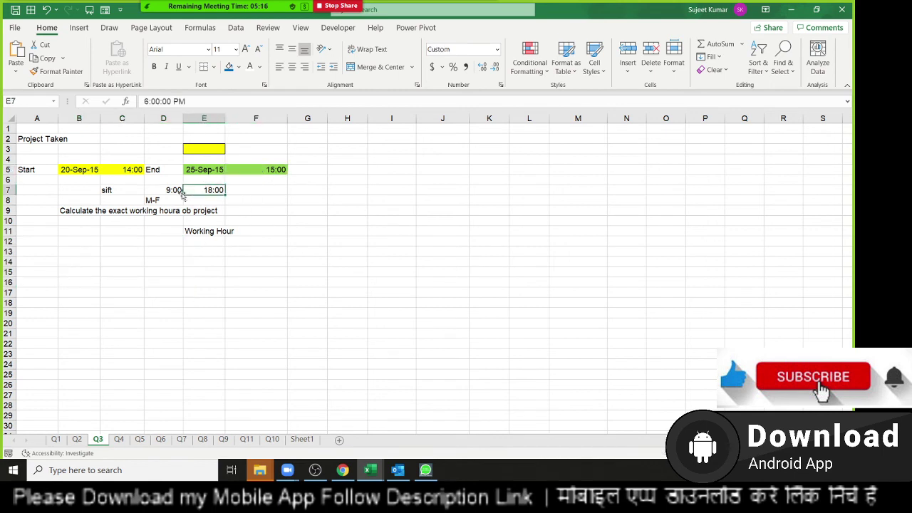
click(88, 168)
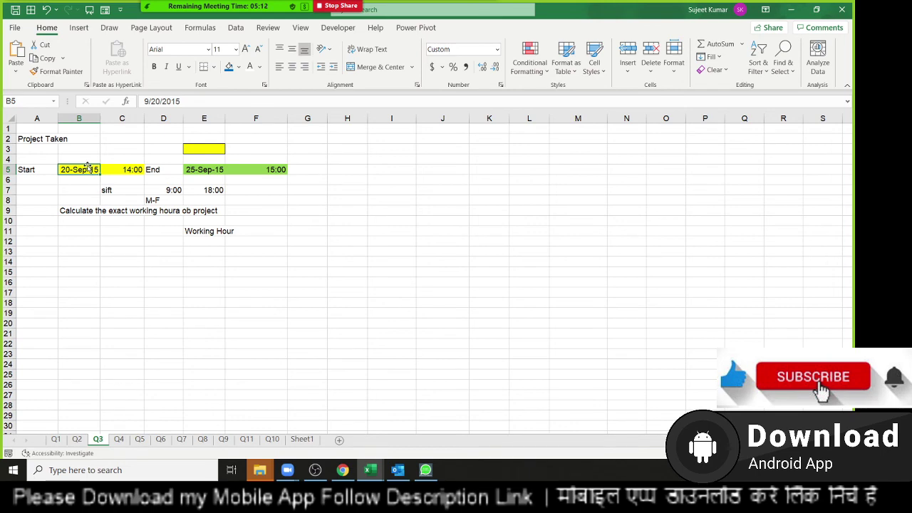
text(2/)
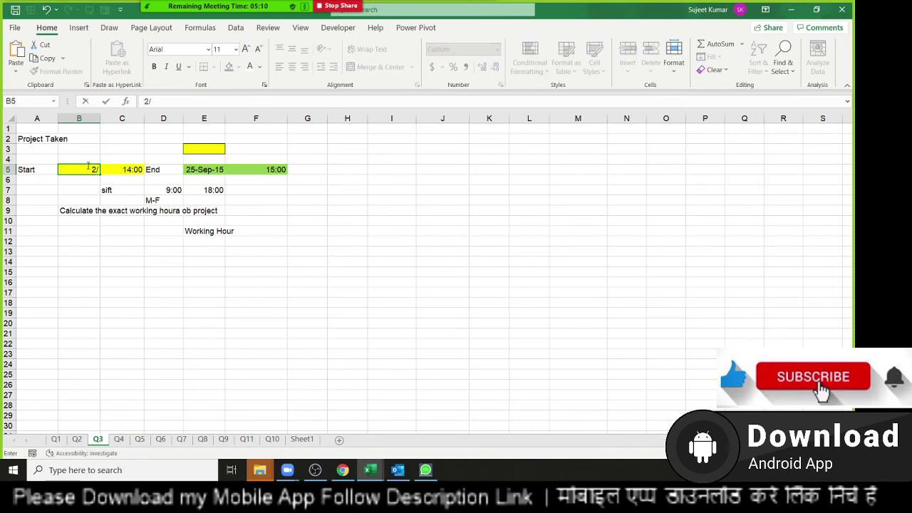
text(15)
key(Return)
click(88, 165)
Review the start time, end date, end time and shift times in rows 5 and 7.
key(Right)
key(Right)
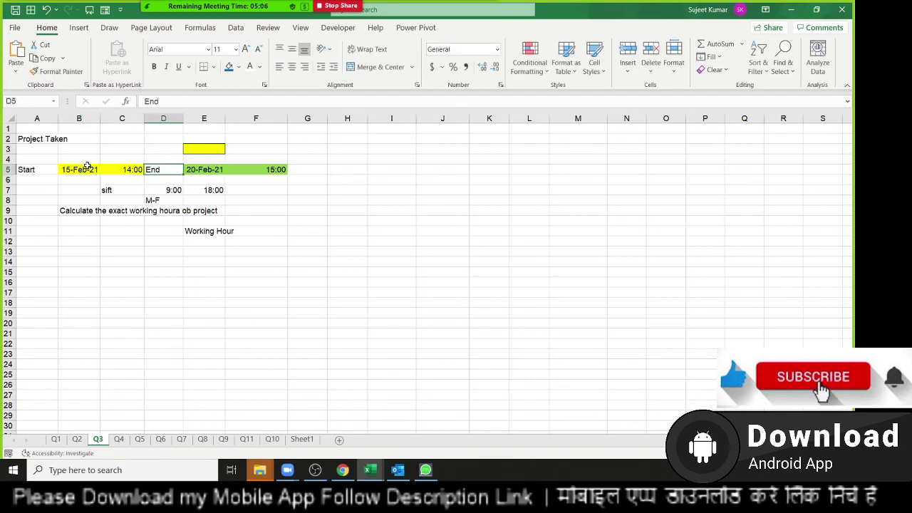
key(Right)
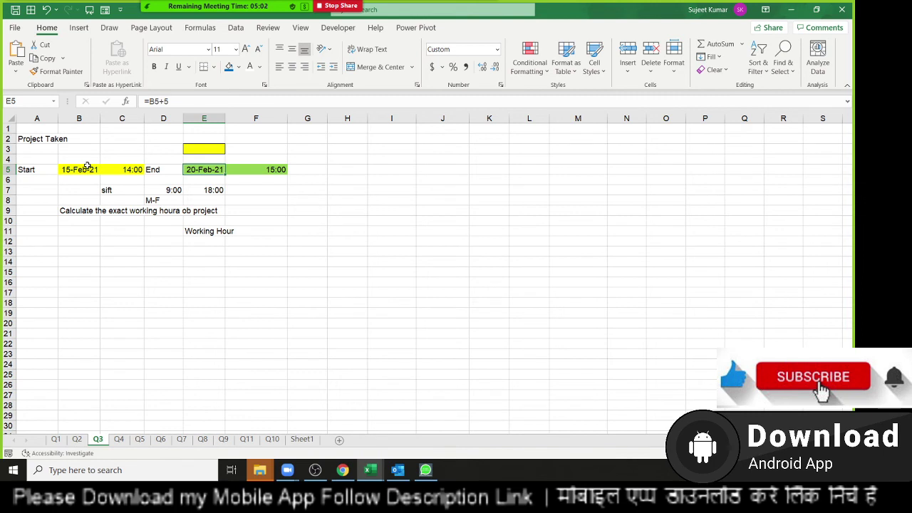
key(Right)
key(Down)
key(Left)
key(Left)
key(Down)
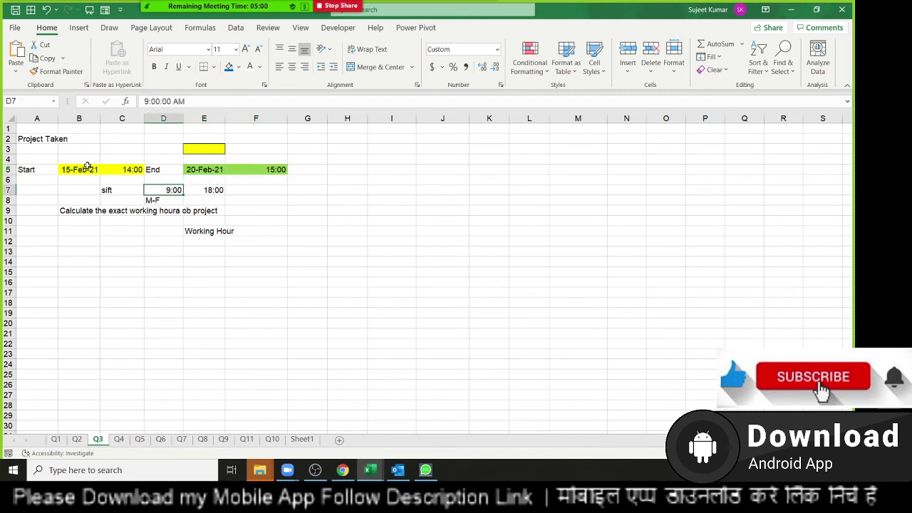
key(Right)
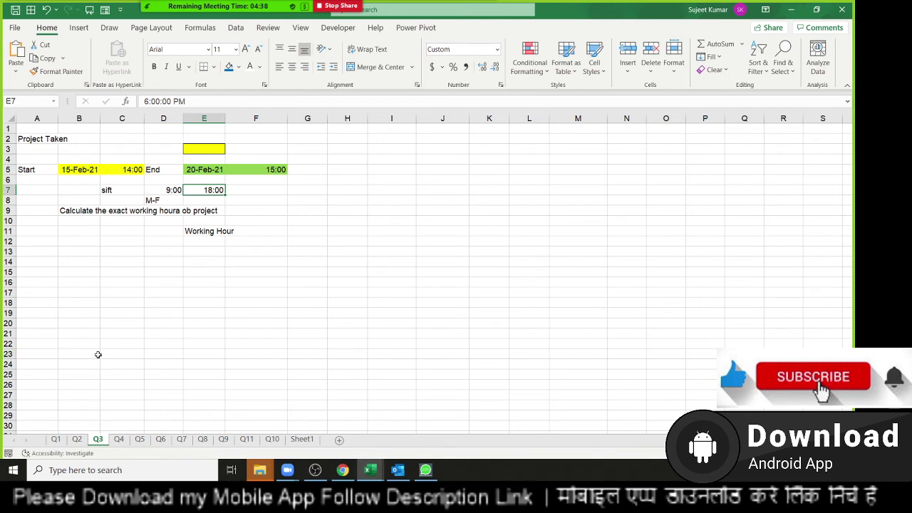
click(117, 281)
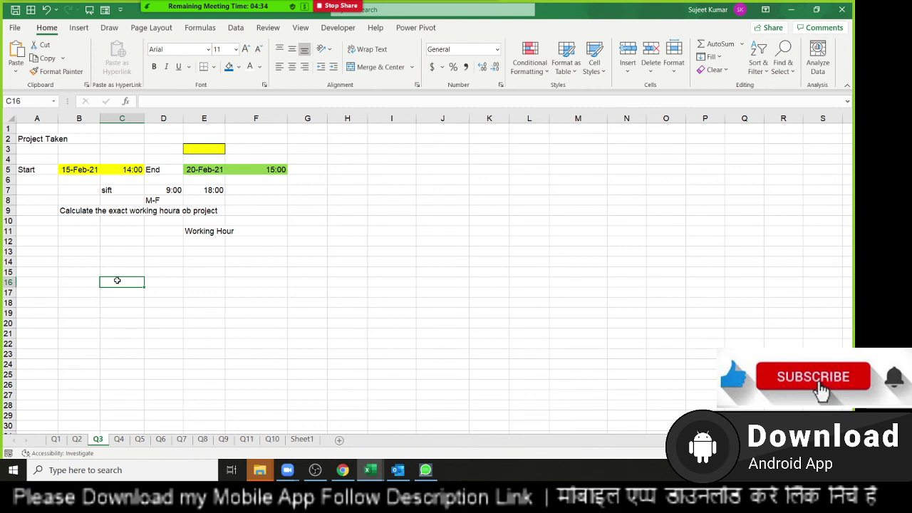
click(80, 171)
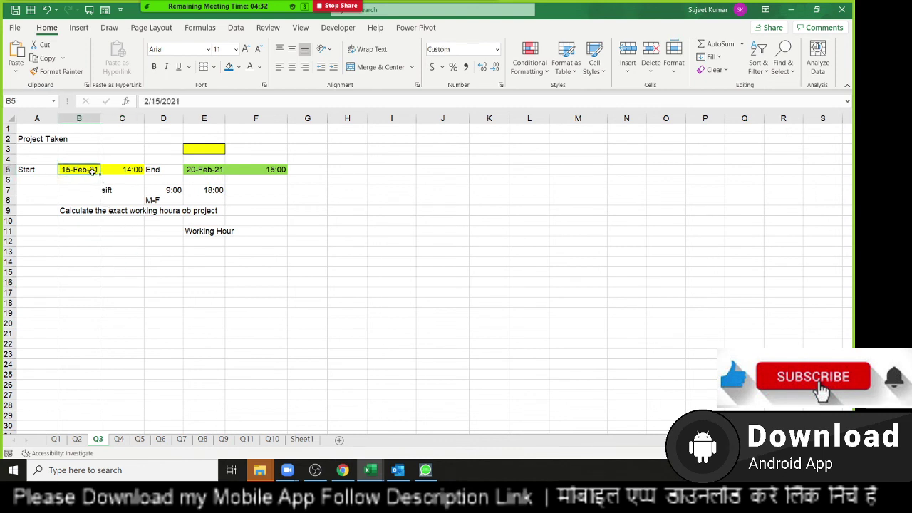
click(108, 171)
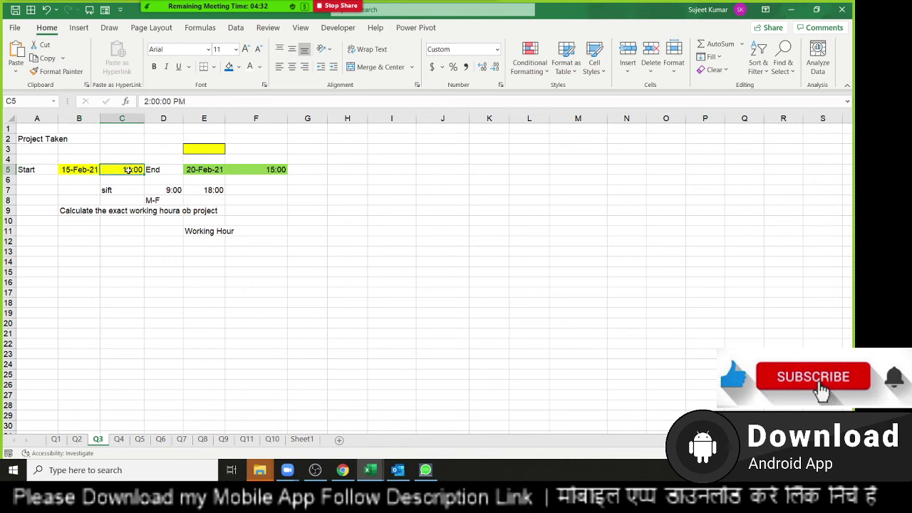
click(190, 174)
click(255, 169)
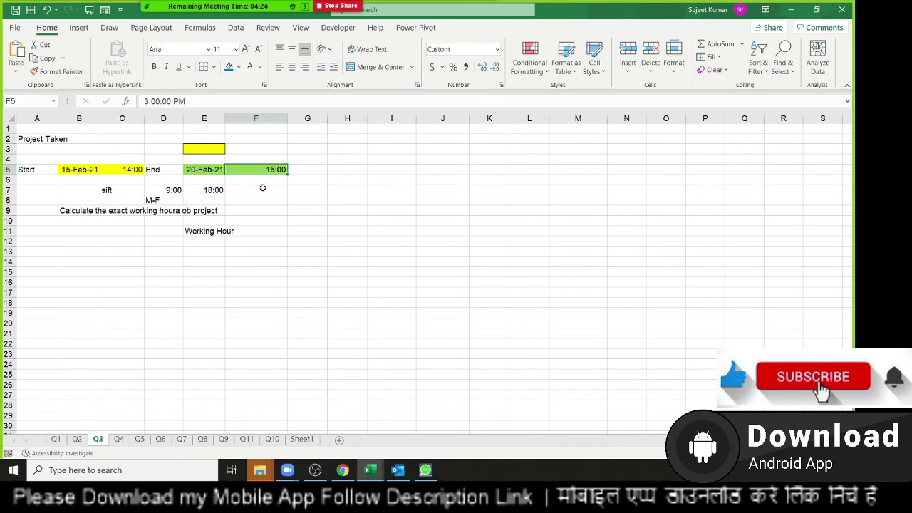
drag(397, 127, 396, 299)
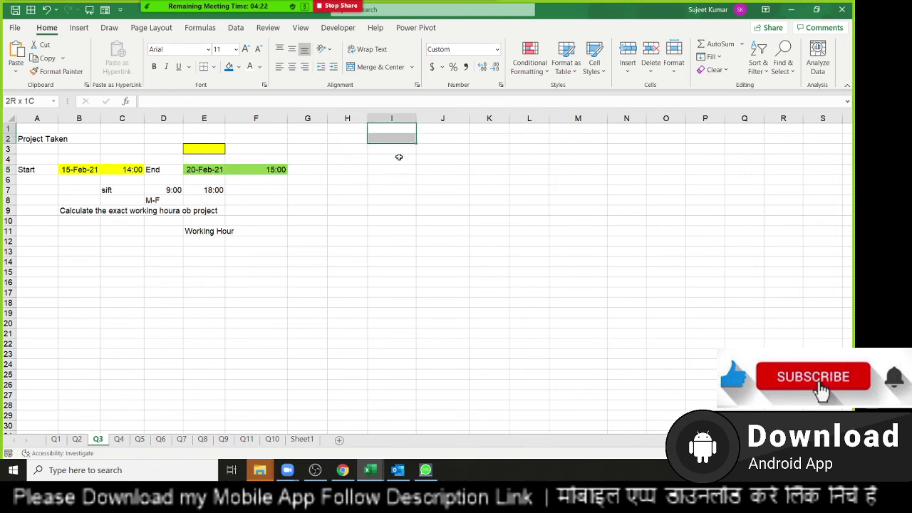
click(177, 265)
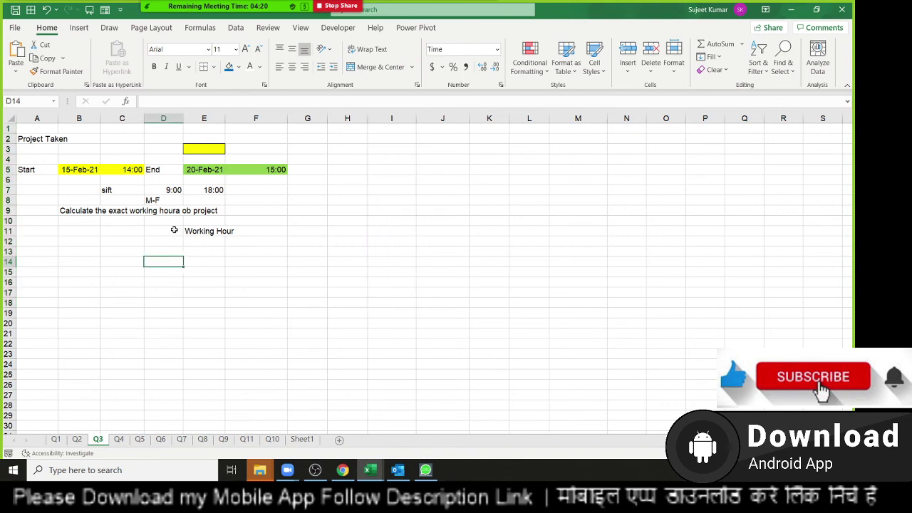
click(177, 189)
click(201, 194)
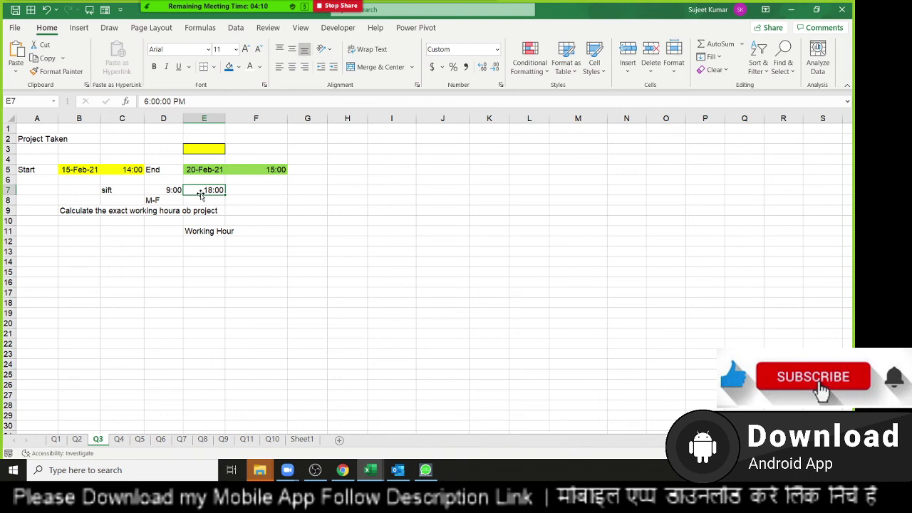
click(346, 188)
text(2)
key(ctrl+Return)
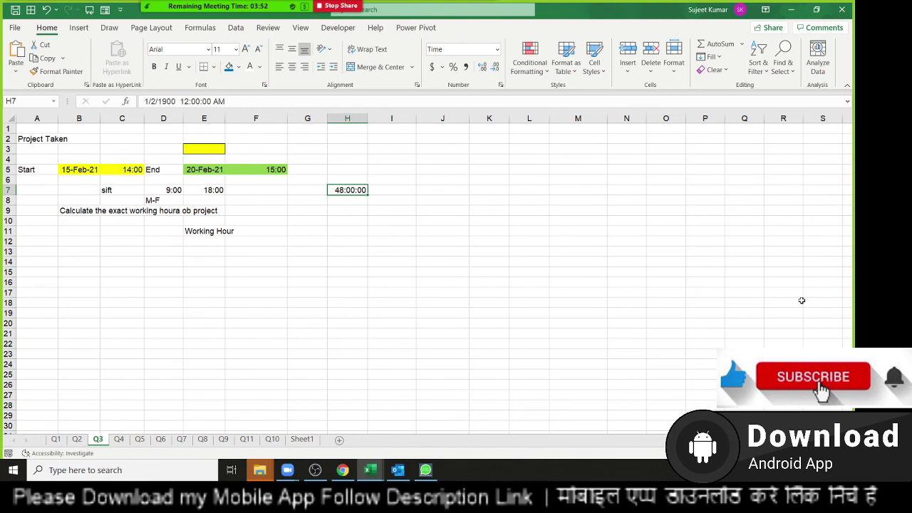
key(Delete)
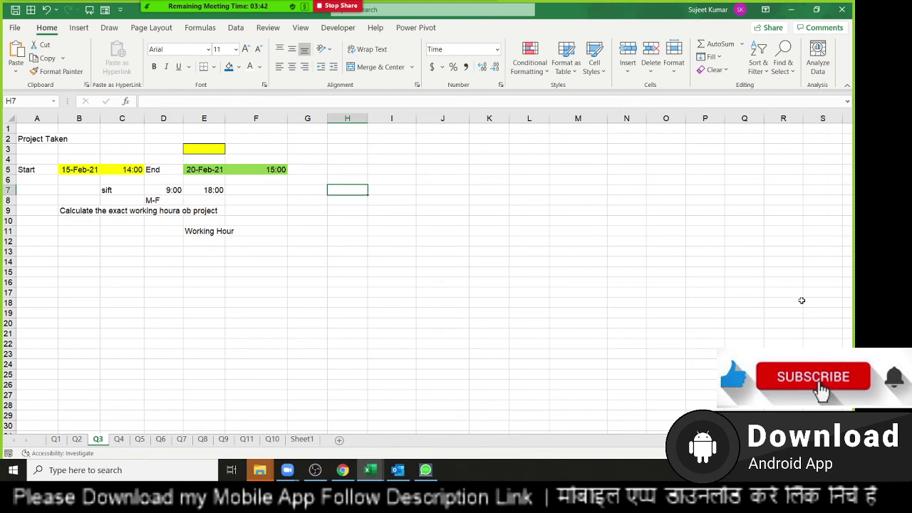
Review Q3's C5 and F5 times and D7:E7 shift, select E12, then switch to Q4.
click(138, 173)
click(241, 171)
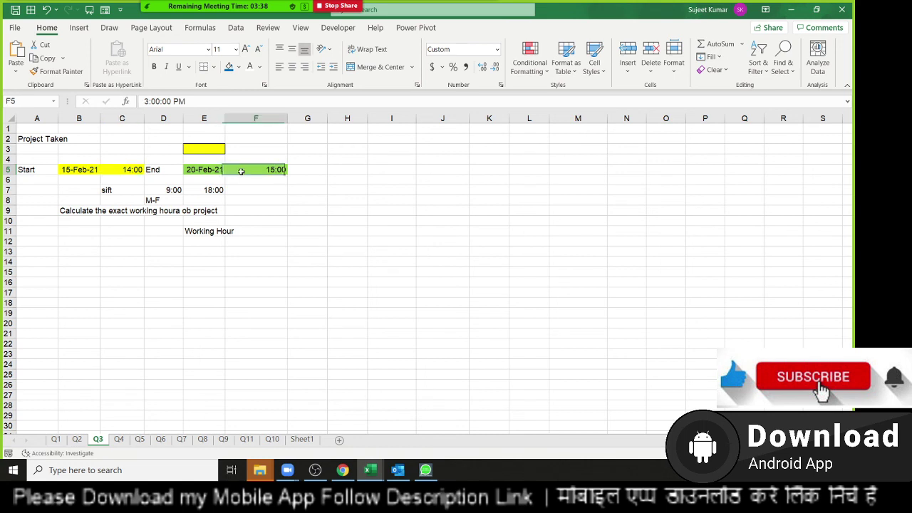
drag(376, 161, 391, 206)
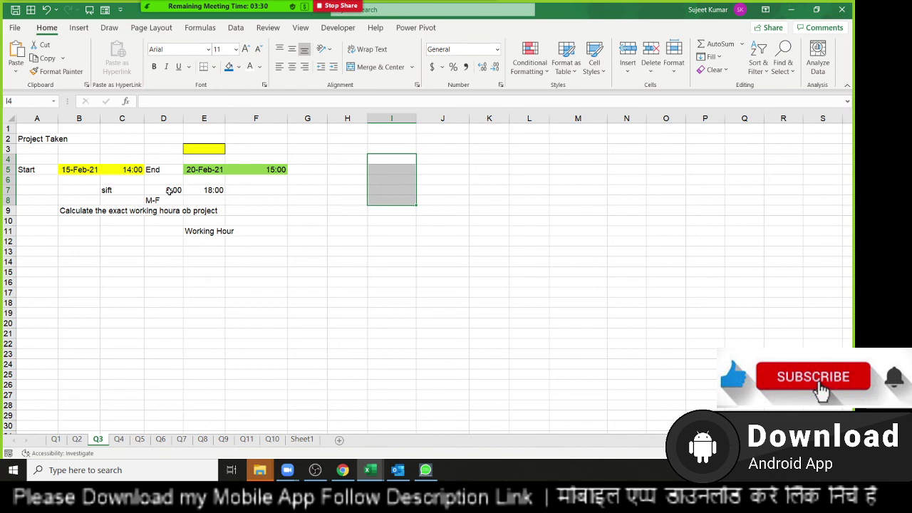
drag(171, 190, 186, 192)
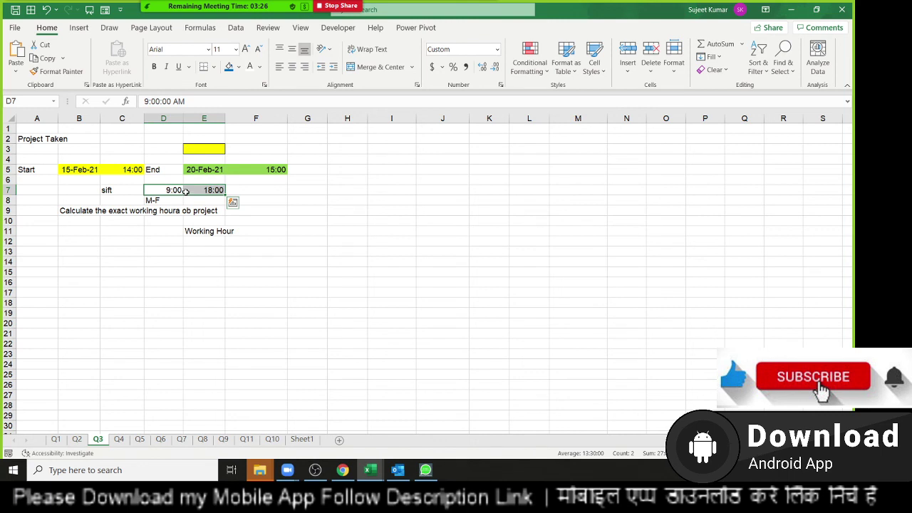
click(204, 244)
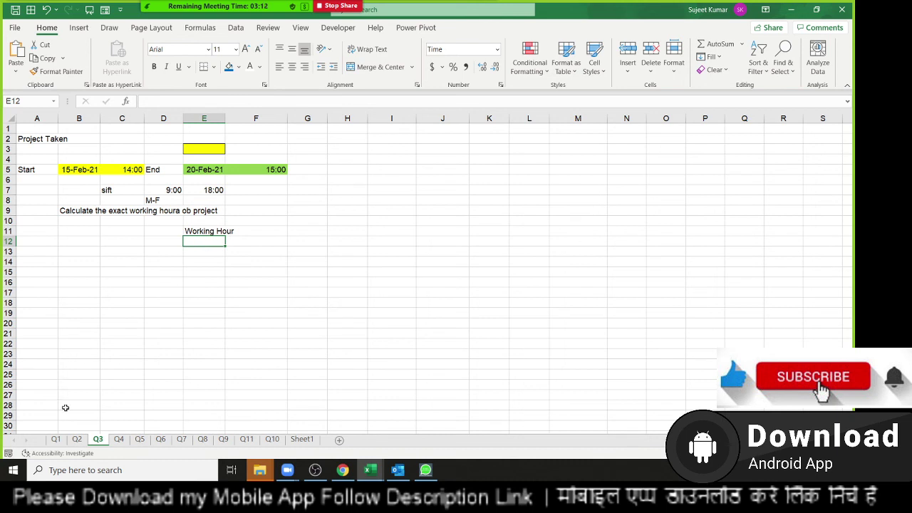
click(119, 440)
Check 1495239 on Q4, then review the name and formula in A3 and B3 on Q5.
click(314, 178)
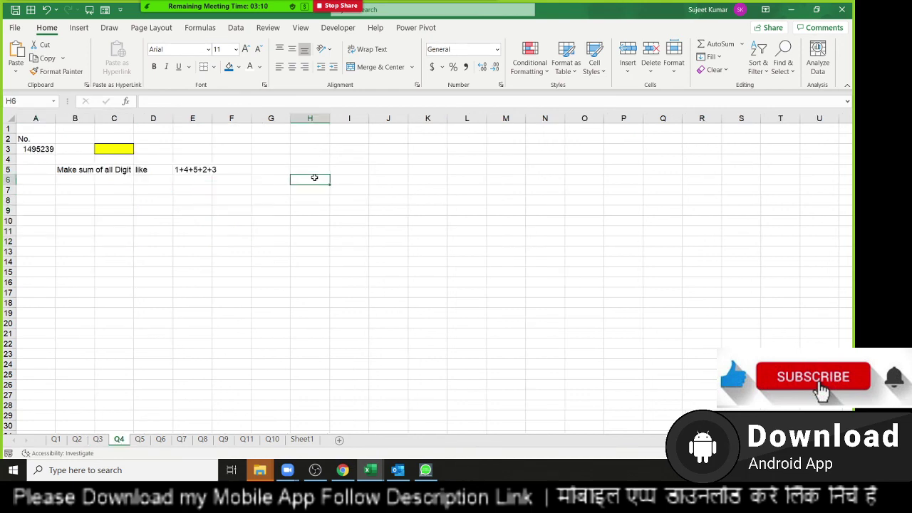
click(27, 148)
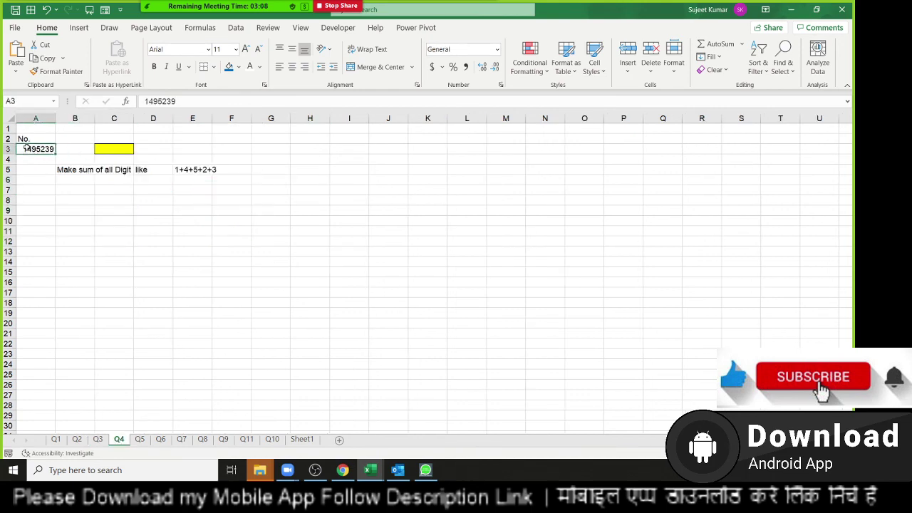
click(140, 439)
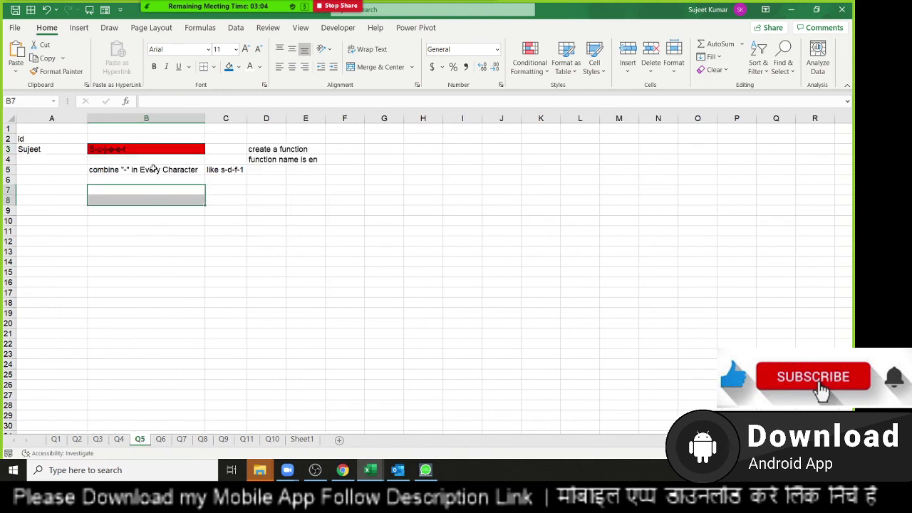
click(155, 155)
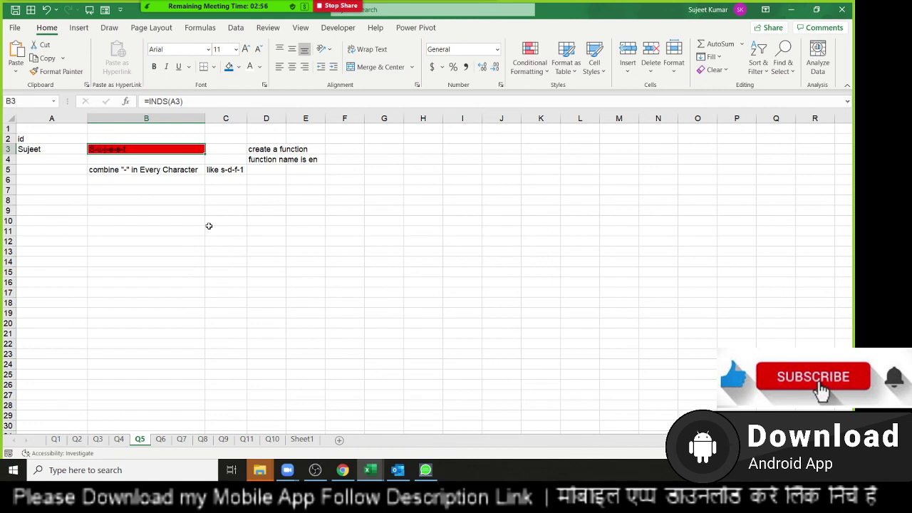
key(Left)
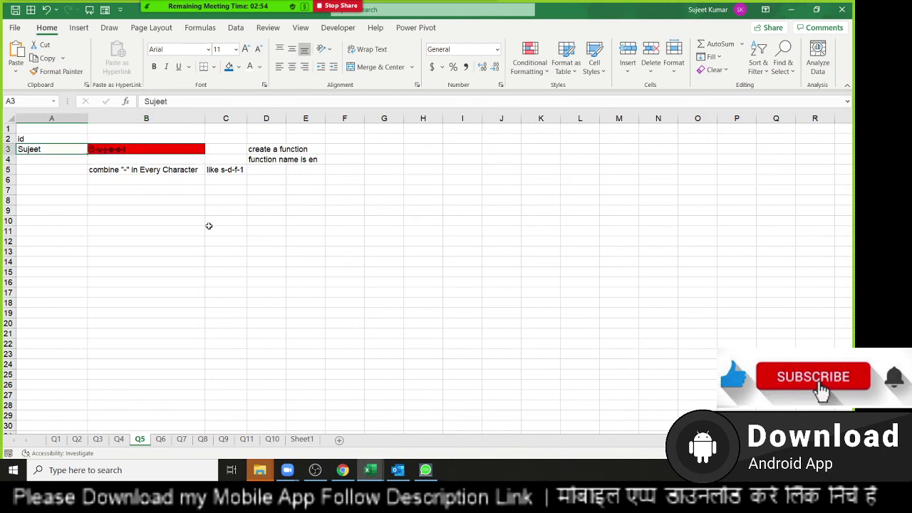
key(Right)
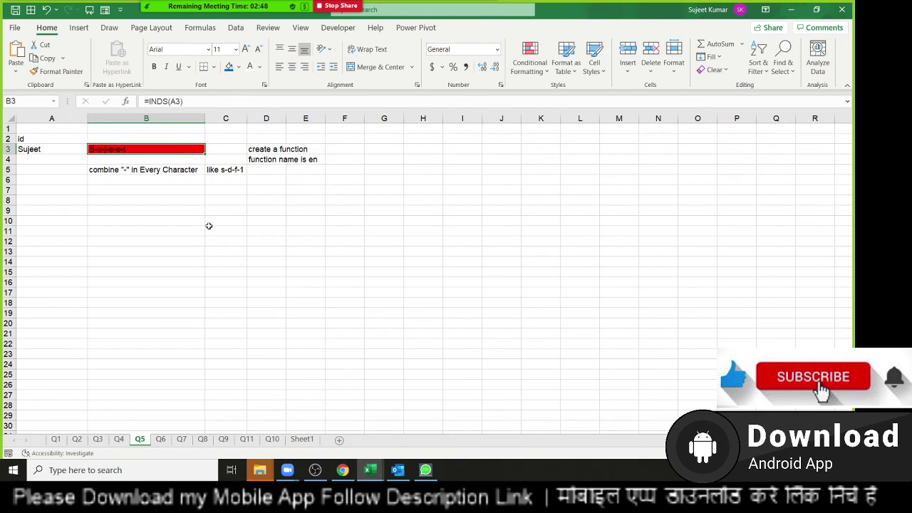
Clear Q5's instruction notes in D3:D4, then switch to the Q6 sheet.
key(Right)
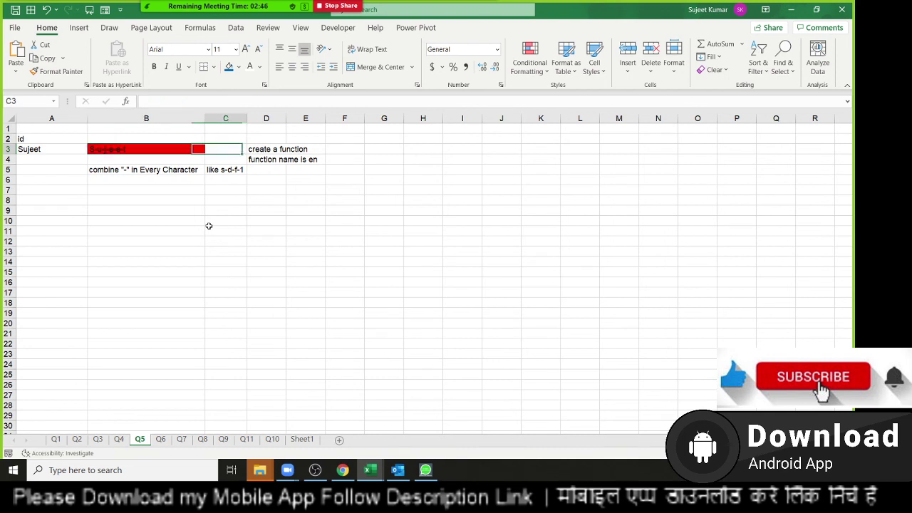
key(Right)
key(shift+Down)
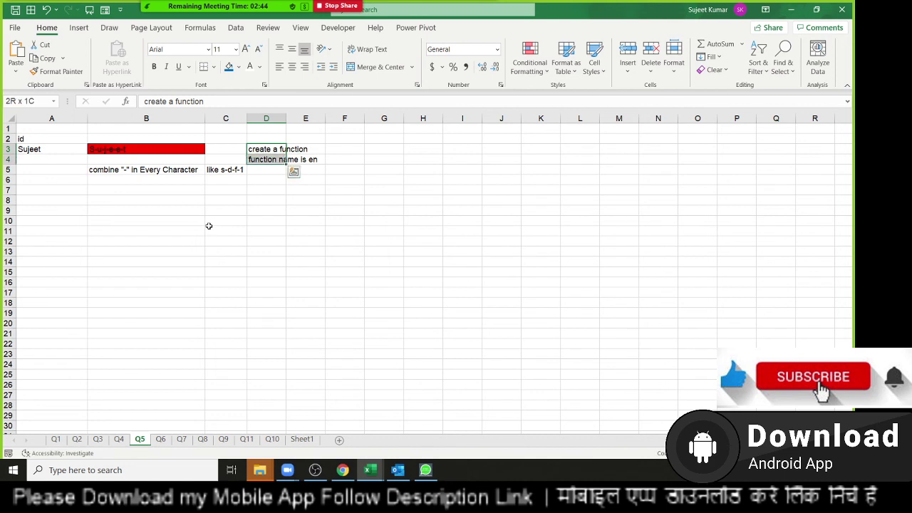
key(Delete)
key(Left)
key(Left)
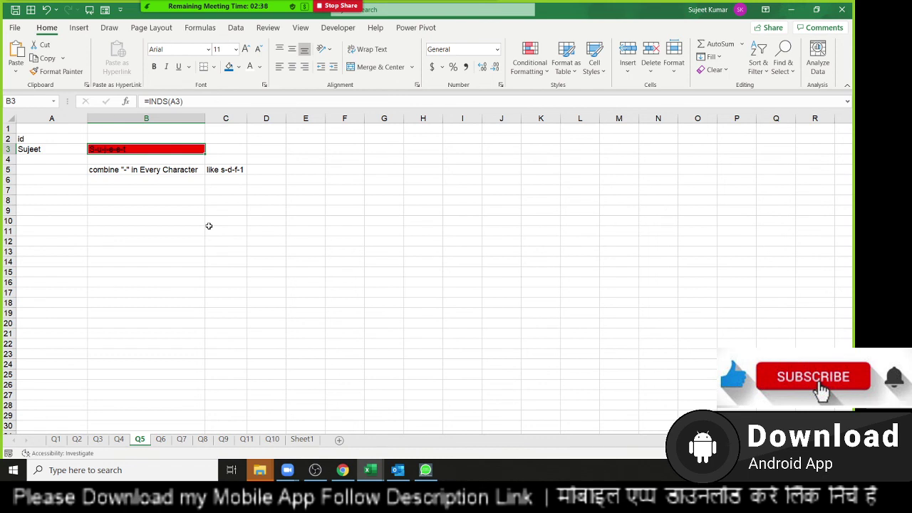
key(Right)
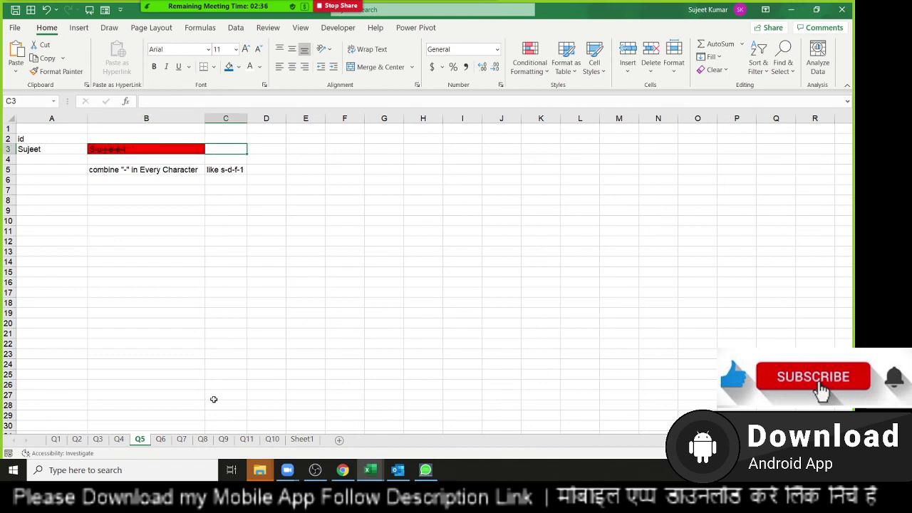
click(161, 441)
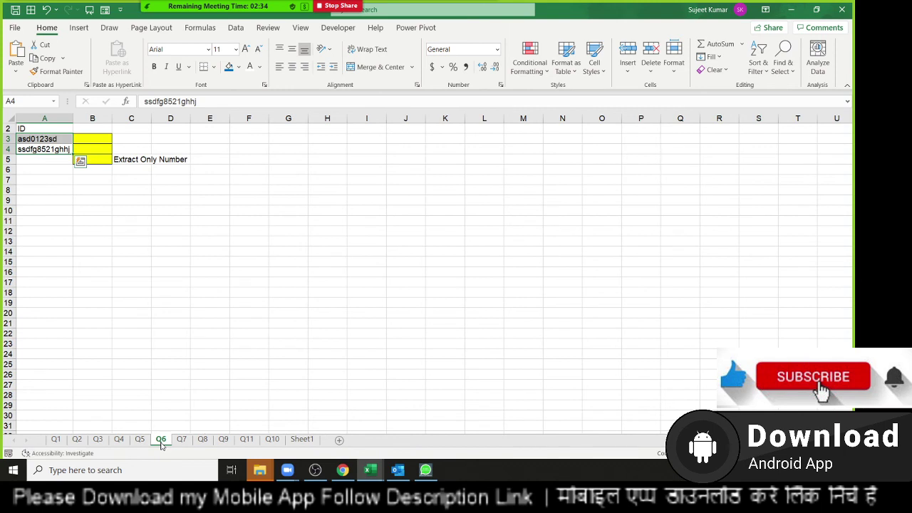
click(153, 303)
drag(47, 135, 50, 150)
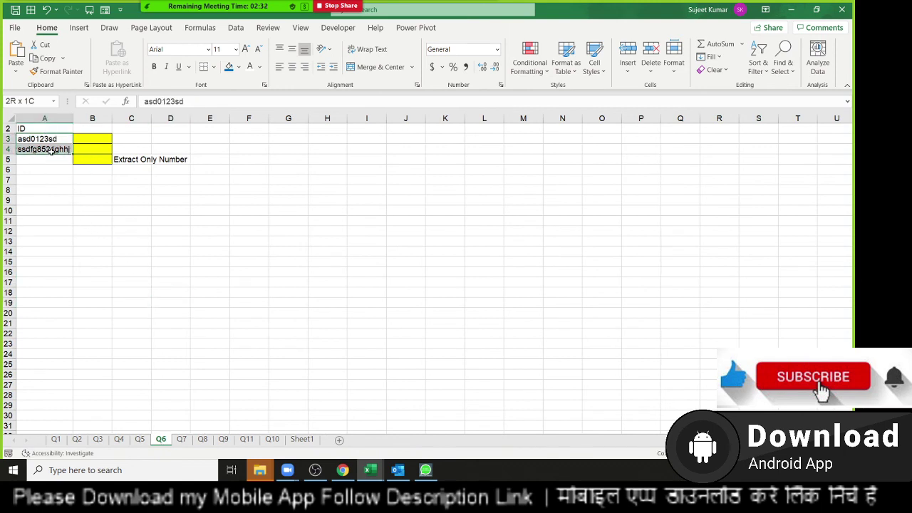
click(89, 144)
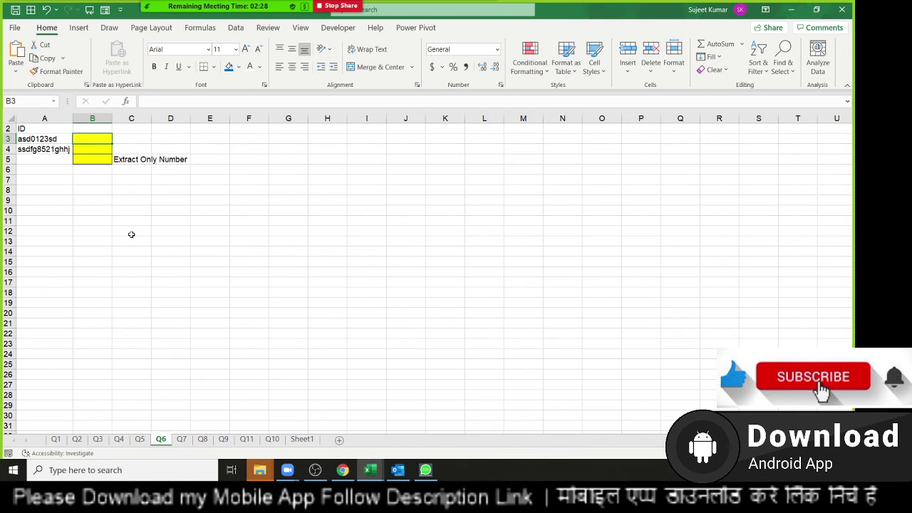
Open Q7, select column B, glance at Q8 and come back.
click(183, 440)
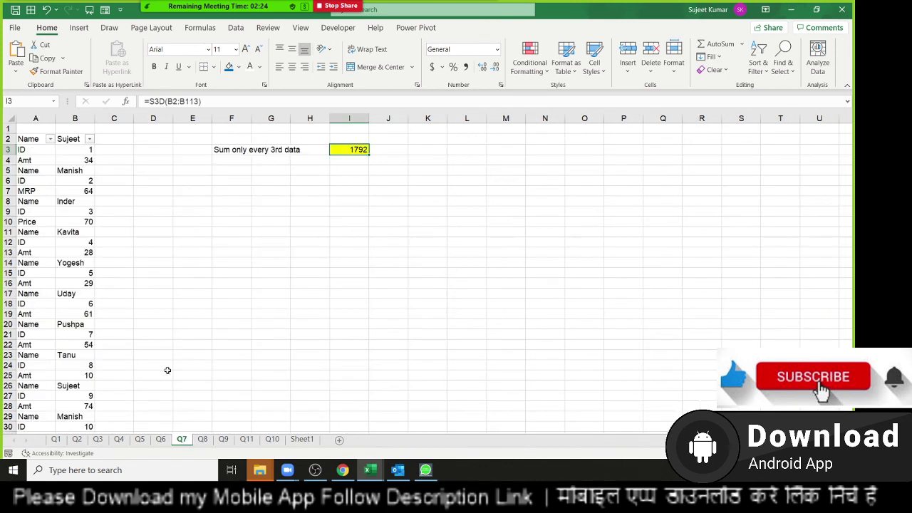
click(75, 118)
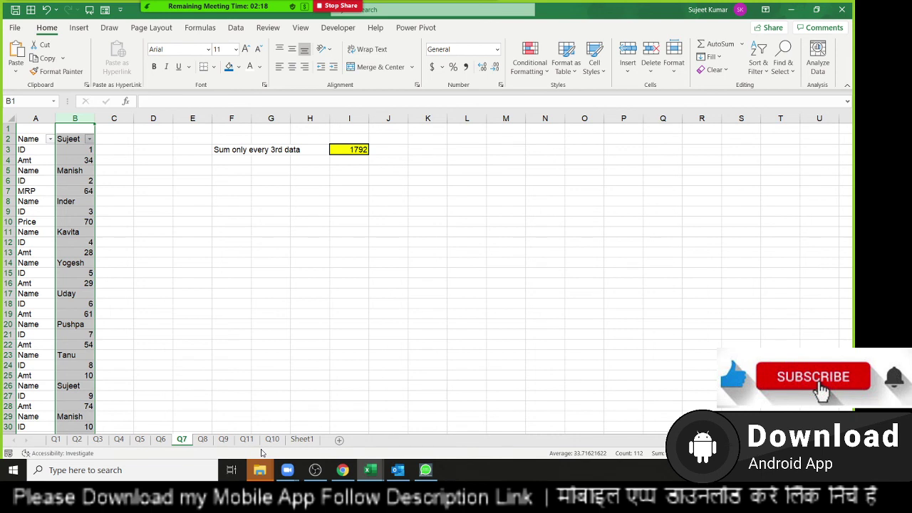
click(203, 440)
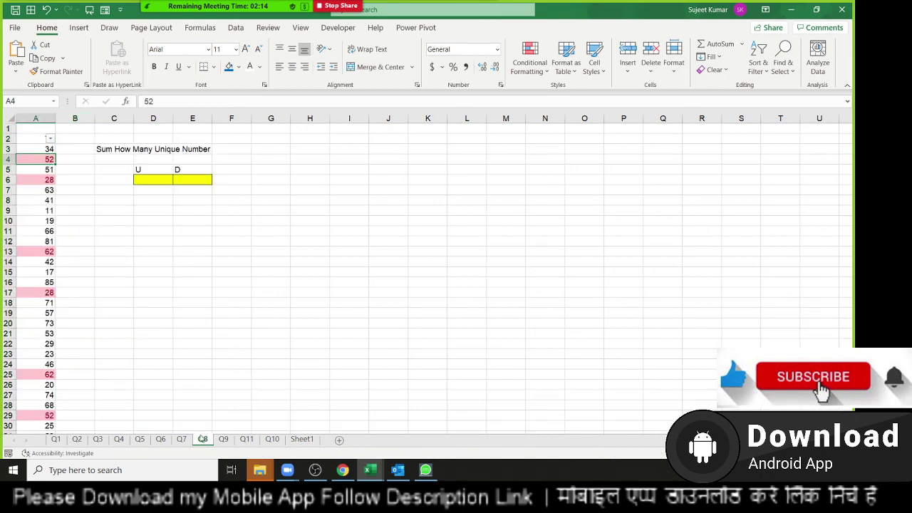
click(184, 440)
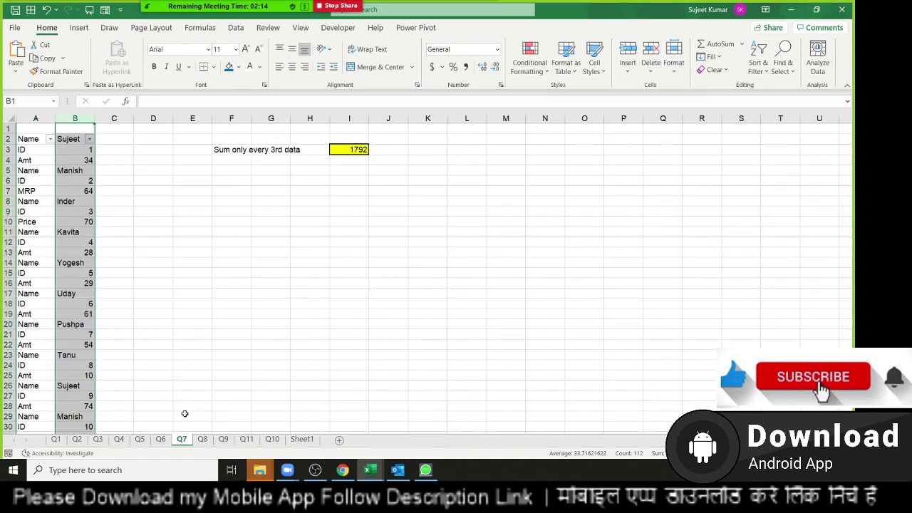
Step through column B values 34, 64 and 70, then clear the 1792 sum in I3.
click(71, 139)
key(Down)
key(Down)
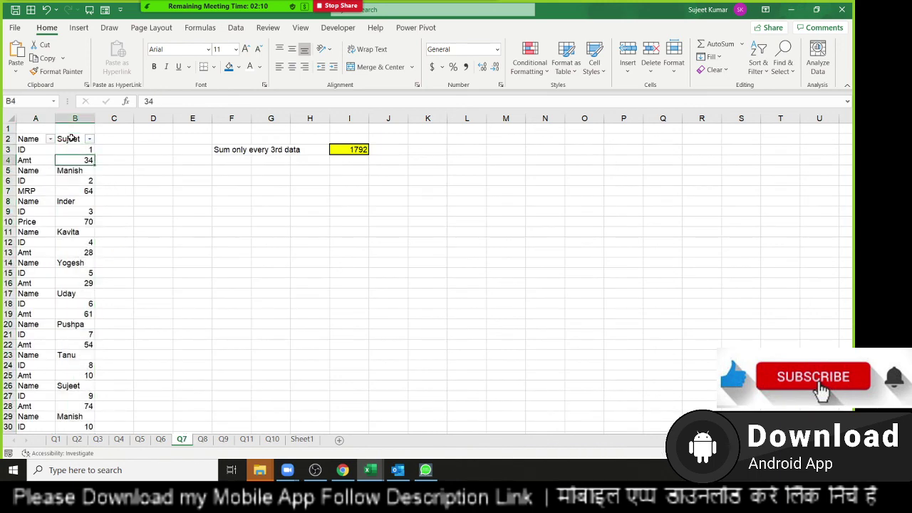
key(Down)
key(Down)
key(Down)
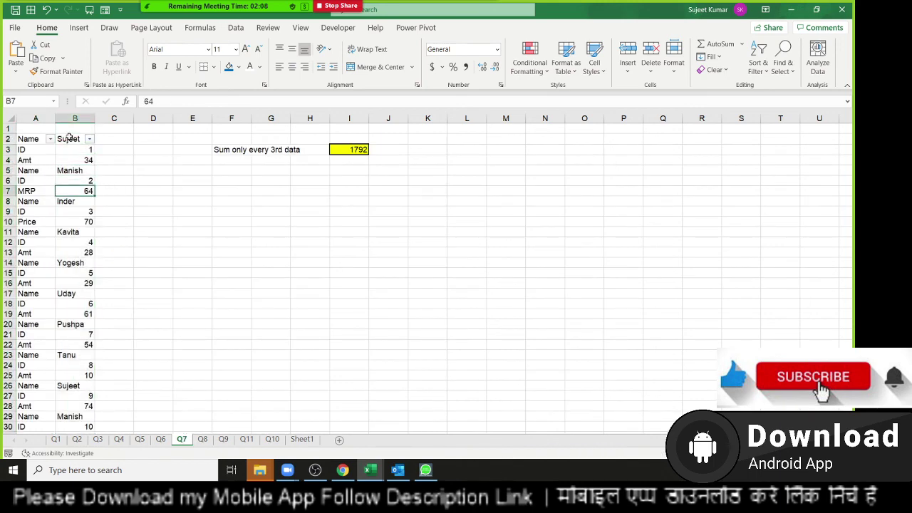
key(Down)
key(Down)
key(Down)
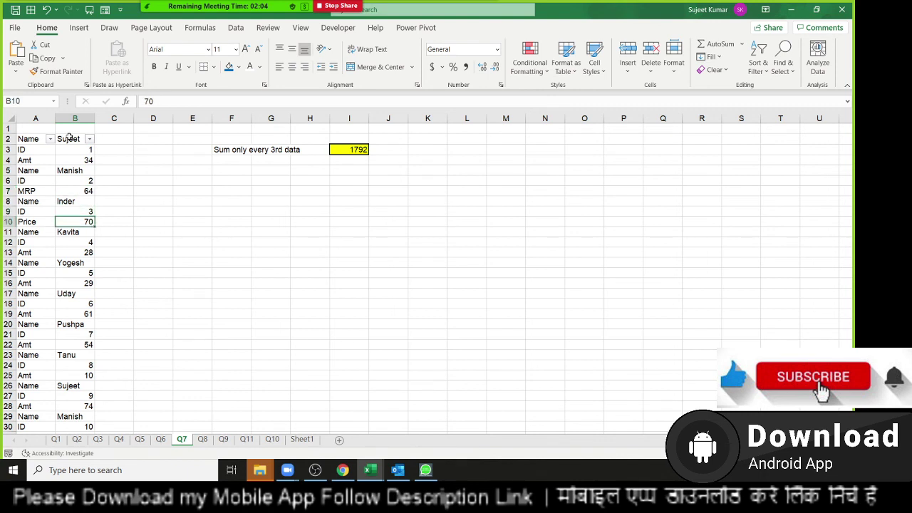
click(91, 161)
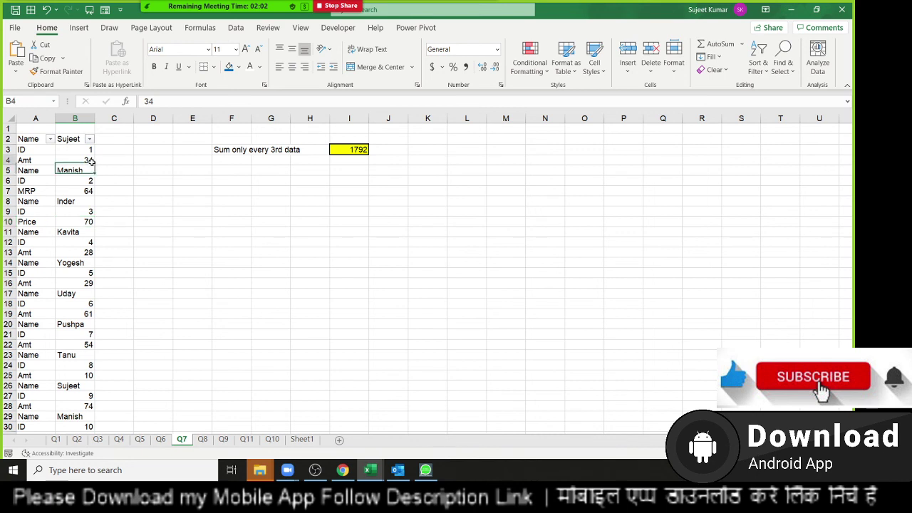
click(91, 190)
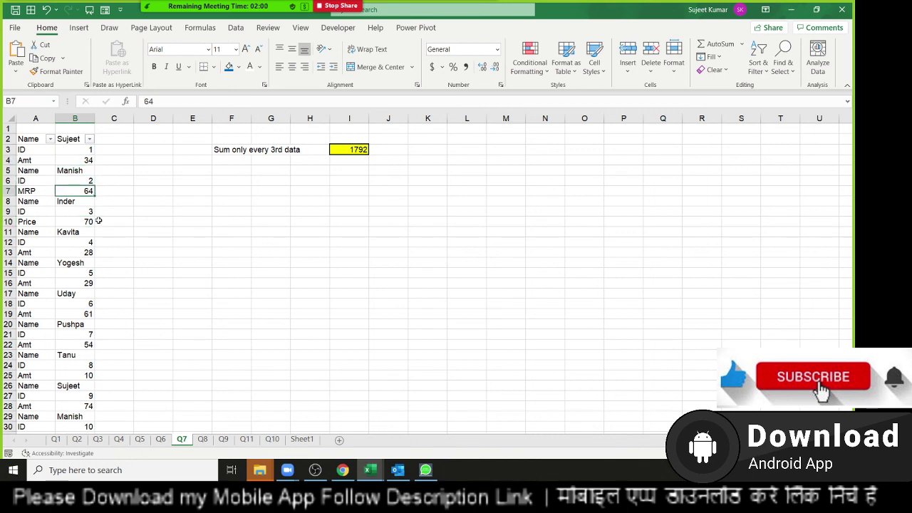
click(84, 220)
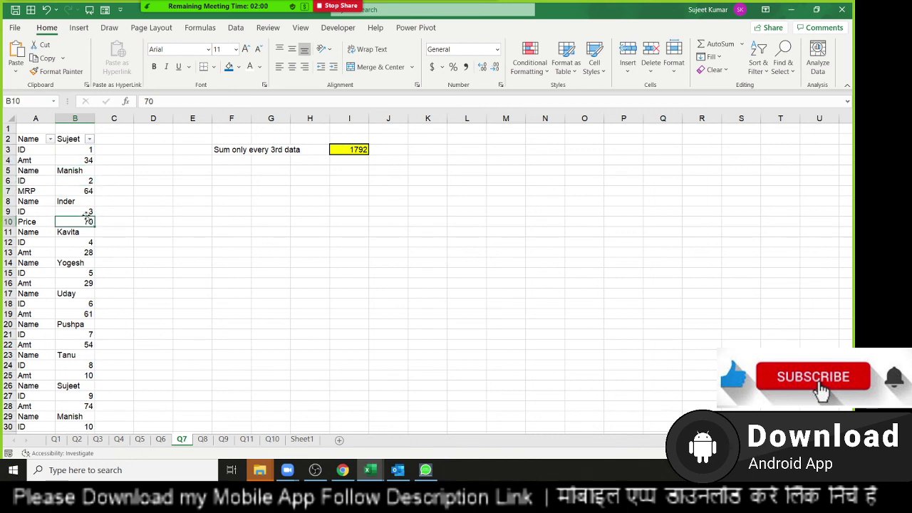
click(348, 154)
key(Delete)
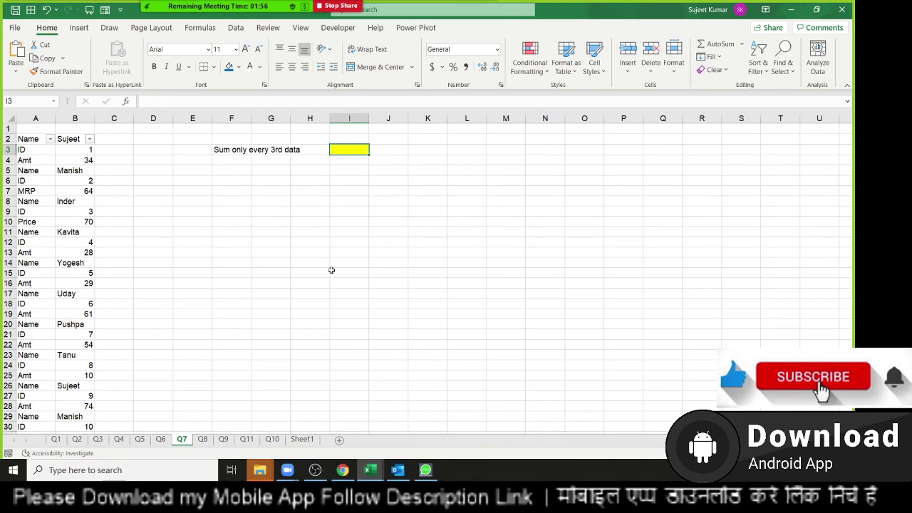
Review the Q8 sheet's column A number list and answer cells D6 and E6, then go to Q9.
click(203, 440)
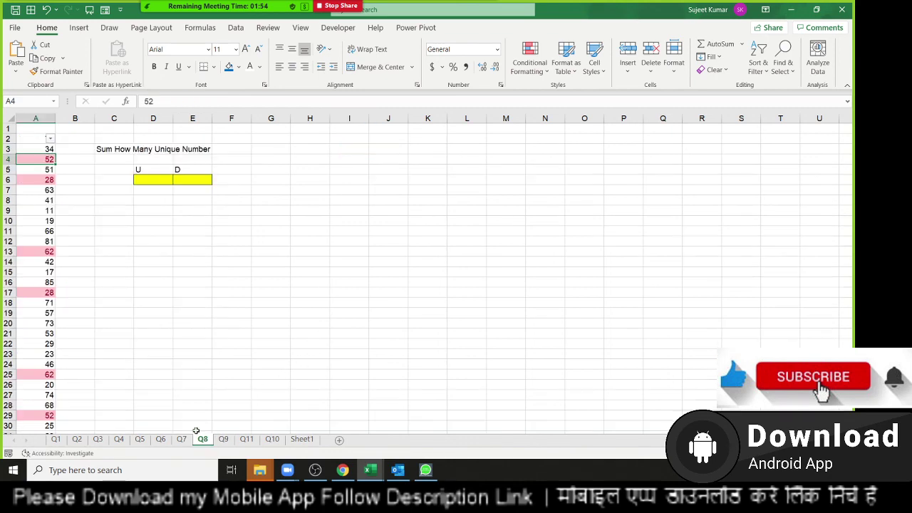
click(156, 272)
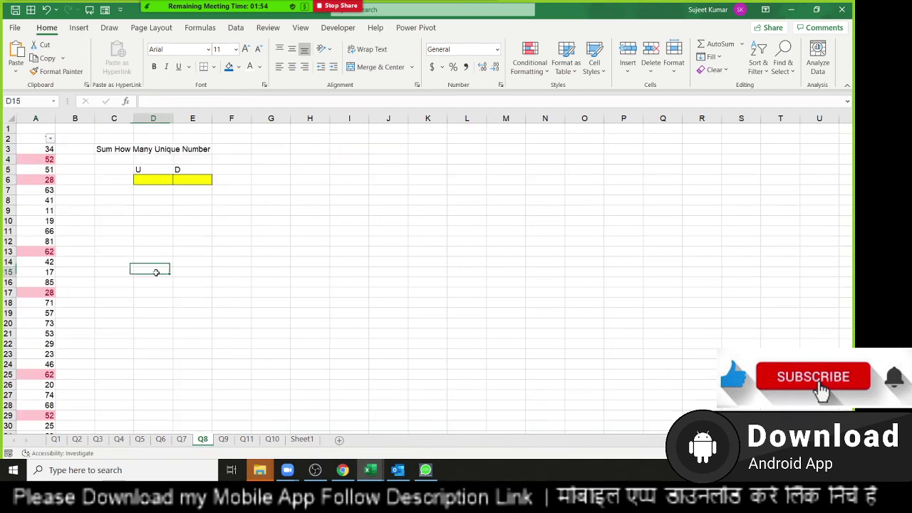
click(34, 119)
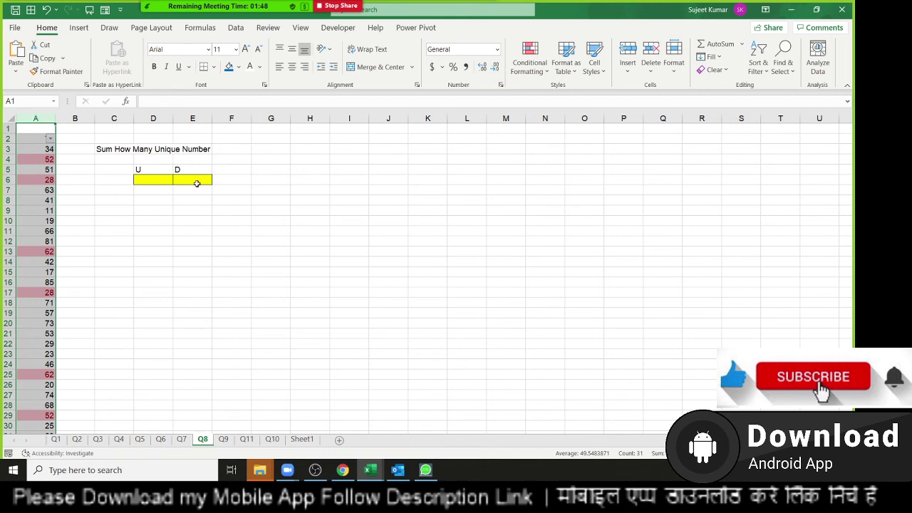
click(159, 179)
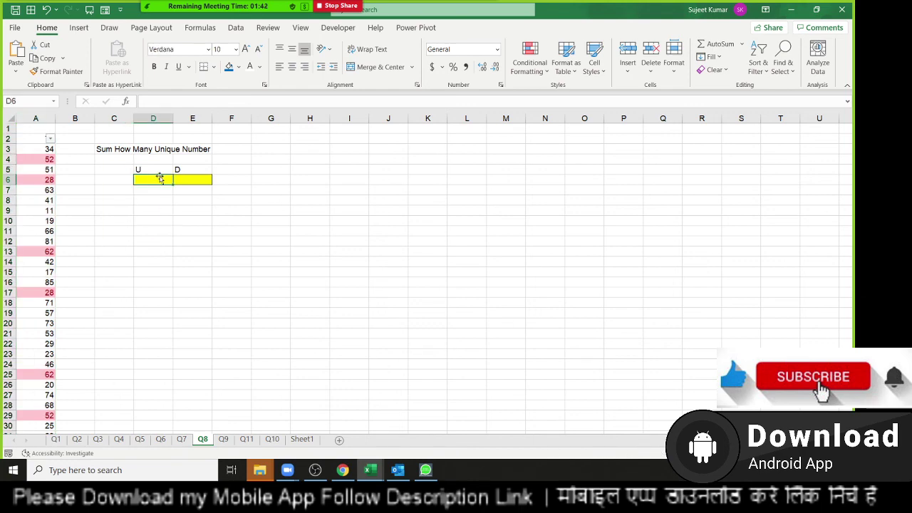
click(196, 178)
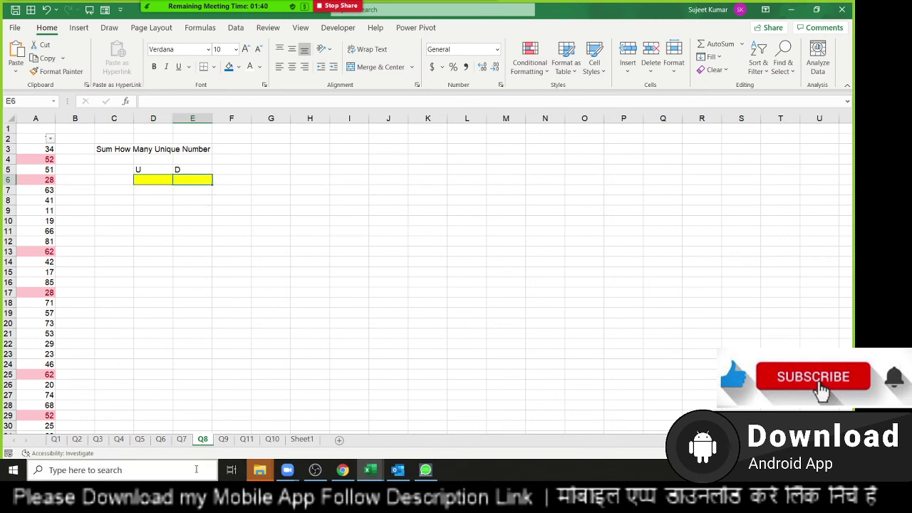
click(223, 439)
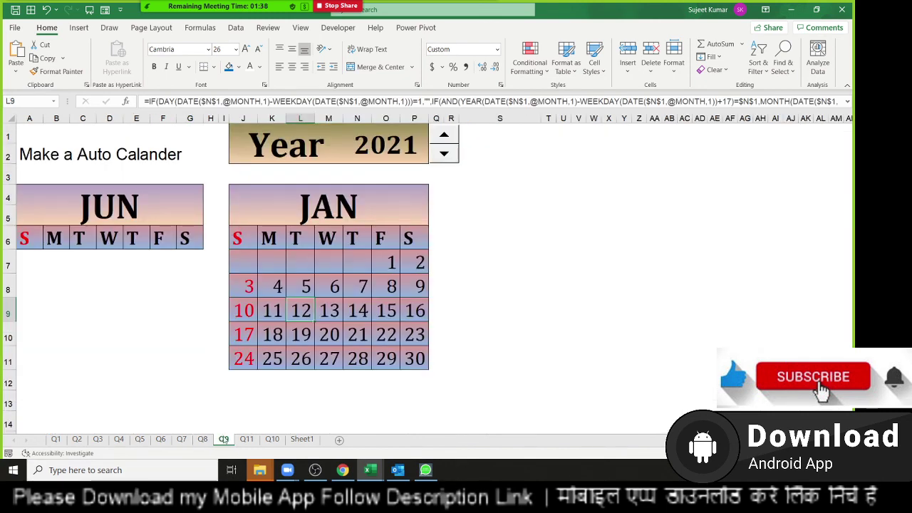
Set the Q9 calendar's year back to 2021 and its month to APR.
click(320, 263)
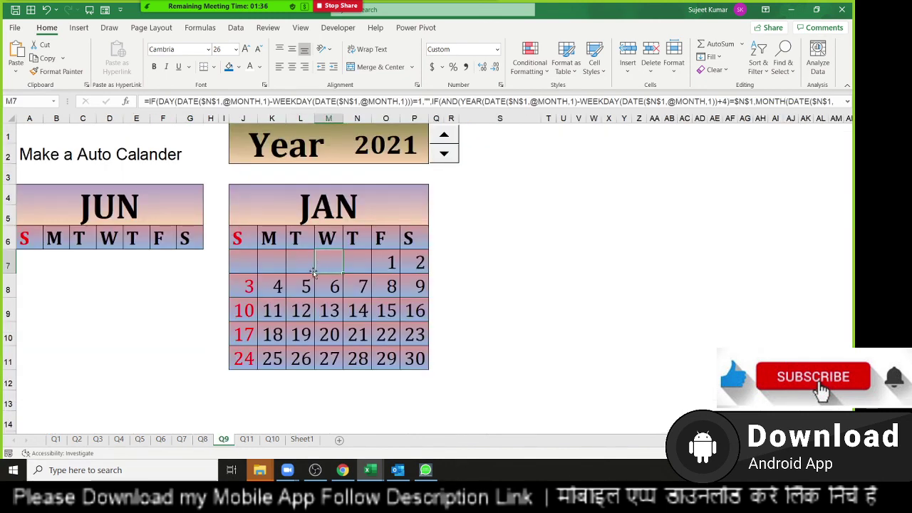
click(194, 300)
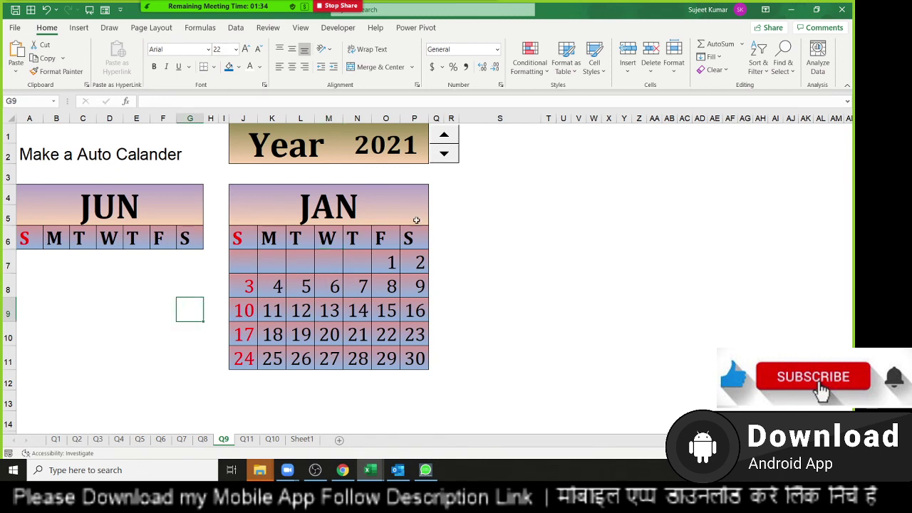
click(450, 161)
click(443, 135)
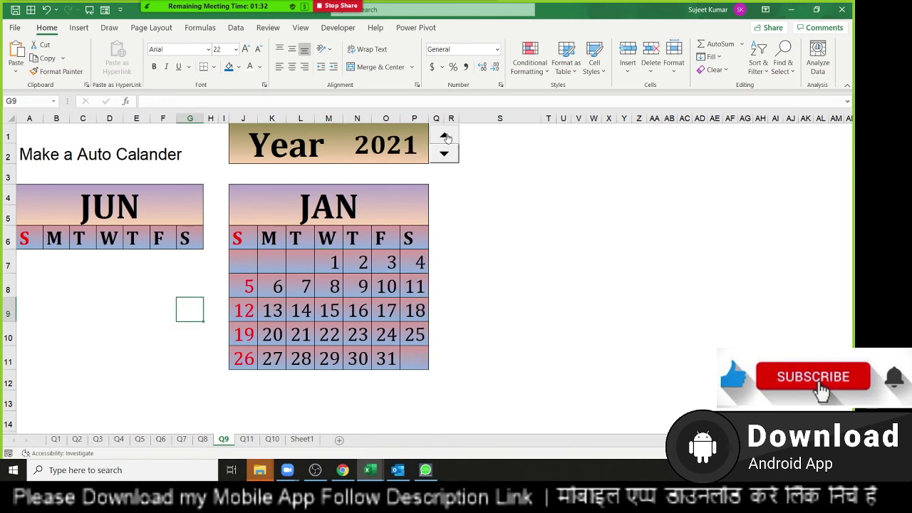
click(443, 134)
click(444, 153)
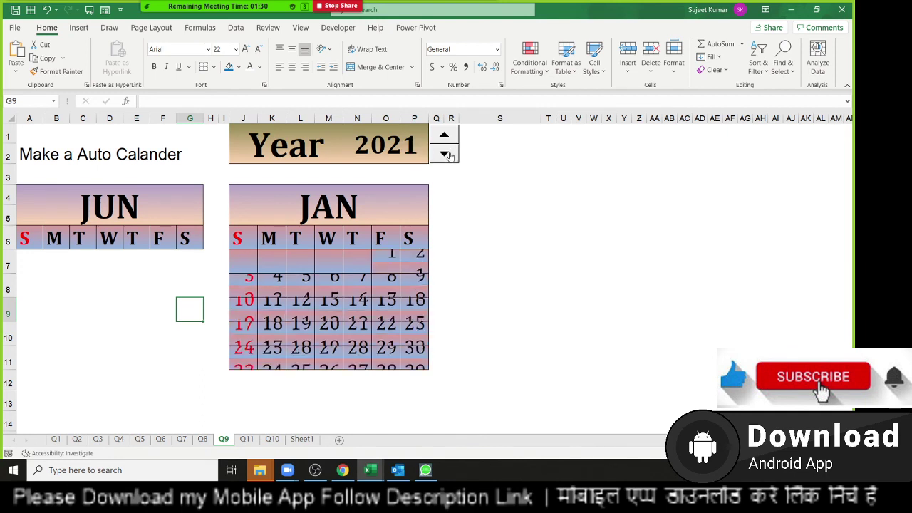
click(445, 153)
click(443, 135)
click(382, 208)
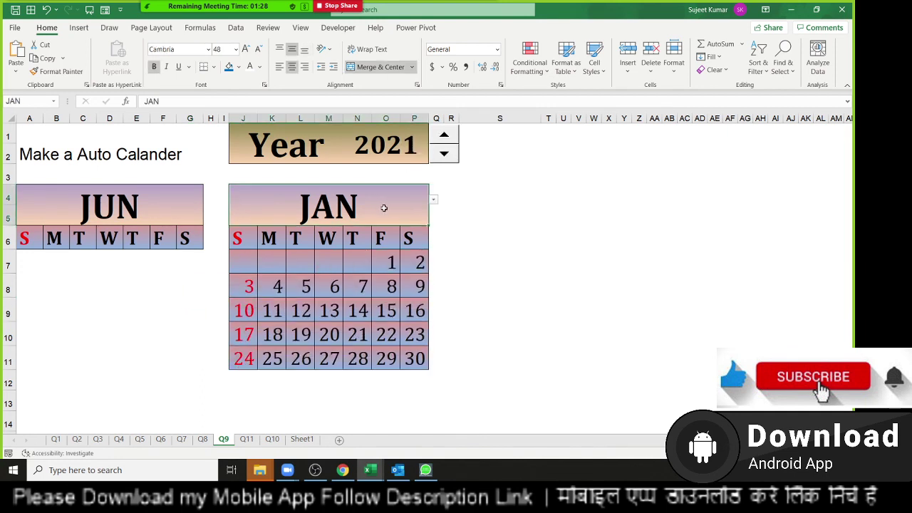
click(432, 201)
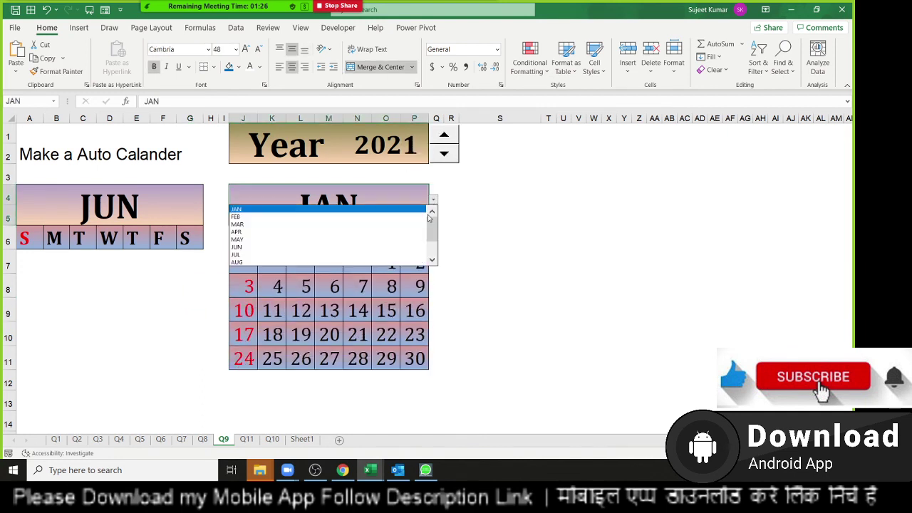
click(385, 232)
Inspect the calendar date formulas in J7, L9, P9 and N8 and the JUN heading rows.
click(240, 271)
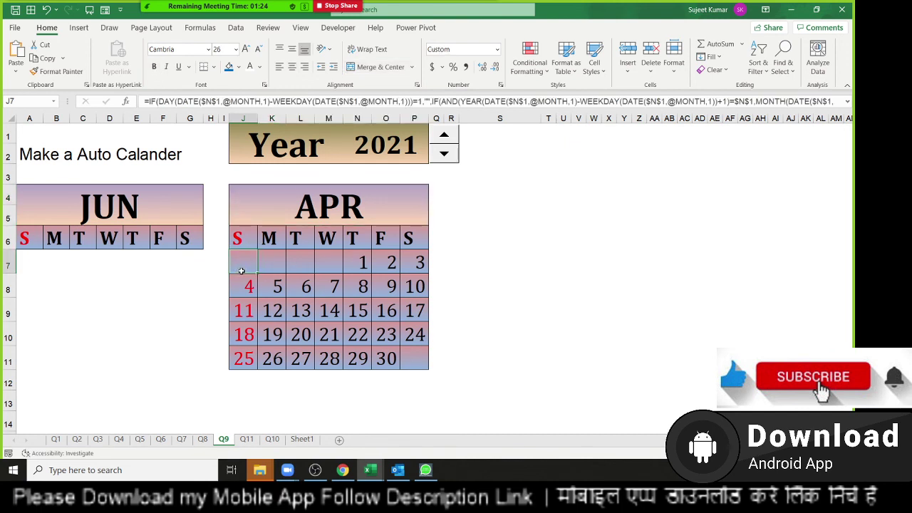
click(306, 307)
click(326, 311)
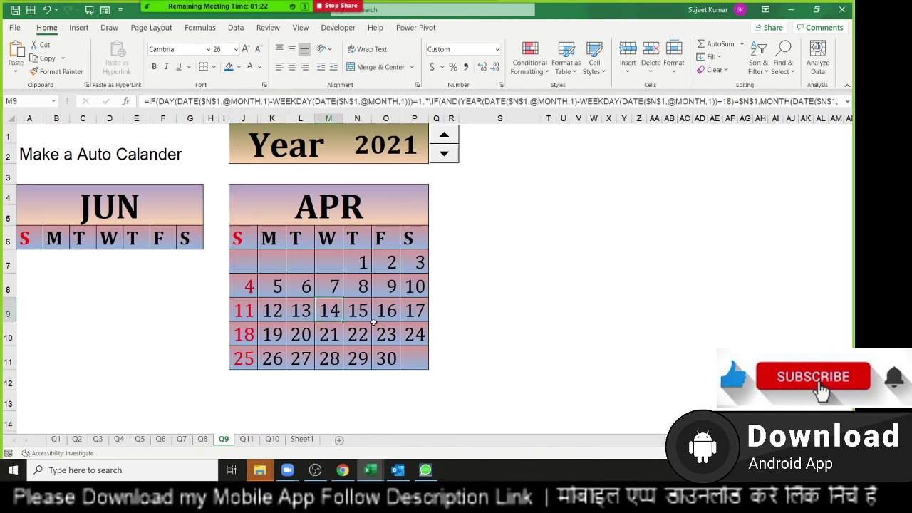
click(402, 311)
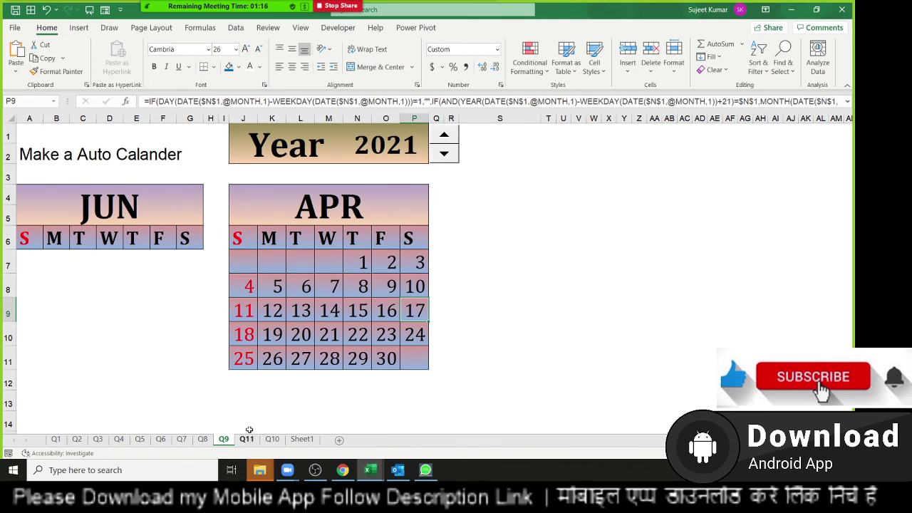
click(81, 195)
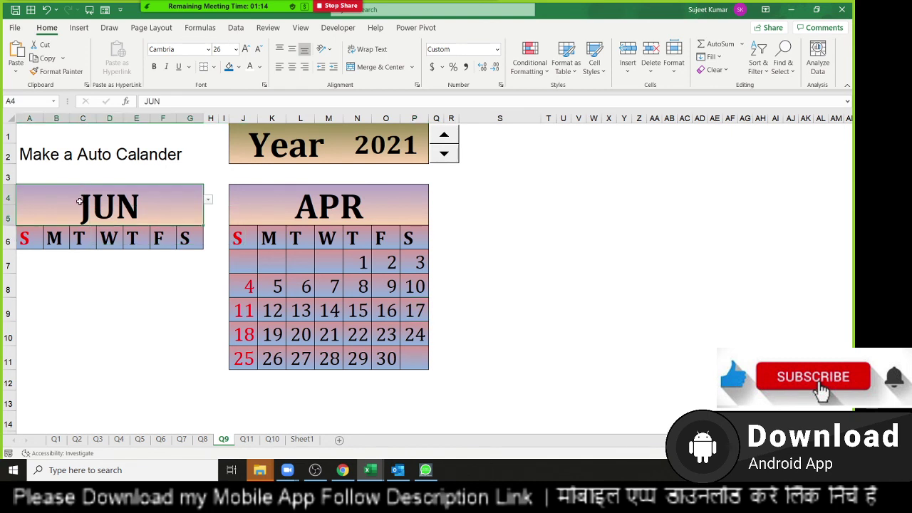
drag(80, 221, 82, 229)
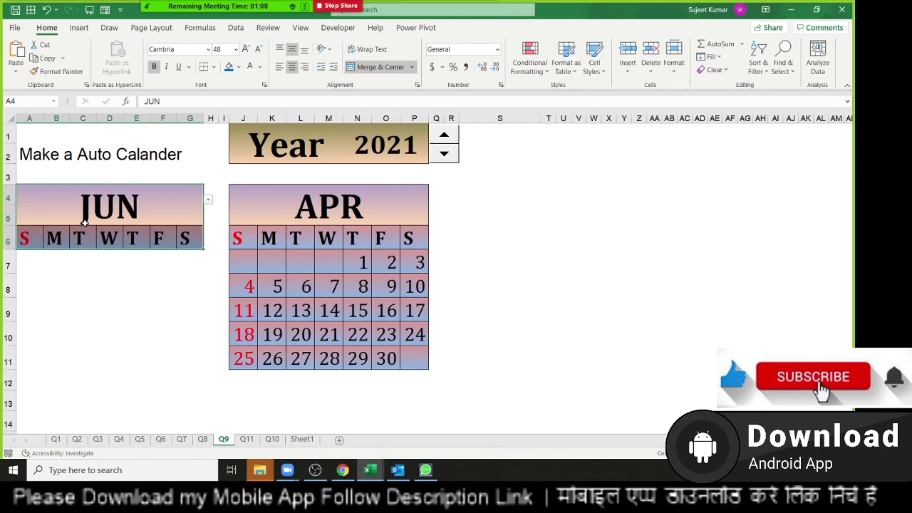
click(252, 259)
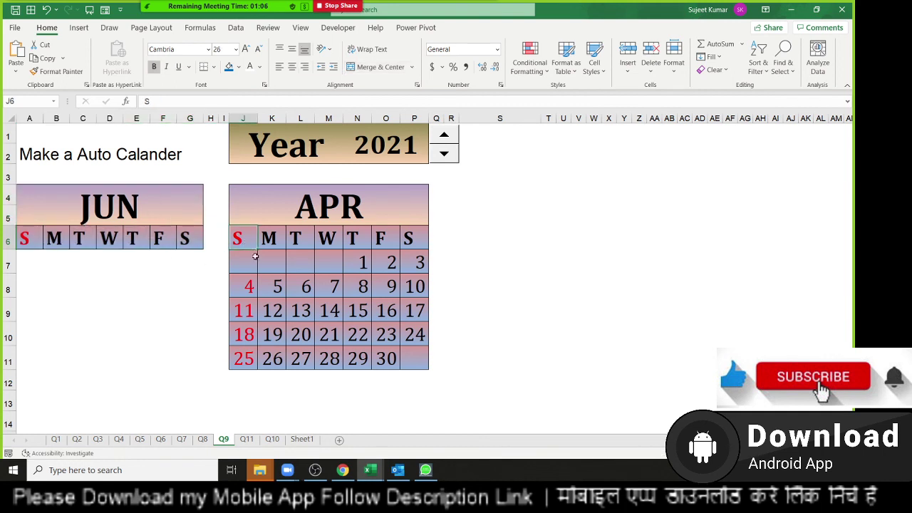
click(376, 285)
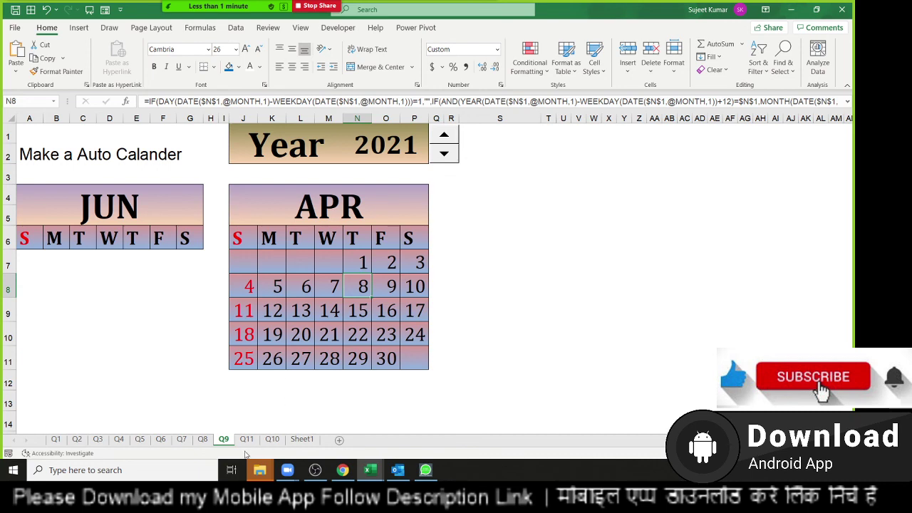
click(247, 438)
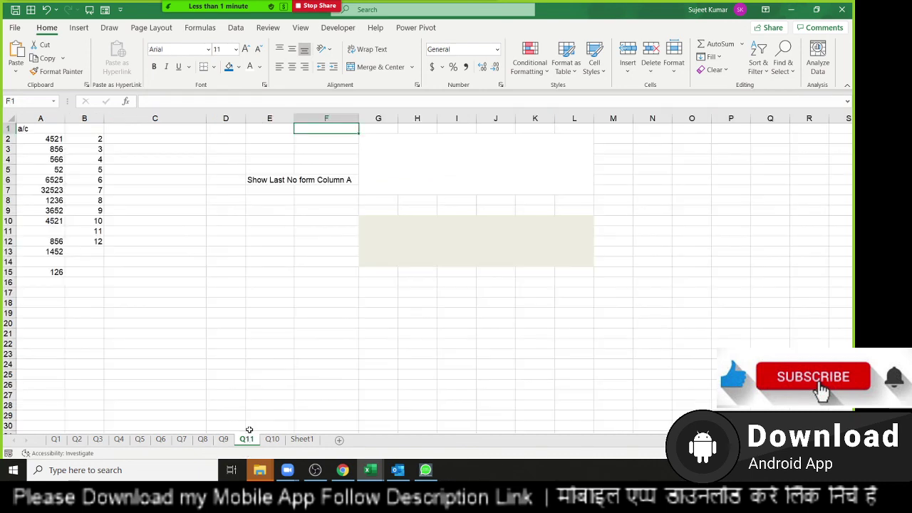
Look over the Q11 account numbers in column A, ending at 126, and the merged answer area G2:L7.
click(238, 321)
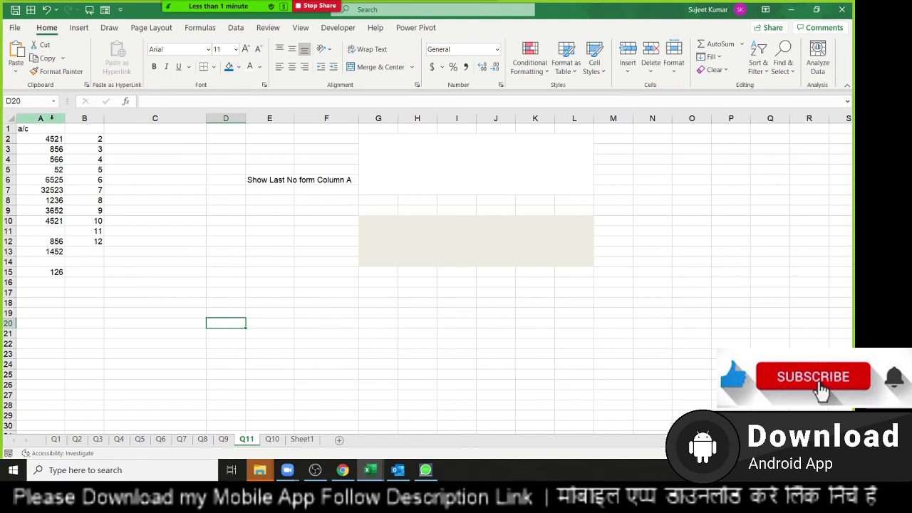
click(51, 119)
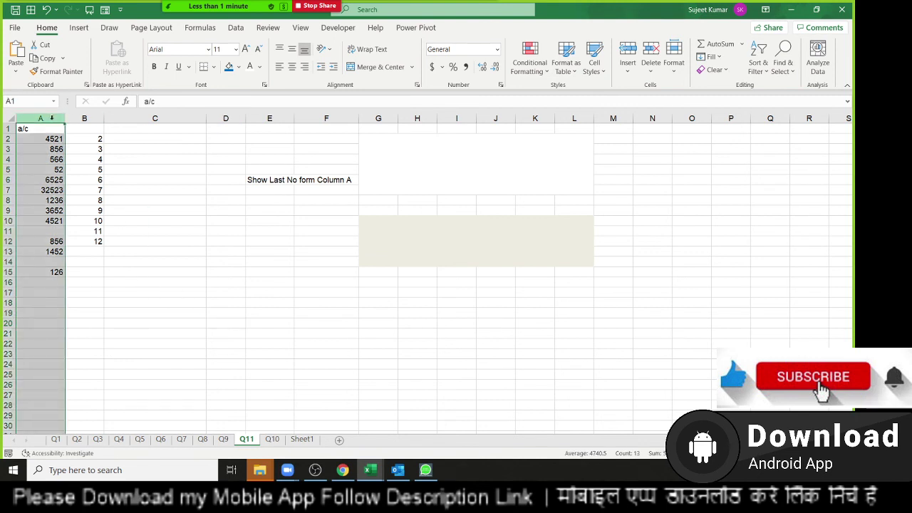
click(73, 261)
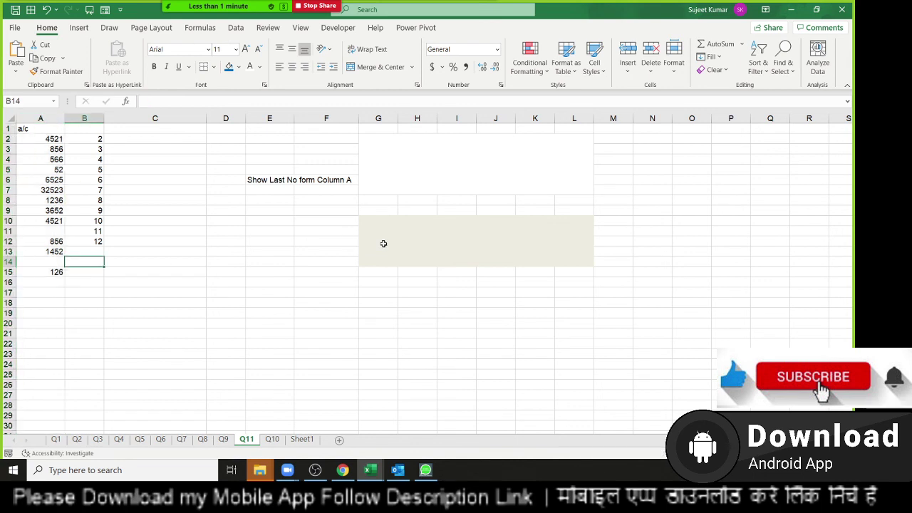
click(445, 172)
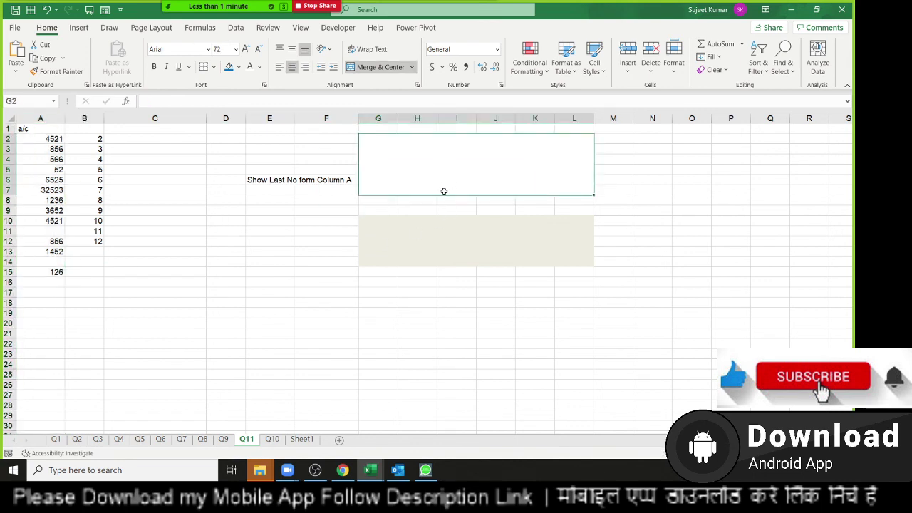
click(35, 273)
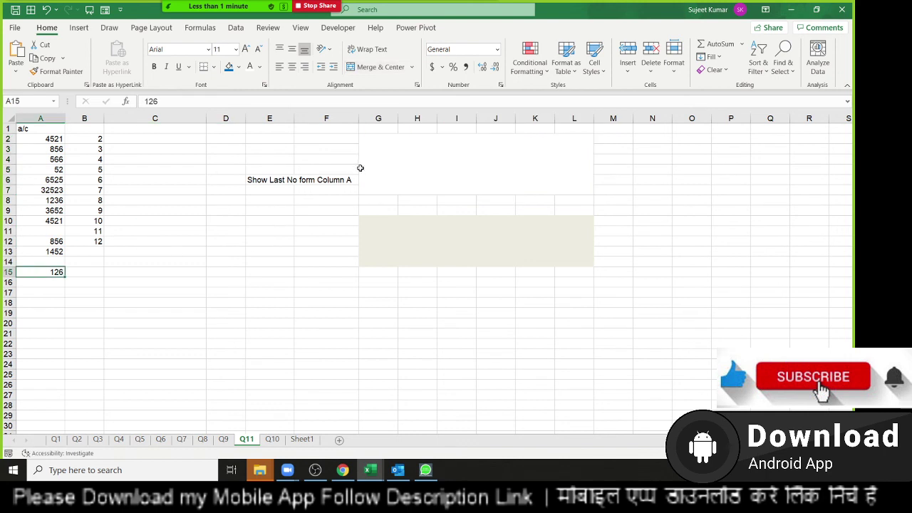
click(362, 168)
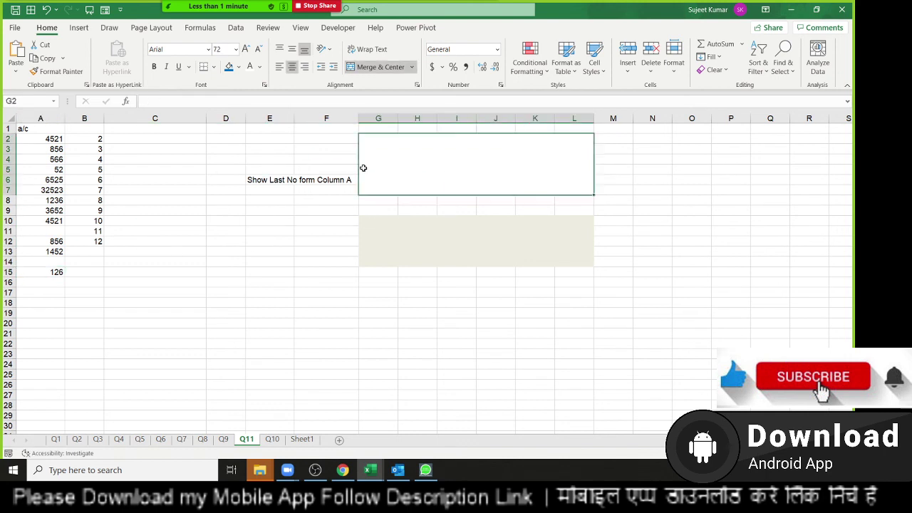
Enter 854 in cell A18 as the new last account number and check it.
click(43, 300)
text(854)
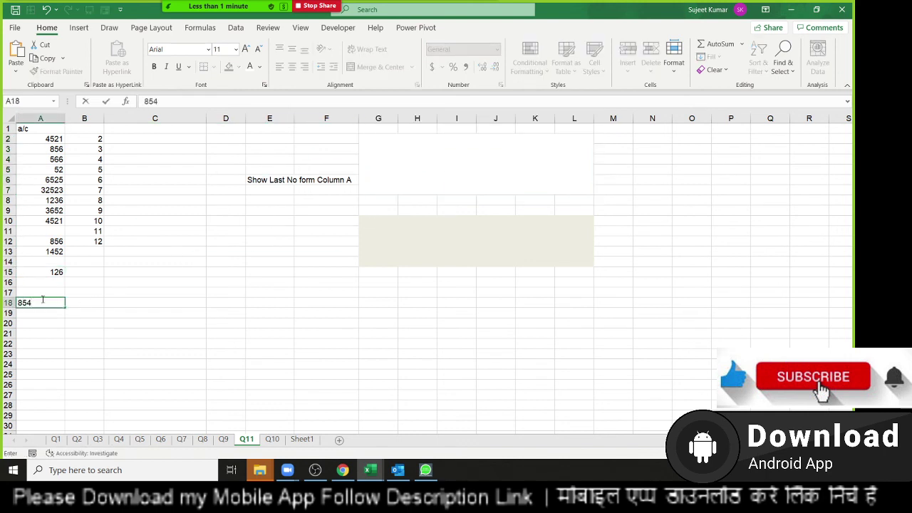
key(Return)
click(42, 276)
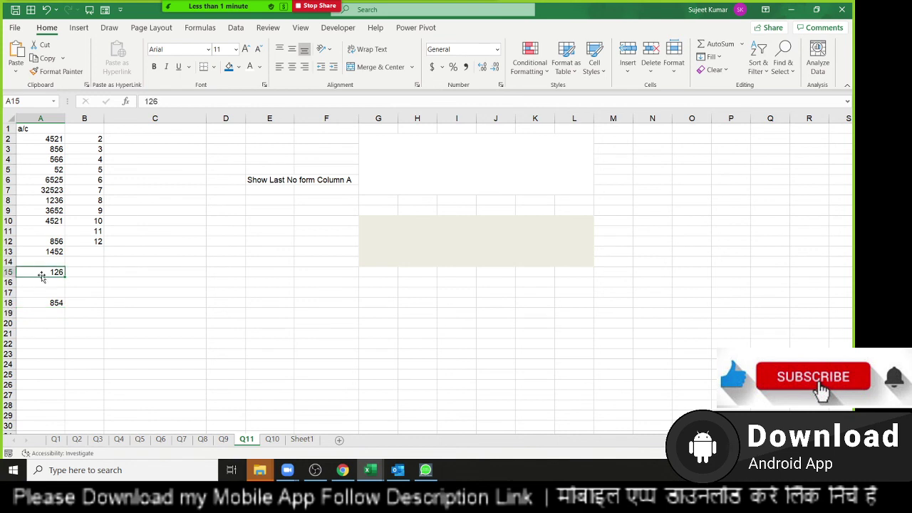
click(43, 304)
click(384, 187)
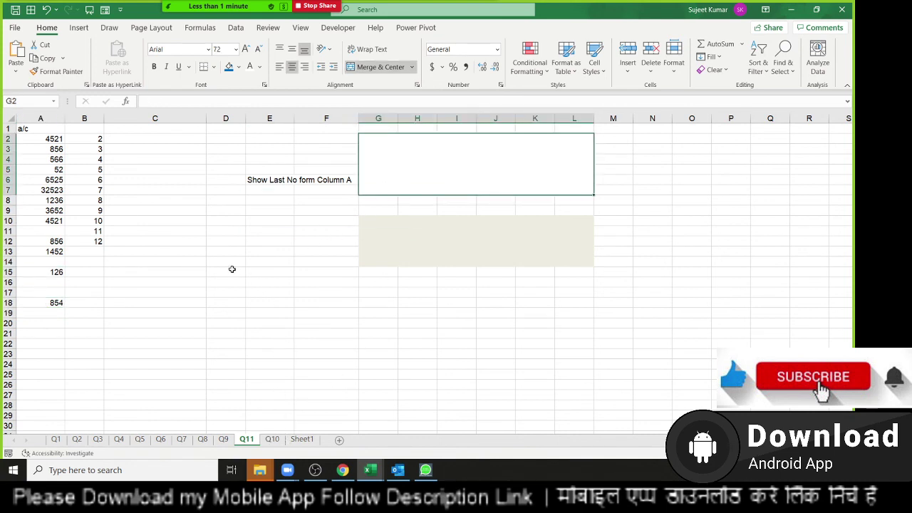
Go back to the Q11 sheet, then bring Chrome's Gmail inbox to the front.
click(277, 440)
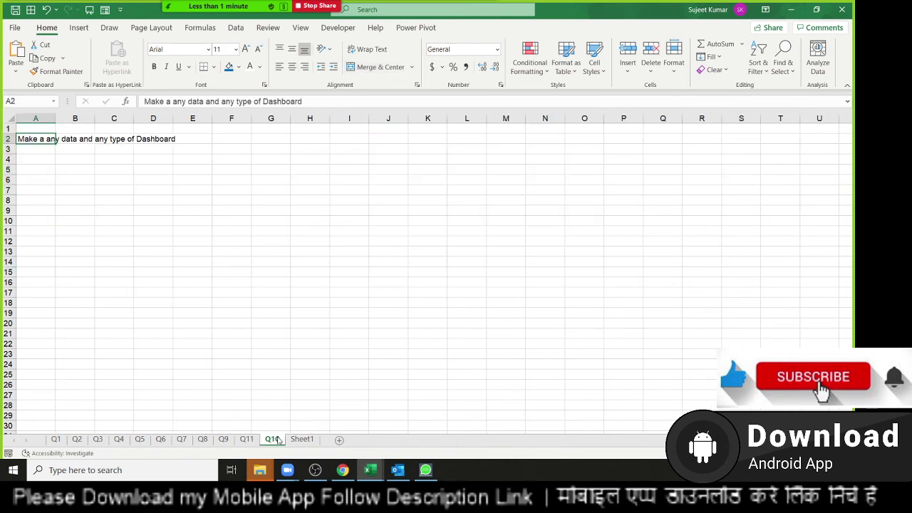
drag(277, 440, 259, 440)
click(249, 439)
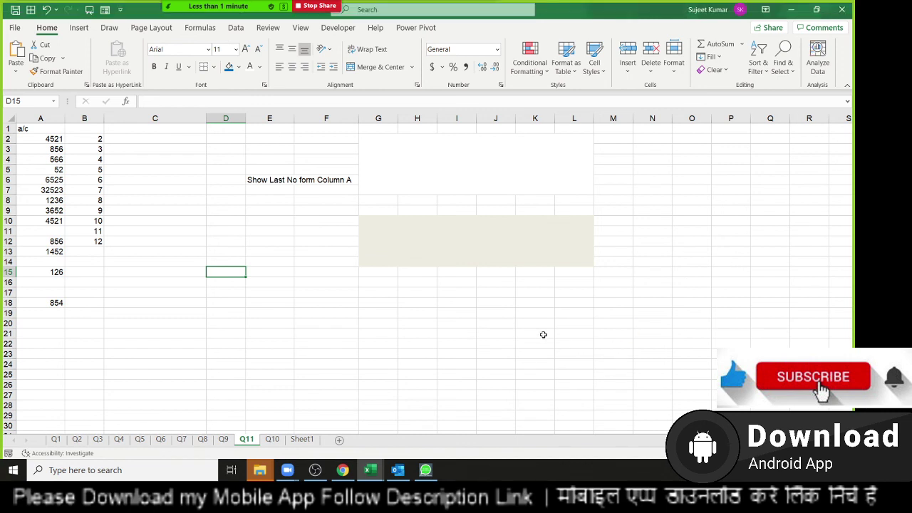
click(344, 471)
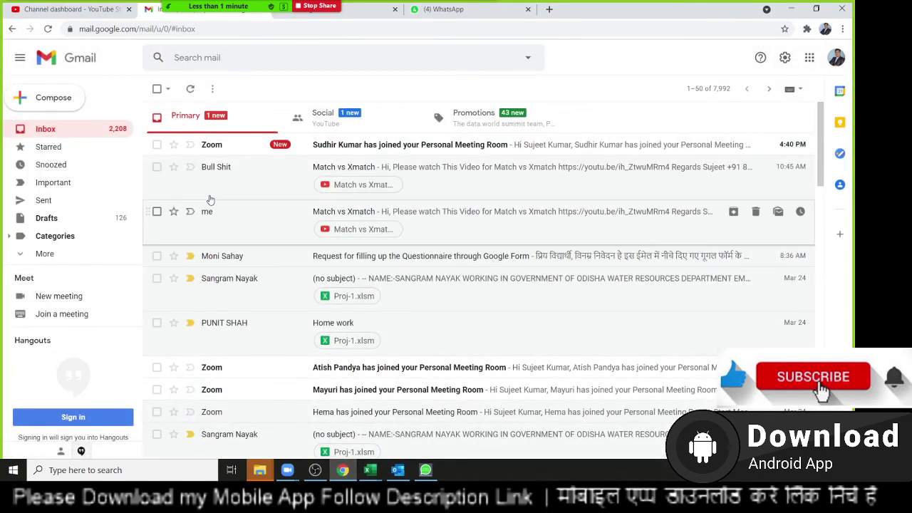
Start a new Gmail message, then switch to the WhatsApp Web tab.
click(65, 111)
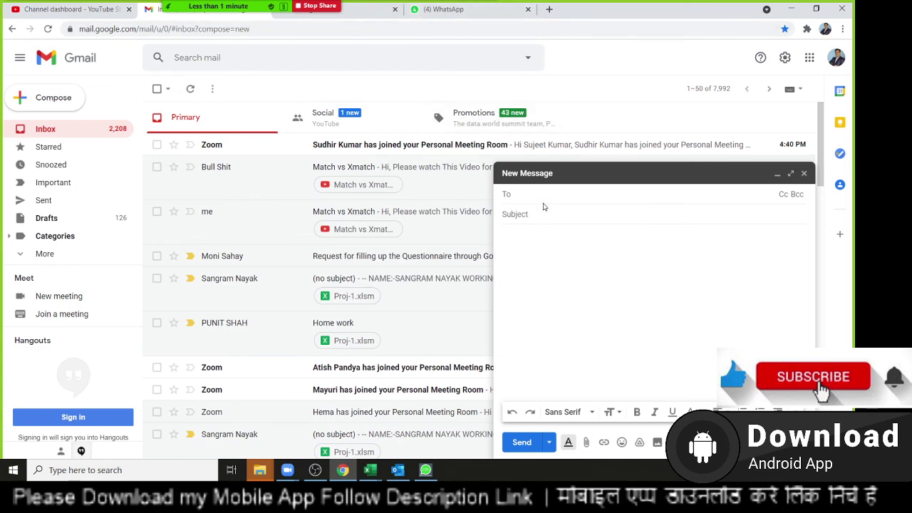
click(468, 14)
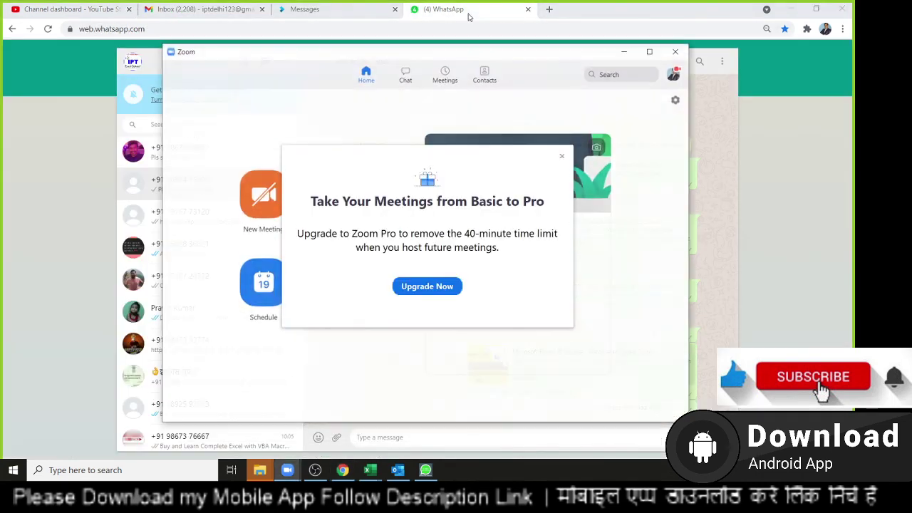